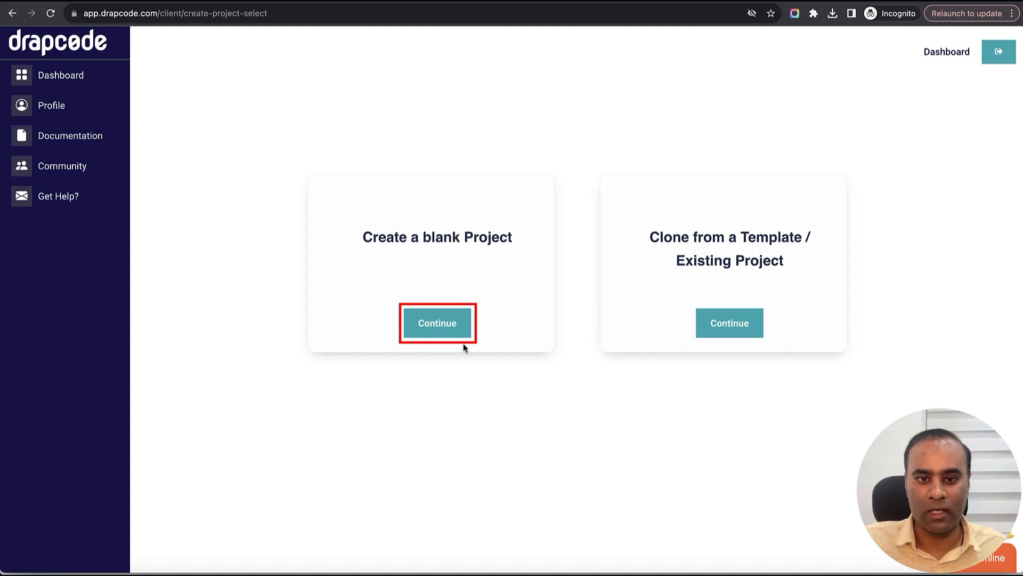
- Create a new blank project named 'Custom CRM'
left_click(454, 331)
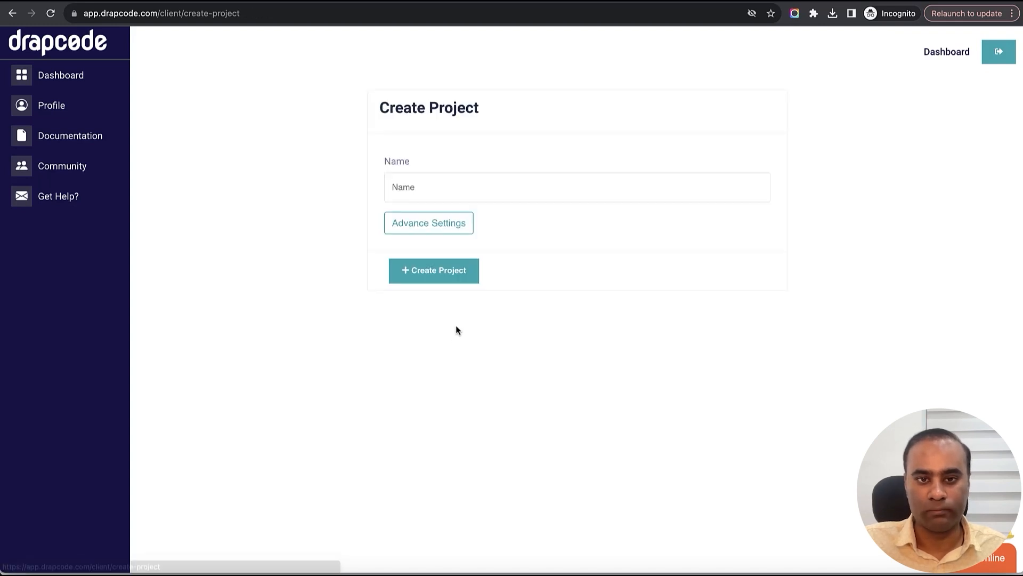
left_click(452, 192)
type("Custom CRM")
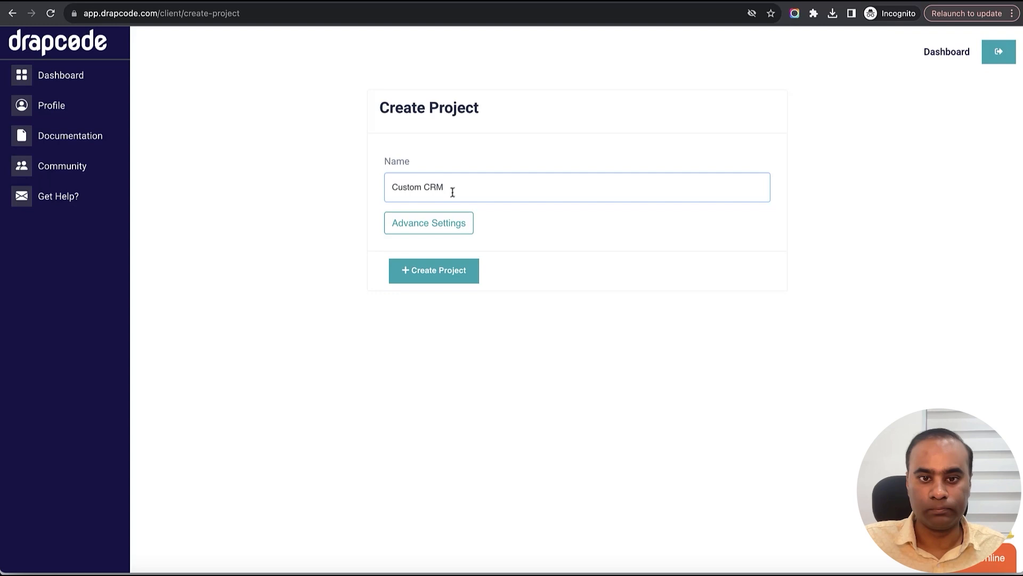
left_click(446, 275)
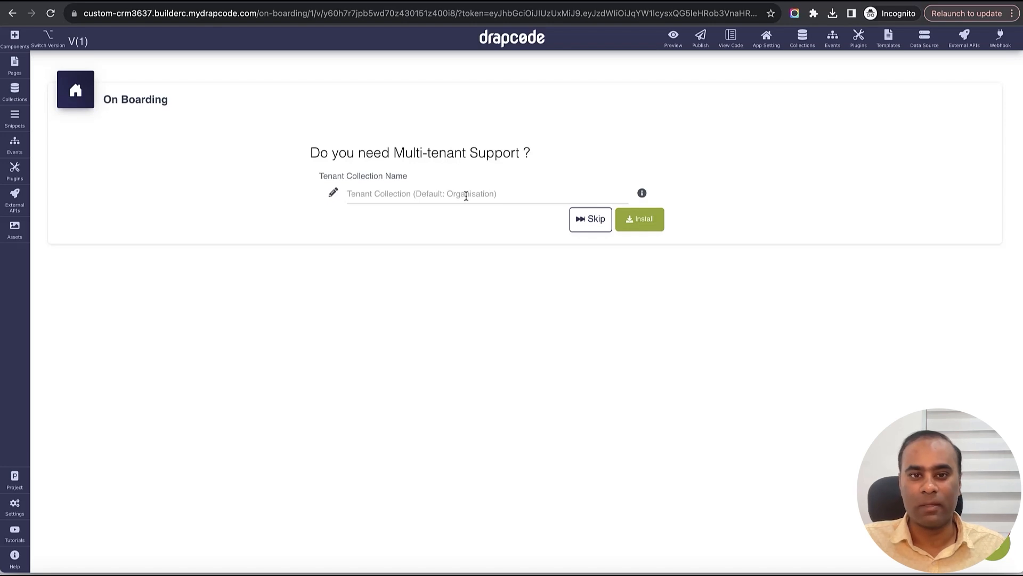
- Install multi-tenant support with 'Organization' as the tenant collection name
left_click(466, 196)
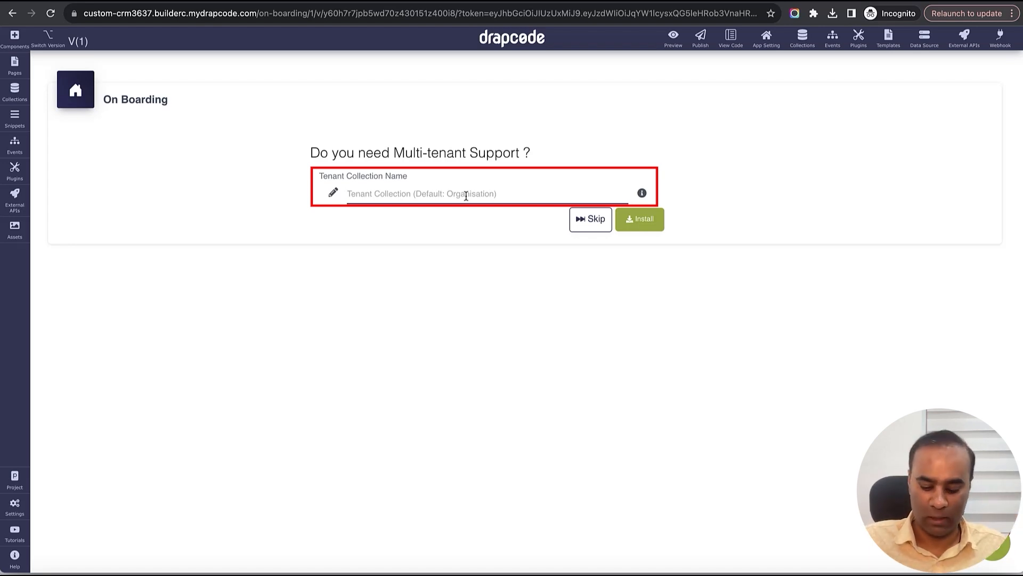
type("Organixa")
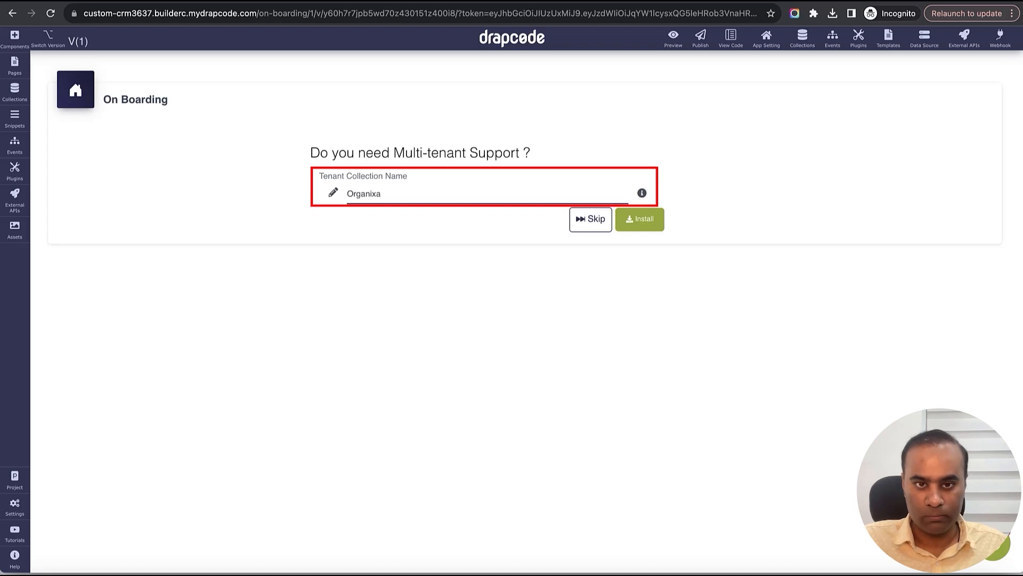
key("BackSpace")
key("BackSpace")
type("zation")
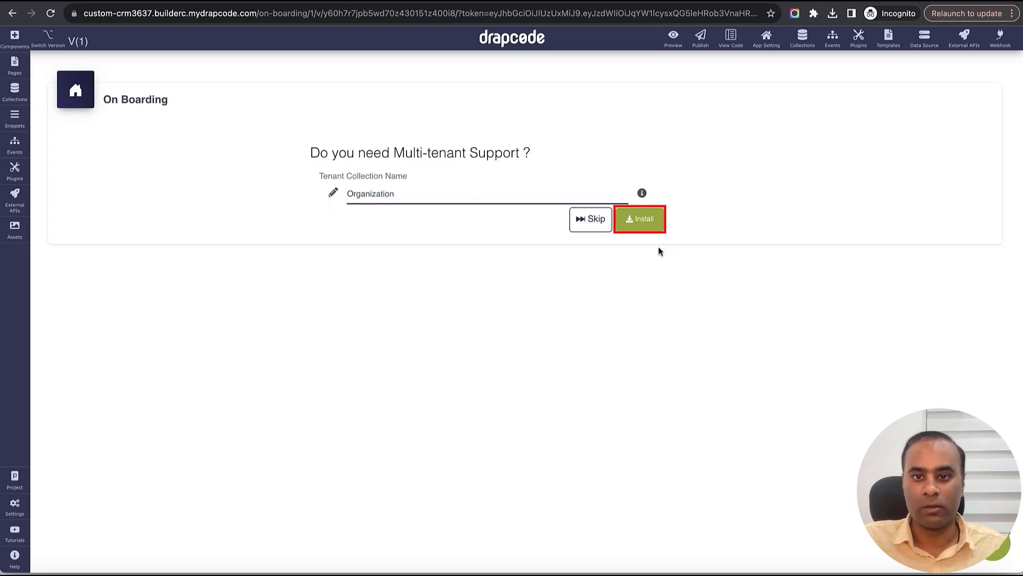
left_click(648, 230)
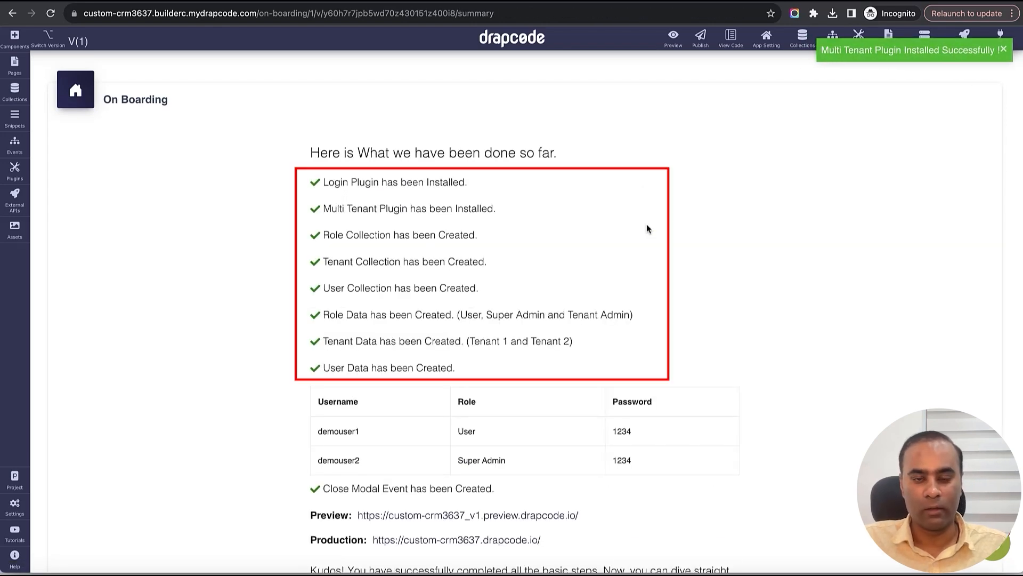
- Review the summary's multi-tenant plugin installation and User Collection created lines
scroll(647, 231, "down", 1)
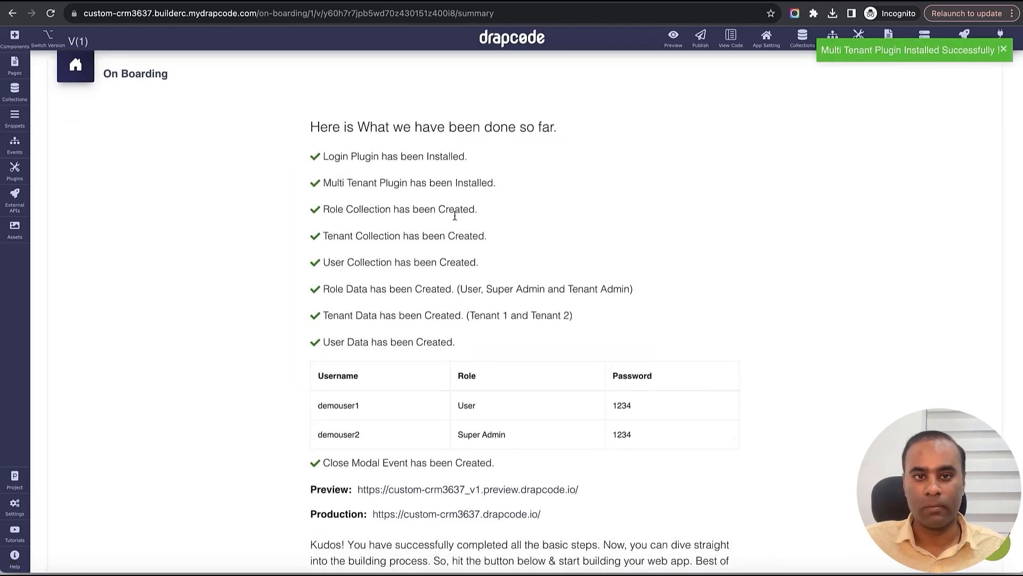
triple_click(433, 190)
scroll(558, 209, "down", 1)
left_click(372, 193)
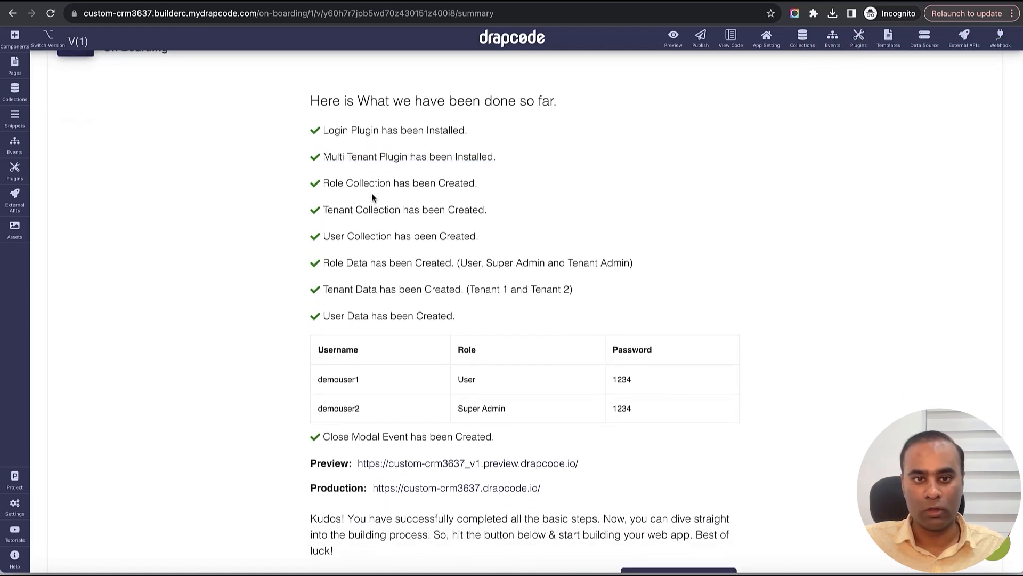
double_click(376, 209)
triple_click(393, 237)
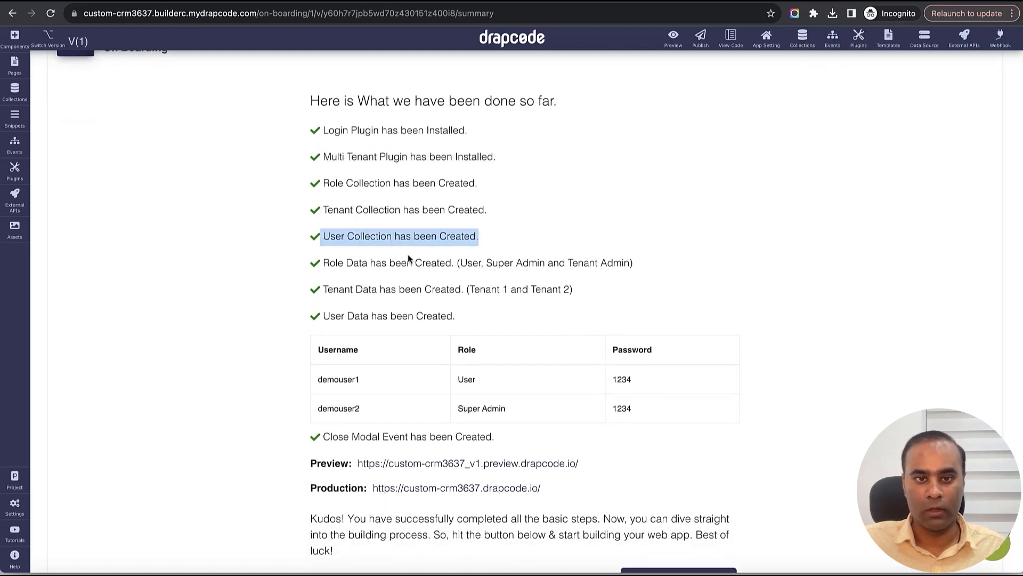
- Scroll down to the demo user accounts, highlighting the first demo user's username
scroll(410, 360, "down", 2)
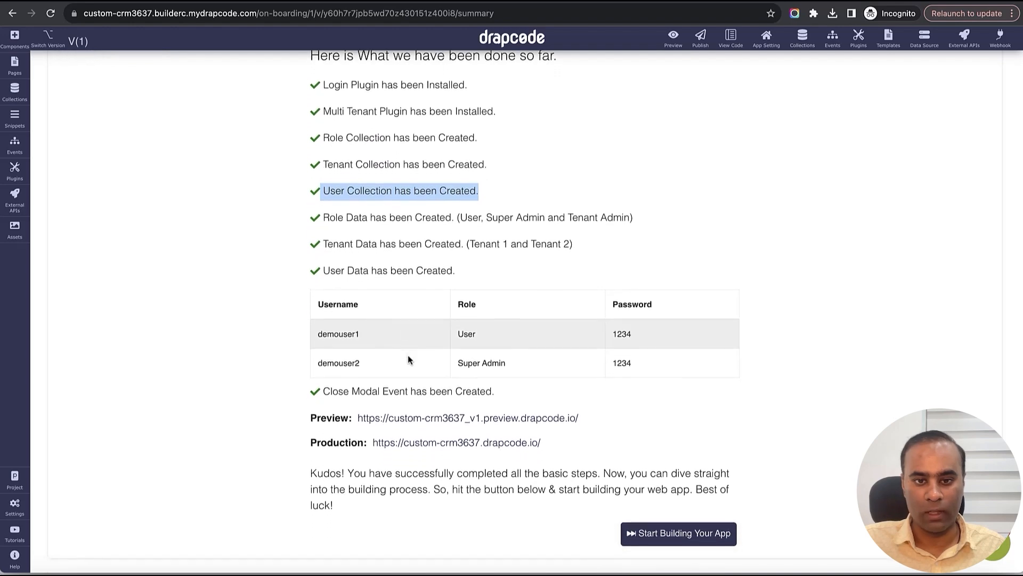
double_click(347, 336)
scroll(700, 315, "down", 2)
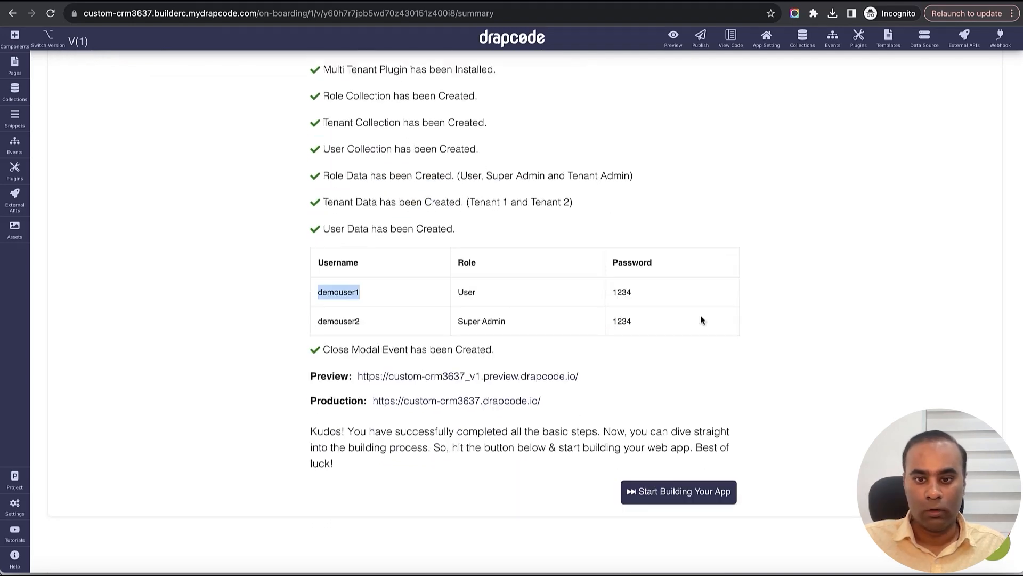
left_click(834, 367)
scroll(799, 327, "up", 5)
scroll(798, 326, "down", 5)
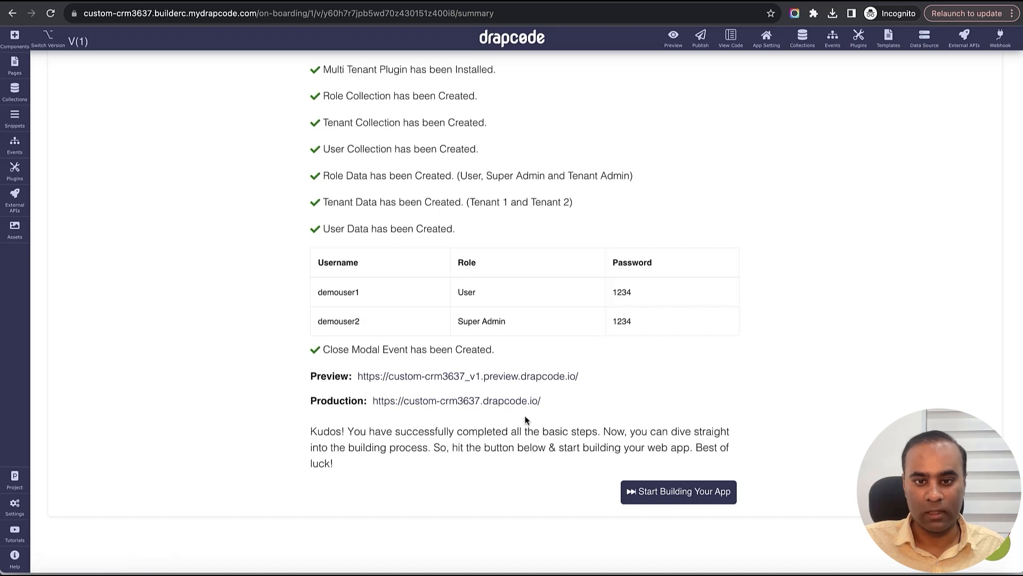
- Enter the app builder, dismiss the welcome video, and open the Role collection's data
left_click(660, 503)
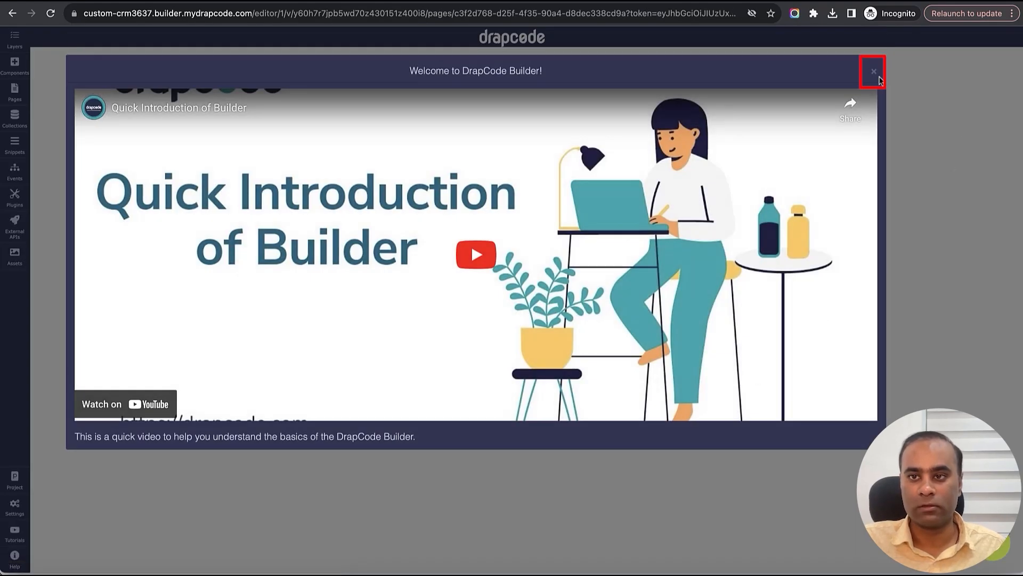
left_click(874, 72)
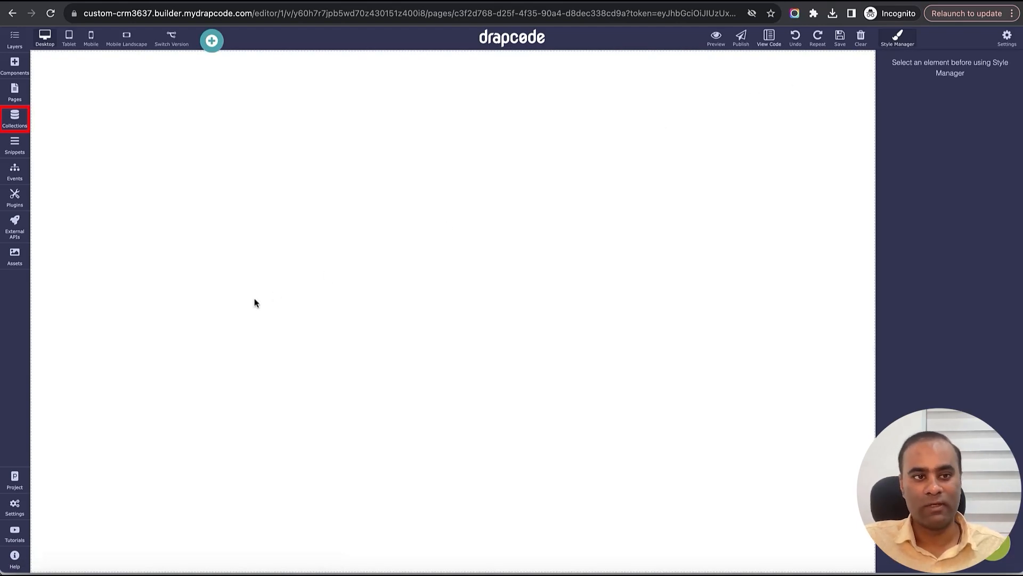
left_click(15, 116)
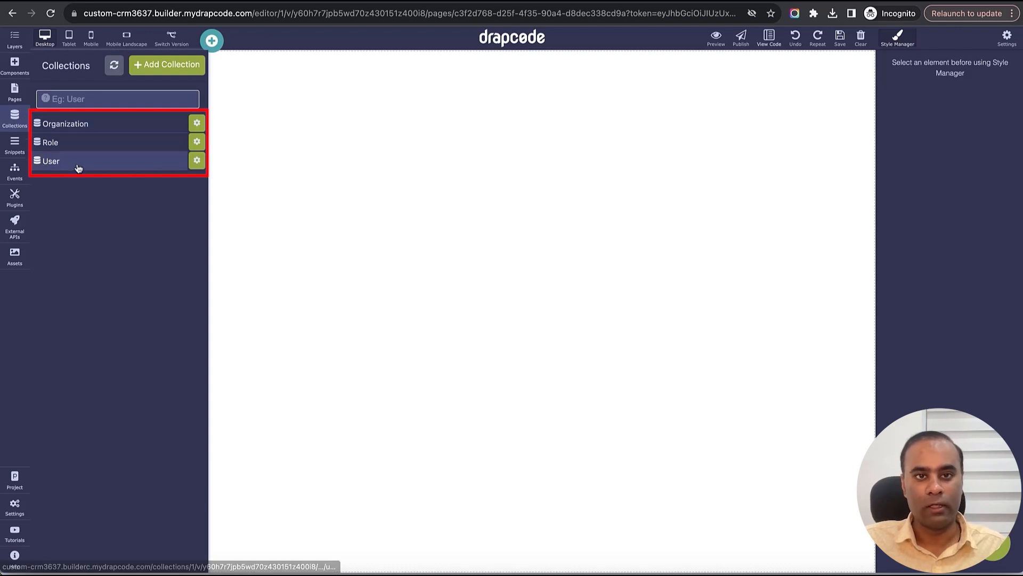
left_click(130, 145)
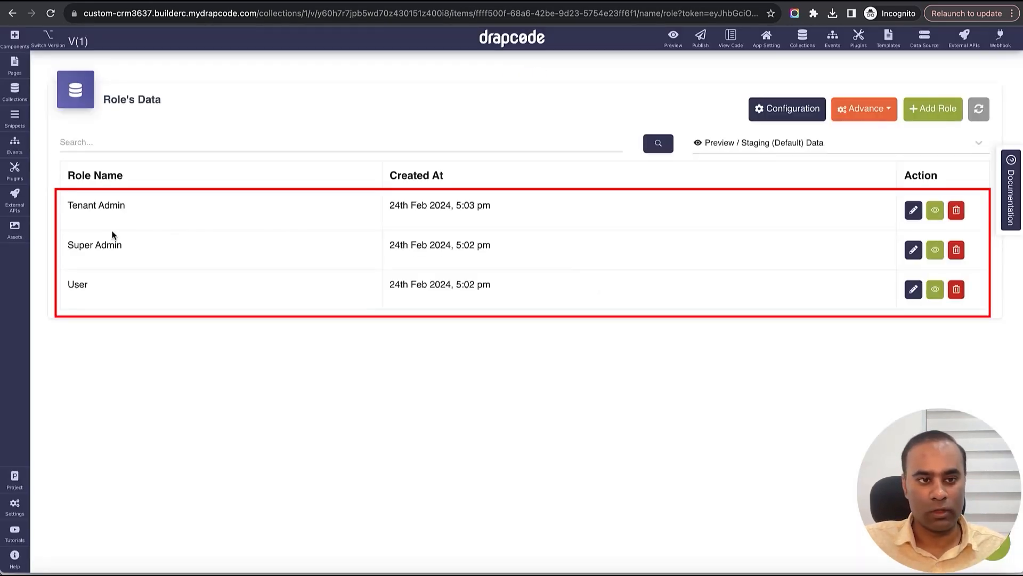
- Rename the Tenant Admin role to Organization Admin
double_click(97, 287)
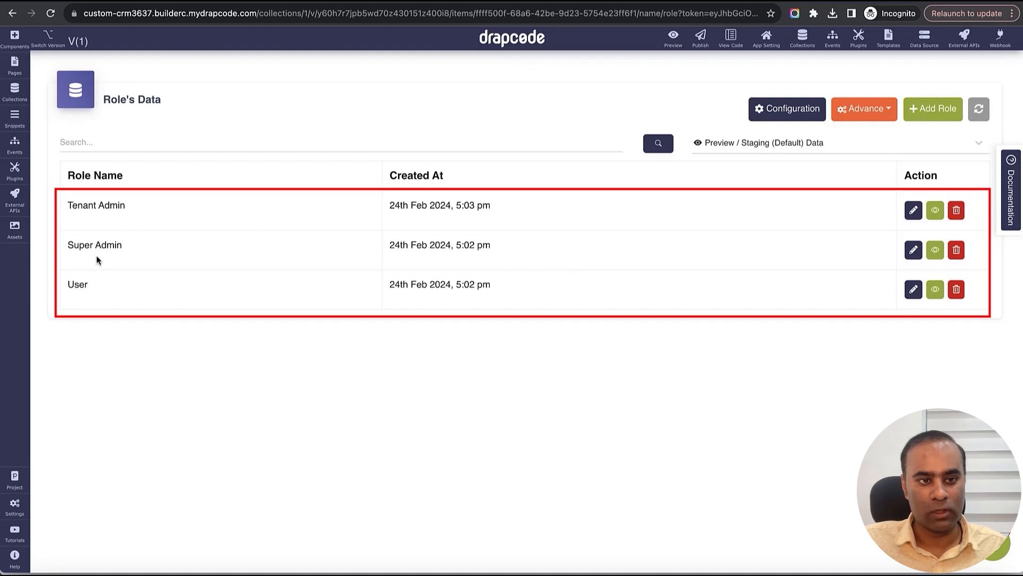
double_click(96, 256)
double_click(94, 217)
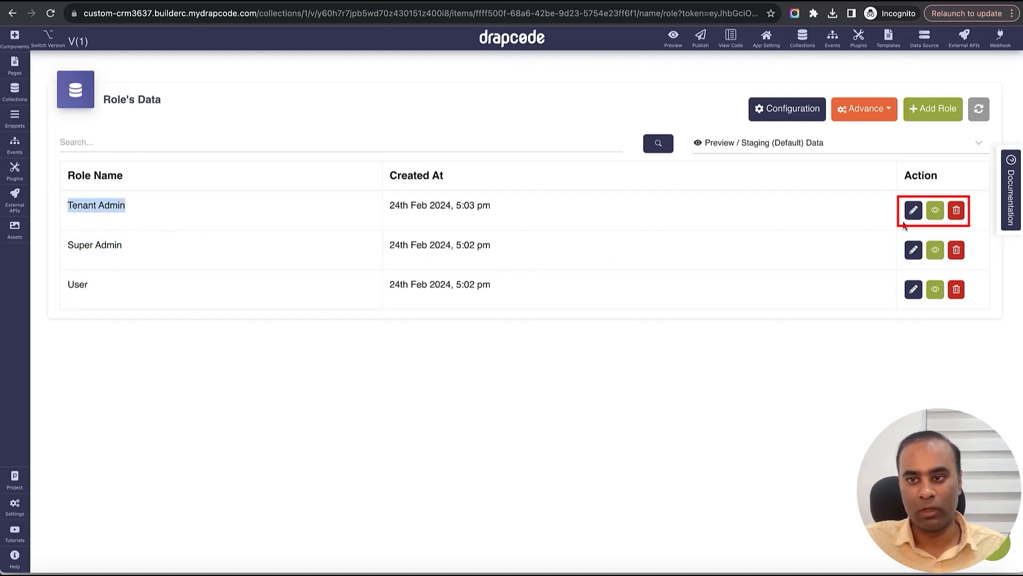
left_click(913, 212)
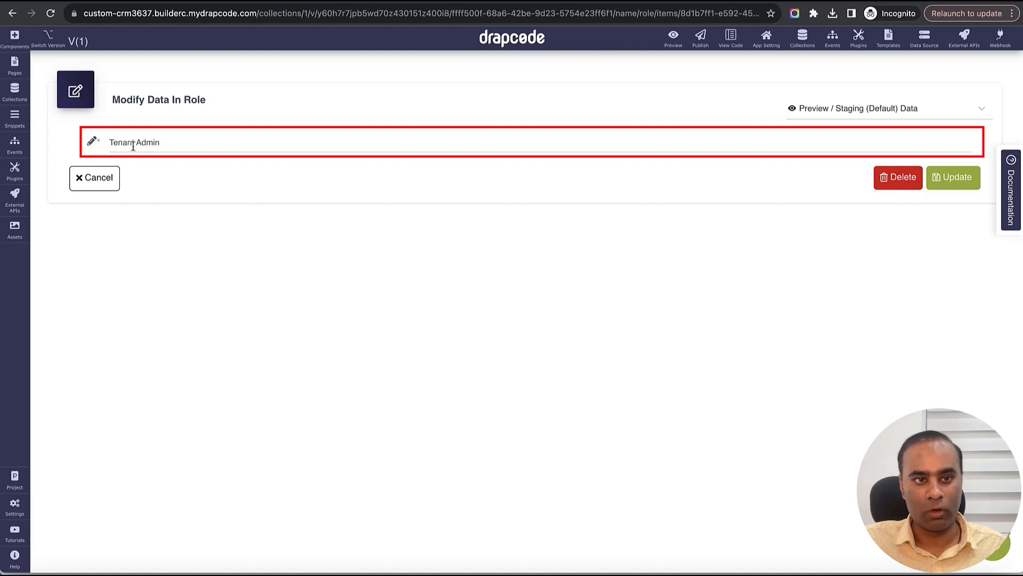
double_click(131, 145)
type("Organiz")
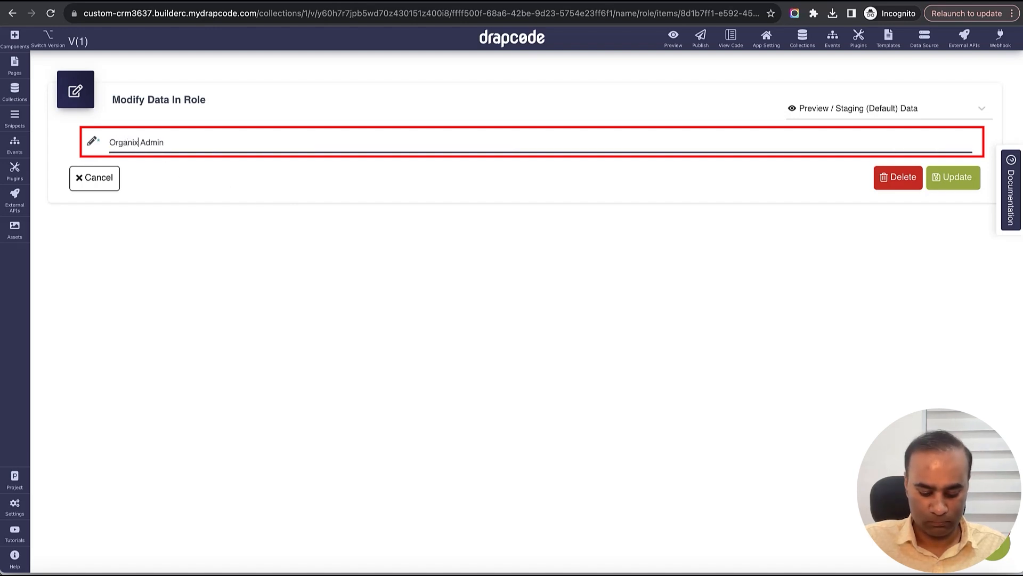
type("ation")
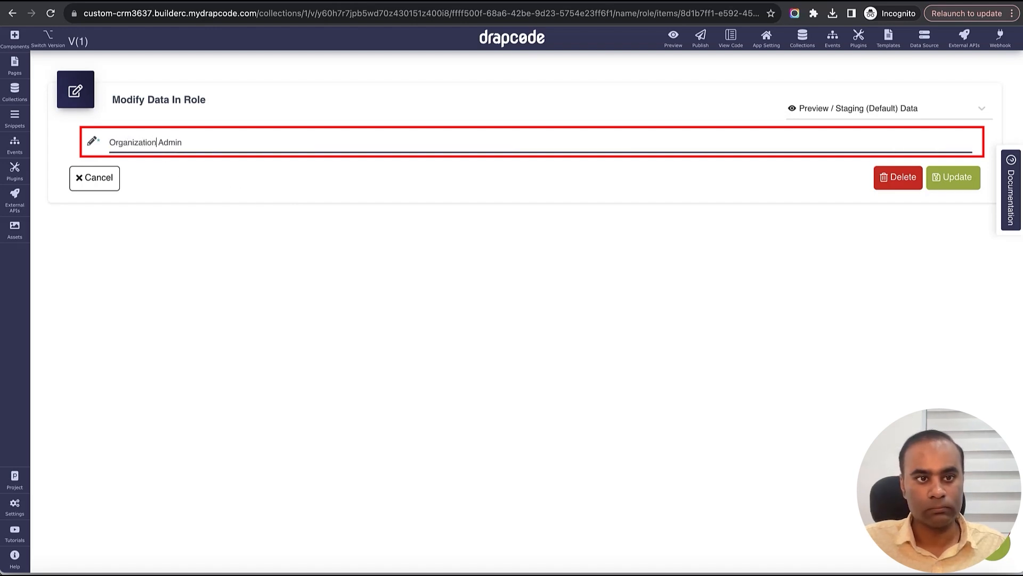
left_click(948, 180)
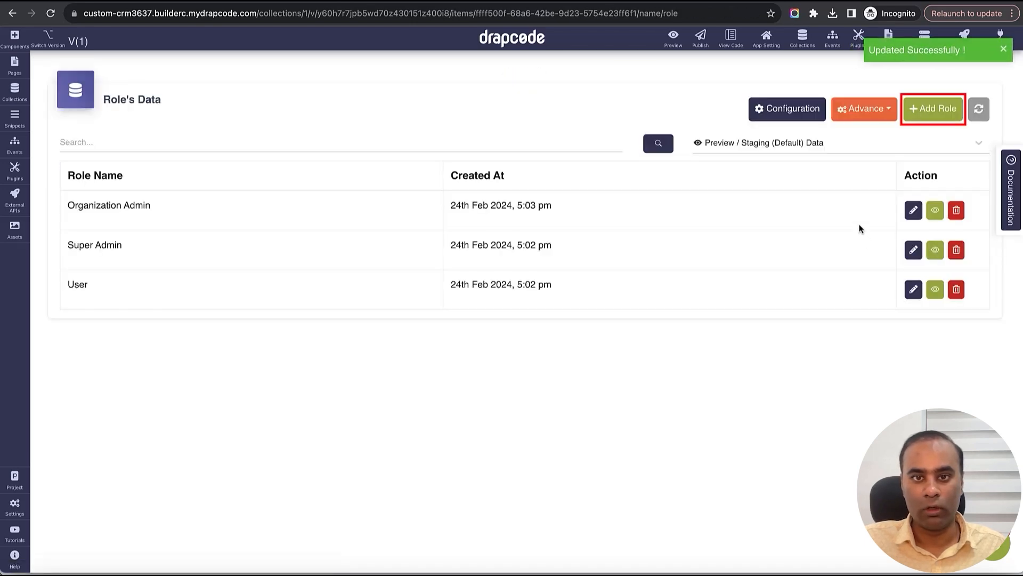
- Add a new role named Organization Employee
left_click(928, 112)
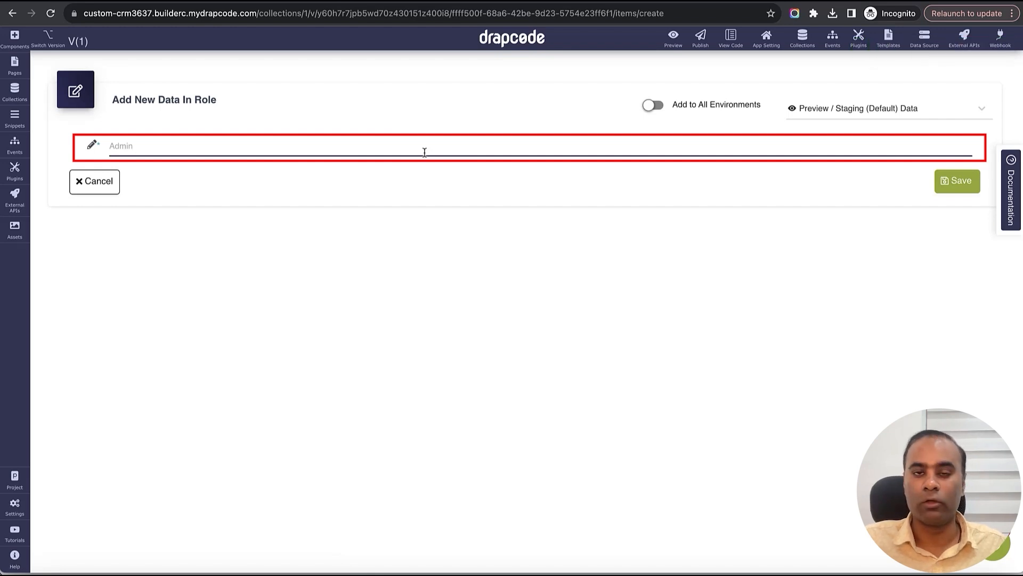
type("O")
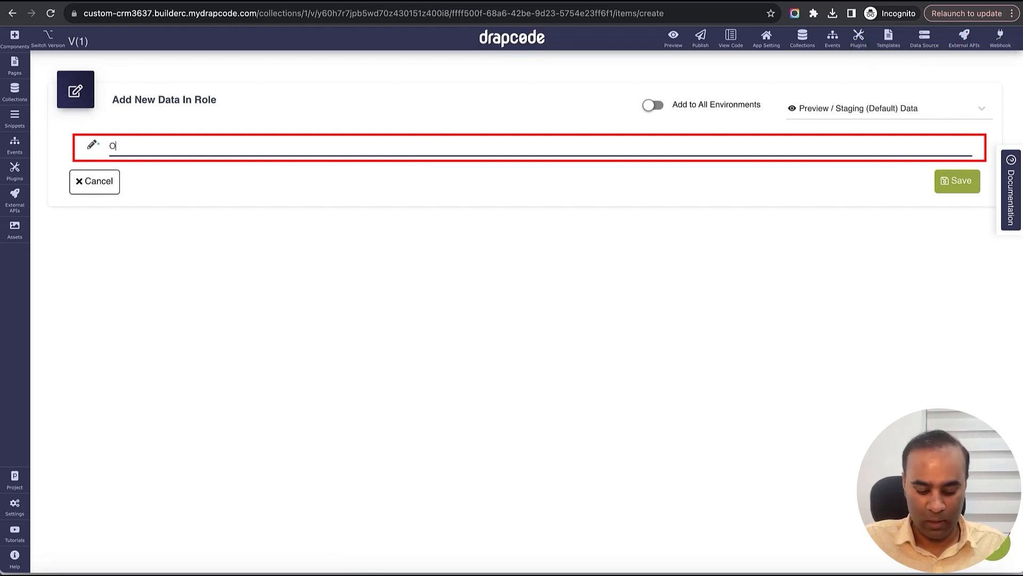
type("rgan")
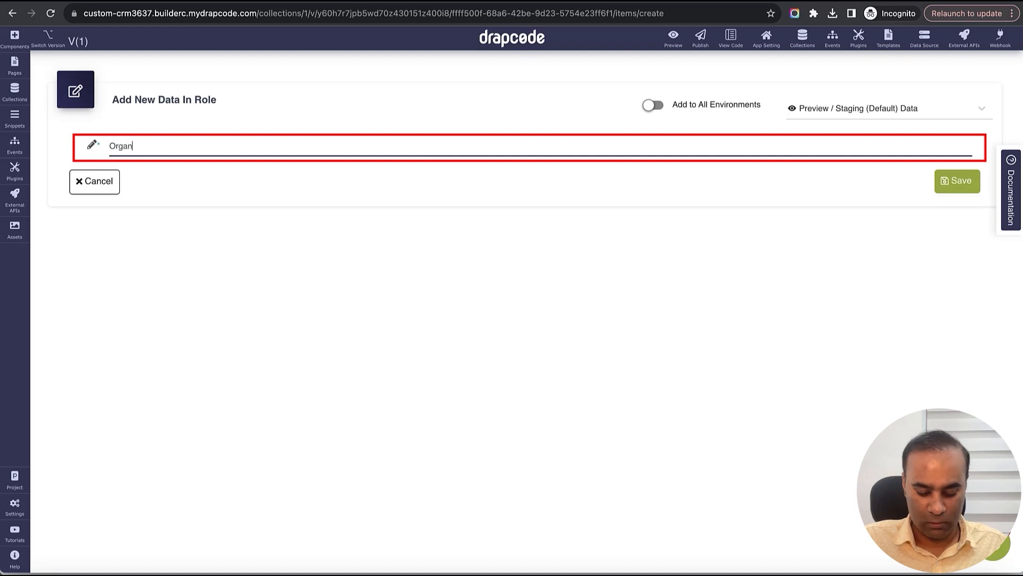
type("ization Employee")
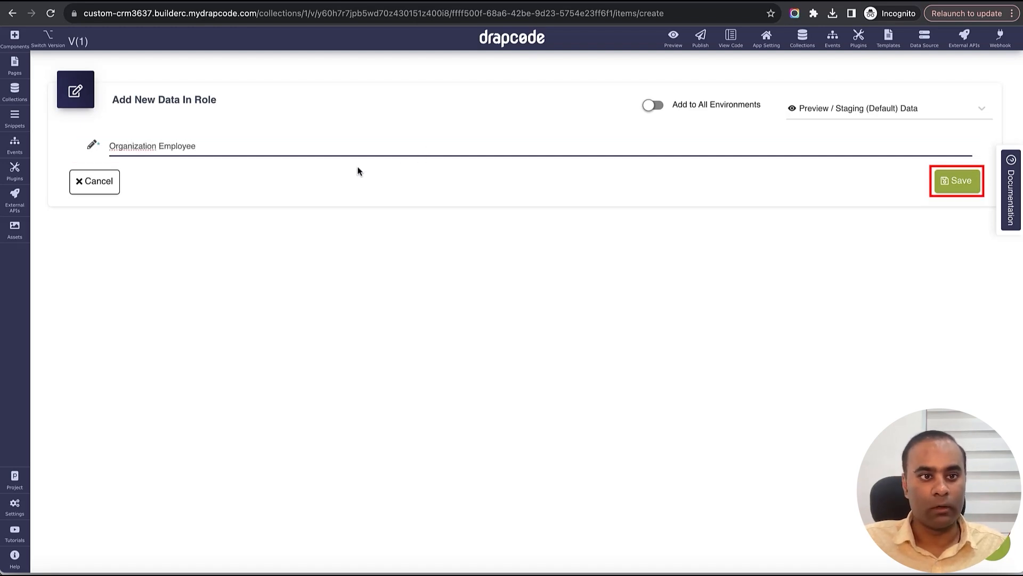
left_click(954, 181)
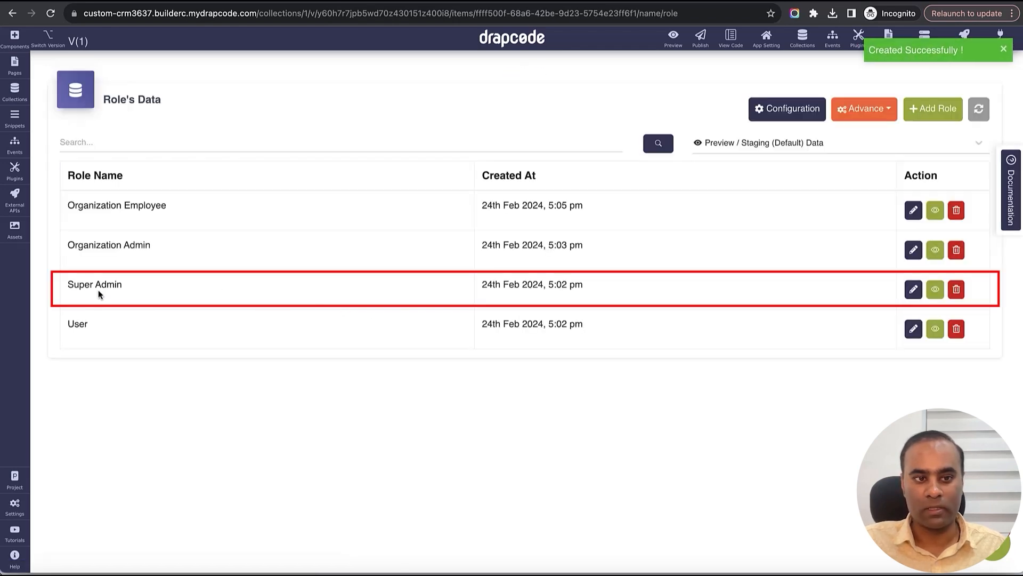
- Delete the User role and confirm the deletion
triple_click(98, 291)
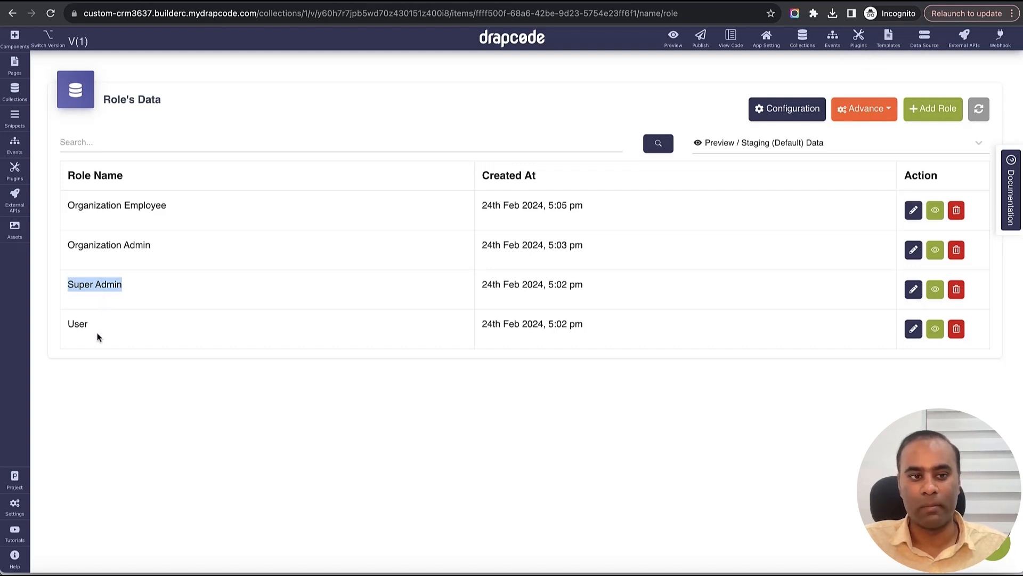
triple_click(74, 325)
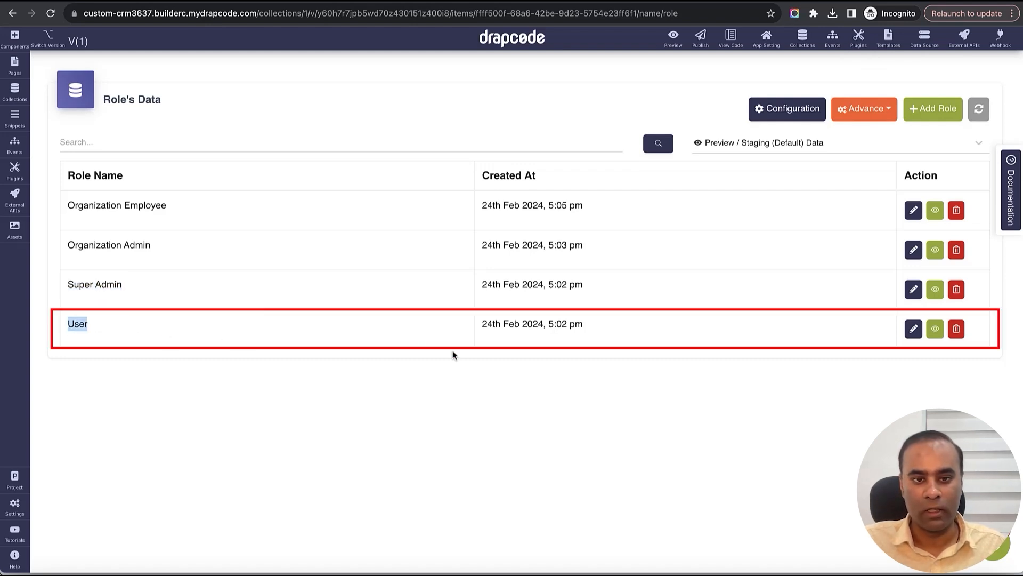
left_click(956, 328)
left_click(490, 353)
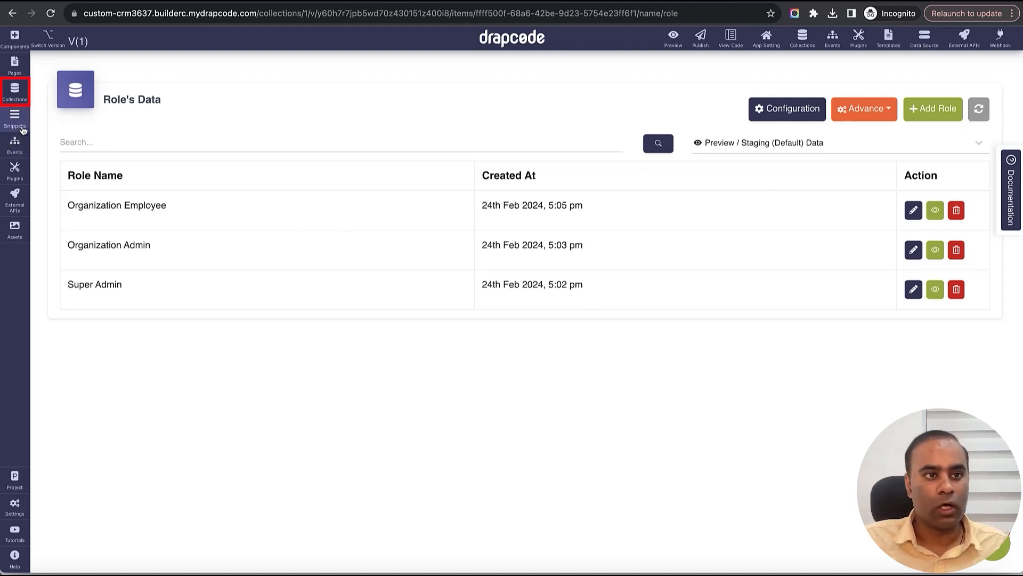
- Create a new collection named Lead
left_click(14, 91)
left_click(176, 67)
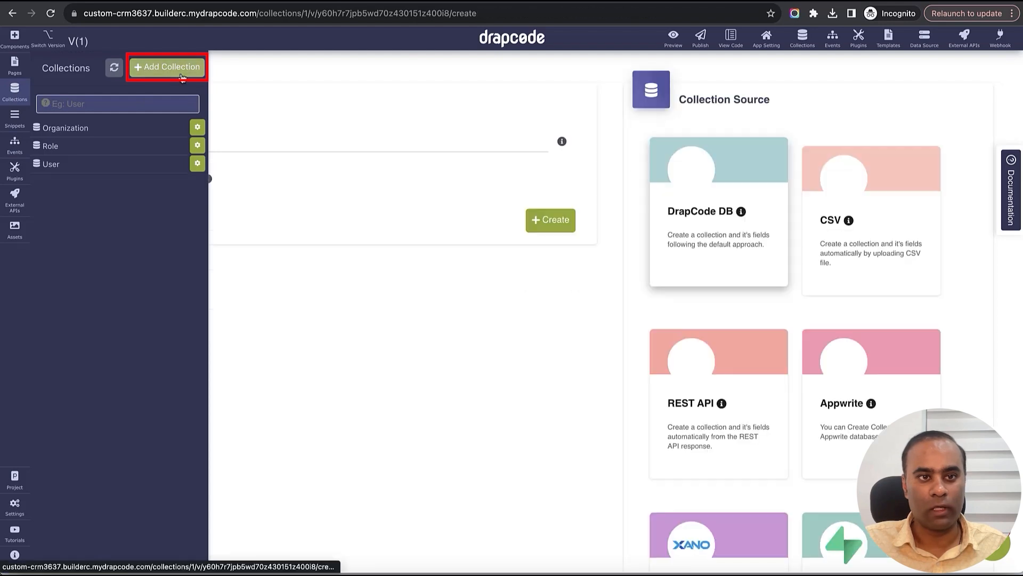
left_click(364, 147)
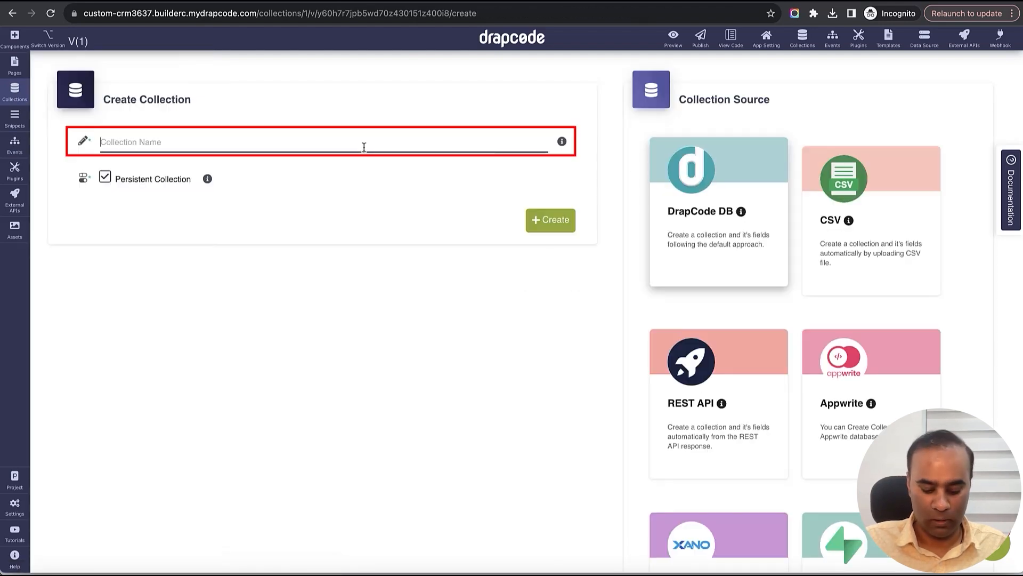
type("Lead")
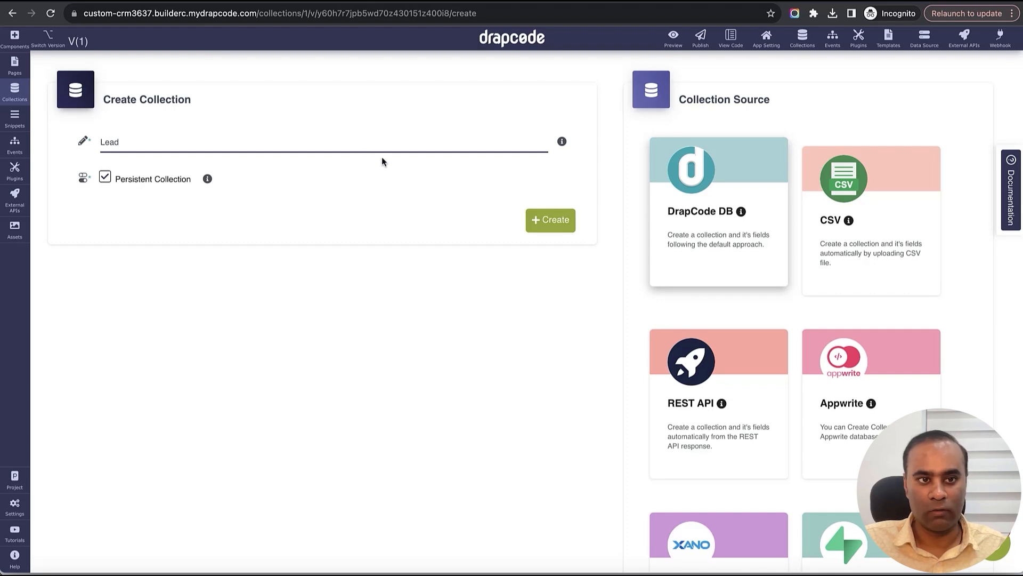
left_click(549, 229)
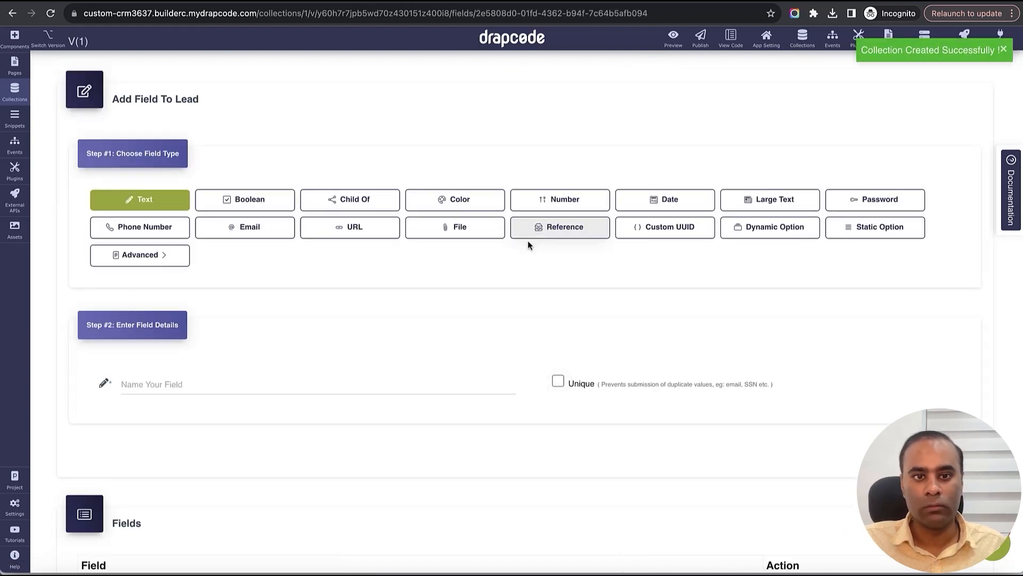
- Add First Name, Last Name and Company text fields to Lead
scroll(384, 333, "down", 1)
left_click(306, 363)
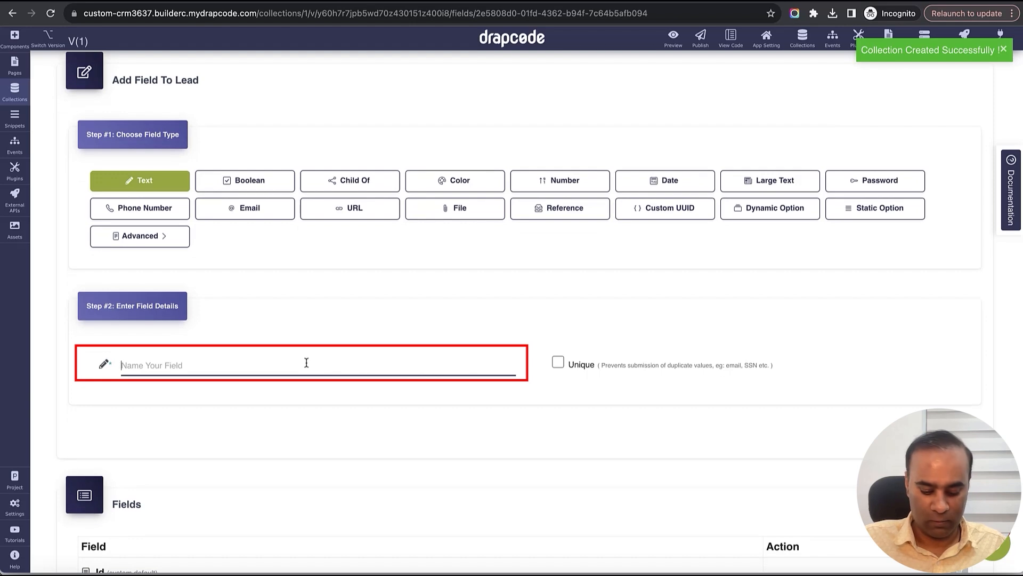
type("First Name")
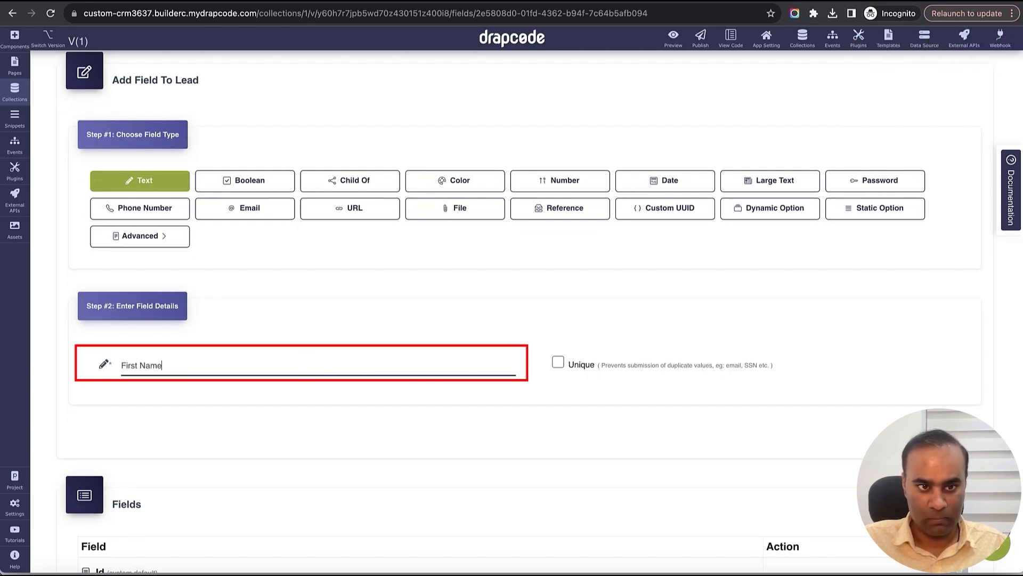
left_click(941, 433)
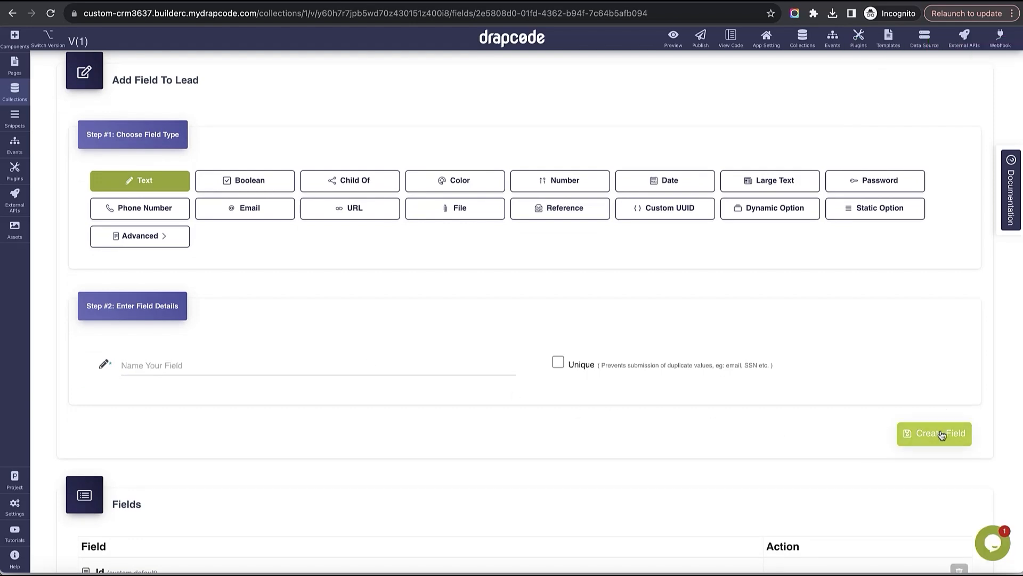
left_click(403, 412)
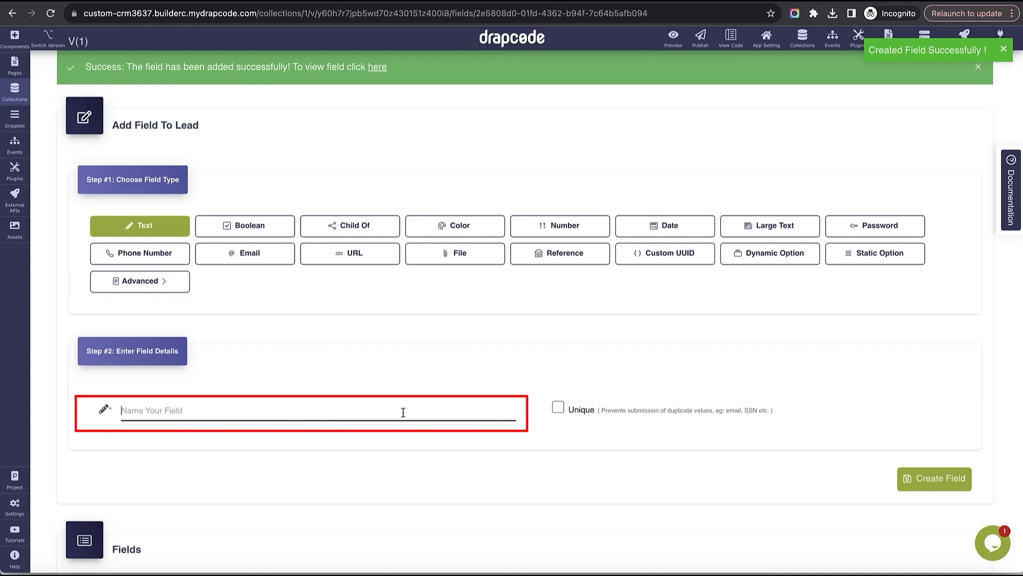
type("Last Name")
left_click(930, 477)
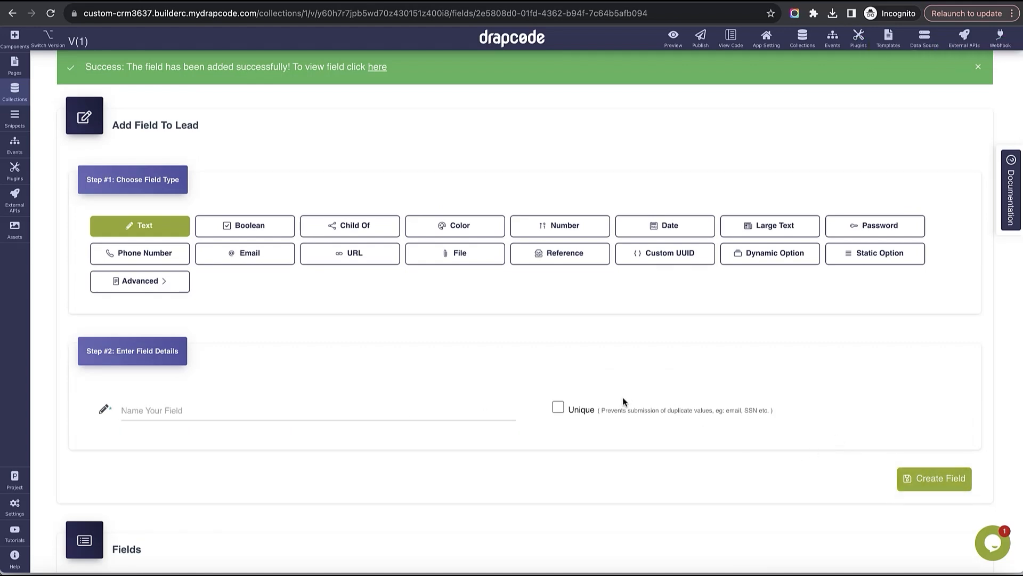
left_click(222, 416)
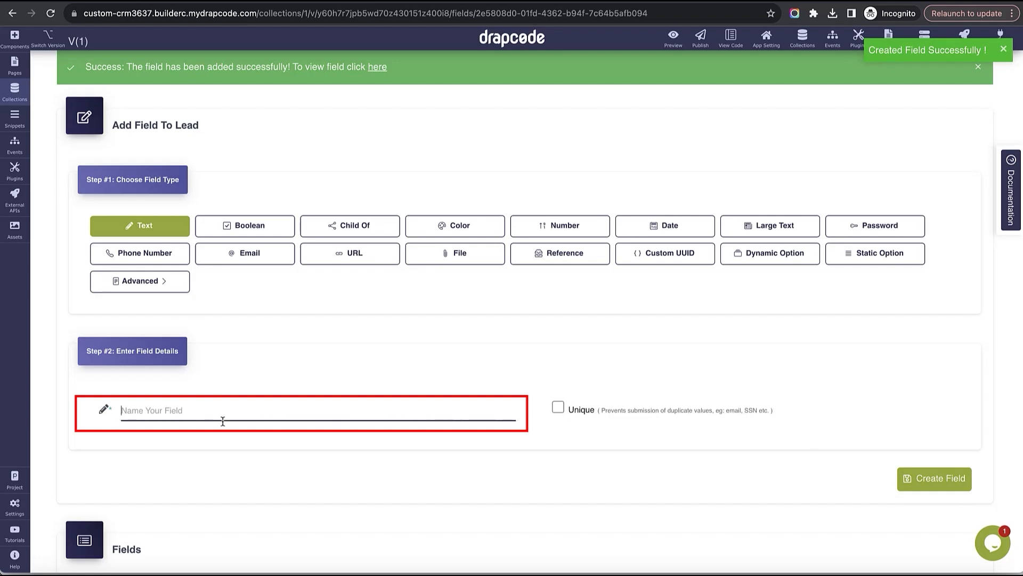
type("Cop")
type("mpany")
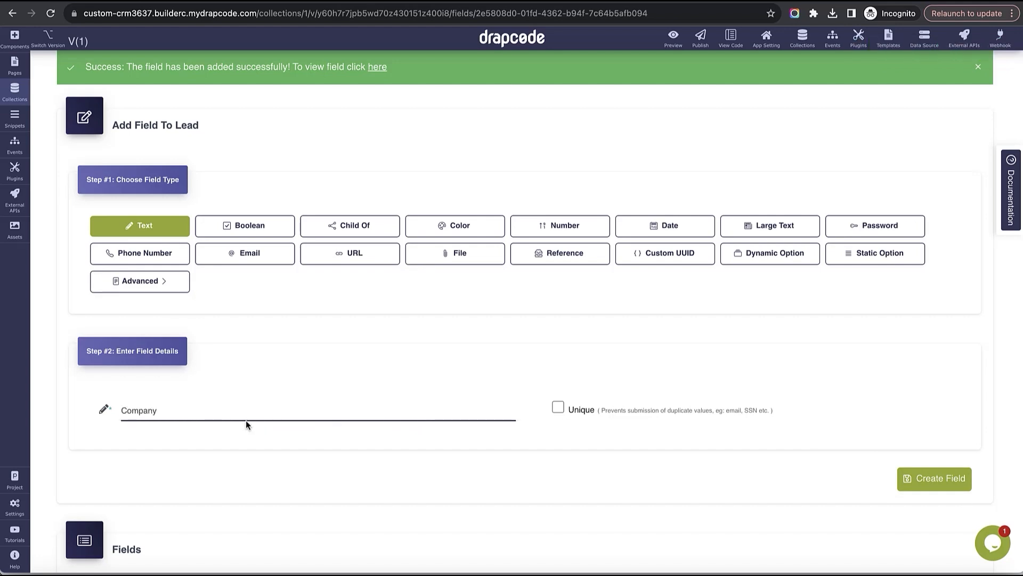
left_click(930, 478)
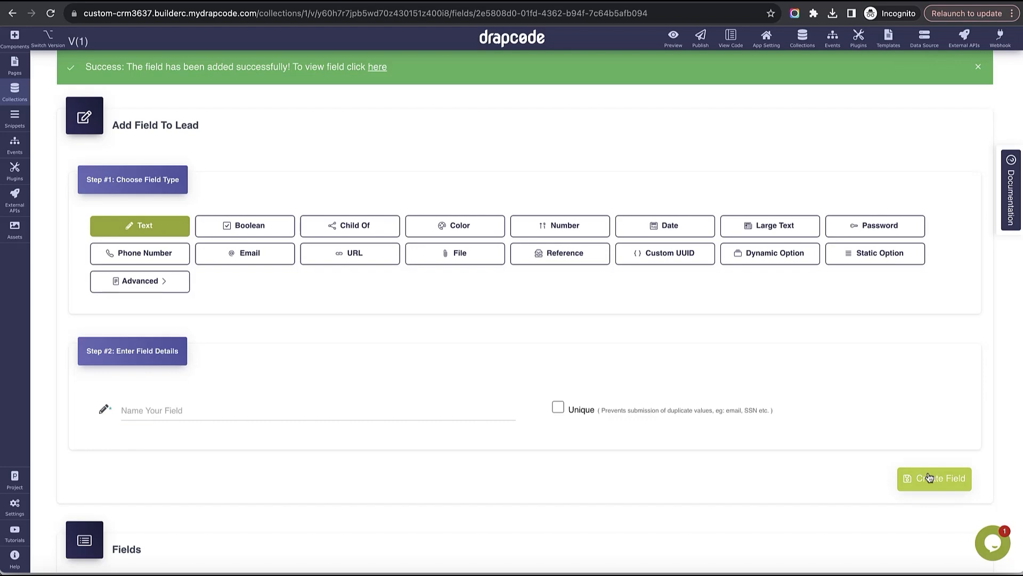
- Add an Email field and a Phone Number field to Lead
scroll(607, 386, "down", 5)
scroll(606, 385, "up", 2)
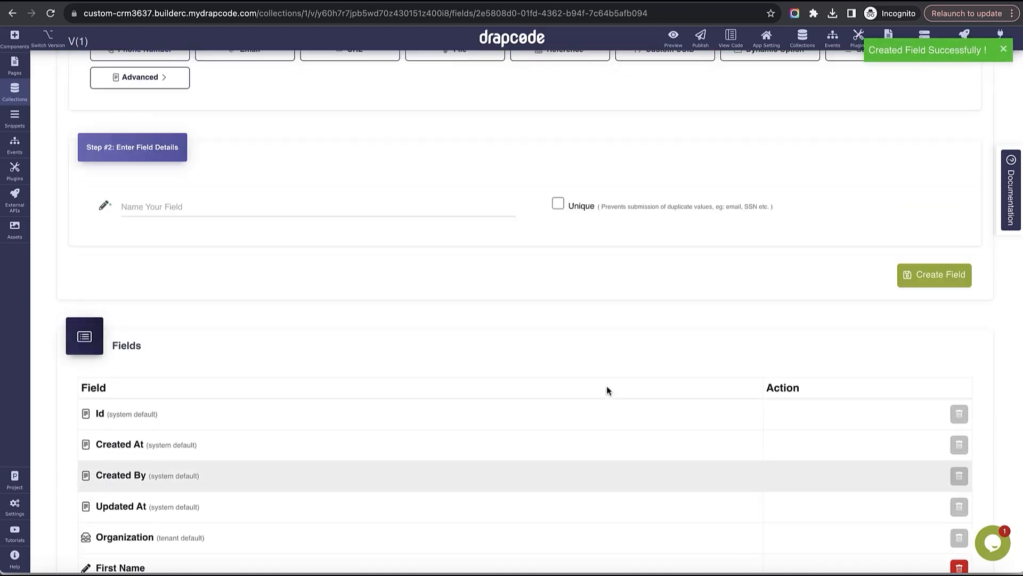
scroll(606, 386, "up", 4)
left_click(246, 266)
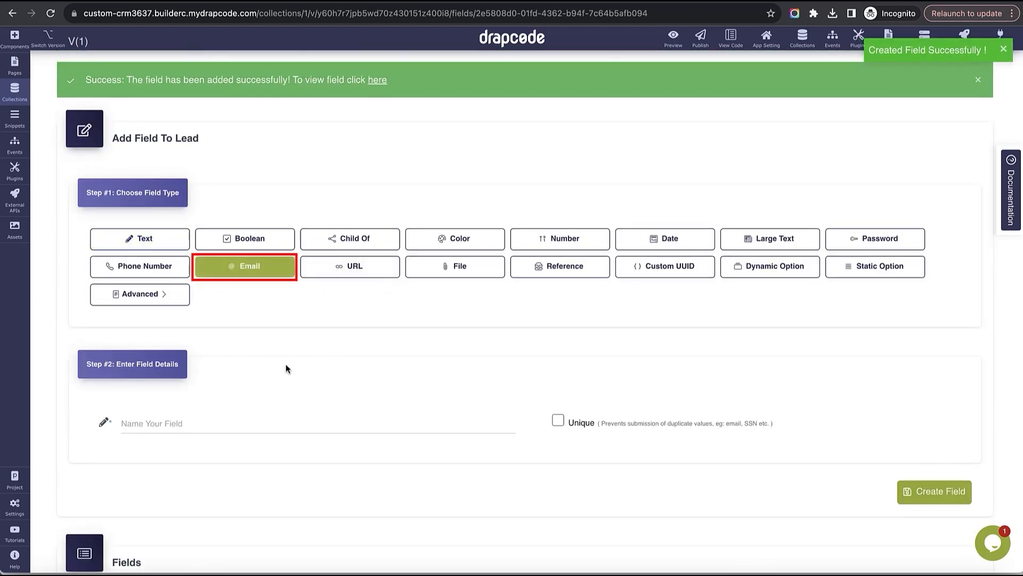
left_click(293, 424)
type("Email")
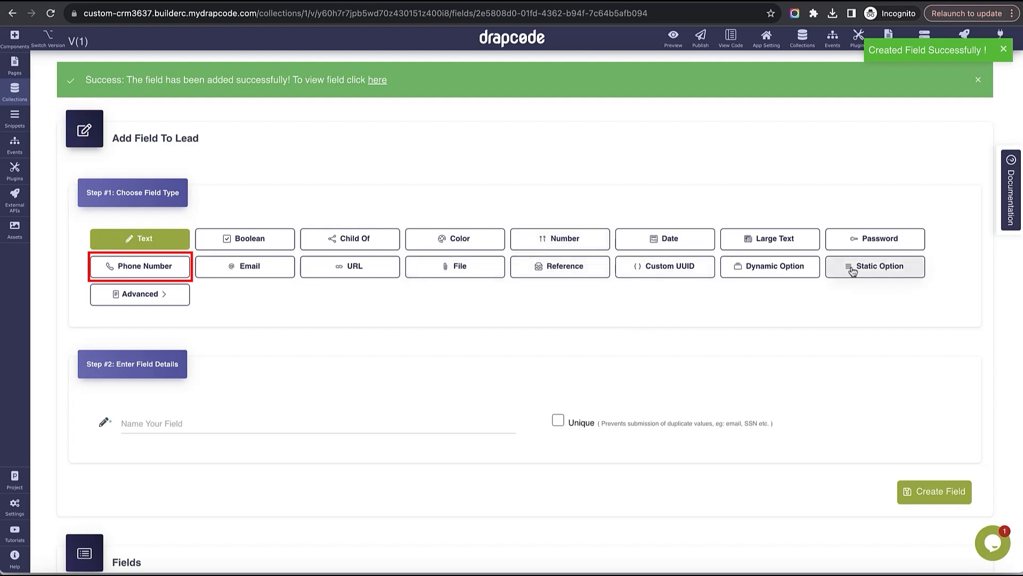
left_click(155, 268)
left_click(270, 421)
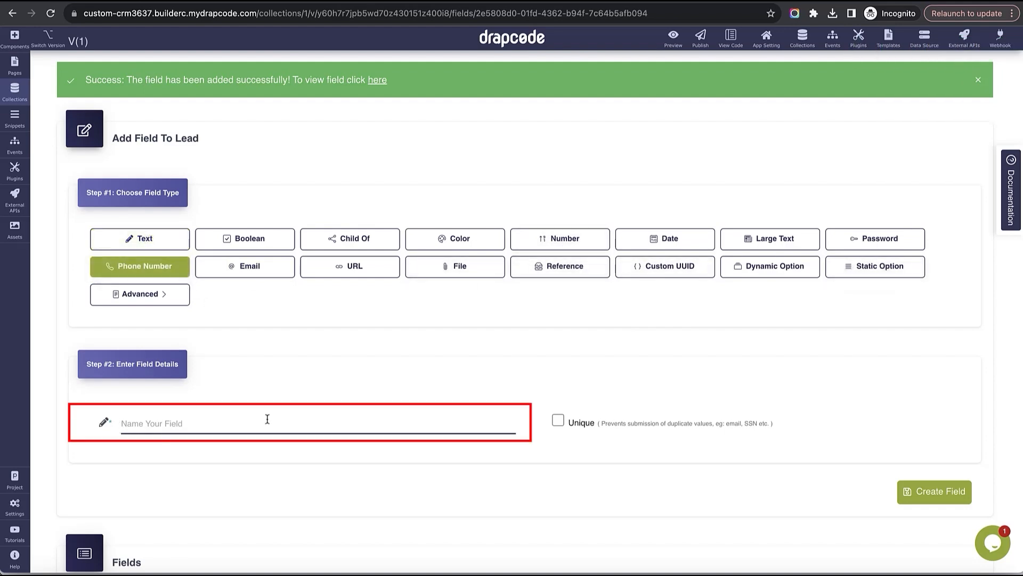
type("Phone Number")
left_click(874, 492)
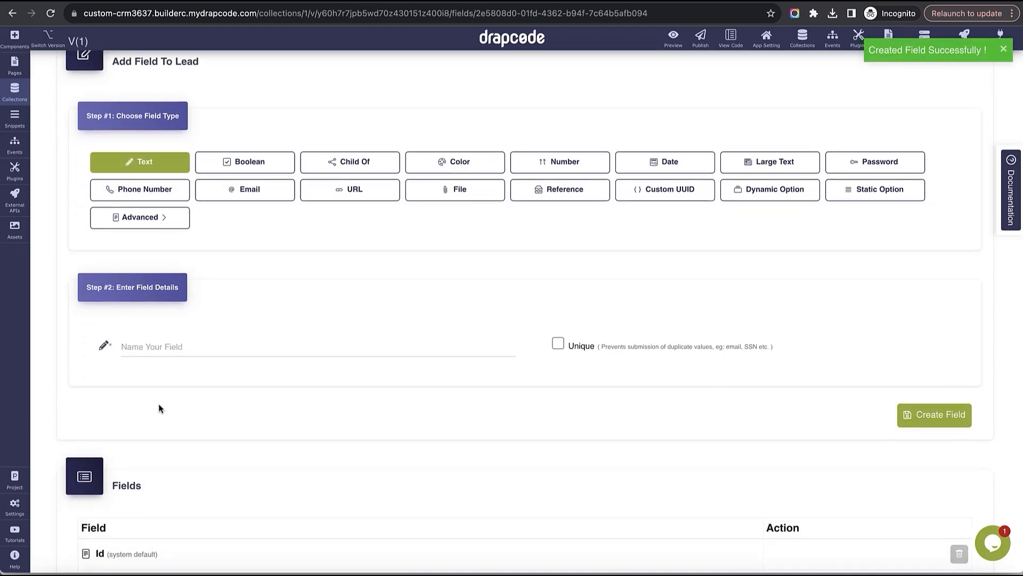
scroll(434, 388, "down", 10)
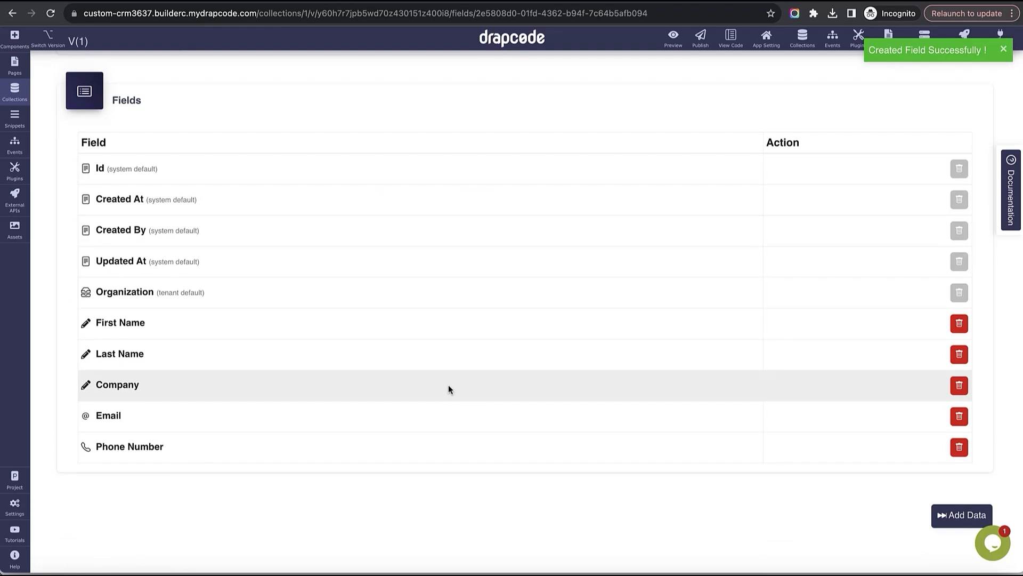
scroll(449, 385, "up", 8)
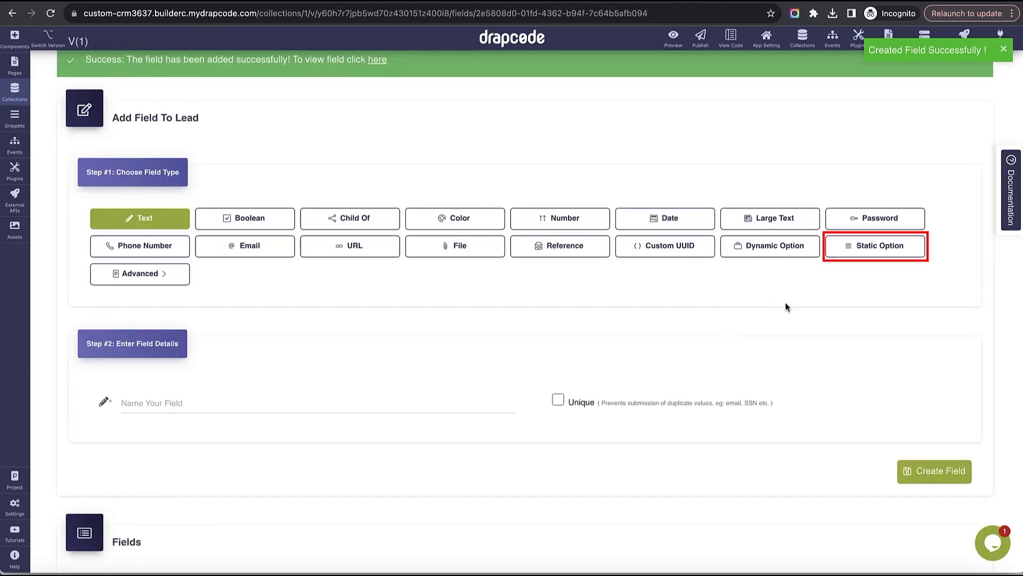
- Add a Lead Status static options field with Hot Lead, Warm Lead and Cold Lead
left_click(841, 243)
left_click(451, 371)
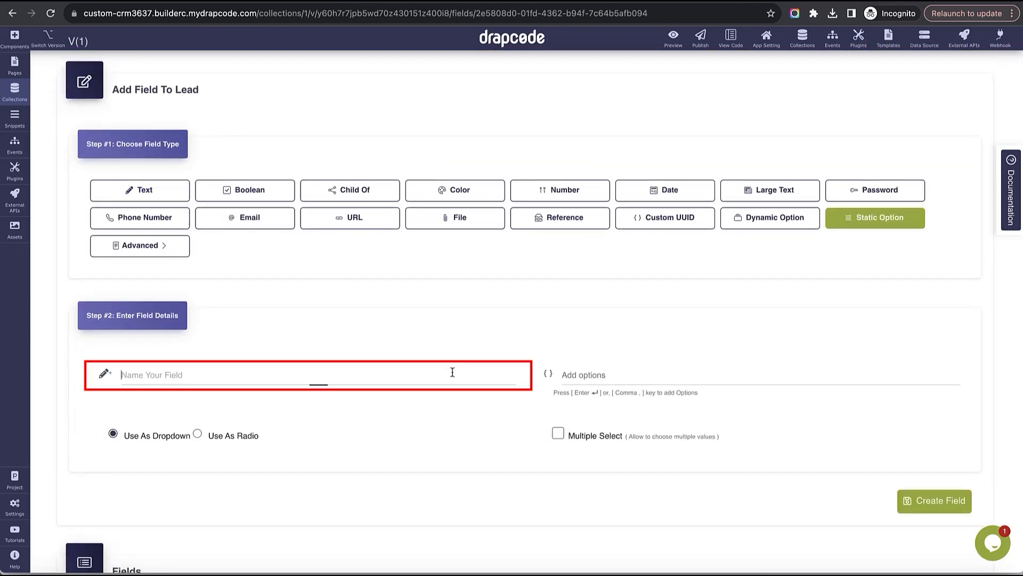
type("Lead Status")
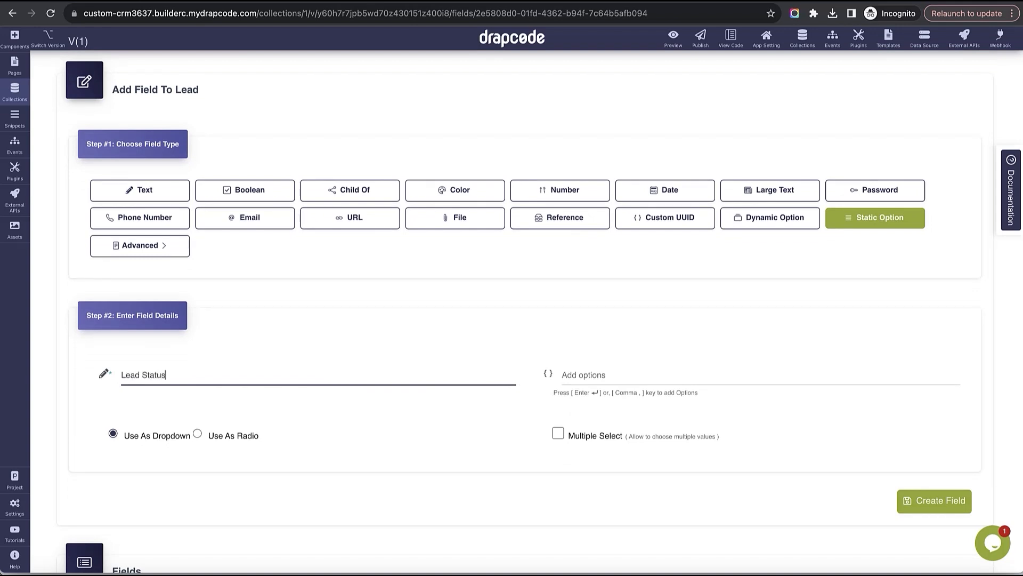
key("Tab")
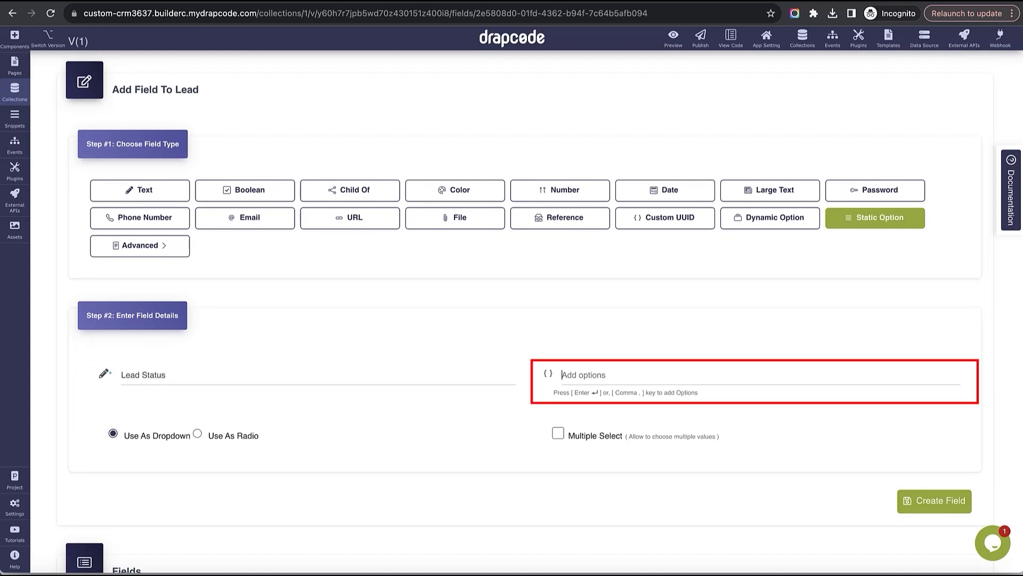
type("Hot Lea")
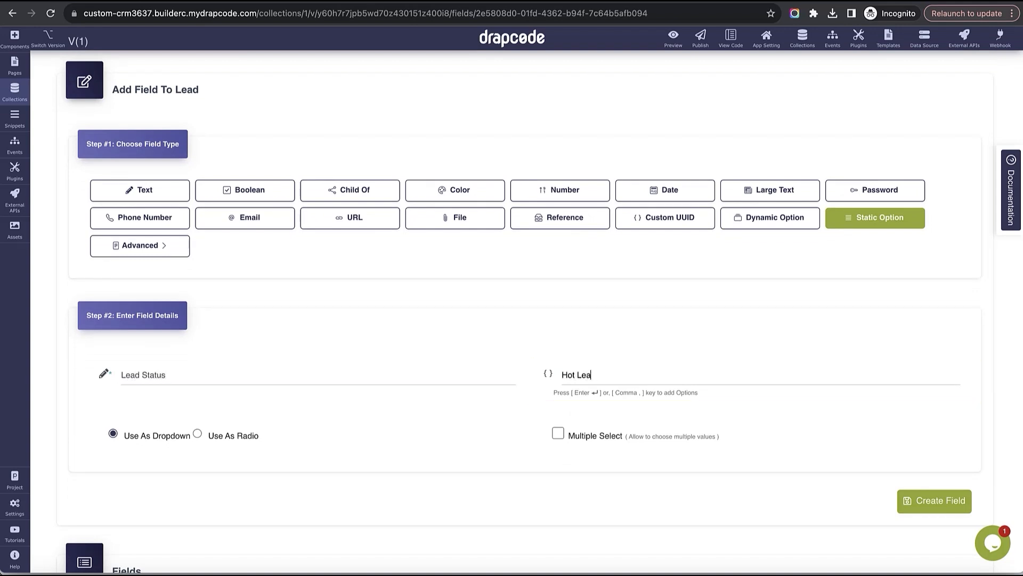
type("d")
key("Return")
type("Warm")
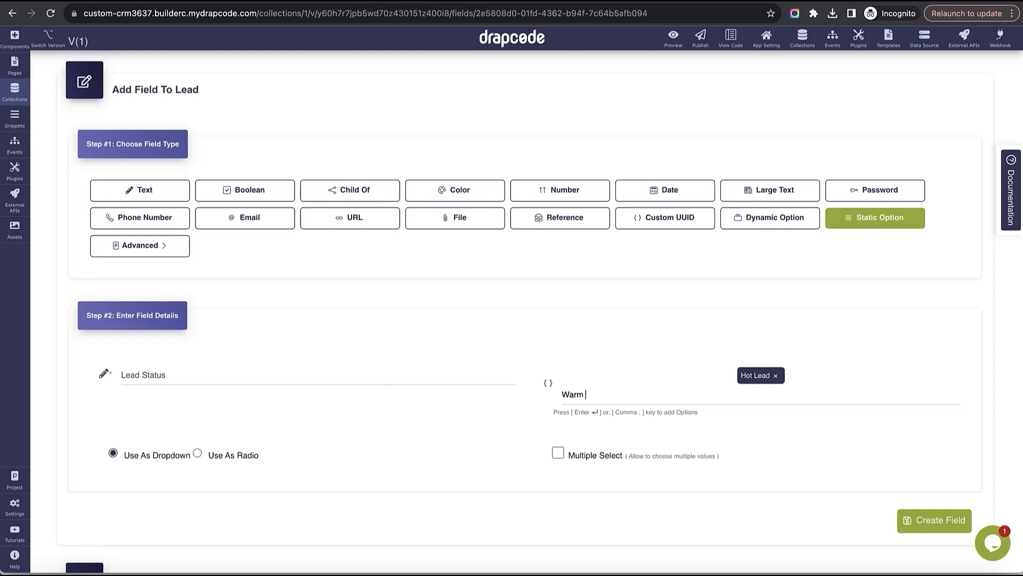
type(" Lead")
key("Return")
type("Cold Lead")
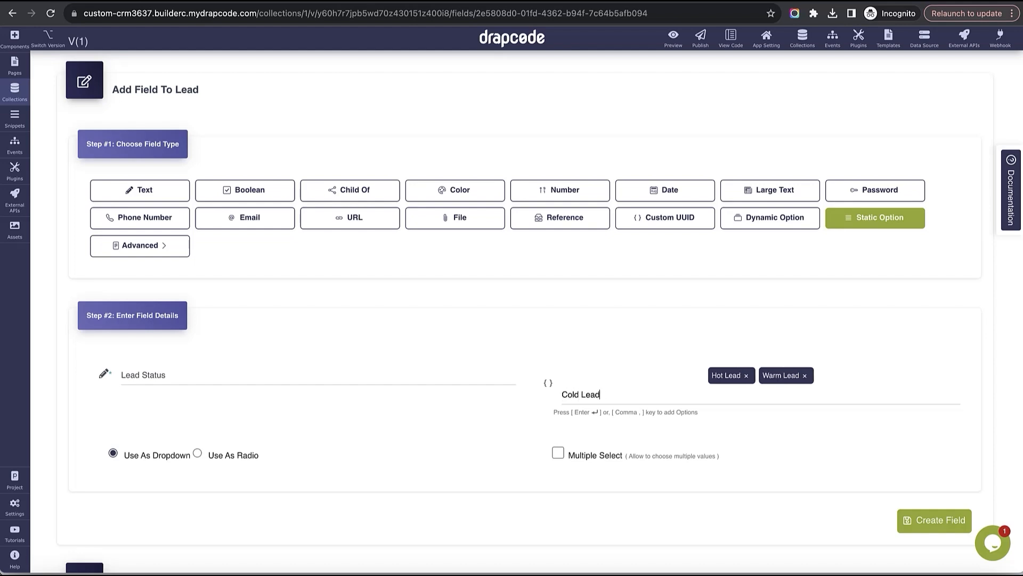
key("Return")
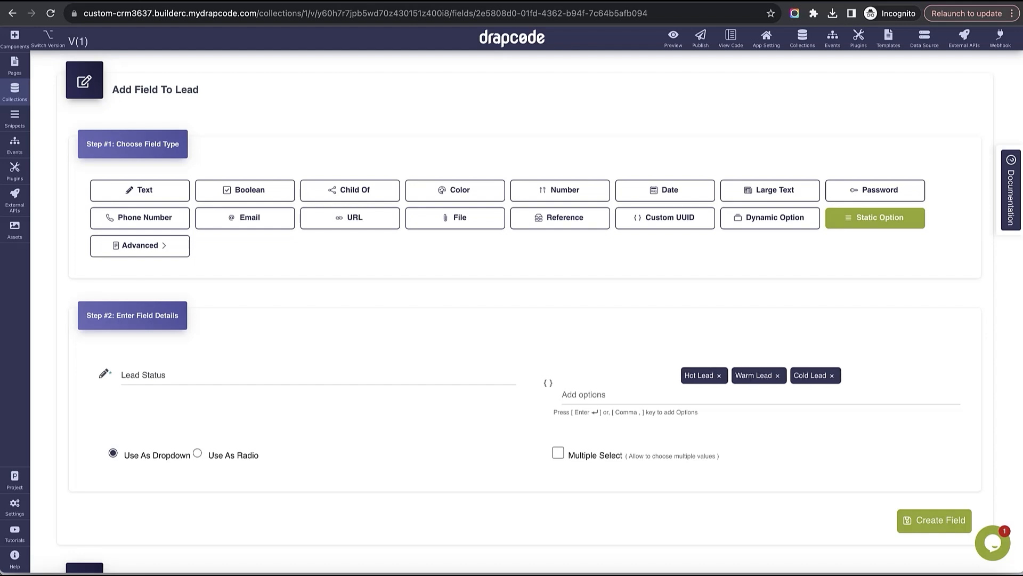
scroll(752, 449, "down", 2)
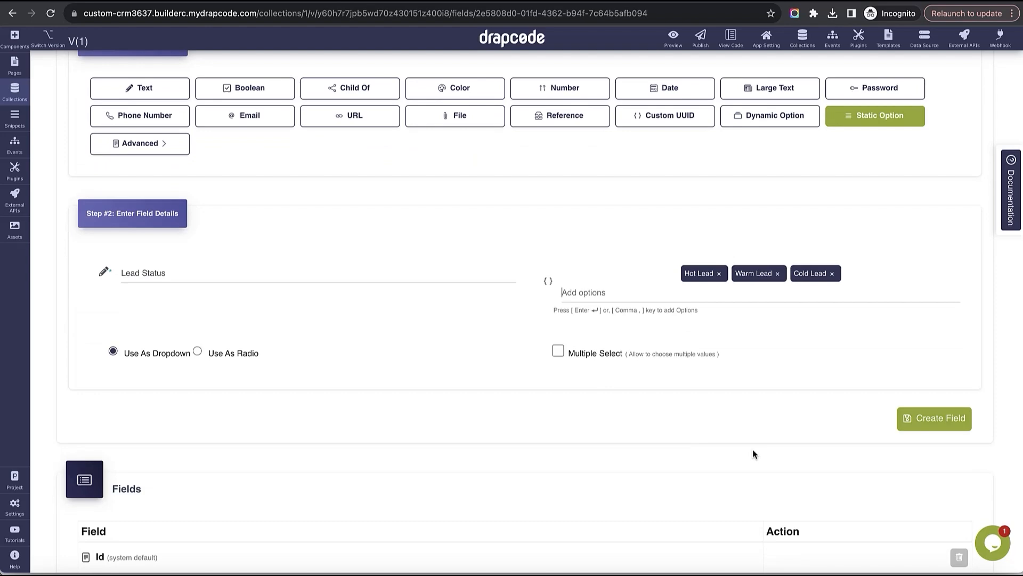
left_click(932, 426)
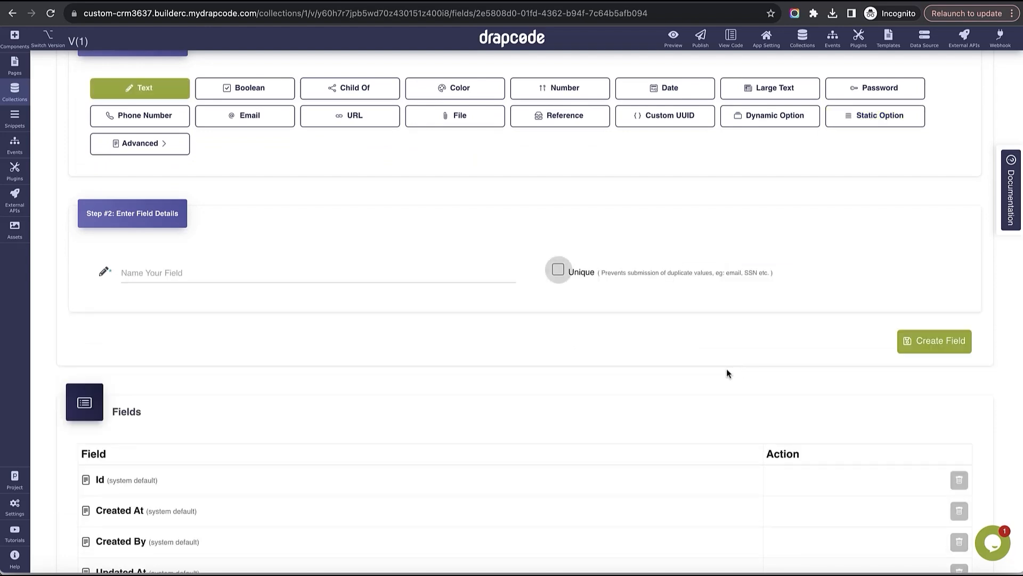
scroll(727, 369, "down", 6)
scroll(421, 347, "up", 8)
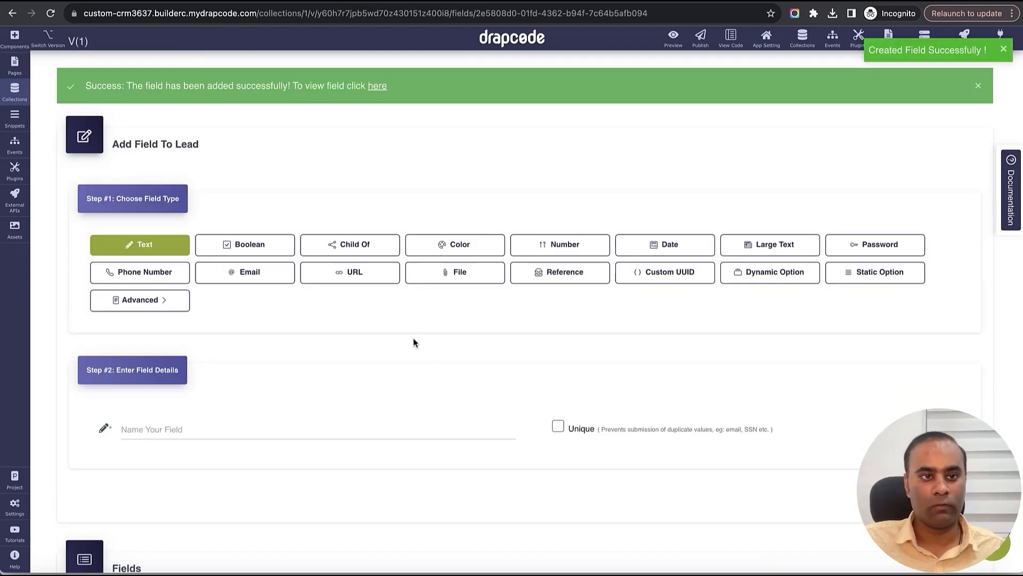
- Create a new collection named Deal
left_click(15, 90)
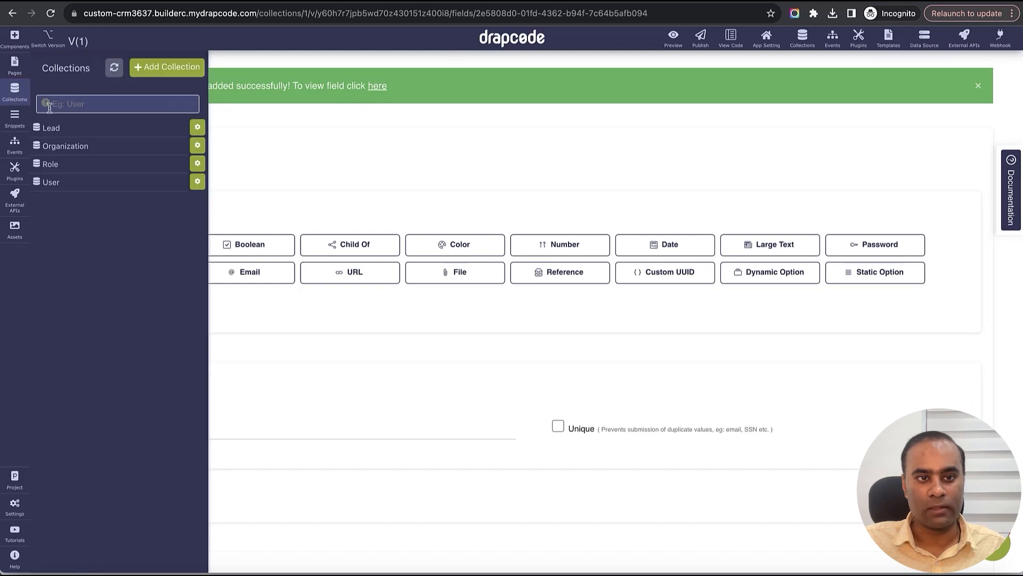
left_click(152, 77)
left_click(375, 139)
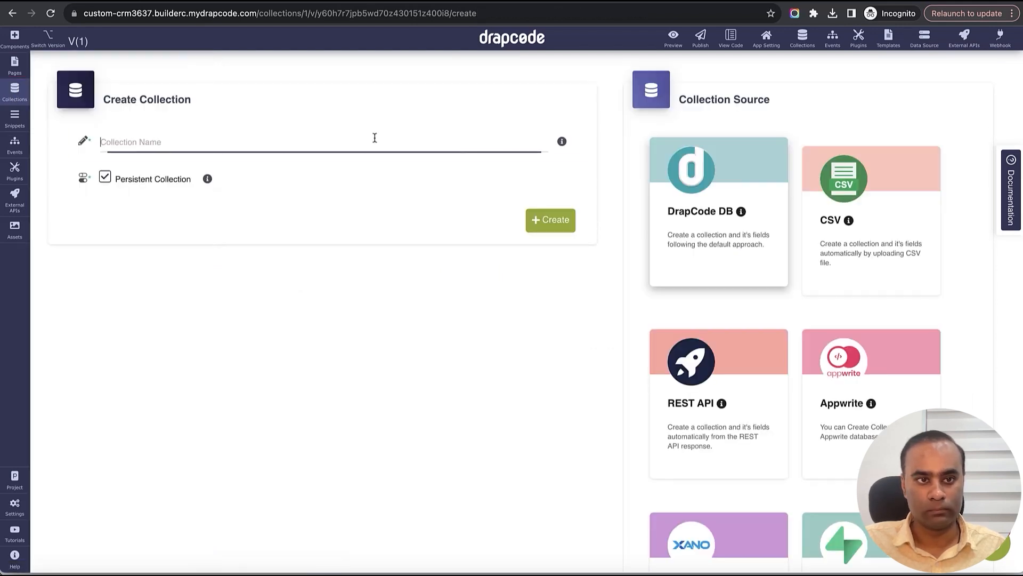
type("Deal")
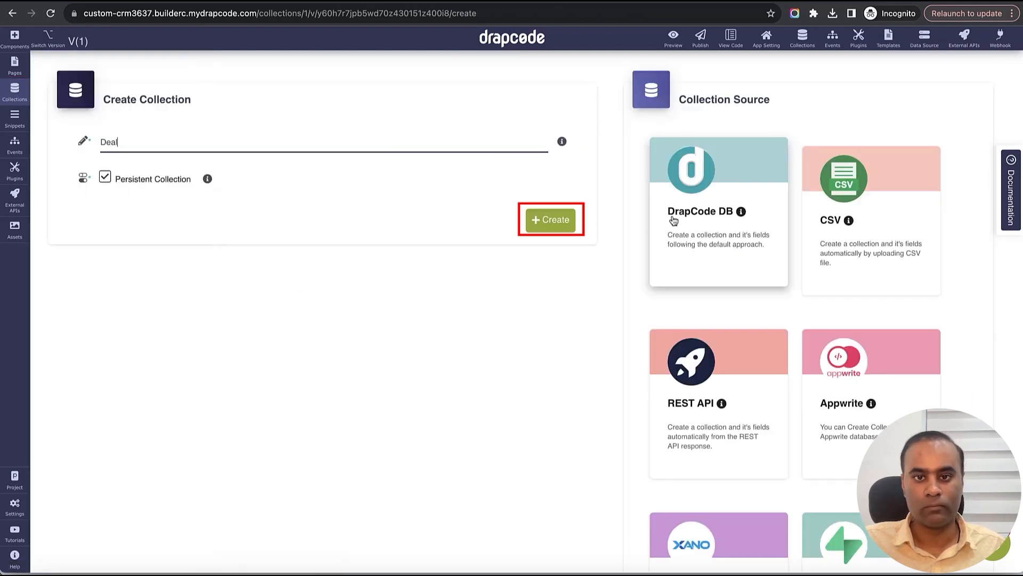
left_click(552, 229)
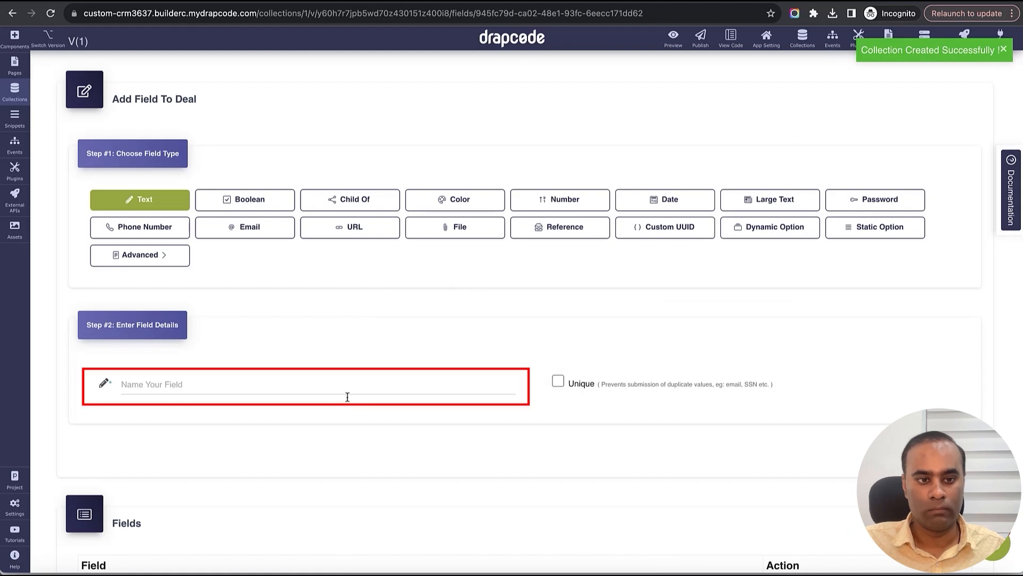
- Add a Name text field and a Deal Size number field to Deal
left_click(344, 390)
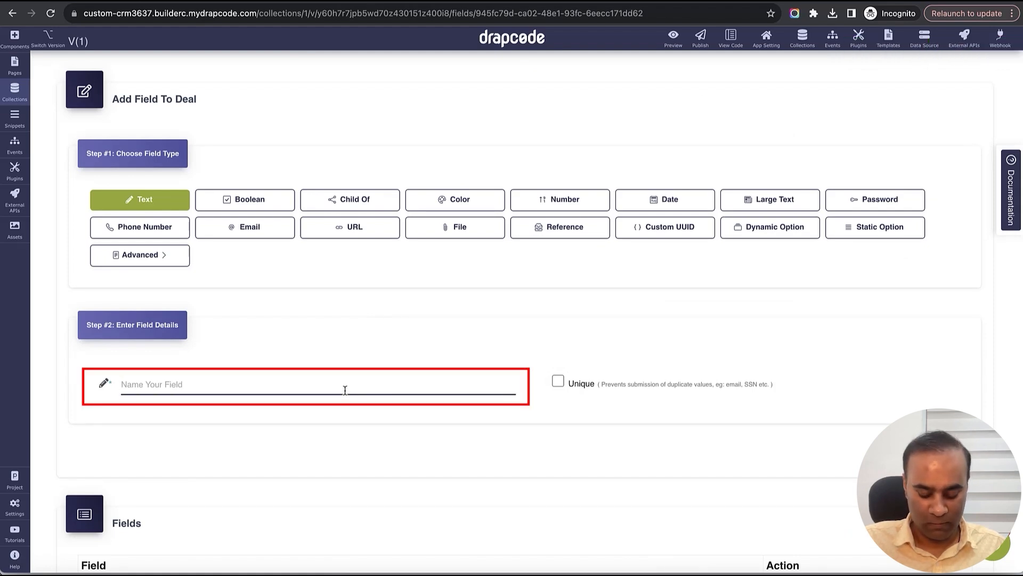
type("Name")
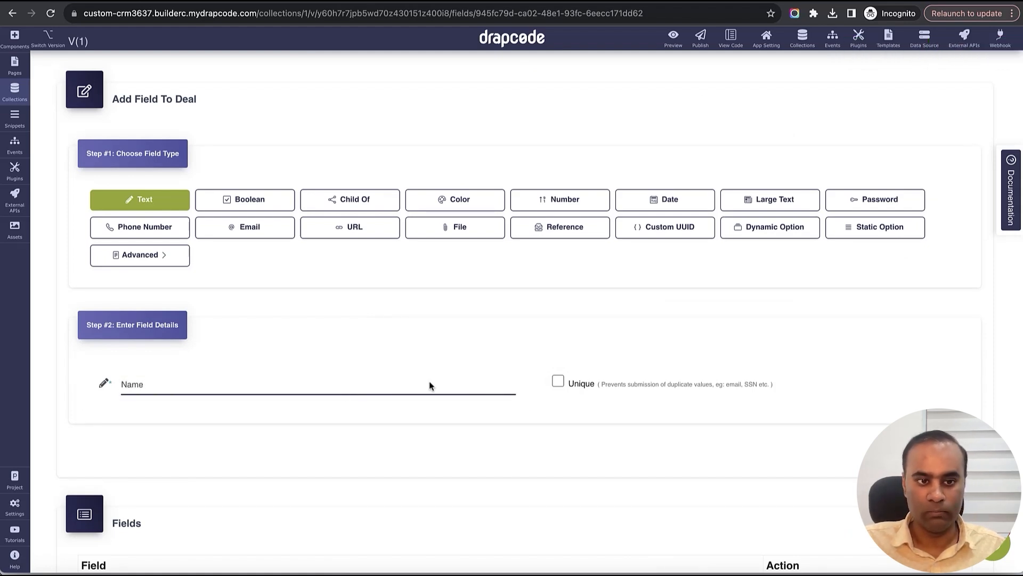
left_click(935, 464)
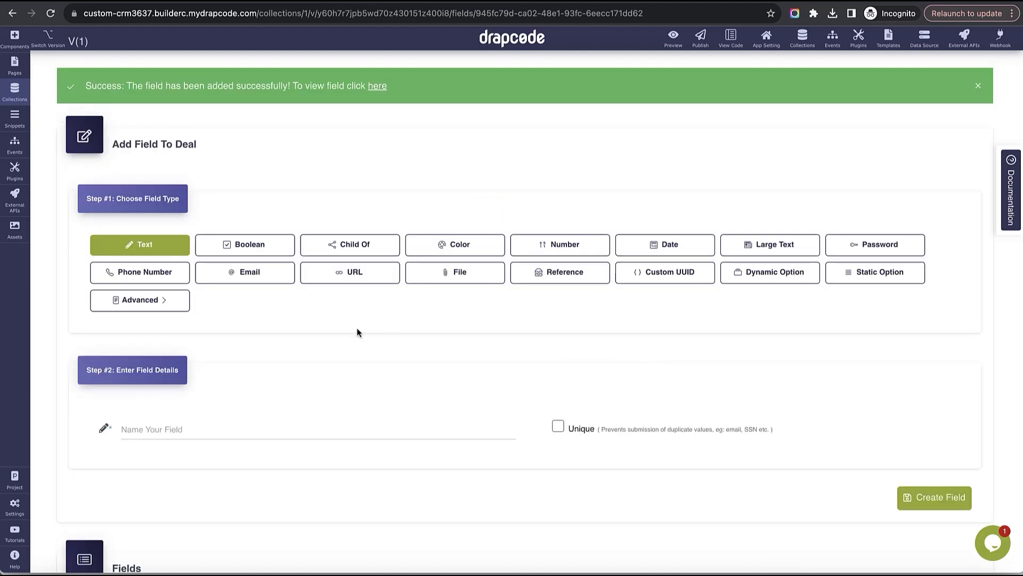
left_click(549, 240)
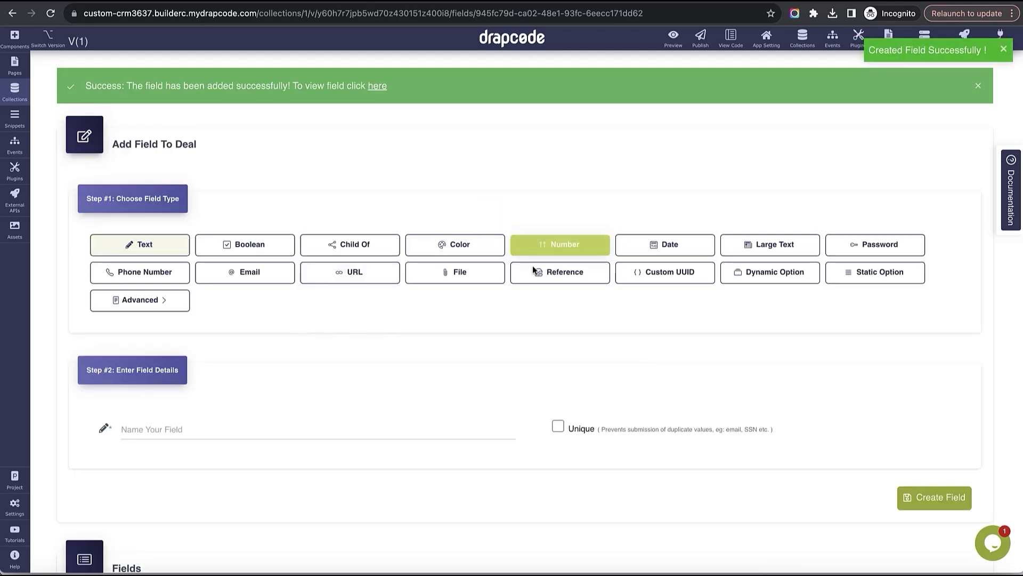
left_click(391, 429)
type("Deal")
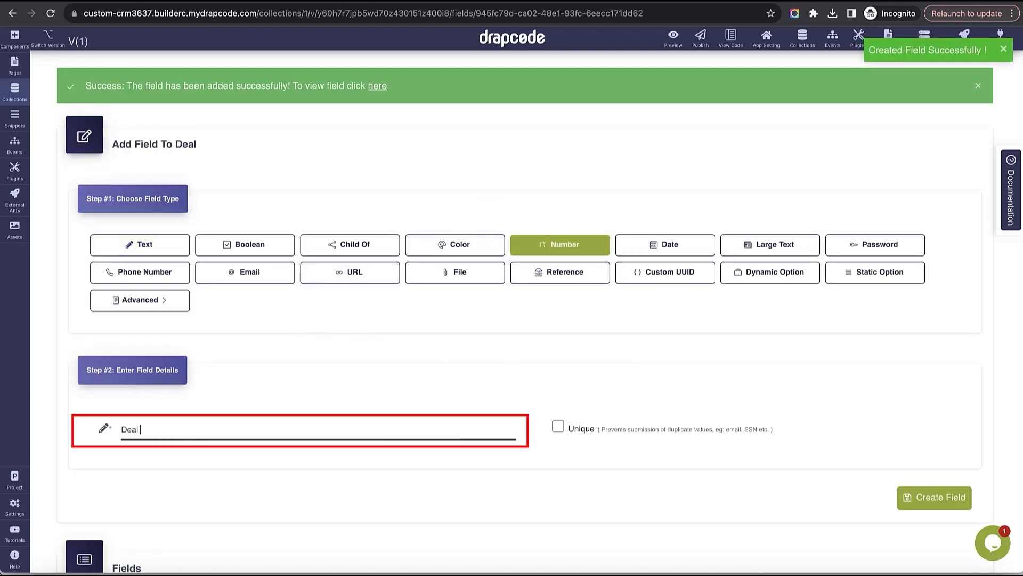
type(" Size")
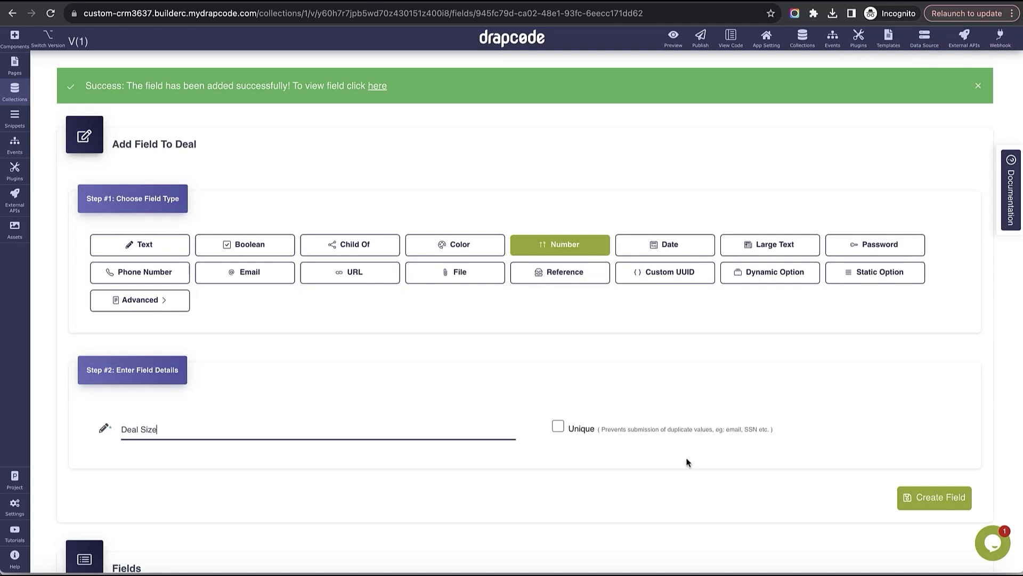
left_click(935, 497)
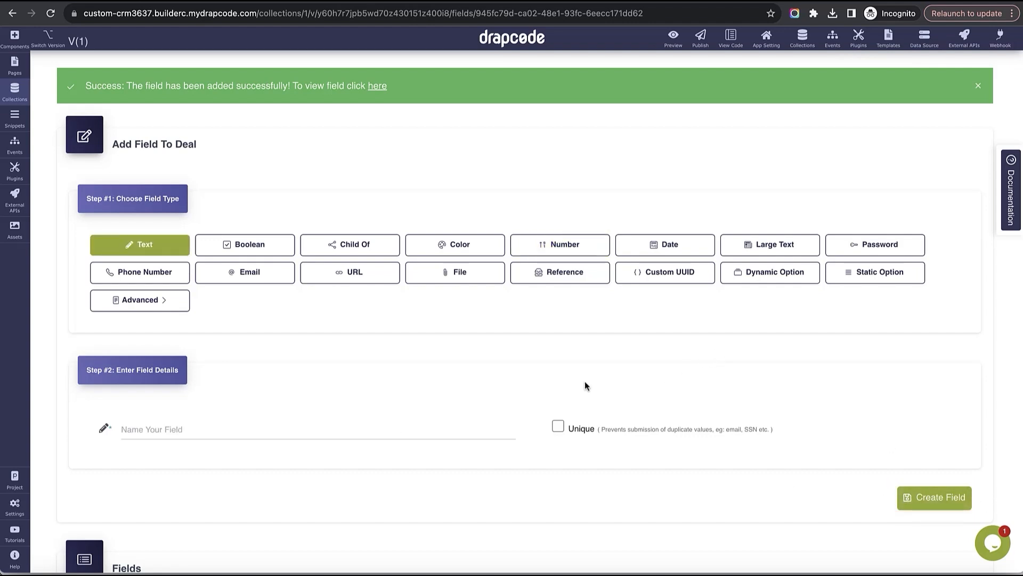
- Add a reference field named Lead to the Lead collection, showing records by Company
left_click(559, 190)
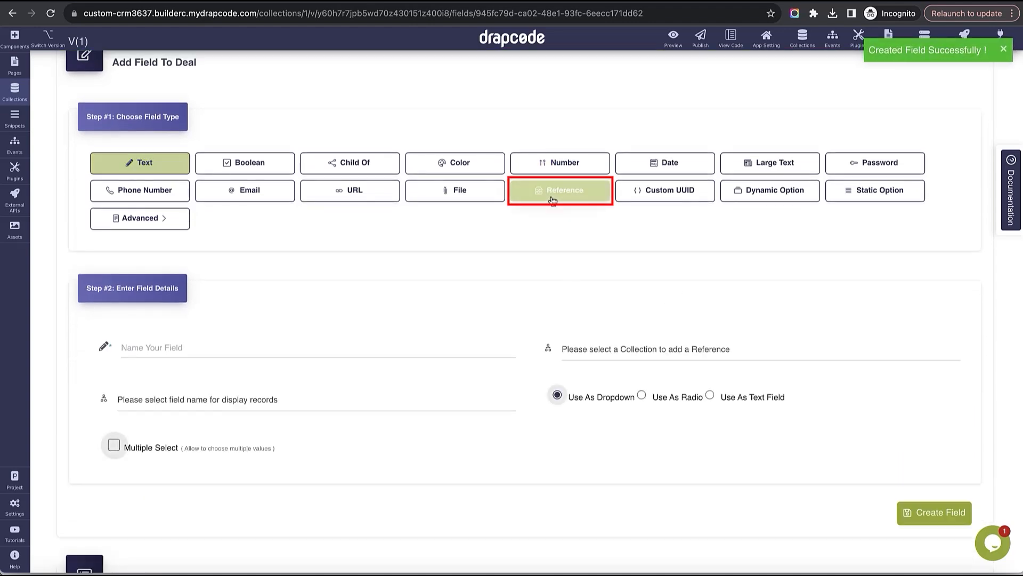
left_click(385, 353)
left_click(610, 351)
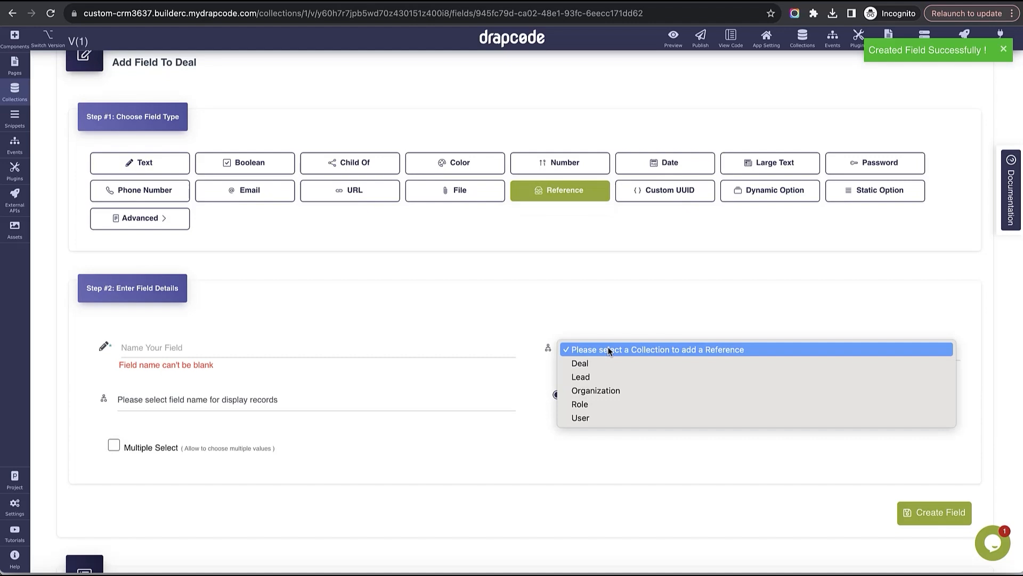
left_click(610, 377)
left_click(467, 352)
type("Lead")
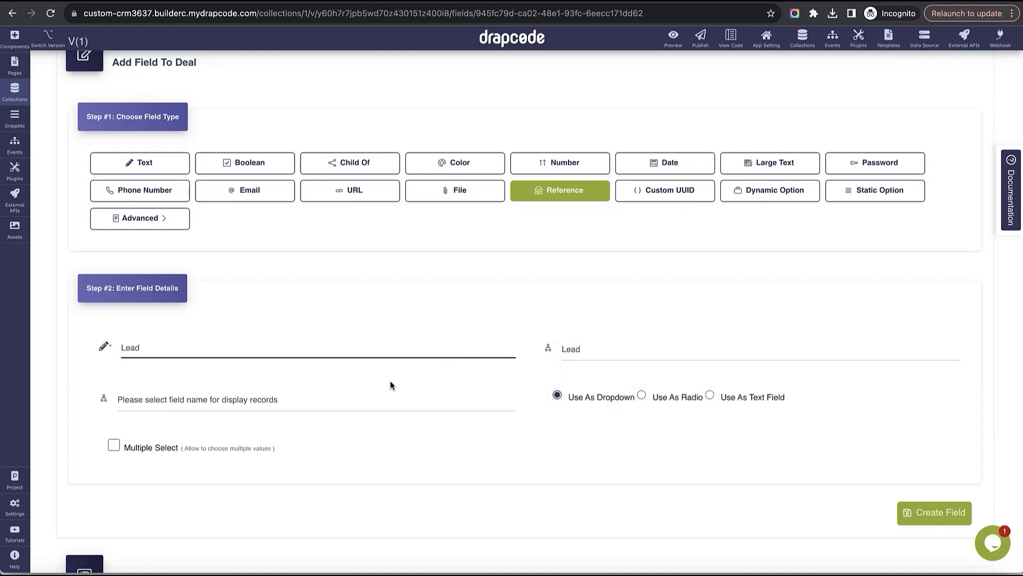
left_click(348, 398)
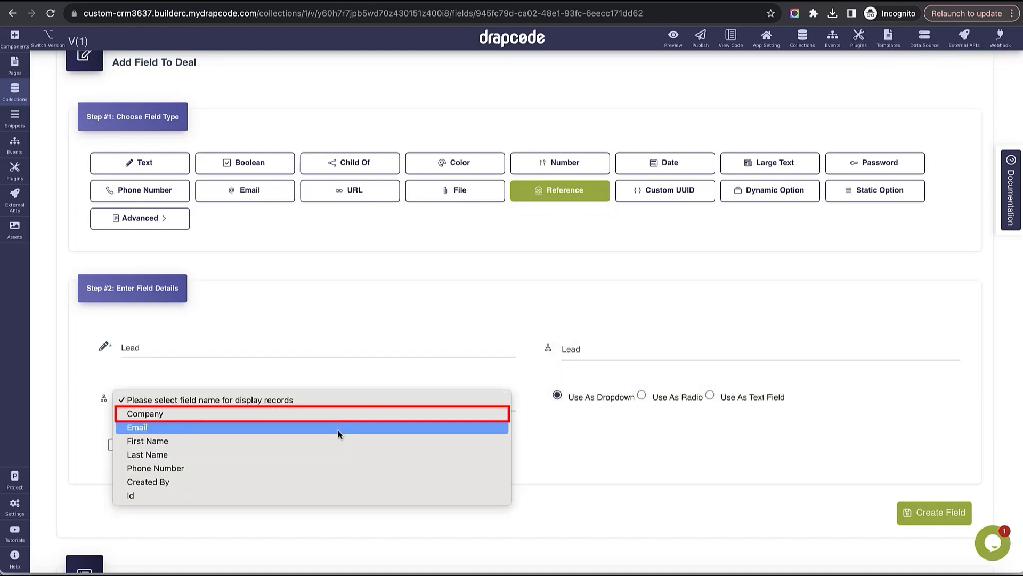
left_click(333, 415)
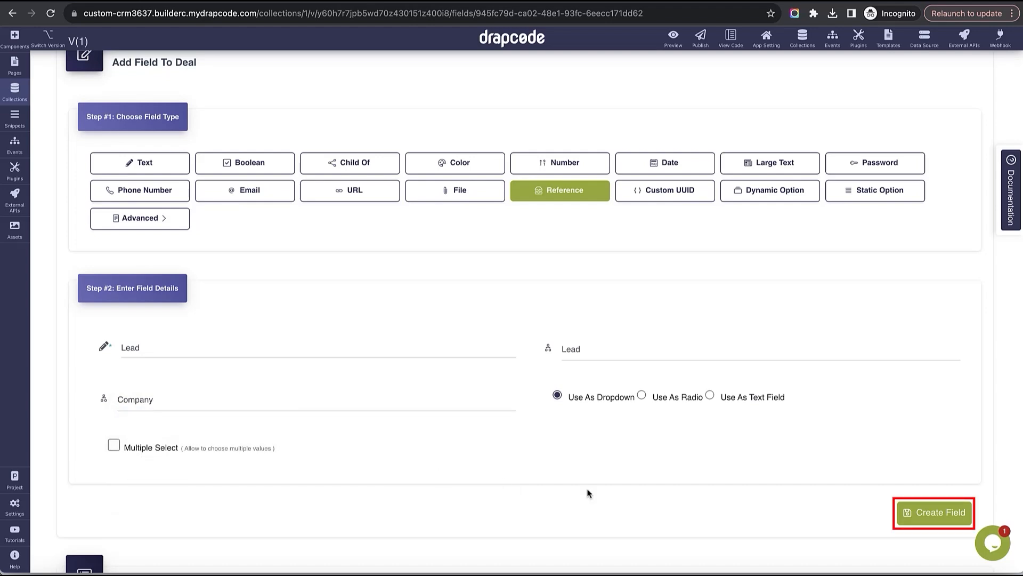
left_click(936, 514)
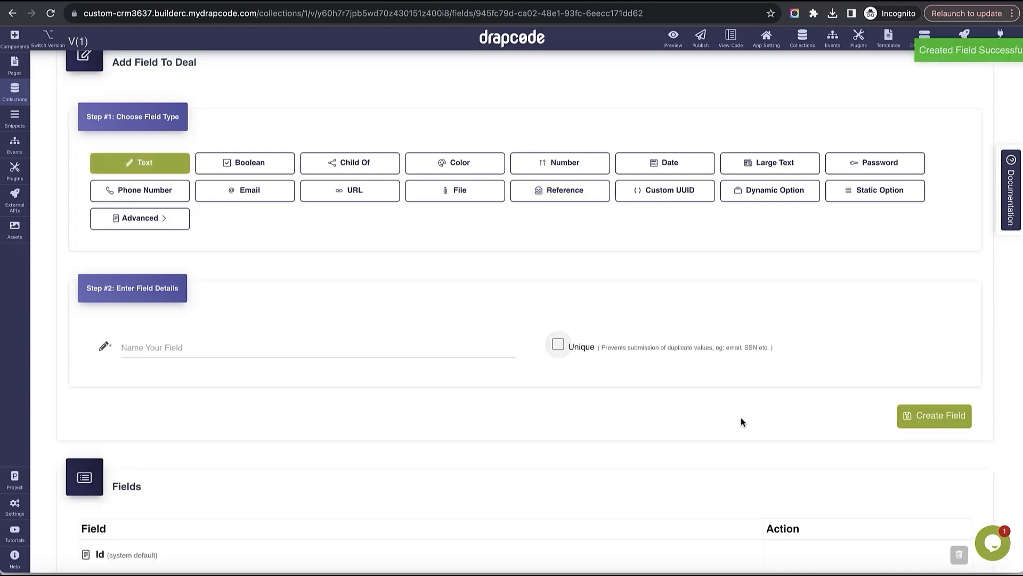
scroll(447, 381, "down", 2)
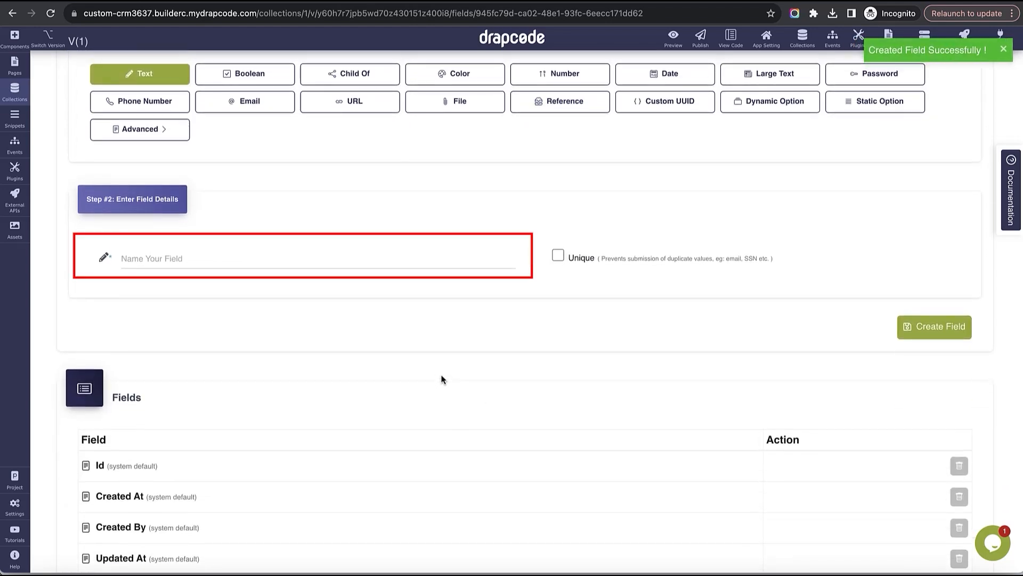
- Start a Deal Status options field with Qualified, Discovery and Demo Given options
left_click(335, 271)
type("Deal ")
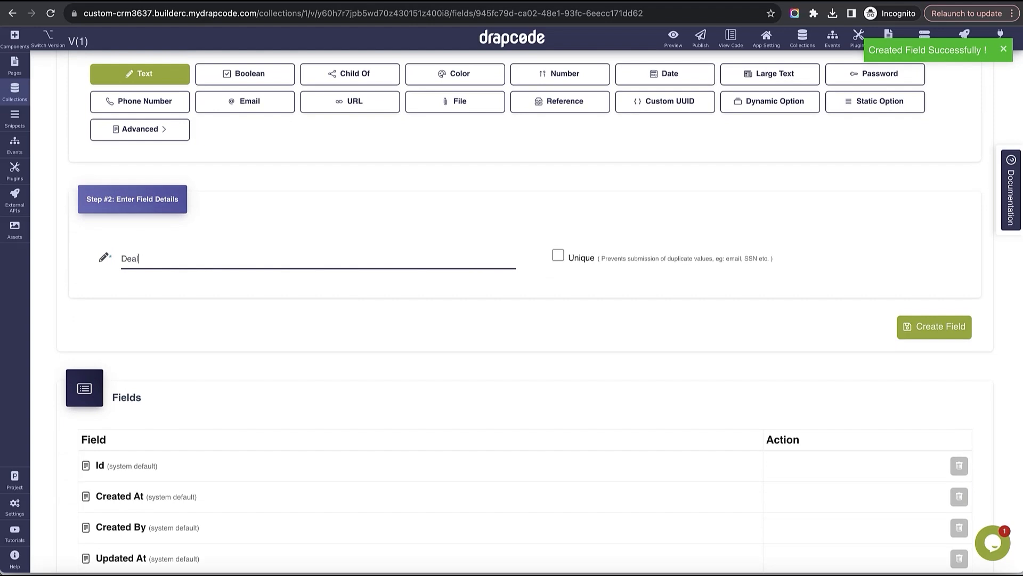
type("Status")
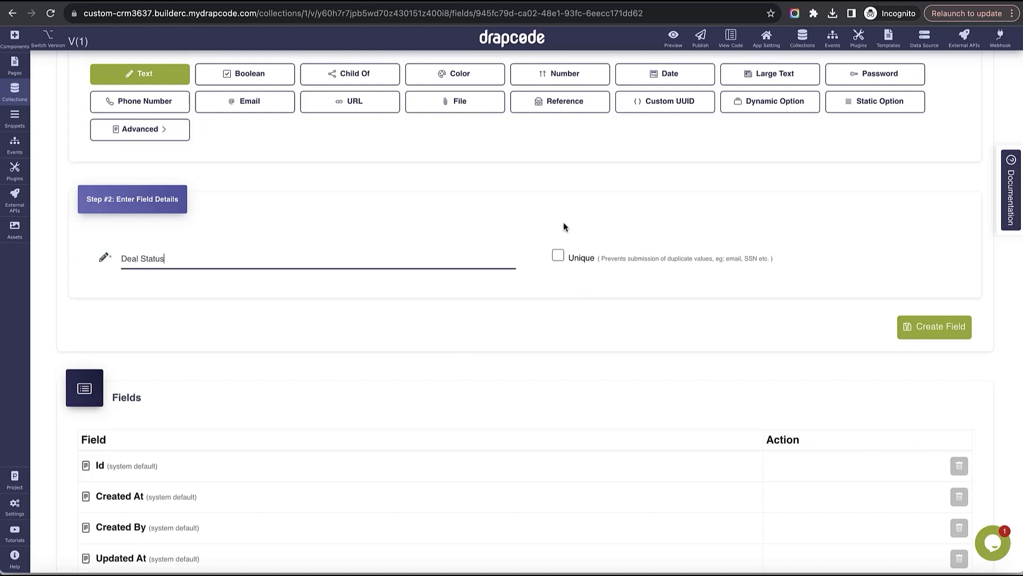
scroll(564, 221, "up", 3)
left_click(861, 219)
scroll(859, 240, "down", 2)
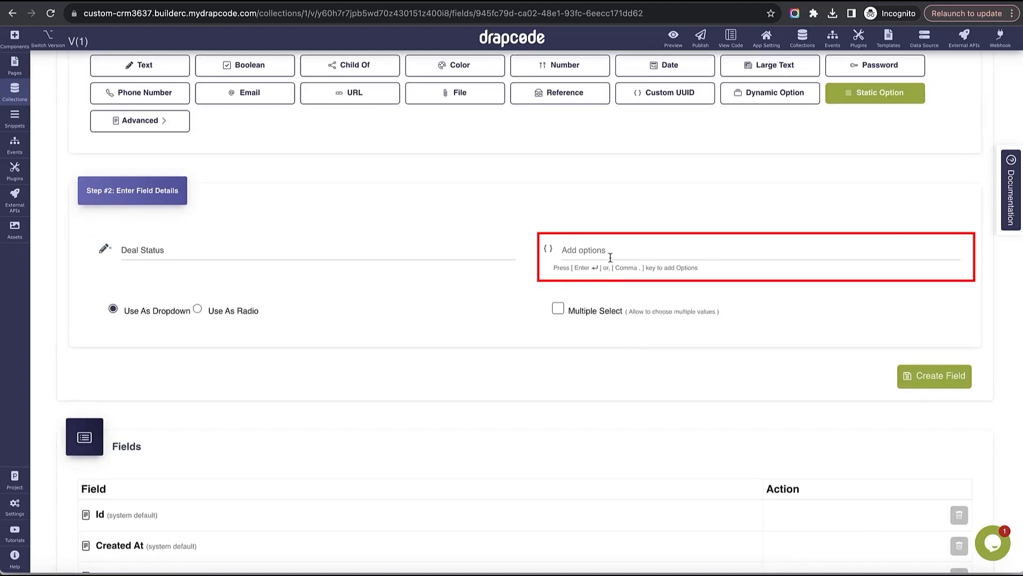
left_click(611, 251)
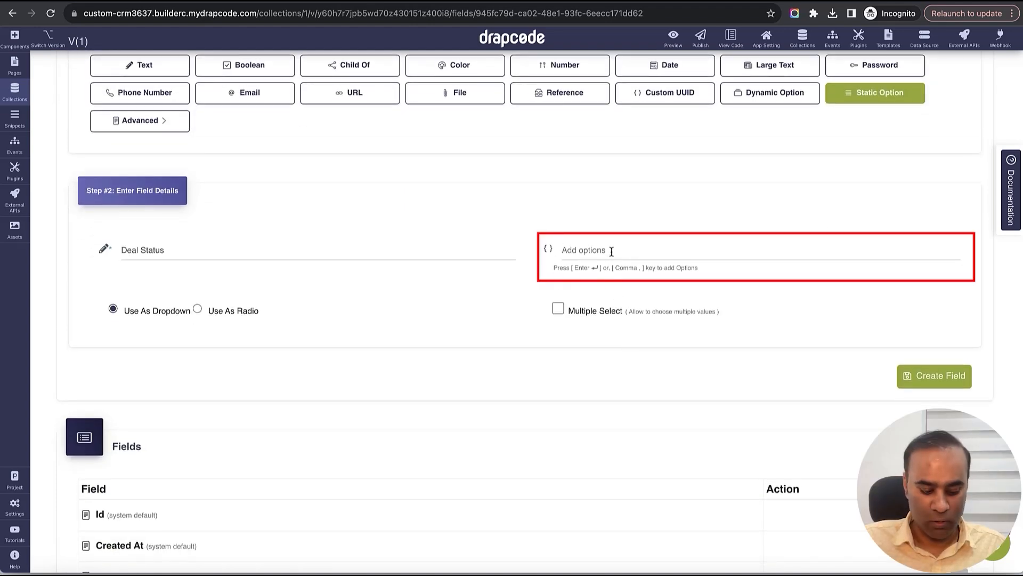
type("Qualified")
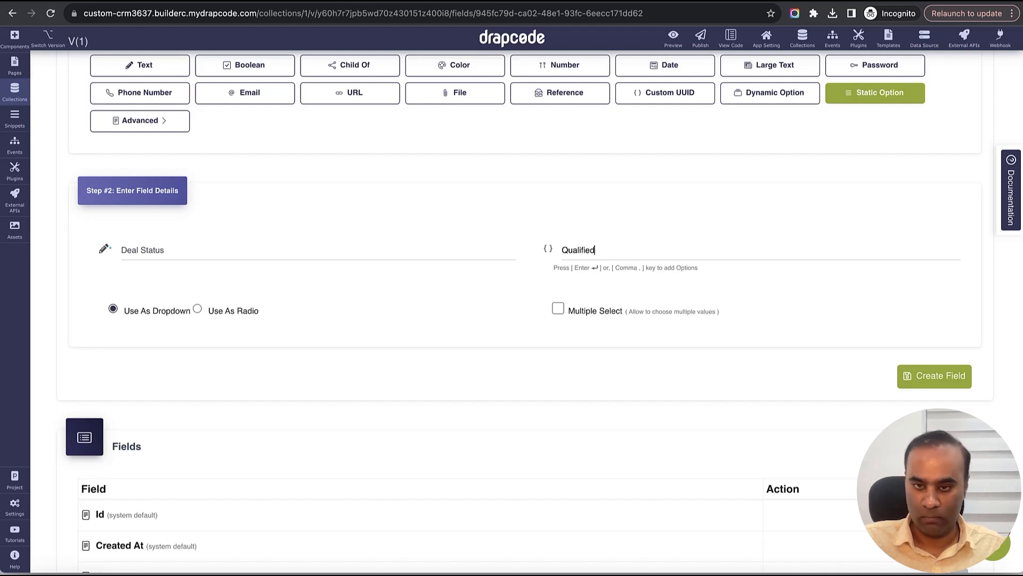
key("Return")
type("Dicscovery")
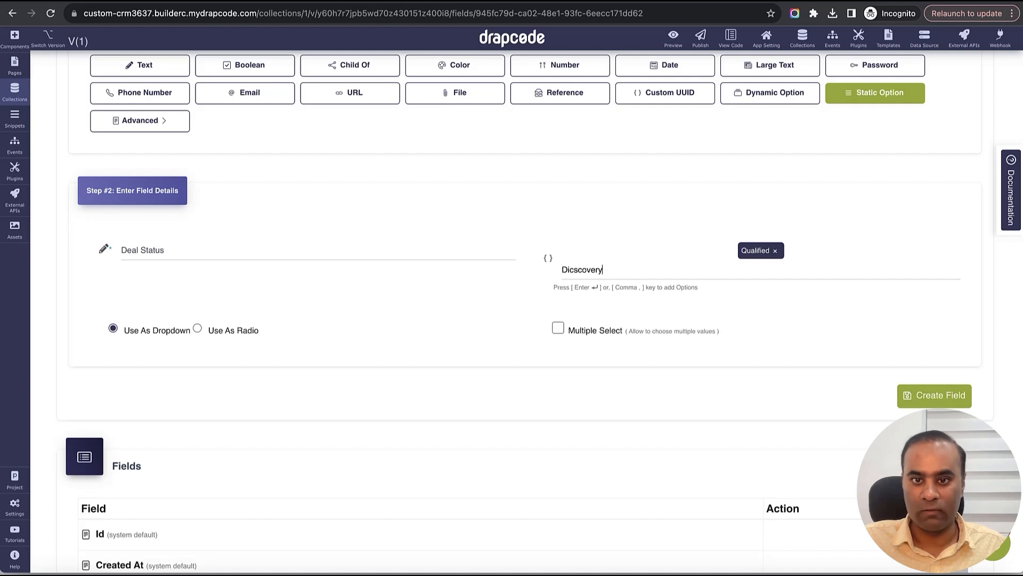
key("Left")
key("Left")
key("Left")
key("BackSpace")
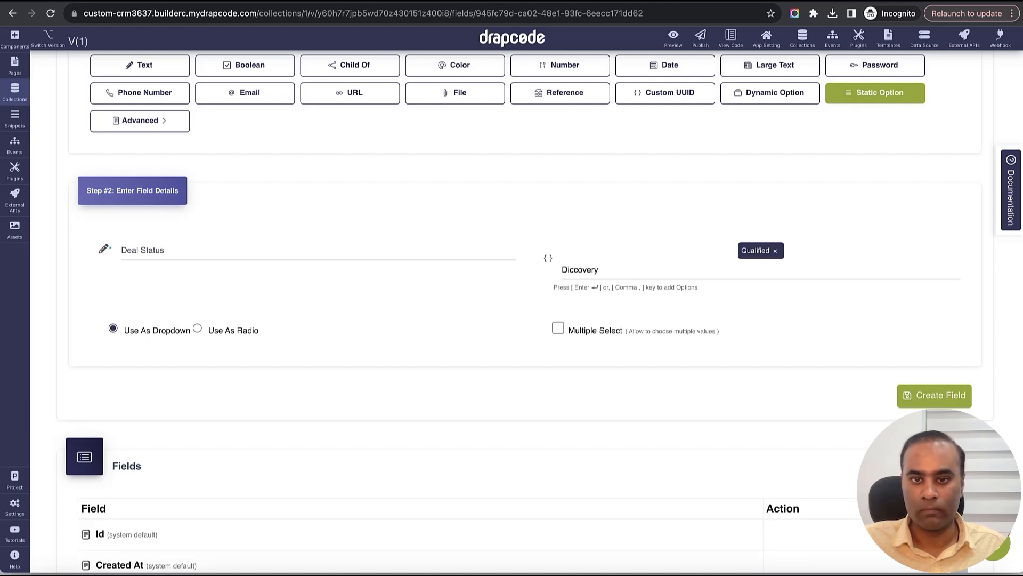
key("Return")
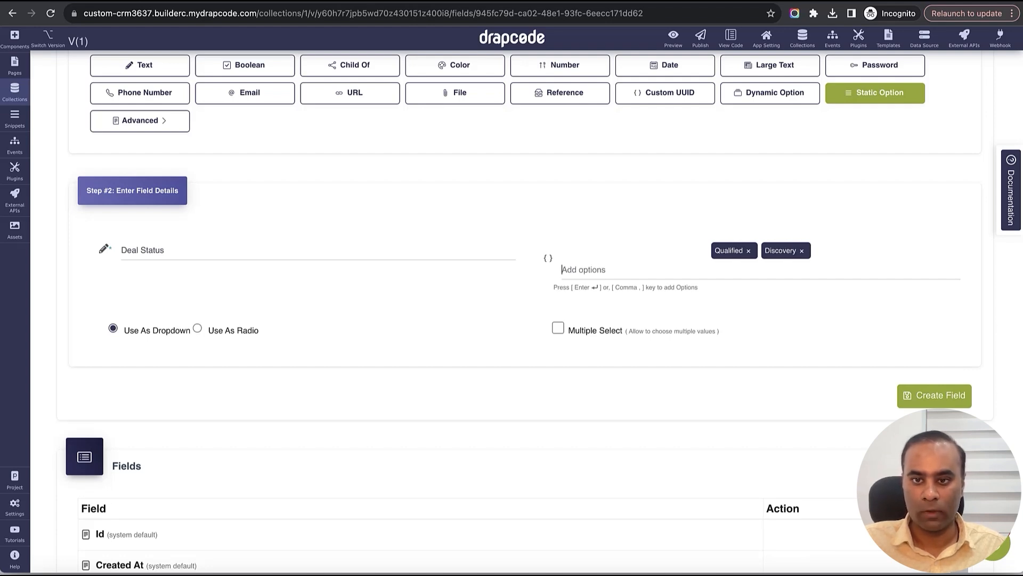
type("Demo Given")
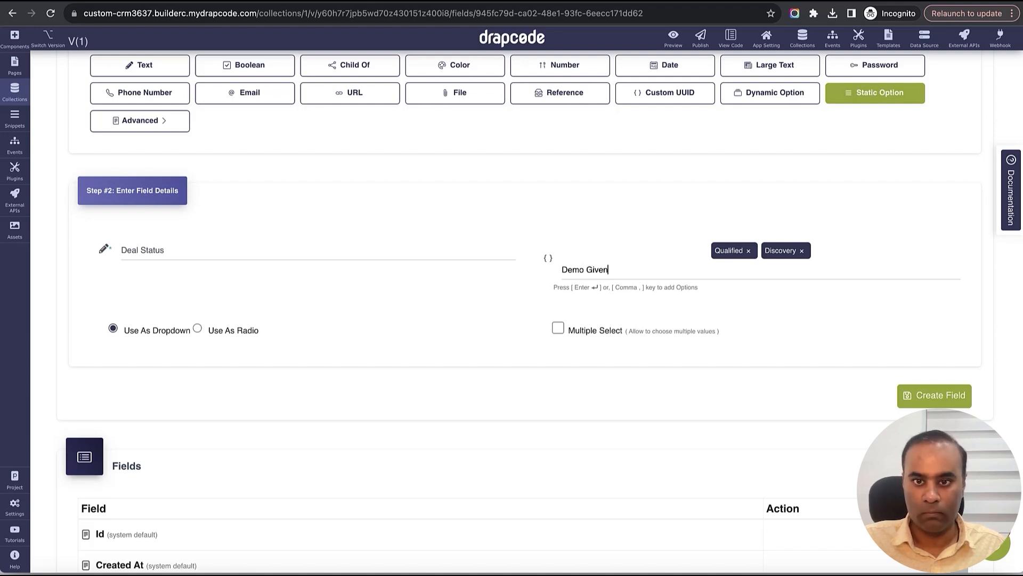
key("Return")
- Add Proposal, Negotiations and Signed options and create the Deal Status field
type("Negogiations")
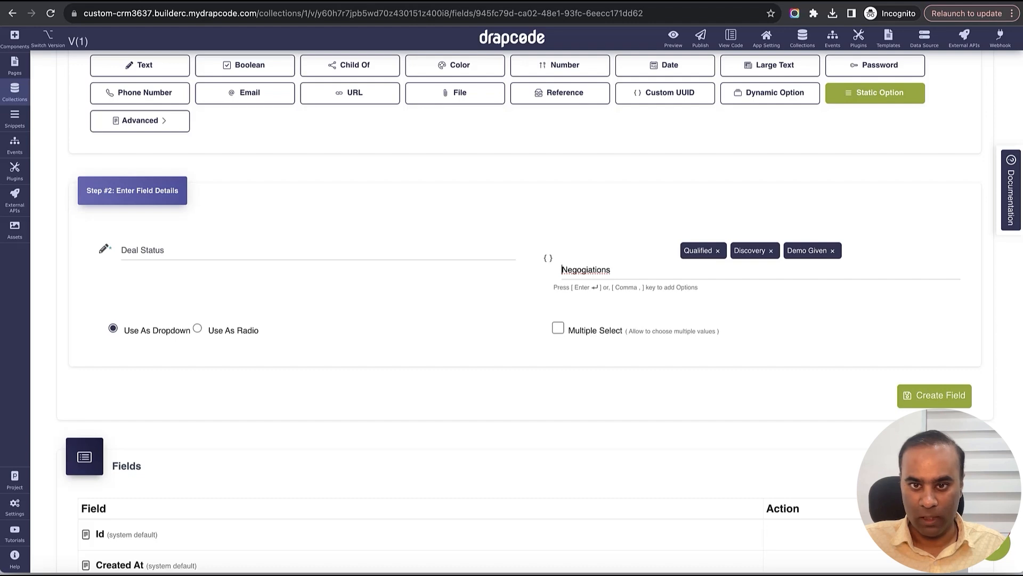
key("shift+Right")
key("shift+Right")
key("shift+Right")
key("shift+Right")
key("shift+Right")
key("shift+Right")
key("shift+Right")
key("shift+Right")
key("shift+Right")
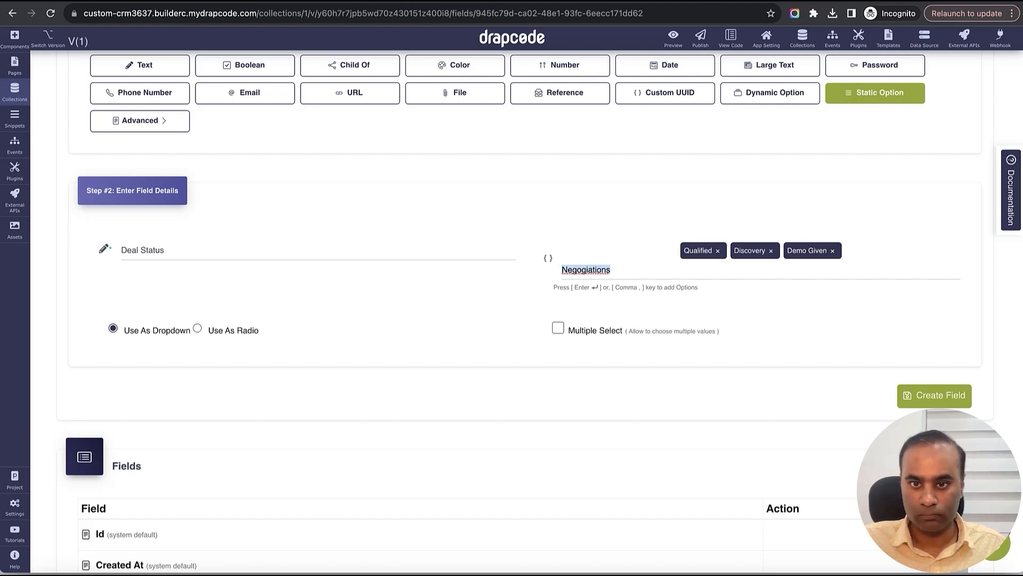
type("Proposal")
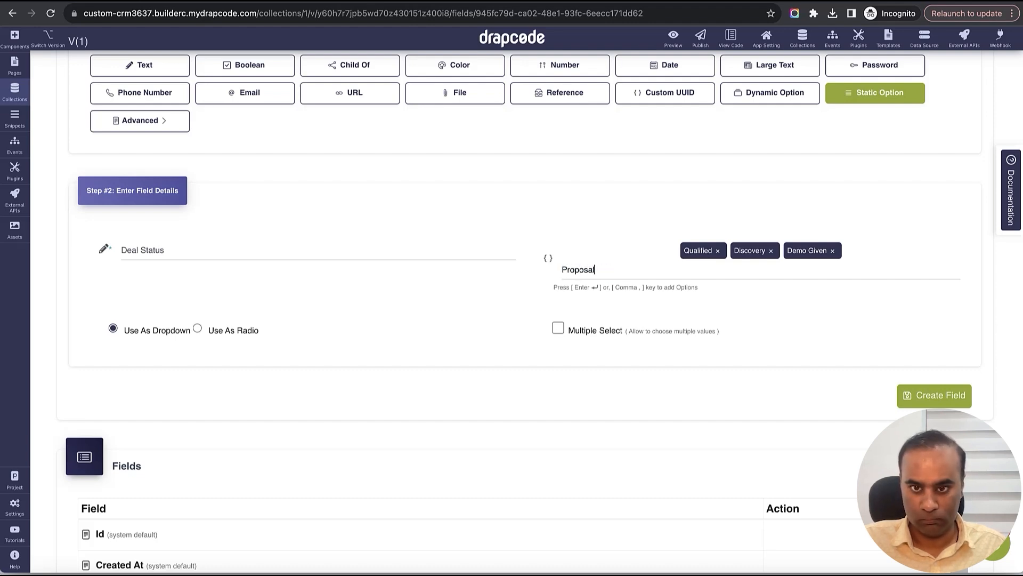
key("Return")
type("N")
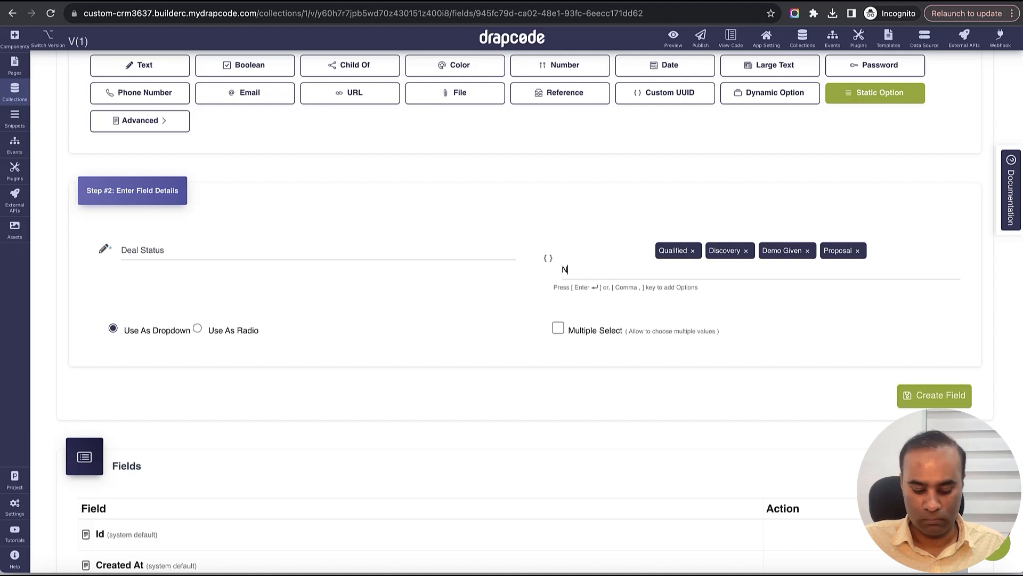
type("egotiations")
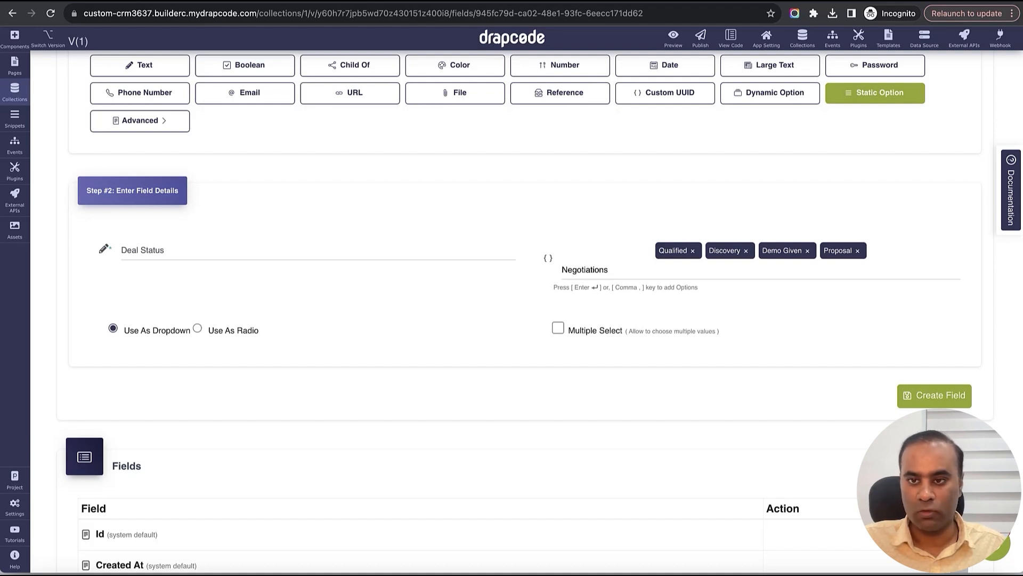
key("Return")
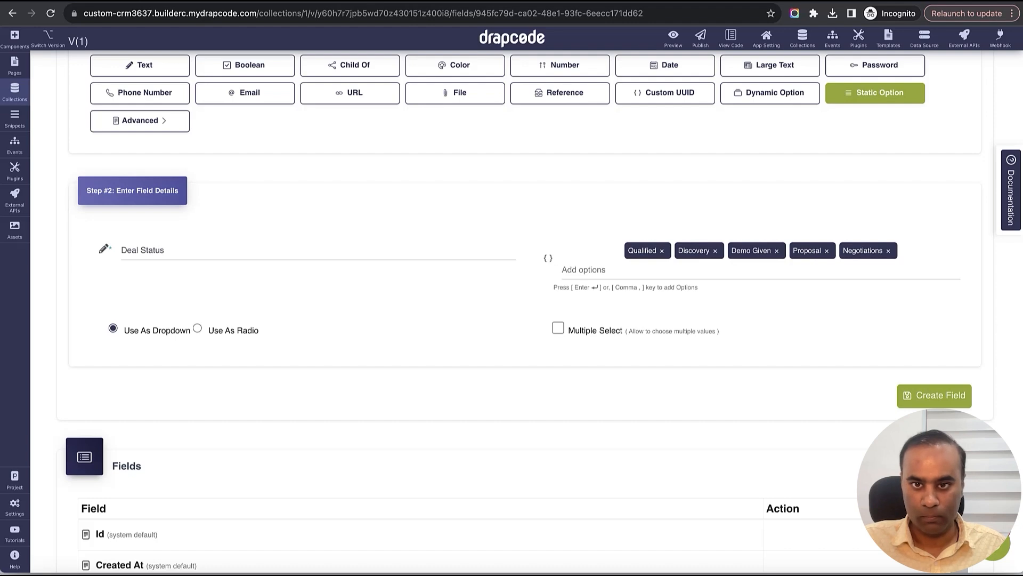
type("W")
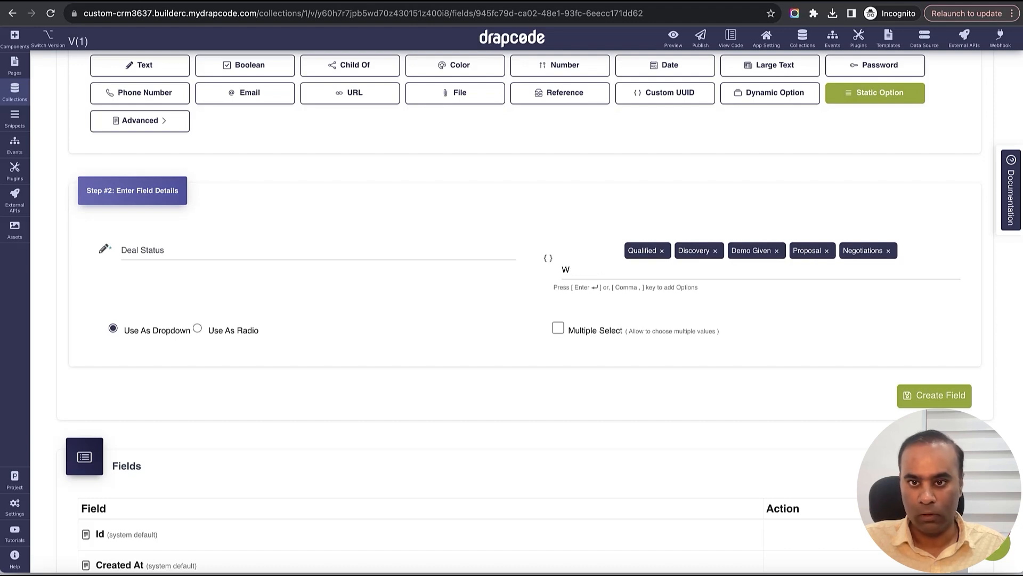
key("BackSpace")
type("Signed")
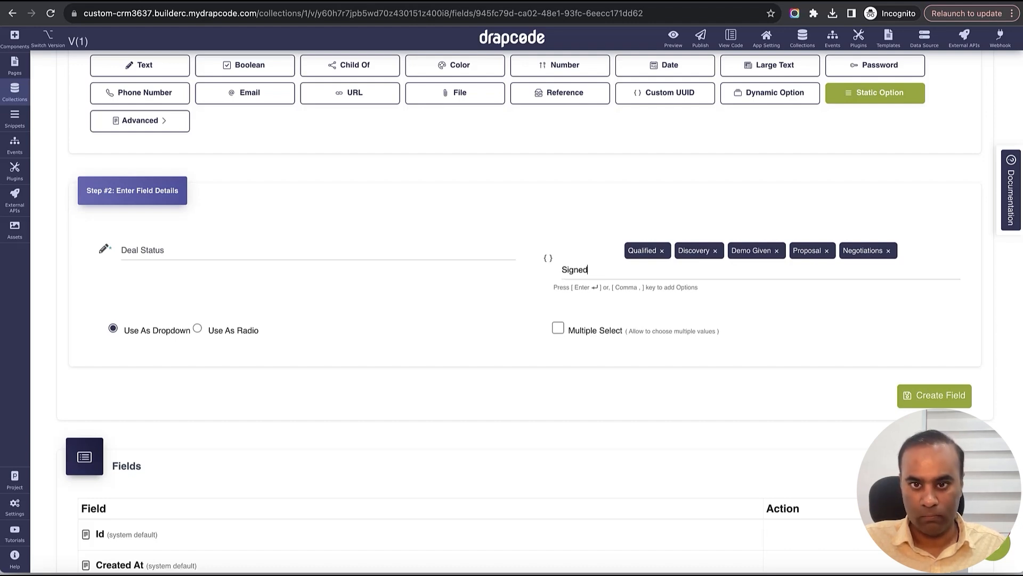
key("Return")
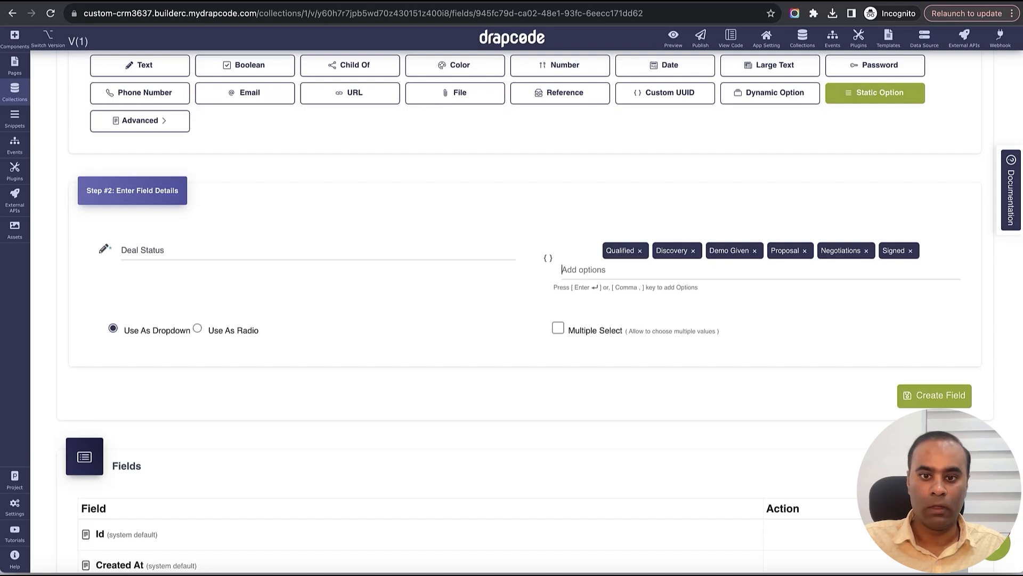
left_click(935, 394)
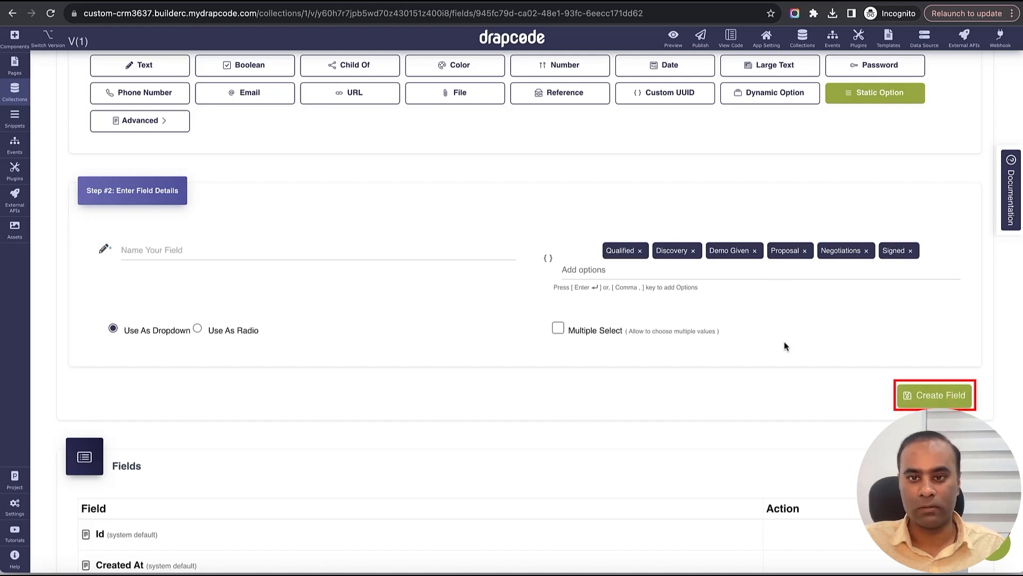
- Check the Deal fields table for Deal Status and close the success banner
scroll(731, 347, "down", 3)
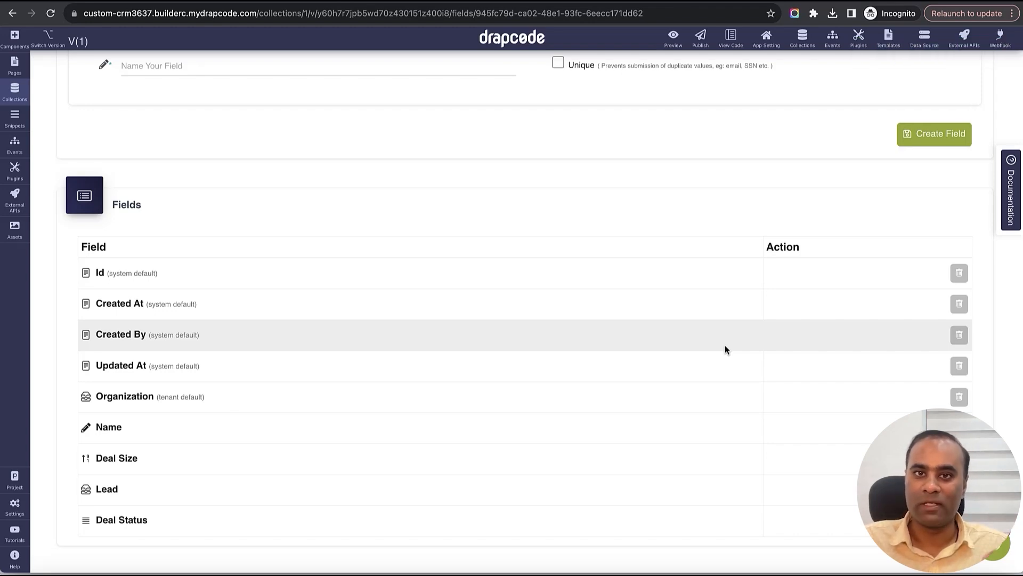
scroll(522, 345, "down", 2)
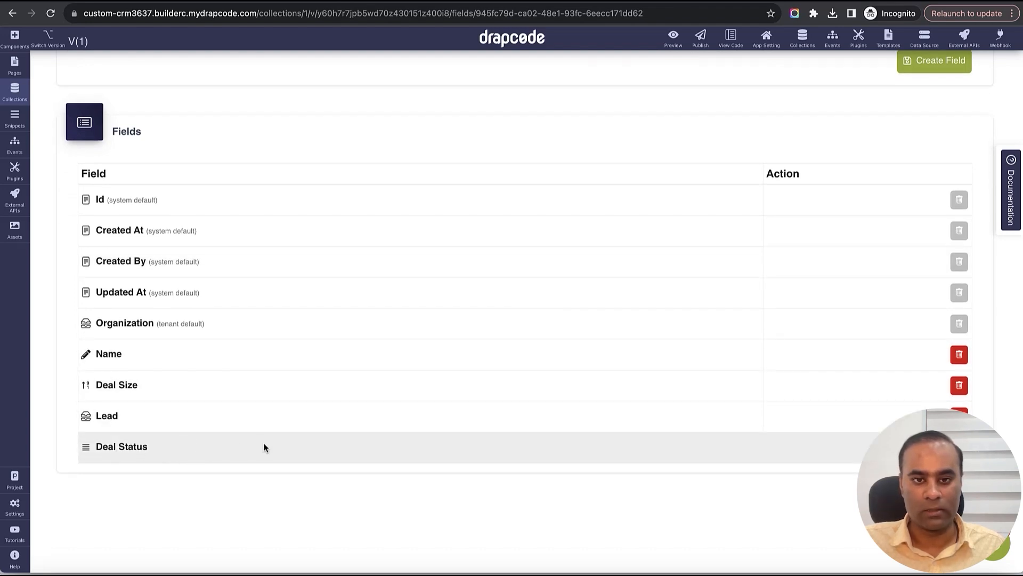
scroll(465, 409, "up", 10)
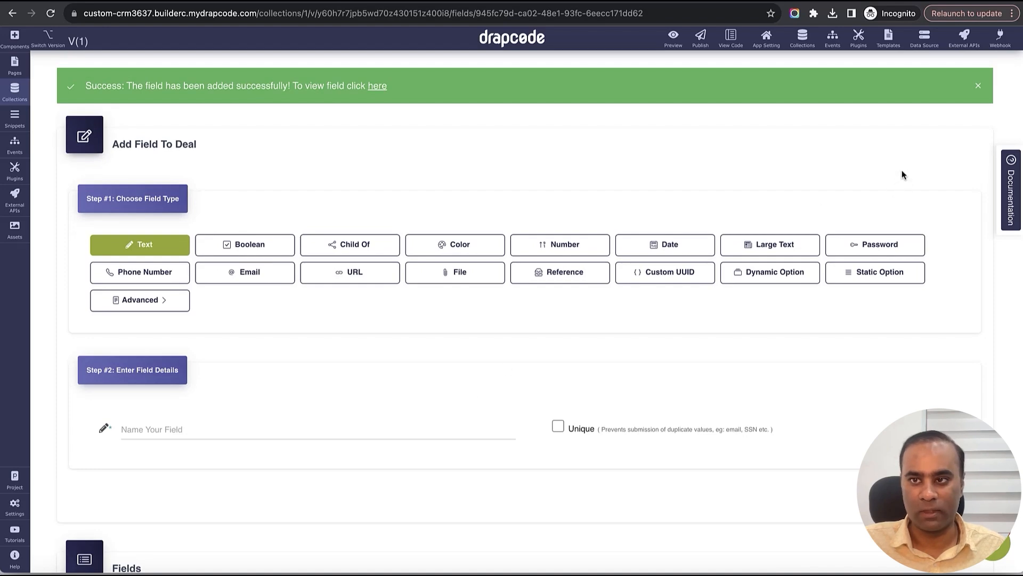
left_click(978, 82)
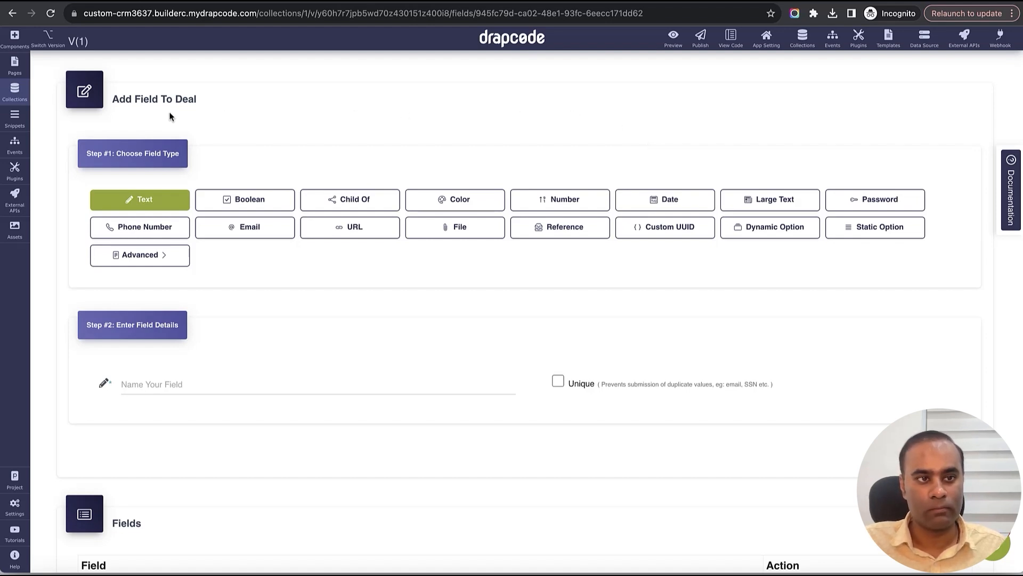
- Delete the default Signup Form from the Signup/Register page, save it, and start a new event
left_click(15, 65)
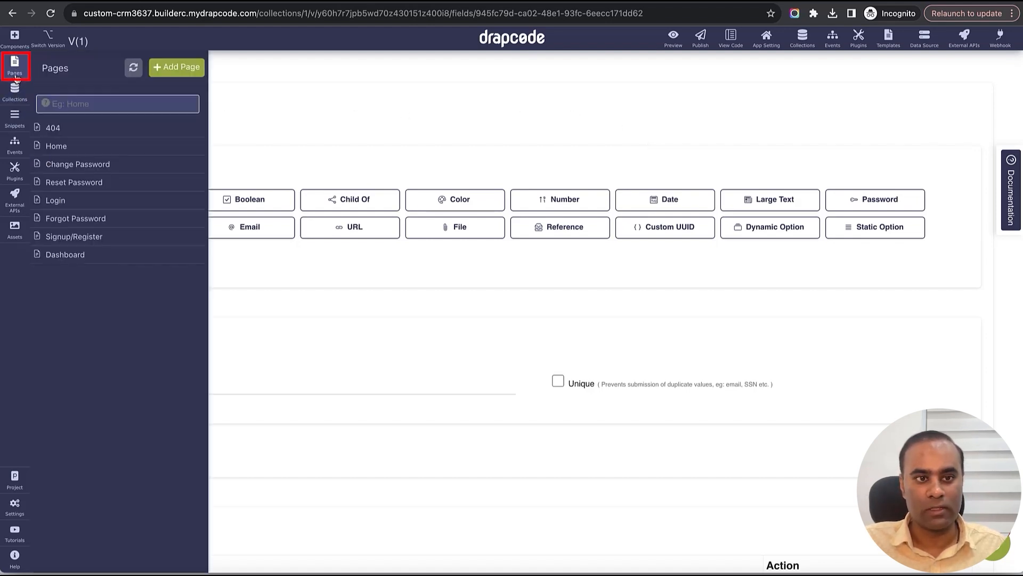
left_click(76, 237)
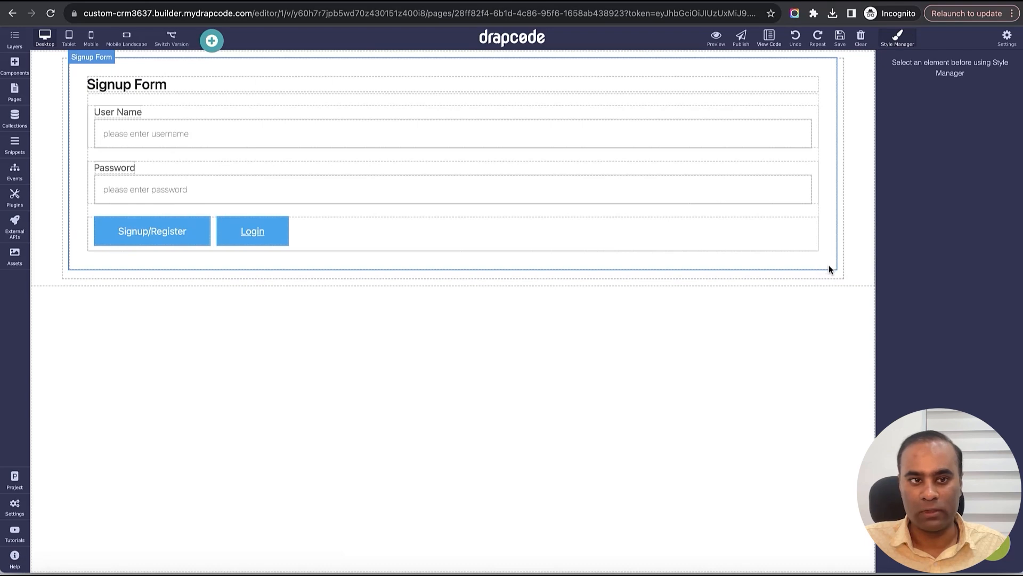
left_click(829, 269)
left_click(800, 277)
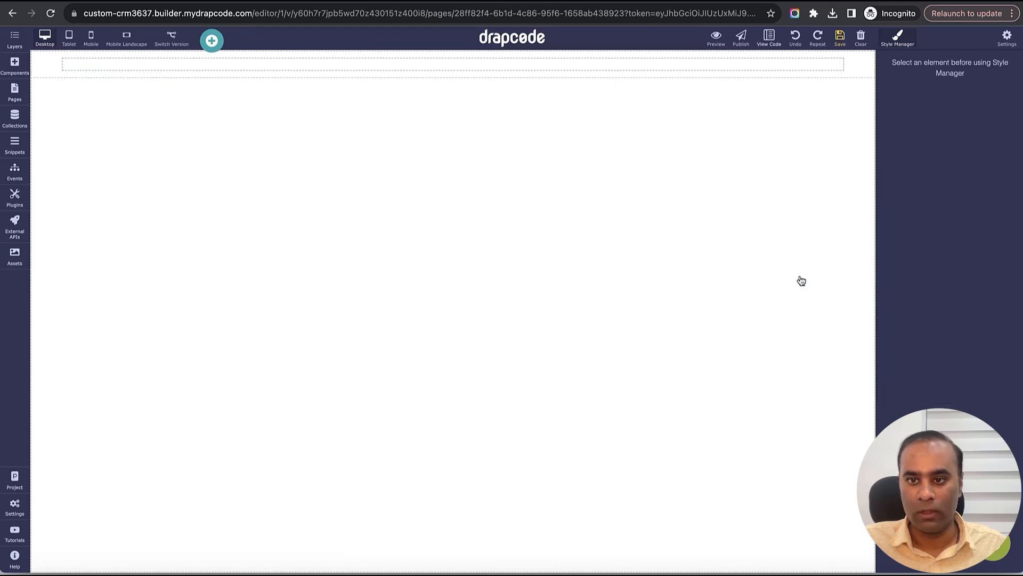
left_click(840, 38)
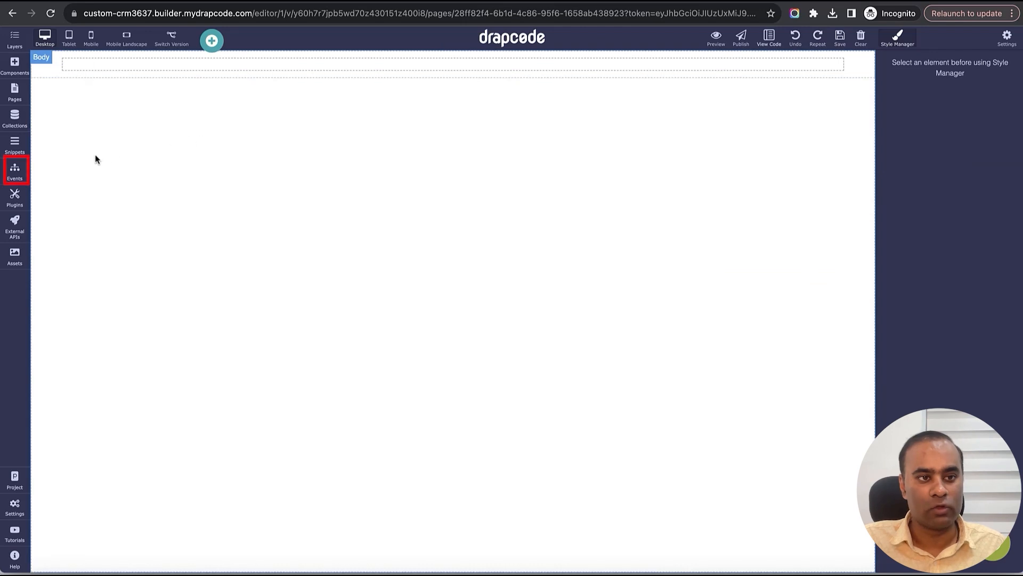
left_click(20, 173)
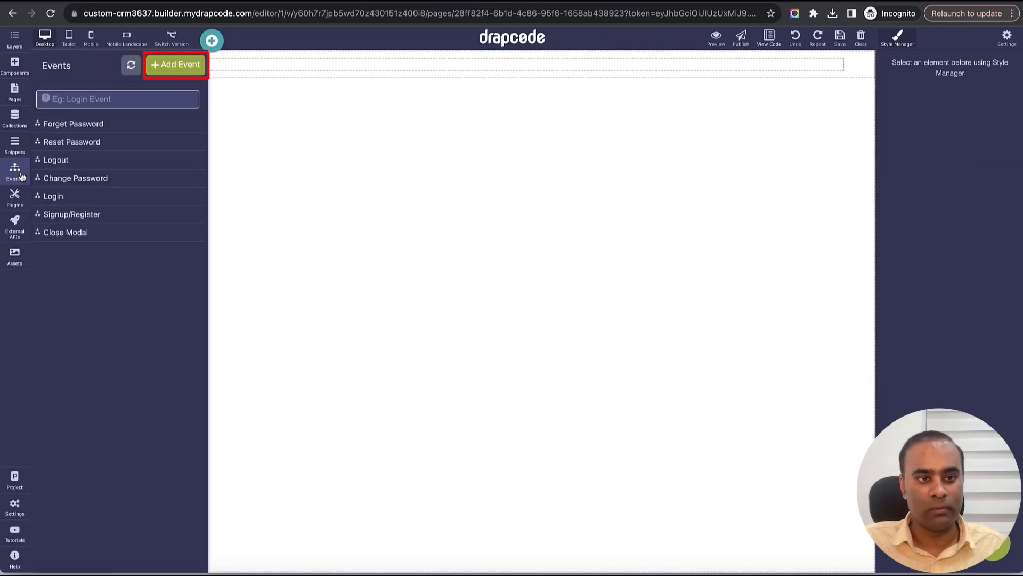
left_click(176, 64)
- Create the 'Organization Signup' event and begin adding a Login / Signup action after START
left_click(386, 149)
type("O")
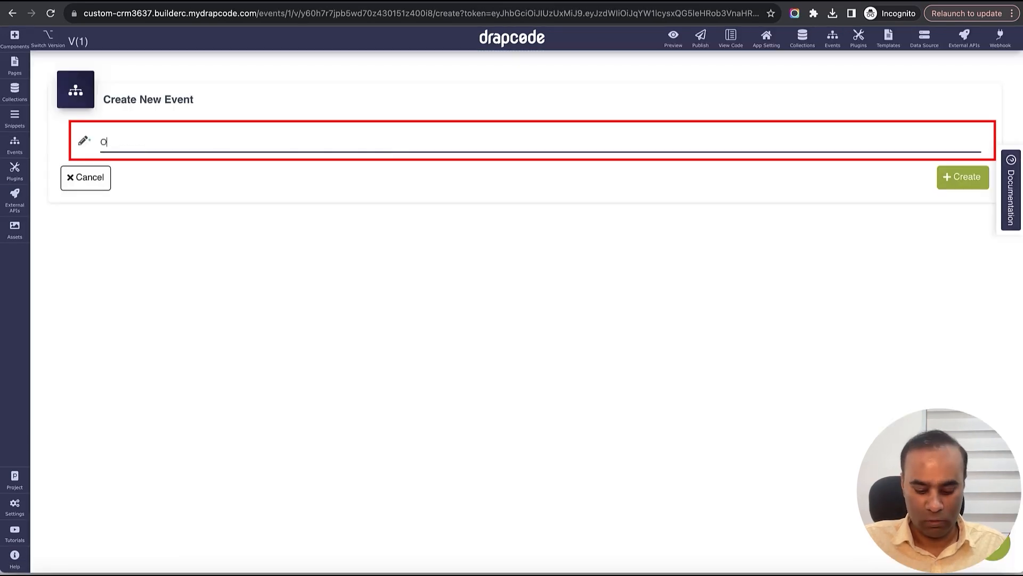
type("rganization Signup")
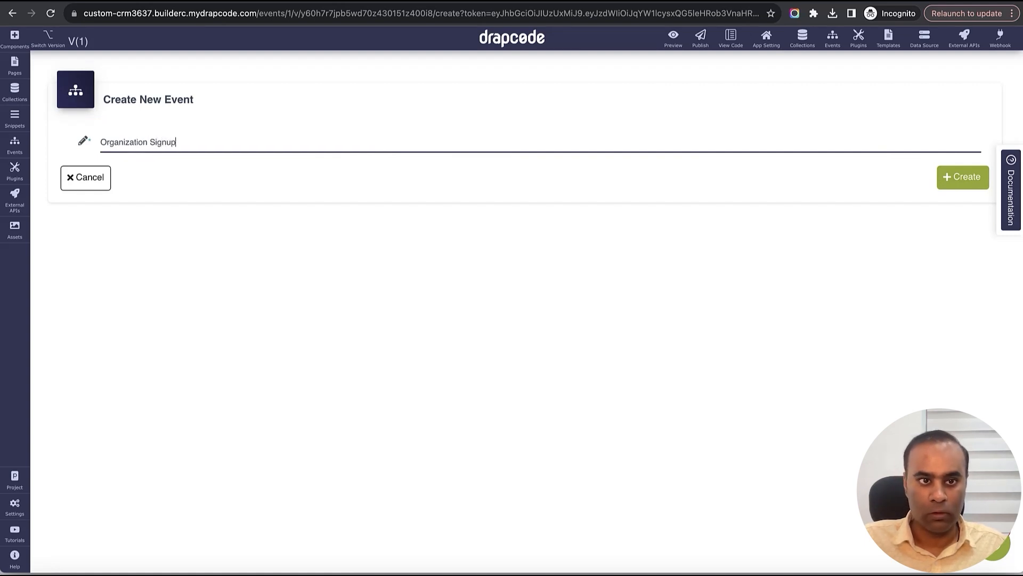
left_click(974, 183)
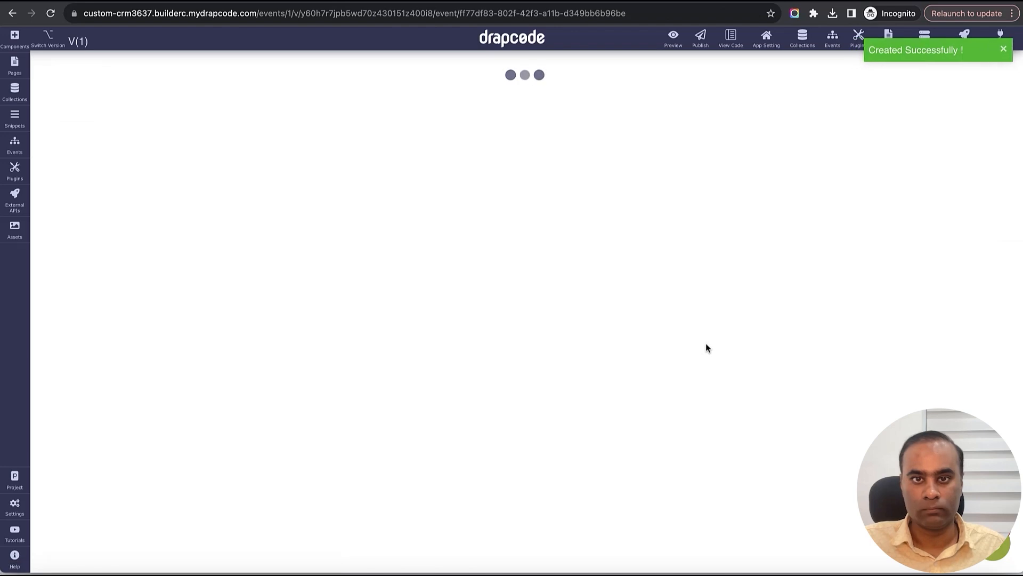
left_click(485, 208)
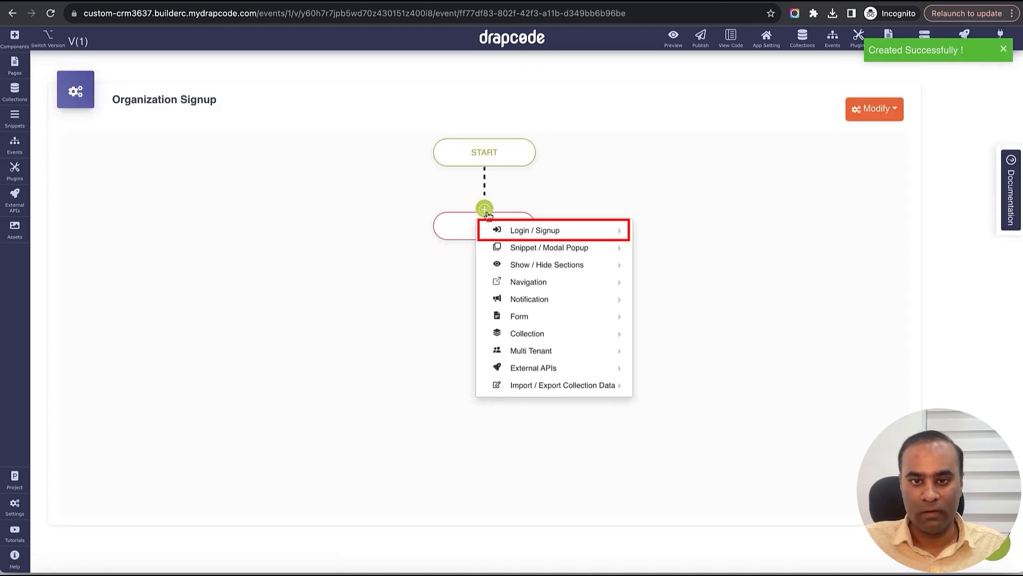
mouse_move(576, 230)
scroll(736, 289, "down", 1)
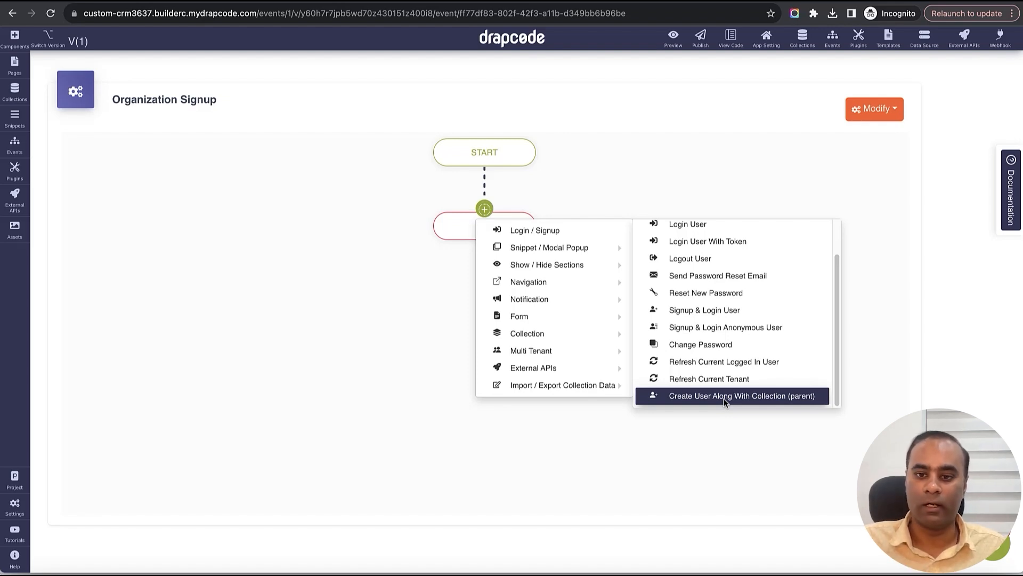
- Add Create User Along With Collection (Parent) with Organization parent and reference field, Organization Admin role
left_click(724, 398)
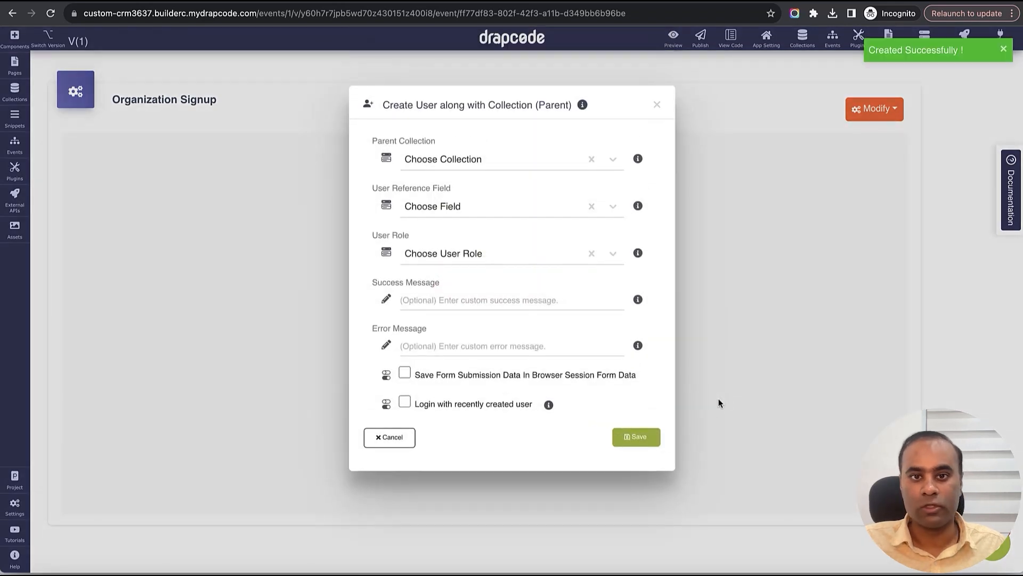
left_click(522, 159)
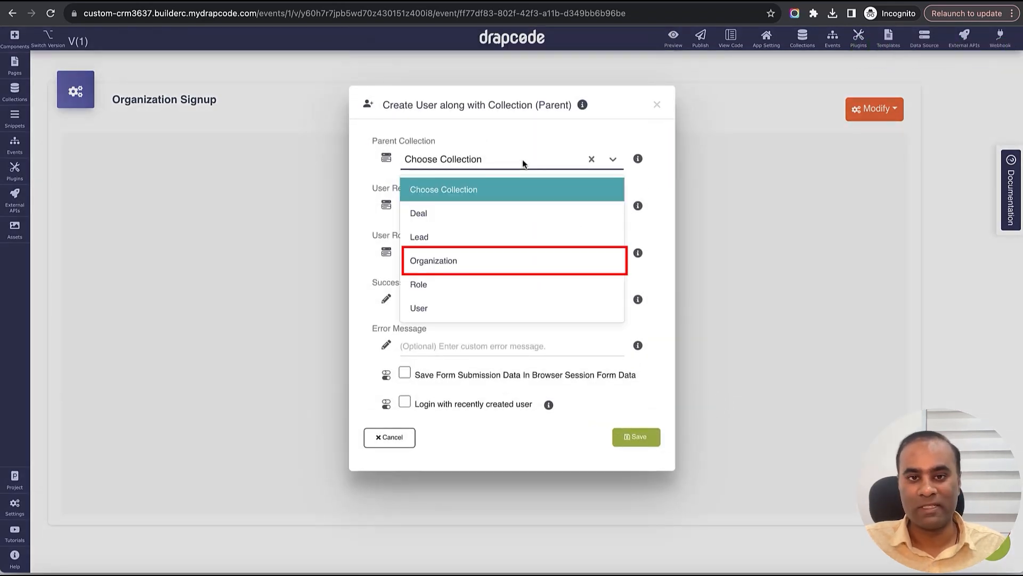
left_click(491, 260)
left_click(495, 209)
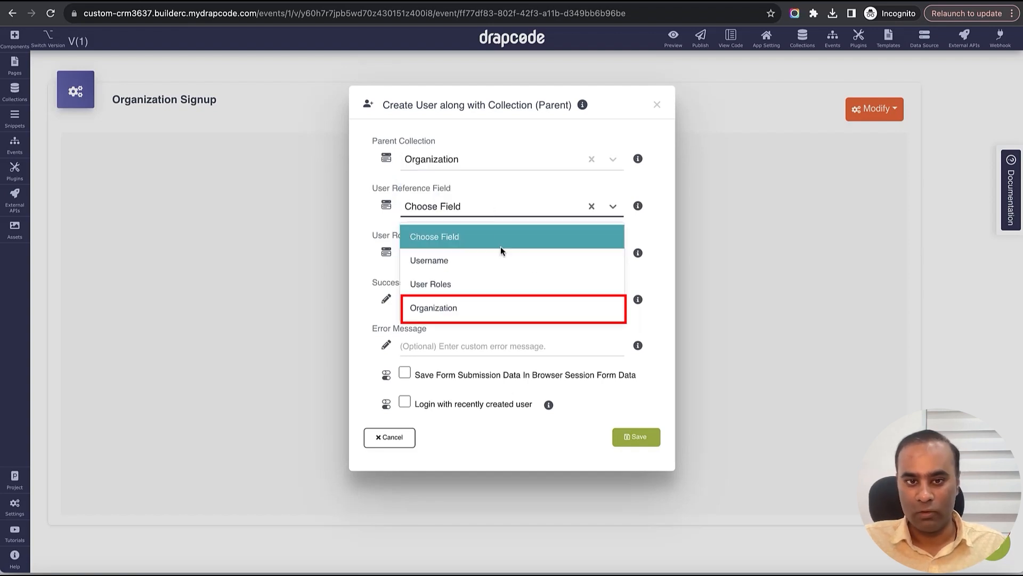
left_click(477, 308)
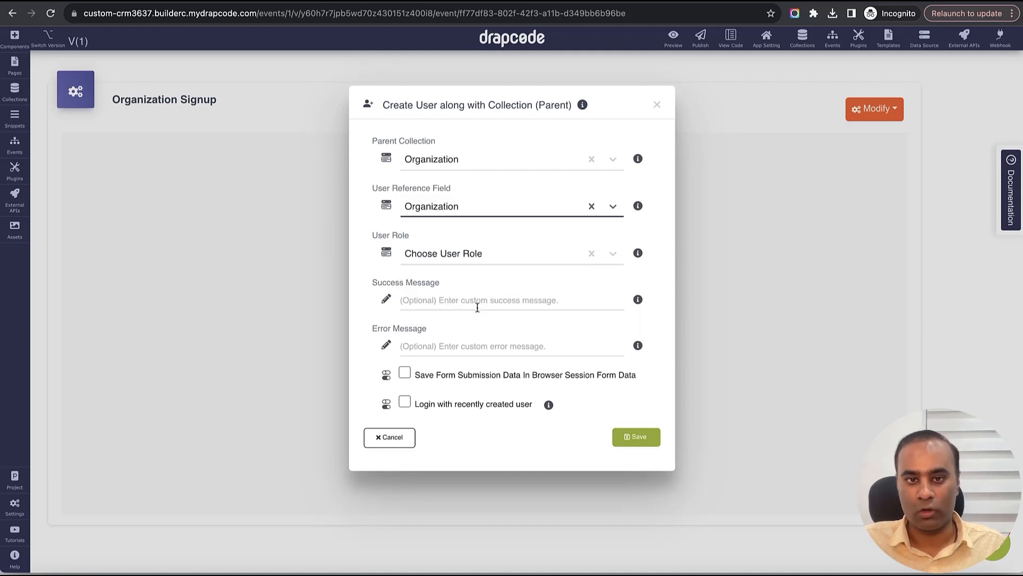
left_click(482, 253)
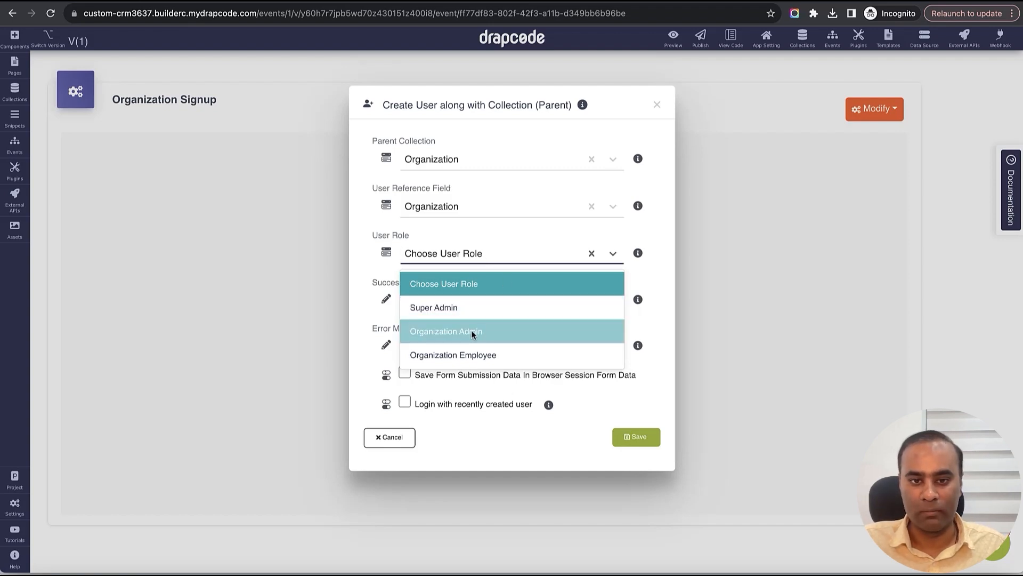
left_click(486, 333)
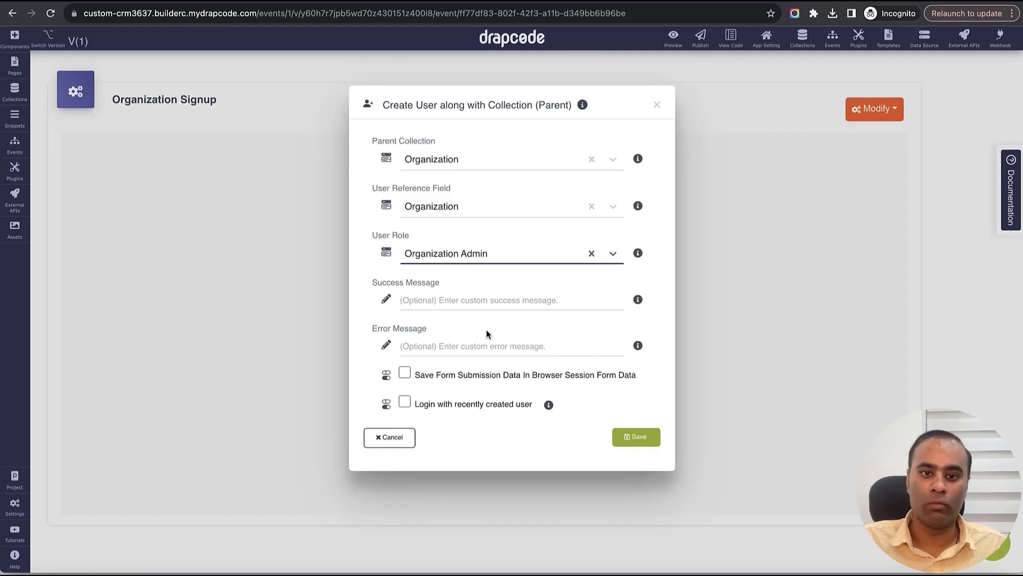
- Enter success and error messages, enable login with the new user, redirect to Dashboard, and save
left_click(501, 302)
type("Success")
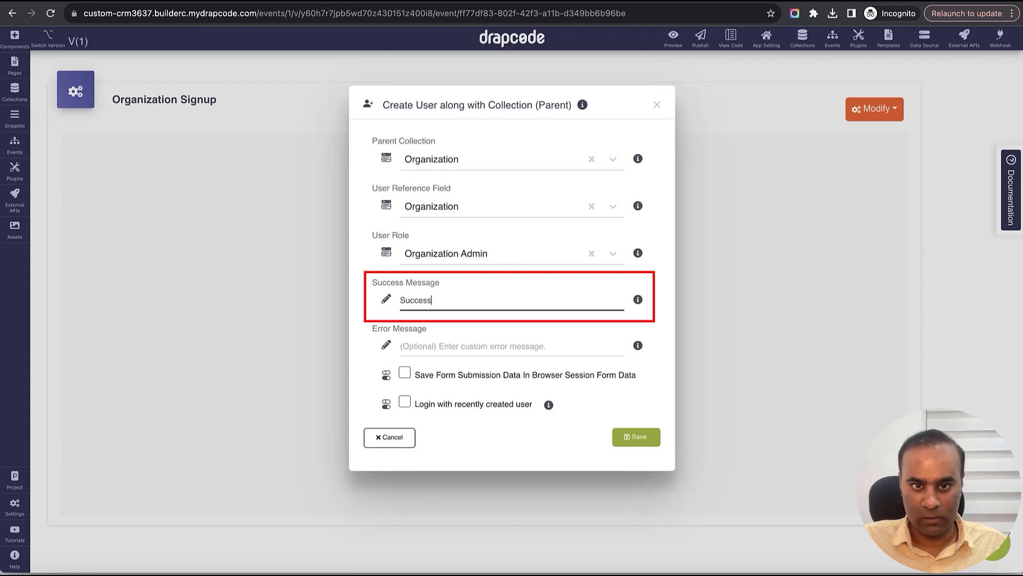
key("Tab")
type("E")
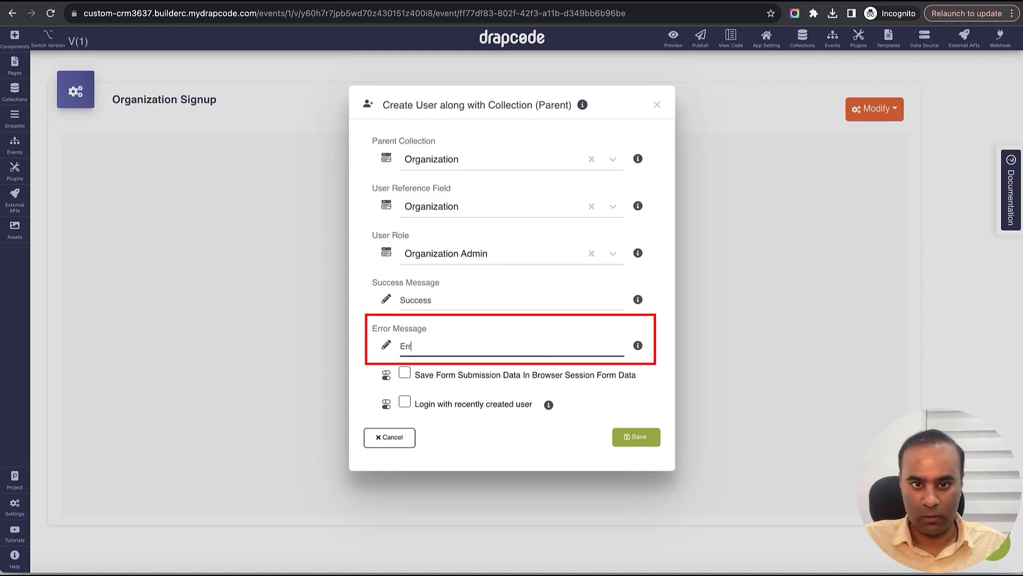
left_click(404, 403)
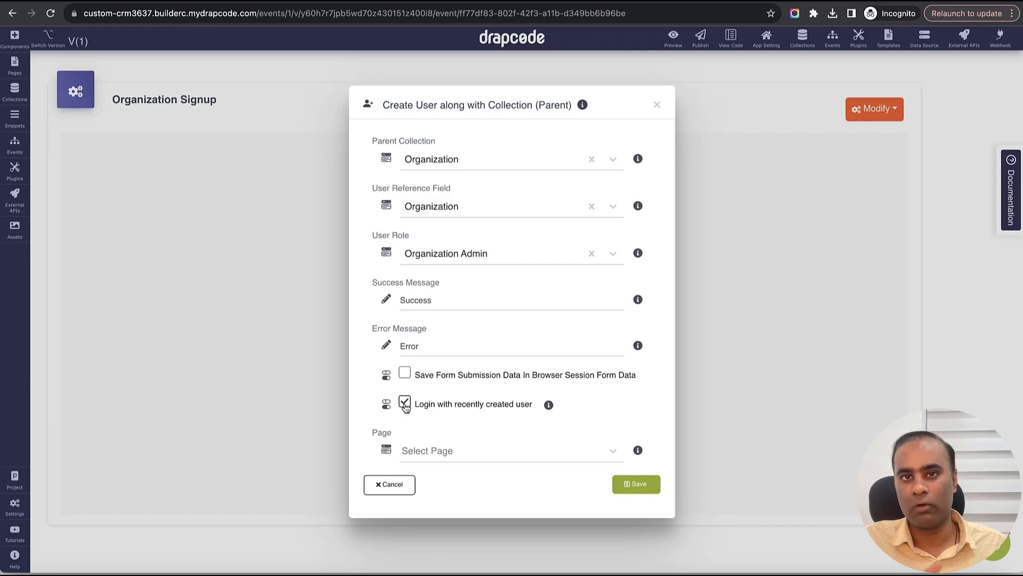
left_click(497, 450)
scroll(496, 501, "down", 3)
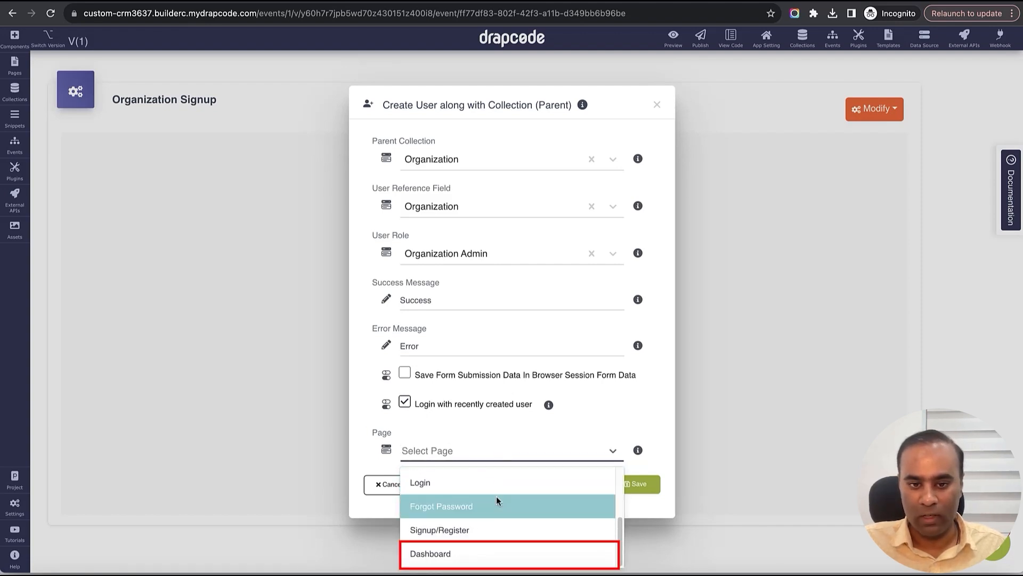
left_click(485, 549)
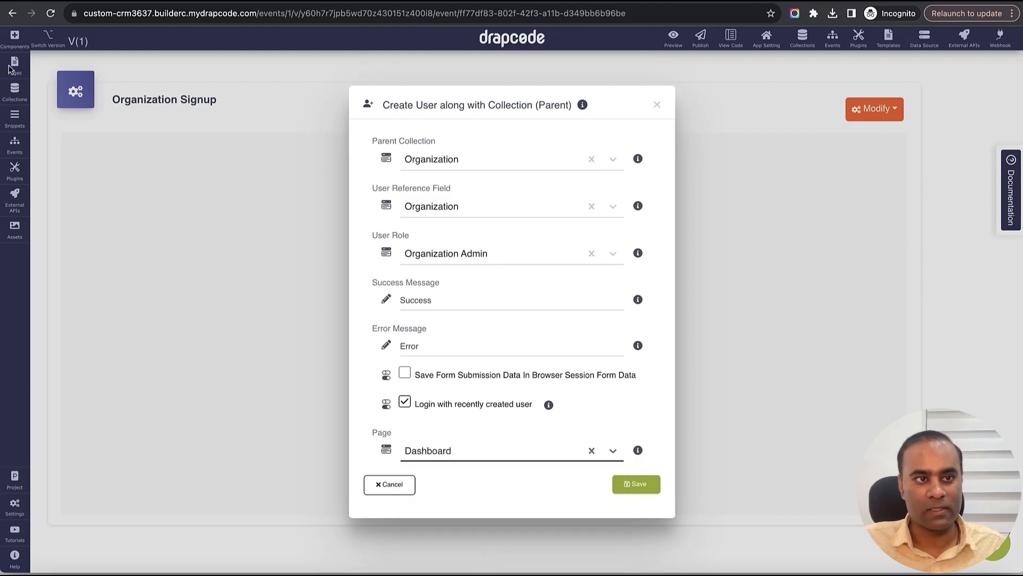
left_click(639, 486)
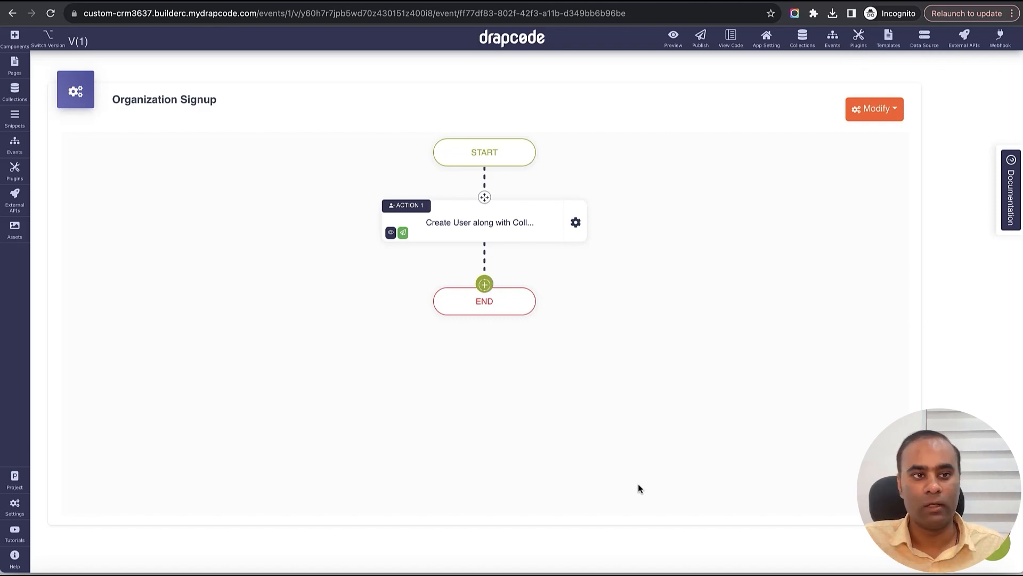
- Open the Dashboard page and delete its jumbotron content column and the leftover empty row
left_click(14, 65)
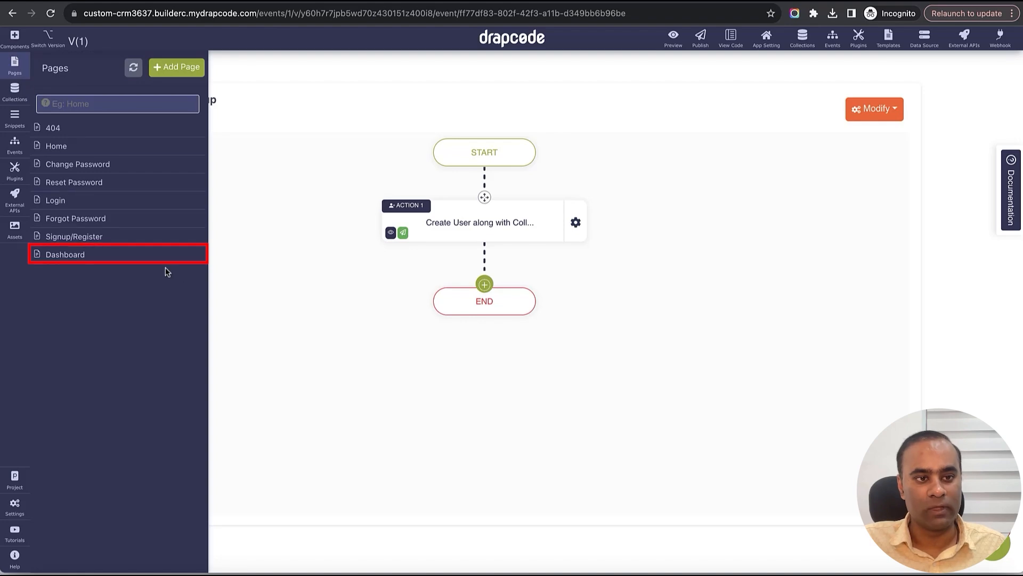
left_click(139, 256)
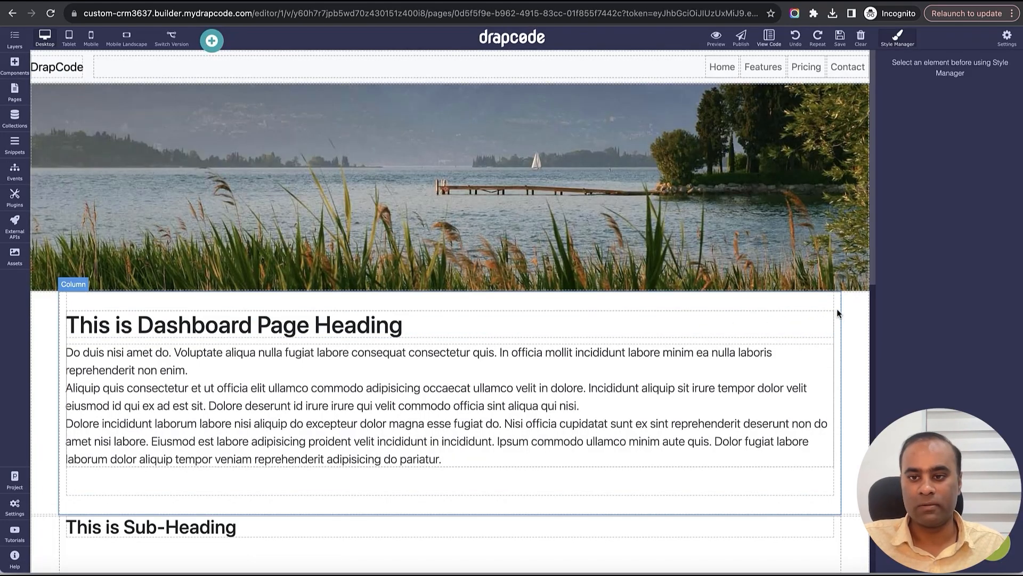
left_click(837, 311)
left_click(809, 284)
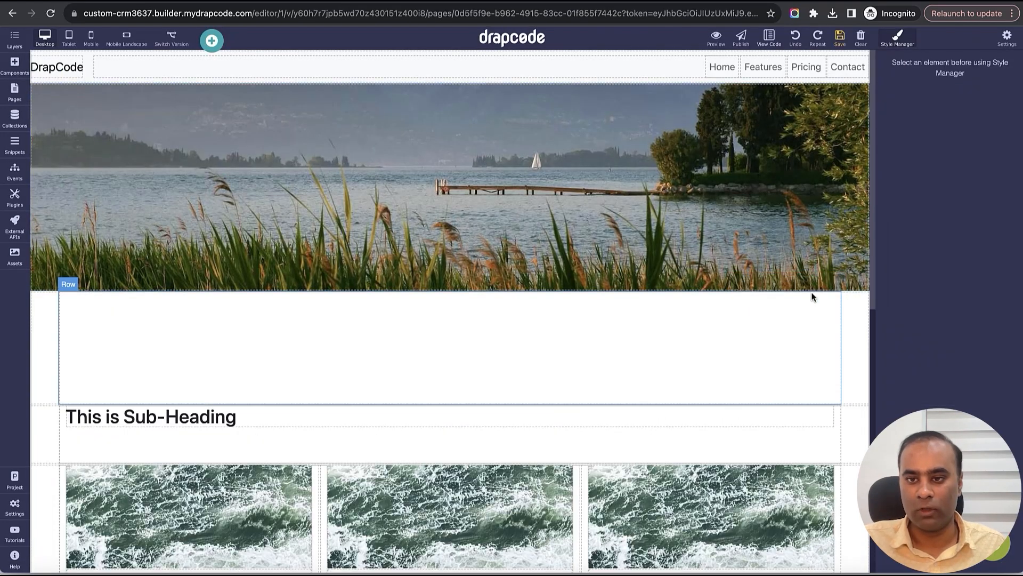
left_click(838, 325)
left_click(812, 285)
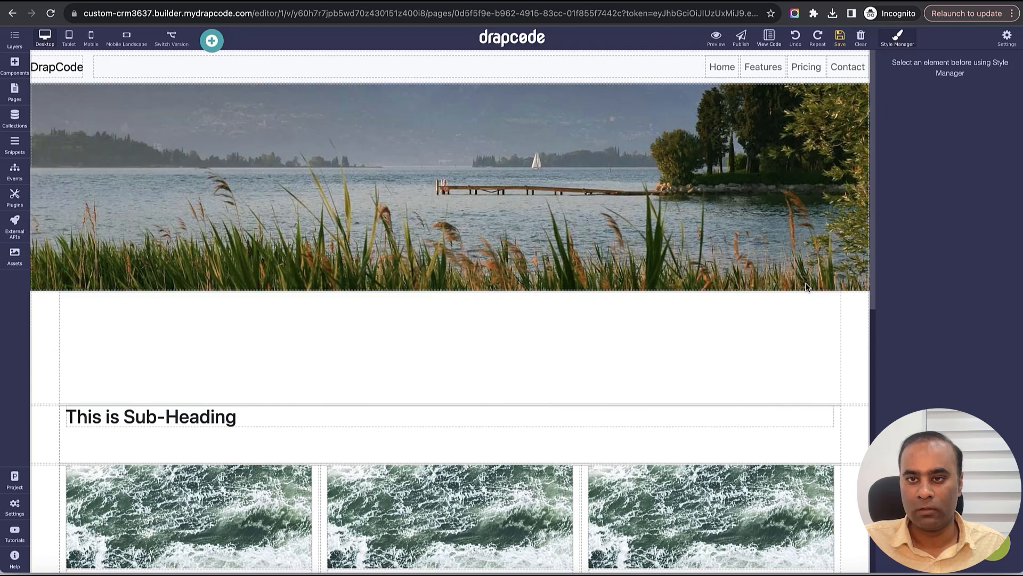
- Delete the banner and empty sections block, then clear the whole canvas
left_click(841, 107)
left_click(832, 76)
left_click(854, 251)
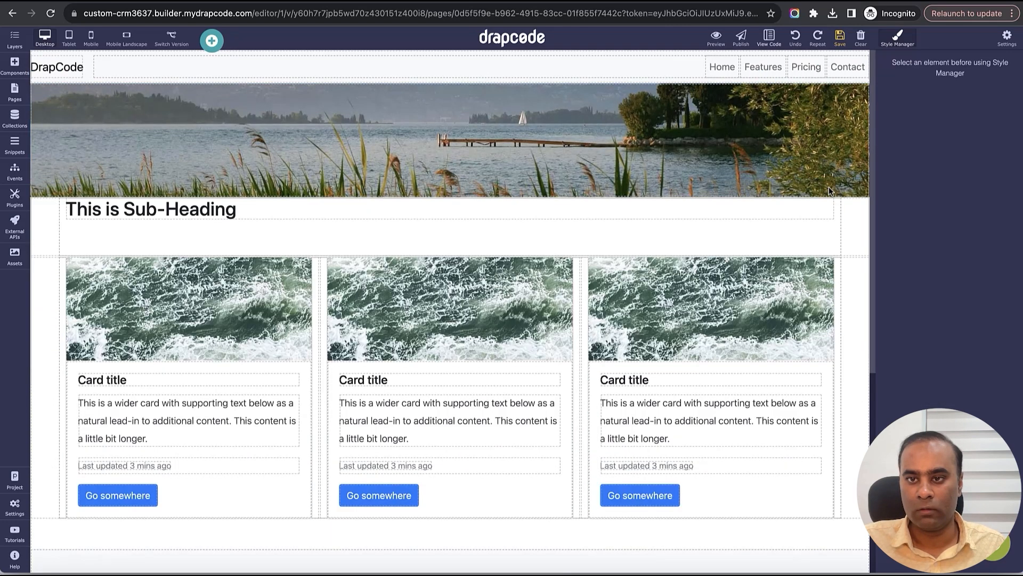
left_click(830, 188)
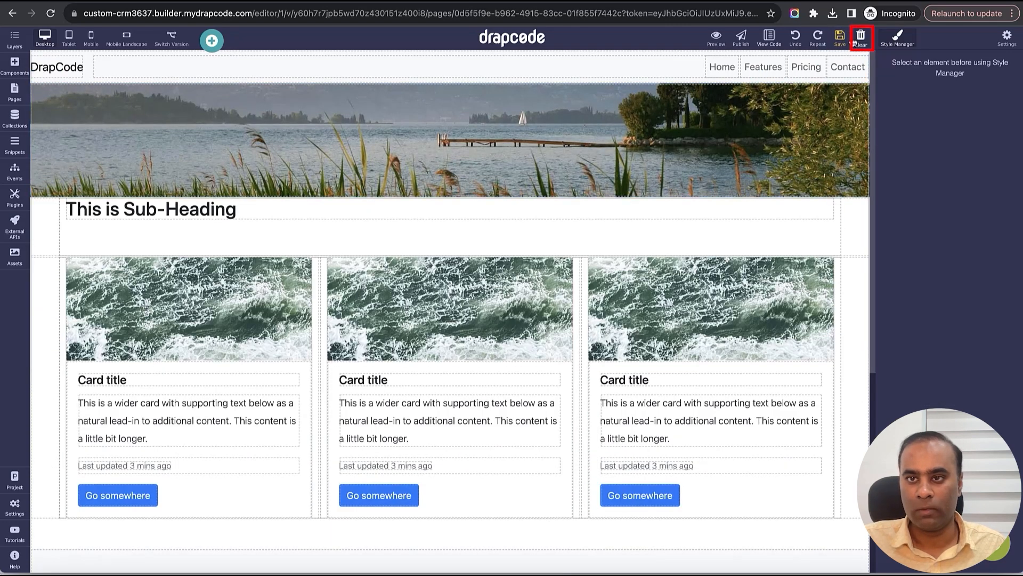
left_click(855, 43)
left_click(613, 83)
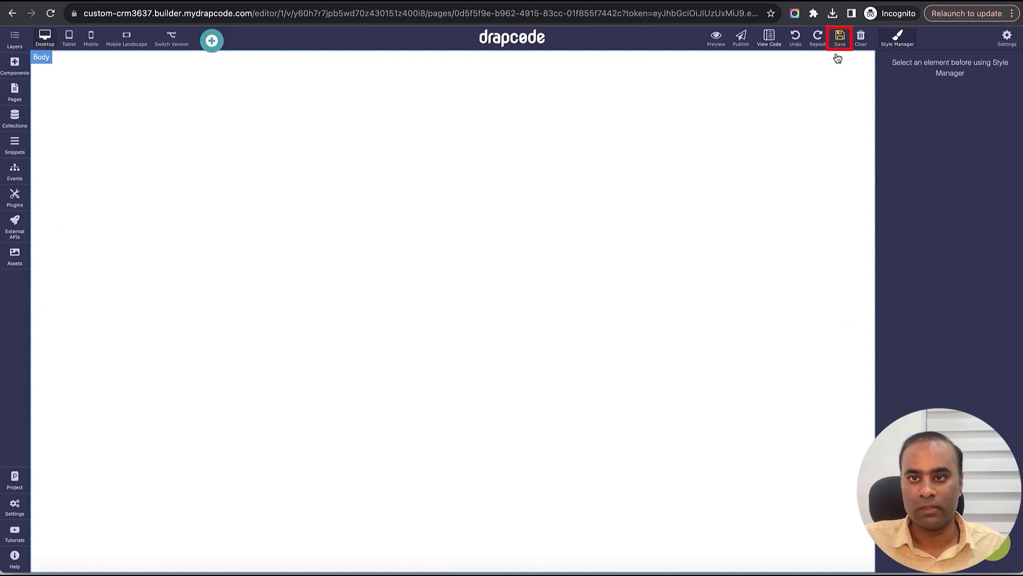
- Add a Navbar to the Dashboard page and rename its DrapCode brand text to MyCRM
left_click(15, 67)
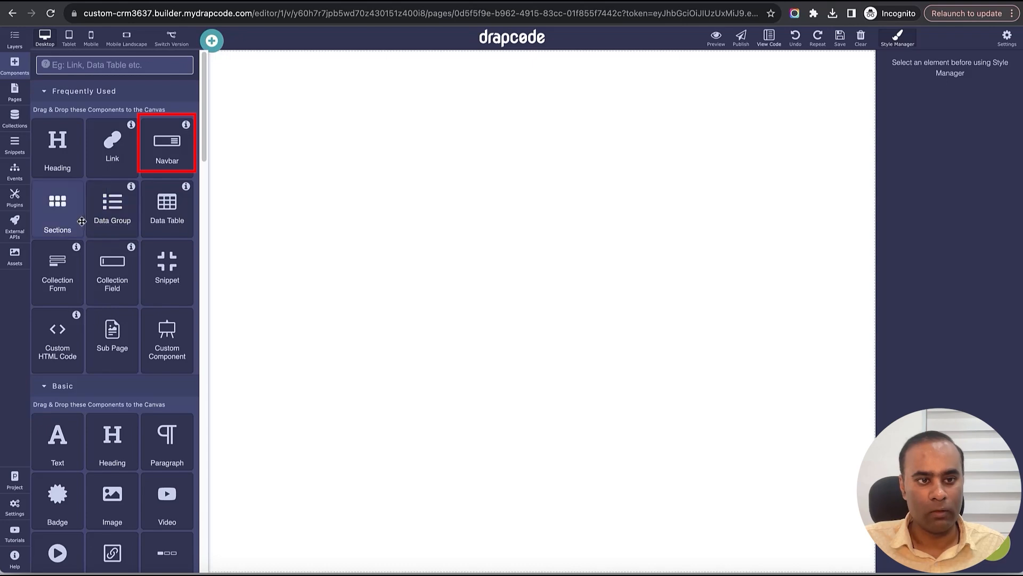
left_click_drag(170, 162, 290, 151)
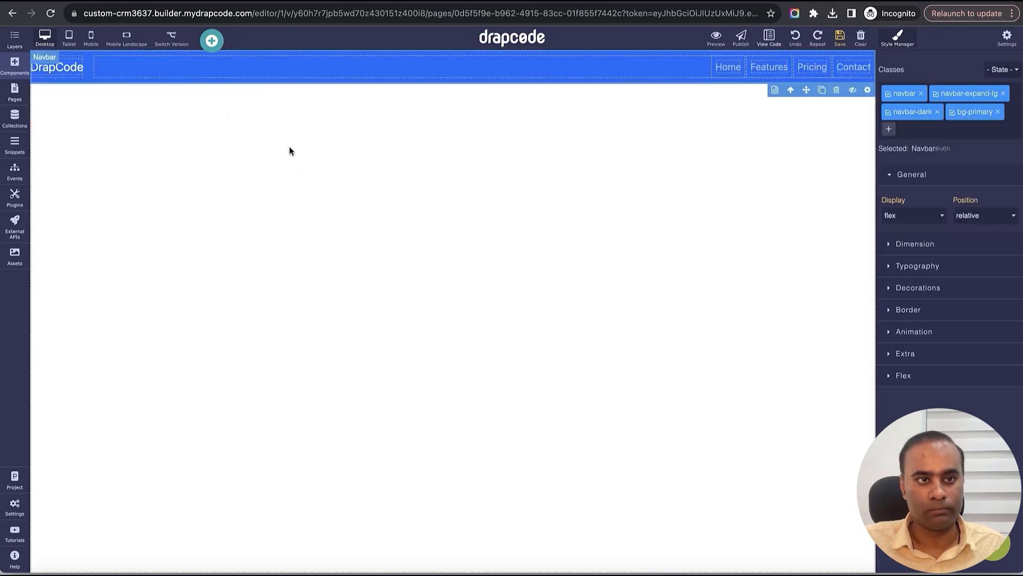
double_click(67, 72)
type("MyCRM")
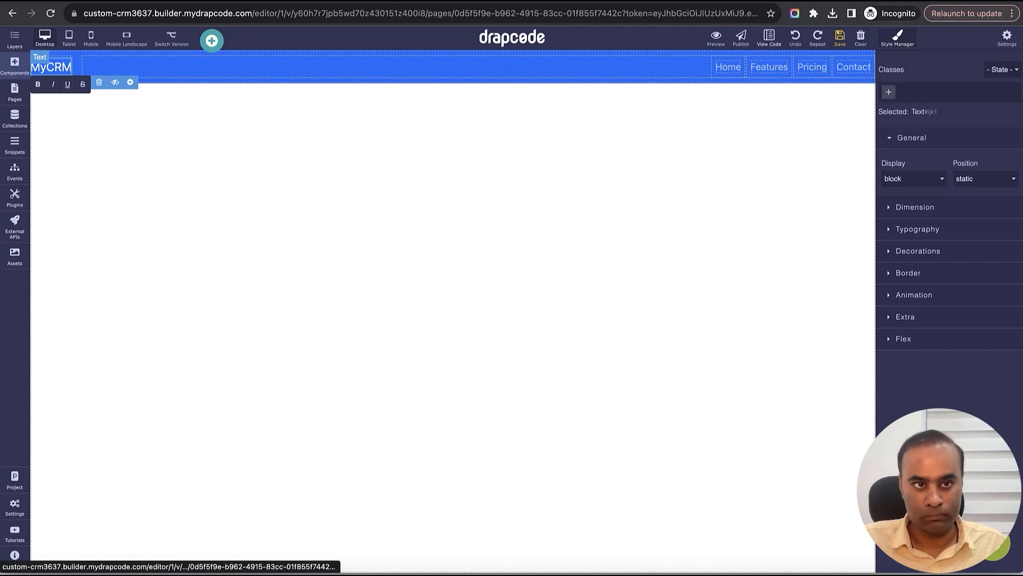
left_click(121, 160)
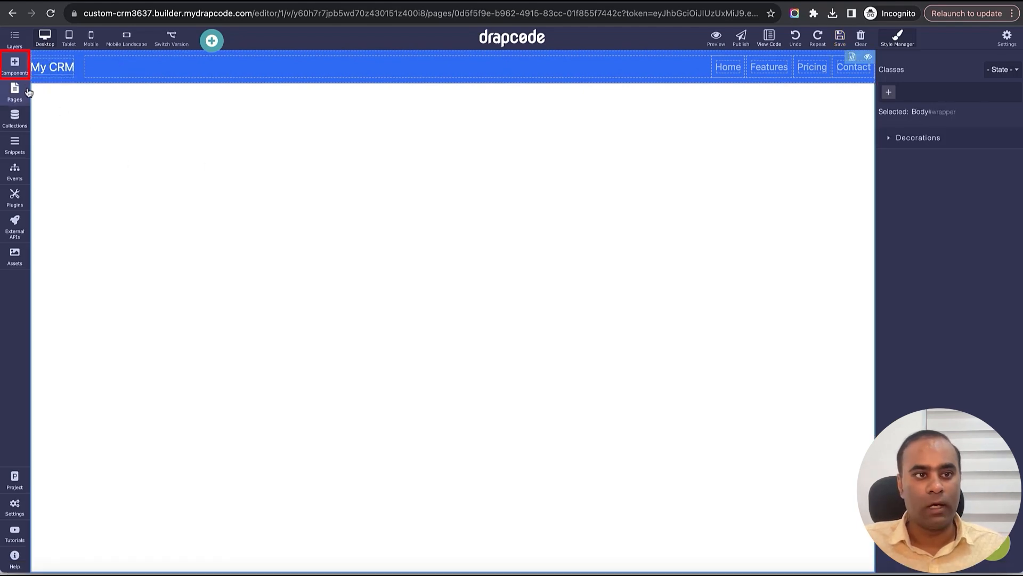
left_click(18, 69)
- Place a blank 4-column section below the navbar and delete the surplus columns
left_click(98, 65)
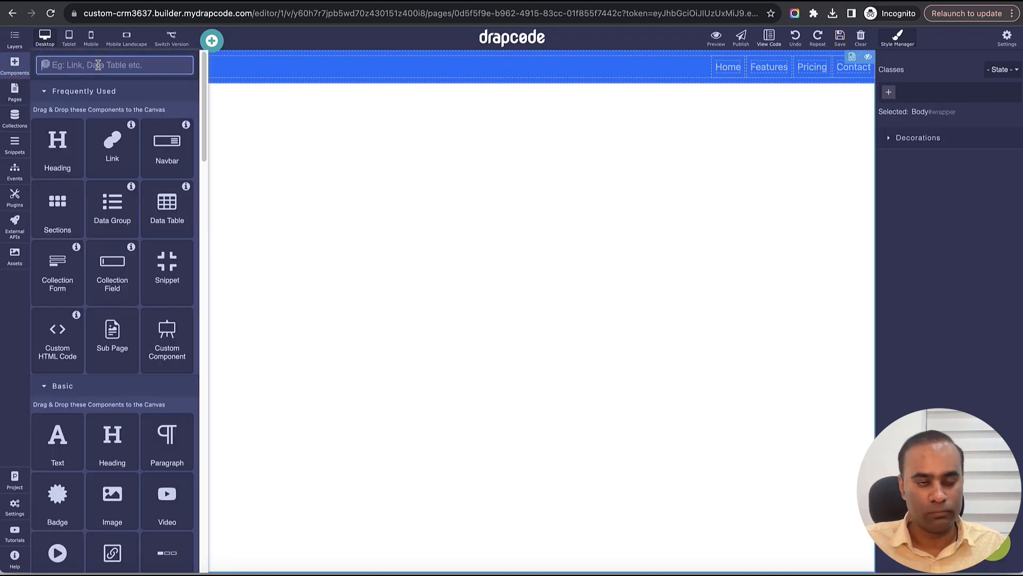
left_click_drag(58, 211, 261, 255)
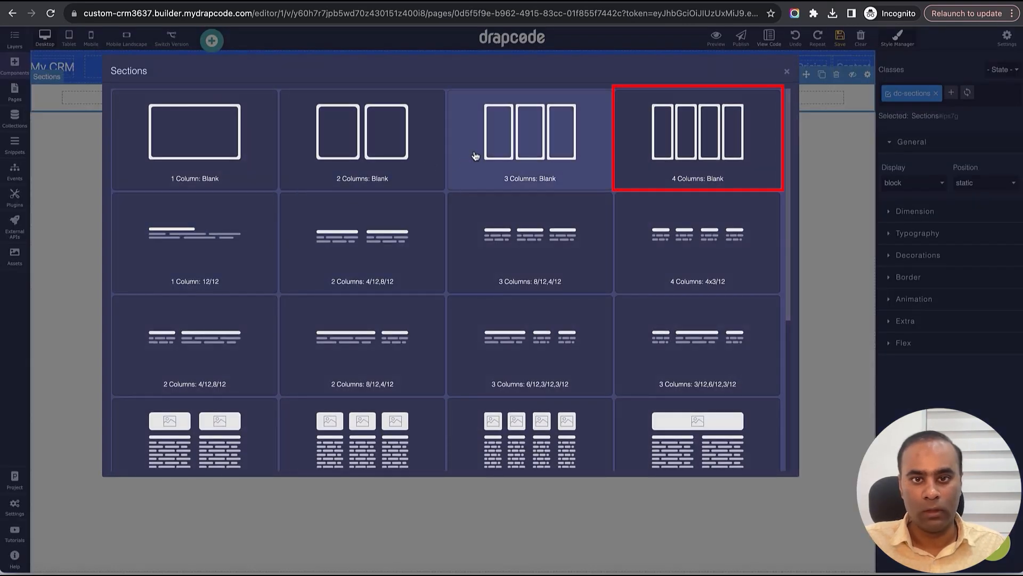
left_click(676, 156)
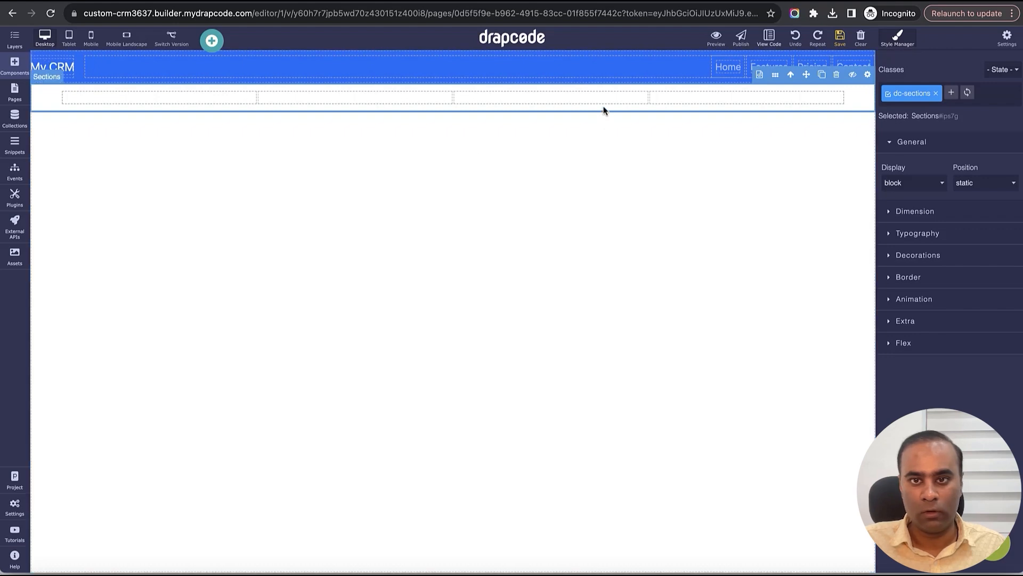
left_click(699, 97)
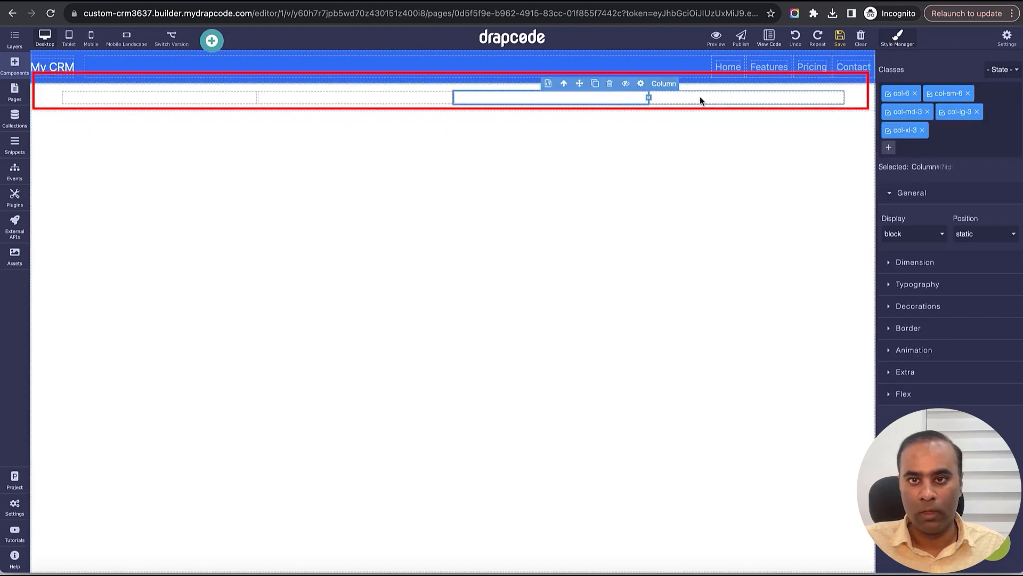
left_click(626, 98)
left_click(611, 86)
- Resize the remaining two columns to col-xl-2 and col-xl-10 widths
left_click(447, 100)
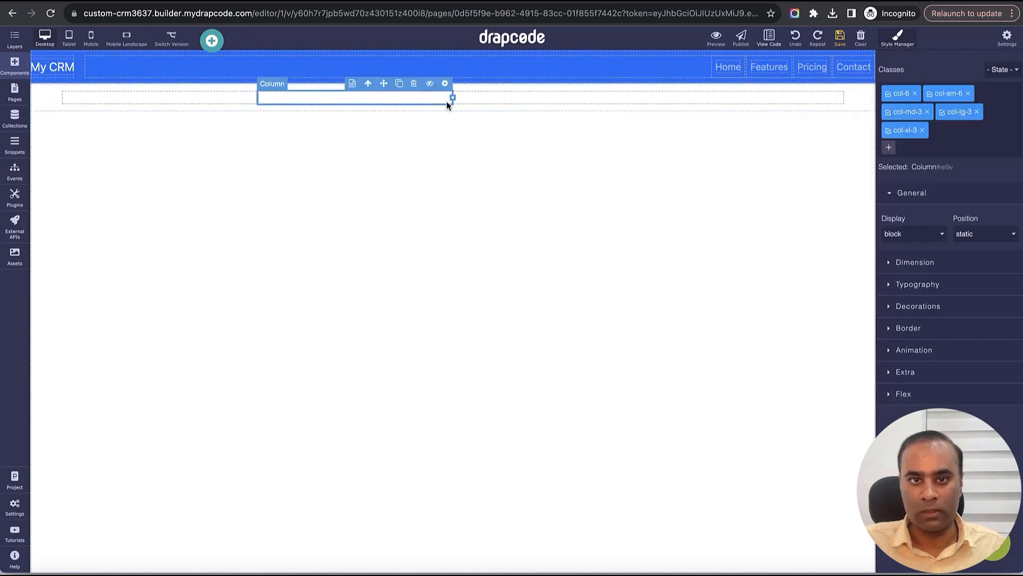
left_click_drag(451, 97, 818, 98)
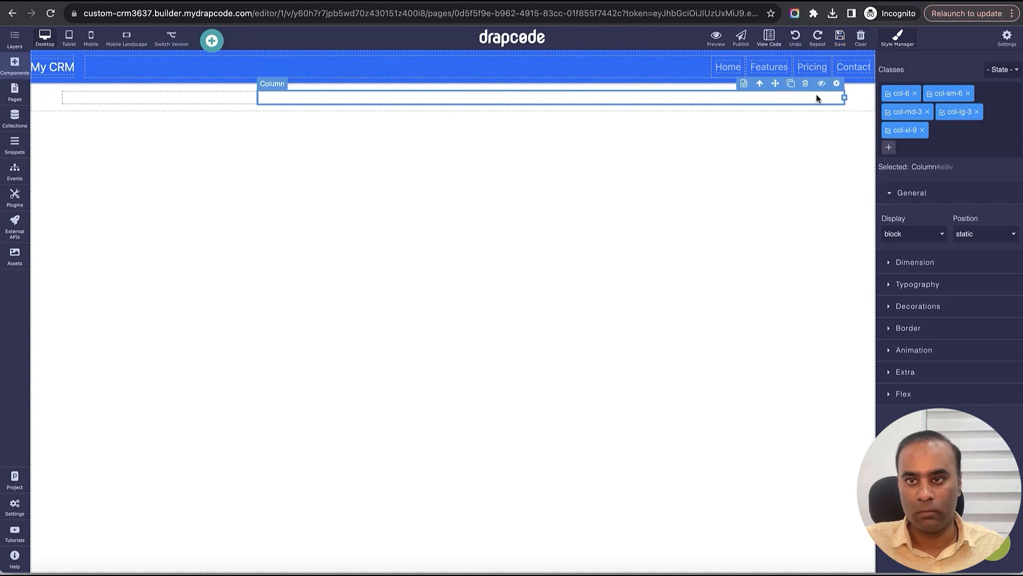
left_click(238, 101)
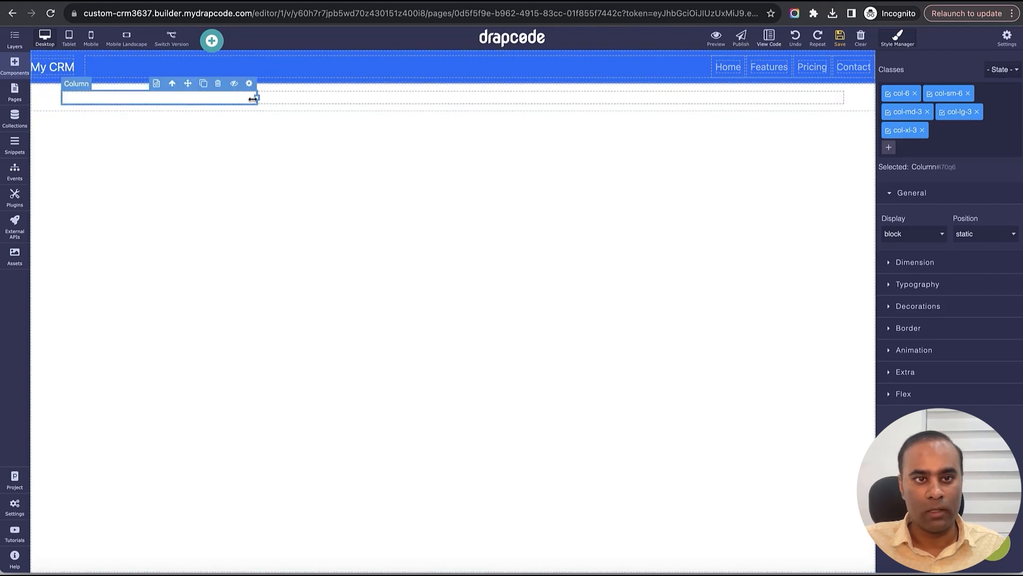
left_click_drag(249, 97, 213, 97)
left_click(446, 98)
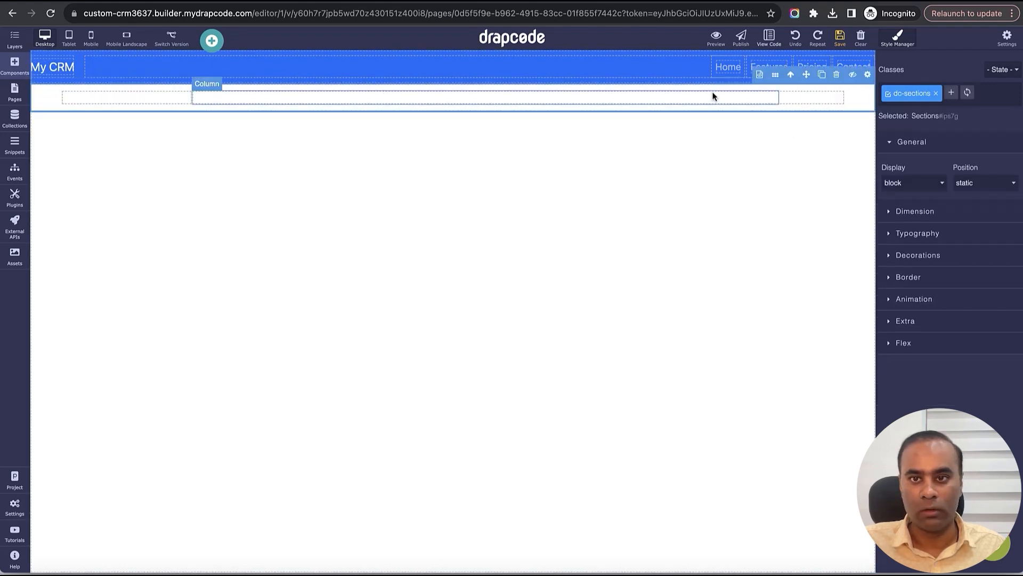
left_click_drag(779, 98, 826, 99)
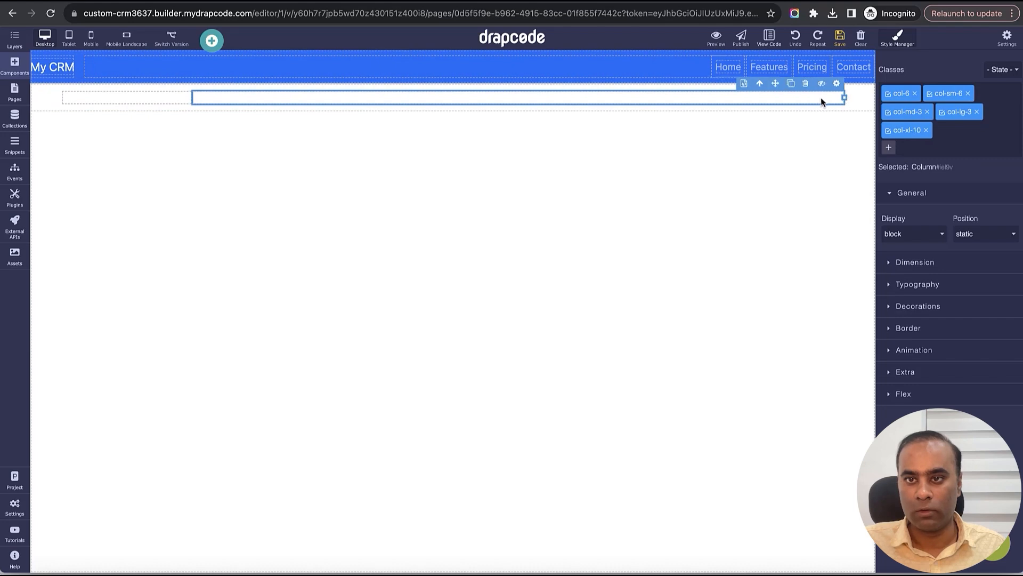
left_click(191, 100)
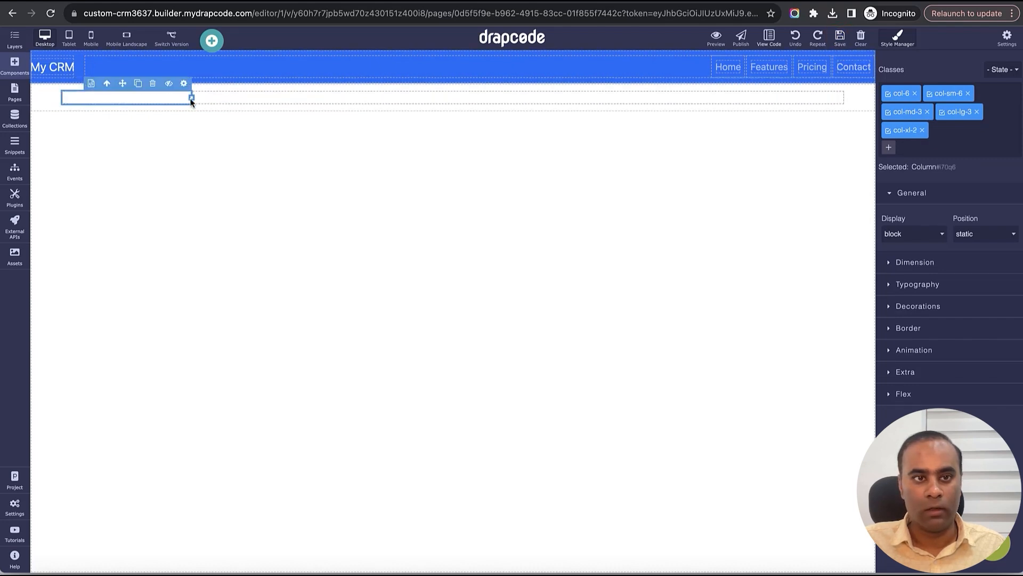
left_click(247, 100)
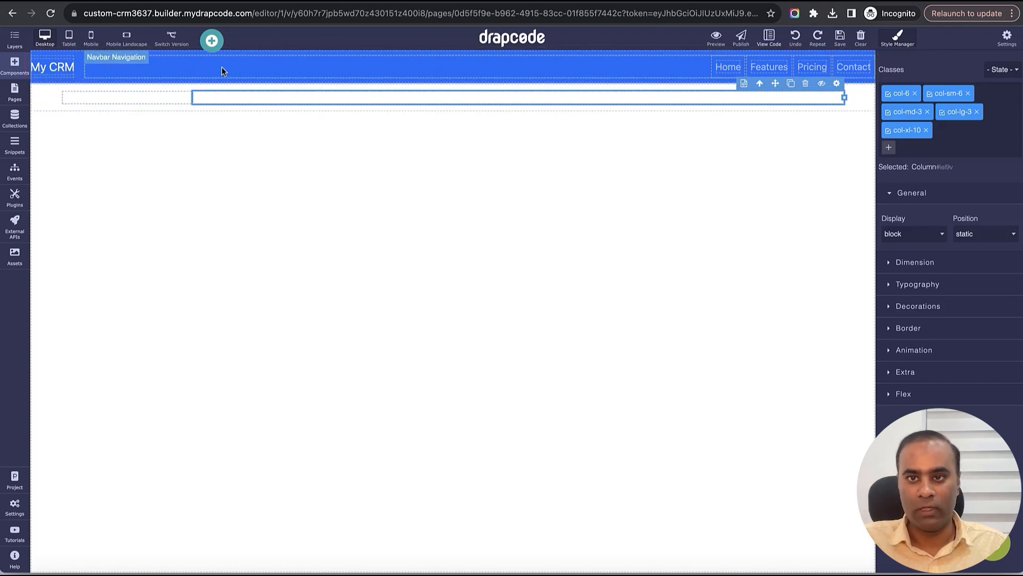
- Add a '1 Column: Blank' section at the top of the Dashboard canvas
left_click(17, 66)
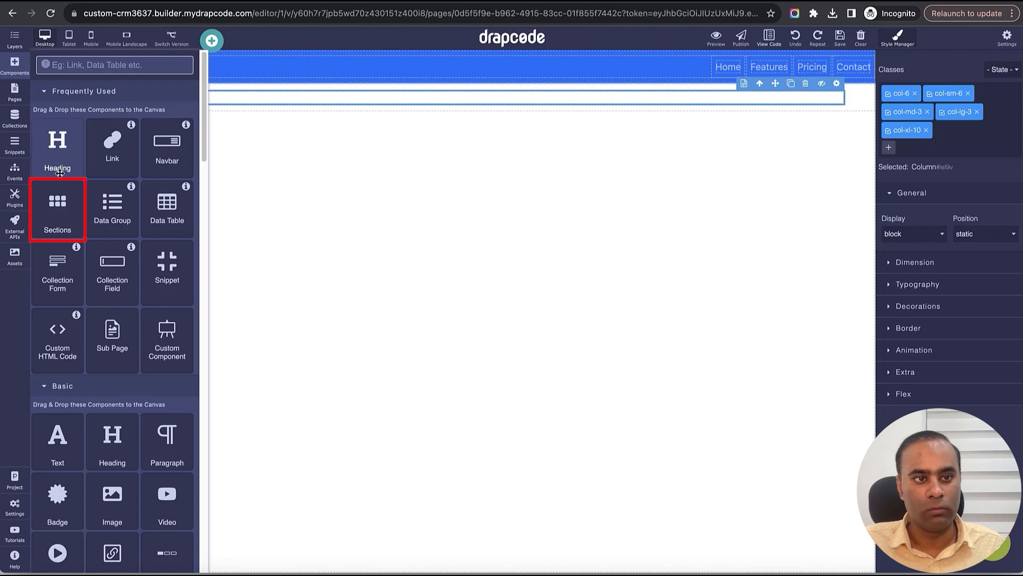
left_click_drag(64, 215, 211, 88)
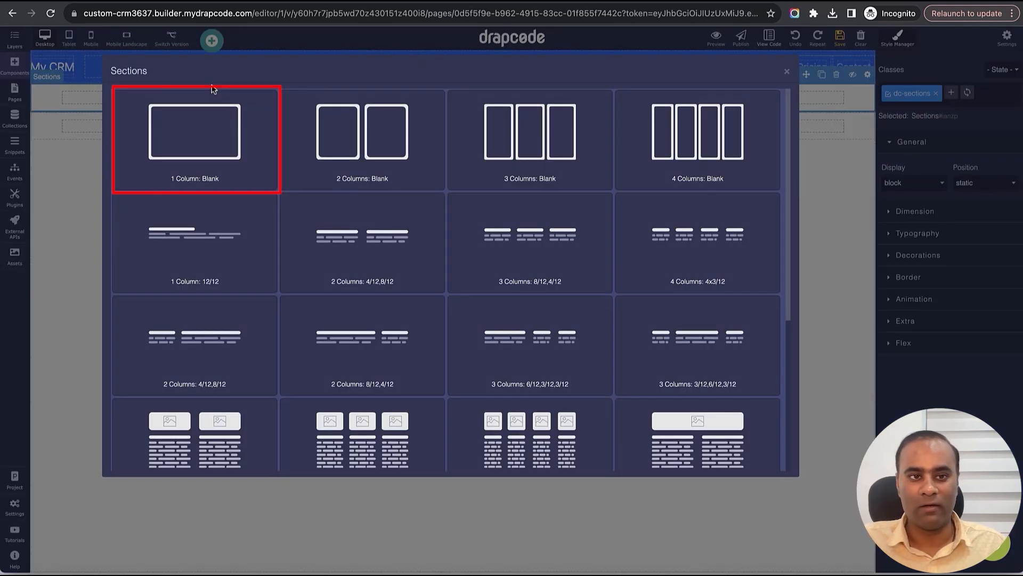
left_click(212, 110)
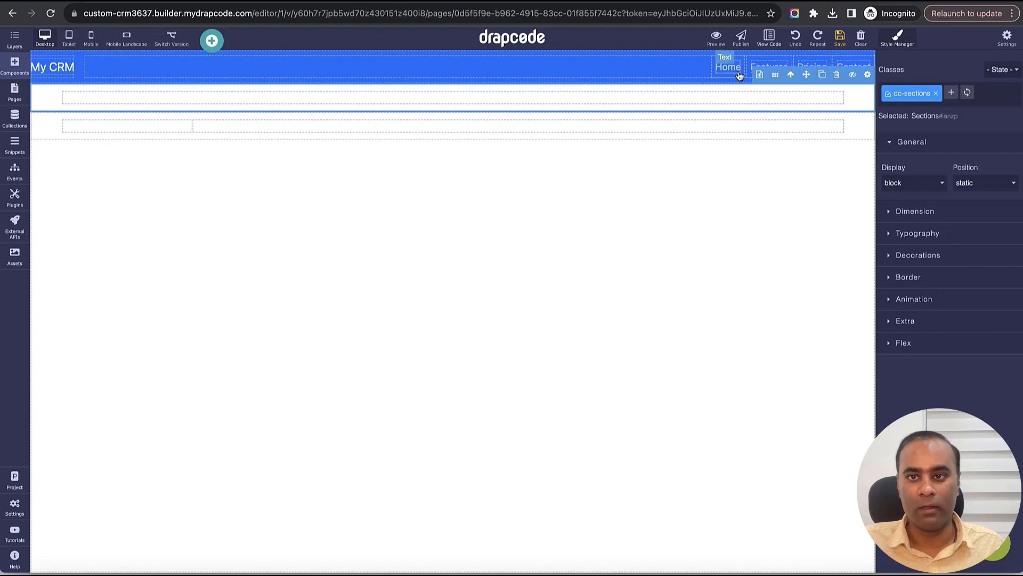
- In Layers, move the navbar into the nested column and its container directly under Body
left_click(18, 51)
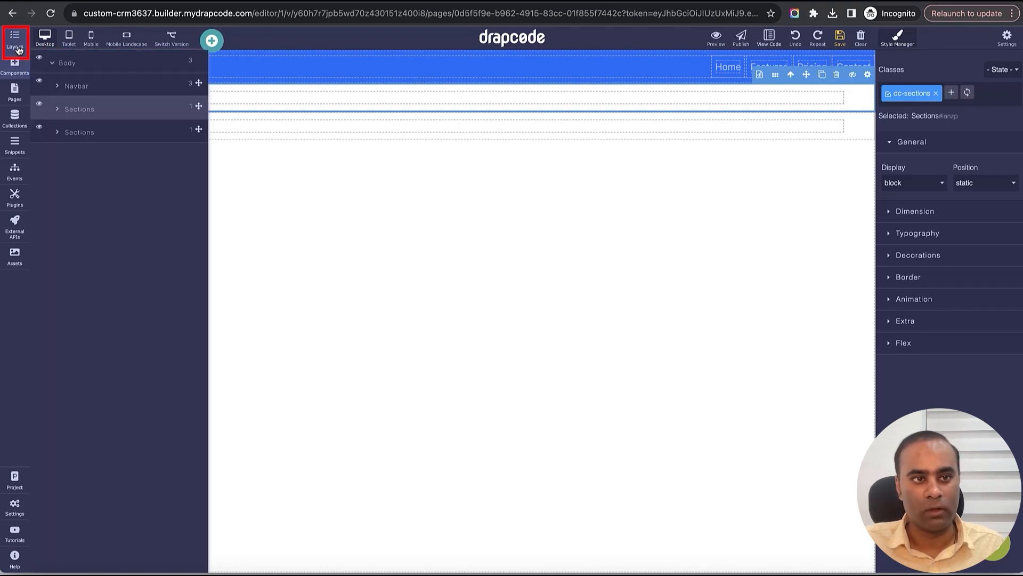
left_click(58, 110)
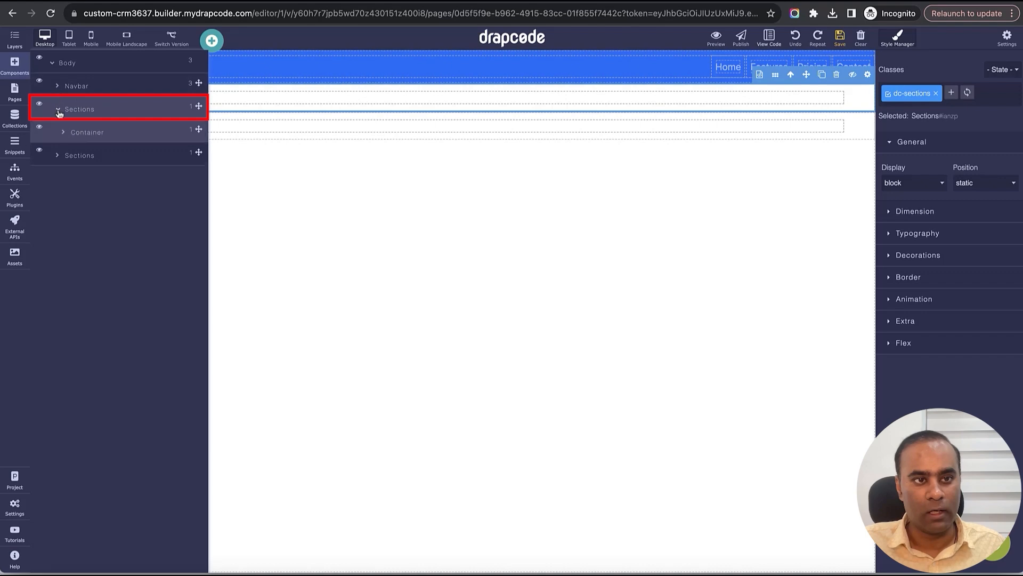
left_click(64, 133)
left_click(70, 157)
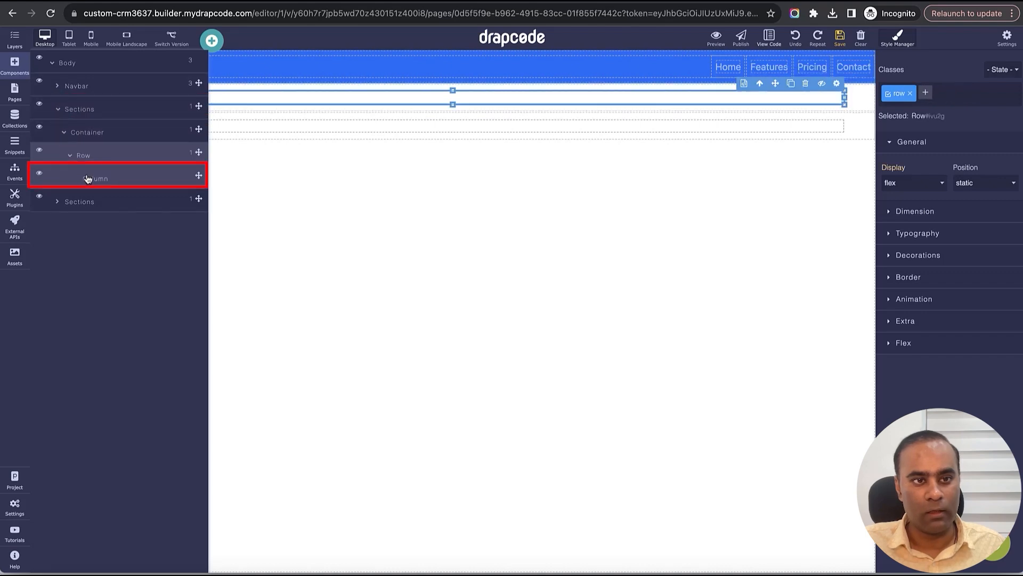
left_click_drag(199, 84, 186, 180)
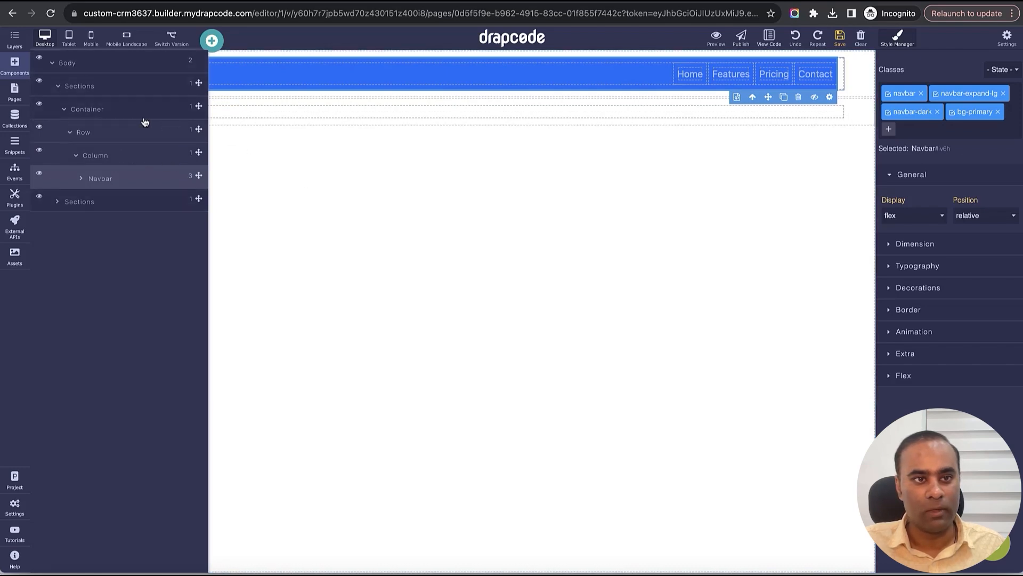
left_click(63, 109)
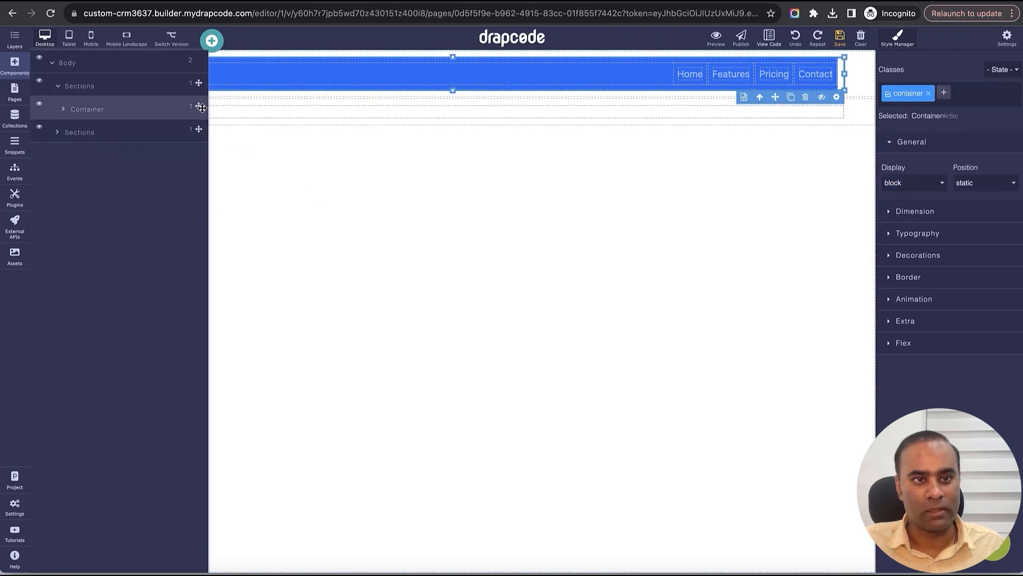
mouse_move(198, 106)
left_mouse_down()
mouse_move(198, 77)
mouse_move(196, 107)
left_mouse_up()
- Delete the two leftover empty Sections elements and close the layer tree
left_click(69, 134)
left_click(59, 134)
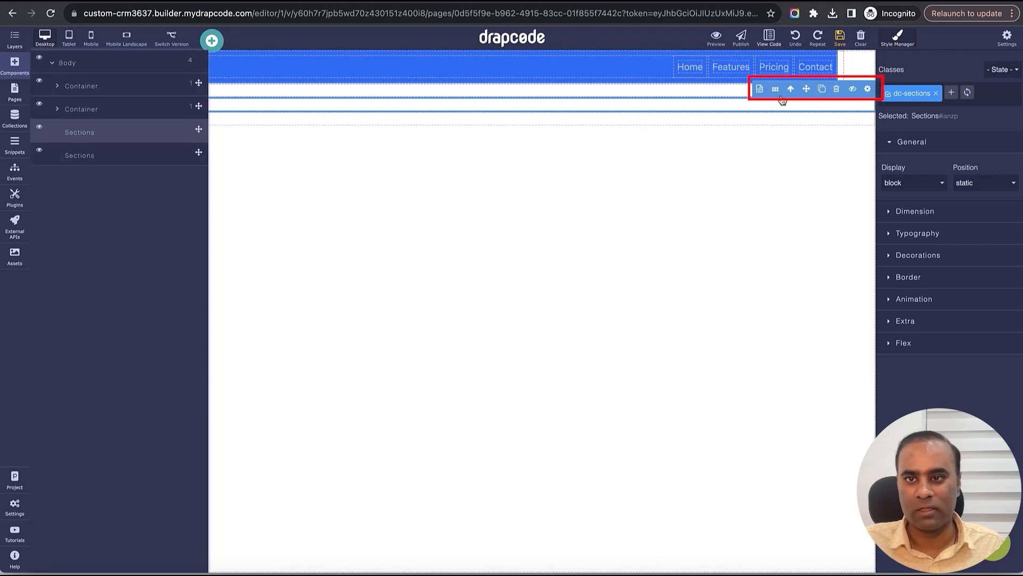
left_click(836, 92)
left_click(143, 138)
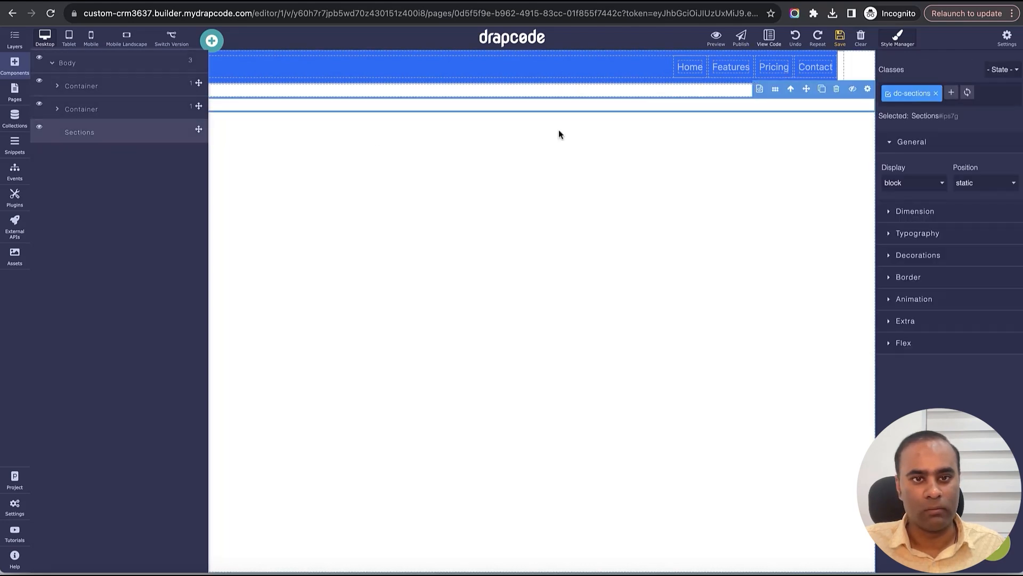
left_click(836, 89)
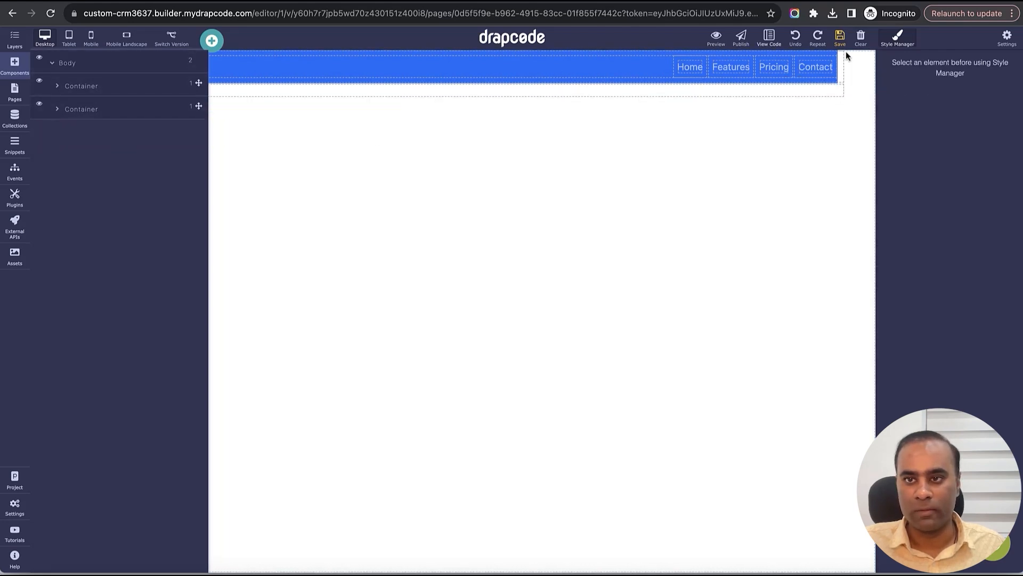
left_click(12, 42)
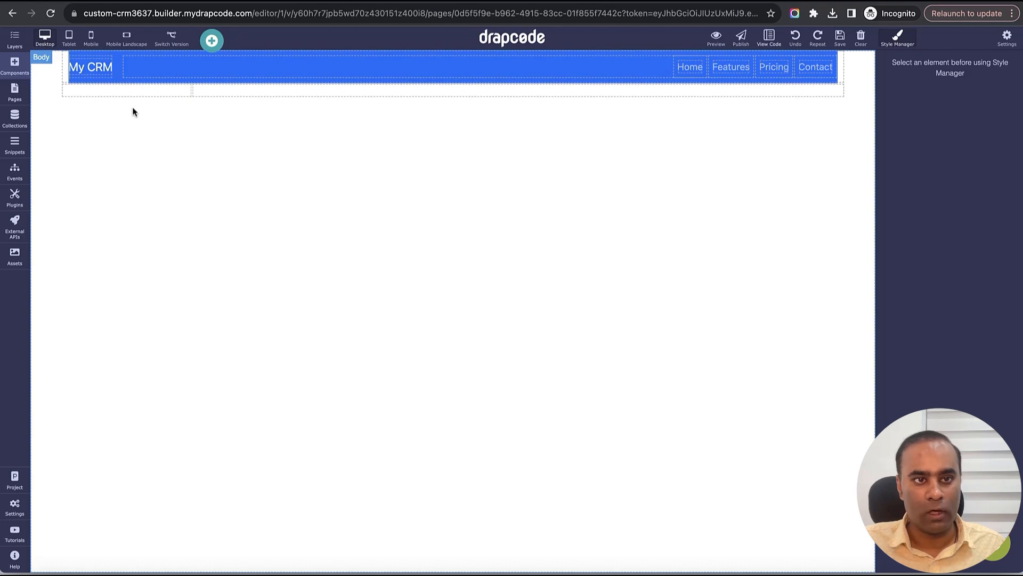
- Drag the pre-built Sidebar 002 layout, with Home, Dashboard, Orders, Products and Customers links, onto the canvas
left_click(10, 73)
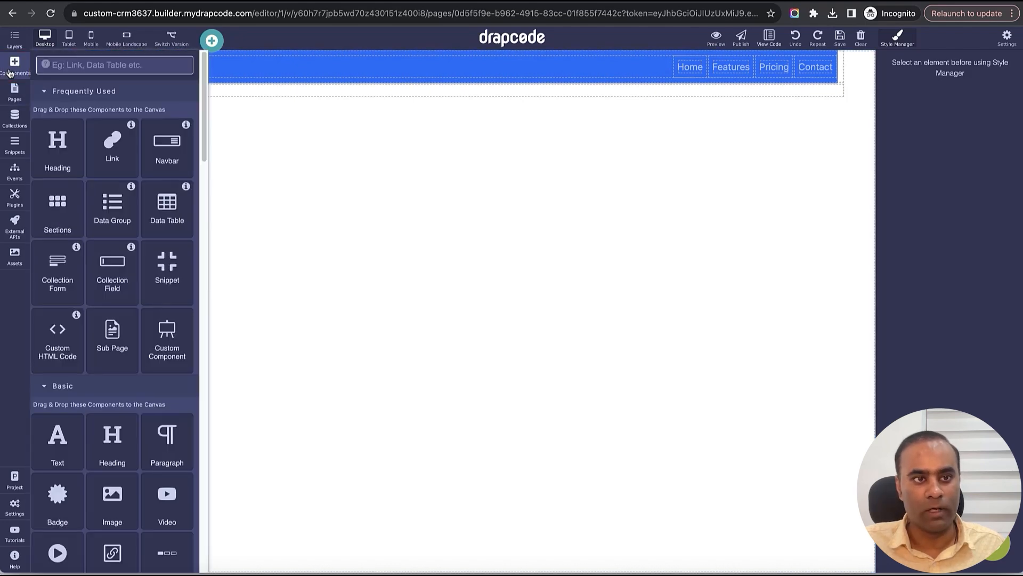
left_click(134, 69)
type("Side")
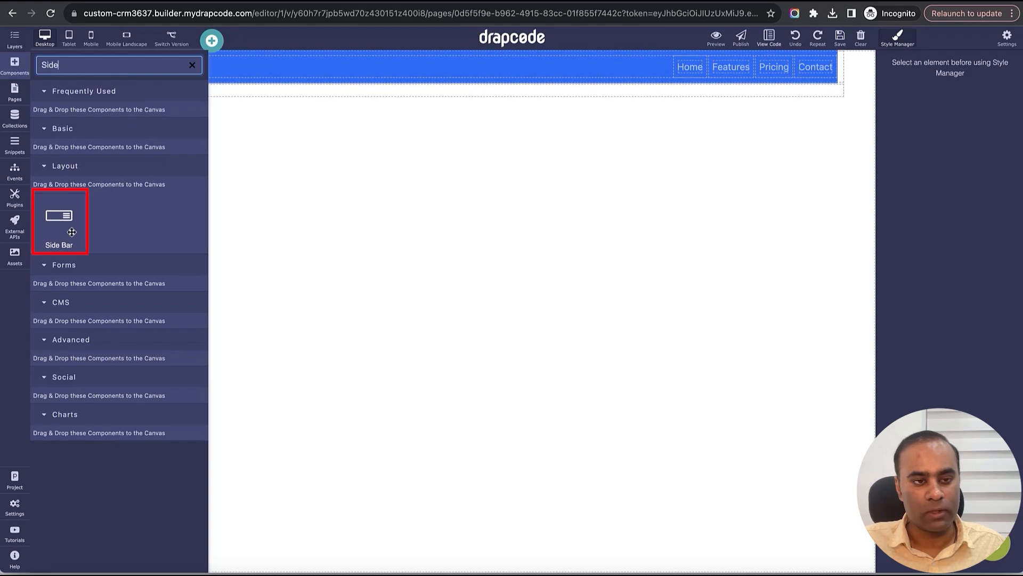
key("BackSpace")
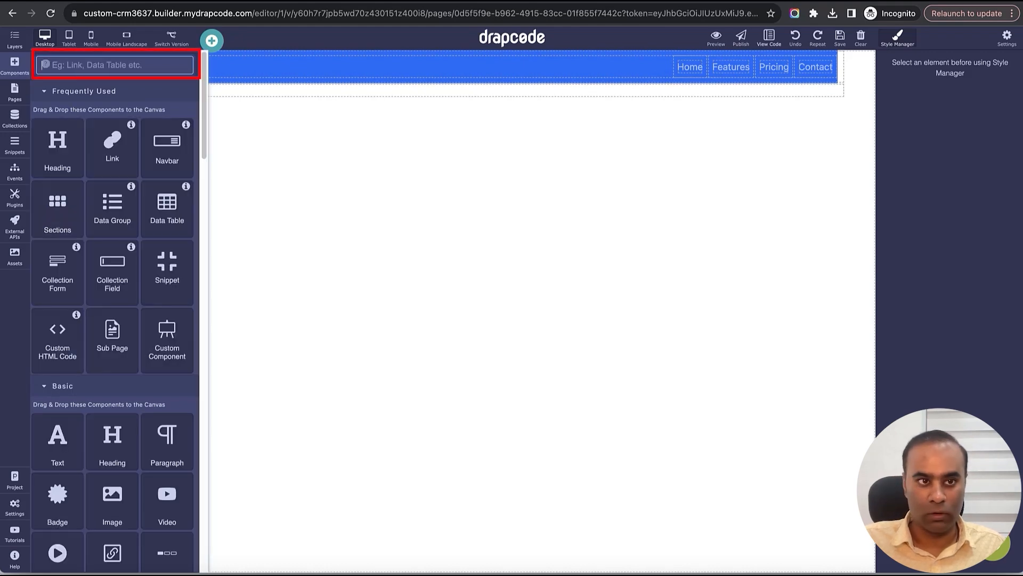
left_click(211, 42)
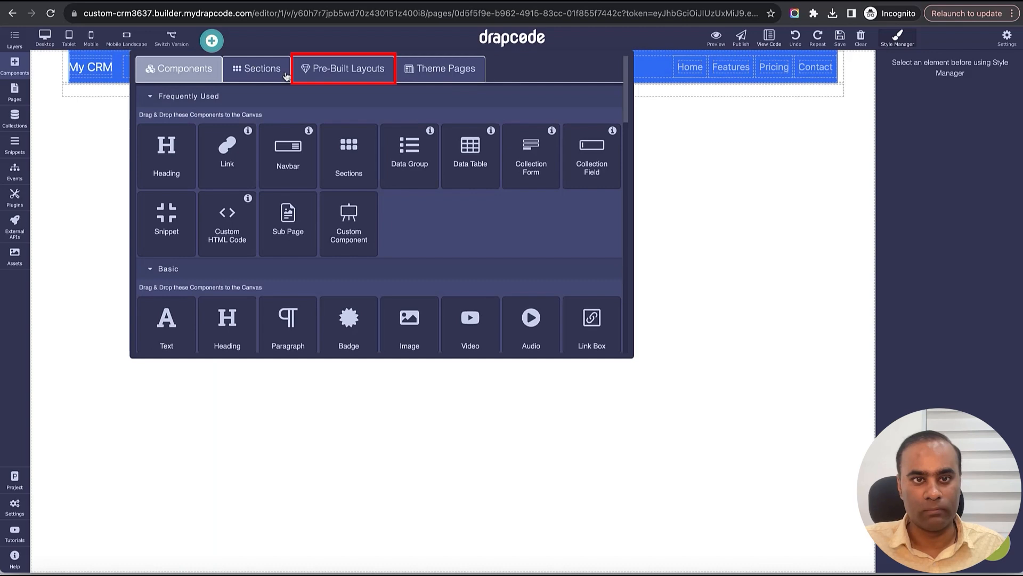
left_click(354, 70)
scroll(344, 221, "down", 10)
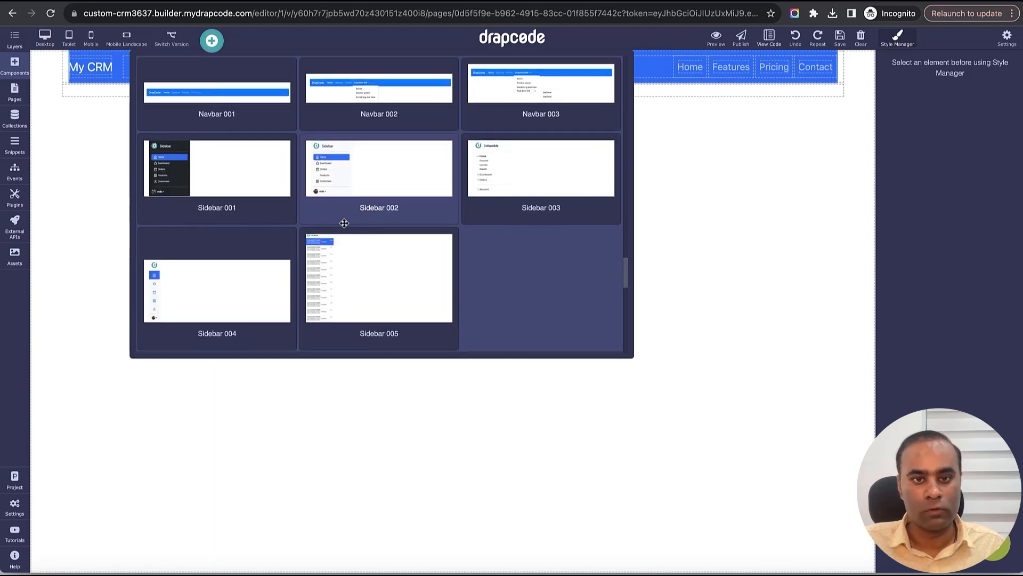
scroll(344, 223, "up", 1)
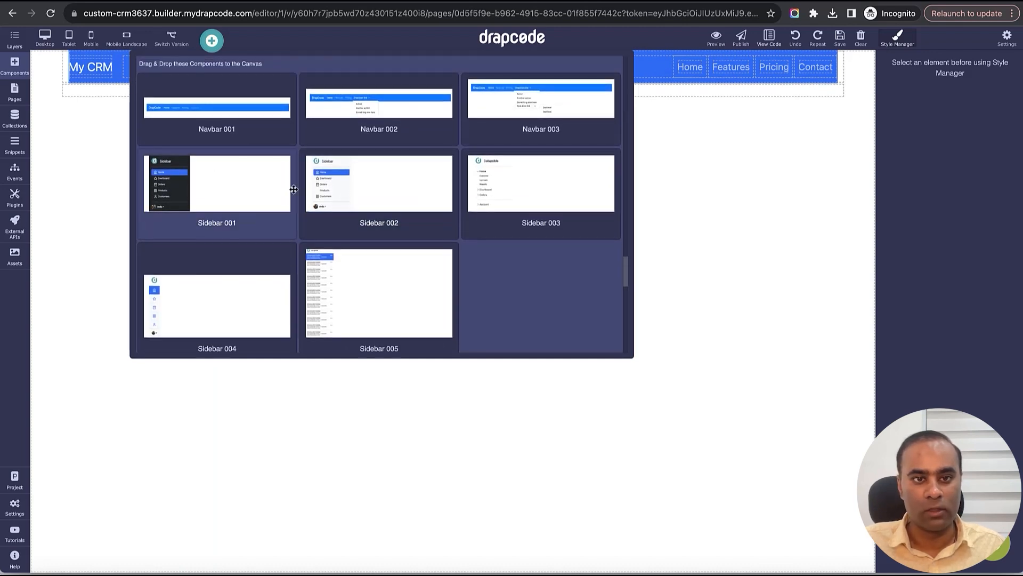
scroll(294, 189, "up", 1)
left_click_drag(354, 201, 137, 89)
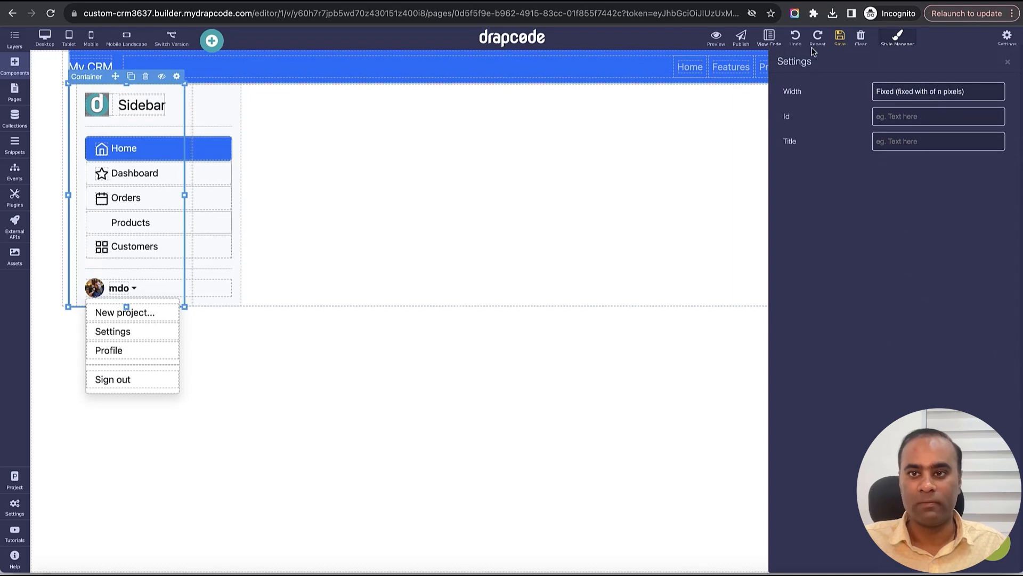
- Make the sidebar column full viewport height
left_click(1012, 62)
left_click(840, 38)
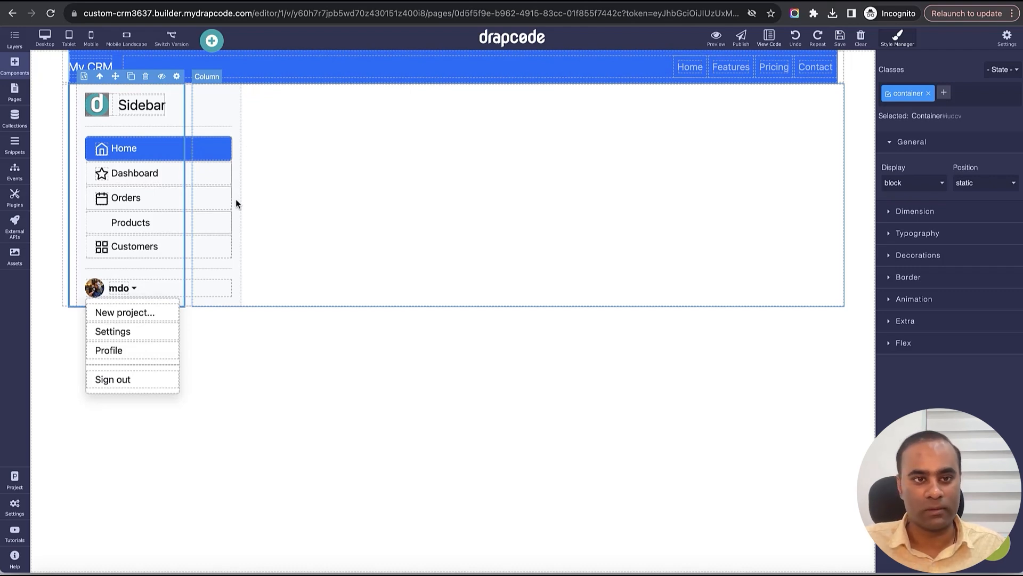
left_click(63, 91)
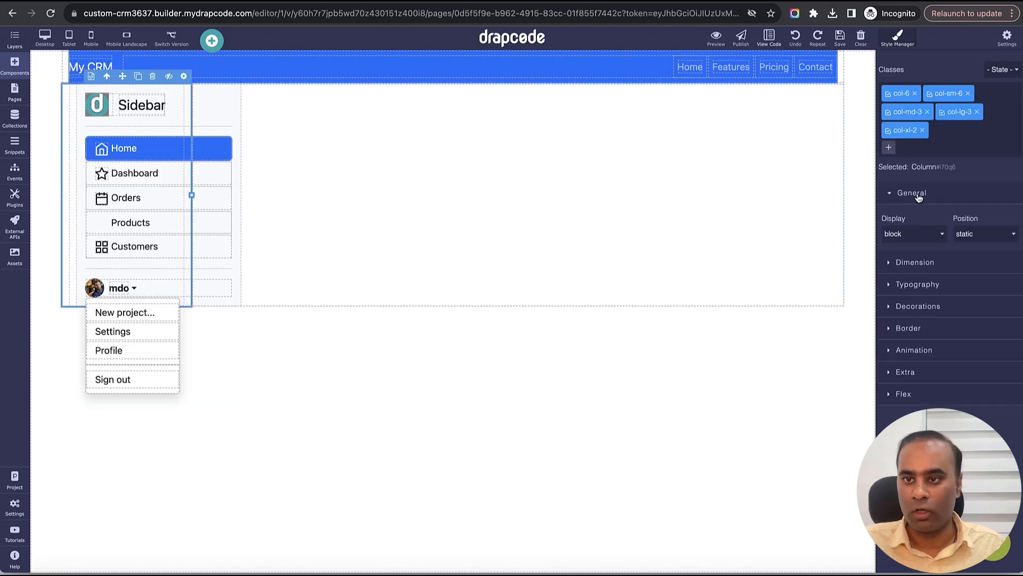
left_click(961, 264)
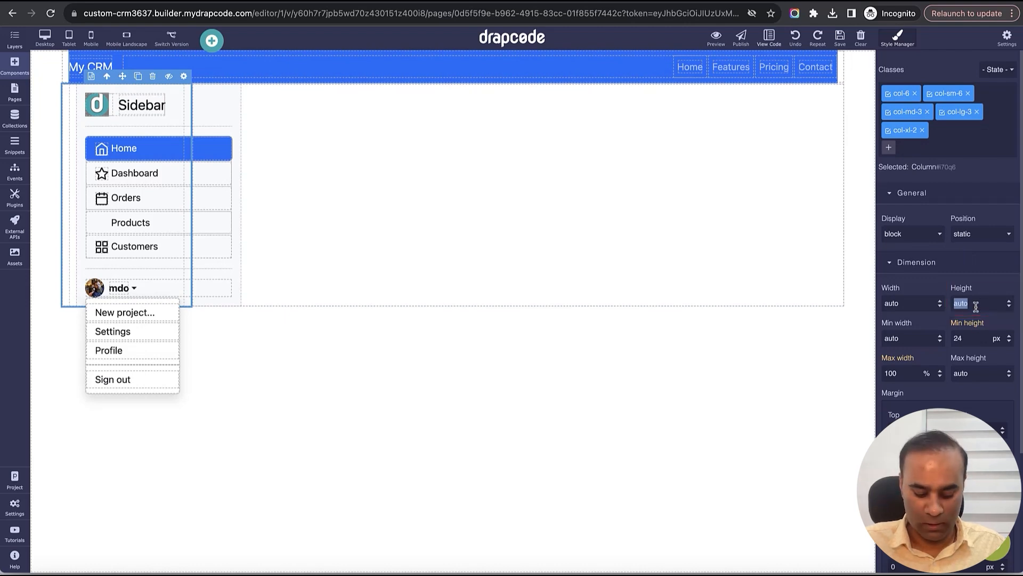
type("100vh")
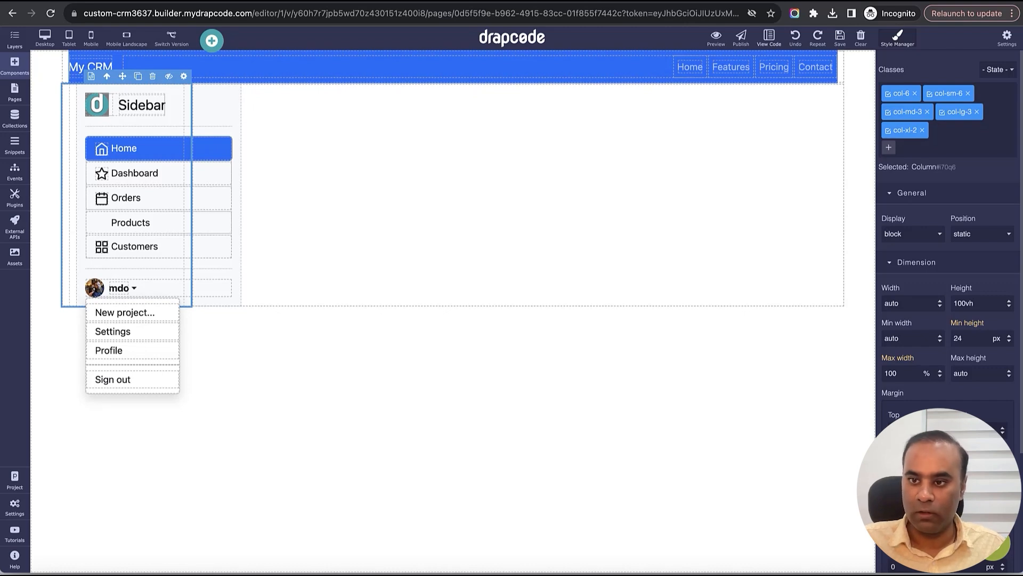
key("Return")
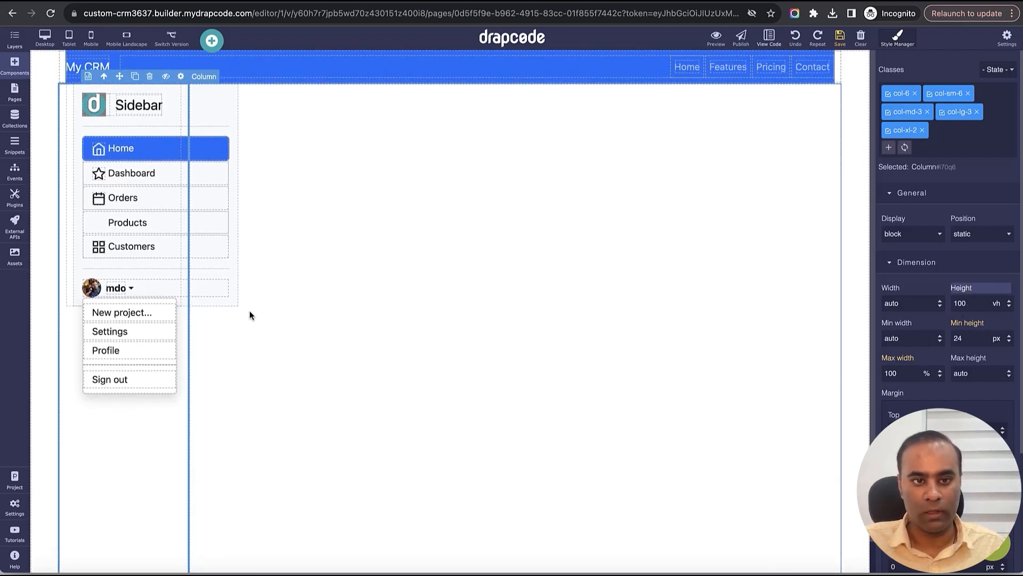
- Stretch the sidebar container to full viewport height and the sidebar box to 100% height
left_click(234, 302)
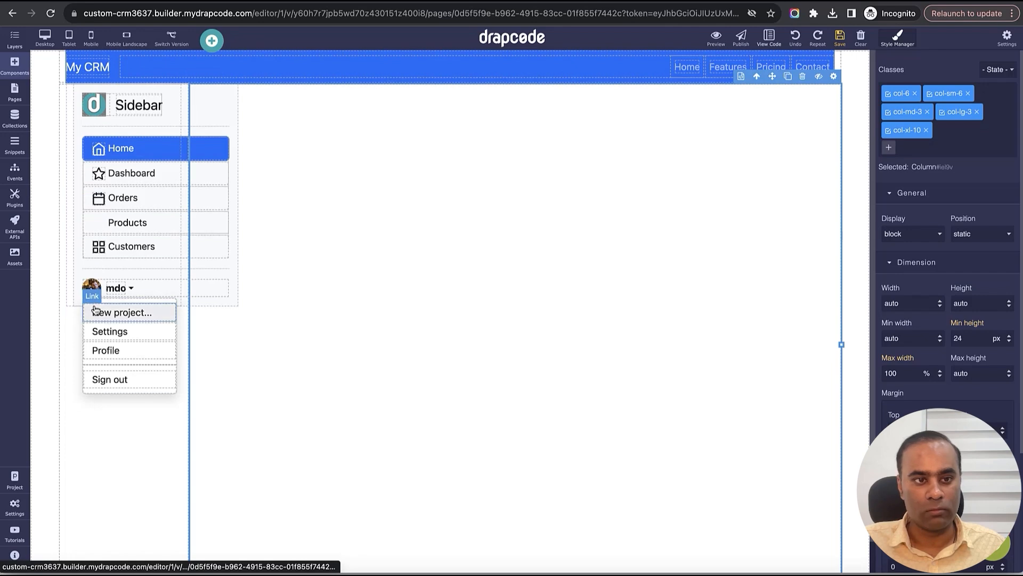
left_click(68, 301)
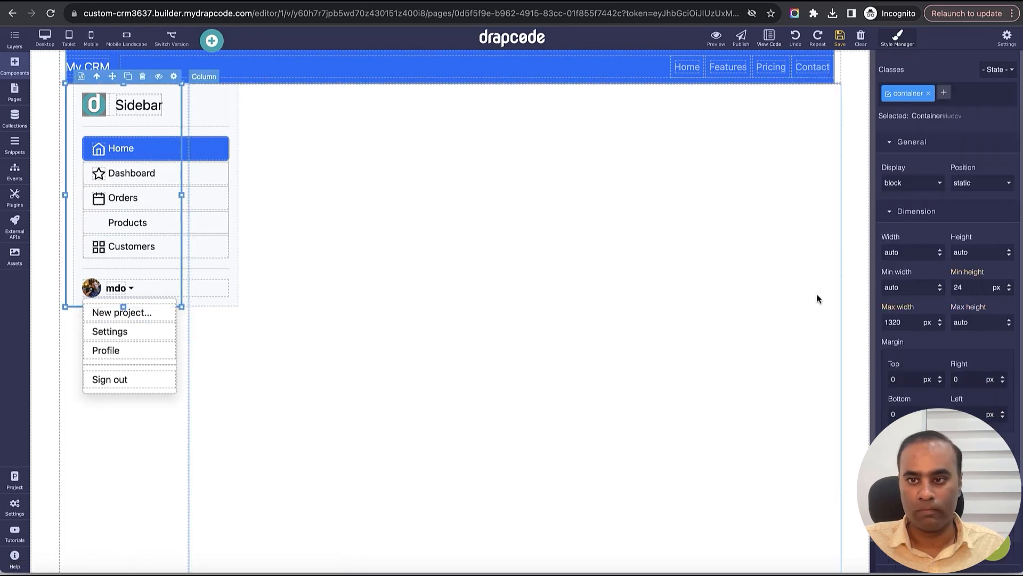
left_click(982, 254)
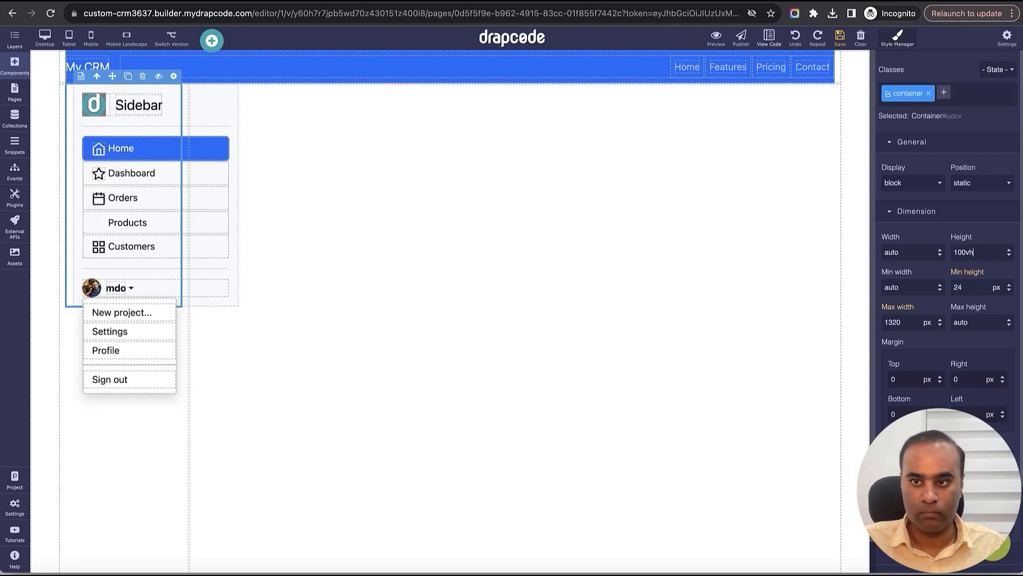
key("Return")
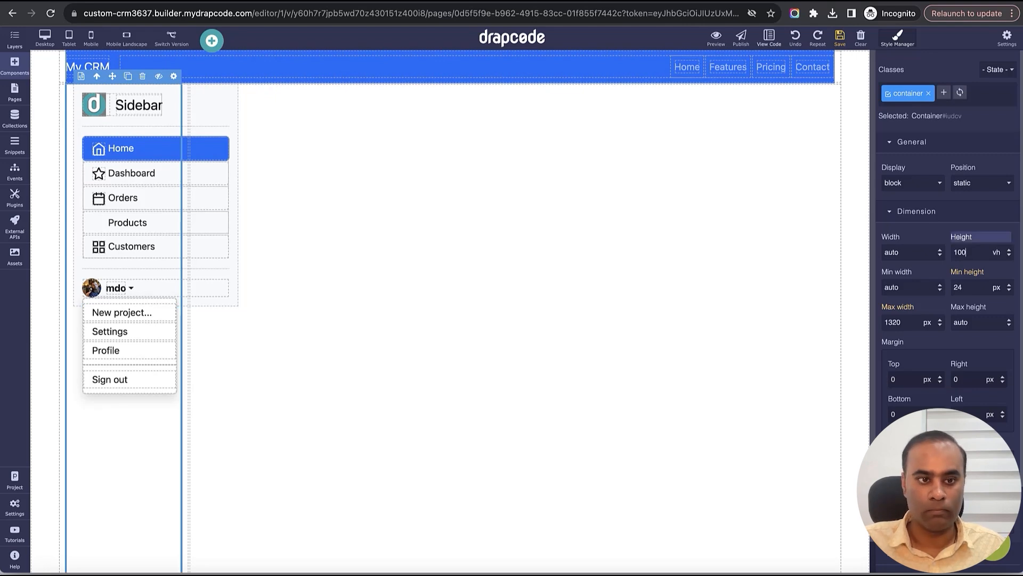
left_click(76, 299)
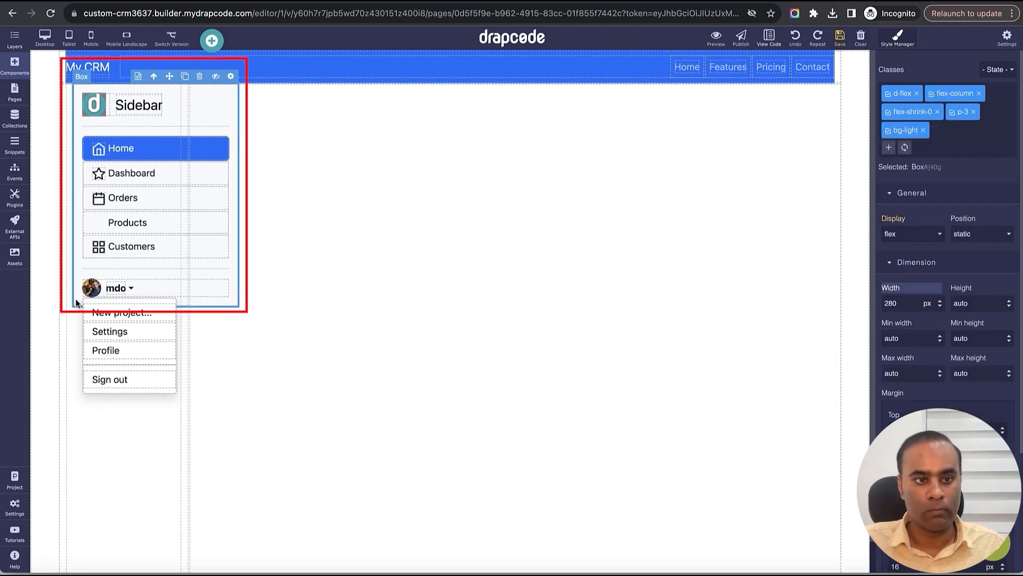
left_click(975, 308)
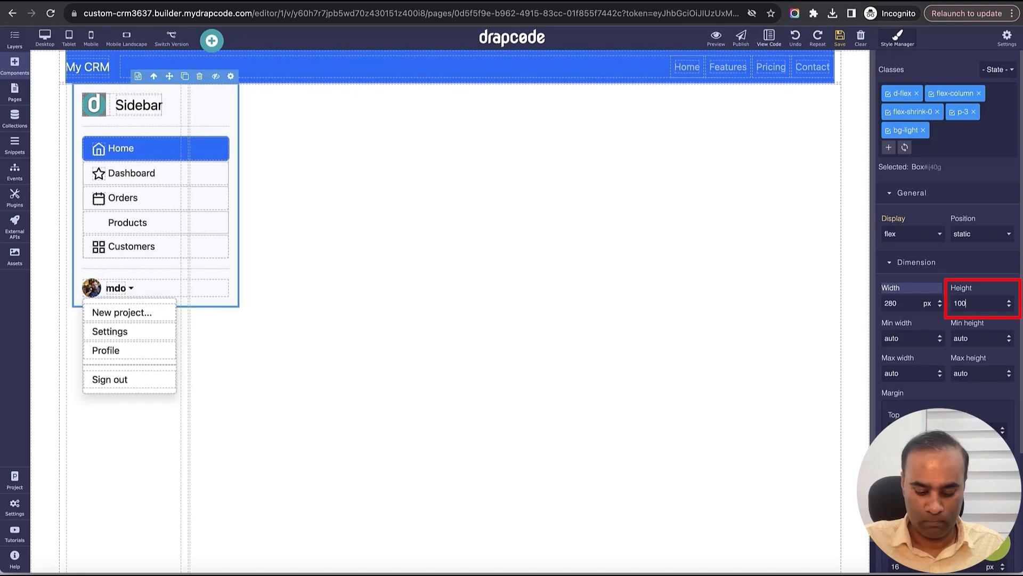
type("100%")
key("Return")
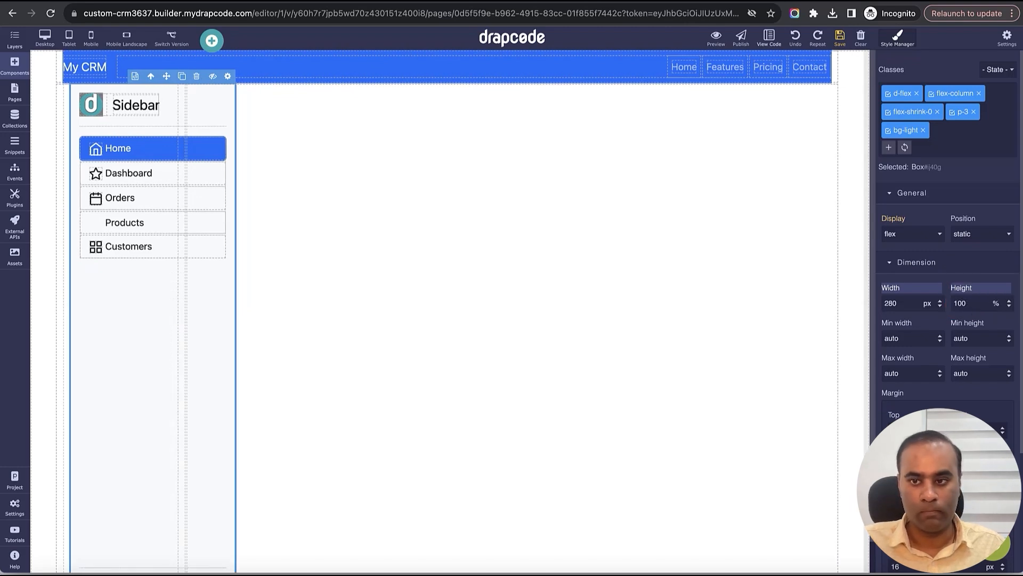
- Save the page, set the sidebar box width to auto, and save again
left_click(840, 37)
scroll(696, 260, "down", 2)
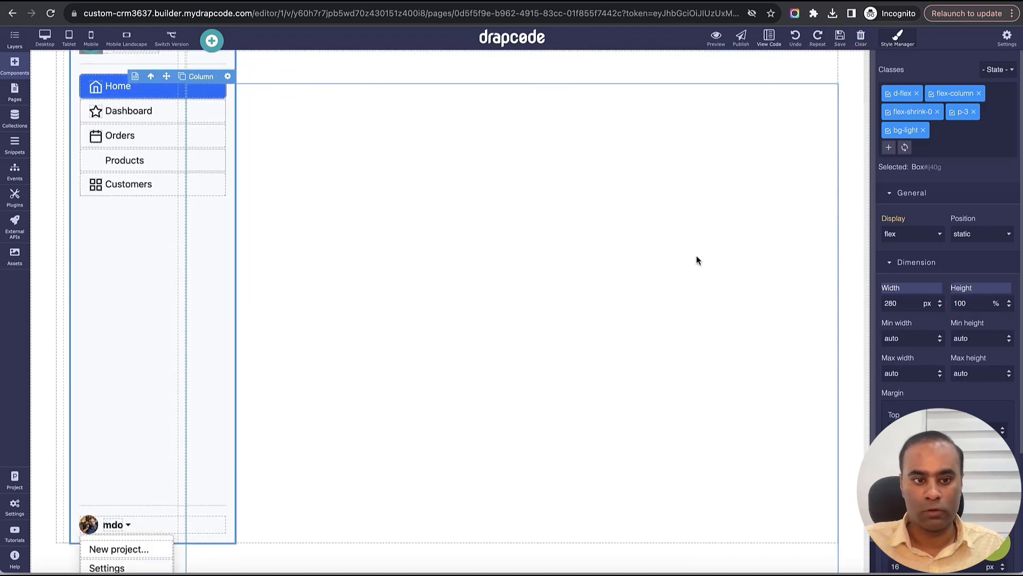
scroll(696, 260, "up", 2)
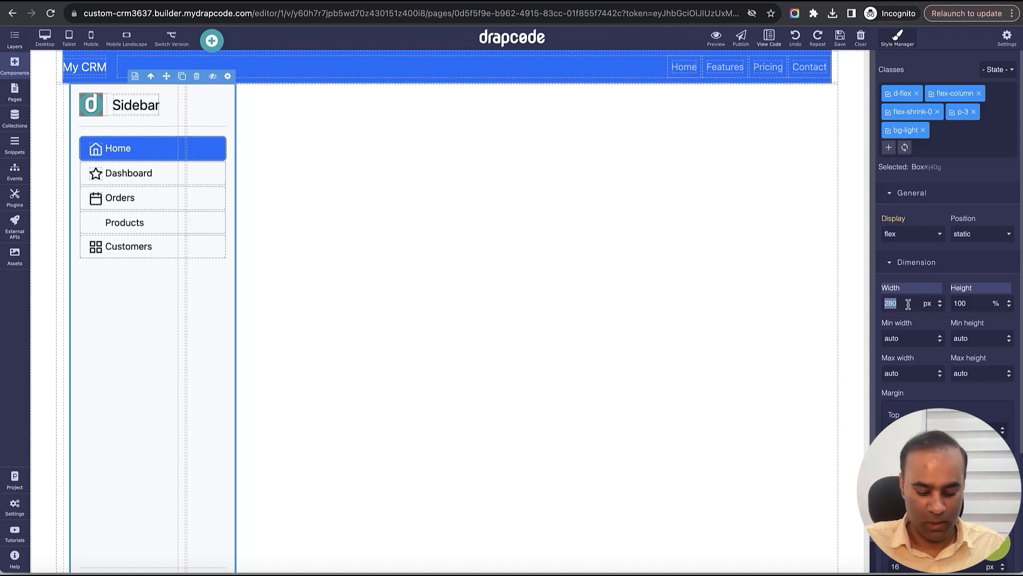
key("Return")
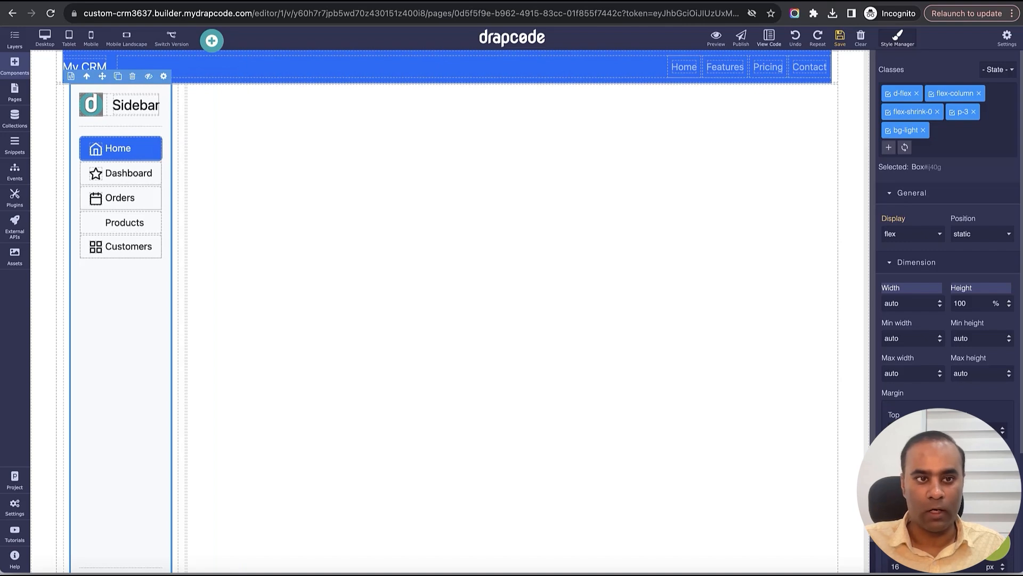
left_click(840, 40)
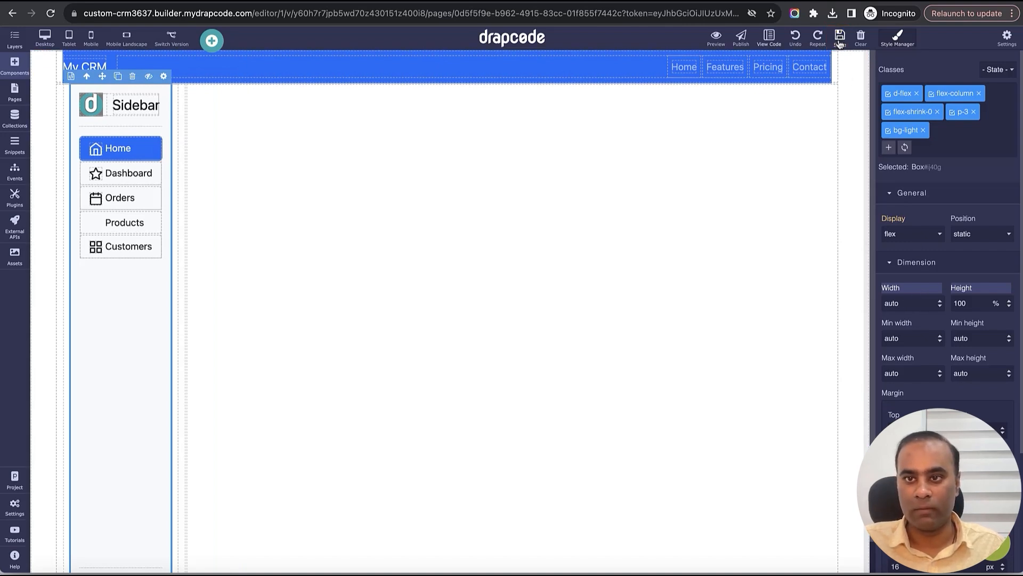
left_click(178, 287)
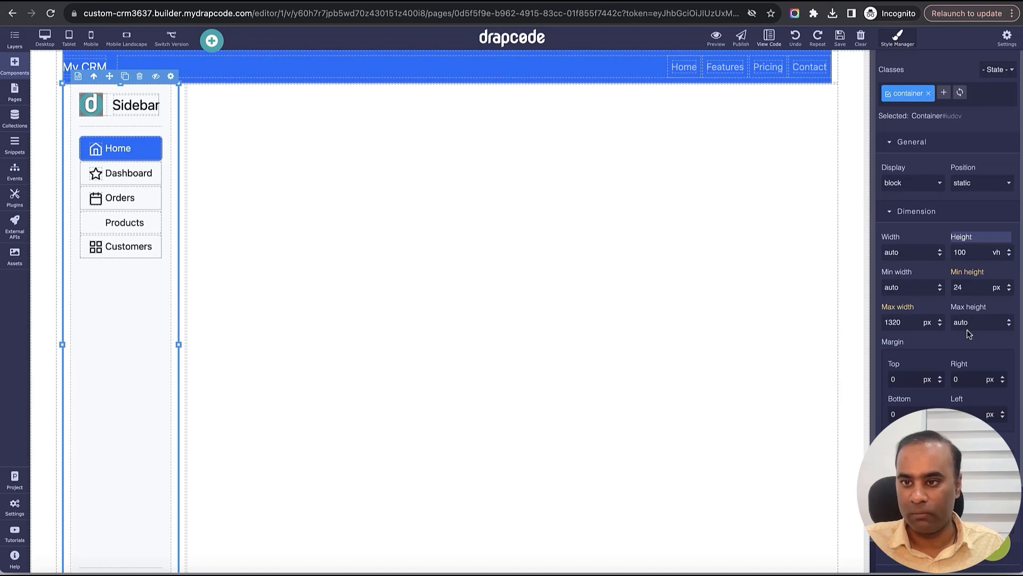
- Set the sidebar container's right and left padding to 0
scroll(907, 326, "down", 1)
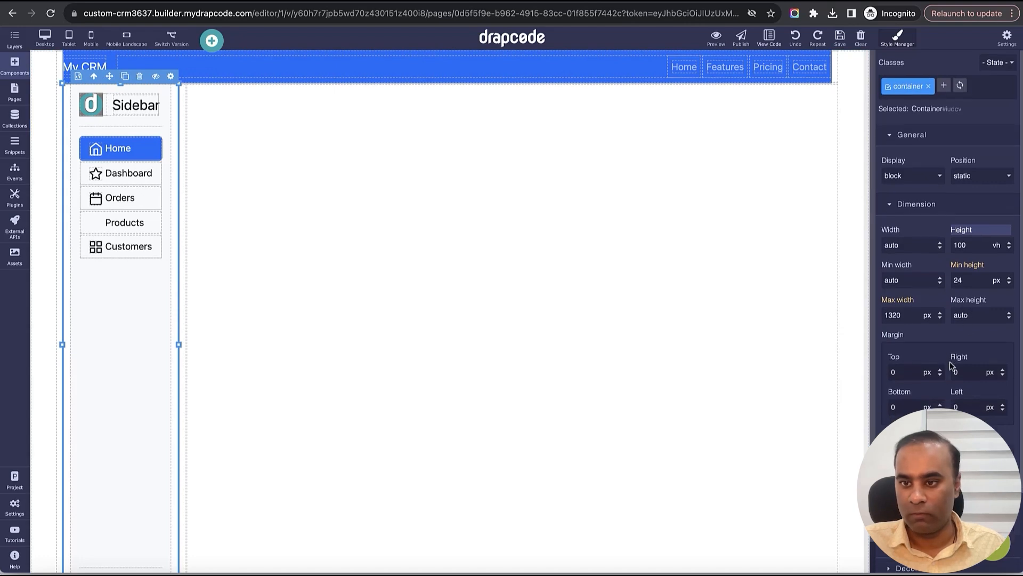
left_click(165, 127)
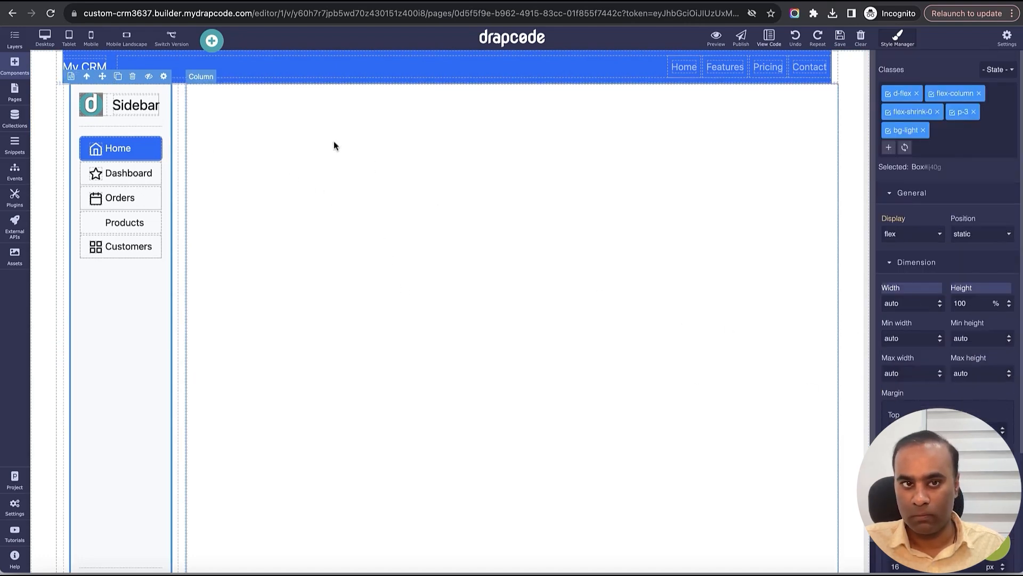
left_click(87, 79)
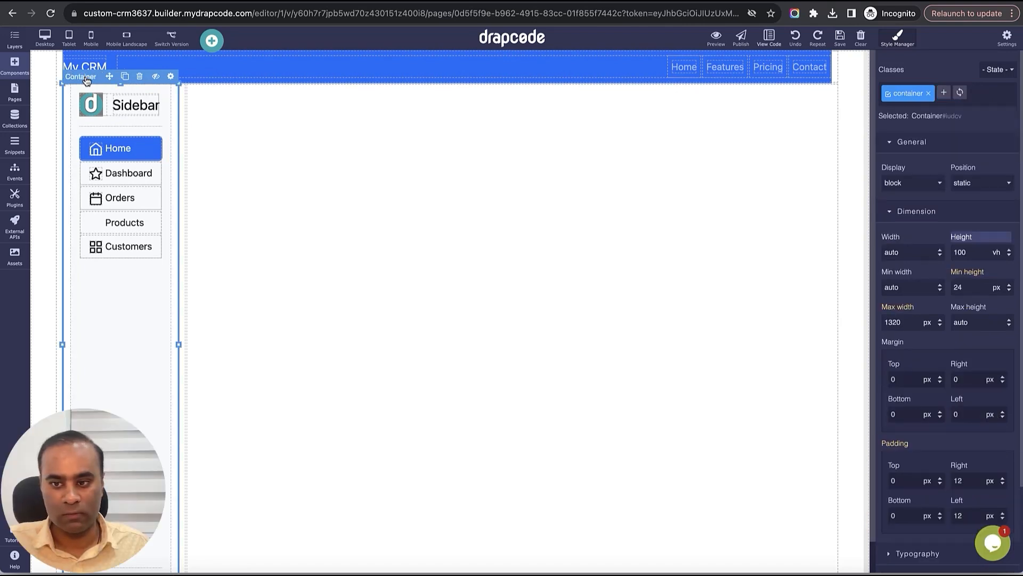
scroll(982, 472, "down", 1)
scroll(982, 473, "down", 3)
double_click(972, 392)
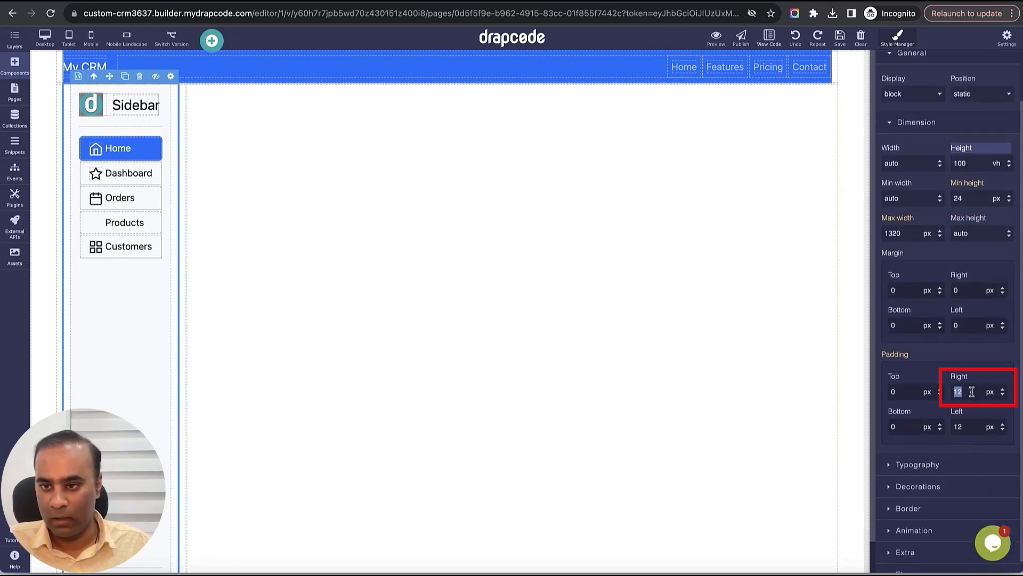
type("0")
double_click(980, 428)
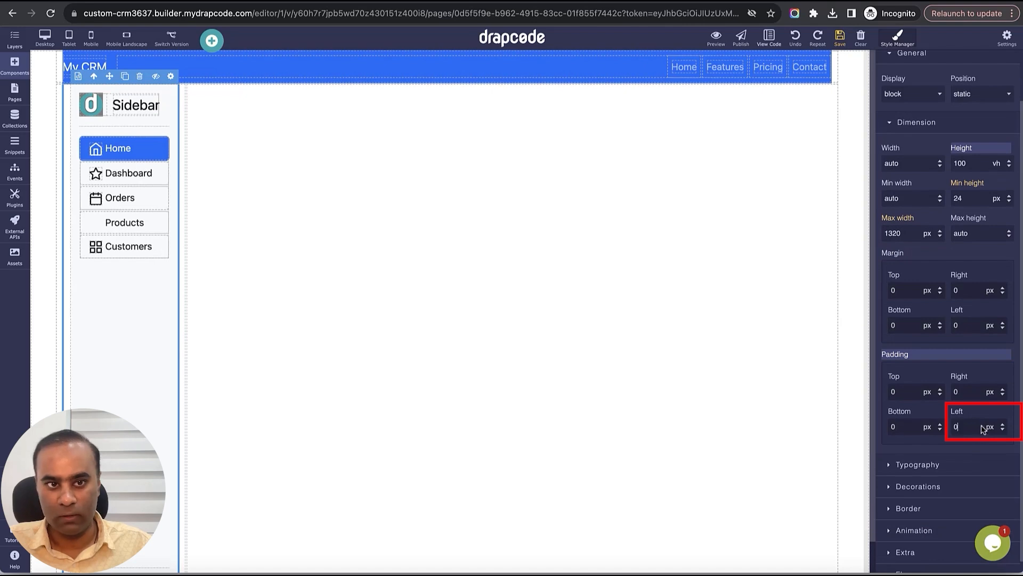
left_click(981, 412)
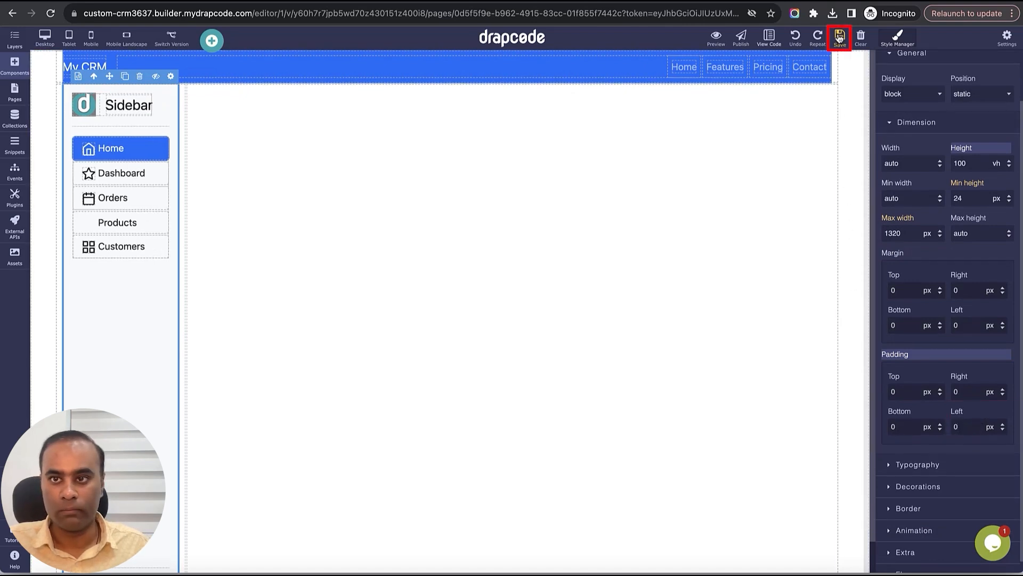
- Zero the sidebar column's right and left padding and save
left_click(181, 203)
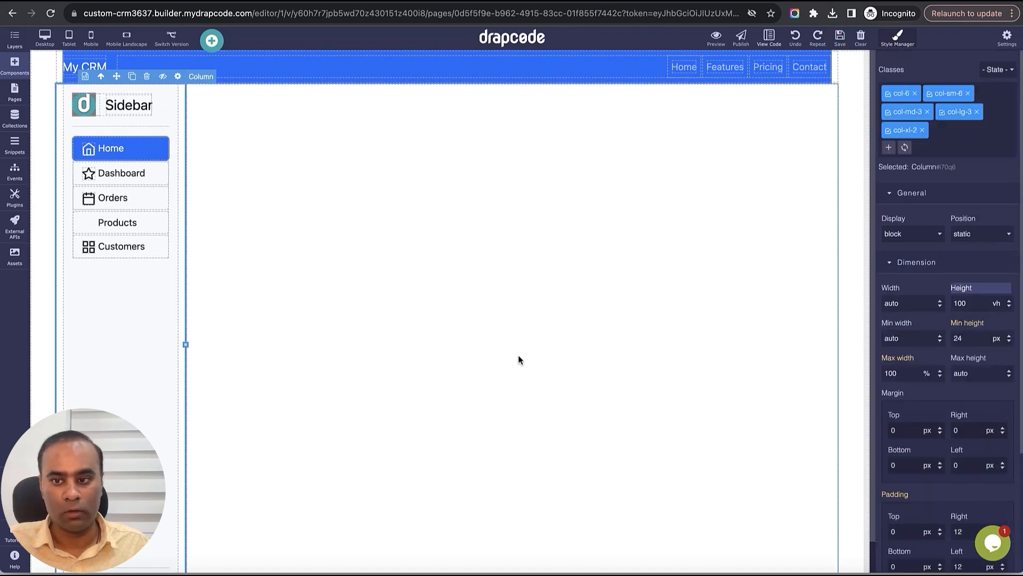
scroll(969, 444, "down", 3)
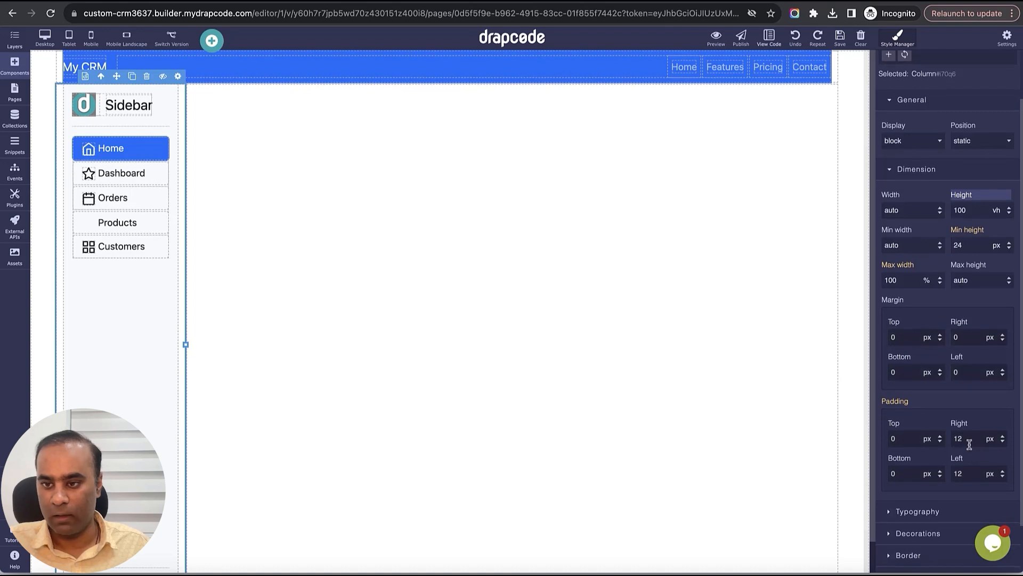
double_click(969, 444)
left_click(975, 471)
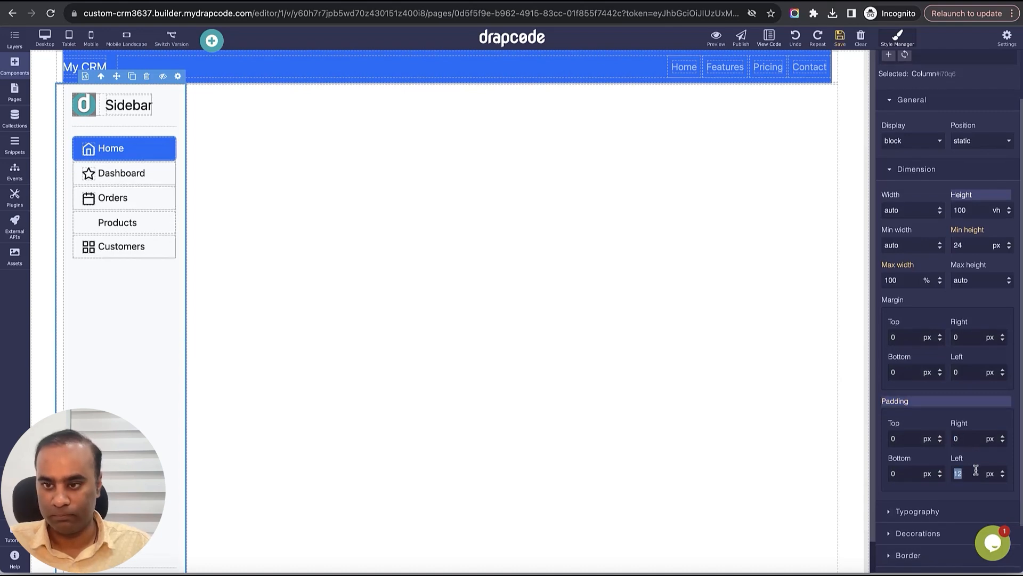
left_click(978, 459)
left_click(841, 41)
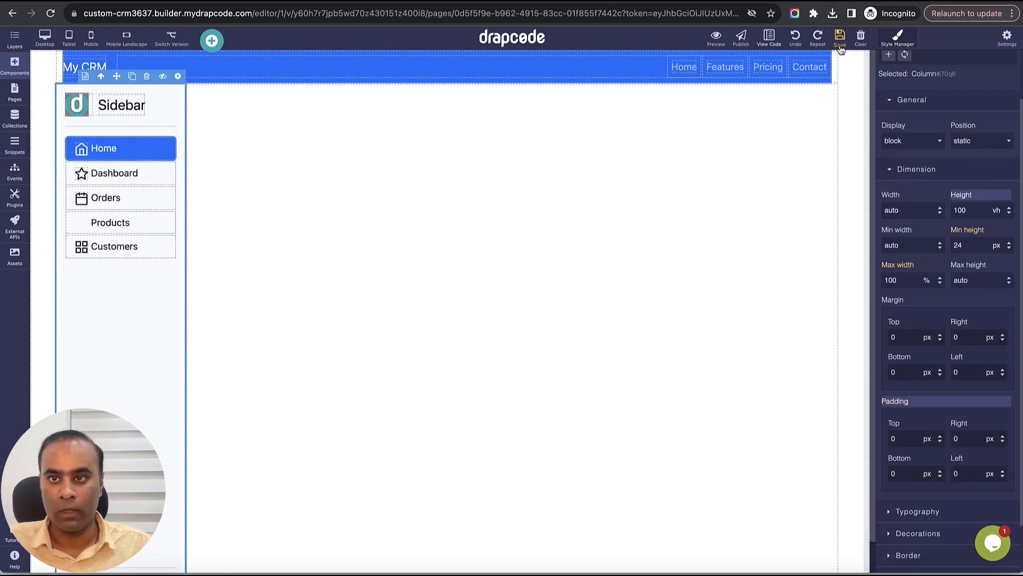
- Set the header's full-width column side padding to 0 and save
left_click(833, 73)
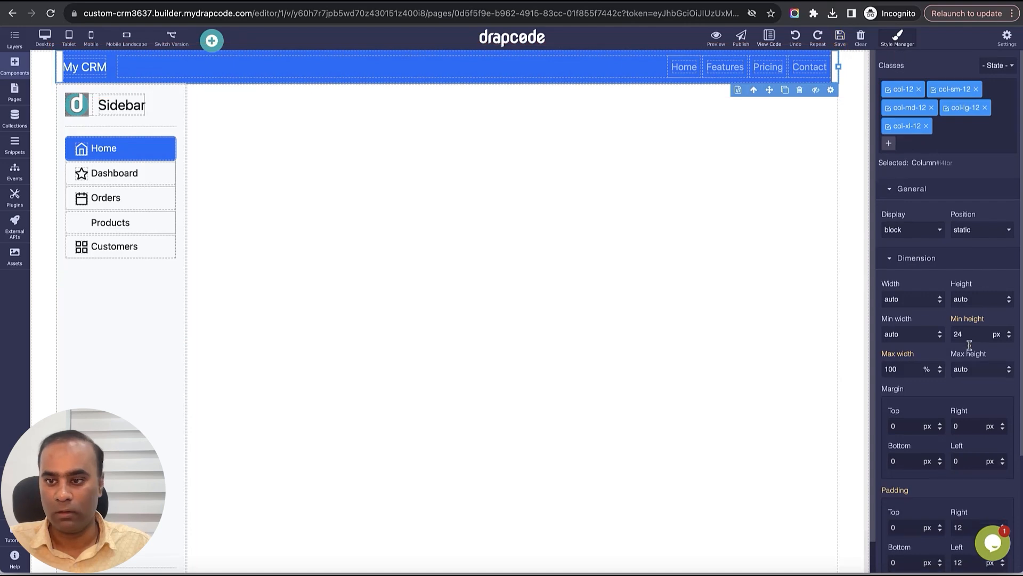
scroll(977, 378, "down", 2)
scroll(976, 377, "down", 1)
type("0")
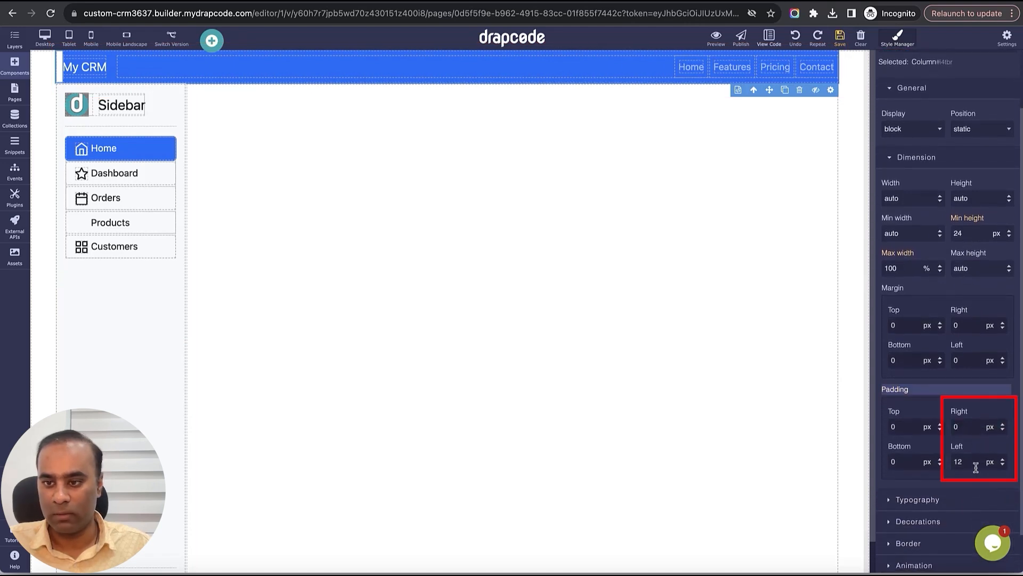
type("0")
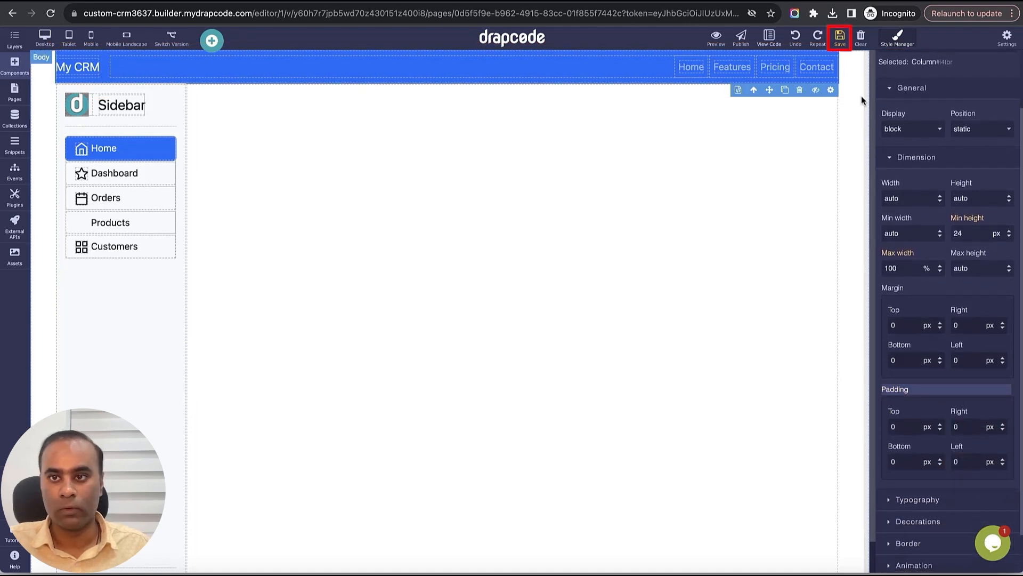
left_click(840, 39)
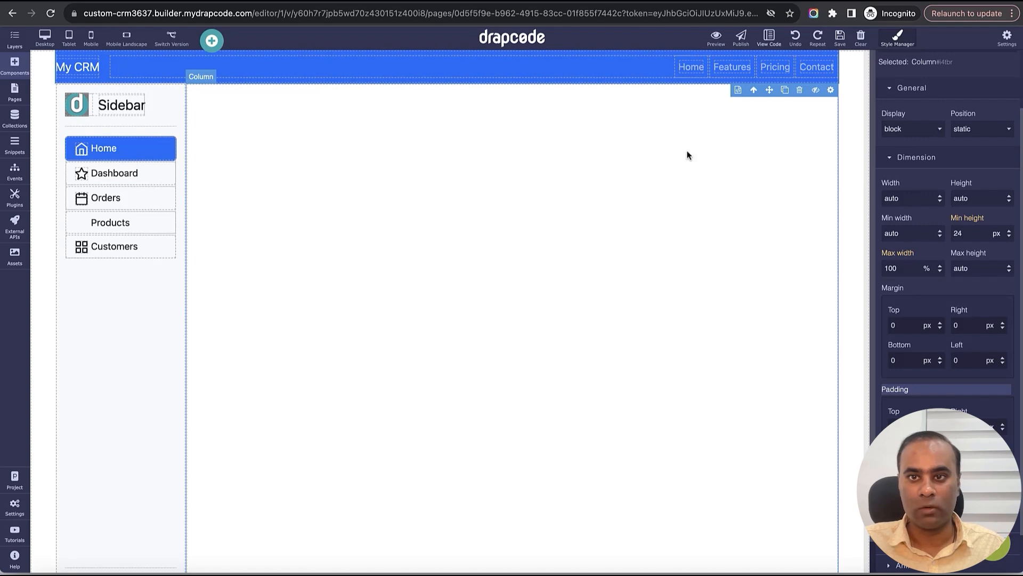
- In Dashboard page settings, grant access to Organization Admin and Organization Employee roles, drop Secured, and update
left_click(14, 91)
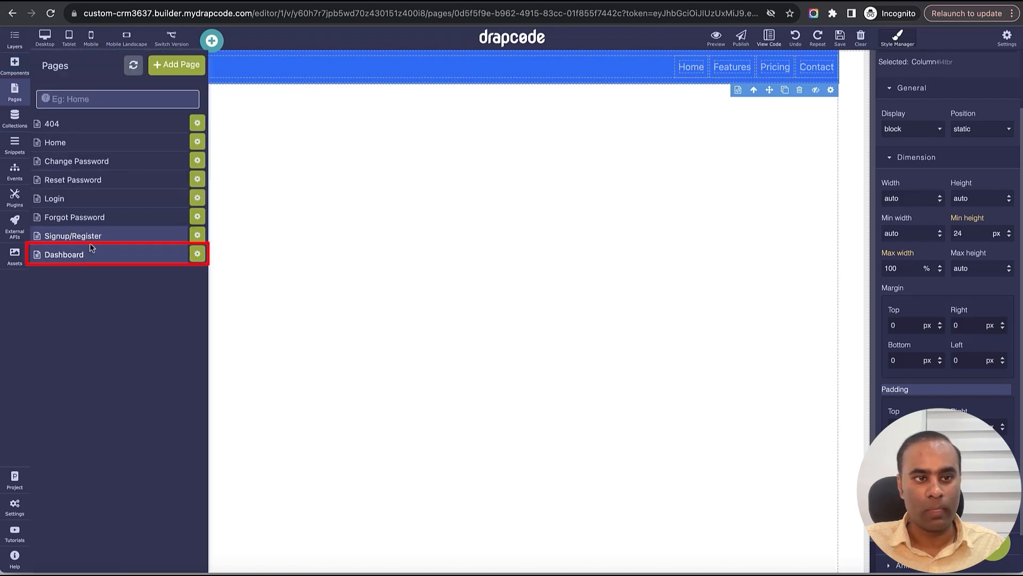
left_click(197, 253)
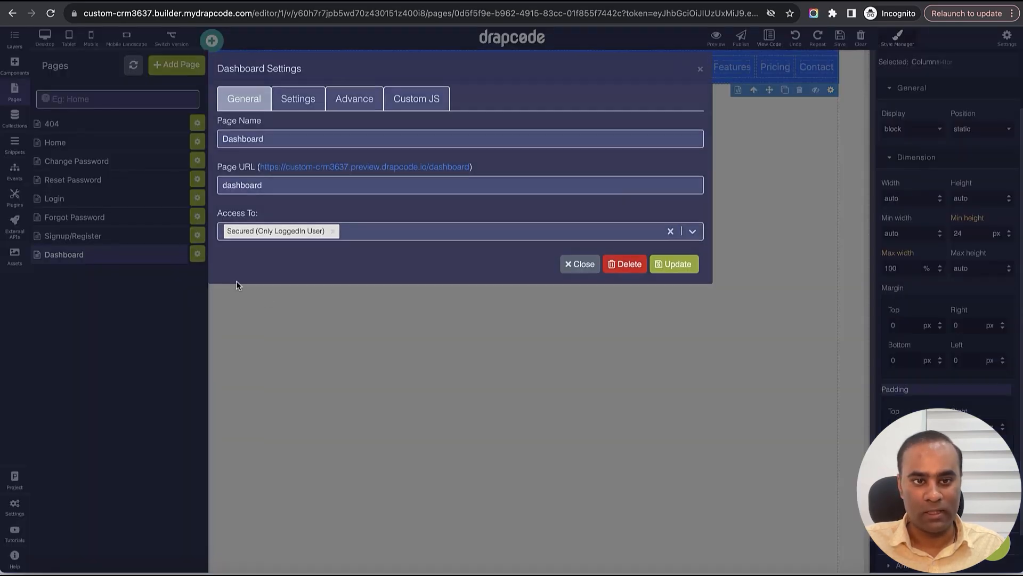
left_click(379, 240)
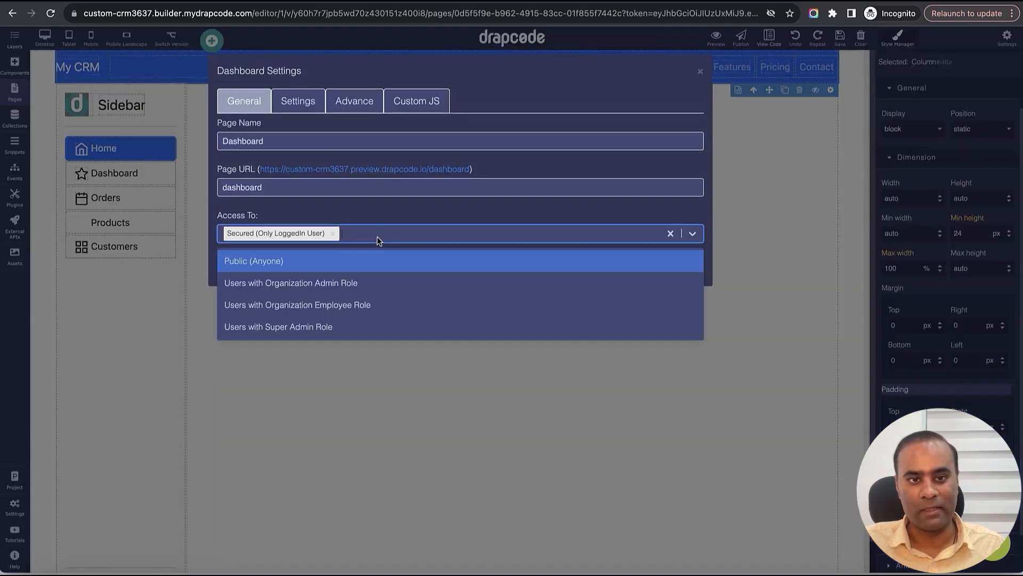
left_click(376, 283)
left_click(507, 236)
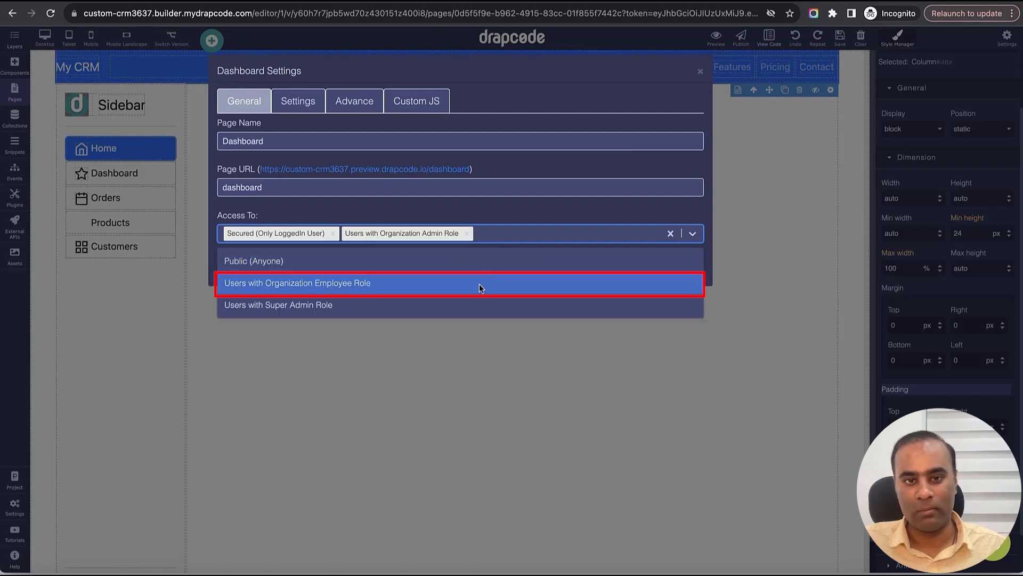
left_click(469, 282)
left_click(333, 233)
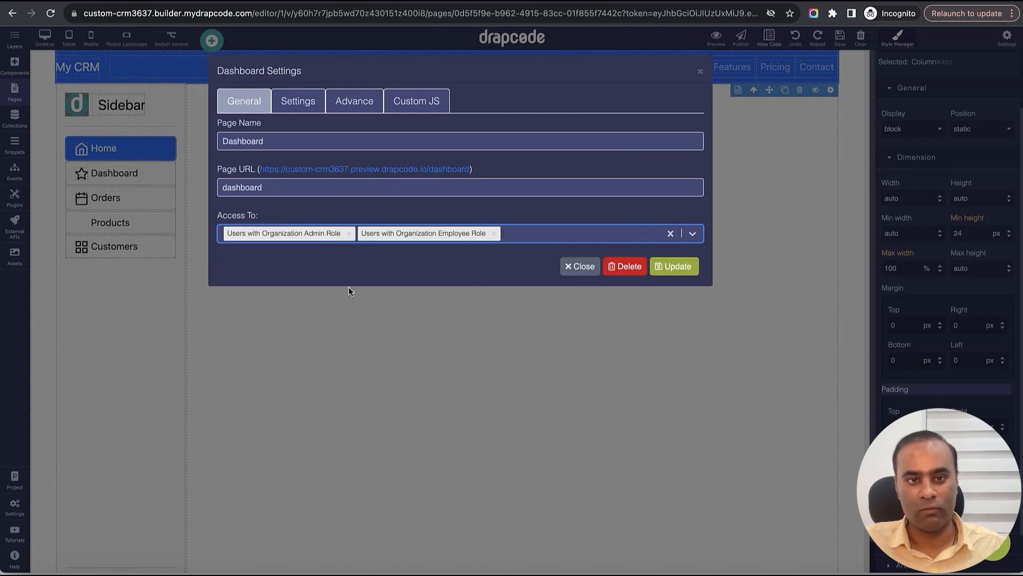
left_click(673, 268)
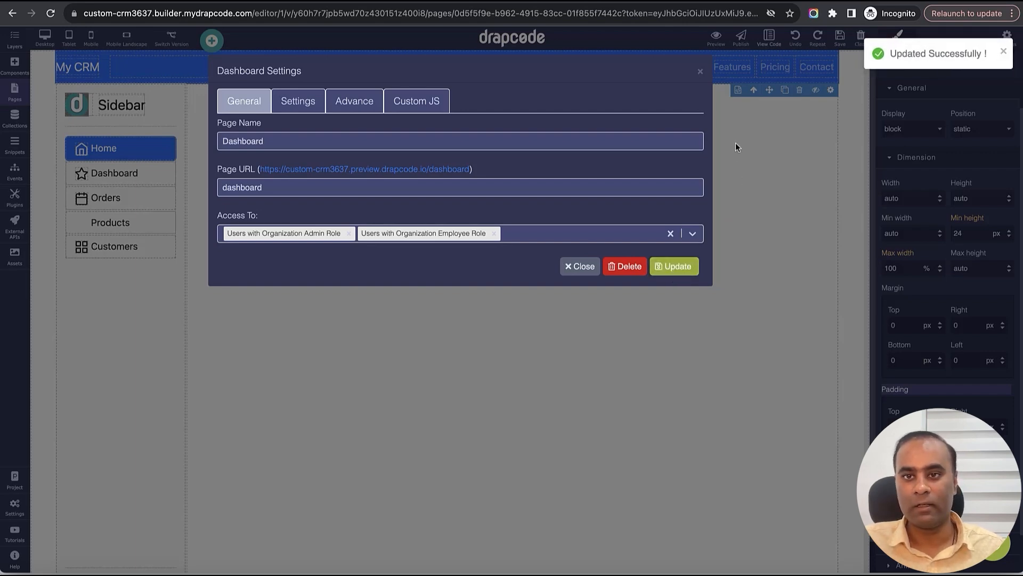
left_click(701, 74)
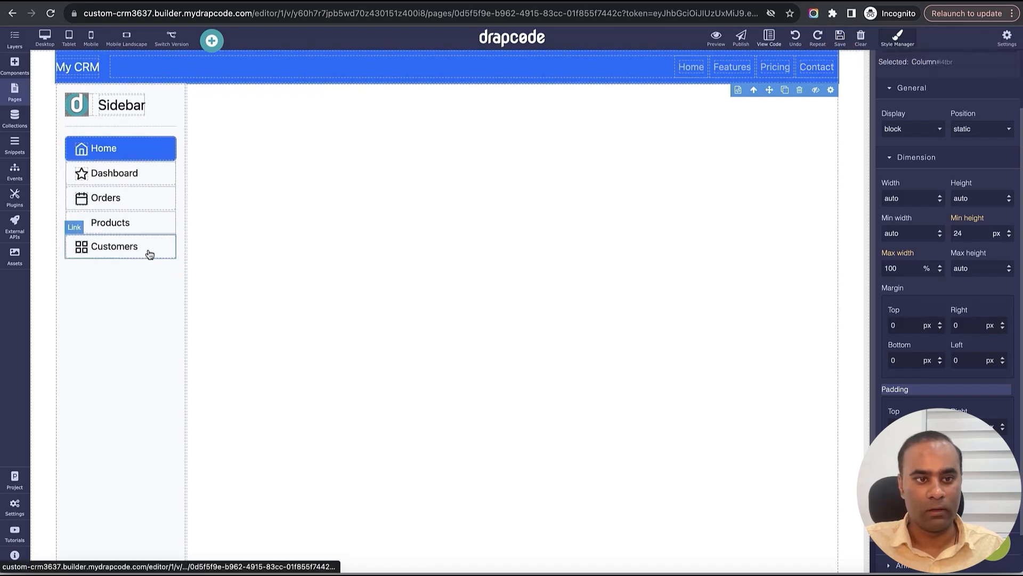
- Rename the Orders link to Leads and the Products and Customers links to Deals
left_click(129, 174)
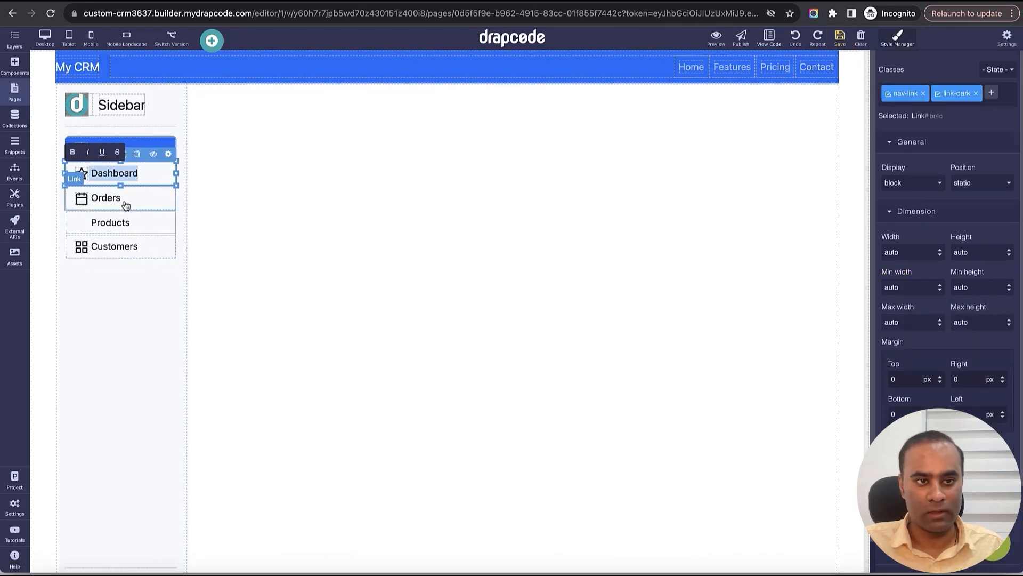
left_click(116, 198)
double_click(116, 198)
type("Lead")
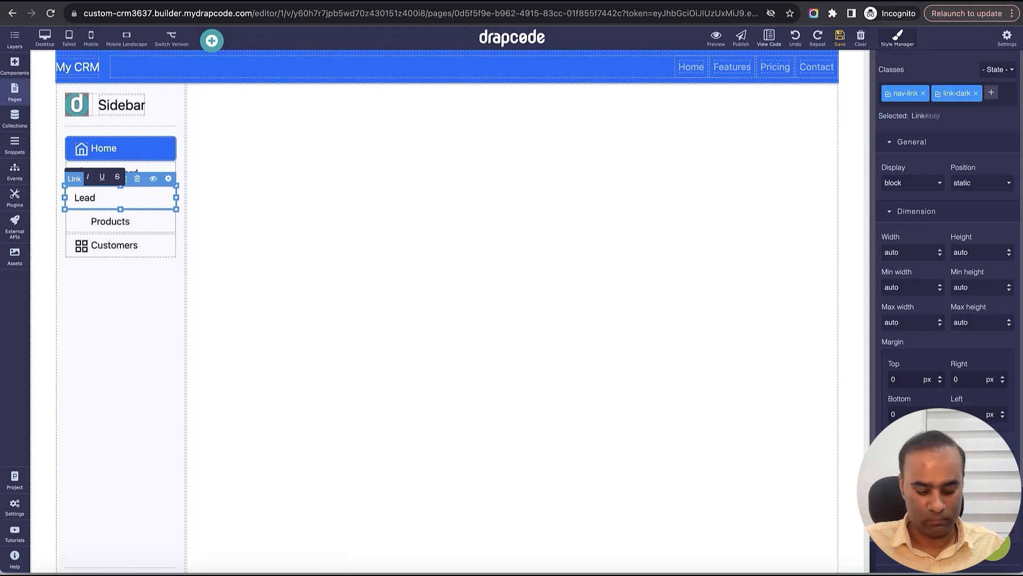
key("ctrl+z")
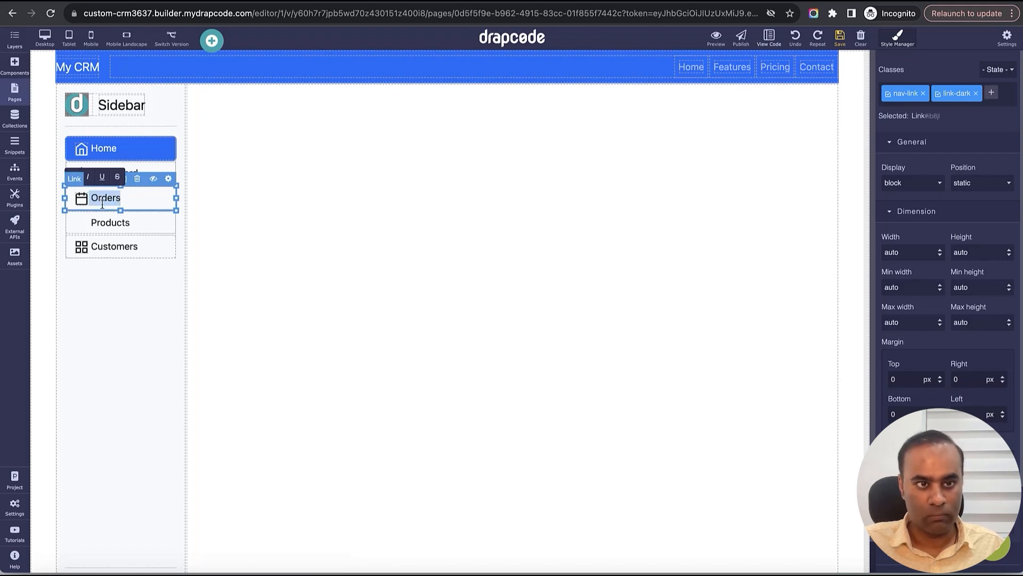
double_click(105, 199)
type("Leads")
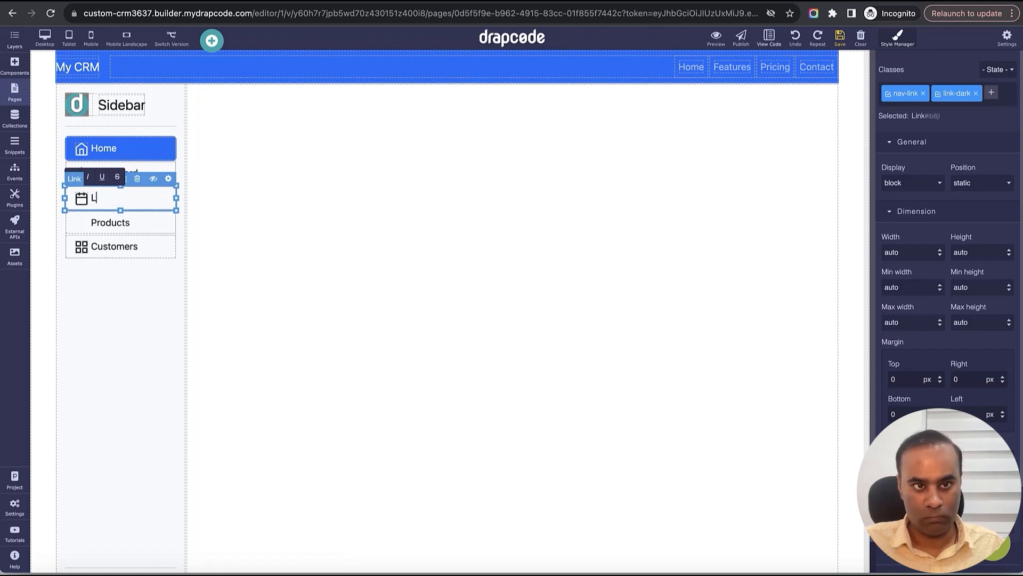
double_click(110, 222)
type("Deals")
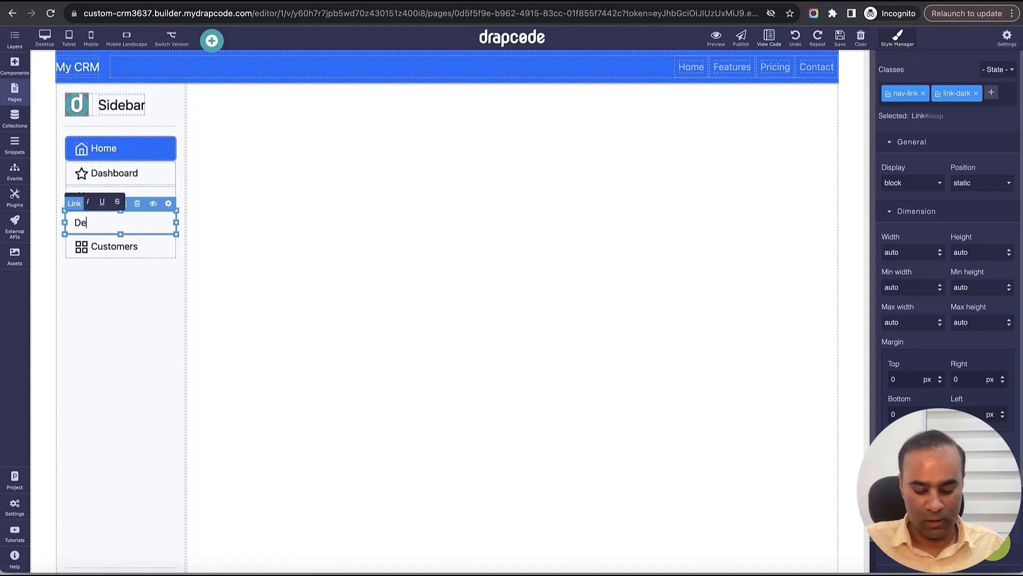
left_click(123, 245)
double_click(124, 245)
type("Deals")
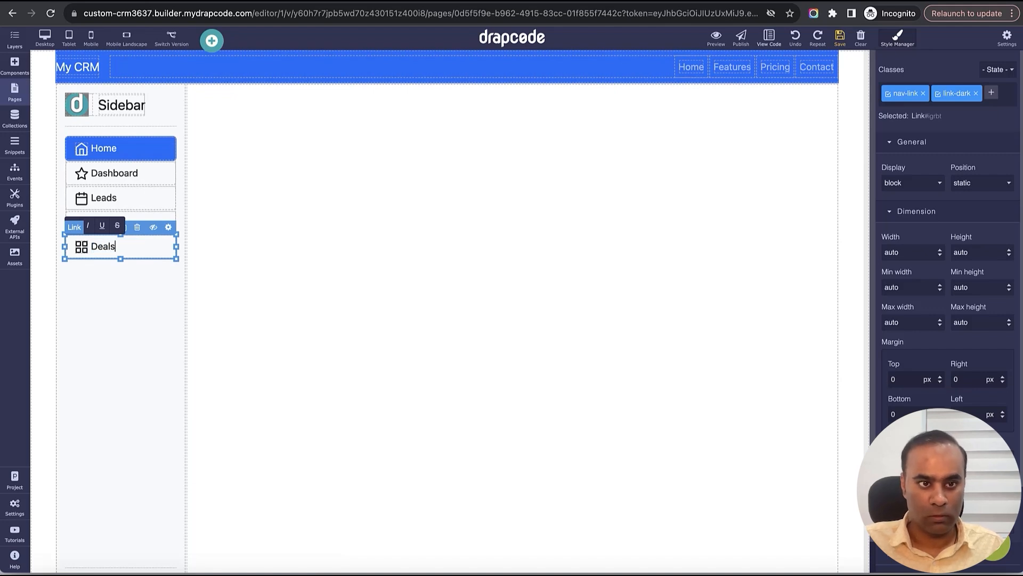
left_click(139, 288)
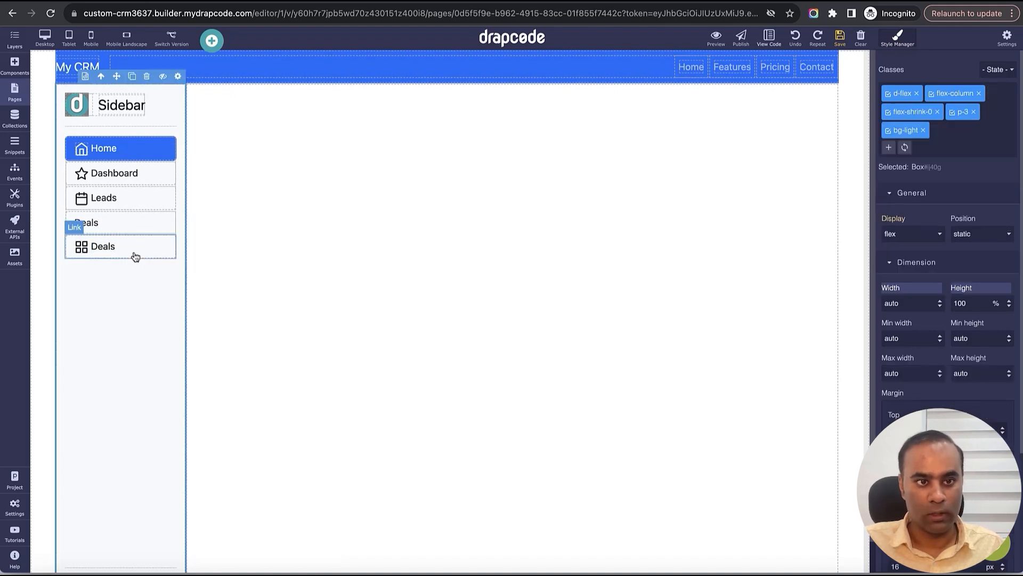
- Delete the duplicate Deals link and add a Profile link cloned from Deals
left_click(135, 252)
left_click(140, 221)
left_click(137, 203)
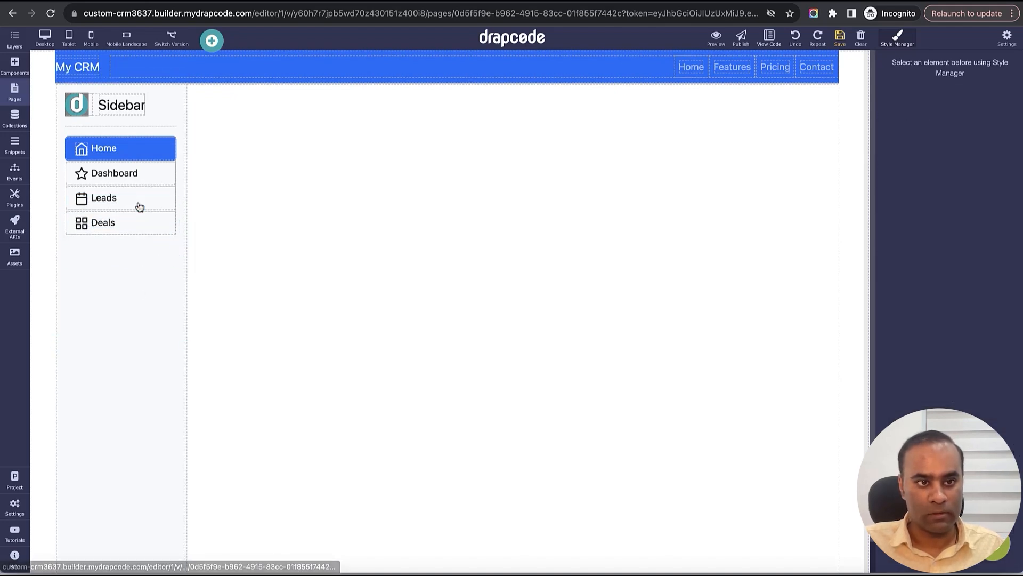
left_click(139, 223)
left_click(91, 203)
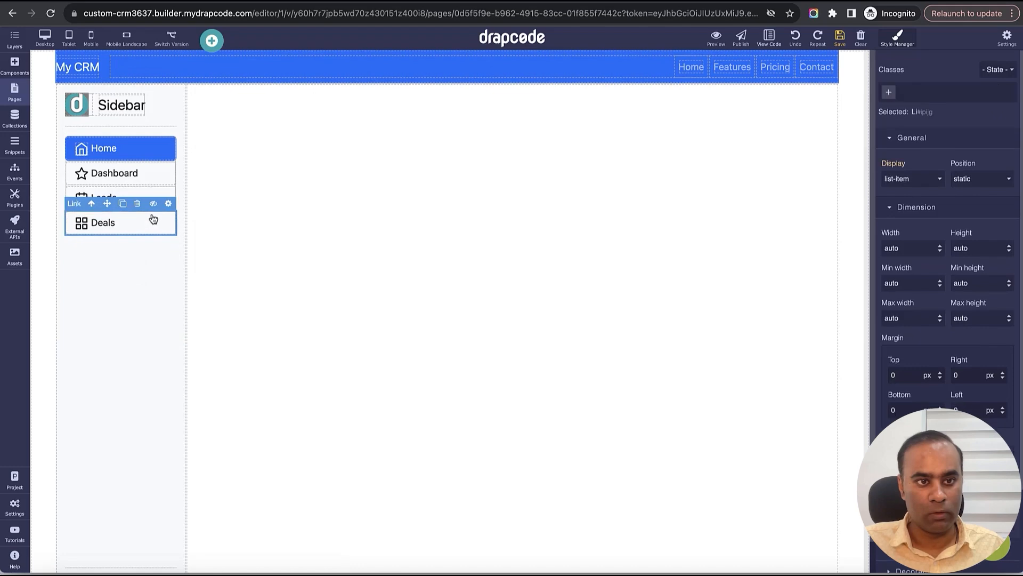
left_click(123, 205)
left_click(103, 248)
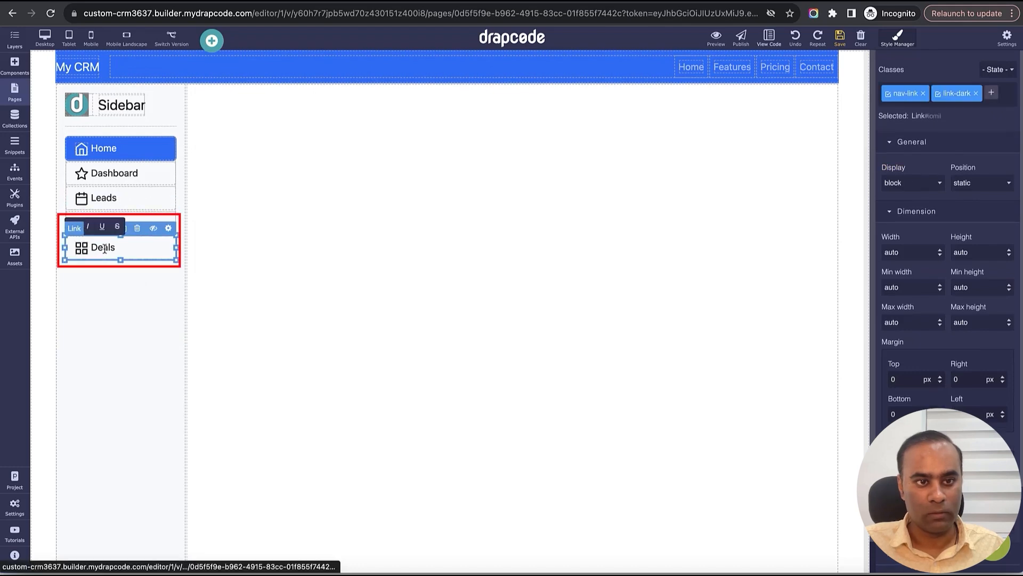
double_click(105, 247)
type("L")
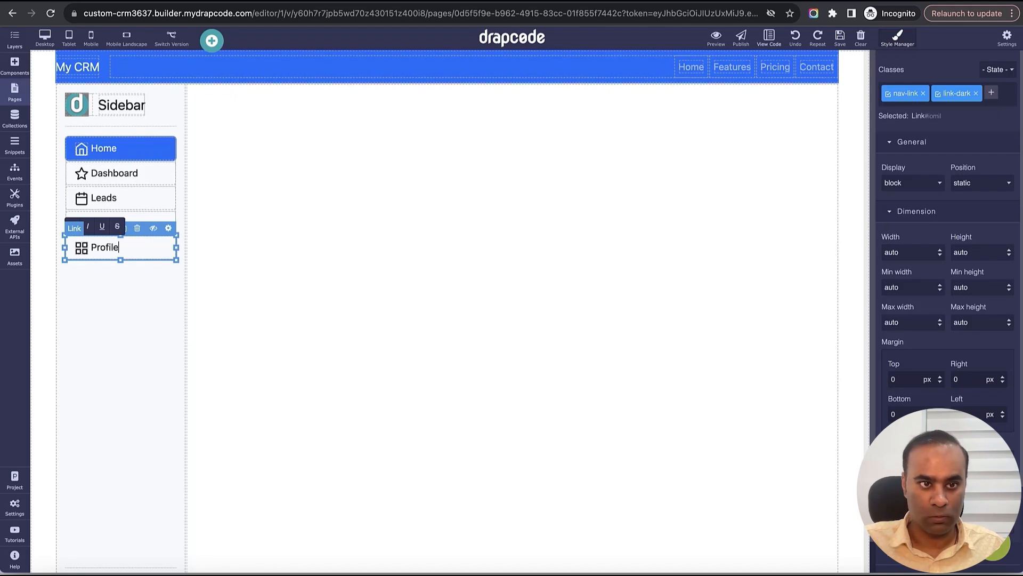
left_click(107, 288)
- Clone the Profile item into a Logout link and save the page
left_click(107, 247)
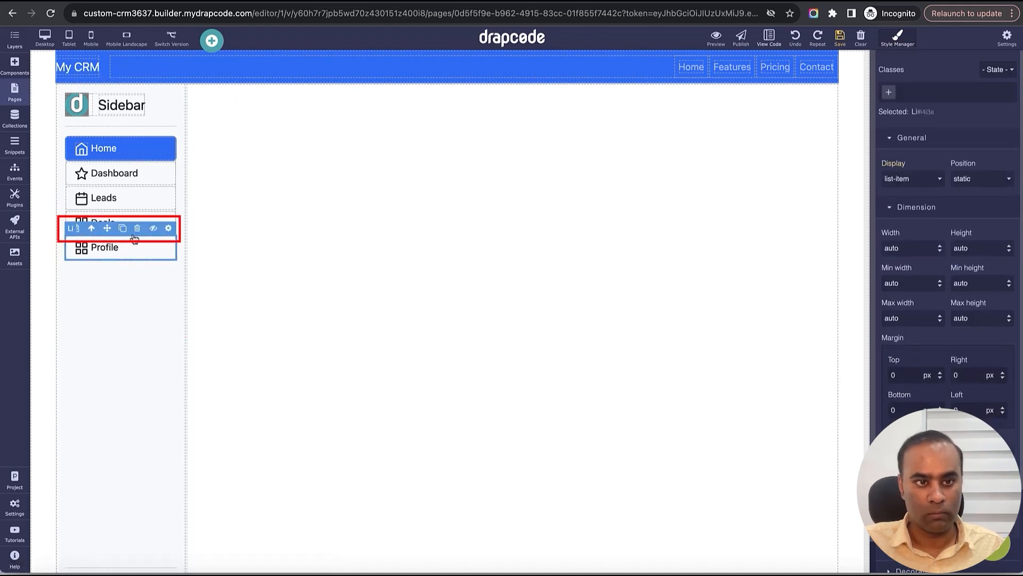
left_click(122, 229)
double_click(110, 269)
double_click(109, 269)
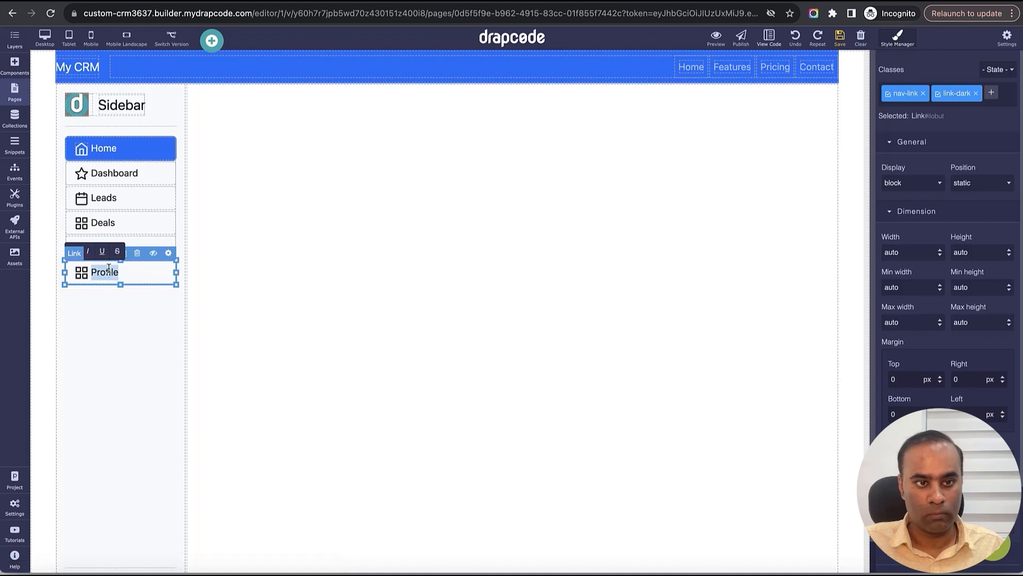
type("Logout")
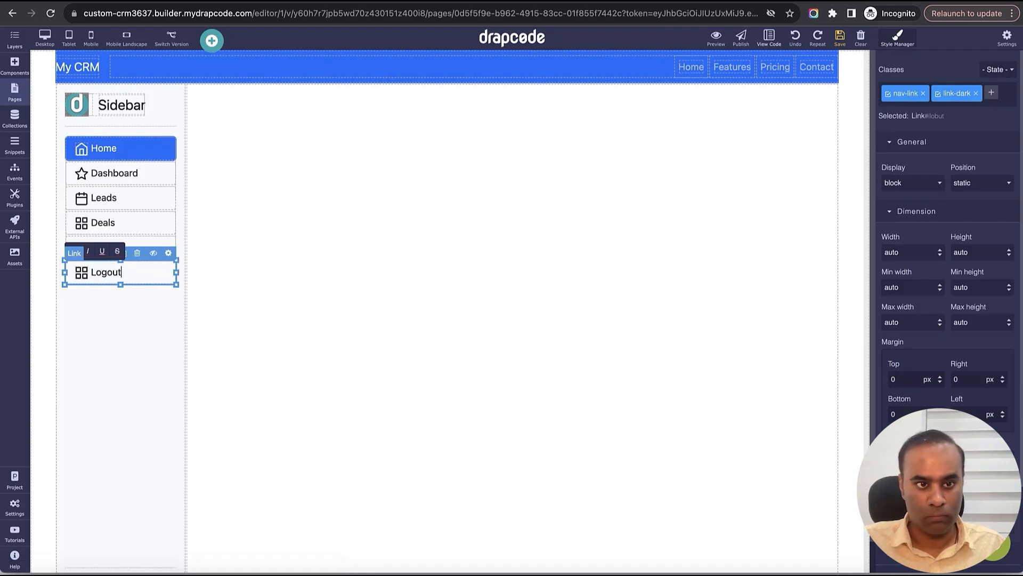
left_click(116, 322)
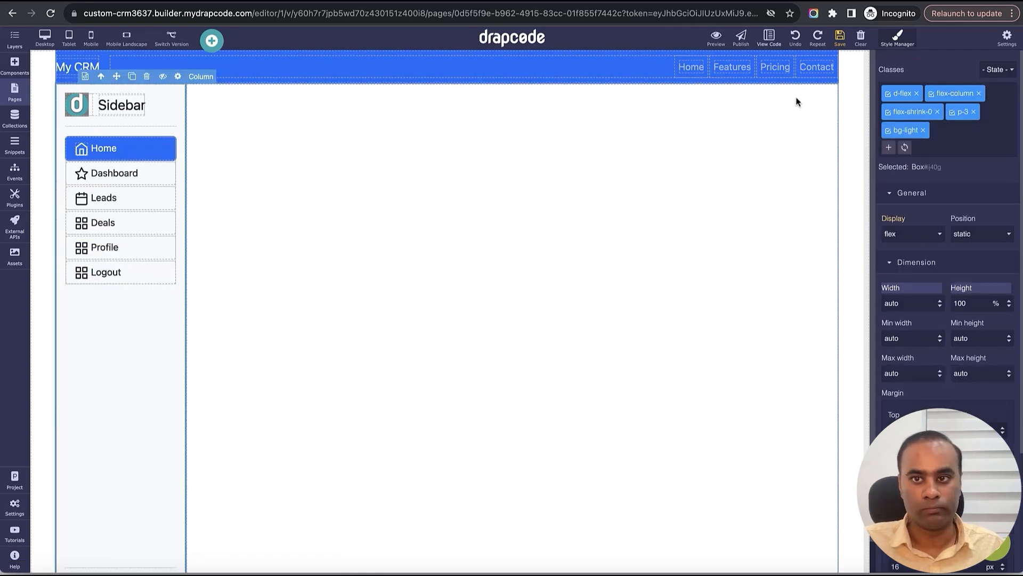
left_click(840, 38)
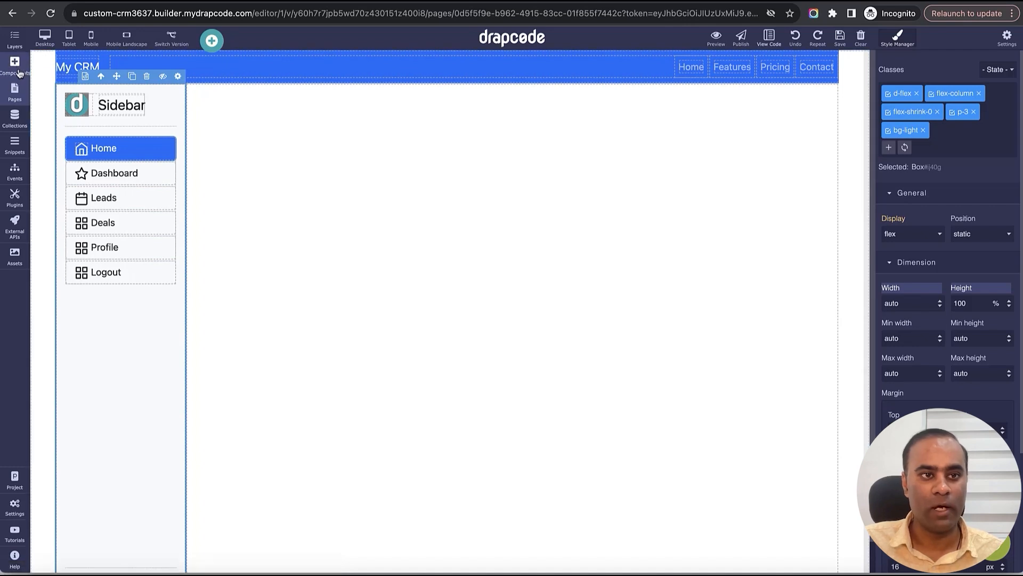
left_click(86, 77)
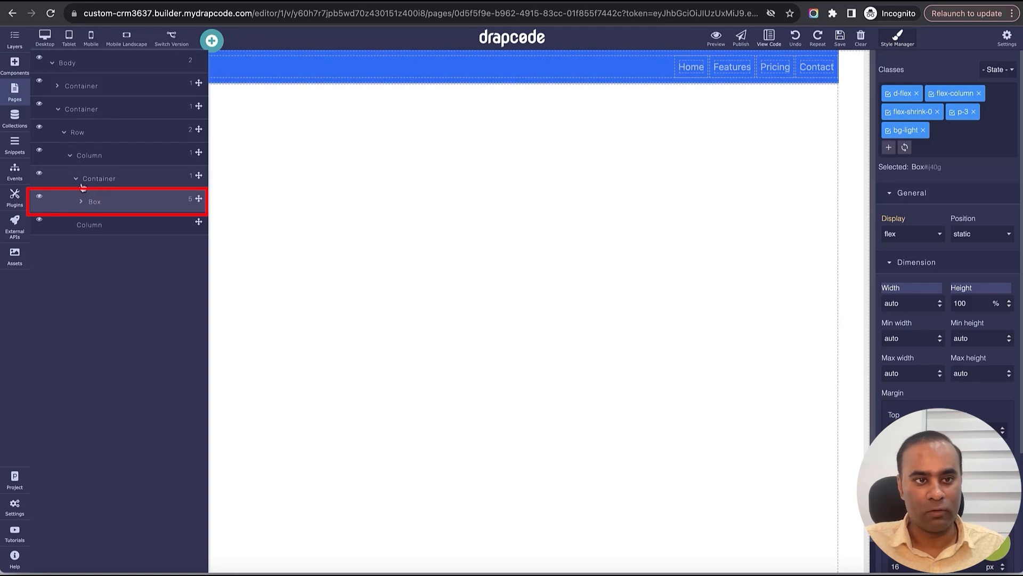
left_click(81, 202)
left_click(81, 202)
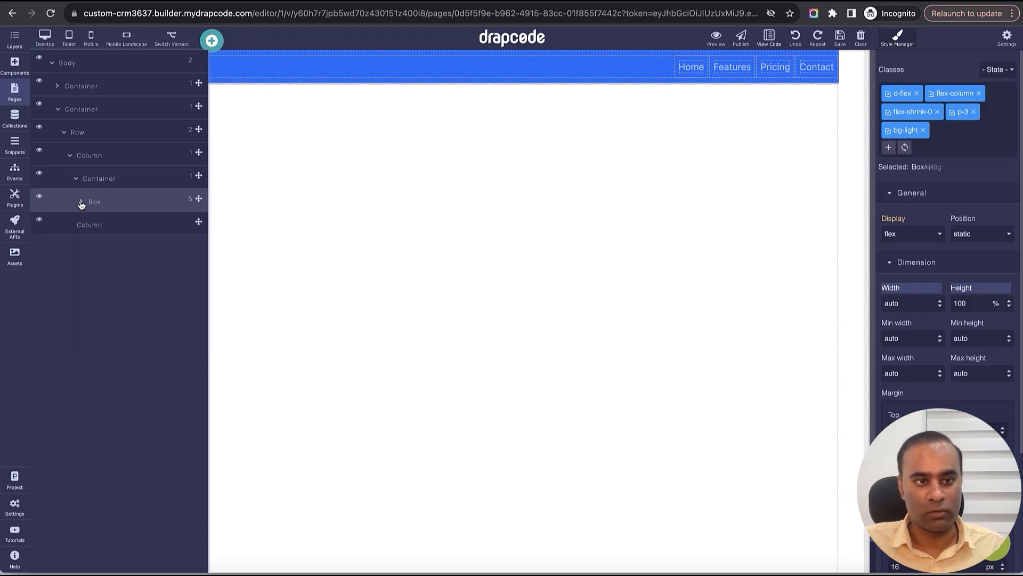
left_click(39, 197)
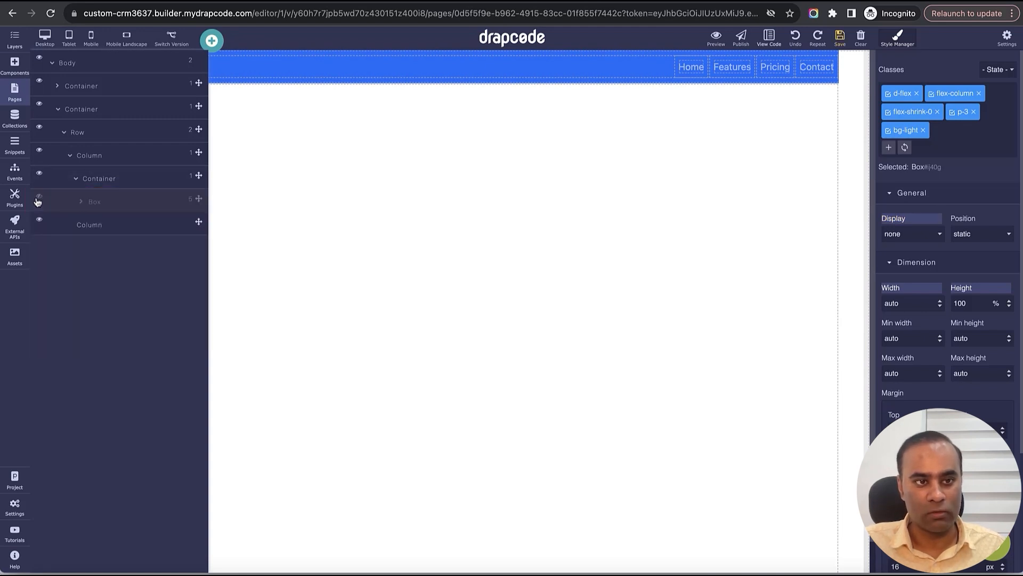
left_click(14, 47)
left_click(14, 47)
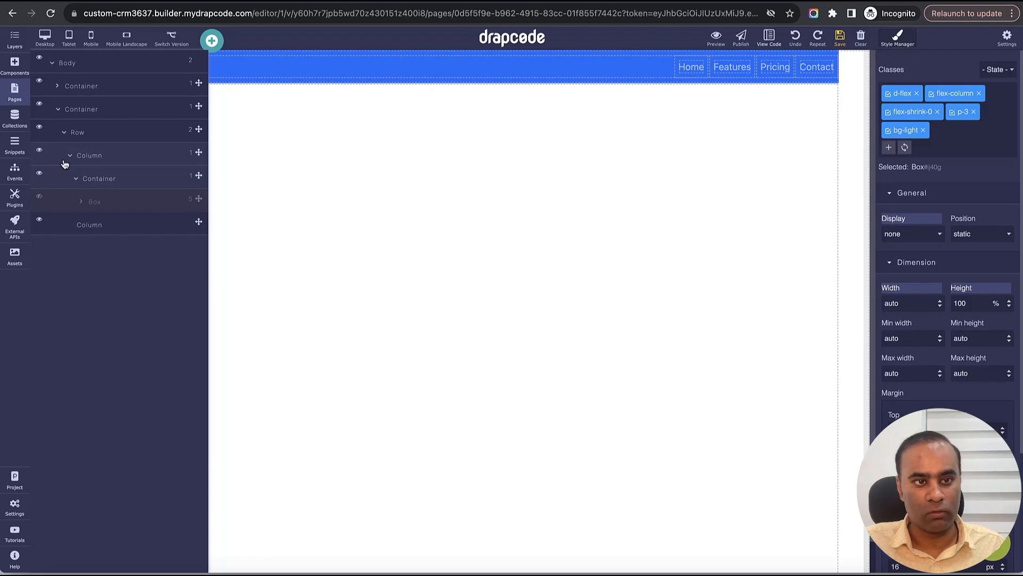
left_click(39, 197)
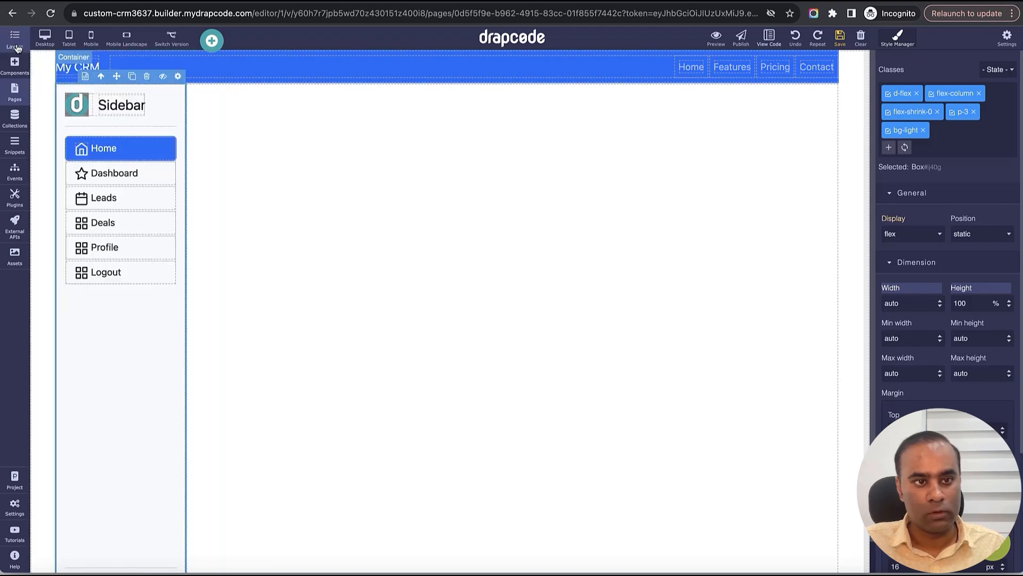
left_click(100, 77)
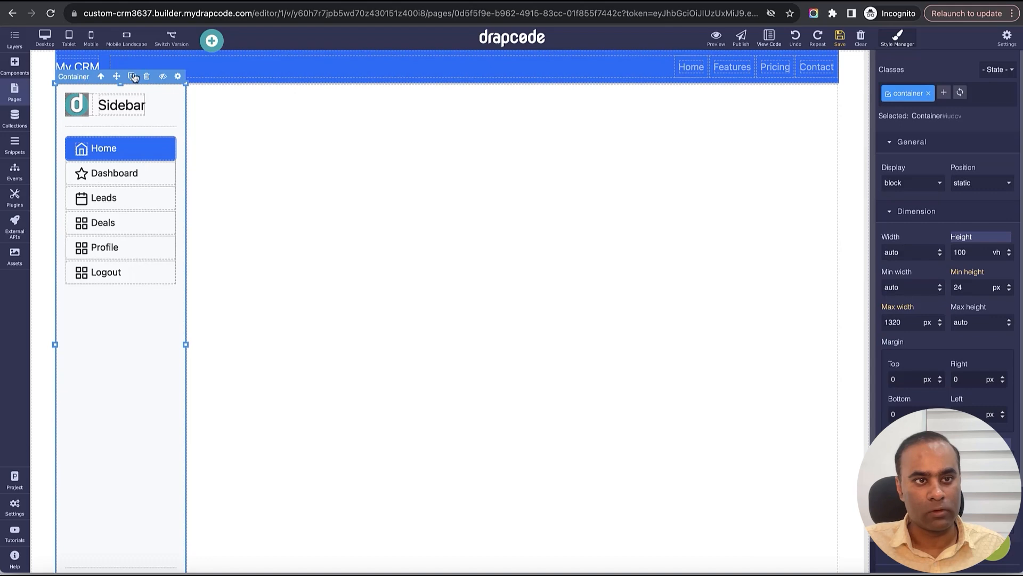
left_click(15, 47)
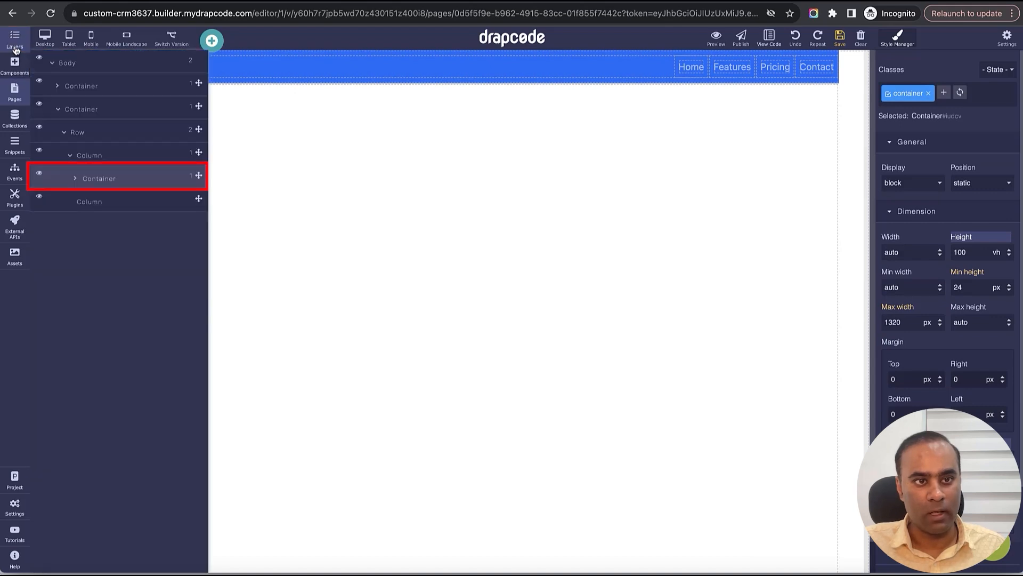
left_click(39, 175)
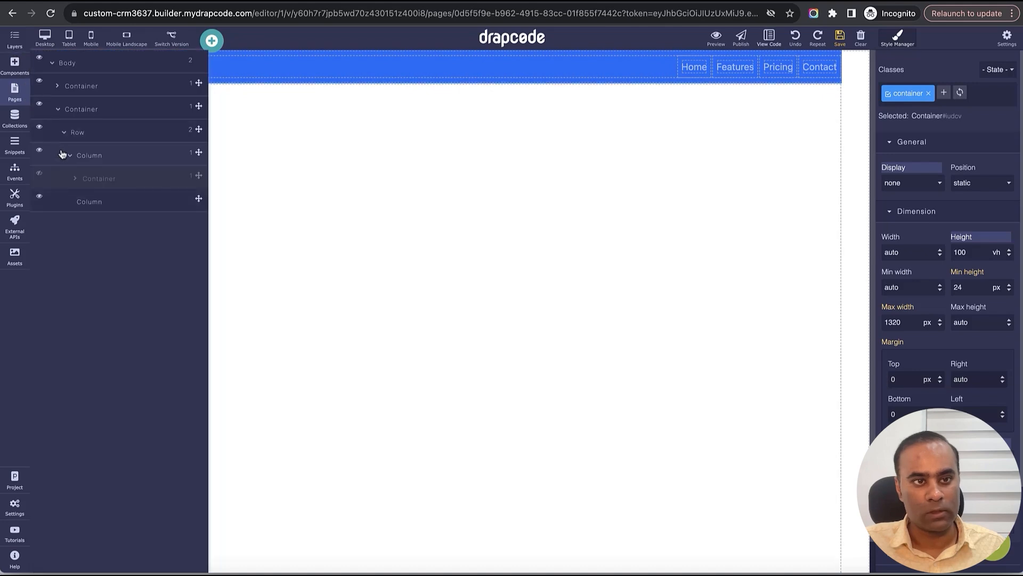
left_click(38, 175)
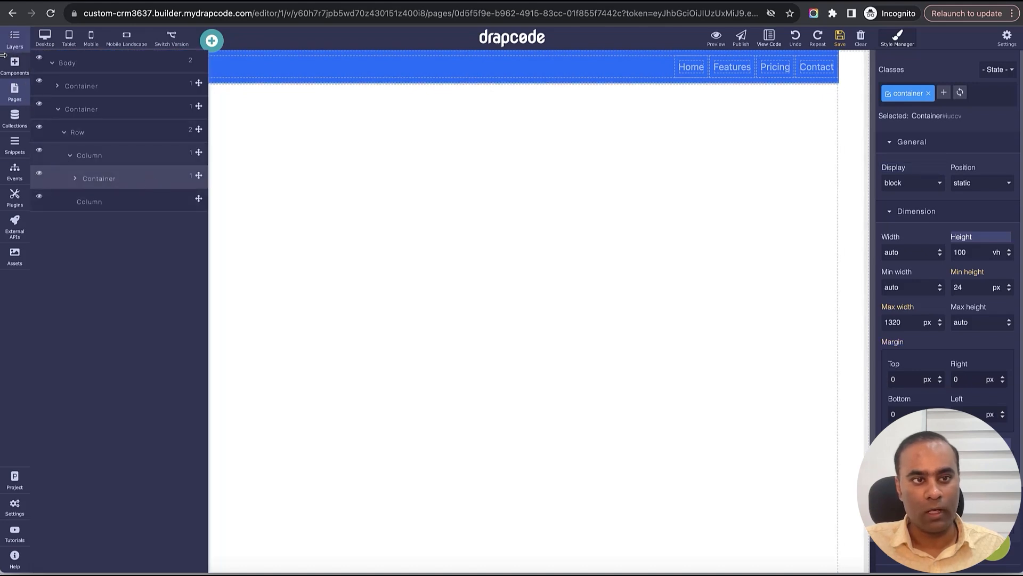
left_click(15, 40)
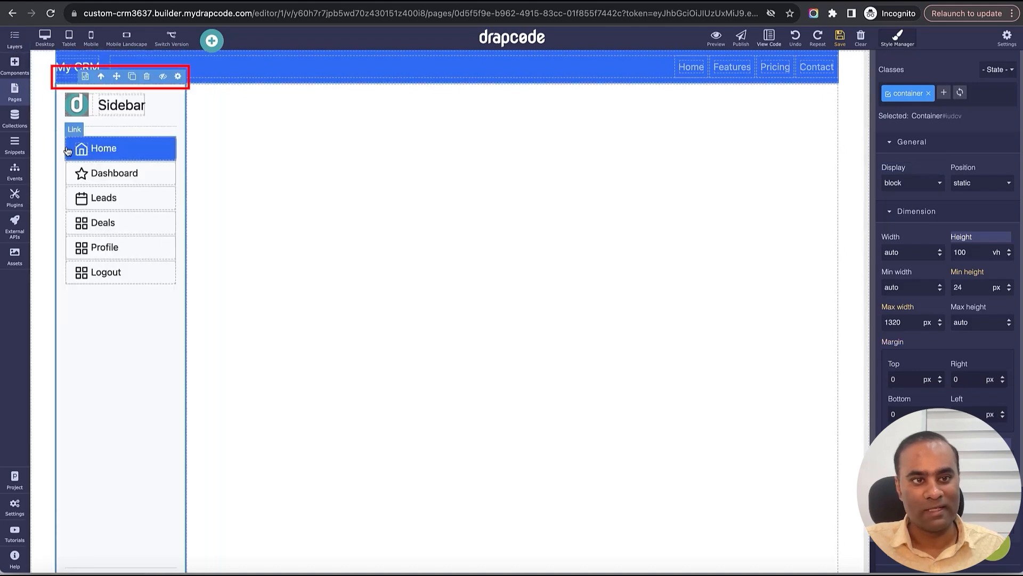
left_click(84, 78)
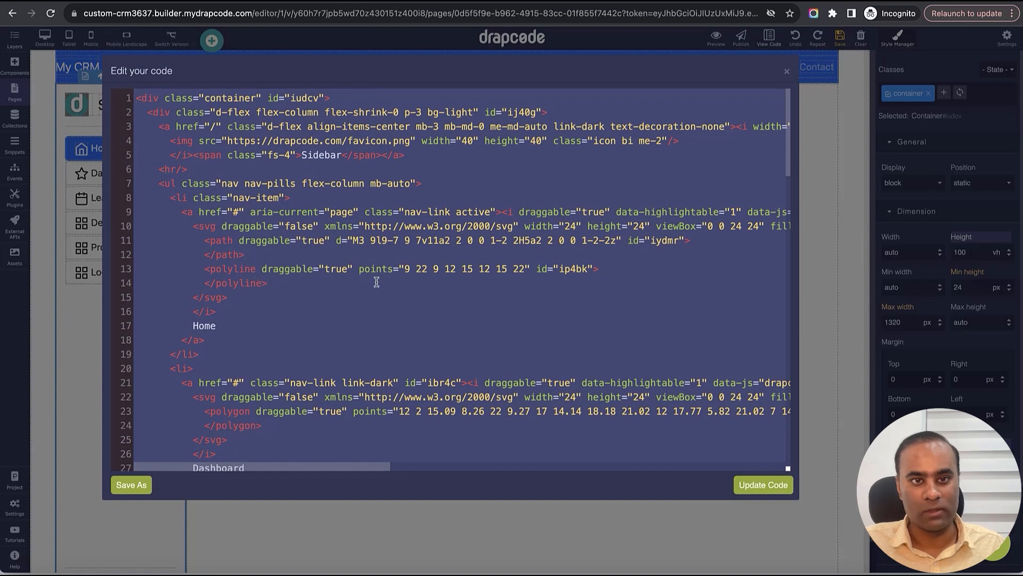
- Save the sidebar container's code with Save As as the snippet 'Org Admin Sidebar'
scroll(376, 282, "down", 15)
scroll(389, 283, "up", 15)
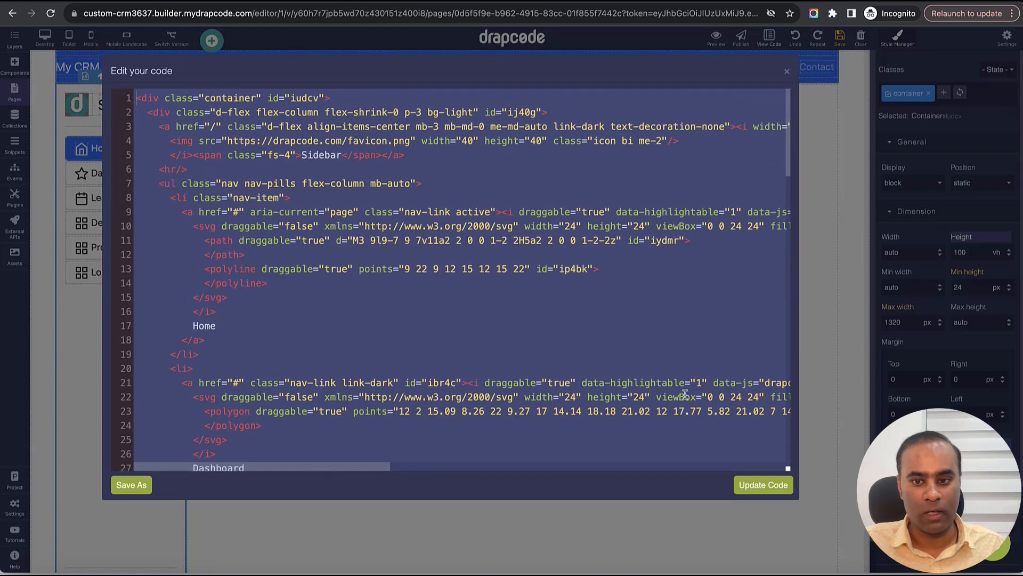
left_click(787, 72)
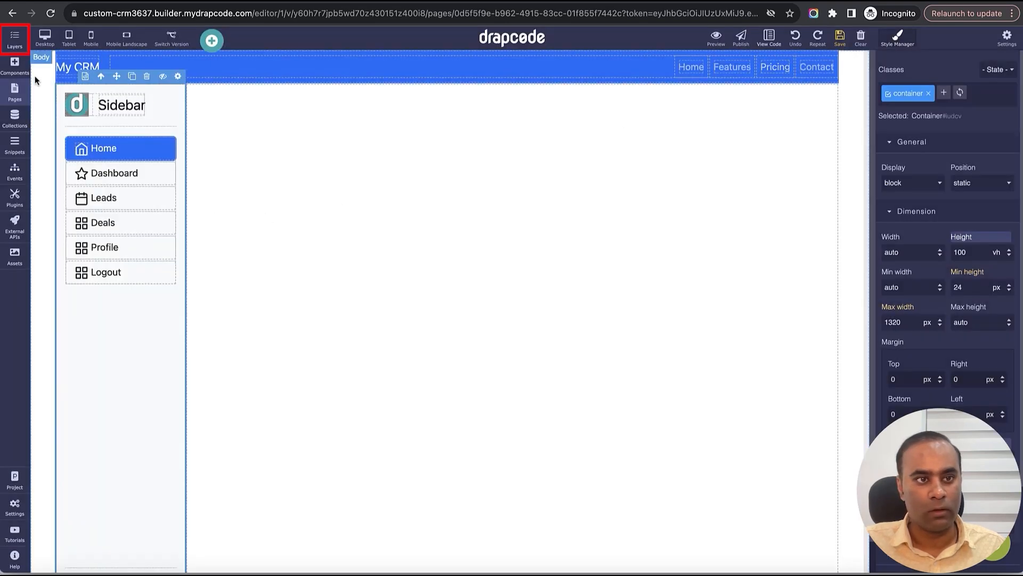
left_click(15, 38)
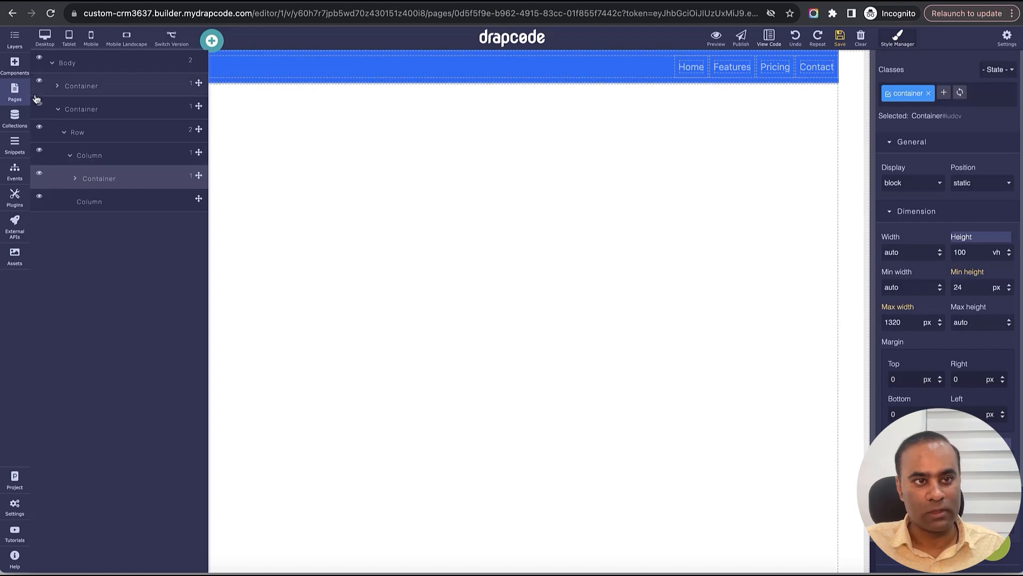
left_click(11, 42)
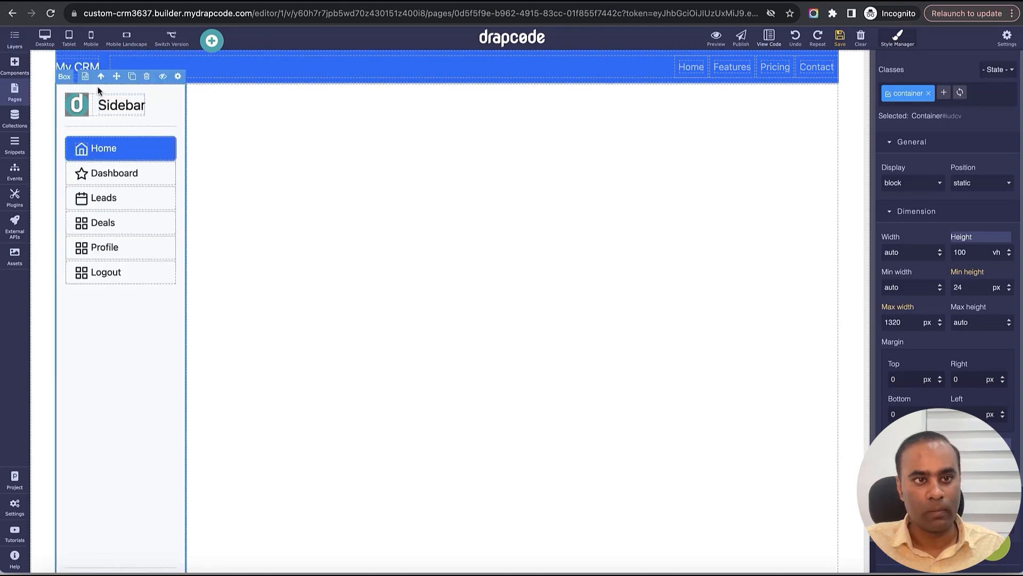
left_click(85, 76)
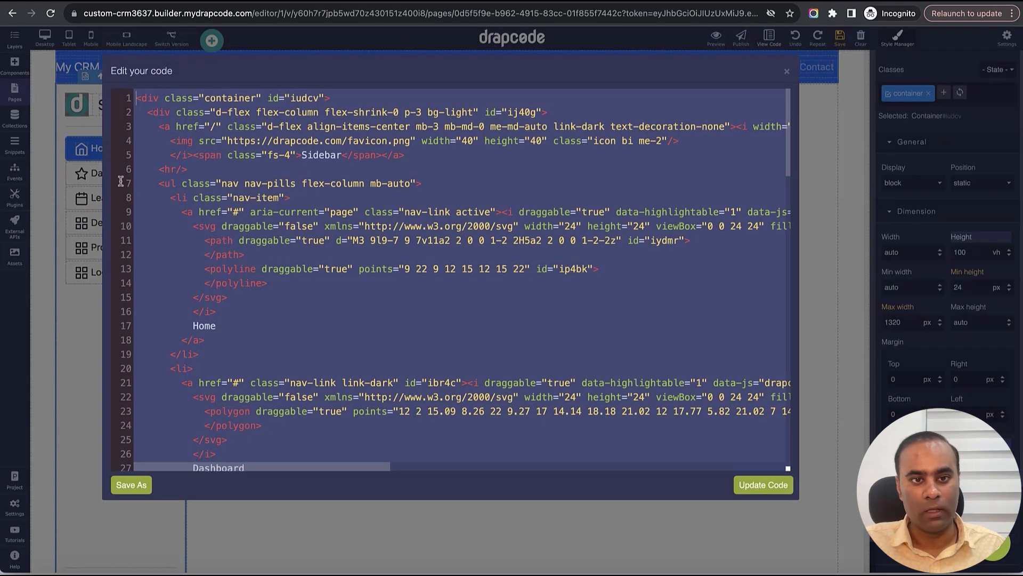
left_click(131, 484)
left_click(179, 489)
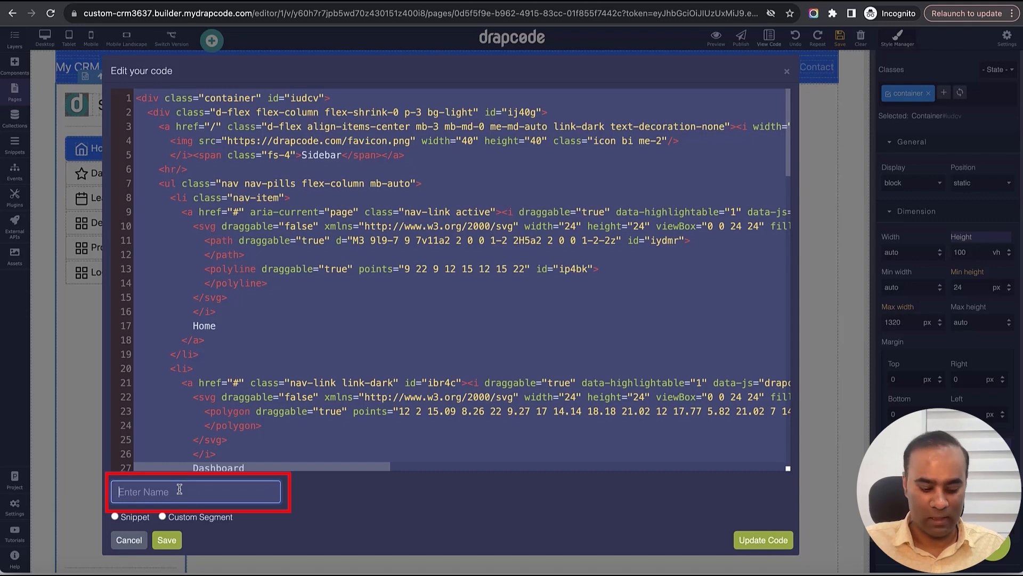
type("Org Admin Sidebar")
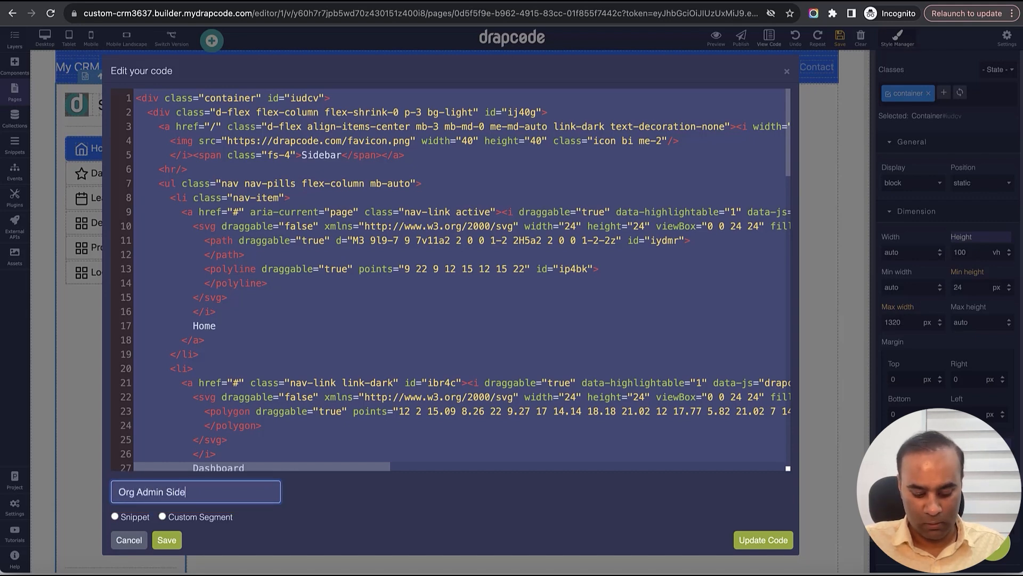
left_click(118, 518)
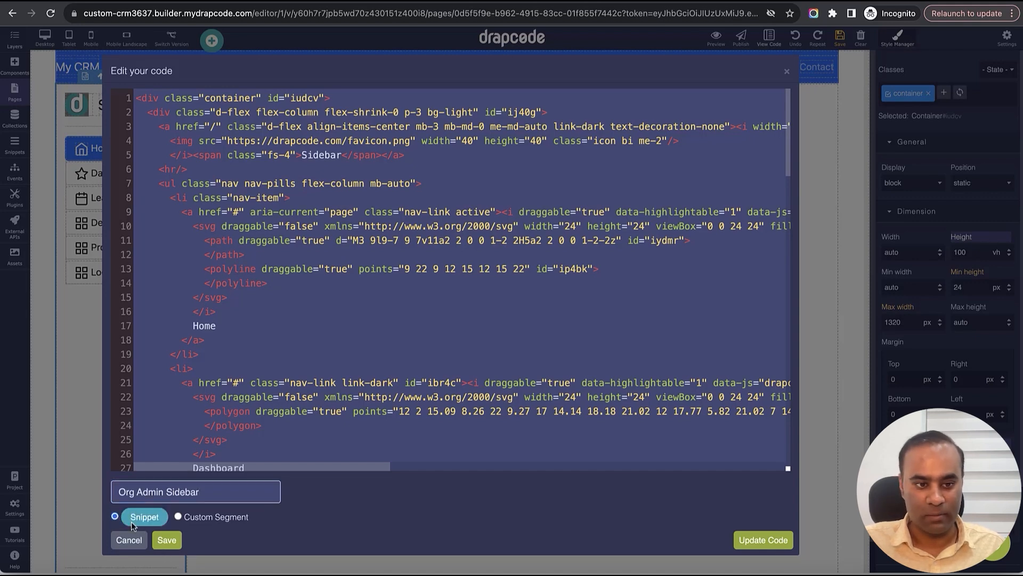
left_click(166, 540)
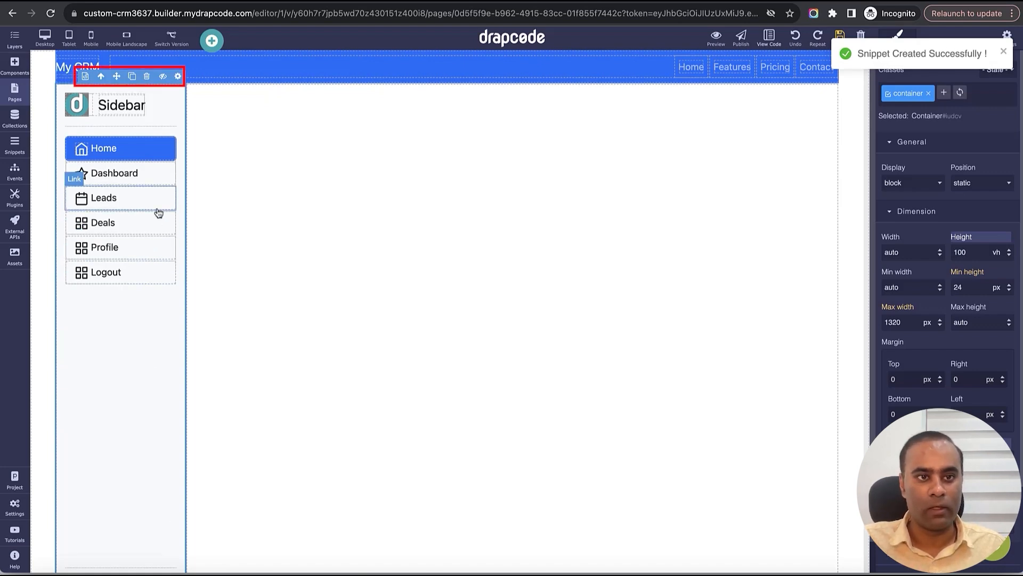
- Delete the original sidebar container and drop a Snippet block at the left below the header
left_click(147, 77)
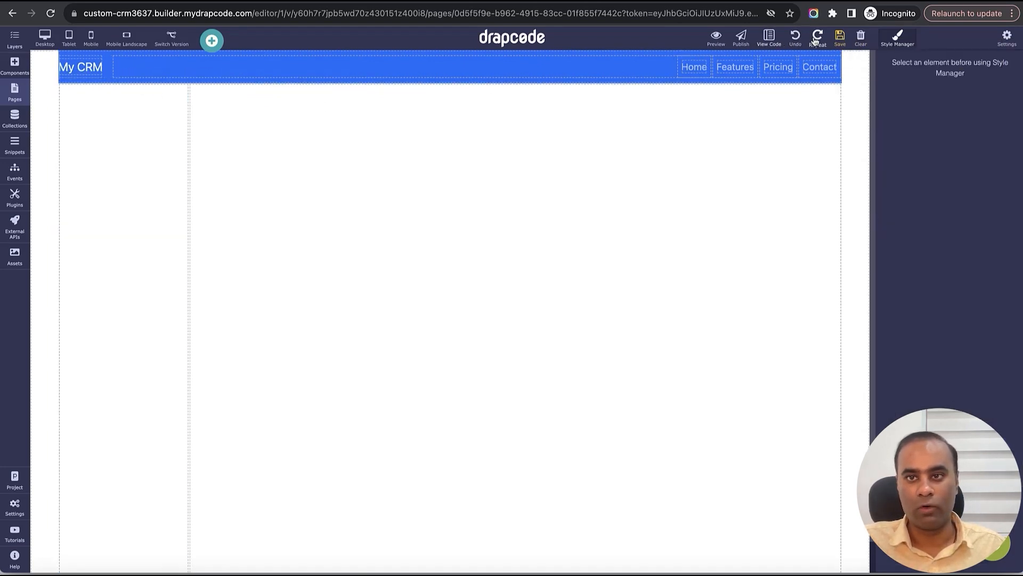
left_click(15, 92)
left_click(15, 64)
left_click(74, 65)
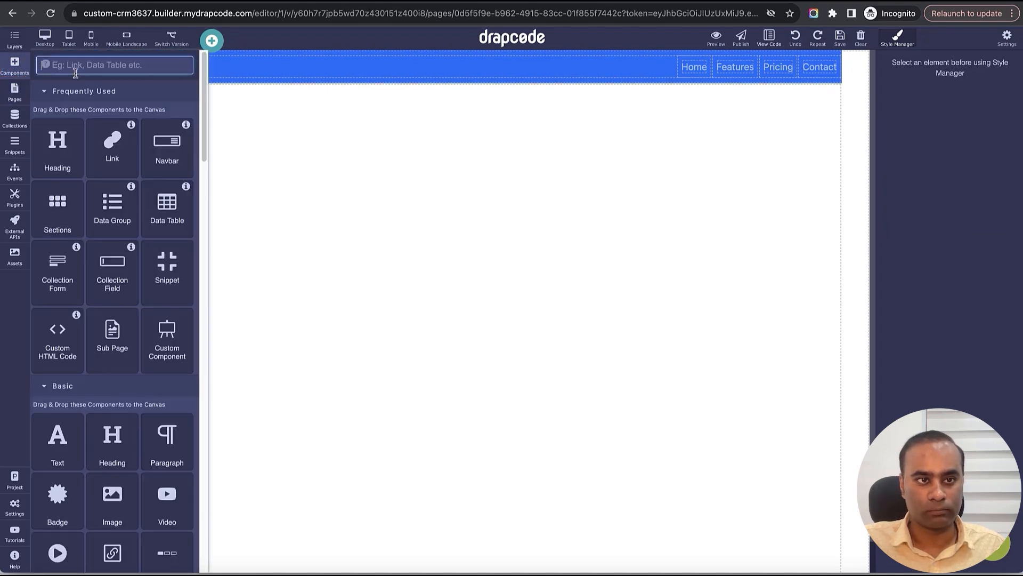
type("Snippet")
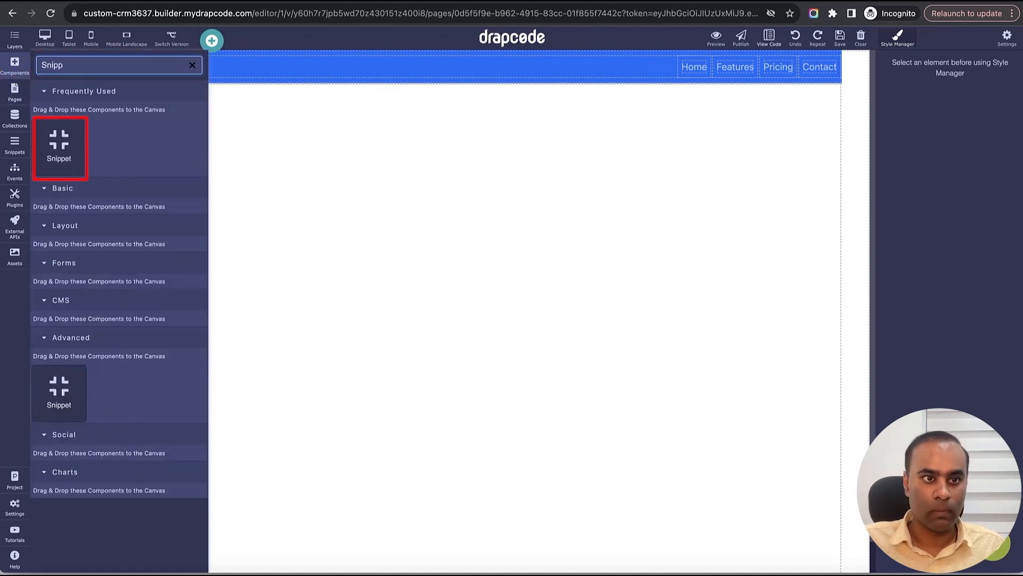
left_click_drag(58, 146, 174, 180)
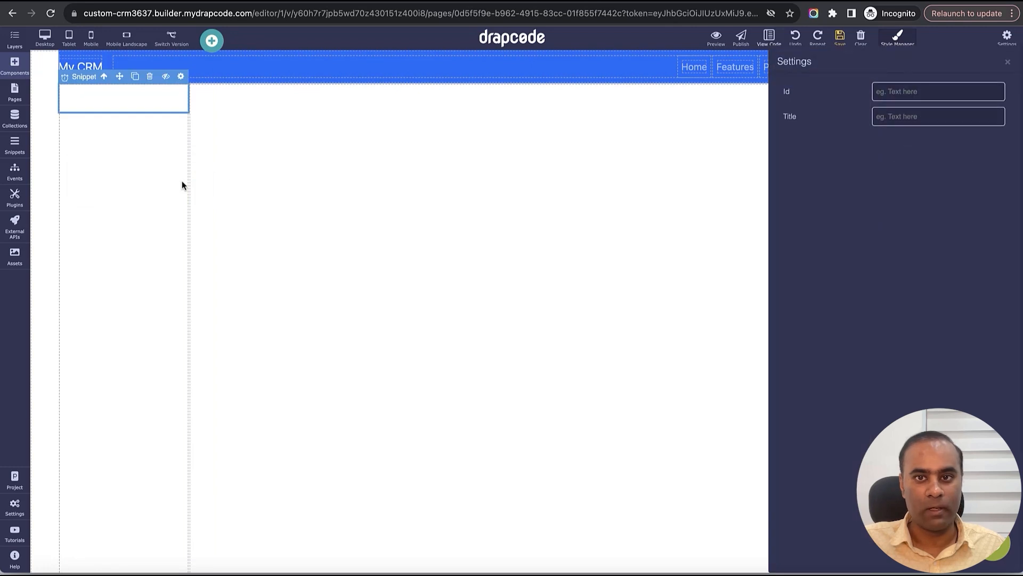
- Point the block at Org Admin Sidebar, set its height to 100%, and save
left_click(923, 97)
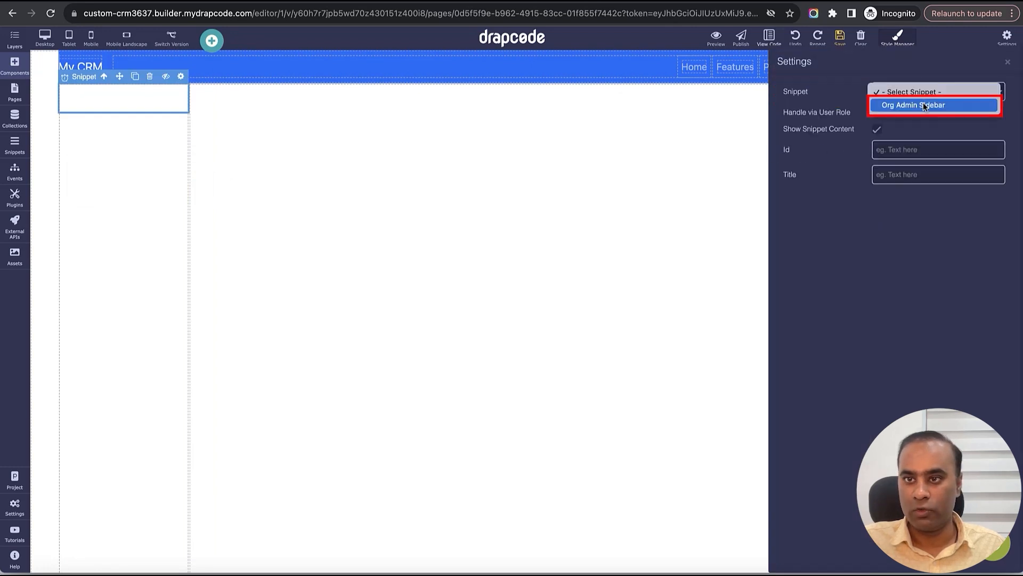
left_click(933, 106)
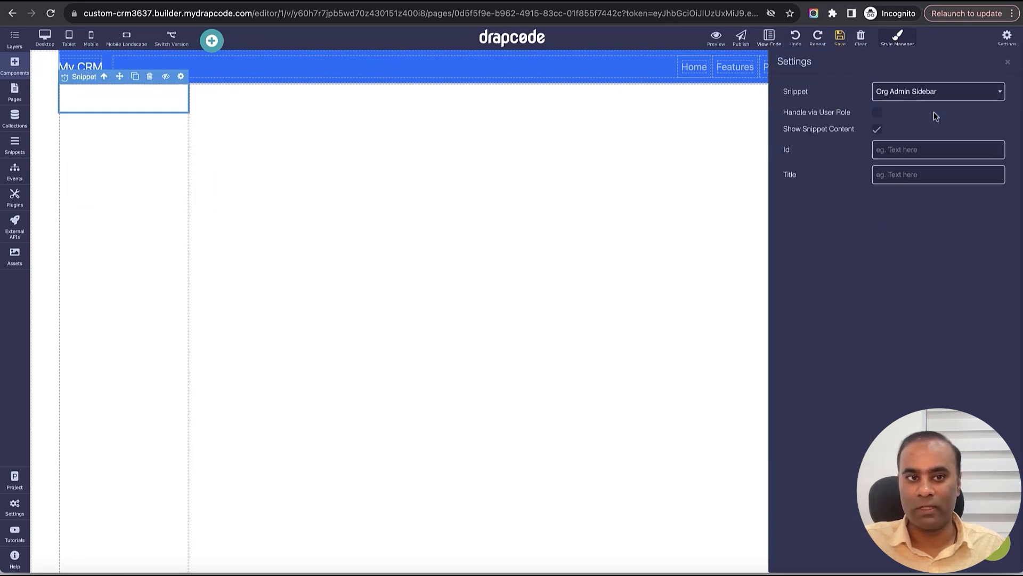
left_click(1008, 62)
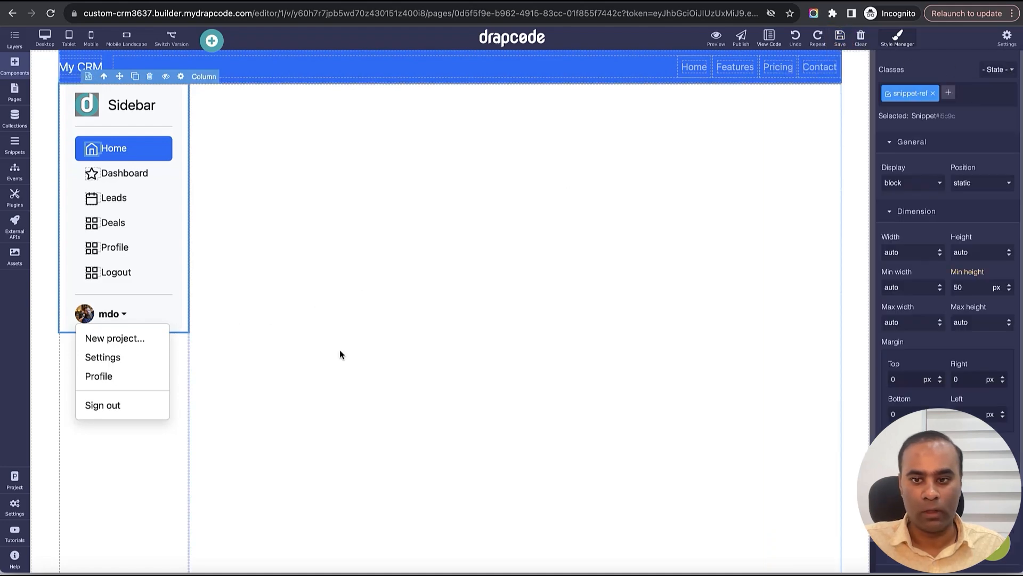
double_click(983, 252)
type("100")
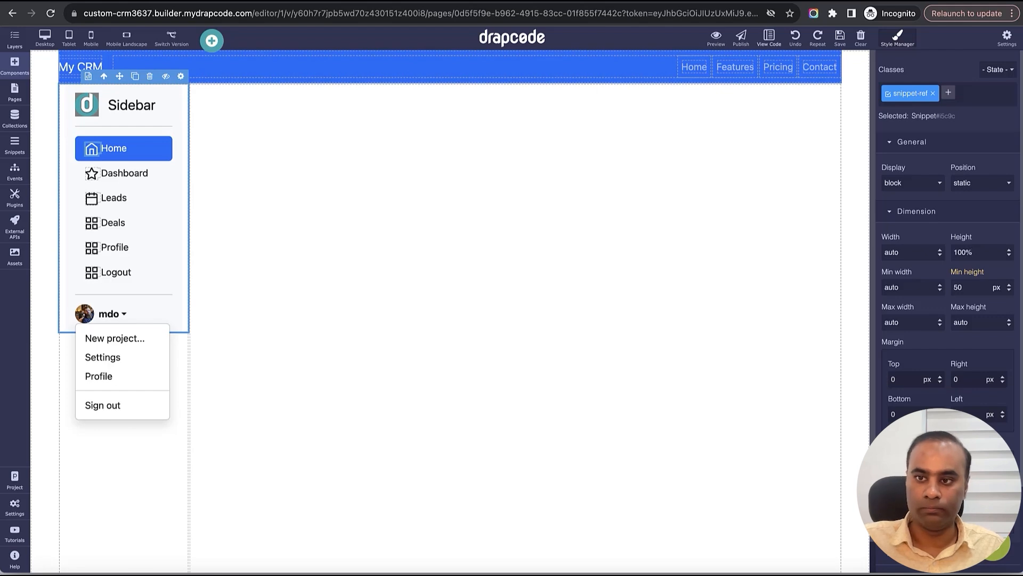
type("%")
key("Return")
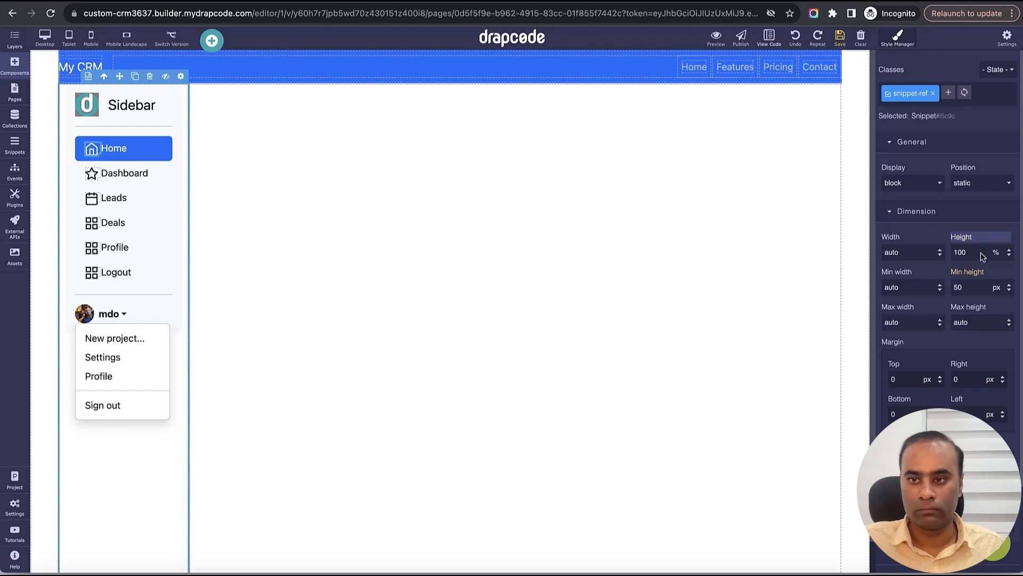
left_click(840, 37)
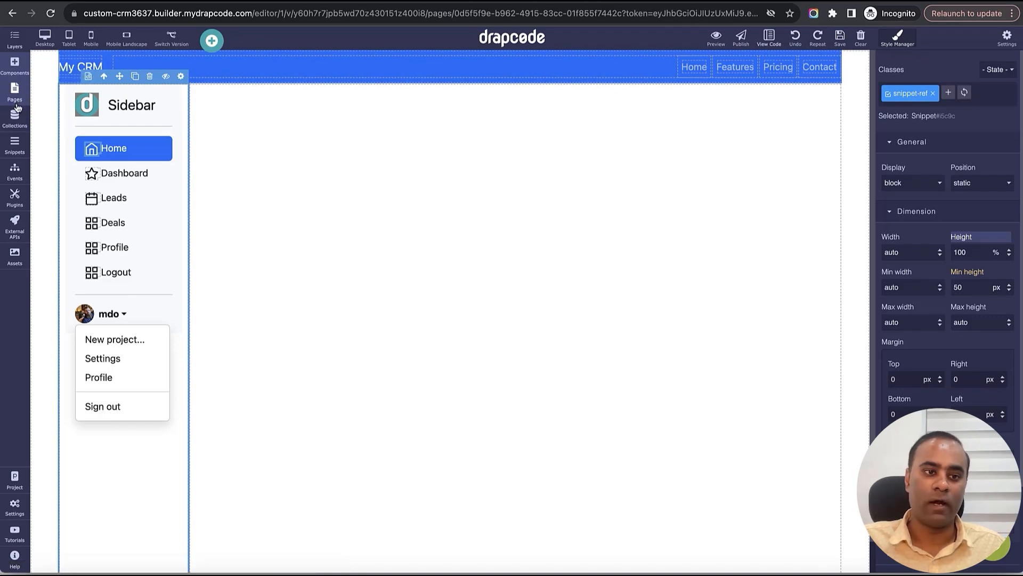
- Open the Org Admin Sidebar snippet and set its outer Container height to 100vh
left_click(14, 144)
left_click(123, 65)
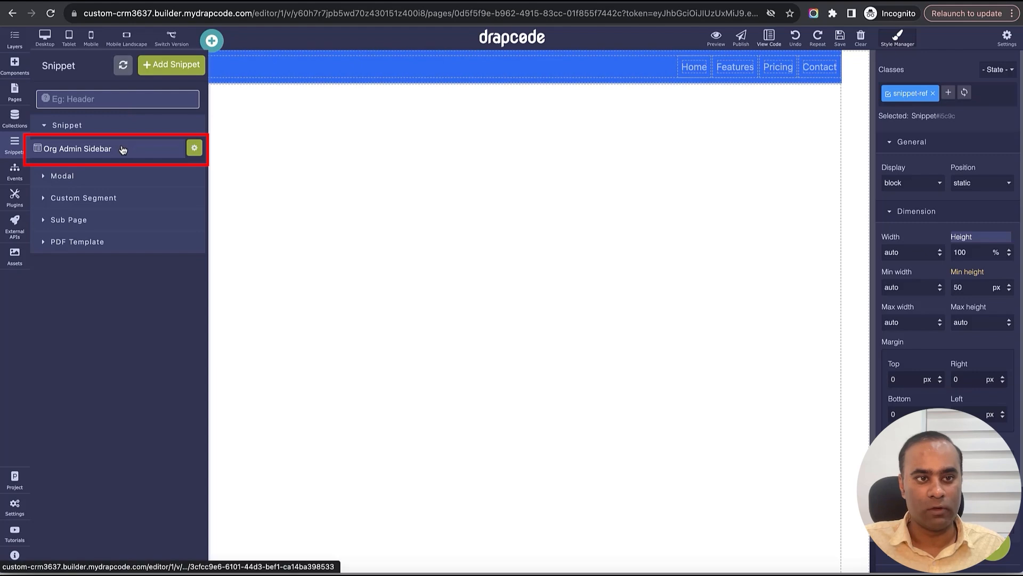
left_click(126, 149)
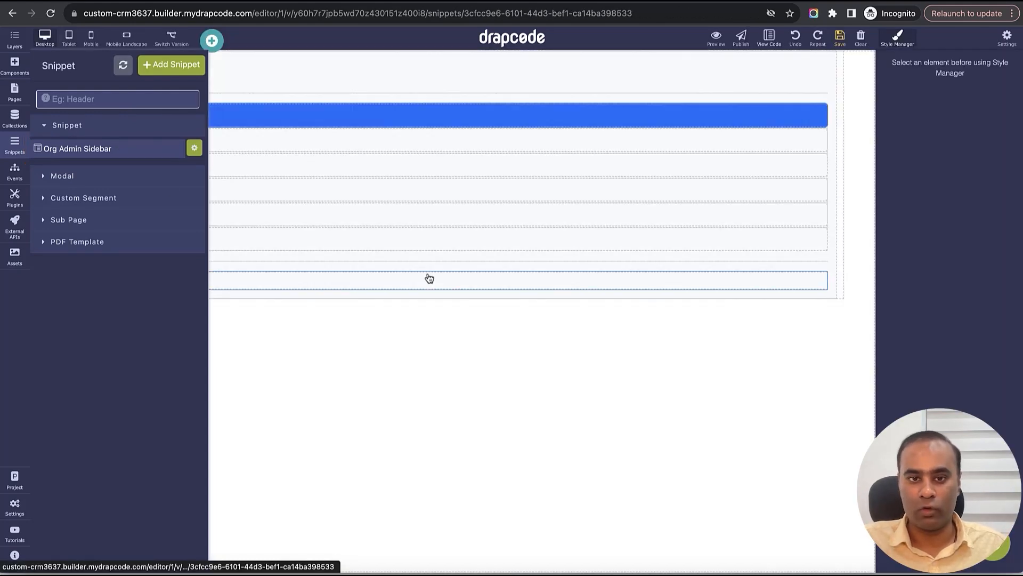
left_click(14, 38)
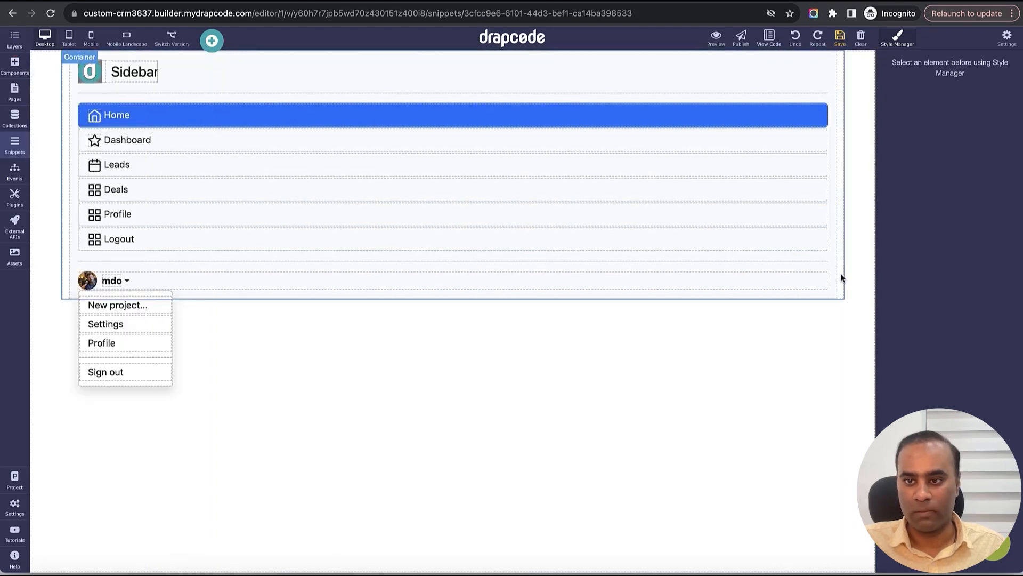
left_click(842, 277)
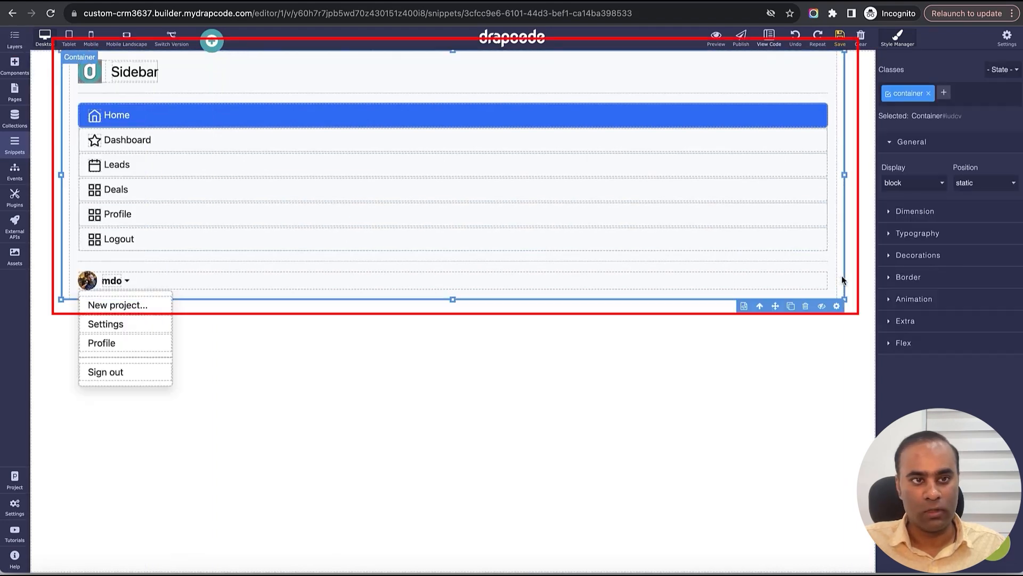
left_click(966, 209)
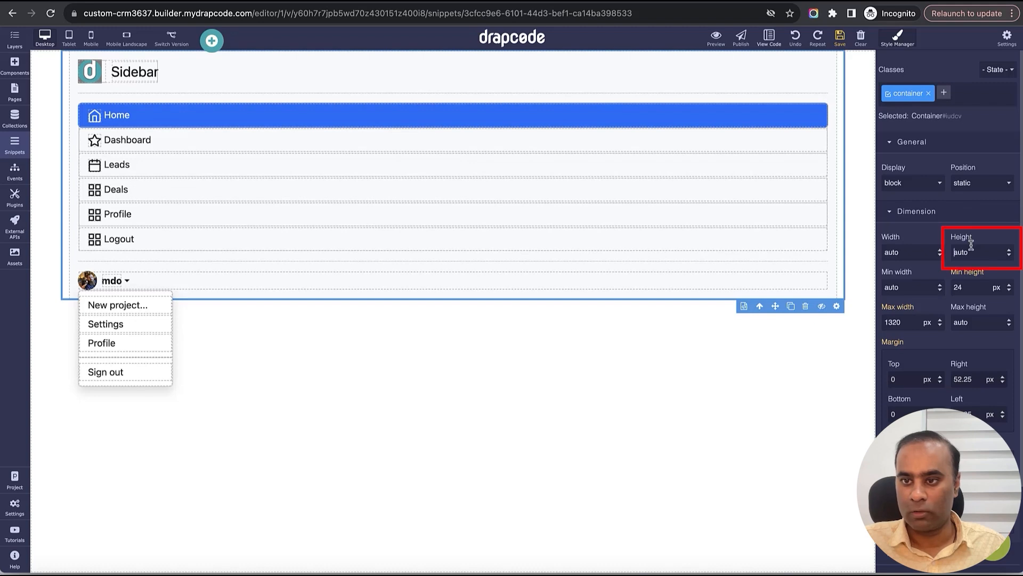
double_click(971, 246)
type("100")
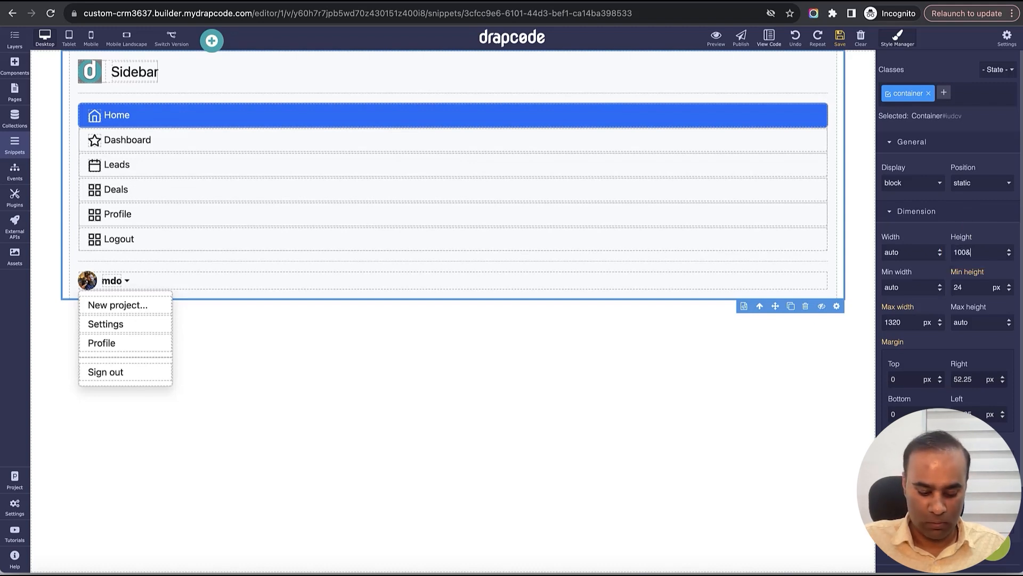
key("BackSpace")
key("BackSpace")
key("BackSpace")
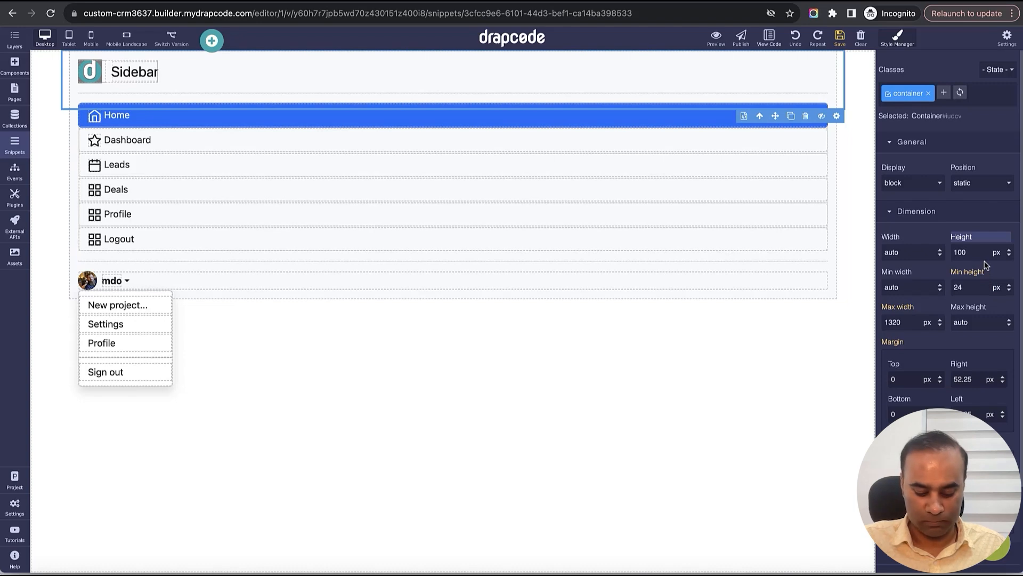
key("Return")
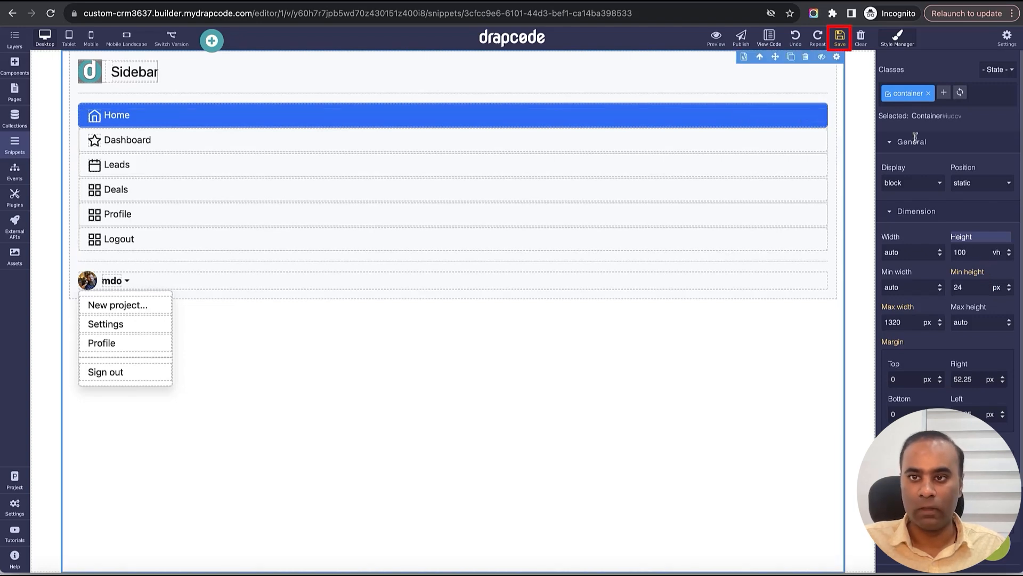
- Set the sidebar Box height to 100vh
left_click(834, 281)
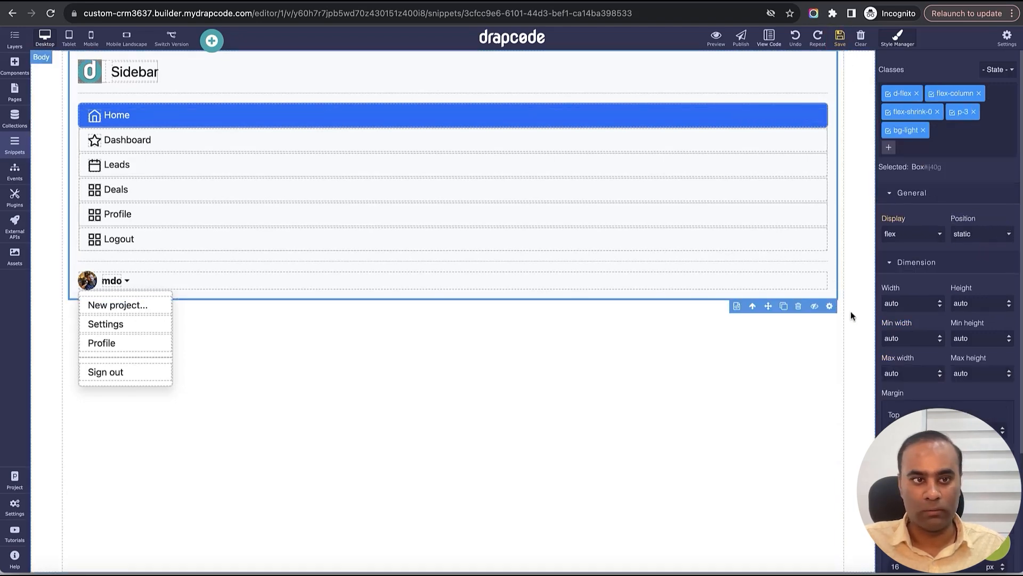
double_click(971, 308)
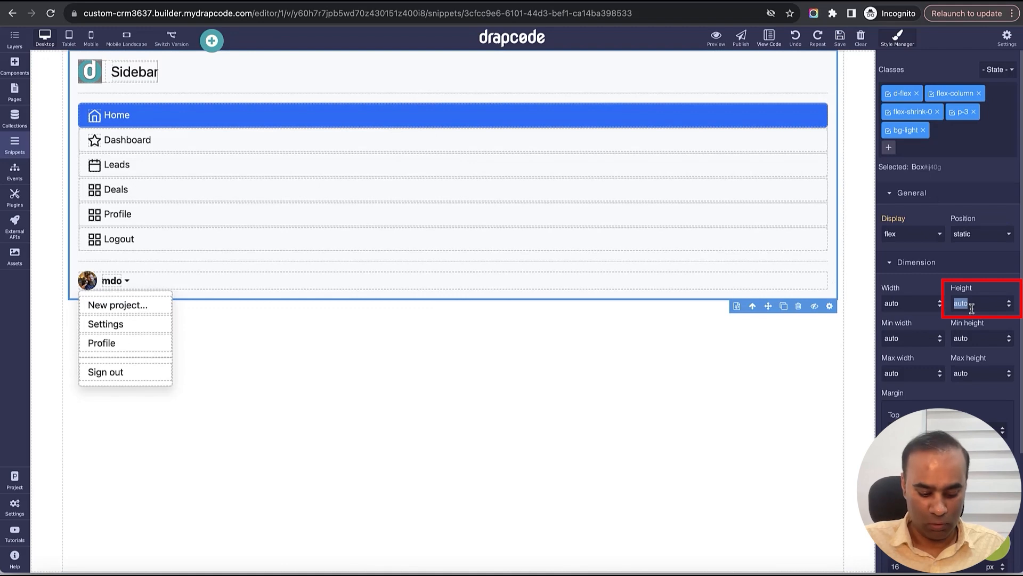
type("100v")
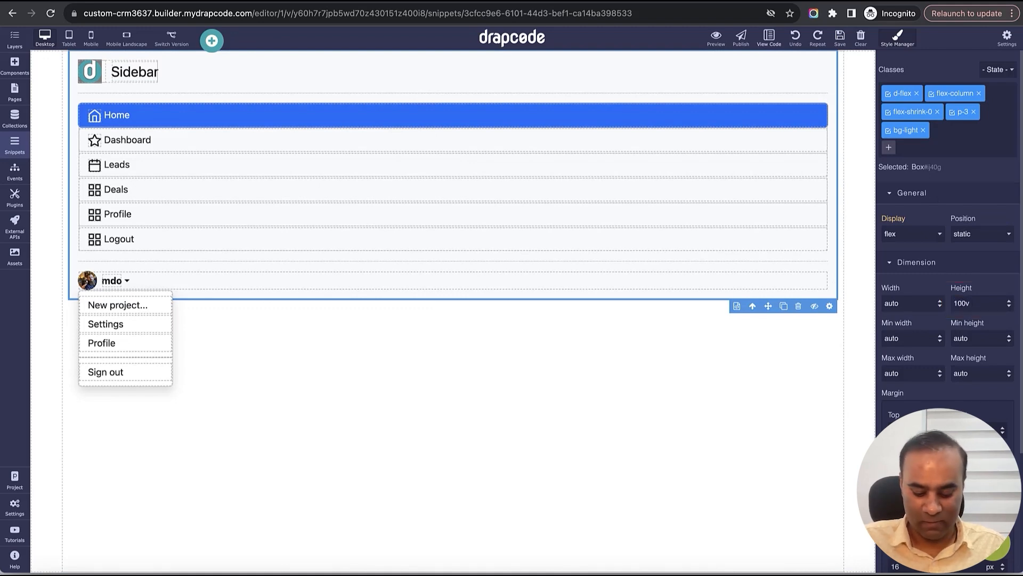
type("h")
key("Return")
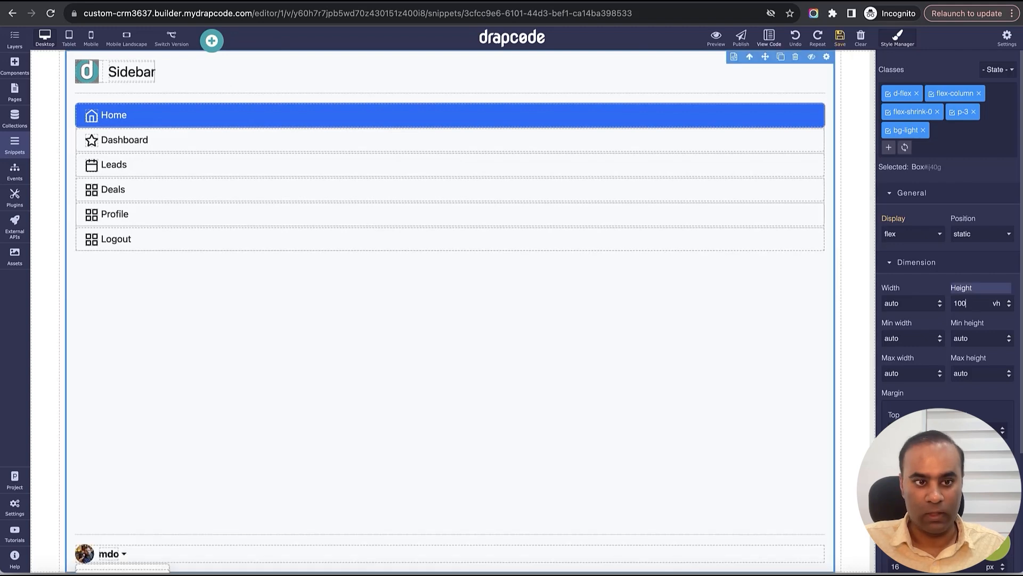
- Clone the Profile menu item, rename the copy 'Team', and save the snippet
left_click(840, 36)
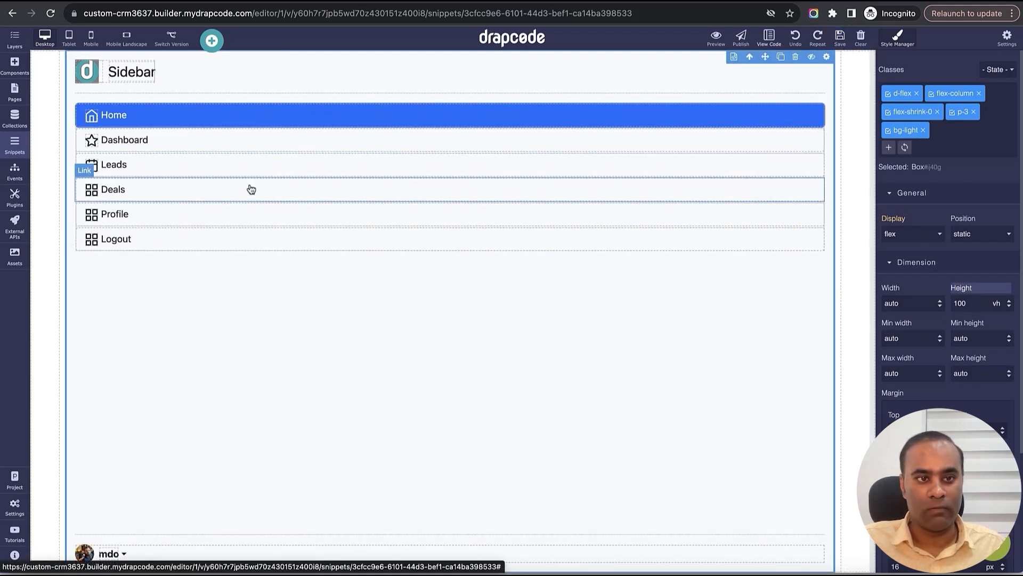
left_click(254, 215)
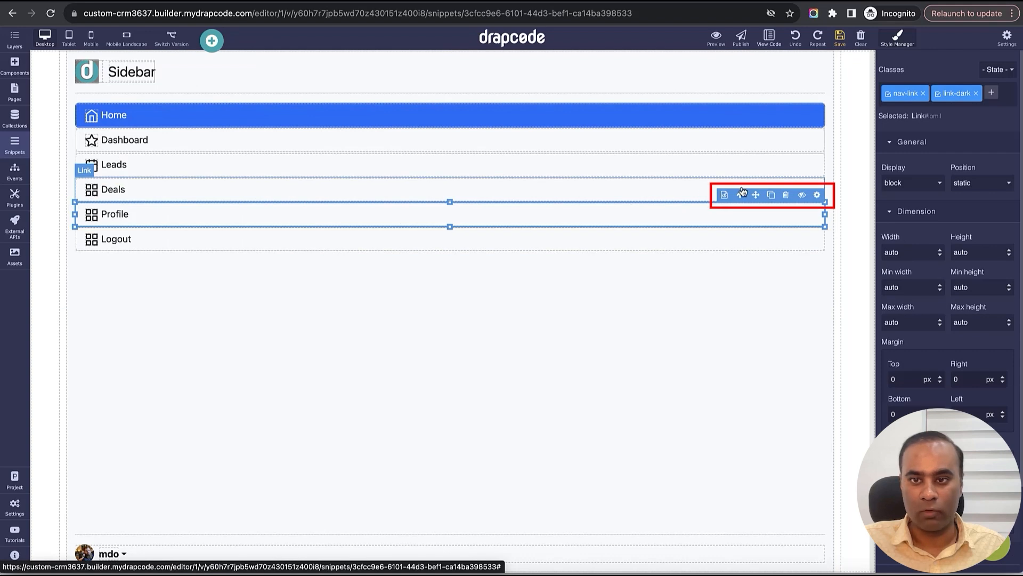
left_click(771, 195)
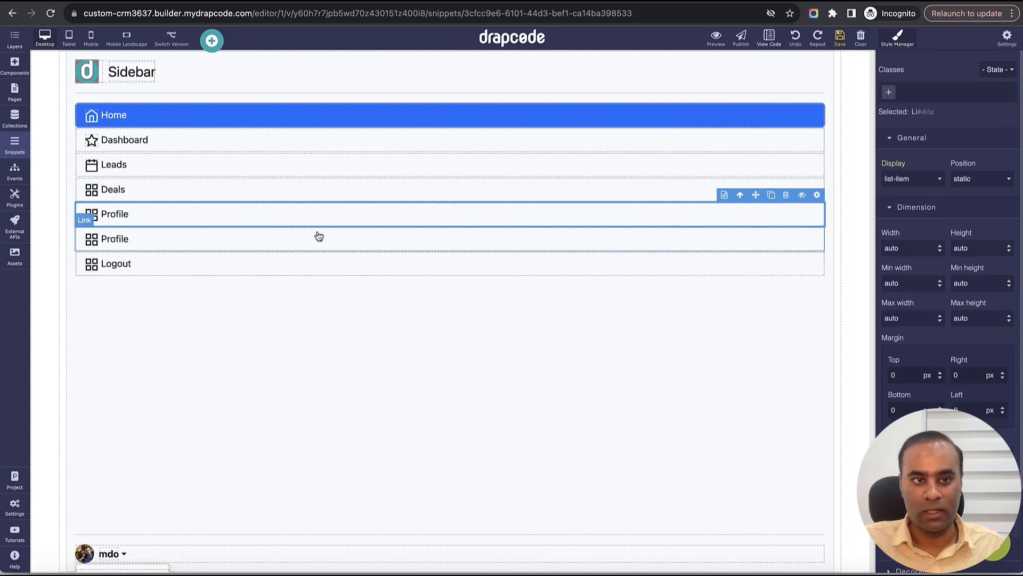
left_click(143, 213)
double_click(117, 215)
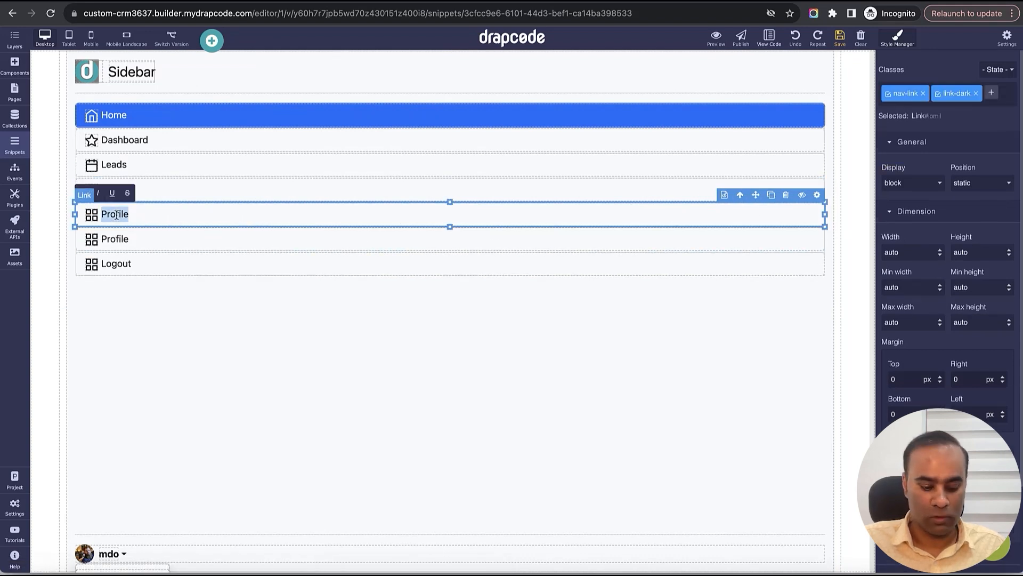
type("Team")
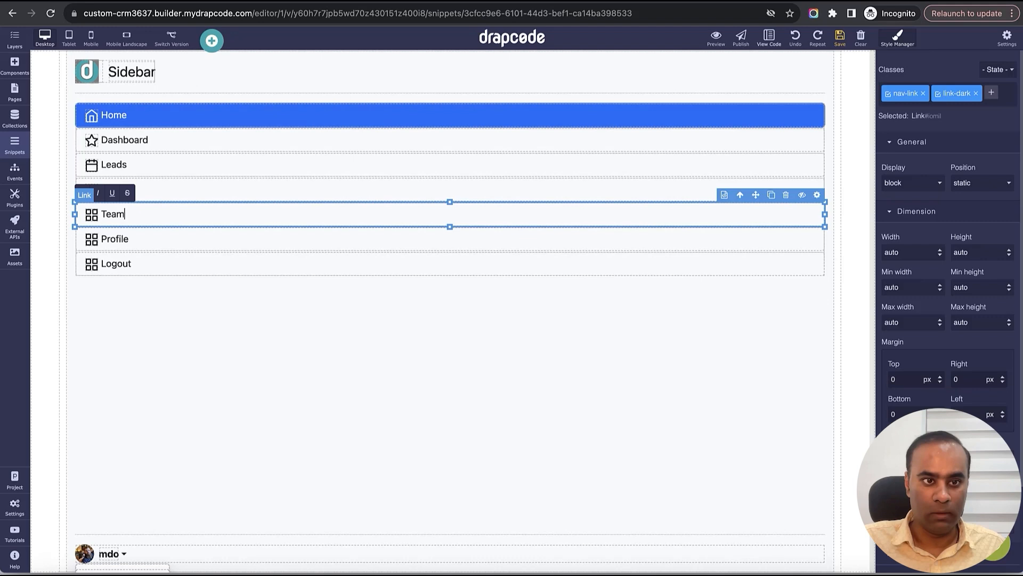
left_click(171, 313)
left_click(840, 38)
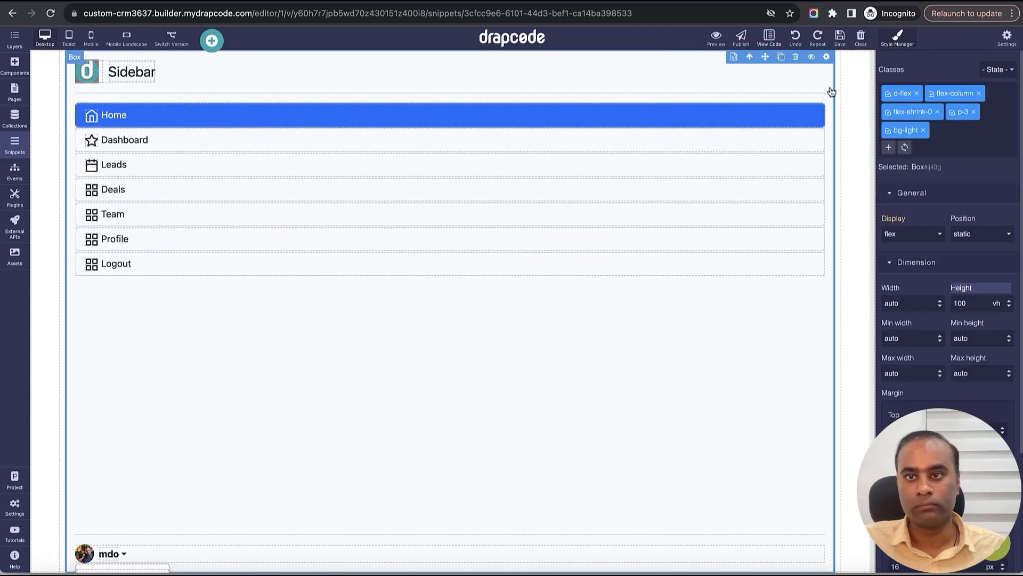
left_click(19, 99)
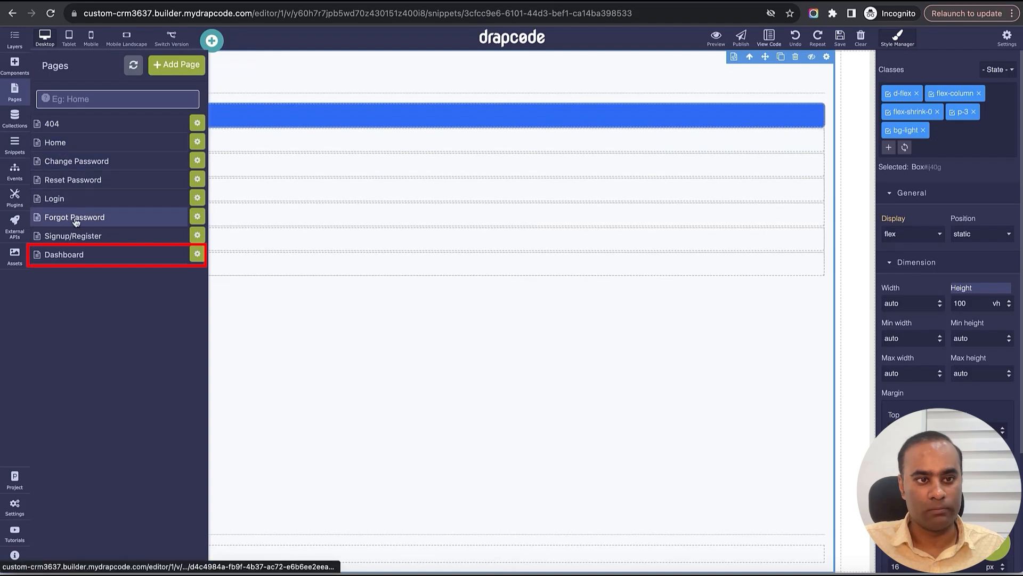
- Reopen the Dashboard to check the updated sidebar and save it
left_click(81, 255)
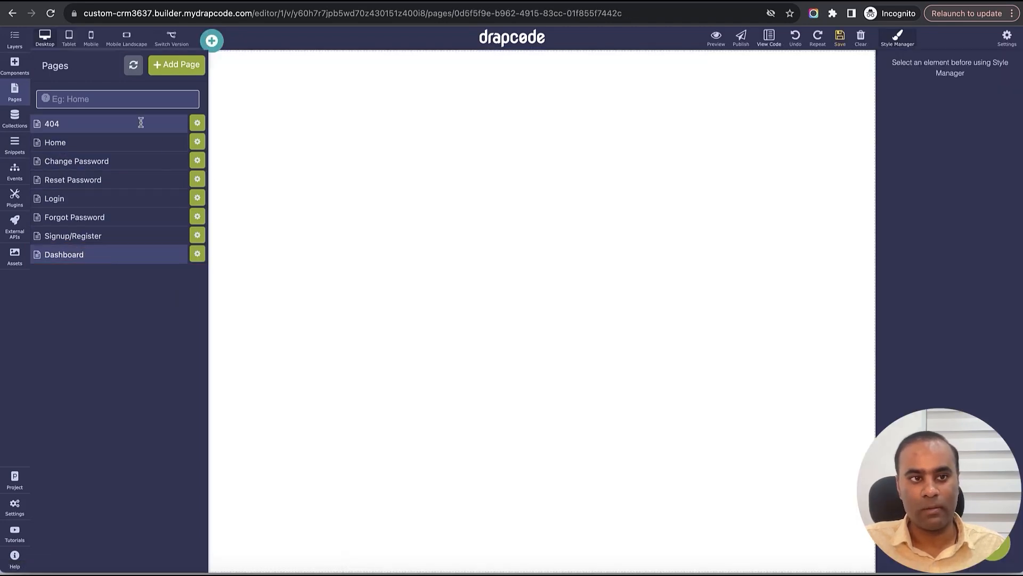
left_click(13, 38)
left_click(11, 42)
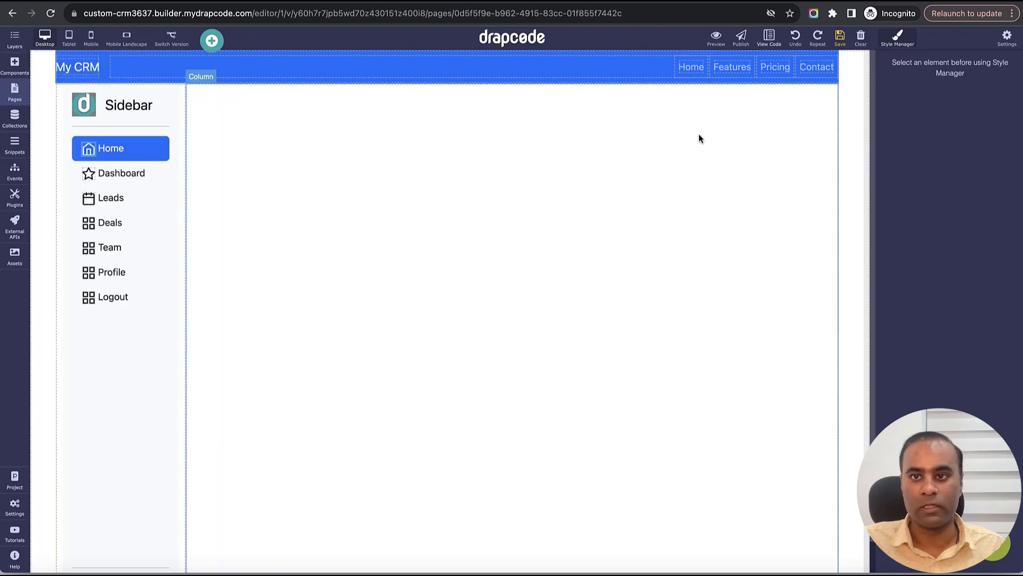
left_click(840, 37)
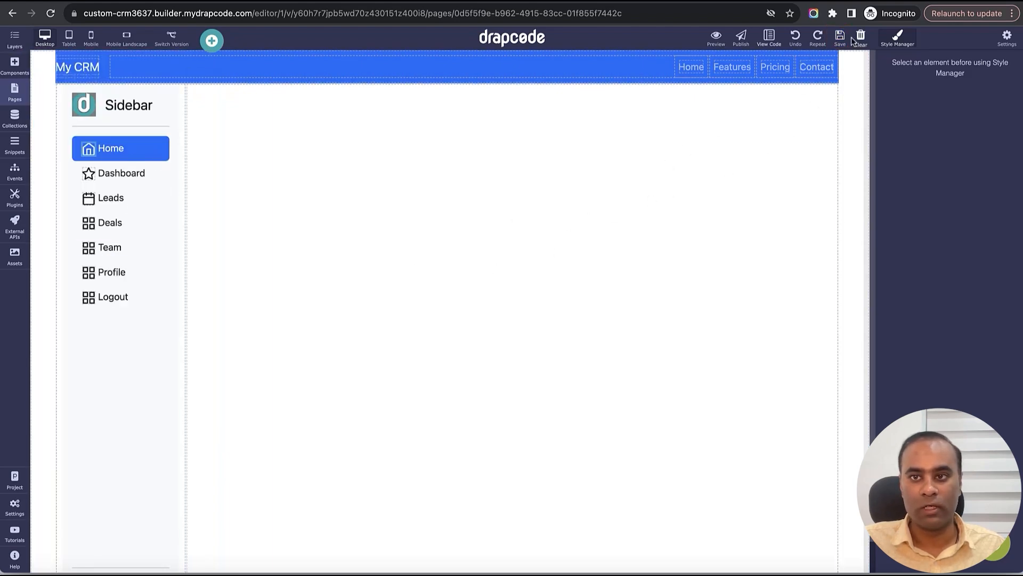
- Open the Home page from the pages list
left_click(21, 99)
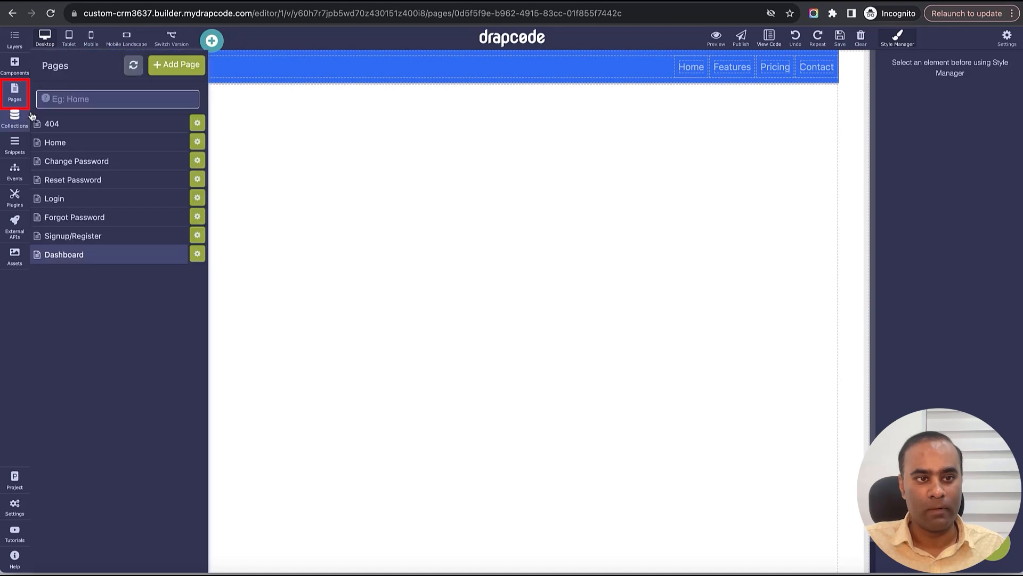
left_click(74, 148)
left_click(74, 148)
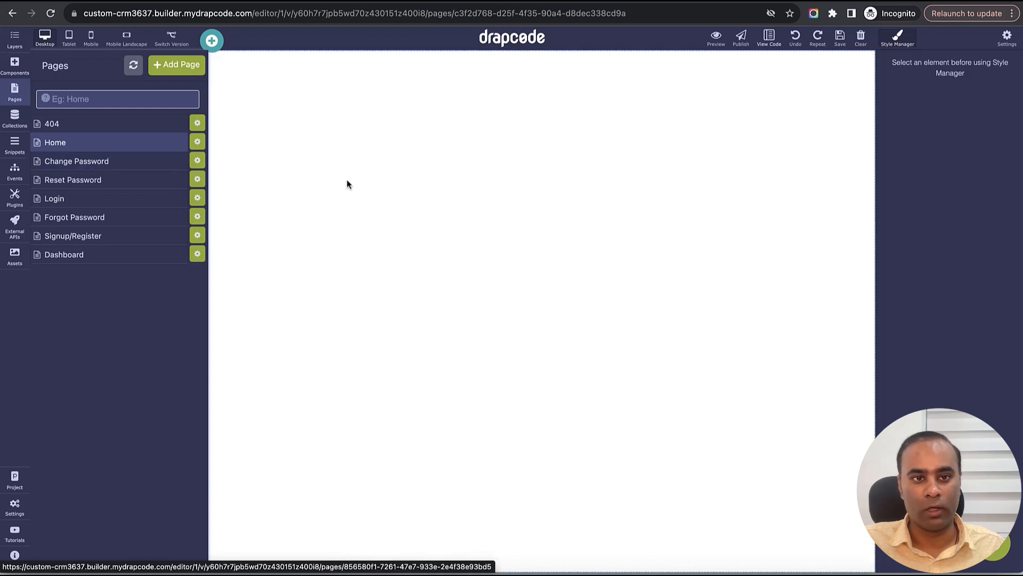
- Add the pre-built Hero007 layout to the Home page
left_click(328, 198)
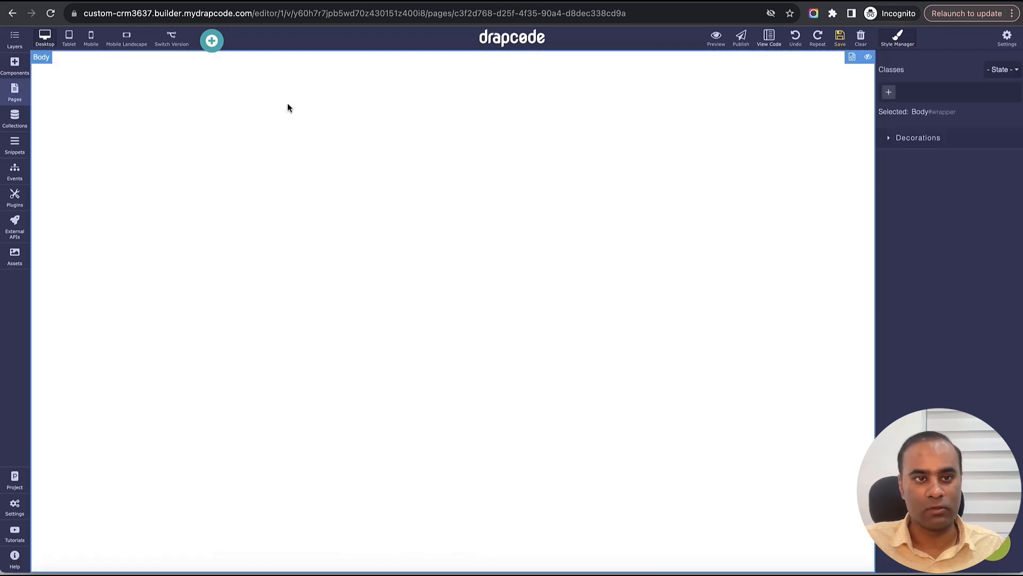
left_click(212, 40)
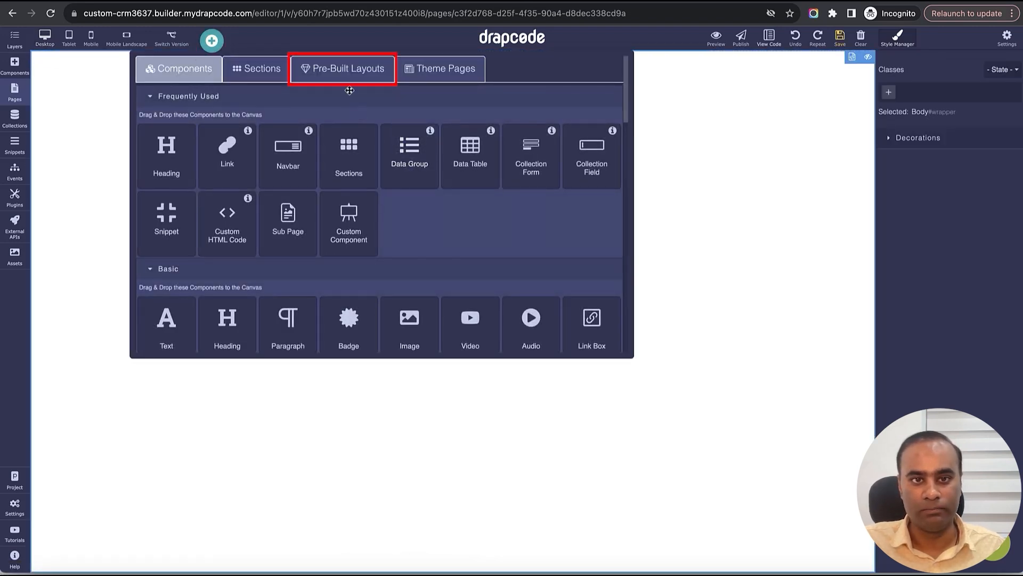
left_click(347, 72)
scroll(474, 230, "down", 3)
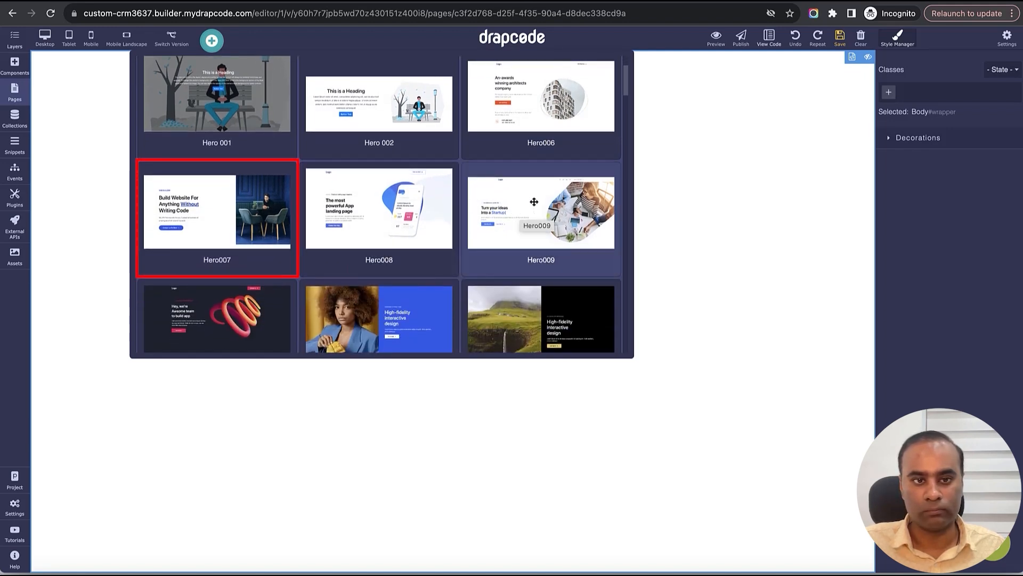
left_click_drag(256, 201, 327, 308)
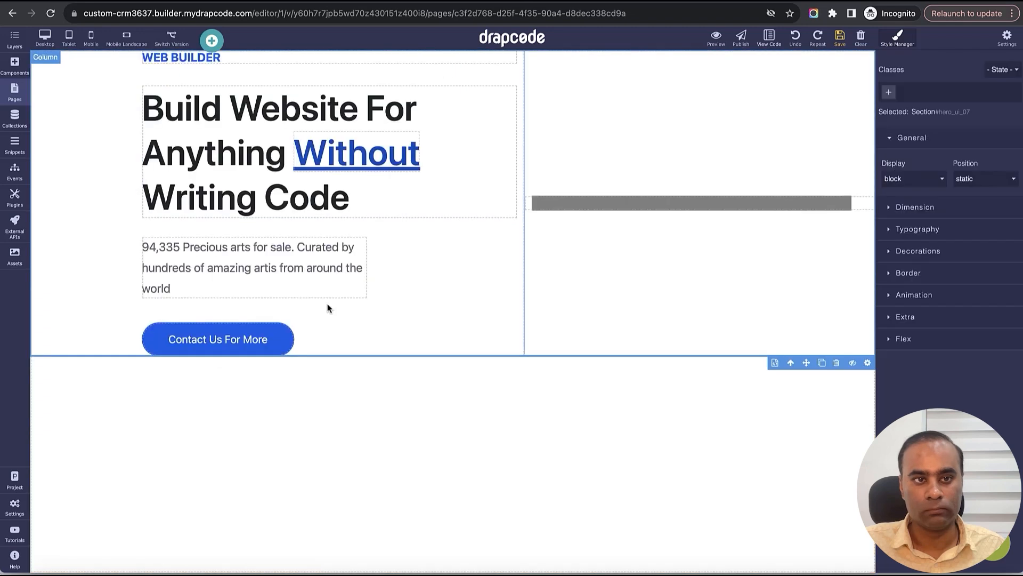
- Change the hero heading to 'My Custom CRM Anything Without Writing Code'
left_click(262, 150)
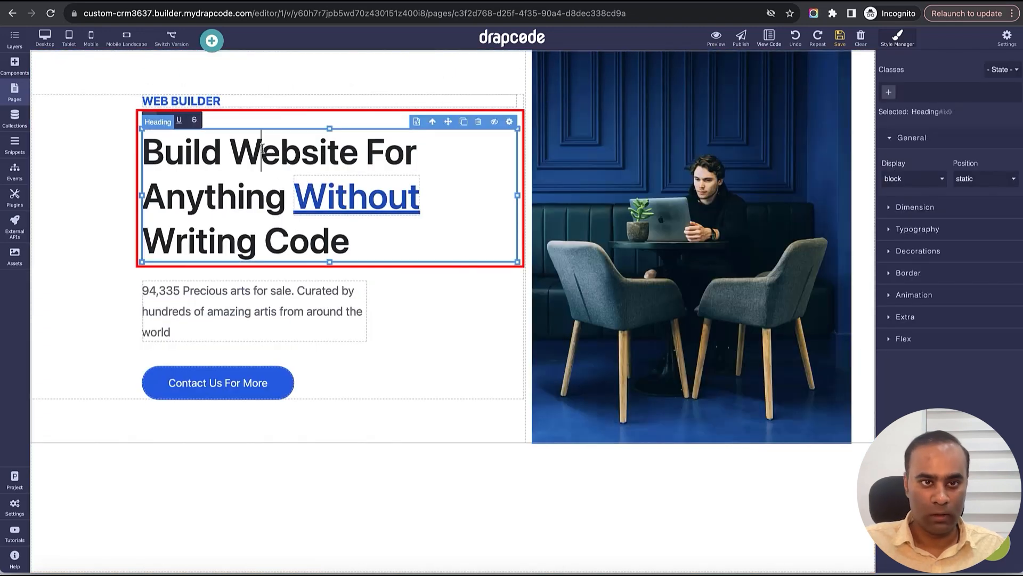
double_click(262, 149)
double_click(190, 143)
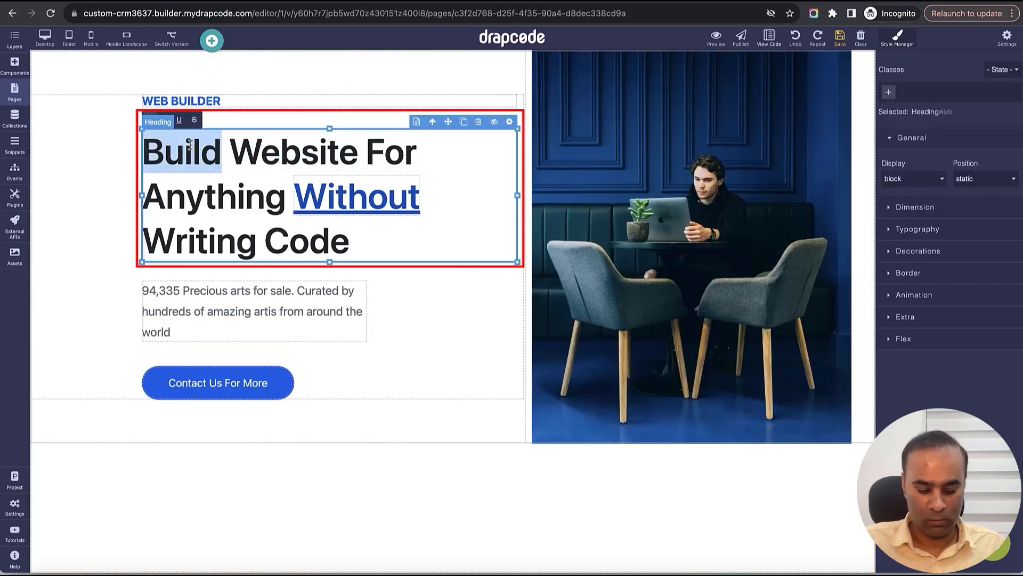
type("C")
key("BackSpace")
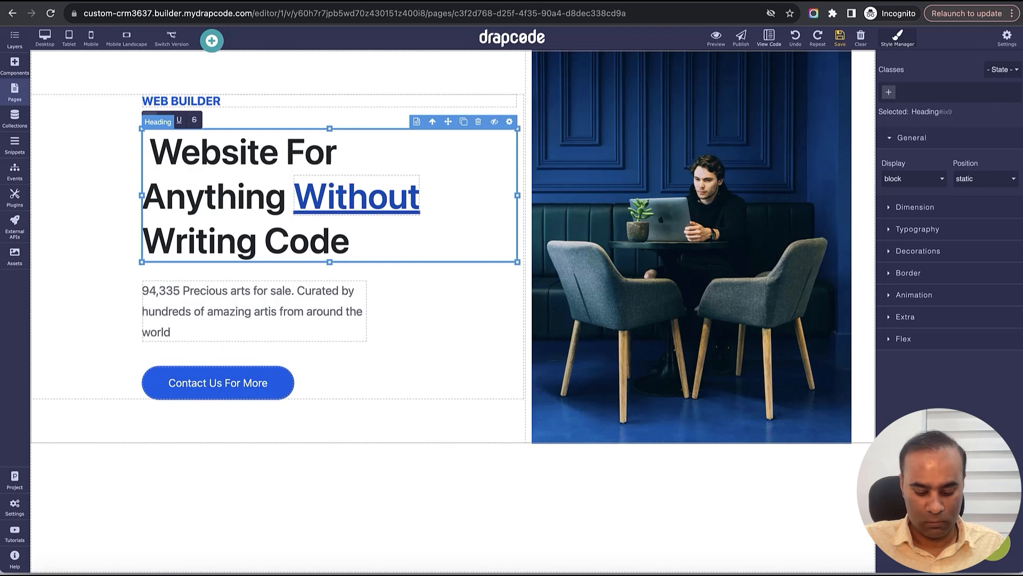
type("My Custom ")
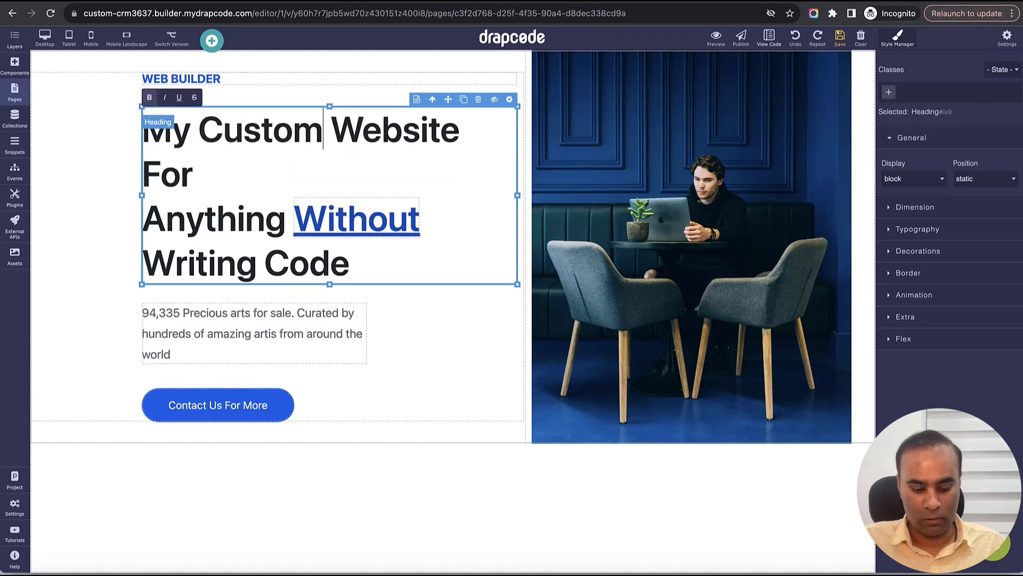
type("C")
key("BackSpace")
type("CR")
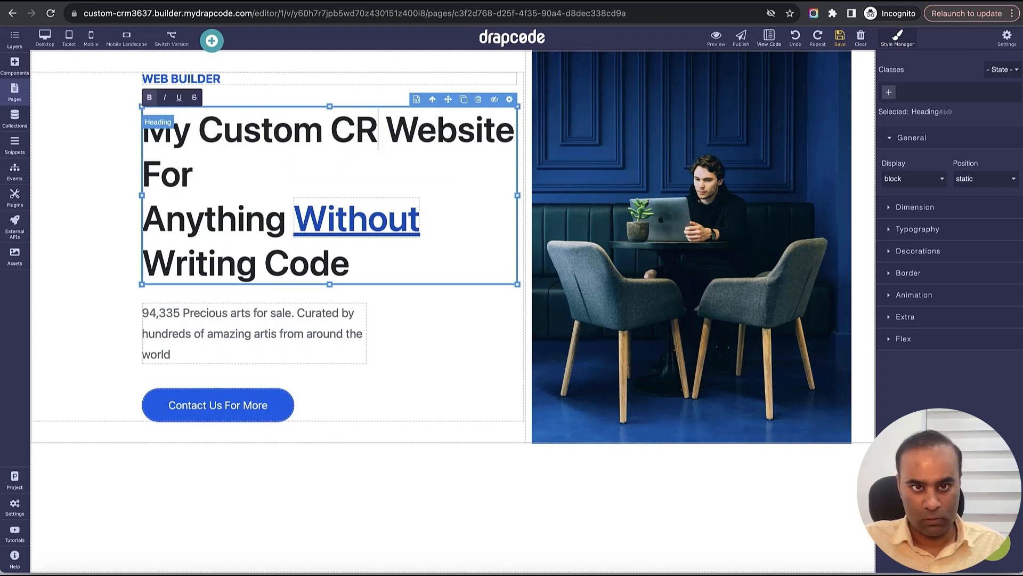
type("M")
key("shift+Down")
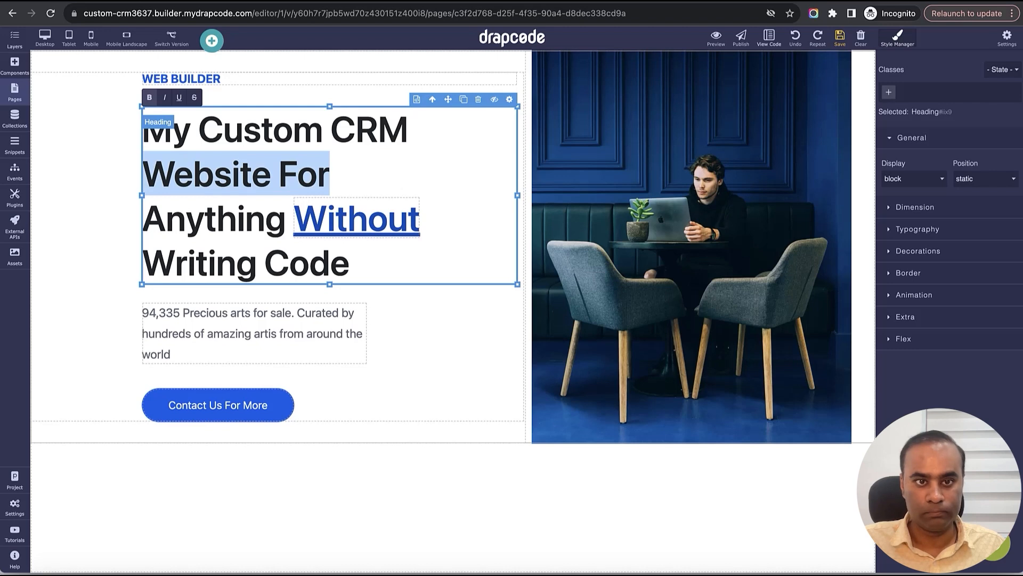
key("BackSpace")
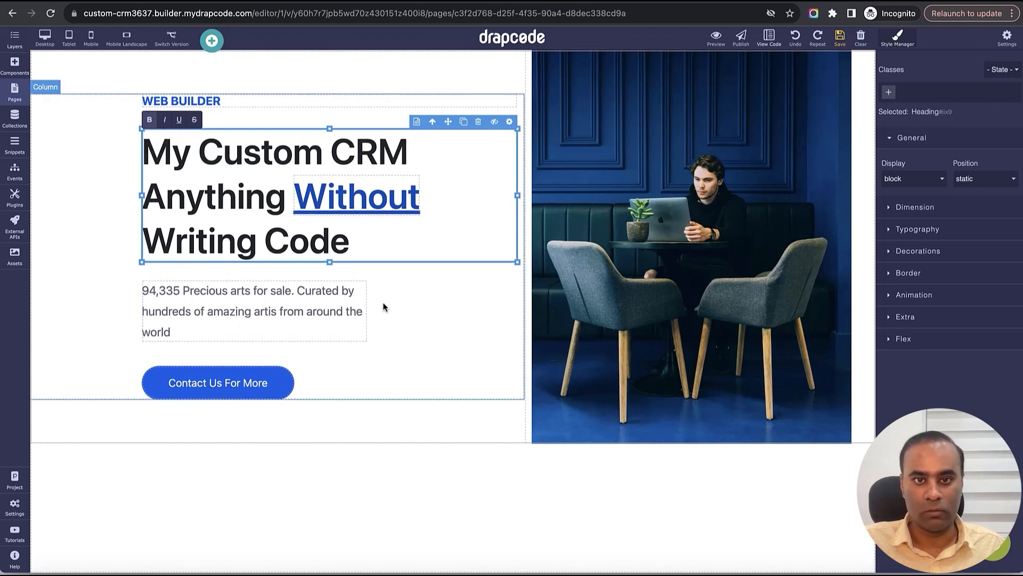
left_click(840, 37)
- Replace the 'Contact Us For More' button label with 'Start for Free'
double_click(238, 379)
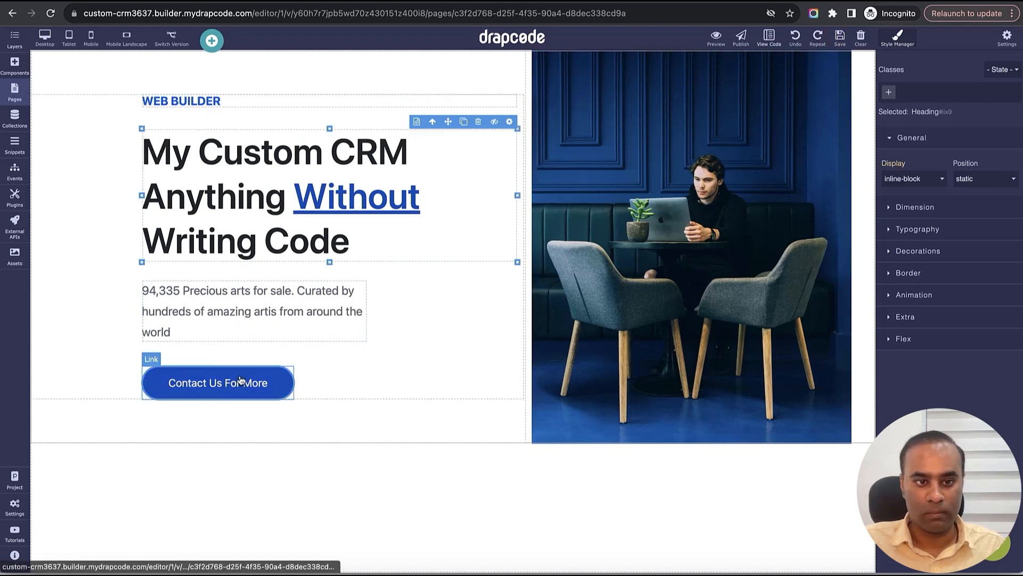
triple_click(234, 378)
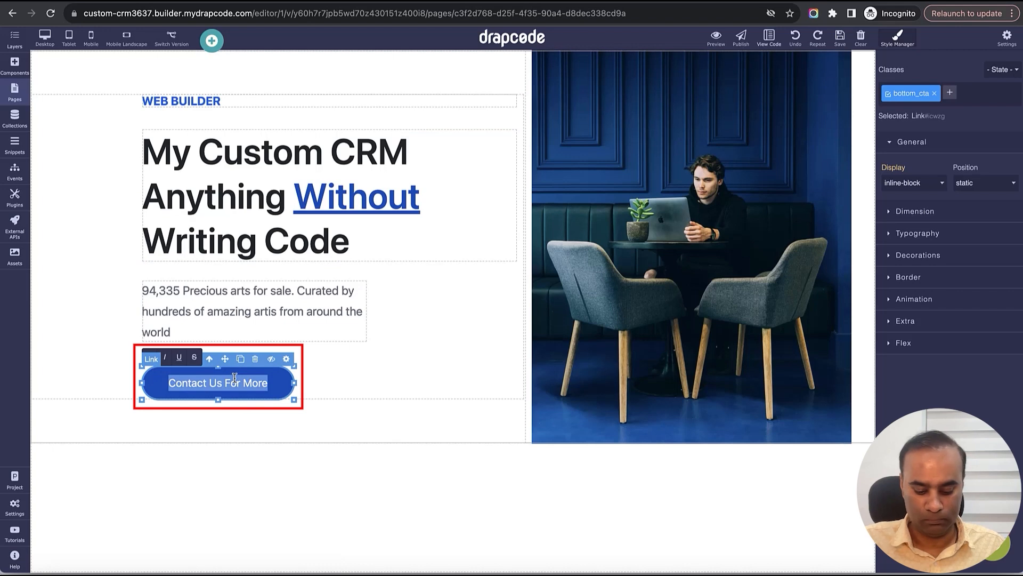
type("Start f")
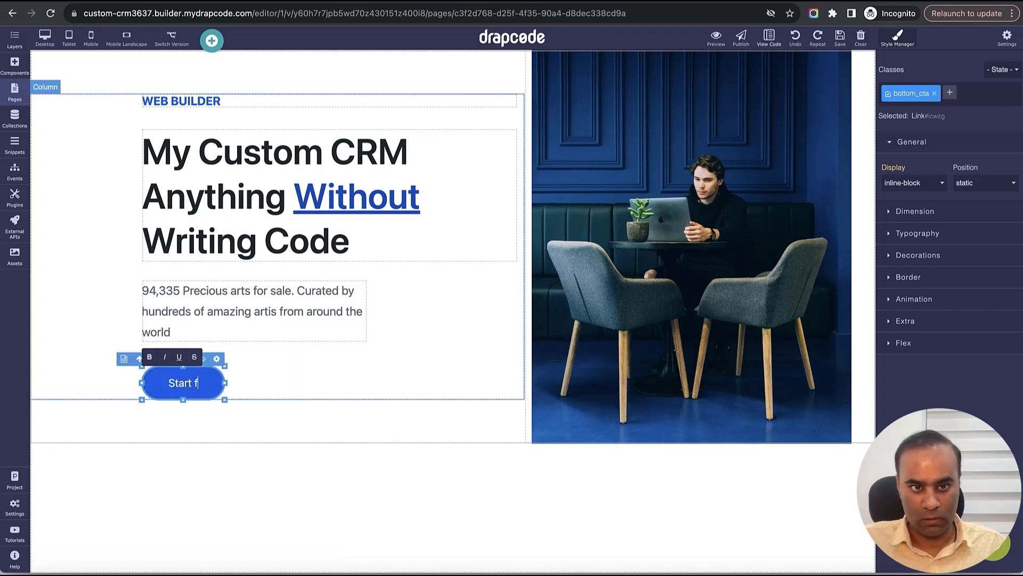
type("or ")
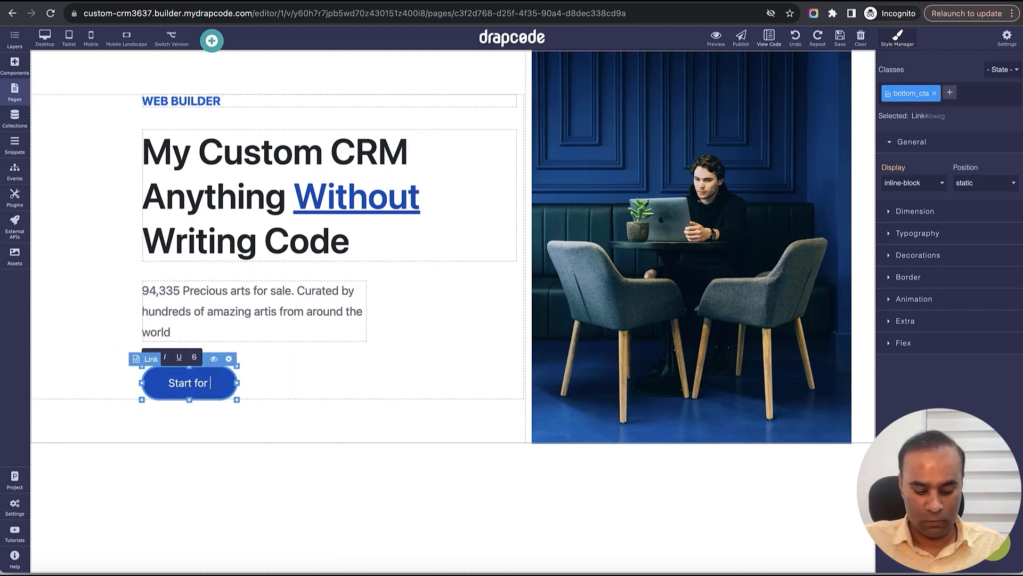
type("Free")
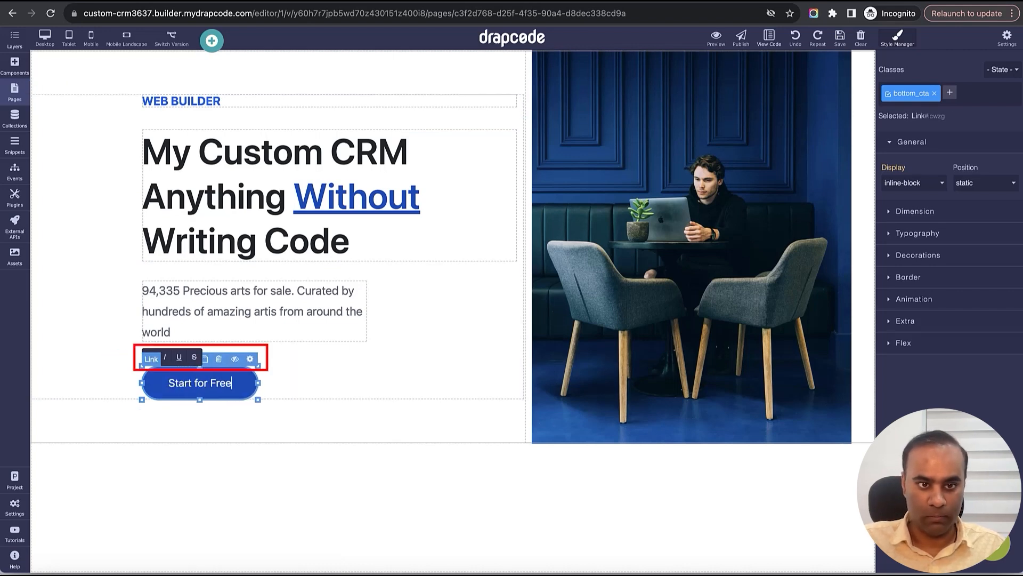
- Link the Start for Free button to Signup/Register, then open that page in the editor
left_click(250, 359)
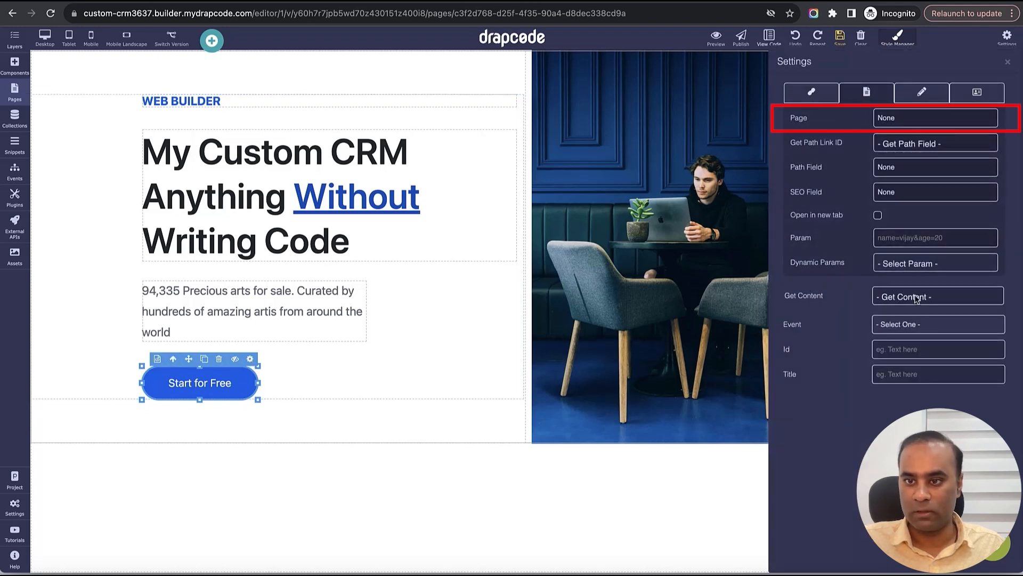
left_click(916, 121)
left_click(922, 213)
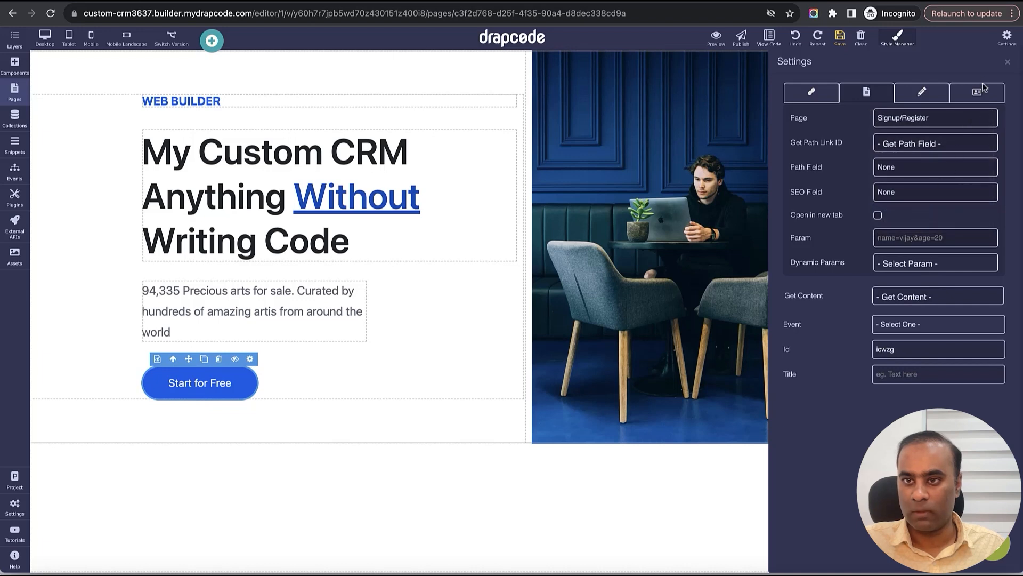
left_click(1009, 64)
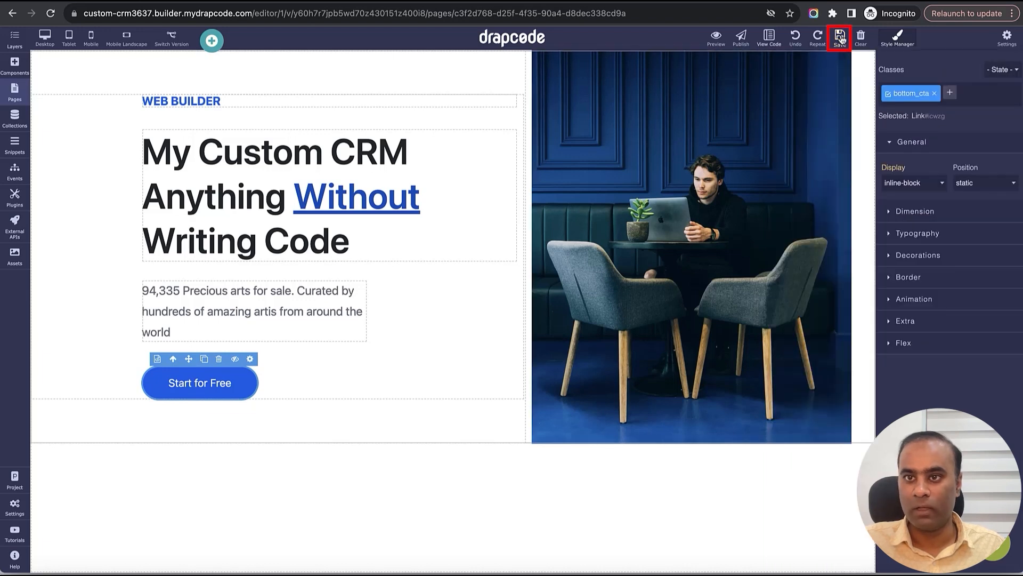
left_click(14, 91)
left_click(96, 238)
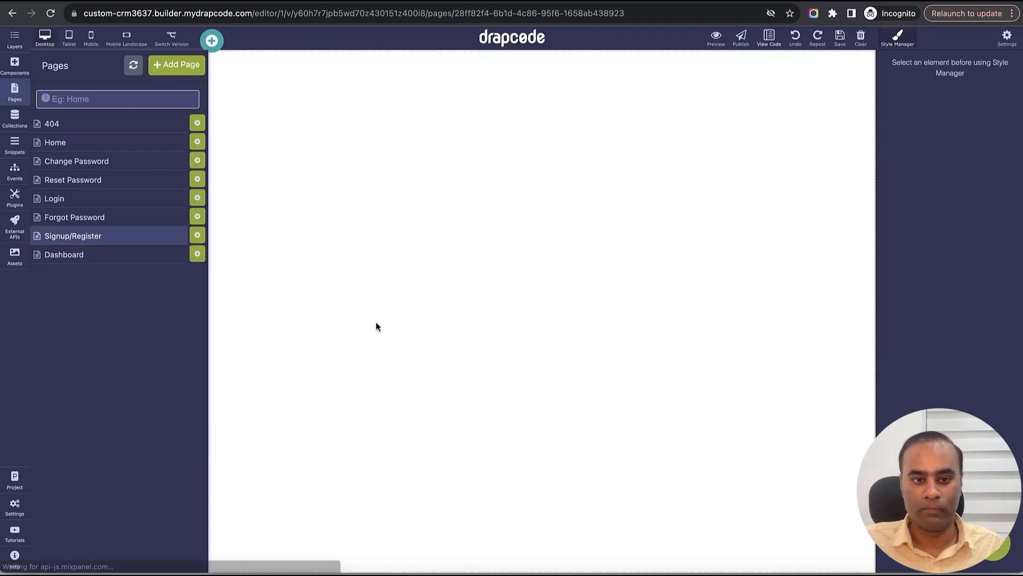
- Search components for 'Coll' and drop a Collection Form at the top of Signup/Register
left_click(372, 305)
left_click(15, 65)
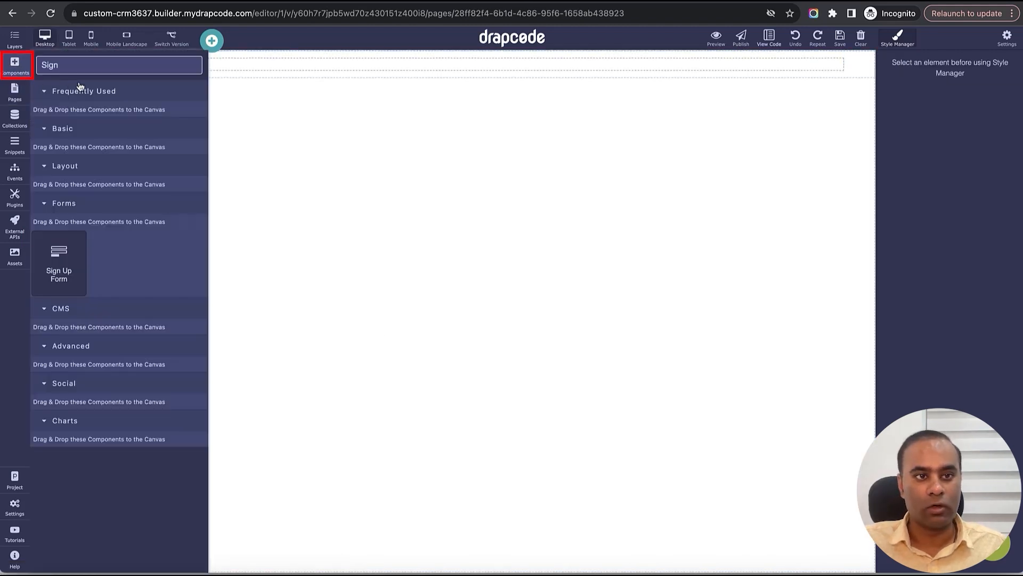
left_click(77, 67)
double_click(77, 68)
type("Coll")
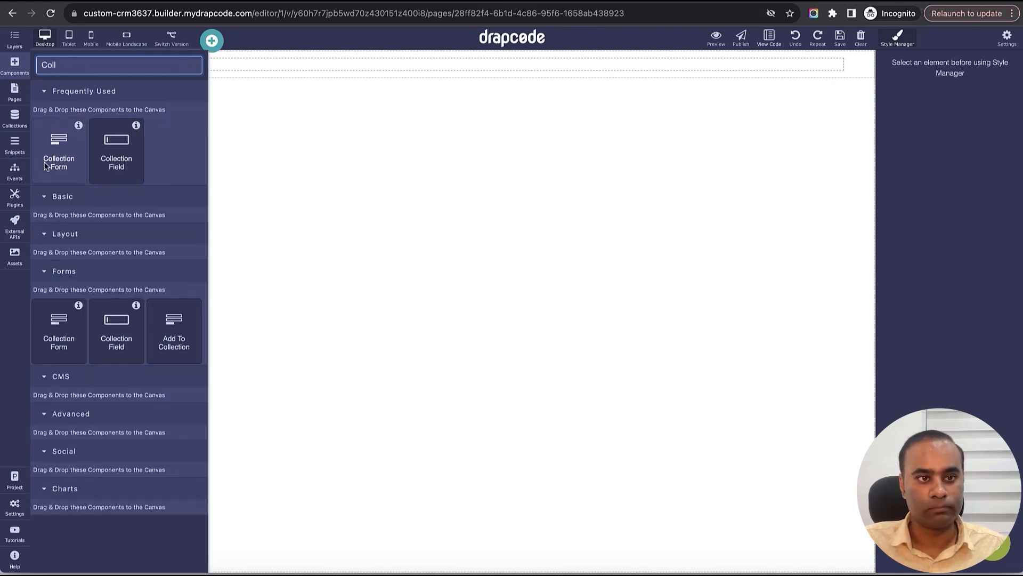
left_click_drag(59, 152, 340, 62)
left_click_drag(344, 65, 344, 67)
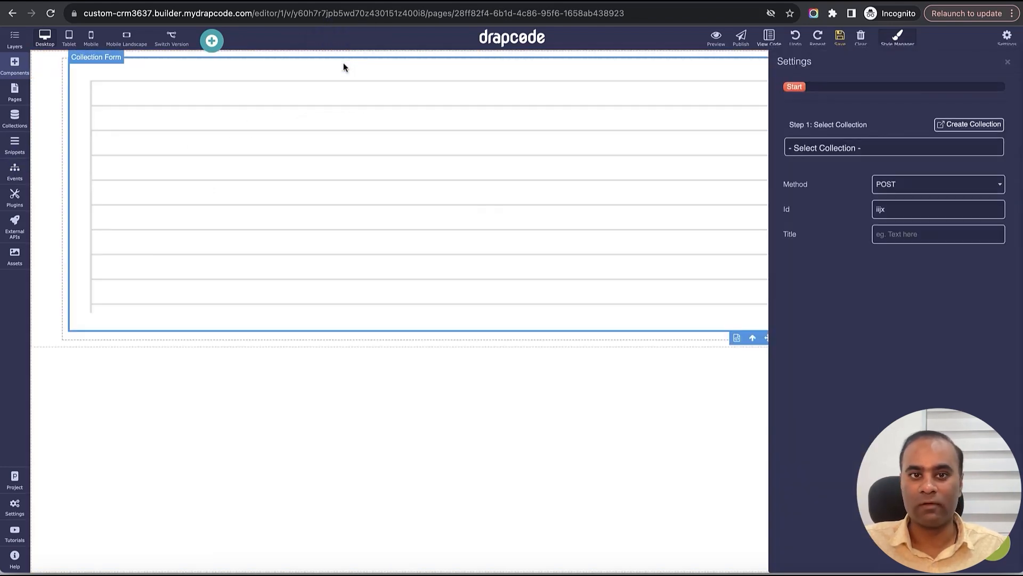
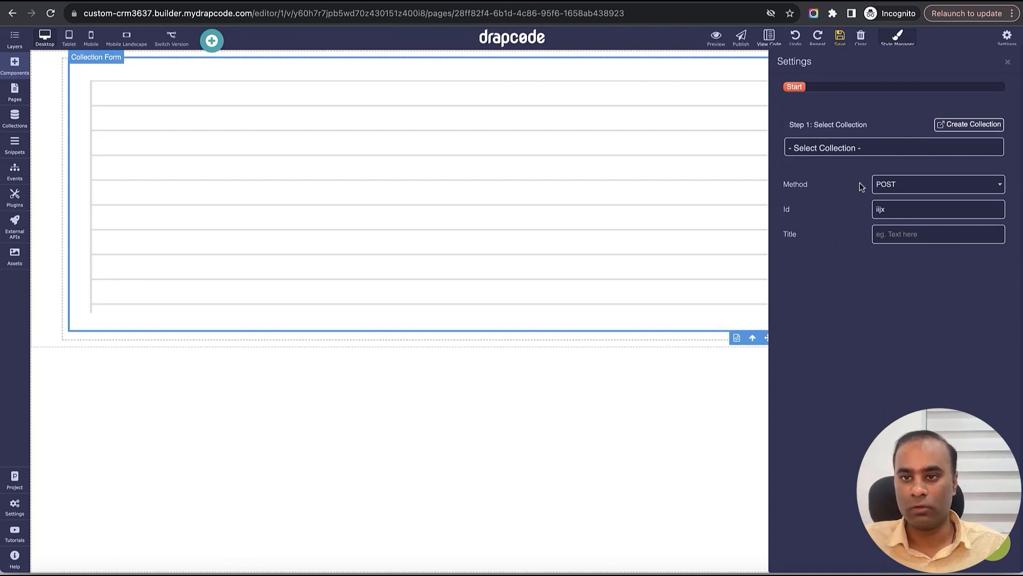
- Bind the form to the User collection with the Organization Signup event, and save the page
left_click(852, 150)
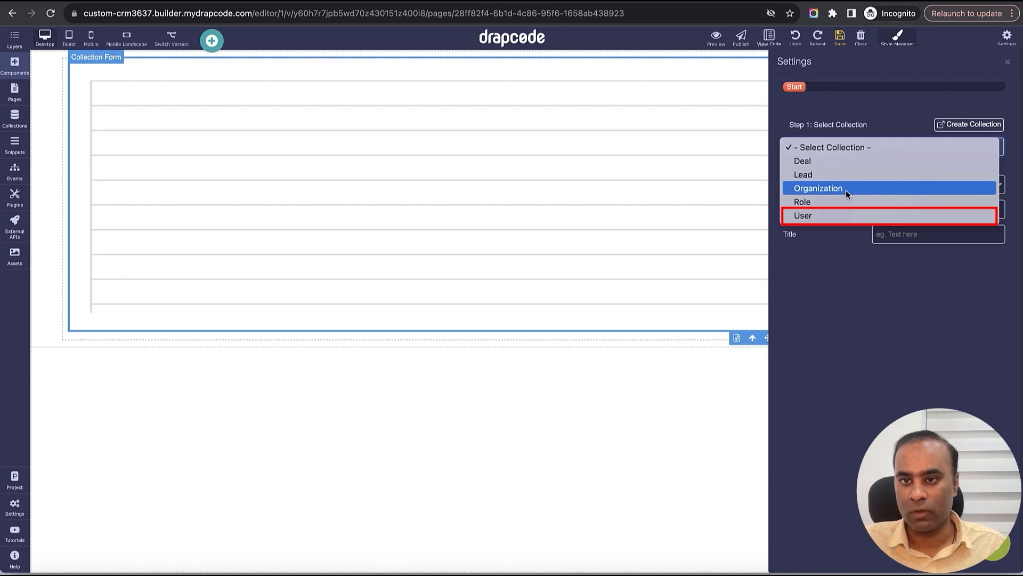
left_click(845, 212)
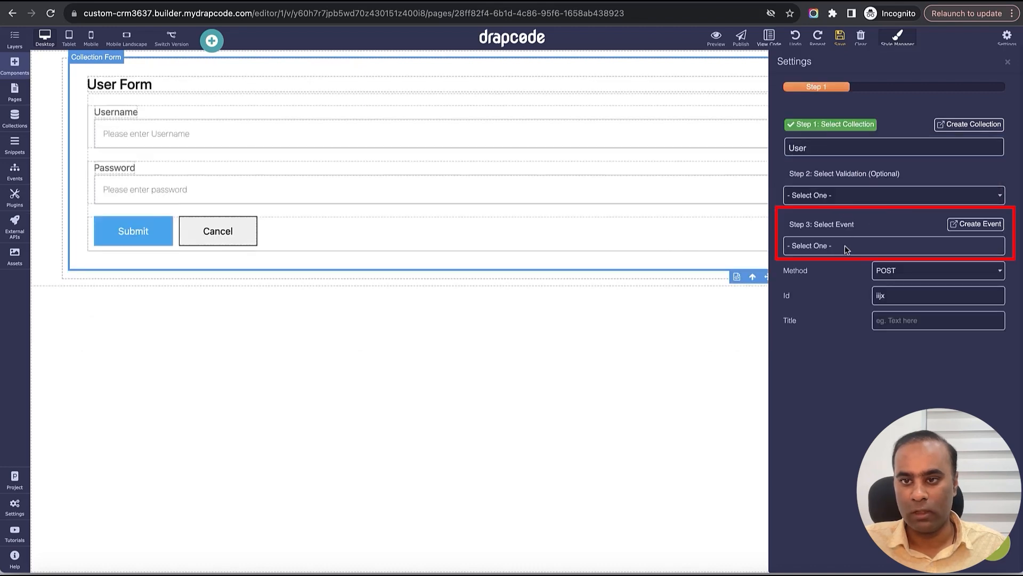
left_click(844, 245)
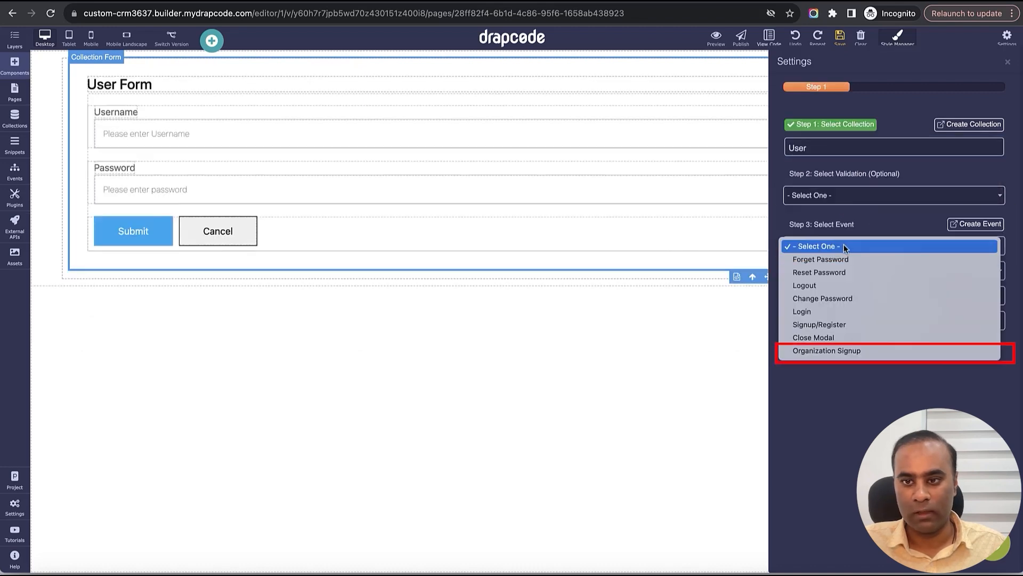
left_click(851, 350)
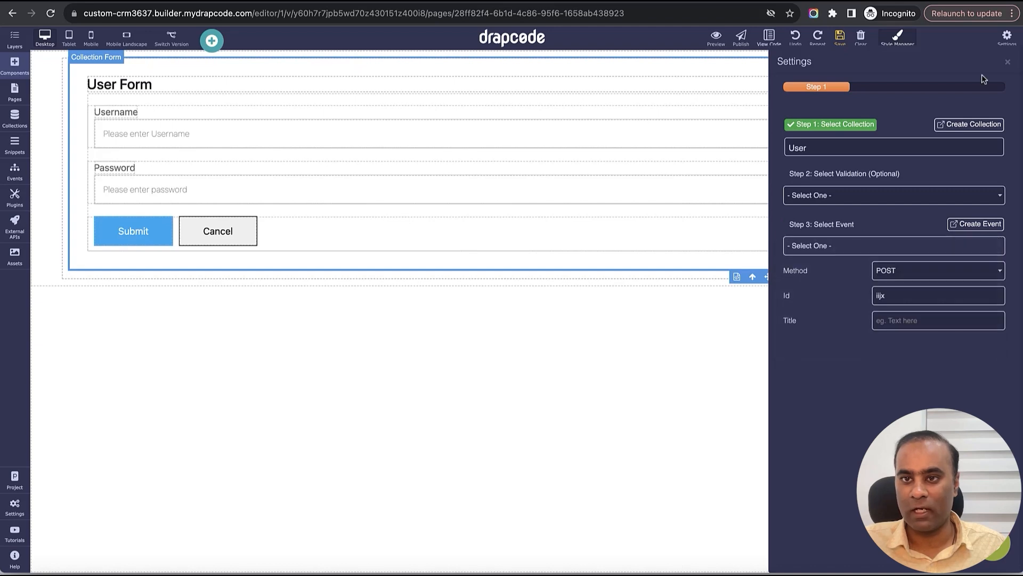
left_click(1008, 61)
left_click(840, 39)
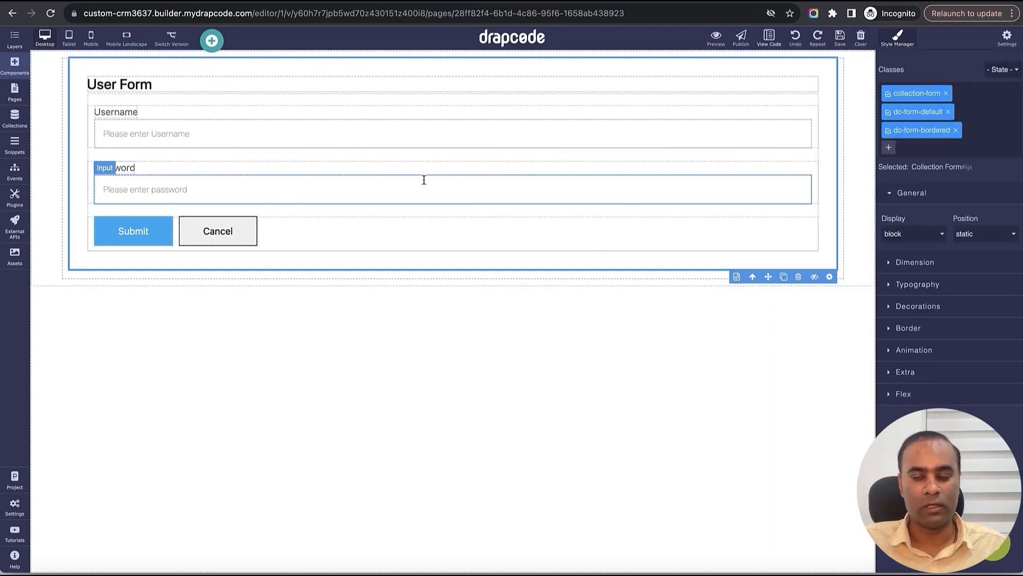
- Relabel the Username field as 'Email' and save the form
left_click(118, 114)
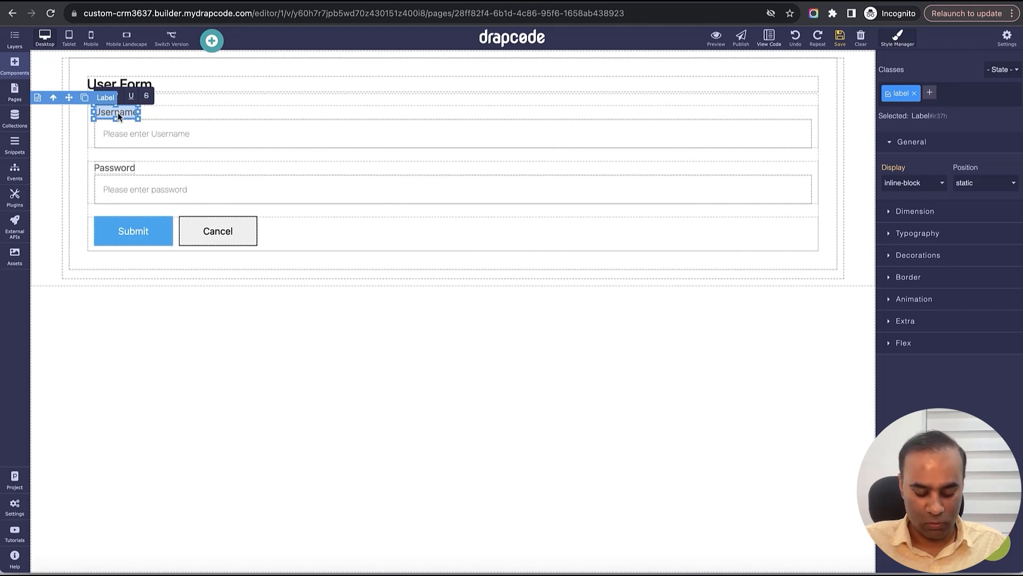
type("Email")
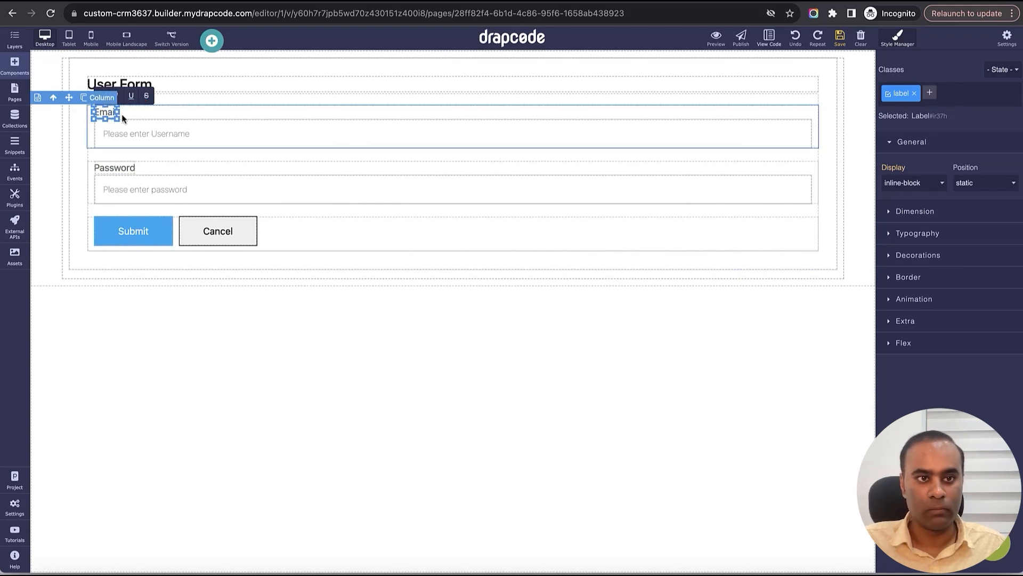
left_click(256, 134)
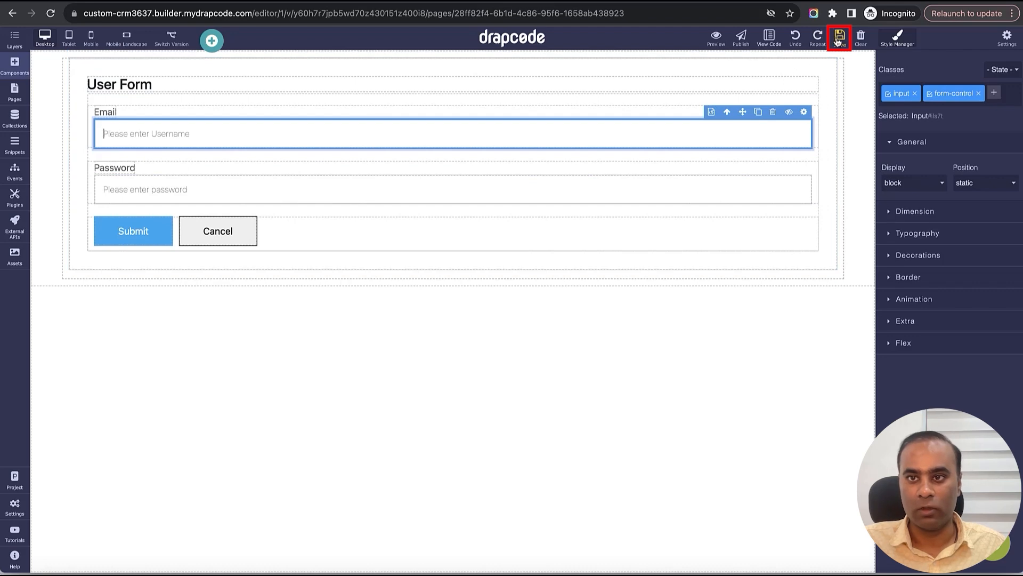
left_click(149, 238)
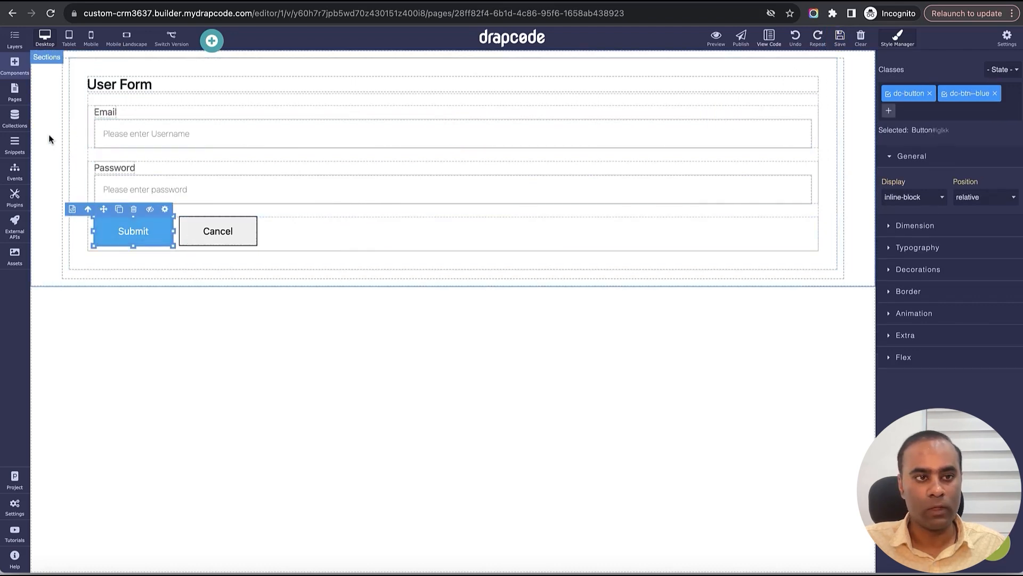
left_click(16, 120)
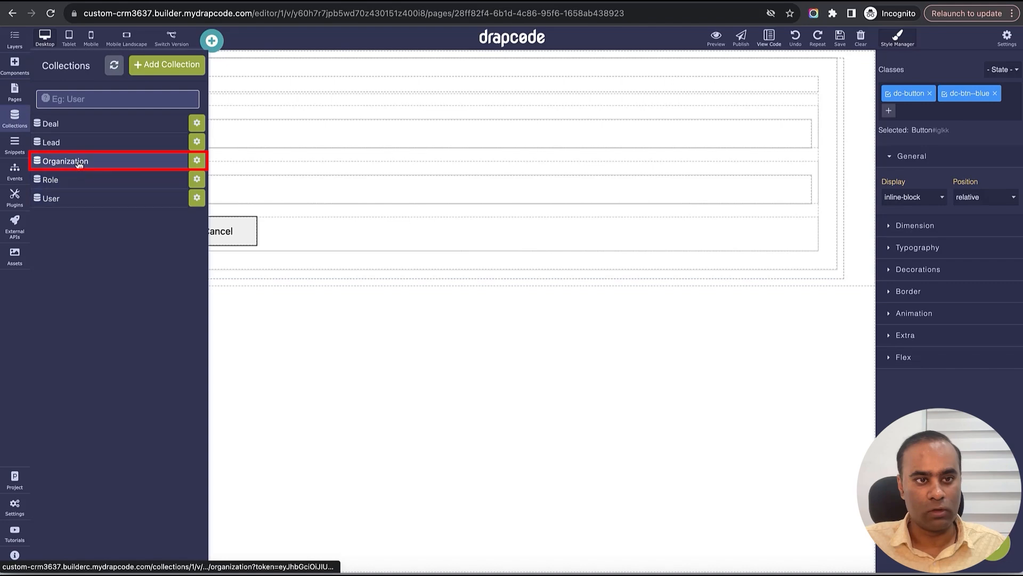
left_click(80, 198)
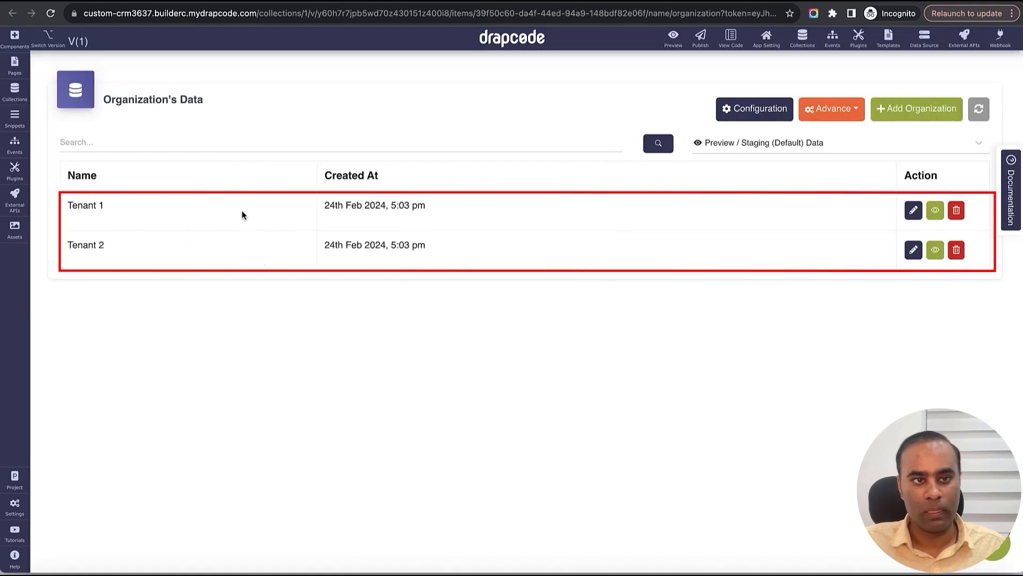
left_click_drag(242, 212, 321, 272)
left_click(470, 250)
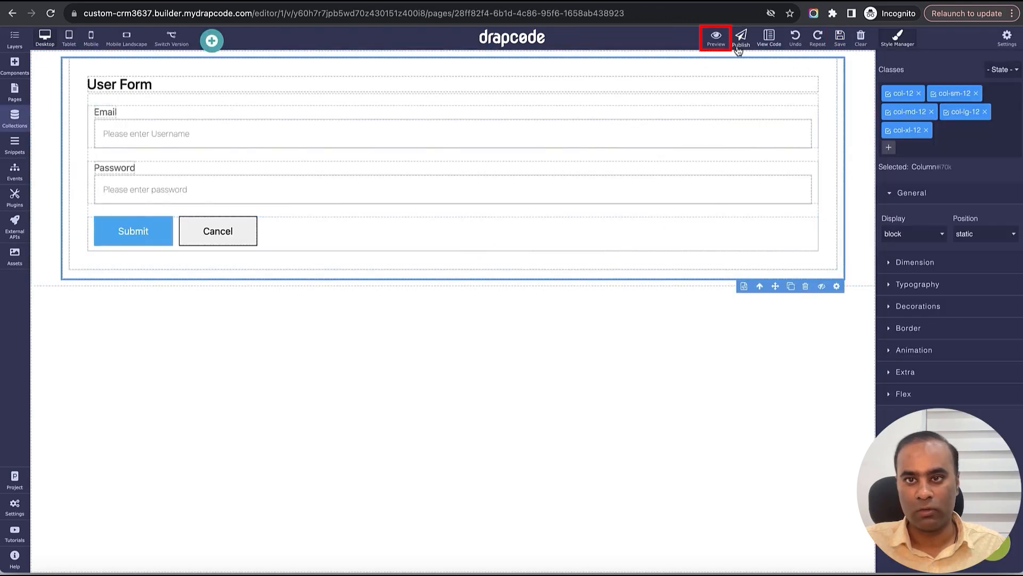
- Preview the app and reach the sign-up form from its home page
left_click(720, 37)
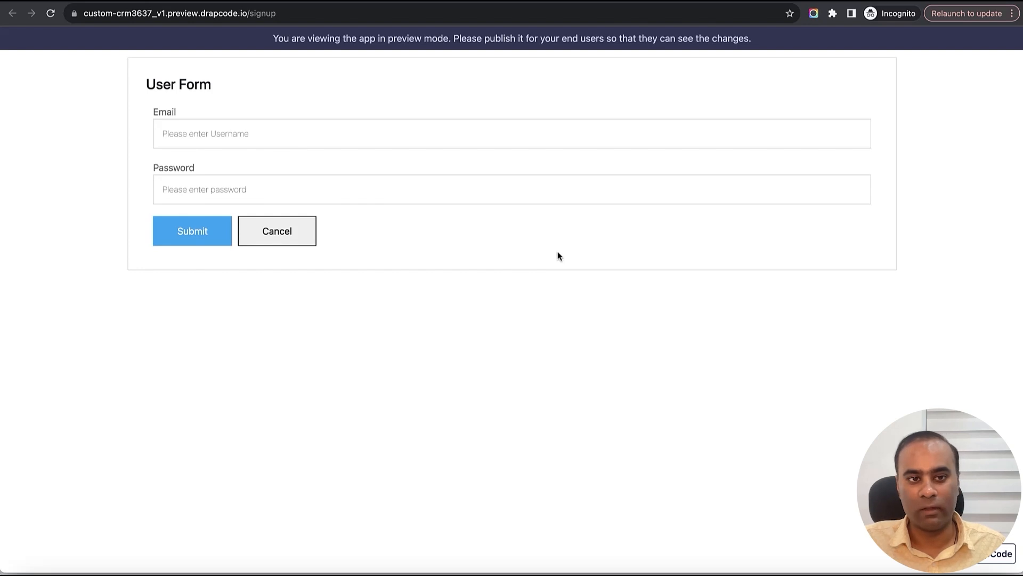
left_click(266, 13)
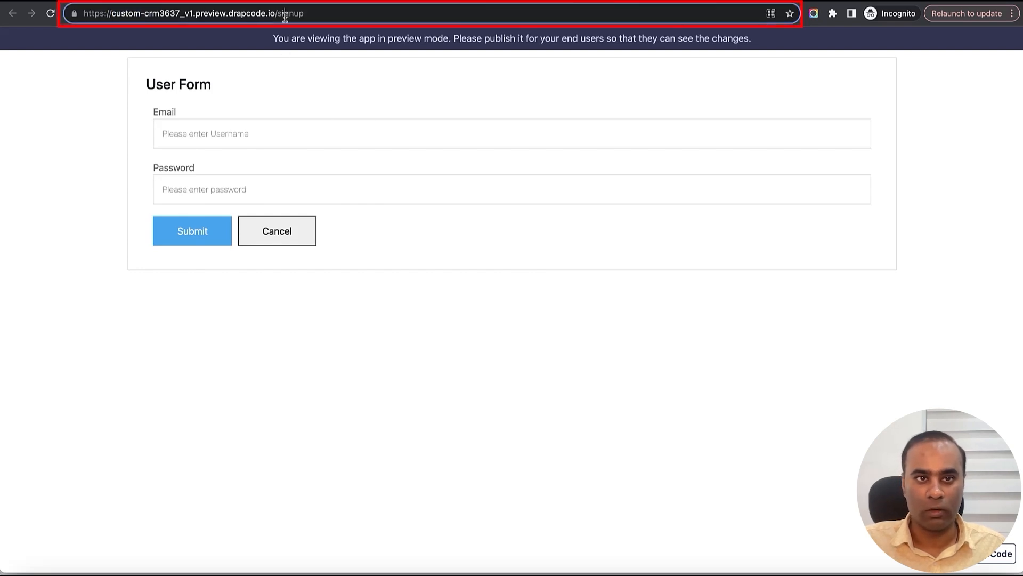
double_click(285, 13)
key("BackSpace")
key("Return")
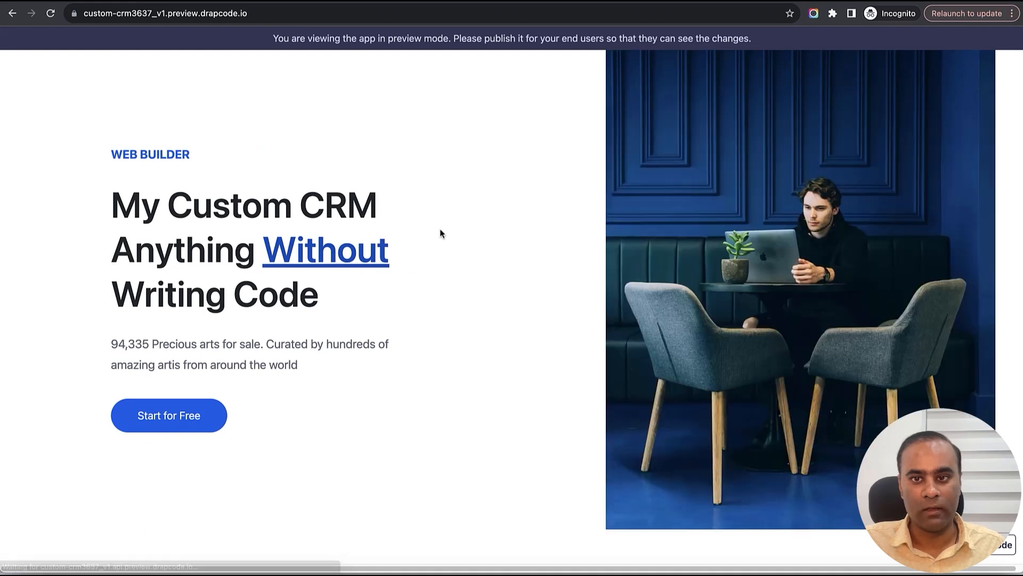
left_click(175, 419)
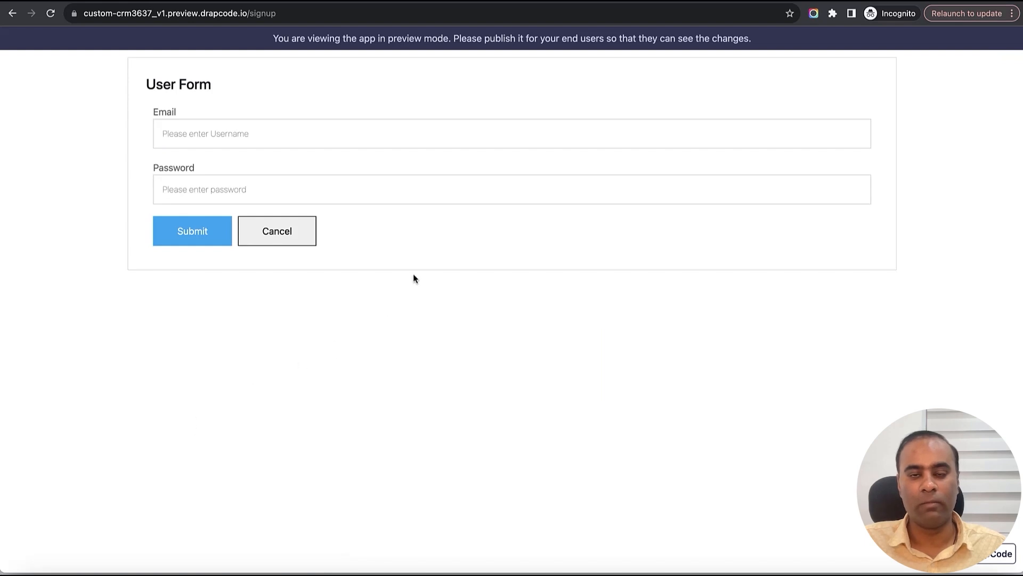
- Enter a test email address and password in the sign-up form and submit it
left_click(428, 141)
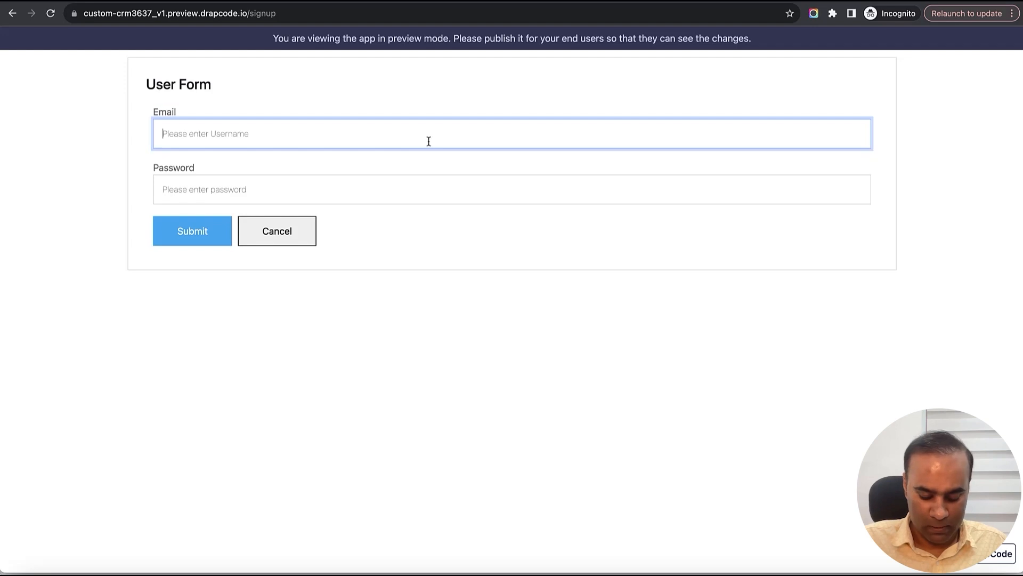
type("org1@")
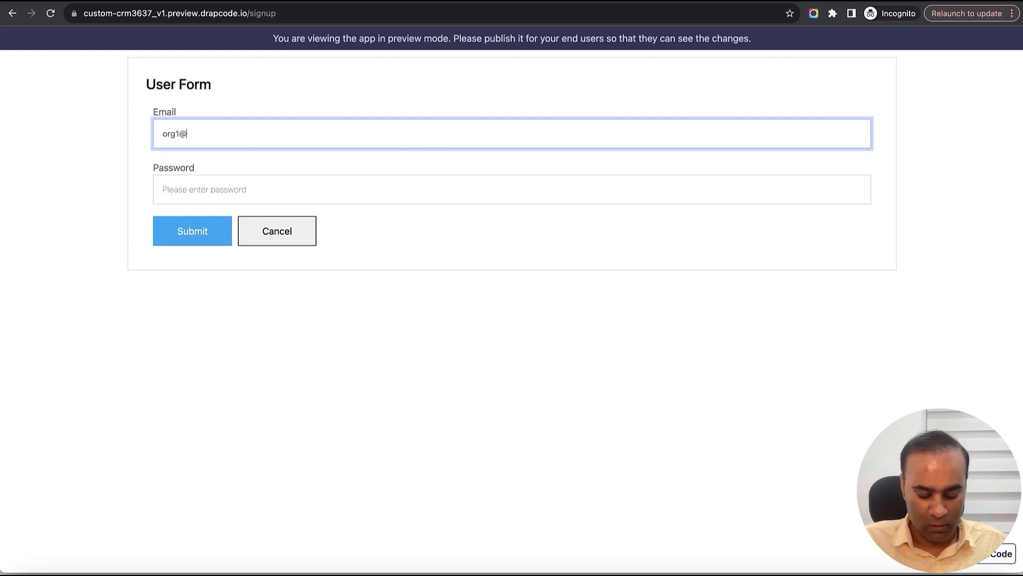
type("email.co")
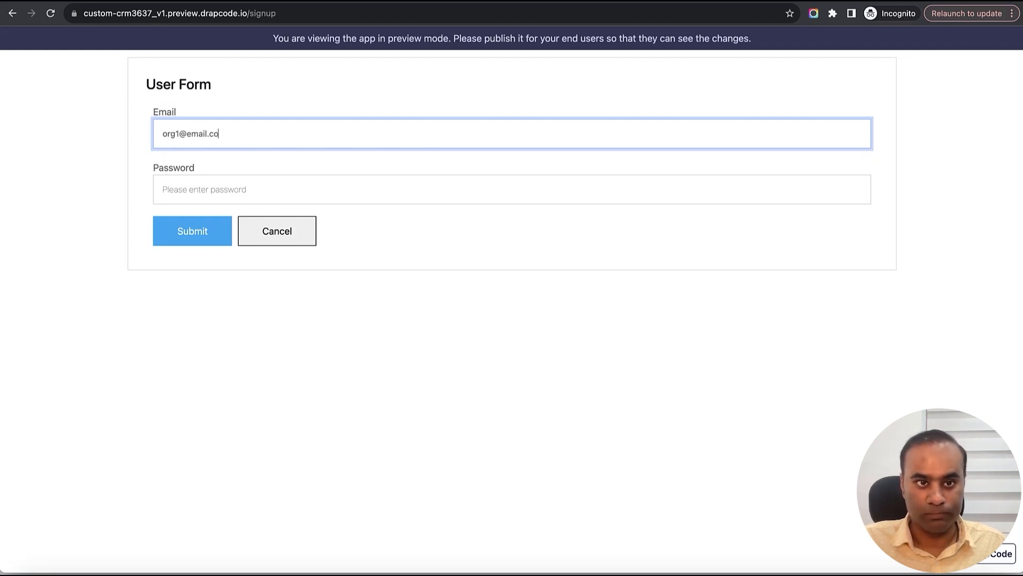
type("m")
key("Tab")
type("12345")
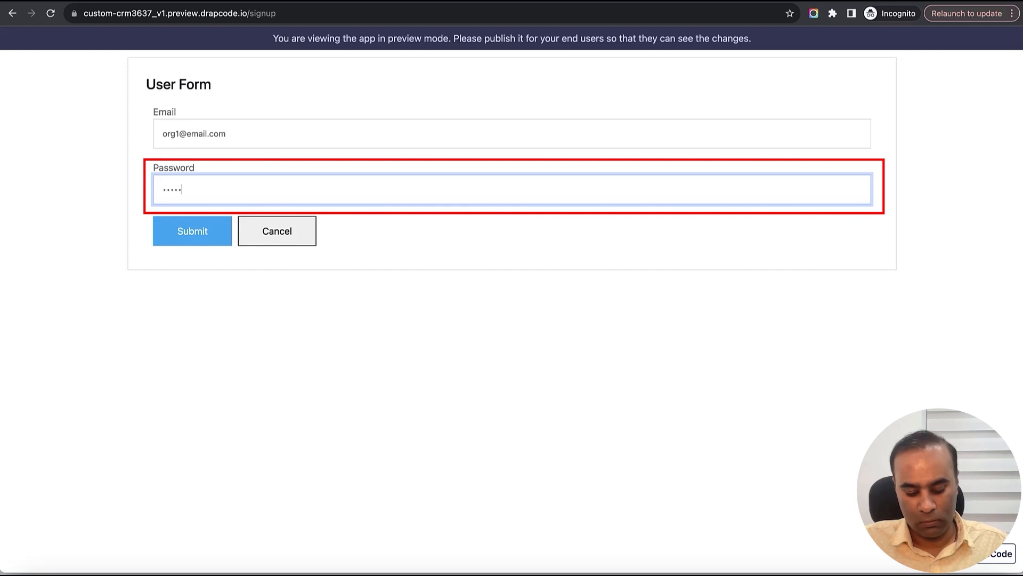
type("6")
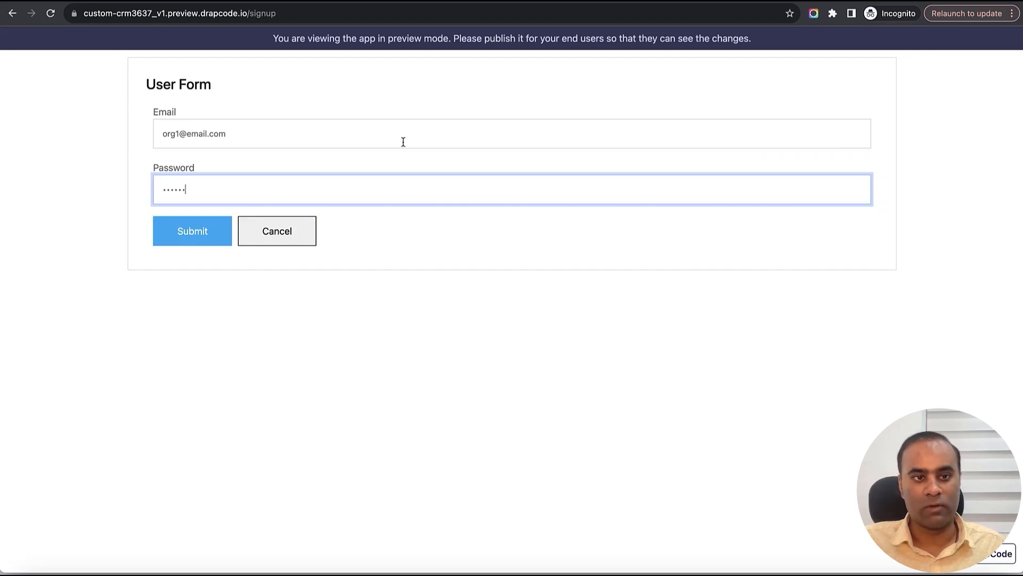
triple_click(176, 138)
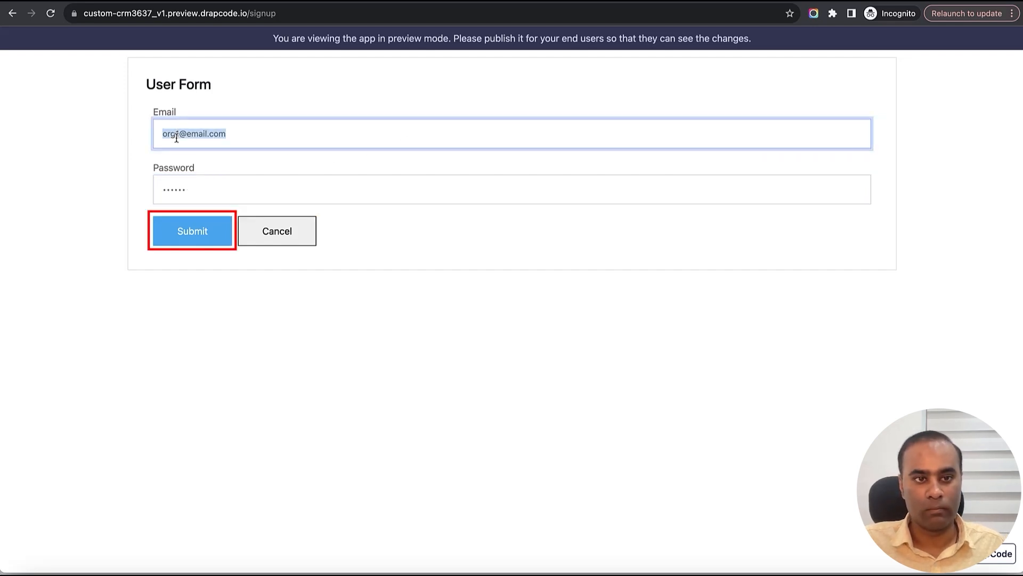
left_click(195, 235)
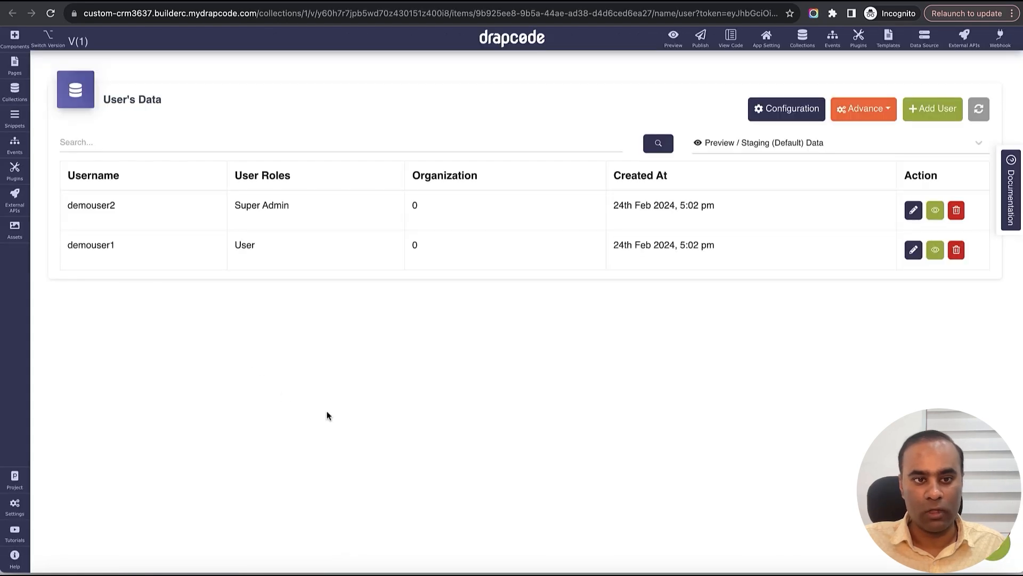
- Refresh User's Data to reveal the new user with its role and organization
left_click(979, 115)
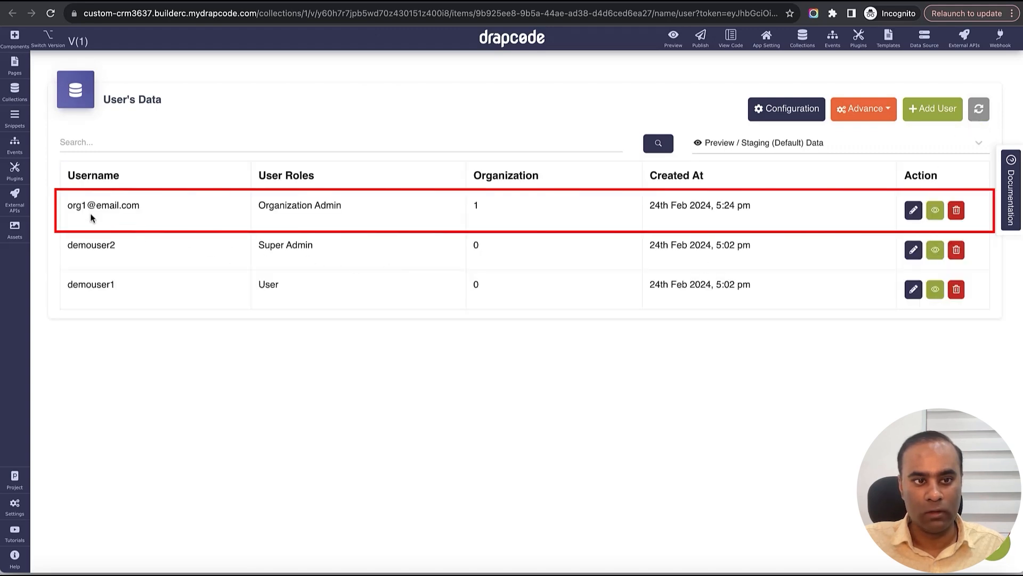
left_click_drag(59, 206, 365, 212)
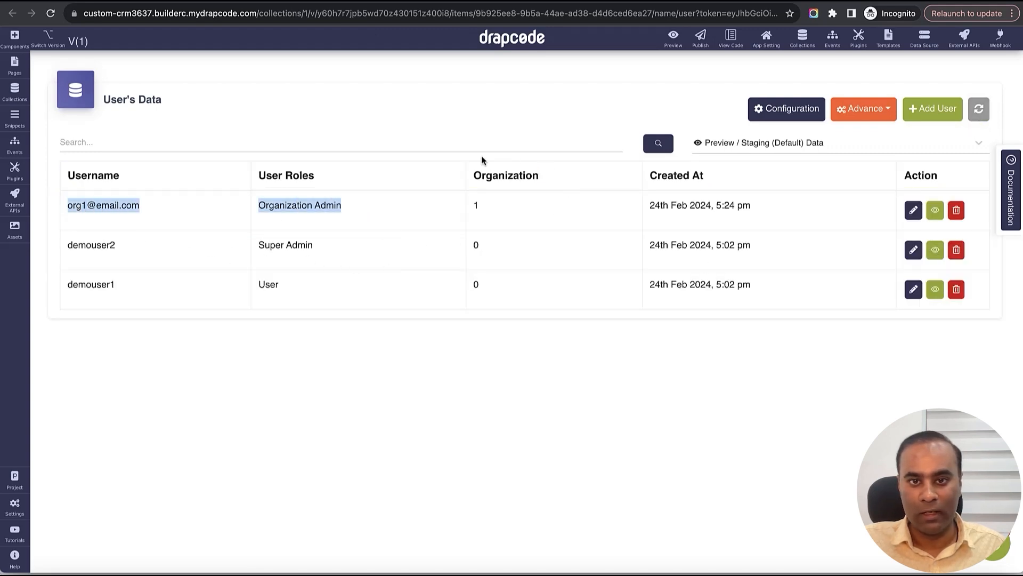
double_click(478, 207)
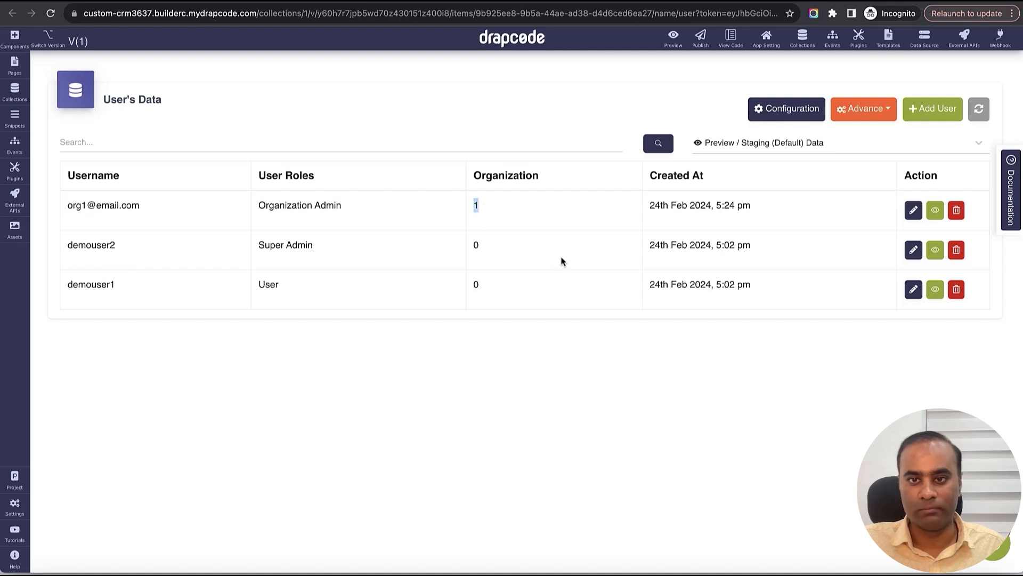
- Refresh Organization's Data to reveal the new organization record from the signup
key("ctrl+shift+Tab")
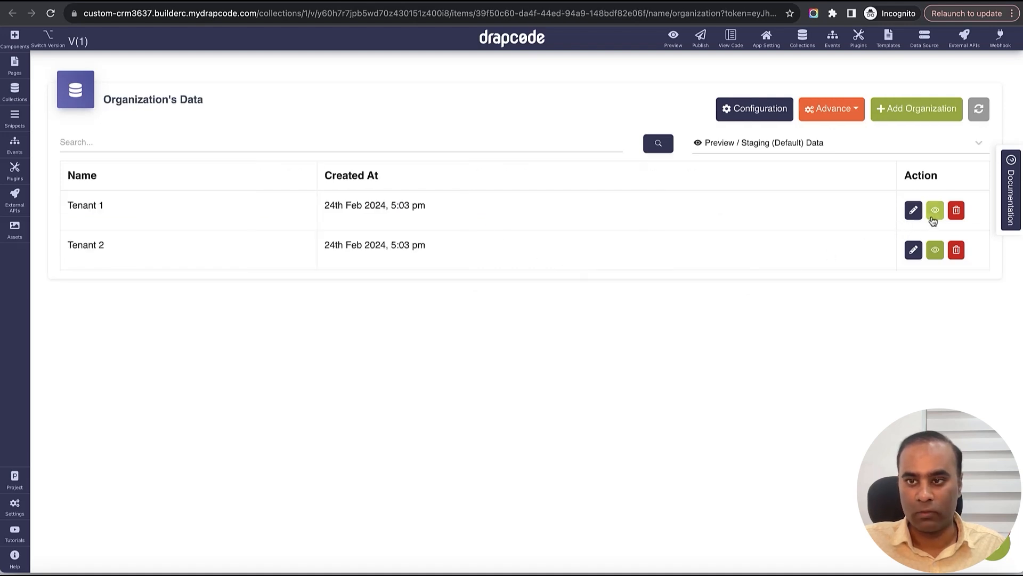
left_click(978, 112)
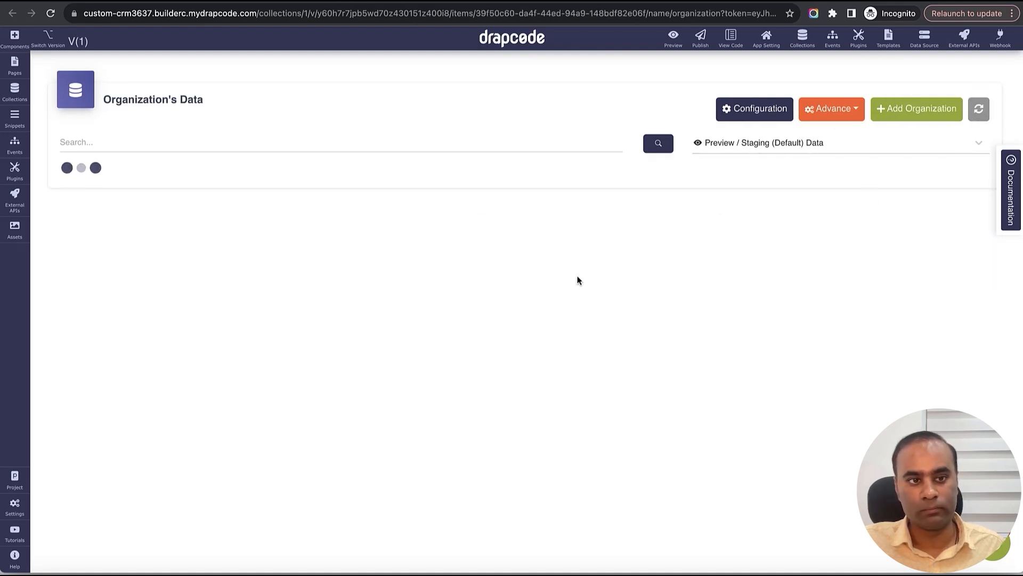
left_click_drag(119, 212, 448, 209)
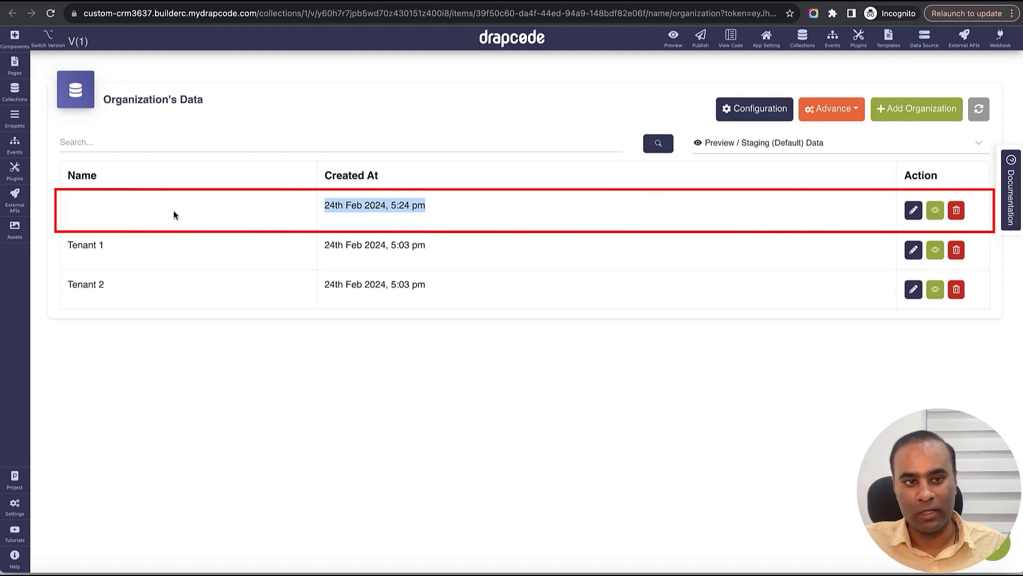
left_click(246, 209)
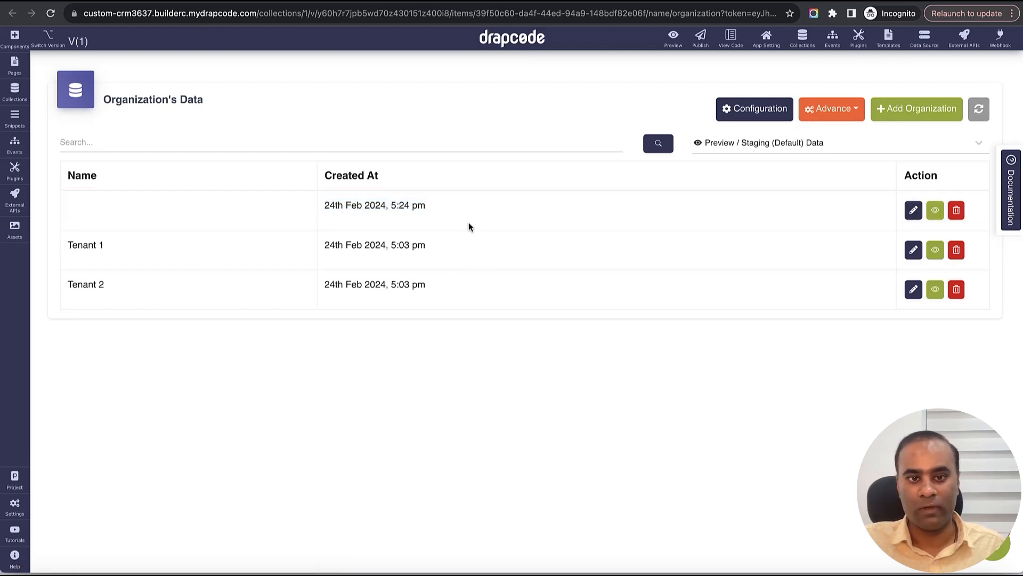
key("ctrl+shift+Tab")
key("ctrl+shift+Tab")
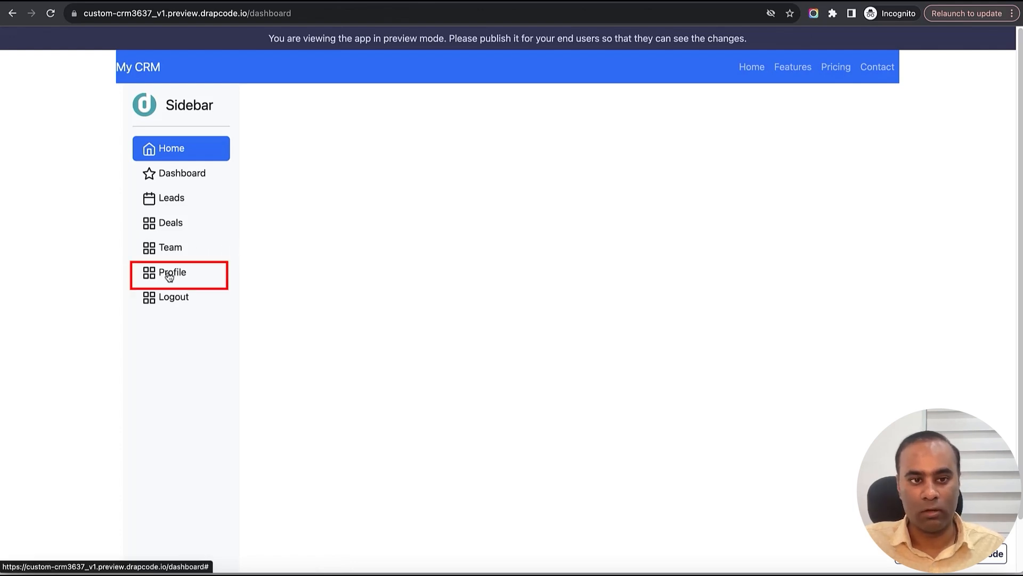
- Browse the pages and snippets lists, comparing against the sidebar in the dashboard preview
key("ctrl+shift+Tab")
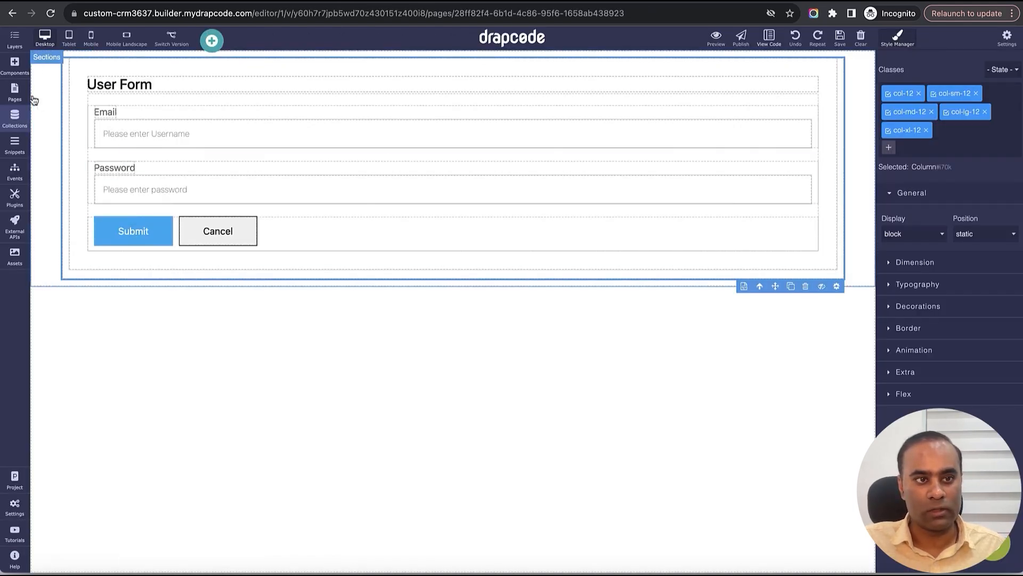
left_click(15, 92)
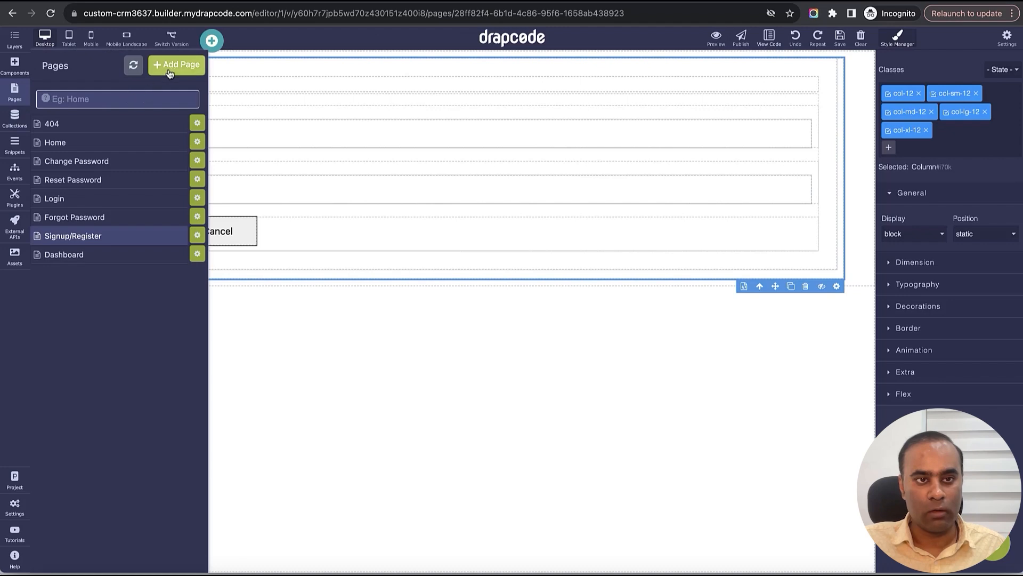
key("ctrl+Tab")
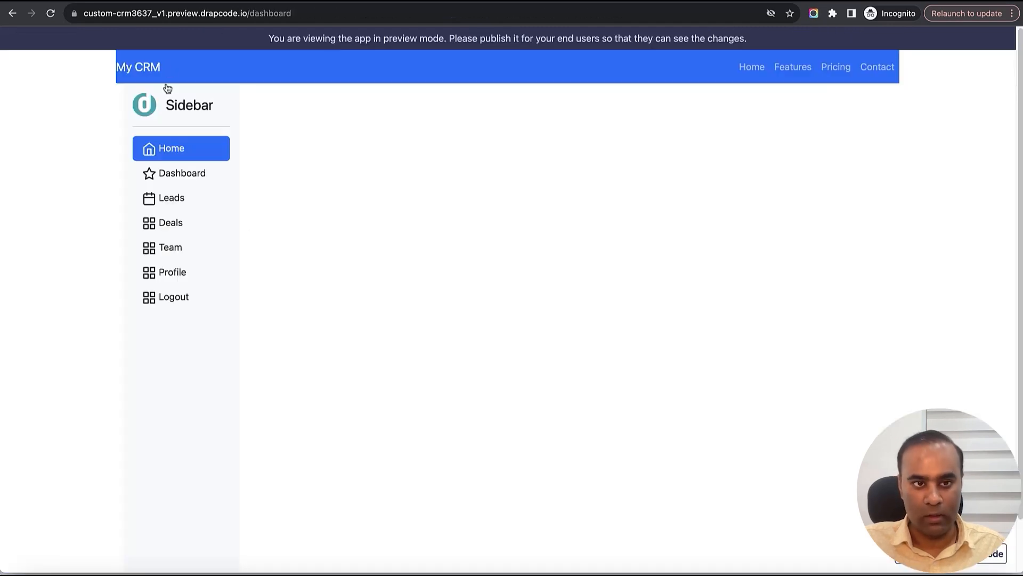
key("ctrl+shift+Tab")
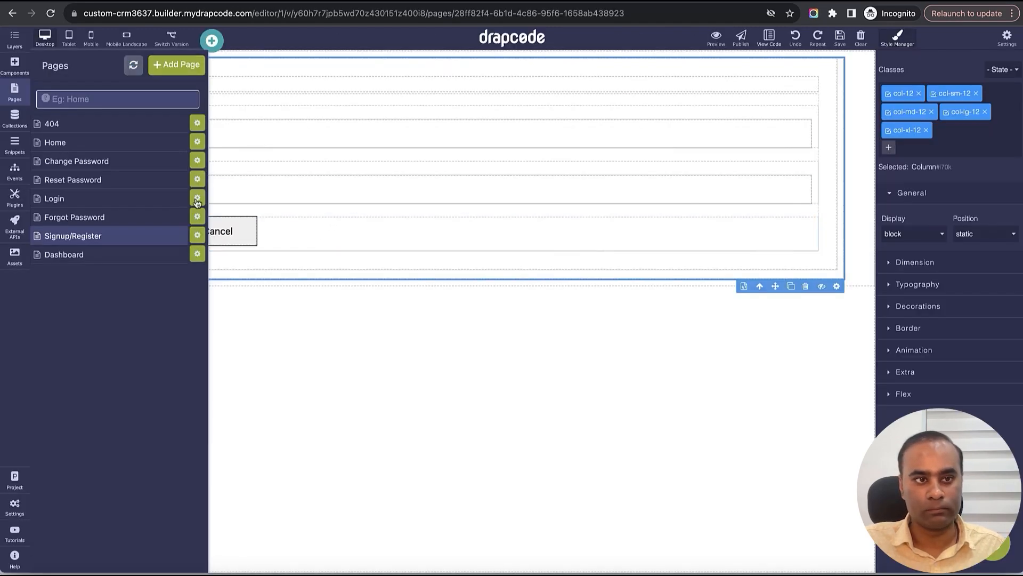
left_click(16, 141)
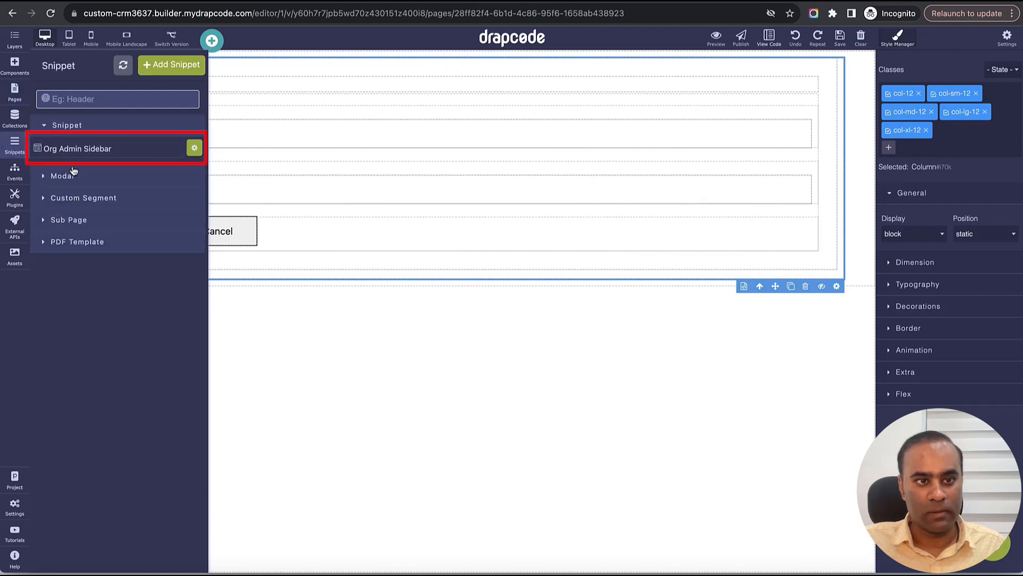
key("ctrl+Tab")
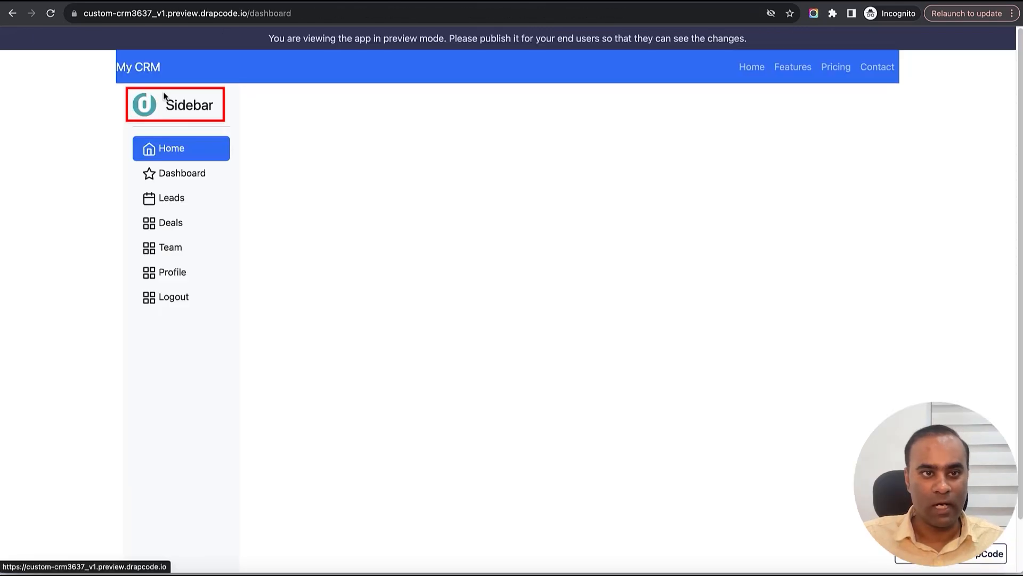
key("ctrl+shift+Tab")
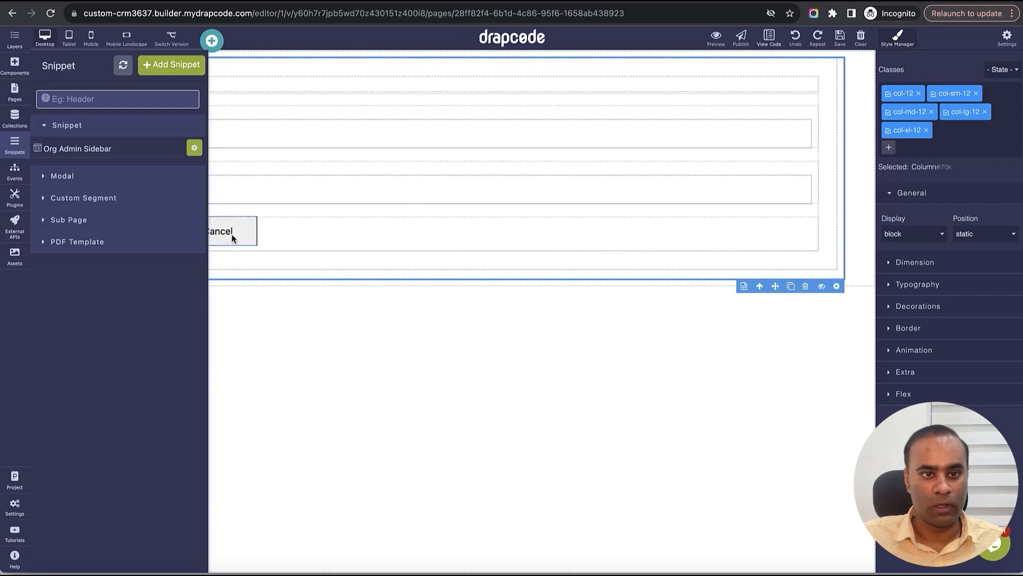
left_click(304, 341)
- Open the Org Admin Sidebar snippet for editing
left_click(14, 91)
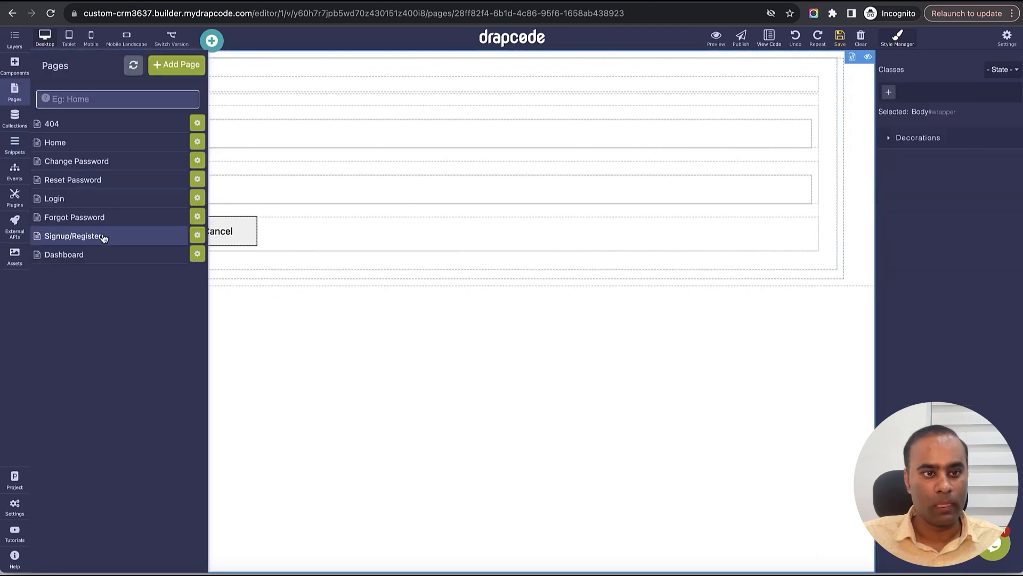
left_click(15, 144)
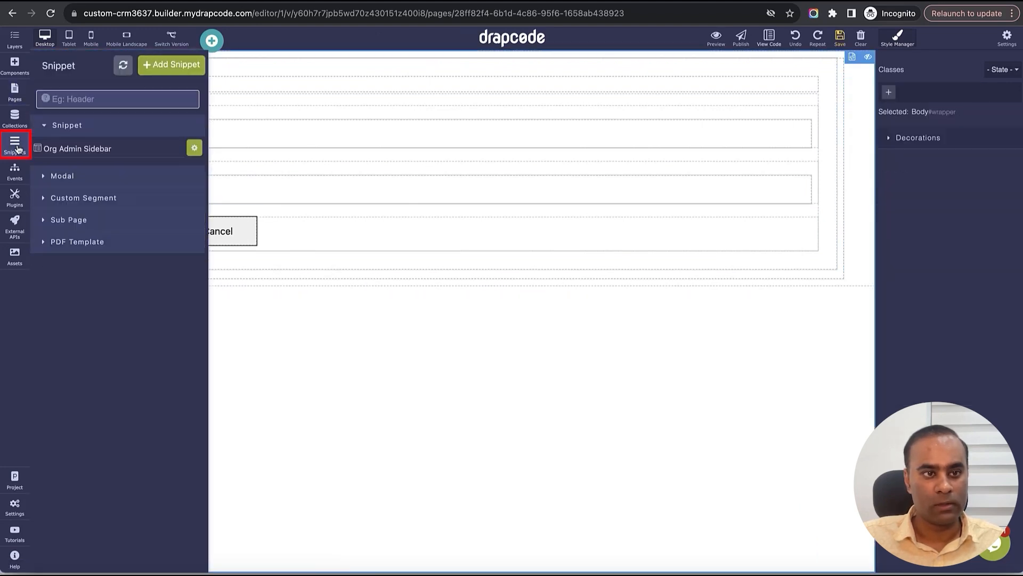
left_click(68, 155)
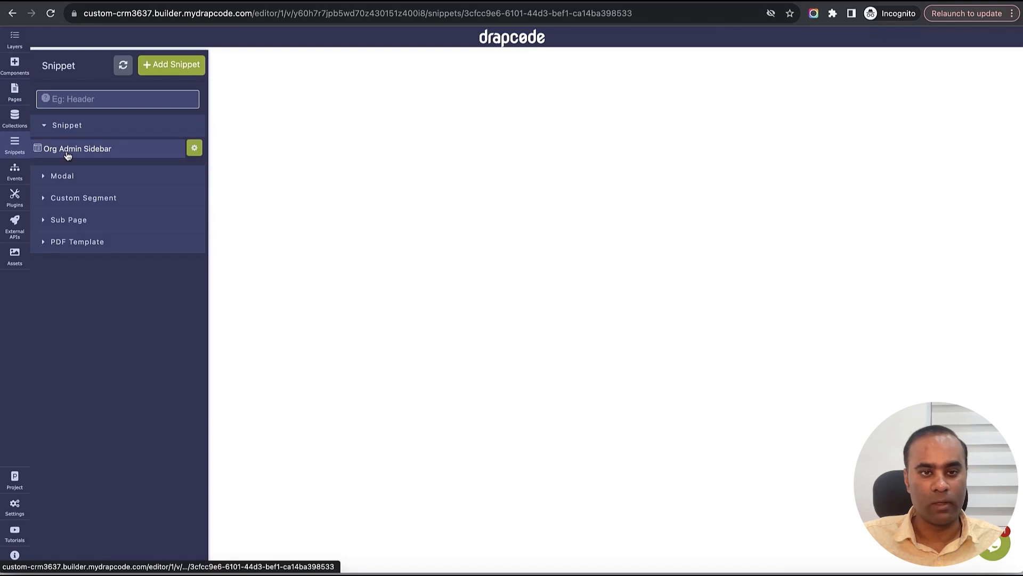
left_click(26, 48)
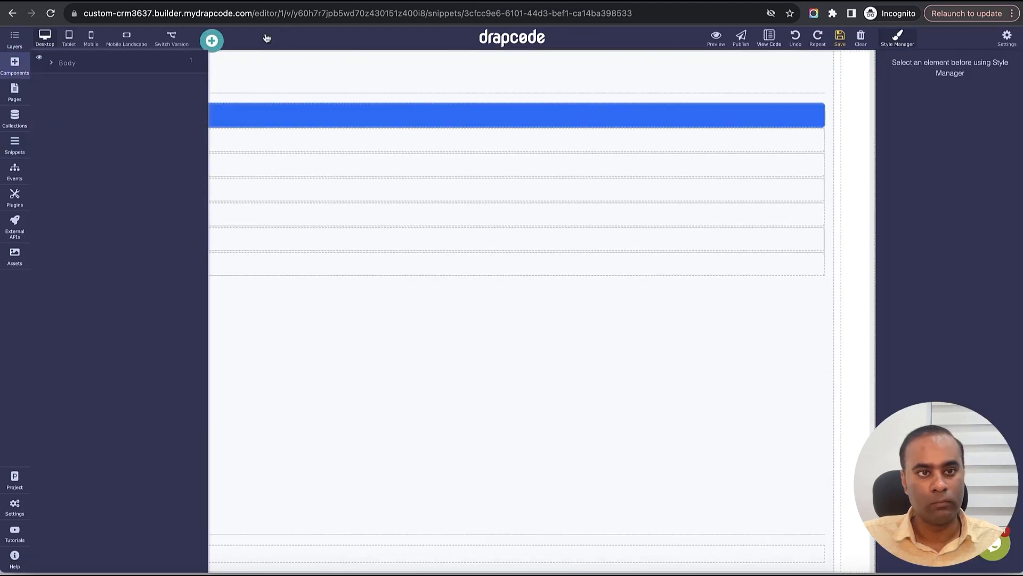
left_click(15, 38)
- Delete the Sidebar title text and the logo from the sidebar top
left_click(178, 89)
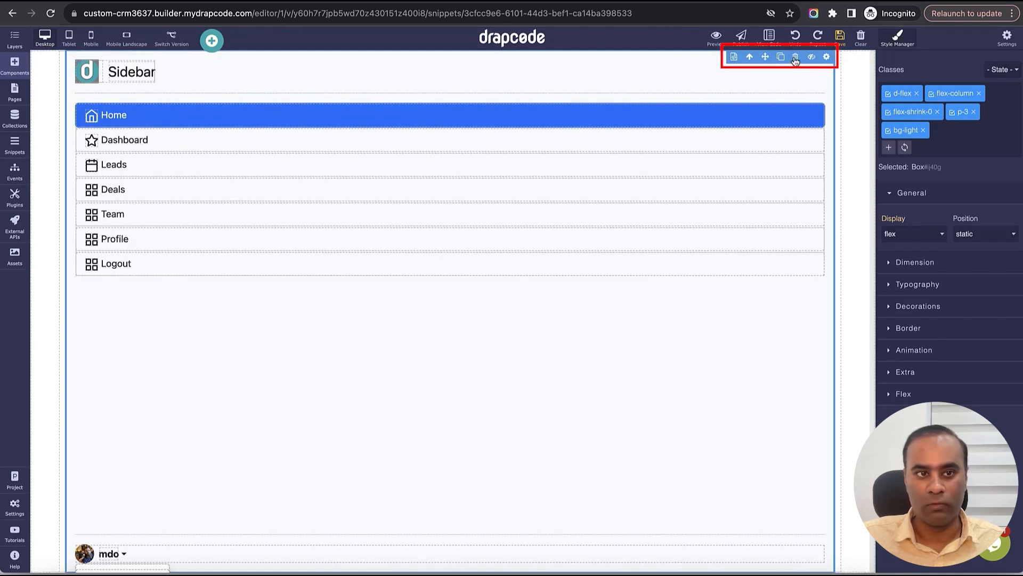
left_click(121, 80)
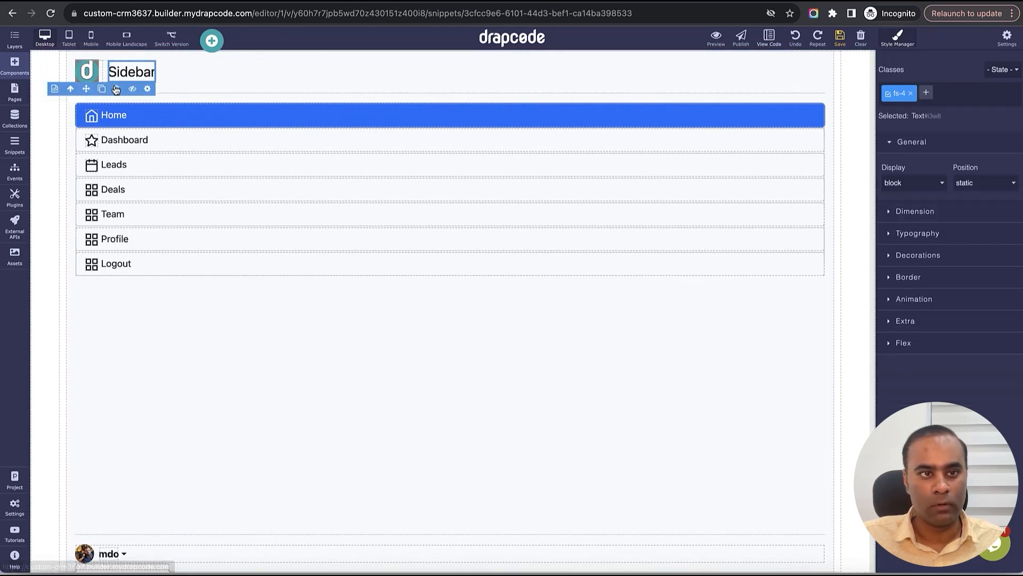
left_click(117, 88)
left_click(102, 80)
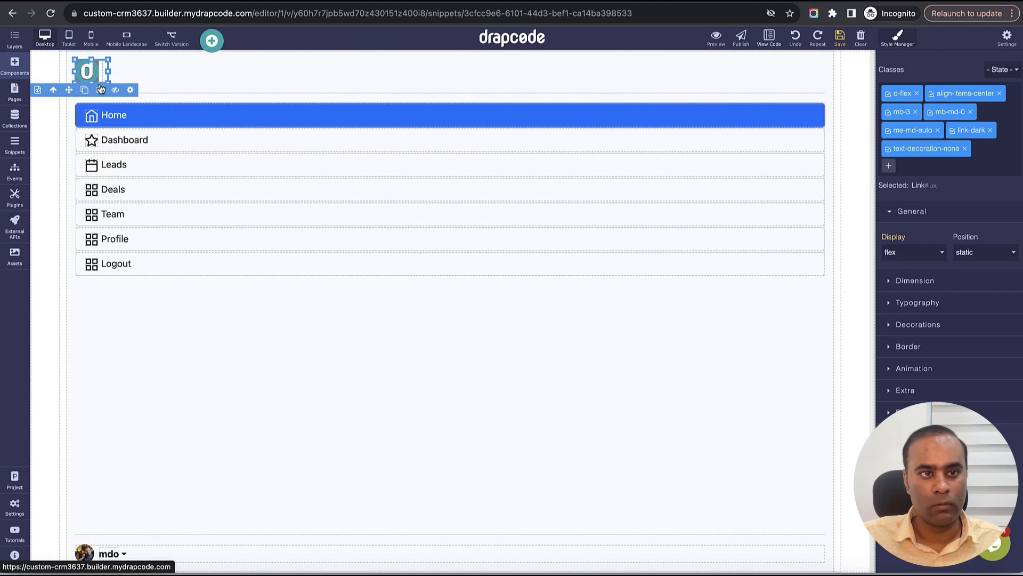
left_click(99, 89)
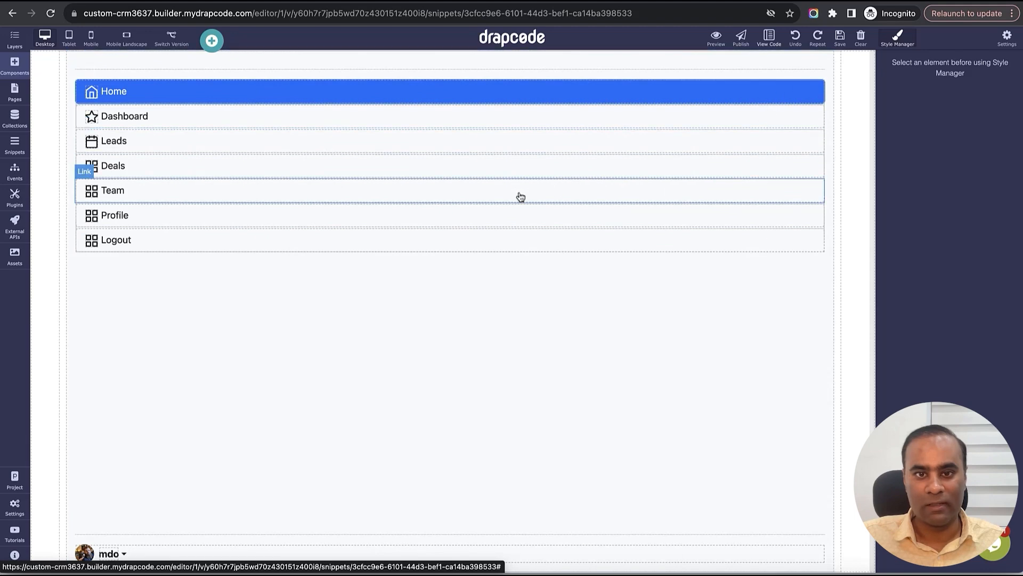
- Add a page named 'Organization Profile' accessible only to users with the Organization Admin role
left_click(24, 103)
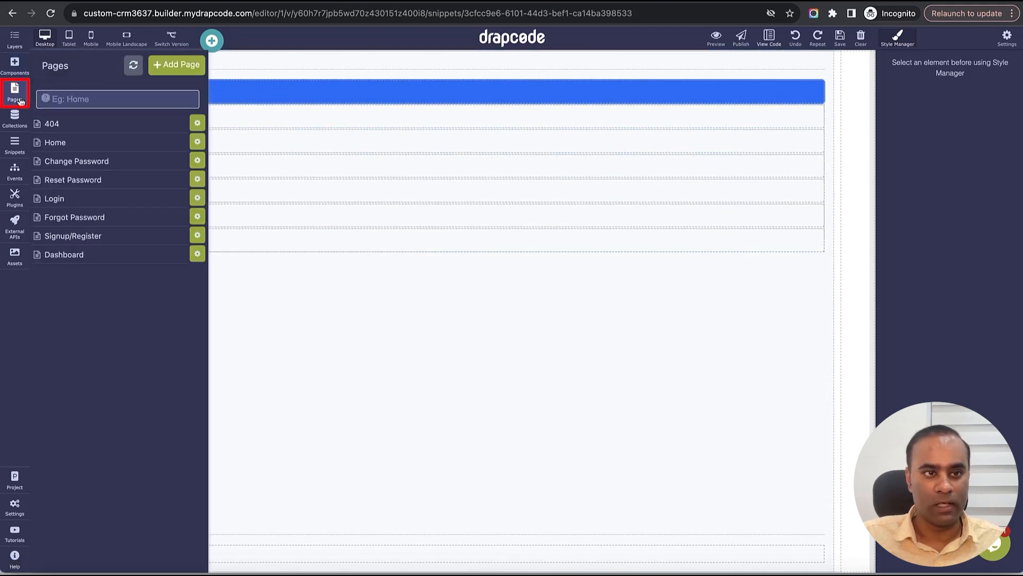
left_click(186, 69)
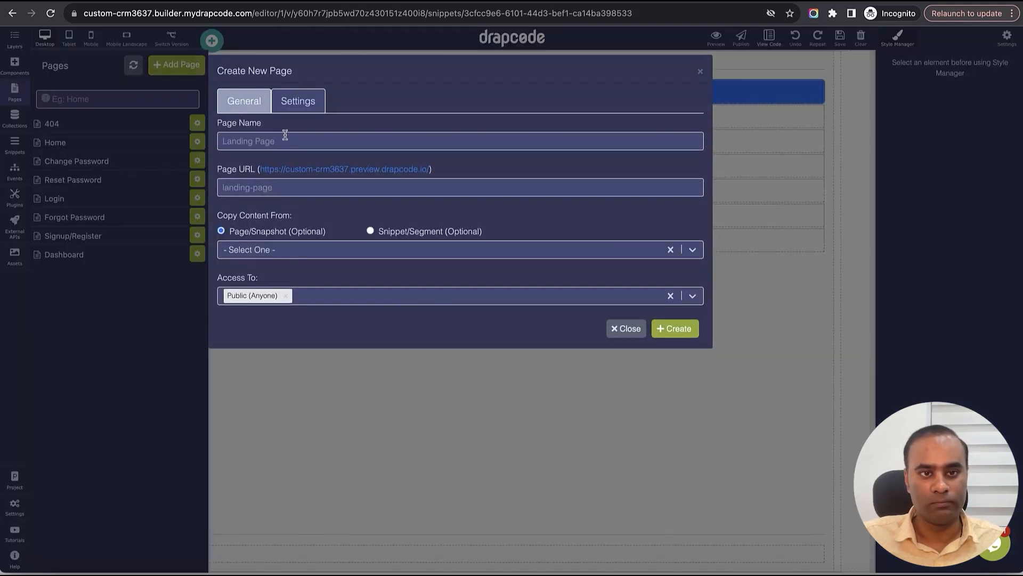
left_click(287, 140)
type("Or")
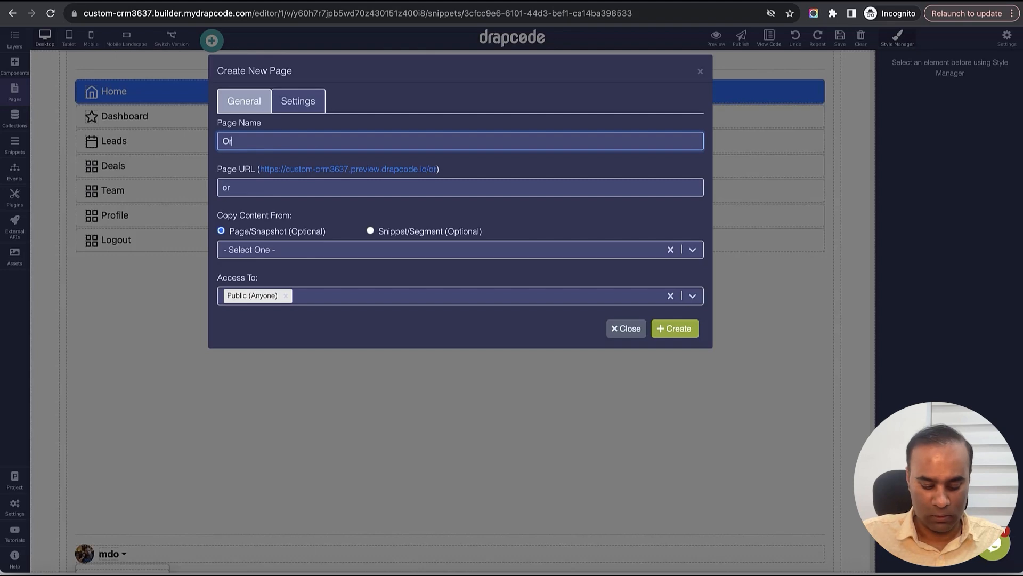
type("ganization Profile")
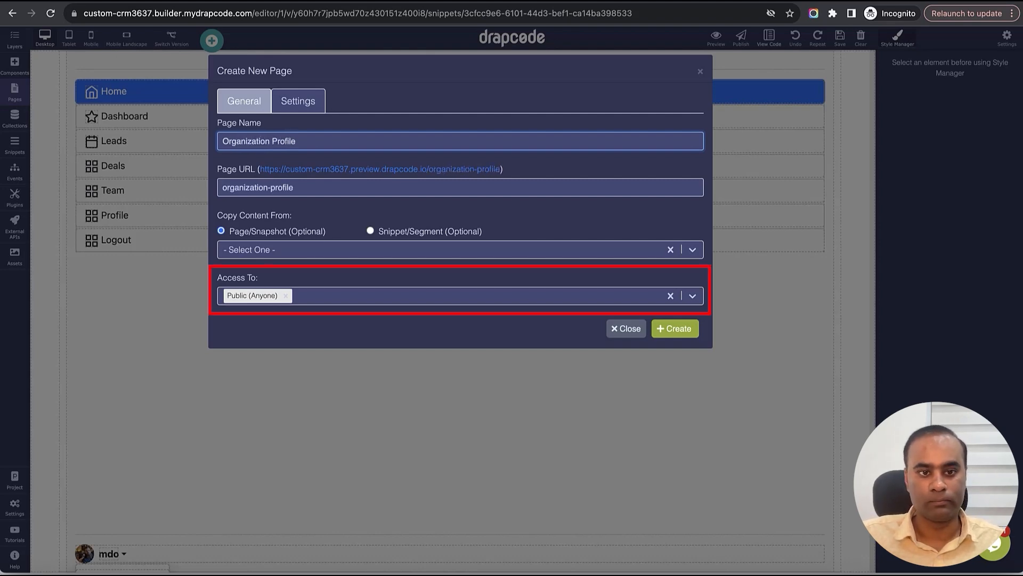
left_click(327, 296)
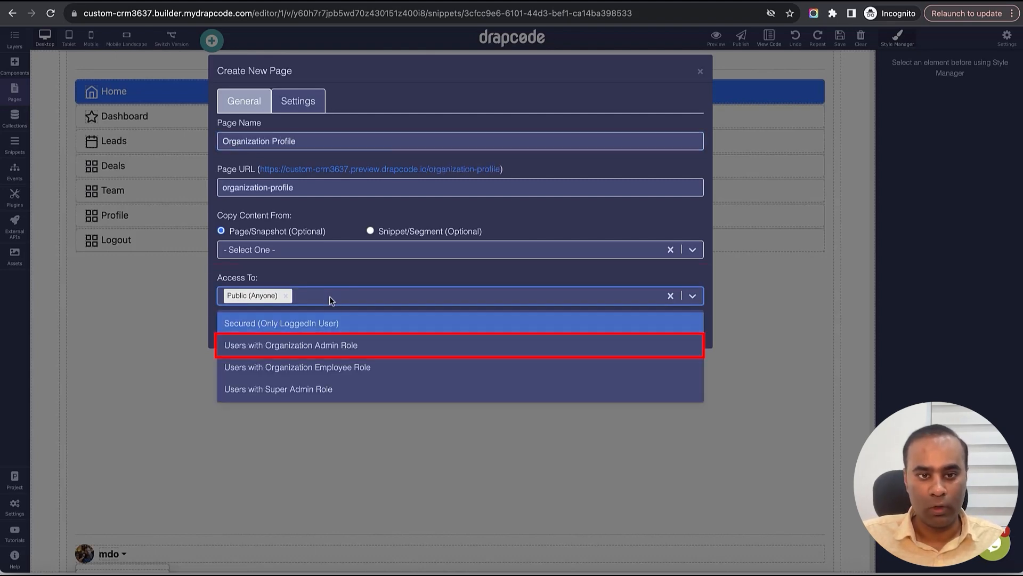
left_click(331, 348)
left_click(658, 336)
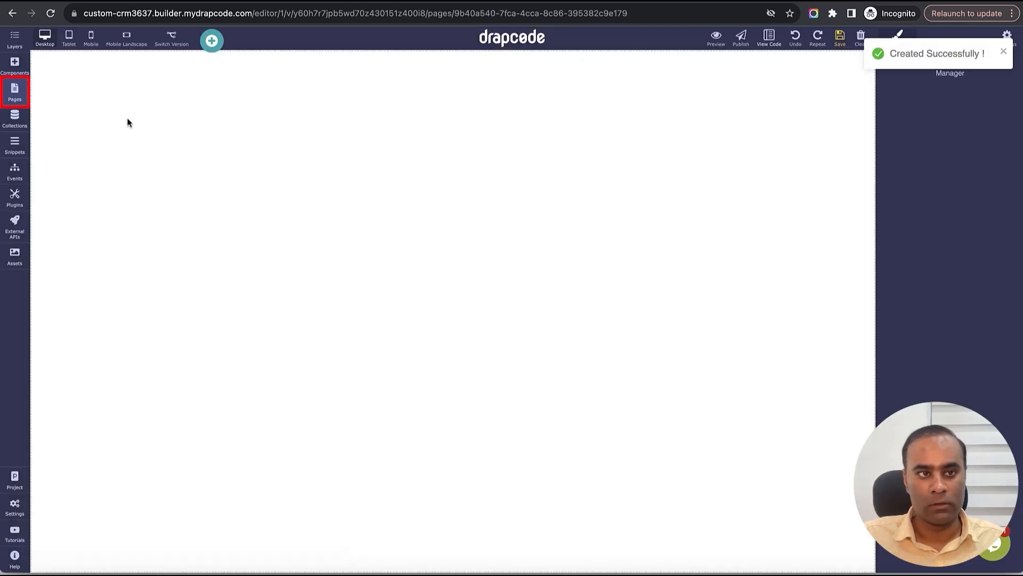
- In the Organization Profile page's Advance settings, replace its content from the existing Dashboard page
left_click(21, 95)
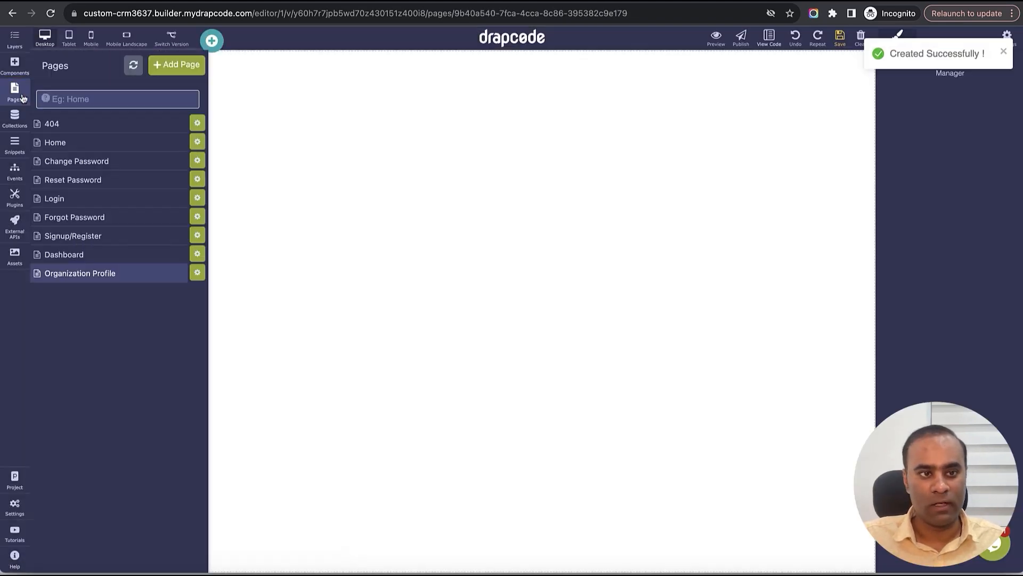
left_click(197, 272)
left_click(354, 104)
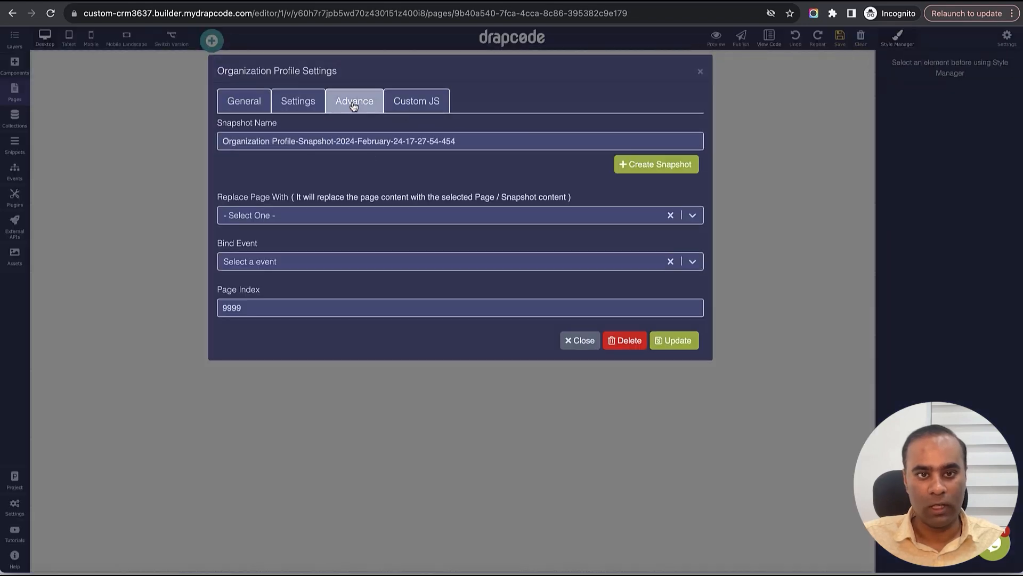
left_click(355, 219)
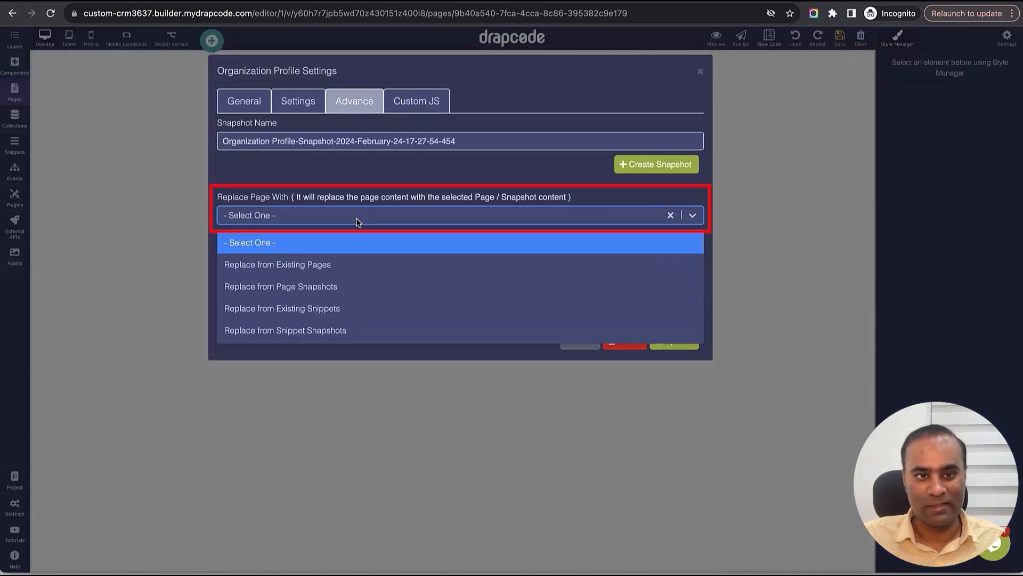
left_click(357, 262)
left_click(350, 246)
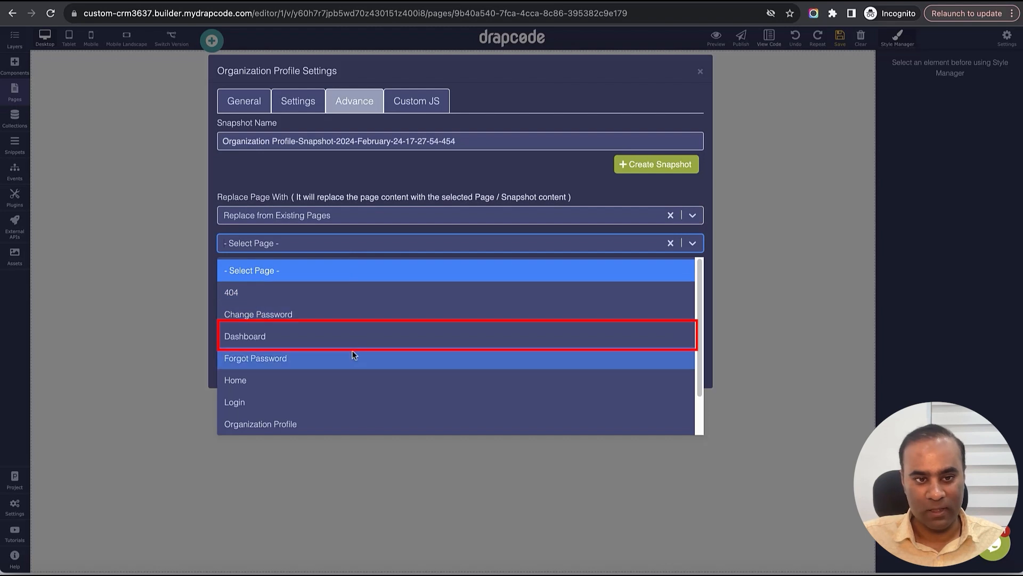
left_click(350, 335)
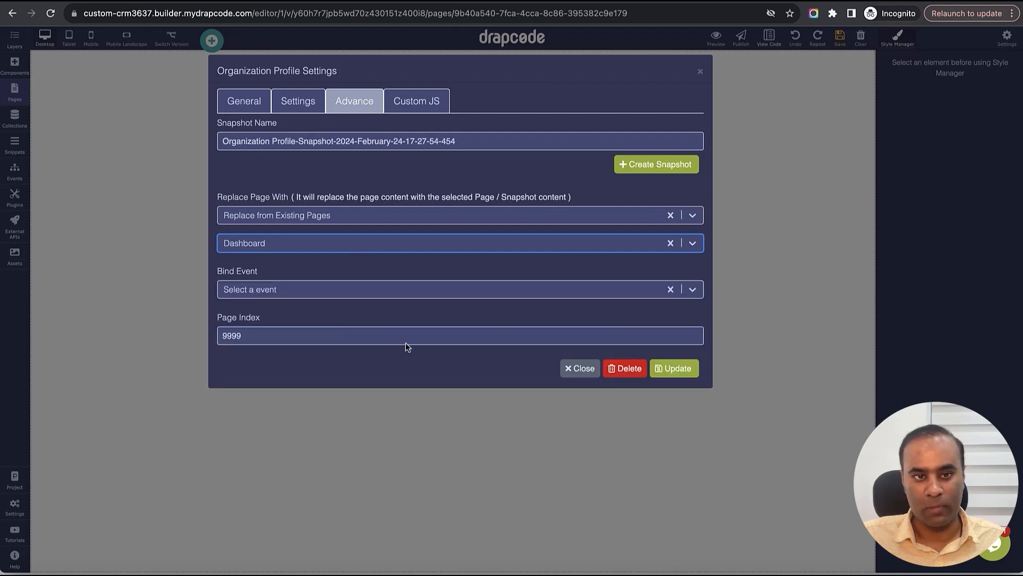
left_click(673, 369)
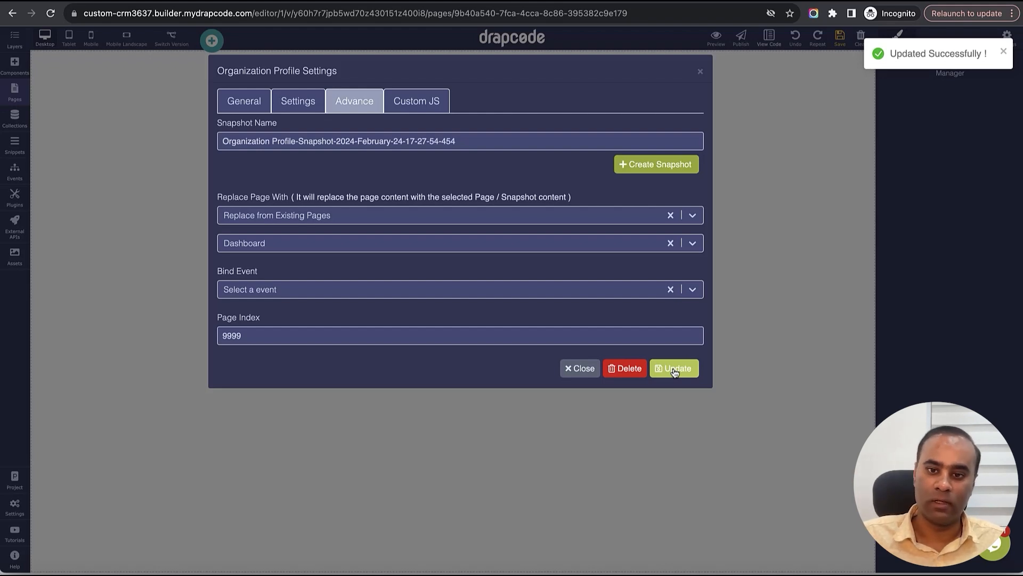
left_click(701, 72)
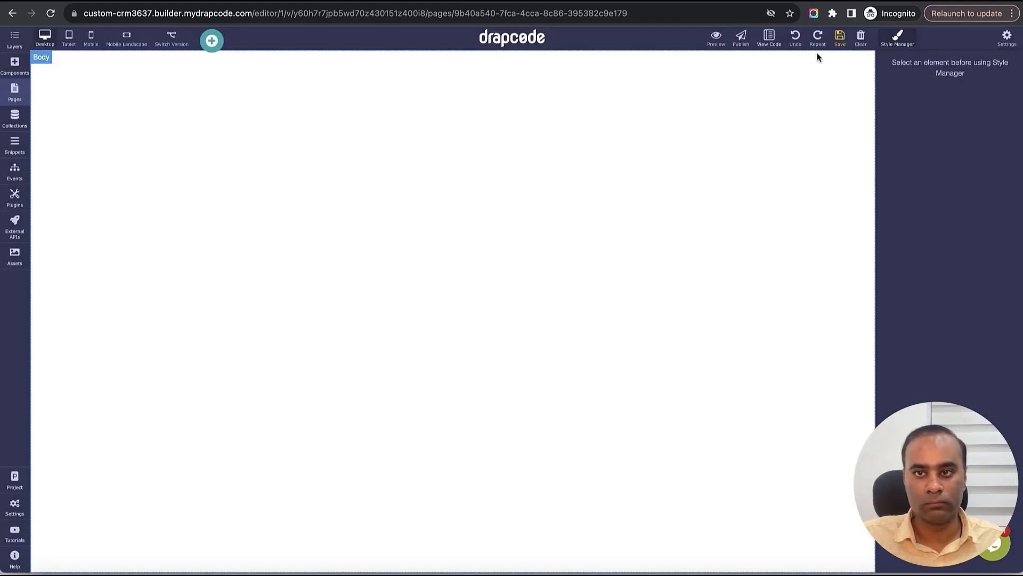
- Reload the editor to see the copied Dashboard layout and bring up the components library
left_click(50, 13)
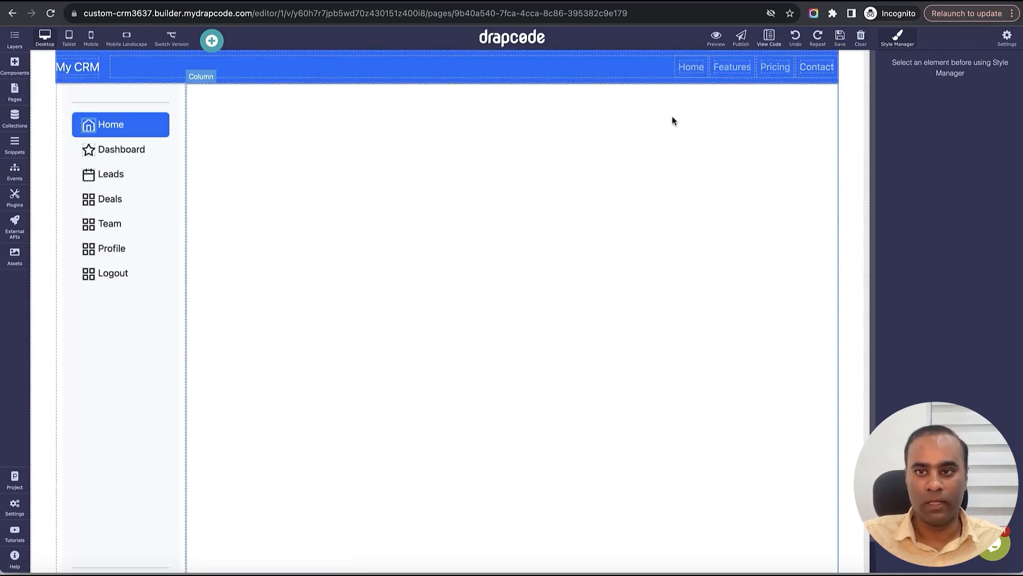
left_click(426, 239)
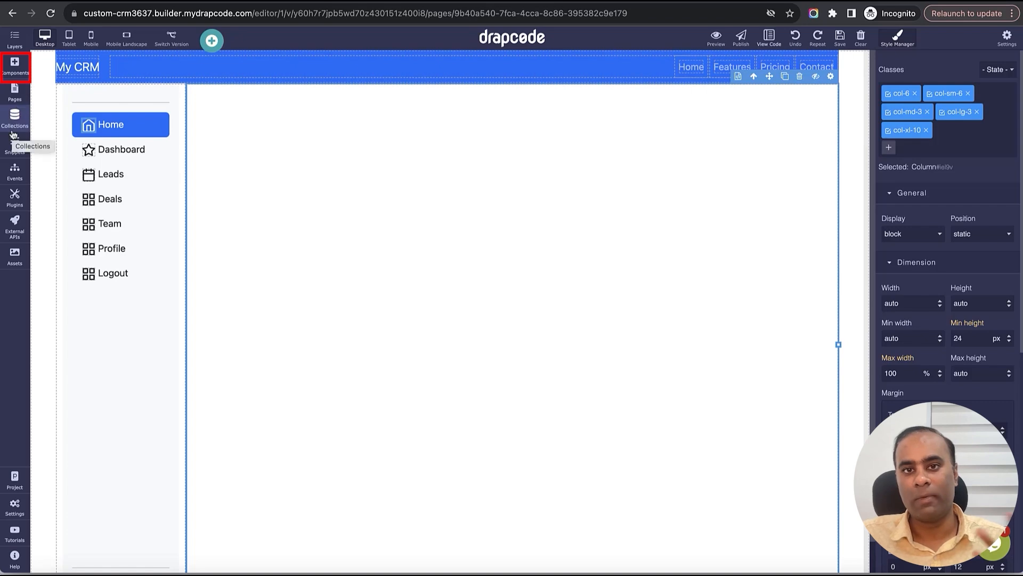
left_click(16, 91)
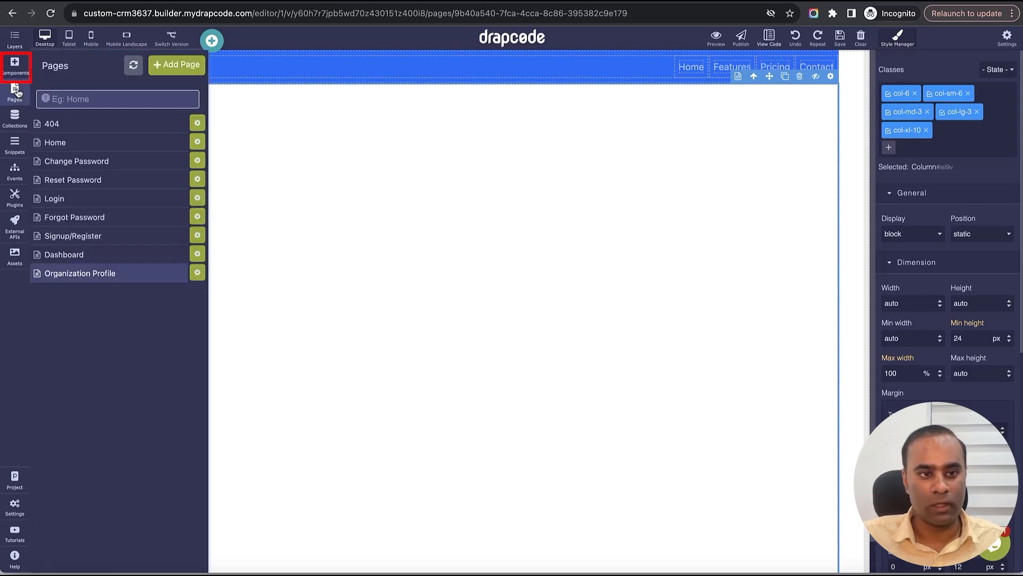
left_click(16, 67)
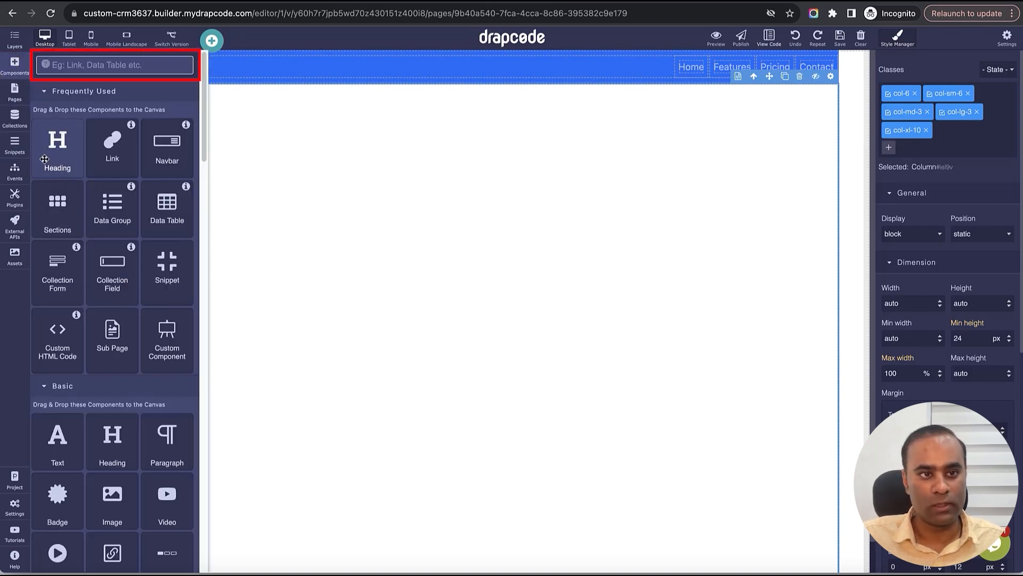
- Drop a Collection Form bound to the Organization collection into the main column and save
left_click(113, 65)
type("cool")
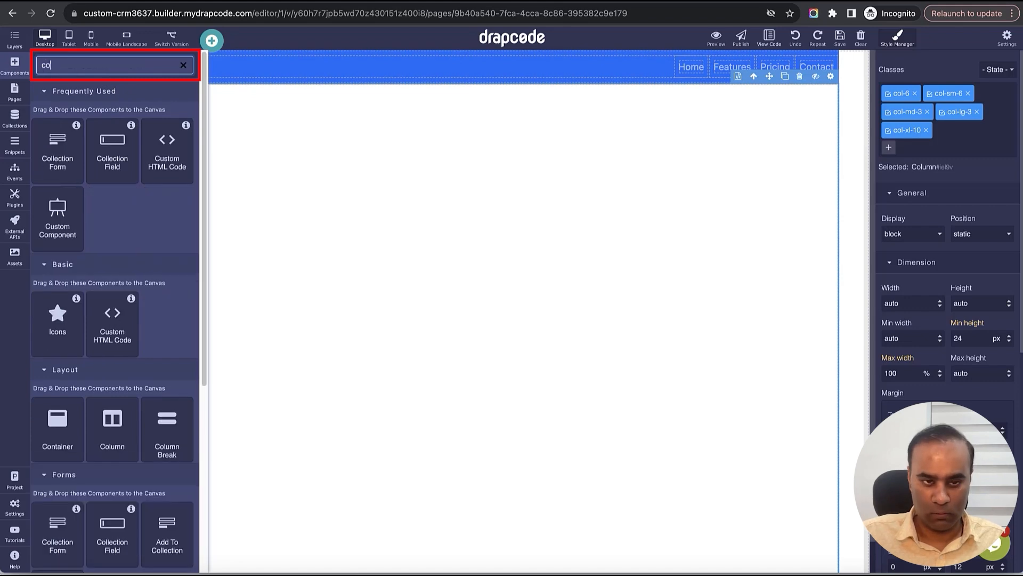
key("BackSpace")
key("BackSpace")
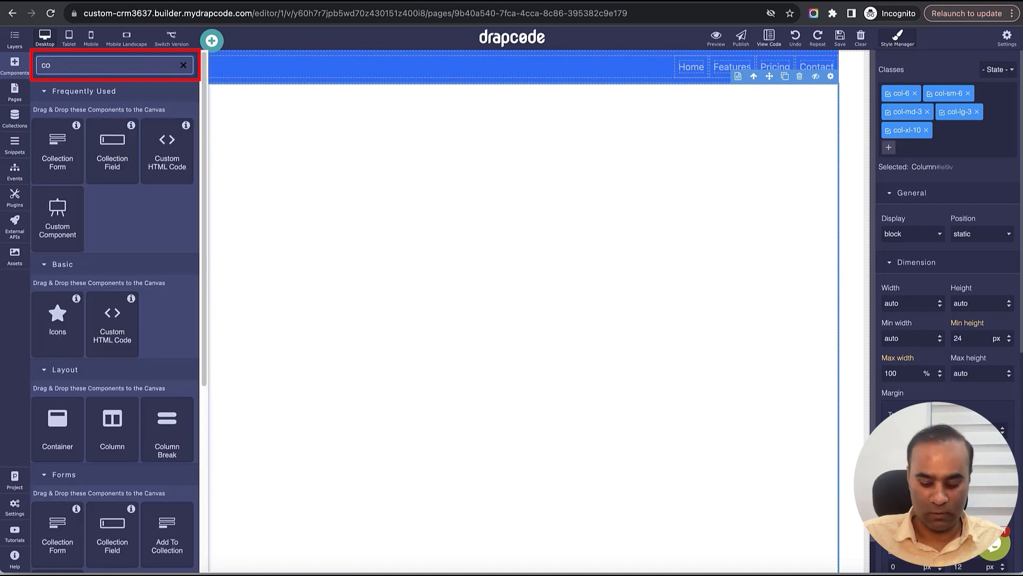
type("ll")
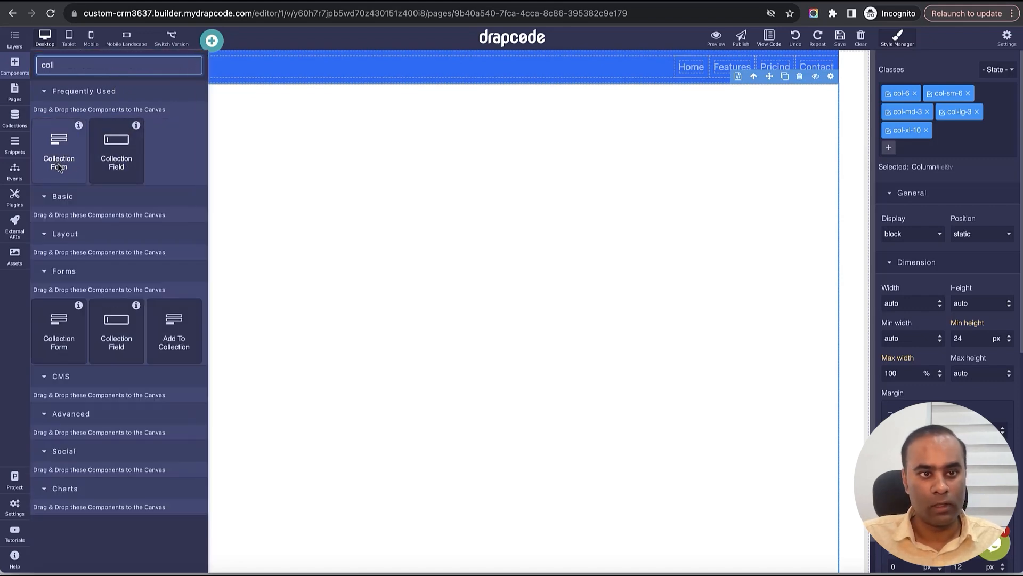
left_click_drag(57, 163, 432, 265)
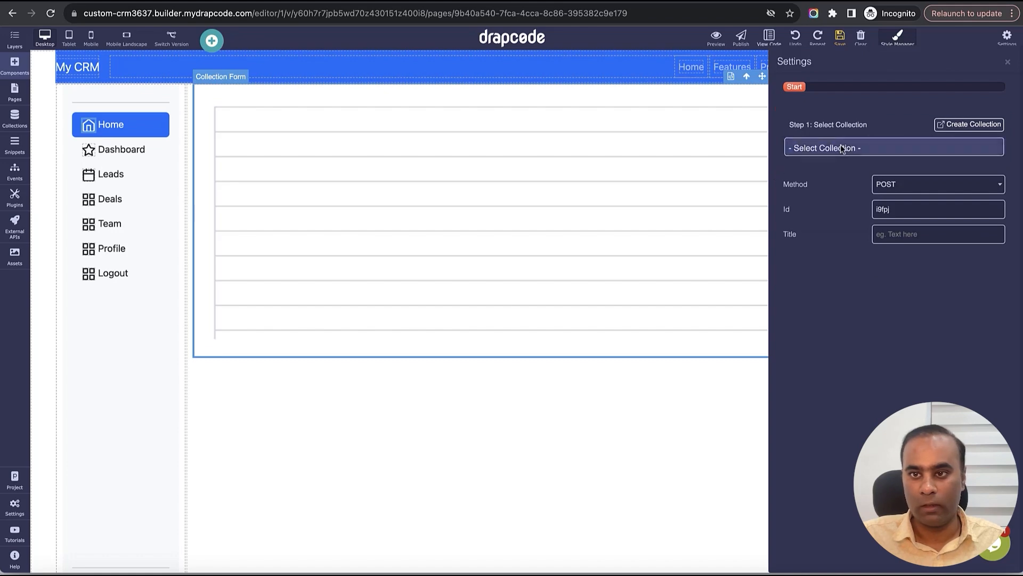
left_click(841, 148)
left_click(844, 187)
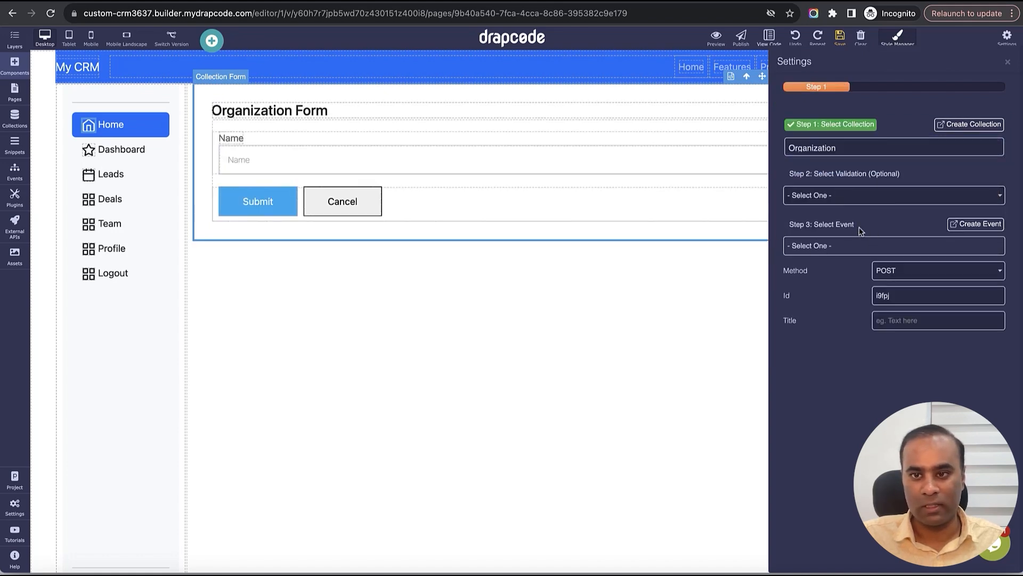
left_click(1003, 68)
left_click(840, 35)
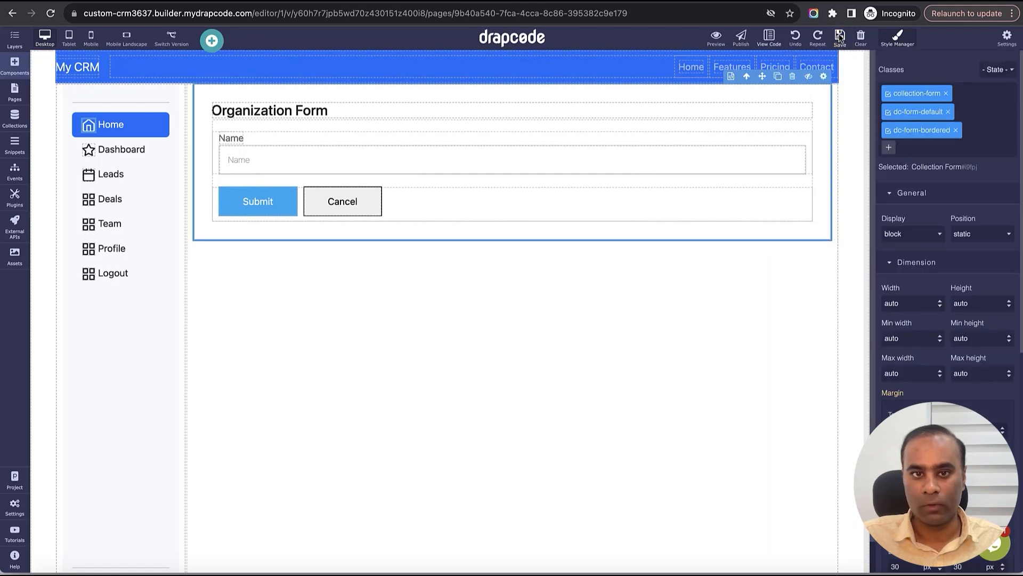
- Retitle the form heading to 'Organization Profile' and save
left_click(313, 110)
double_click(313, 110)
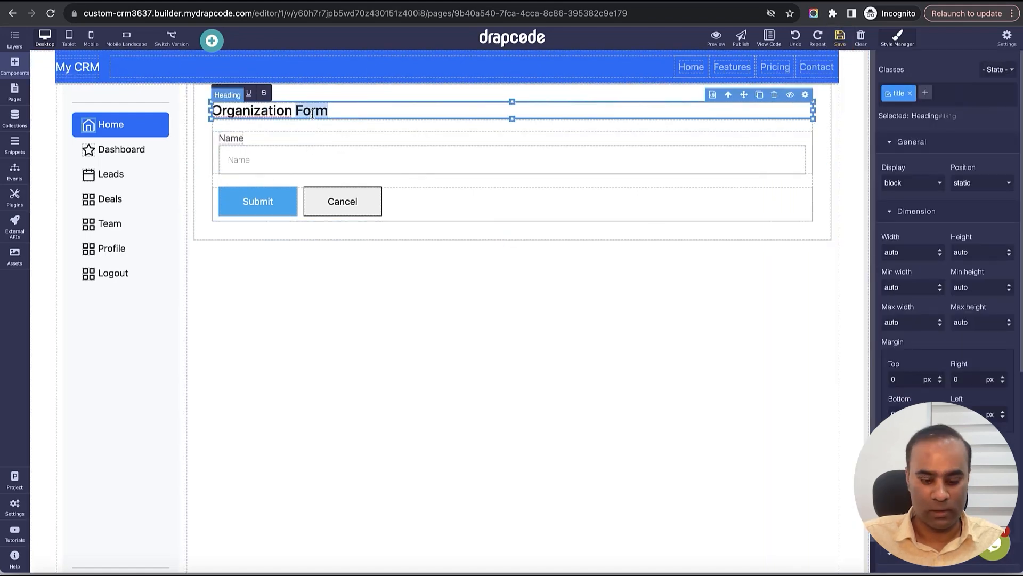
type("Profile")
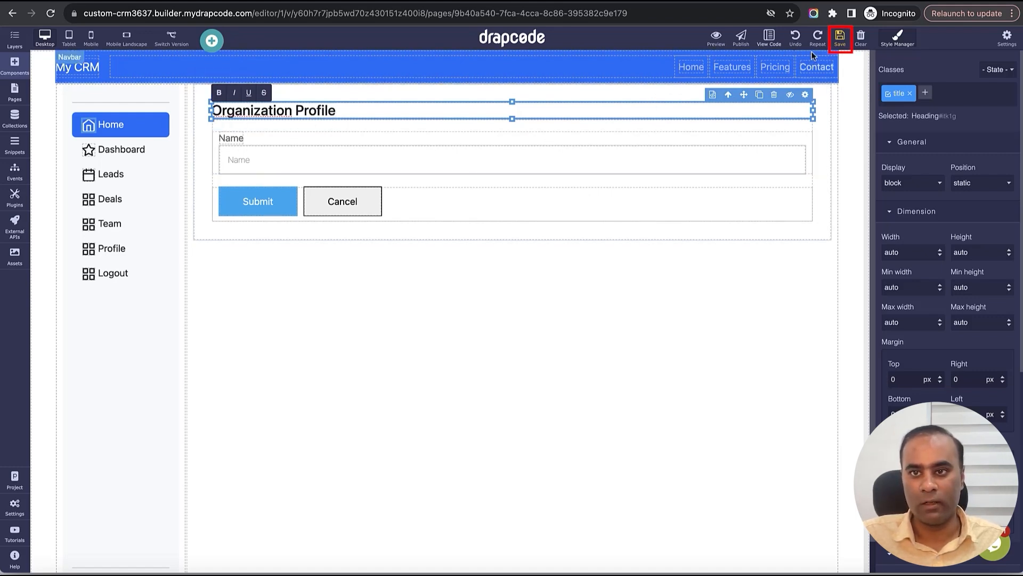
left_click(840, 35)
- Replace the Submit button's dc-button and dc-btn--blue classes with btn and btn-primary
left_click(283, 211)
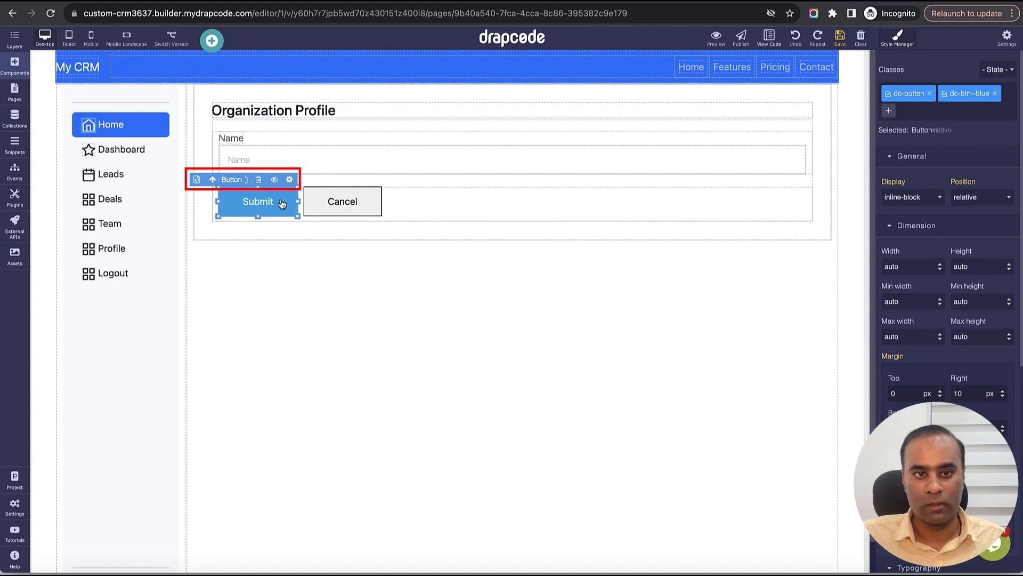
left_click(290, 179)
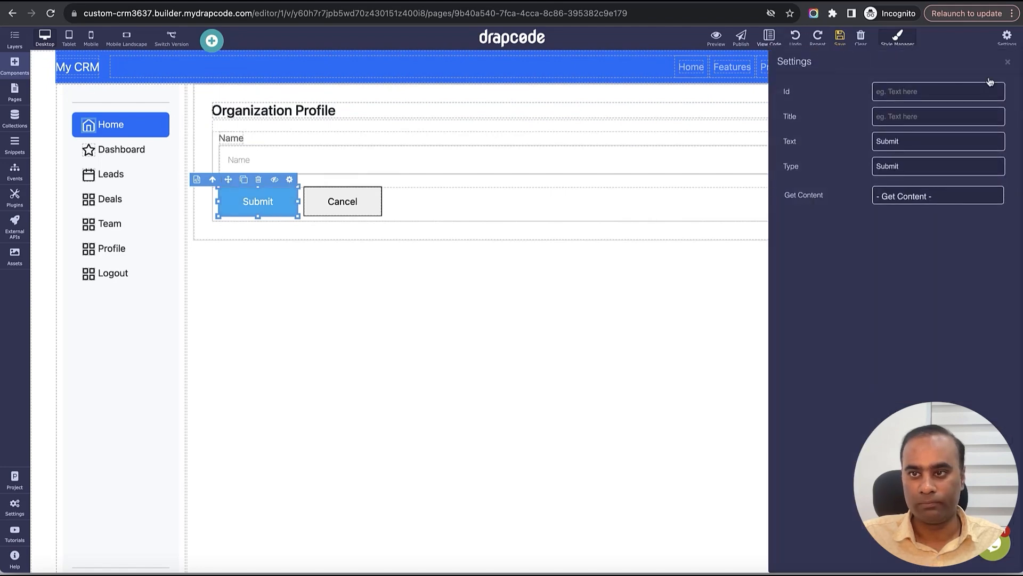
left_click(1007, 64)
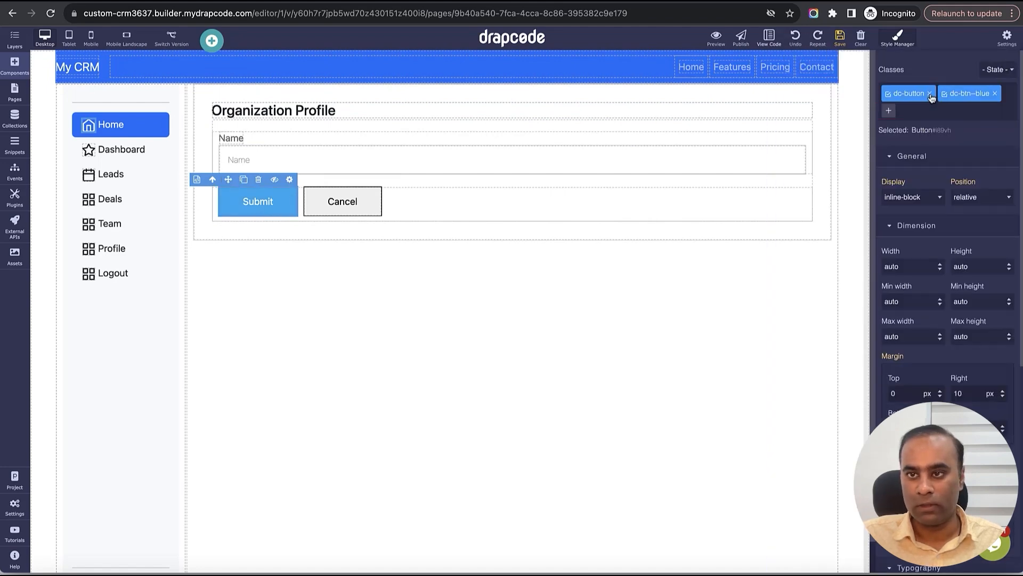
left_click(938, 95)
left_click(939, 94)
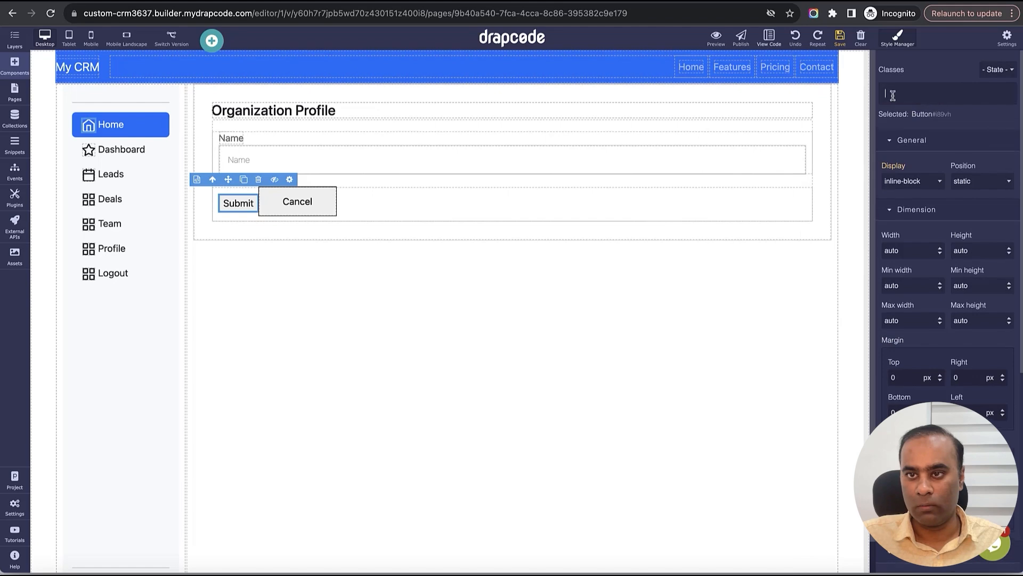
type("btn")
key("Return")
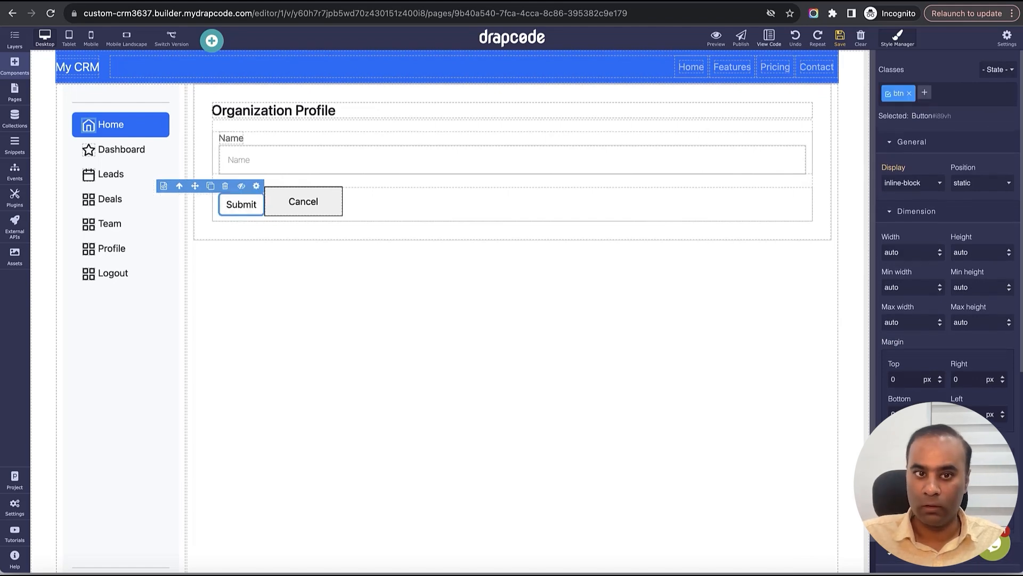
left_click(924, 94)
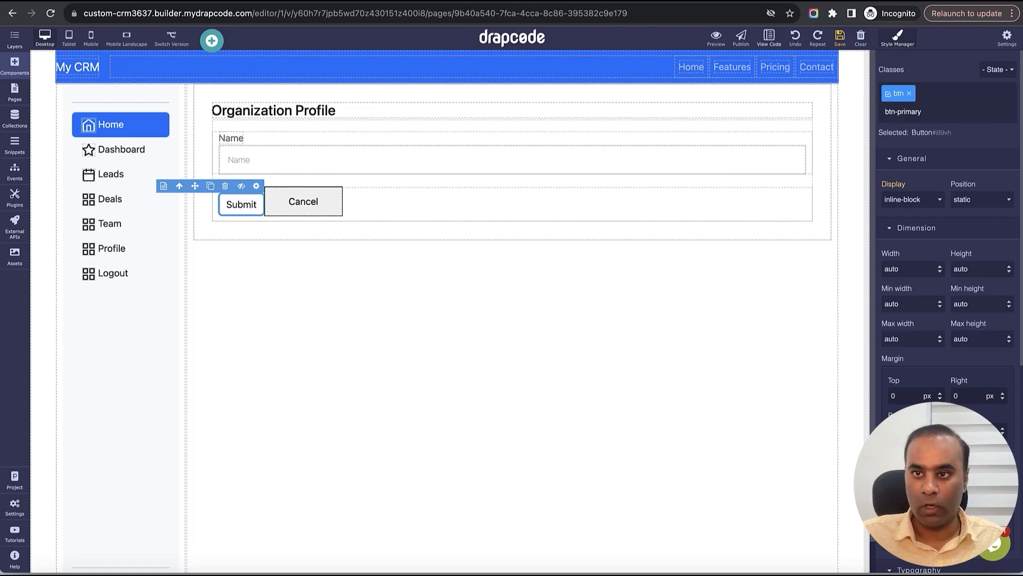
key("Return")
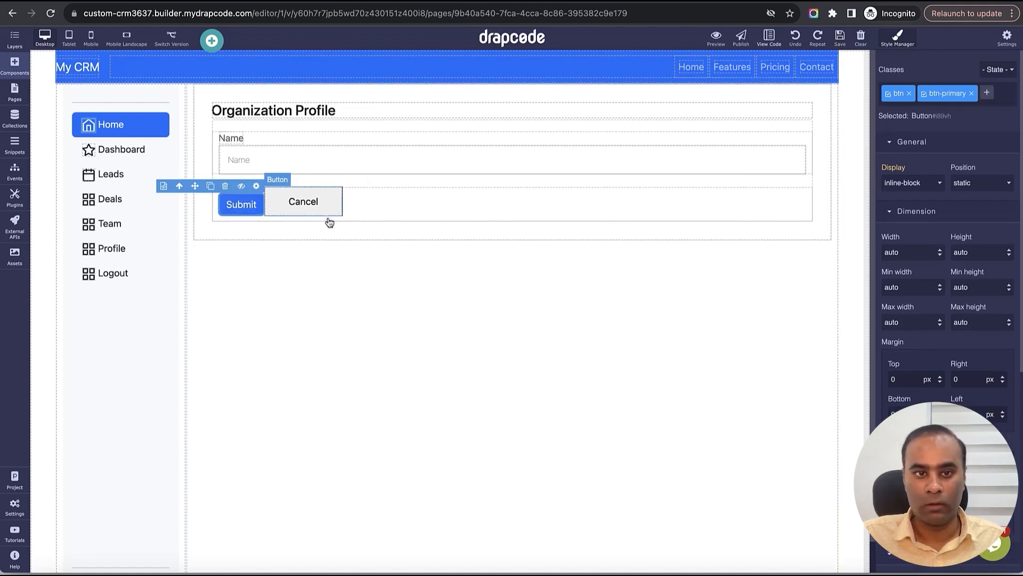
- Delete the Cancel button, relabel the submit button 'Update Profile', and save
left_click(321, 204)
left_click(306, 186)
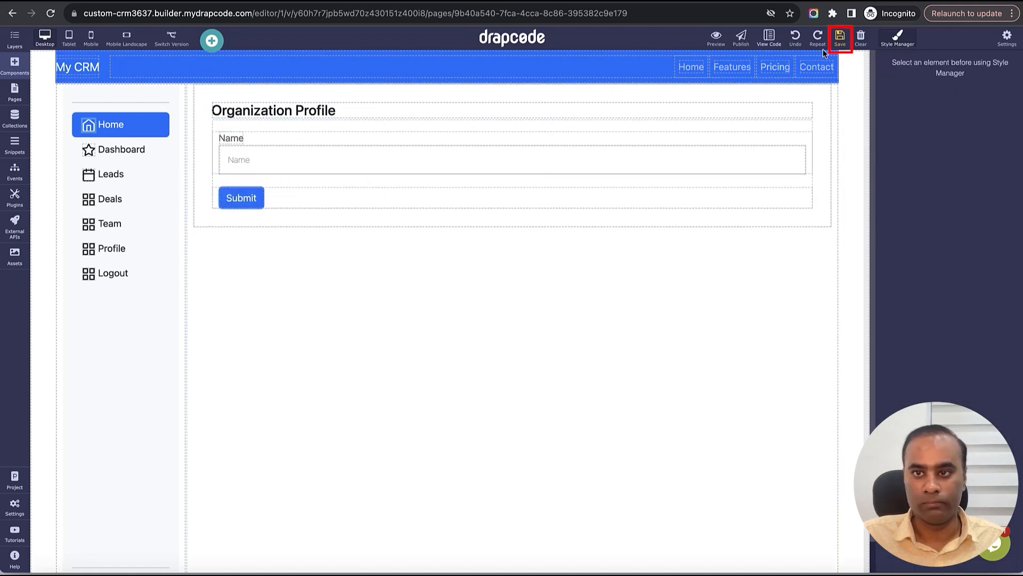
left_click(252, 199)
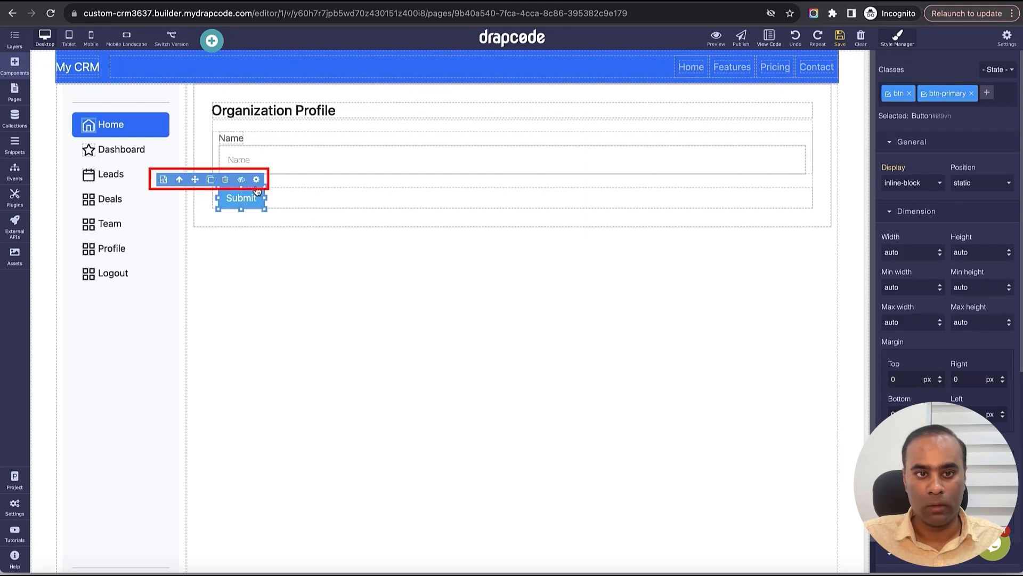
left_click(256, 180)
double_click(911, 137)
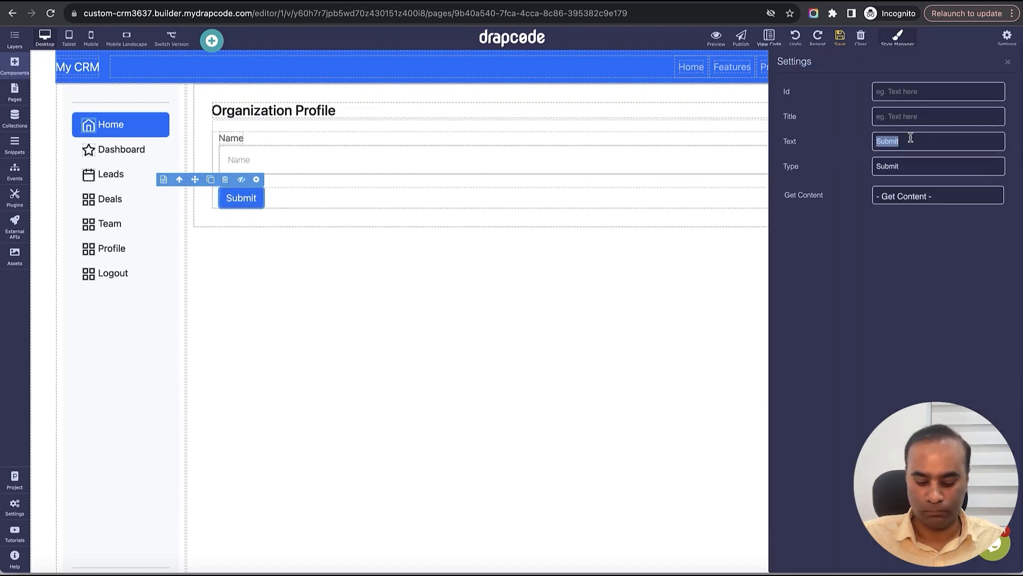
type("Update Prof")
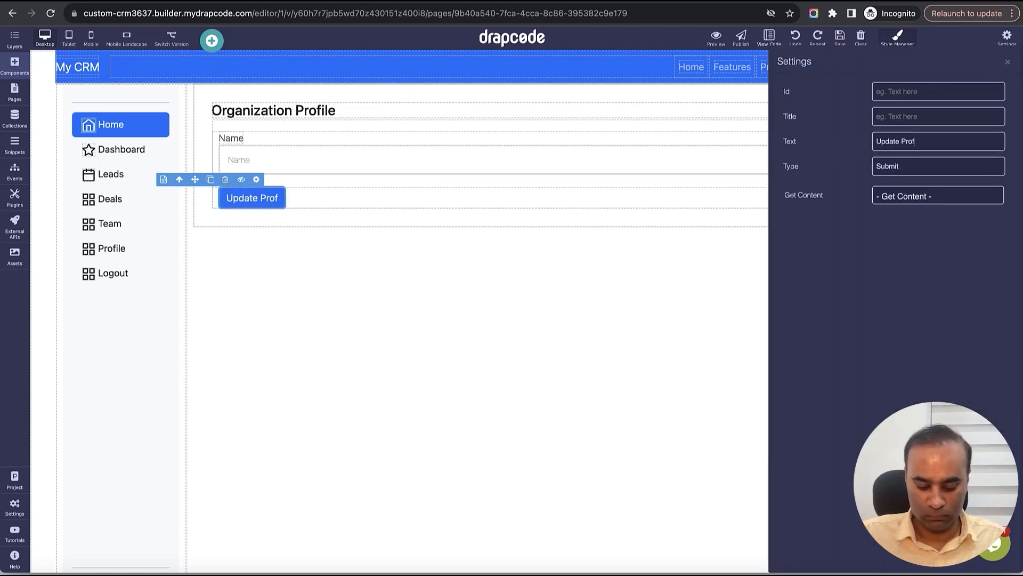
type("ile")
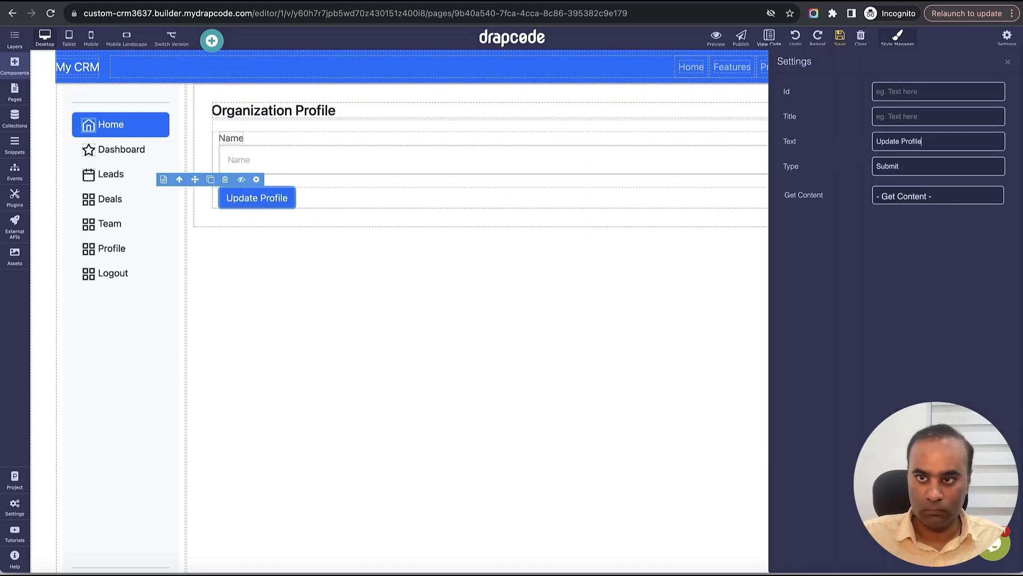
left_click(1006, 63)
left_click(845, 43)
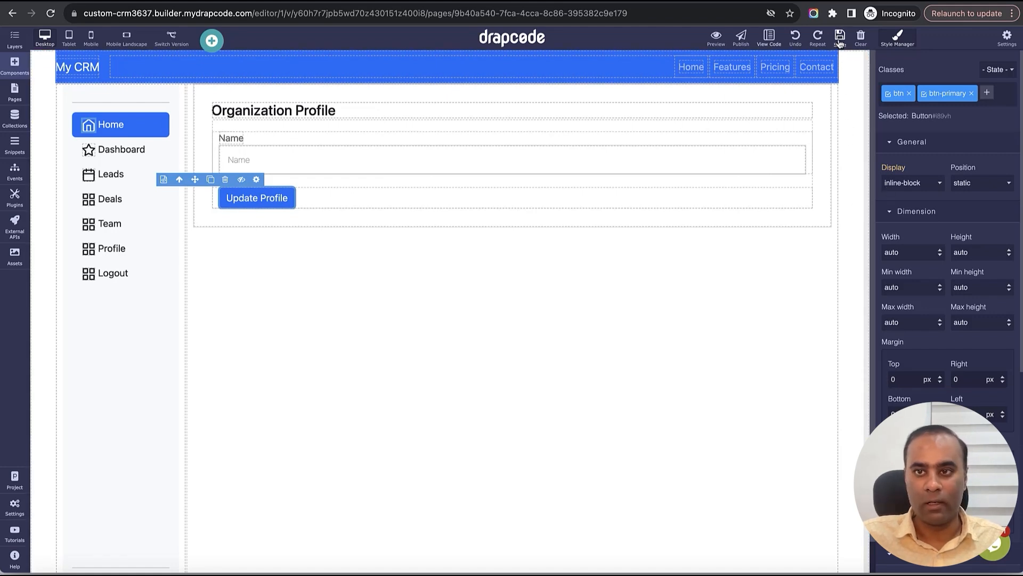
left_click(15, 95)
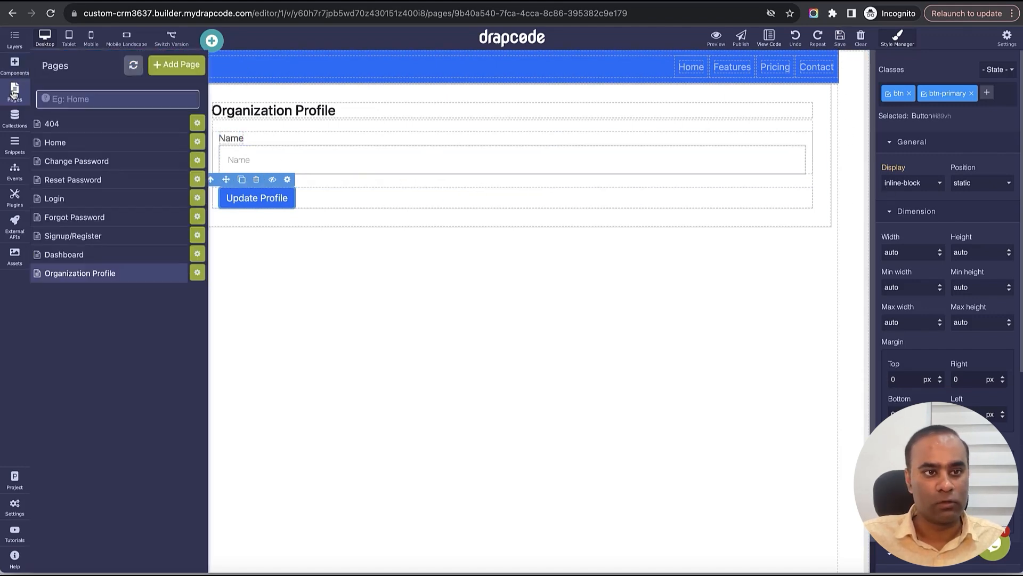
- Create a new event named 'Update Organization Profile'
left_click(18, 175)
left_click(183, 66)
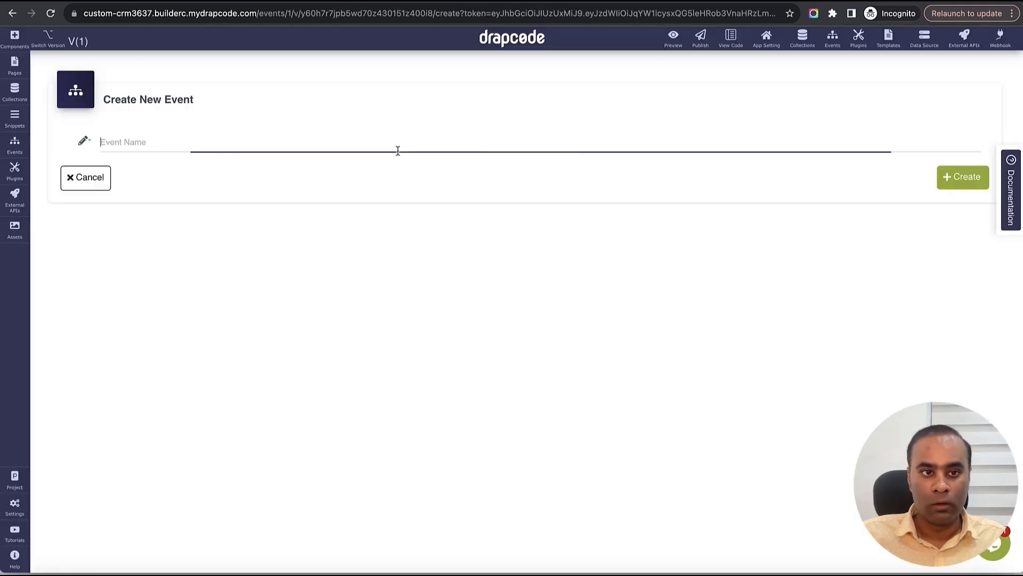
type("Update Organization Profile")
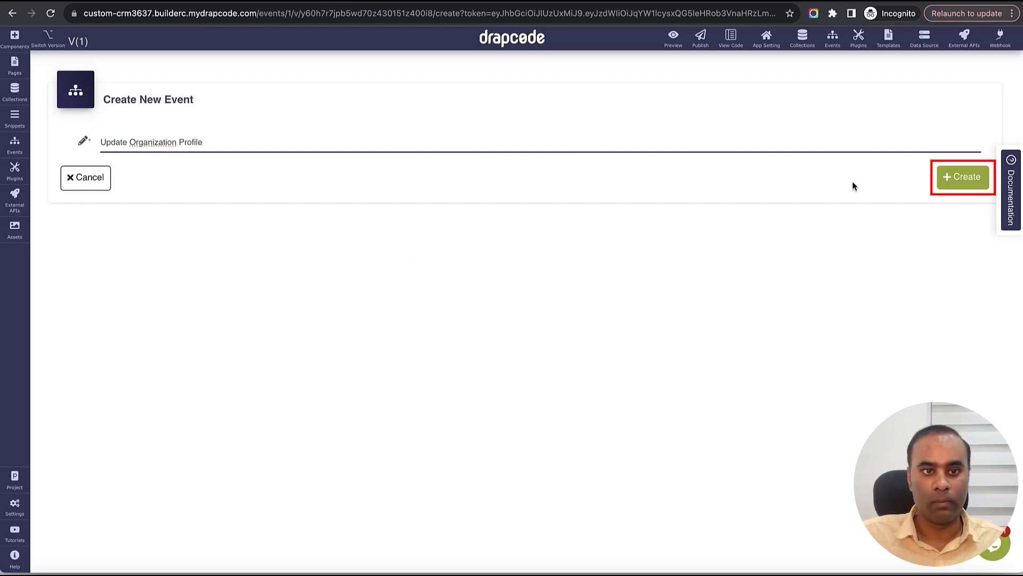
left_click(967, 179)
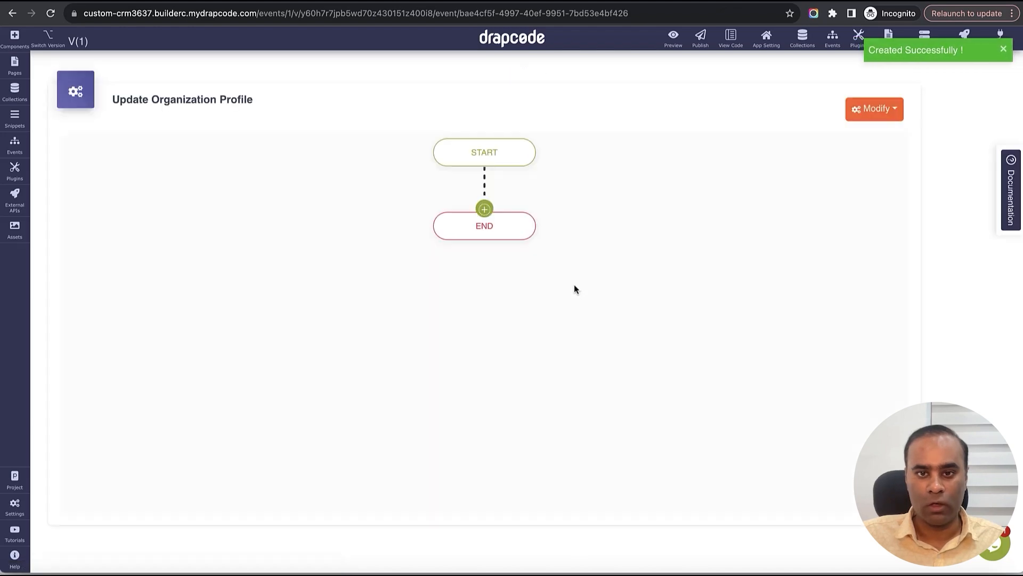
- Add an Update Current Tenant action to the event
left_click(485, 209)
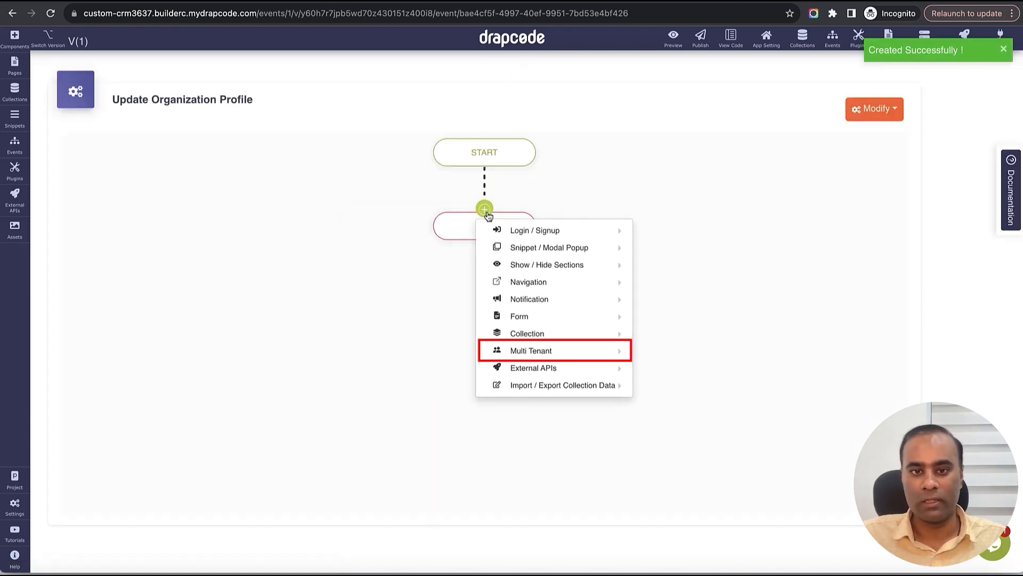
mouse_move(538, 235)
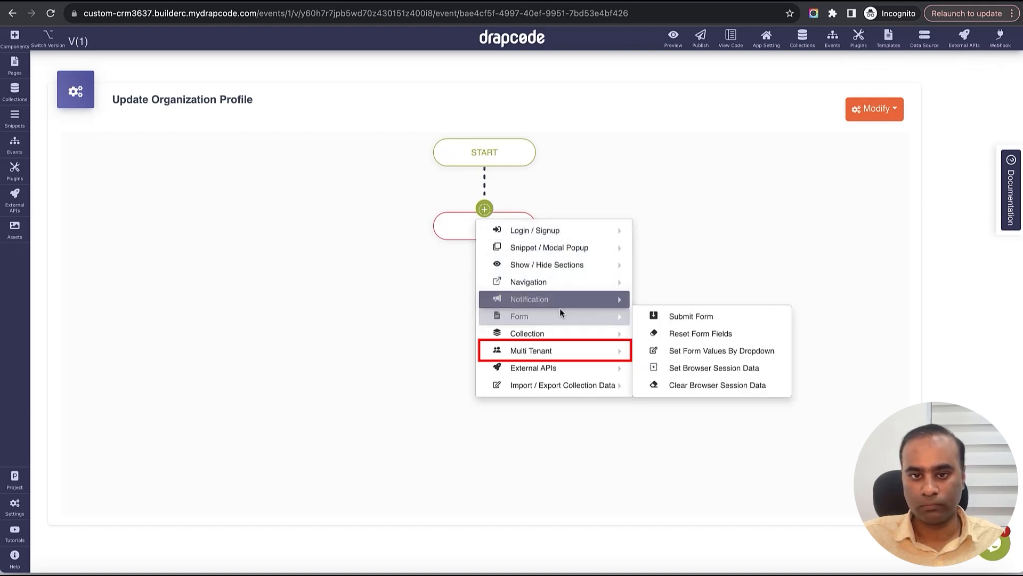
mouse_move(559, 350)
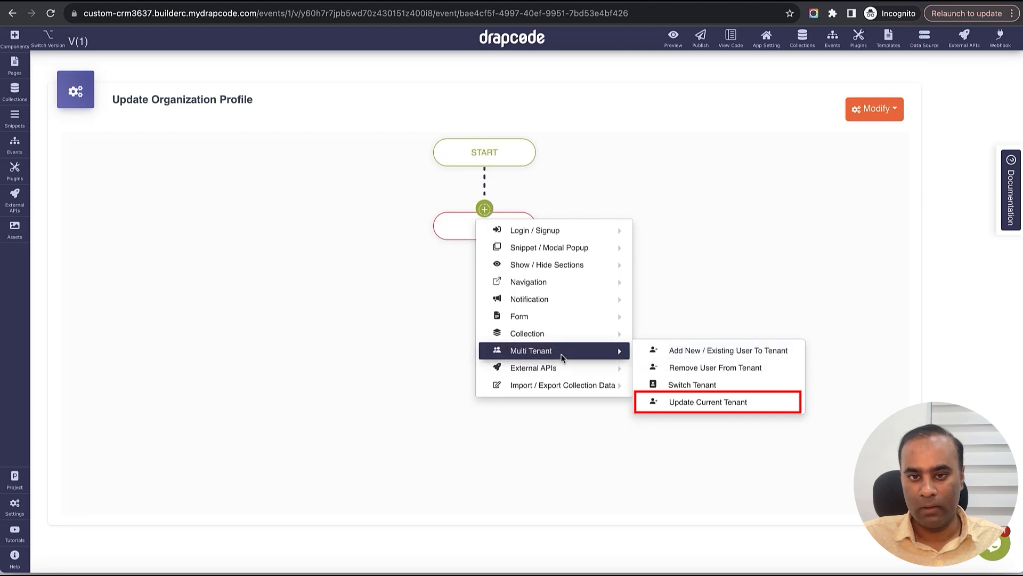
left_click(729, 404)
- Set the action's success message to 'Organization Updated' and error message to 'Error', then save
left_click(479, 150)
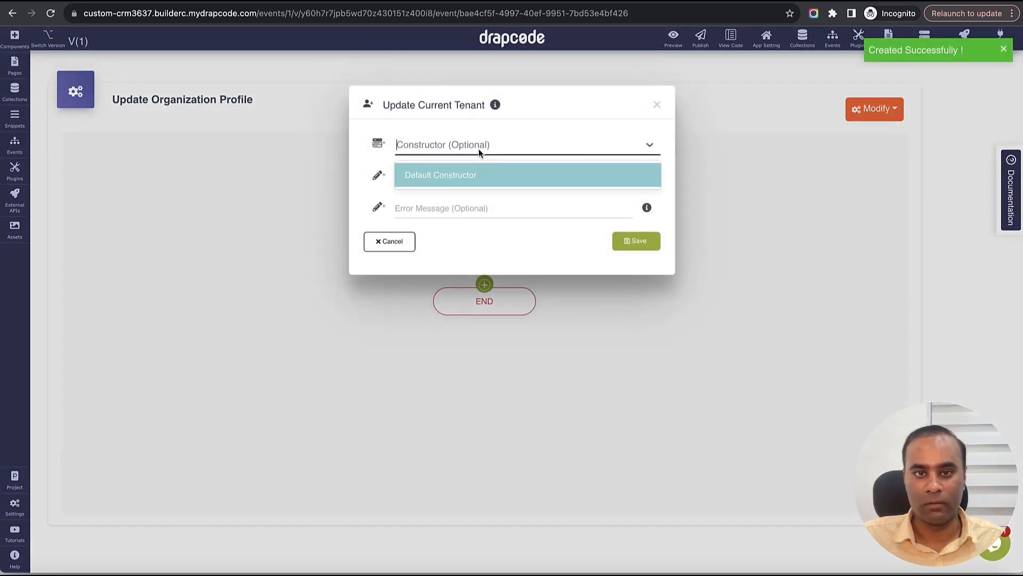
left_click(487, 124)
left_click(495, 176)
type("Organization Updated")
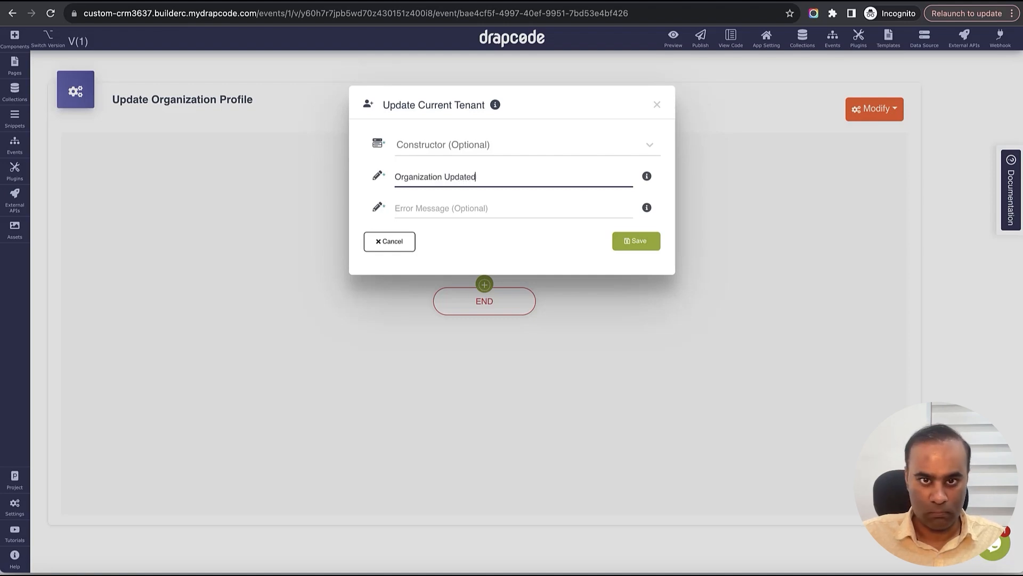
key("Tab")
type("Error")
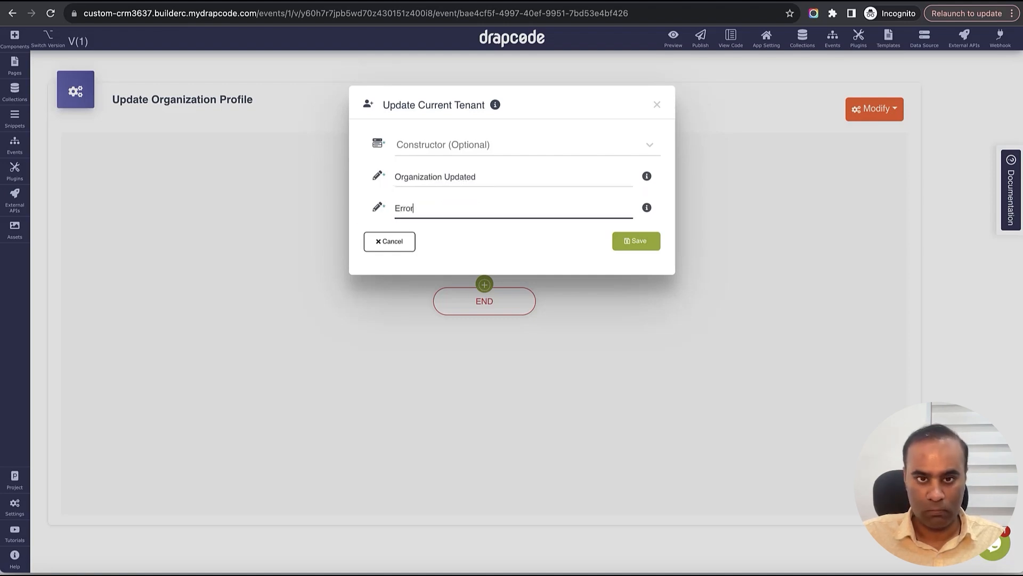
left_click(644, 240)
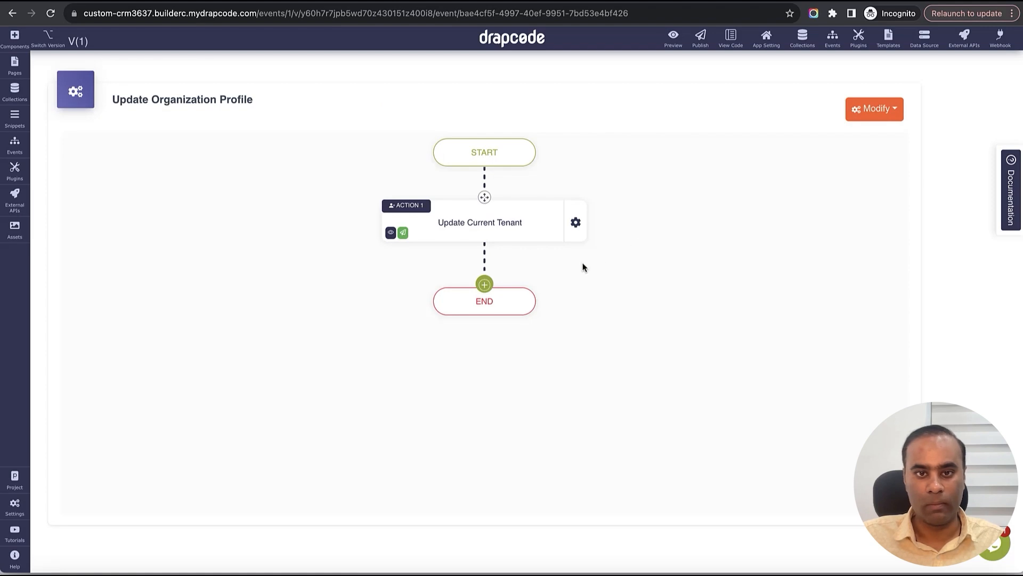
left_click(15, 65)
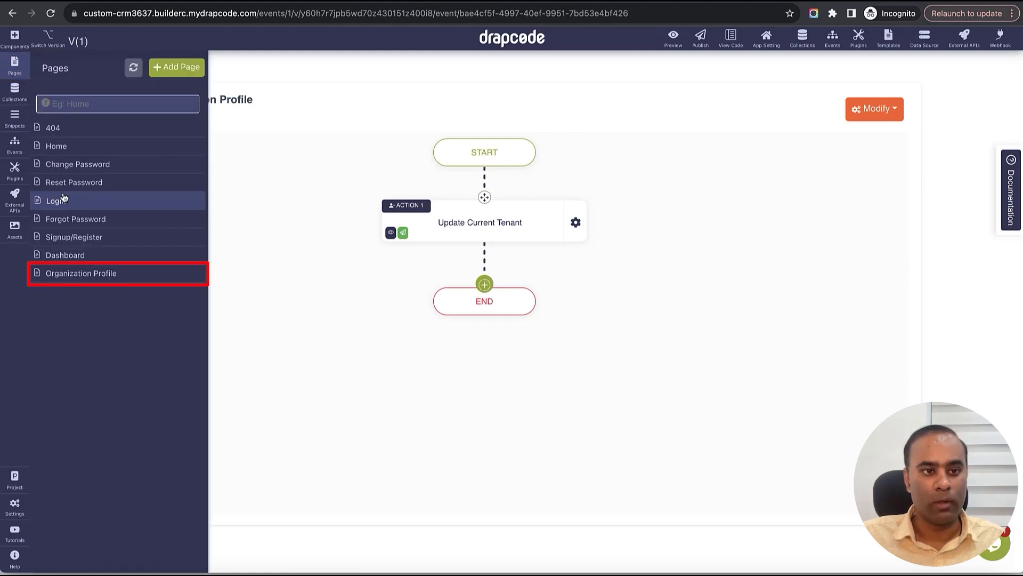
- Make the Organization Profile form trigger the Update Organization Profile event and save the page
left_click(88, 275)
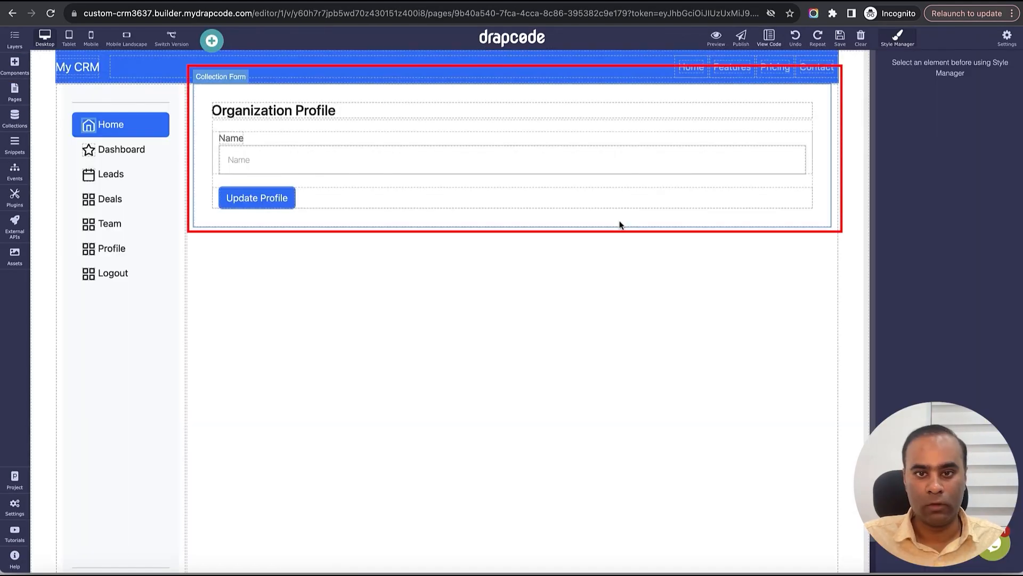
left_click(805, 214)
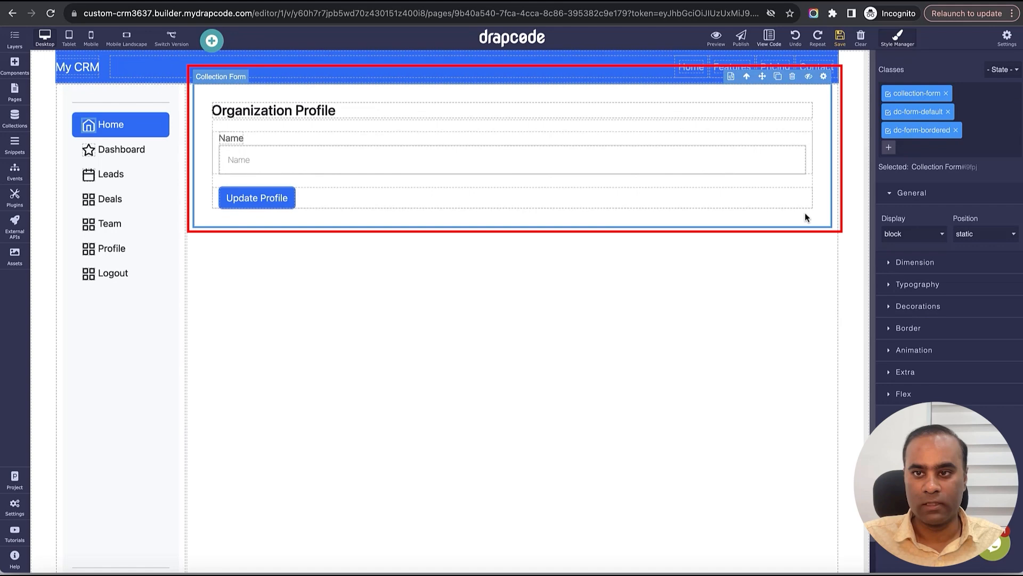
left_click(826, 78)
left_click(845, 245)
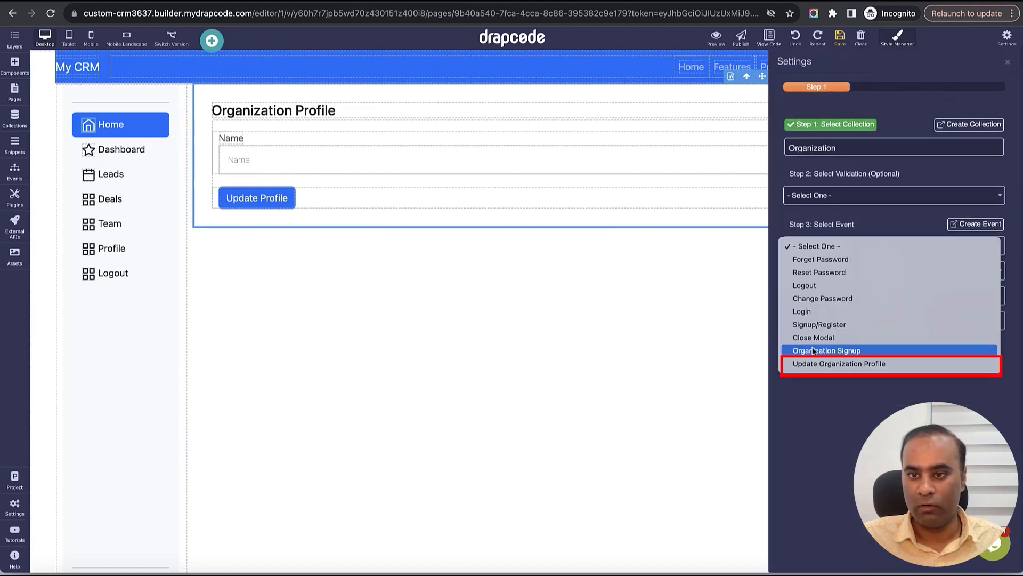
left_click(859, 367)
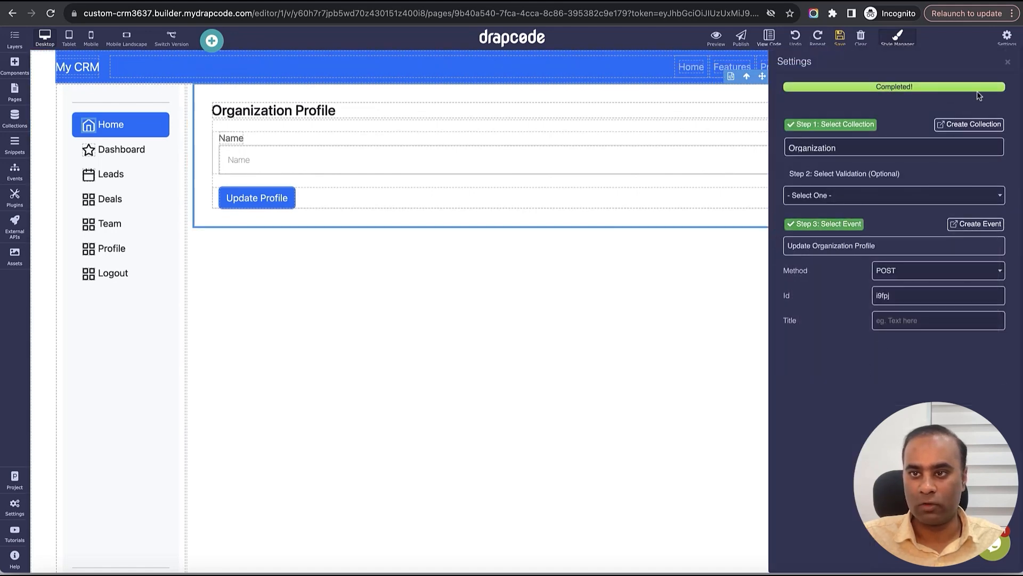
left_click(1008, 62)
left_click(841, 37)
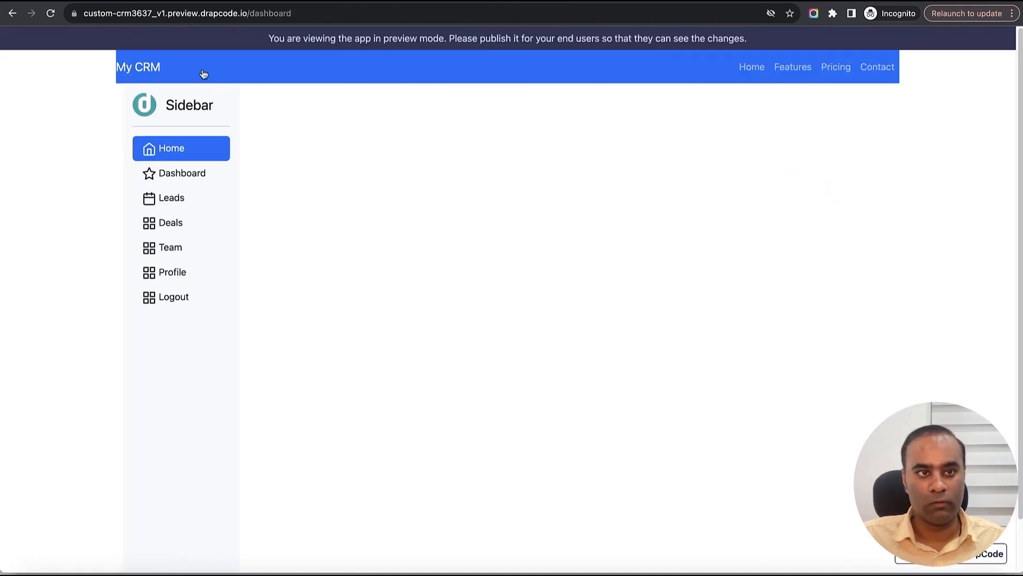
- Reload the app preview, then open the Org Admin Sidebar snippet for editing
left_click(50, 14)
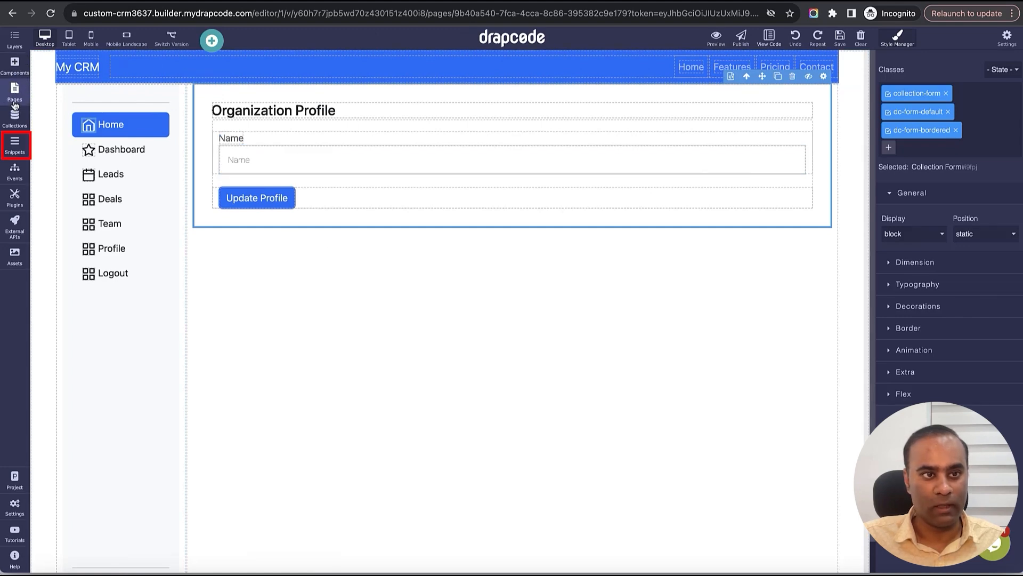
left_click(15, 144)
left_click(92, 154)
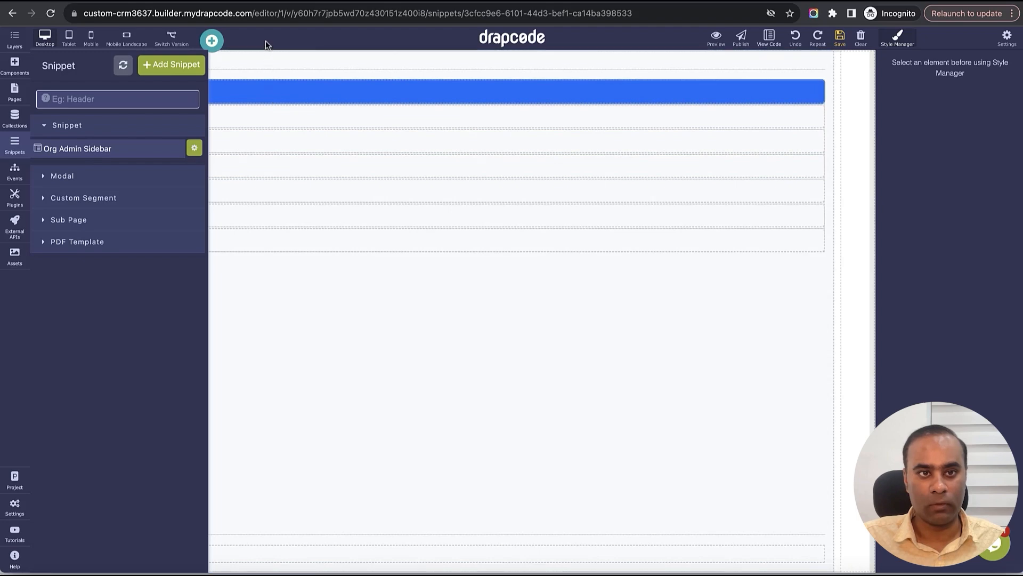
- Link the sidebar's Profile menu item to the Organization Profile page
left_click(277, 221)
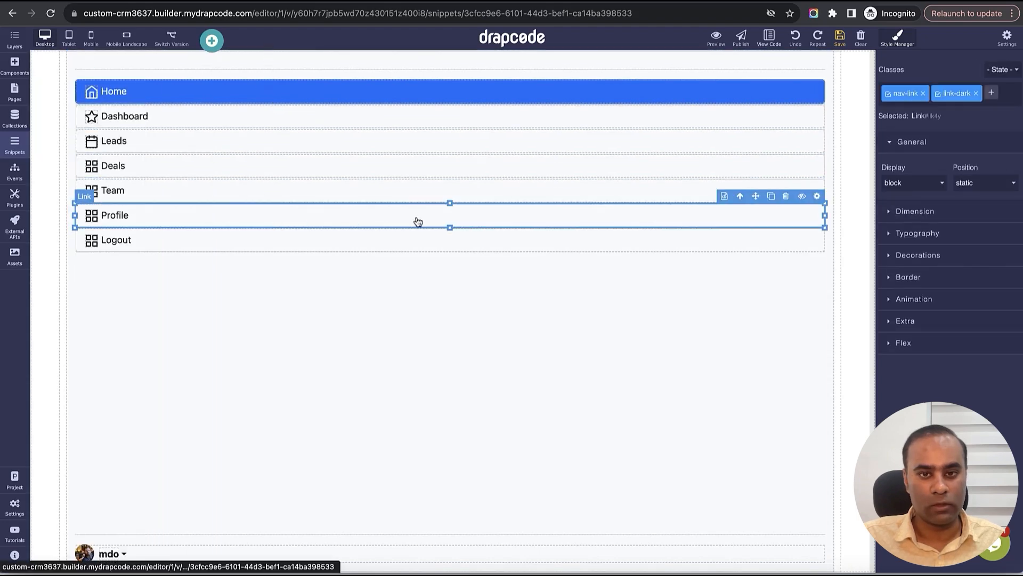
left_click(816, 196)
left_click(933, 117)
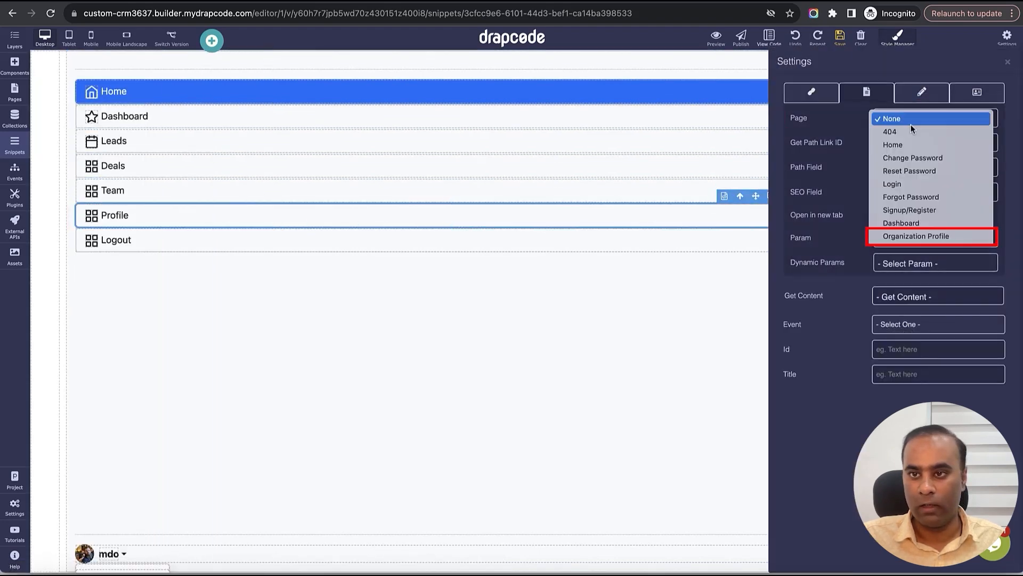
left_click(922, 235)
left_click(1007, 62)
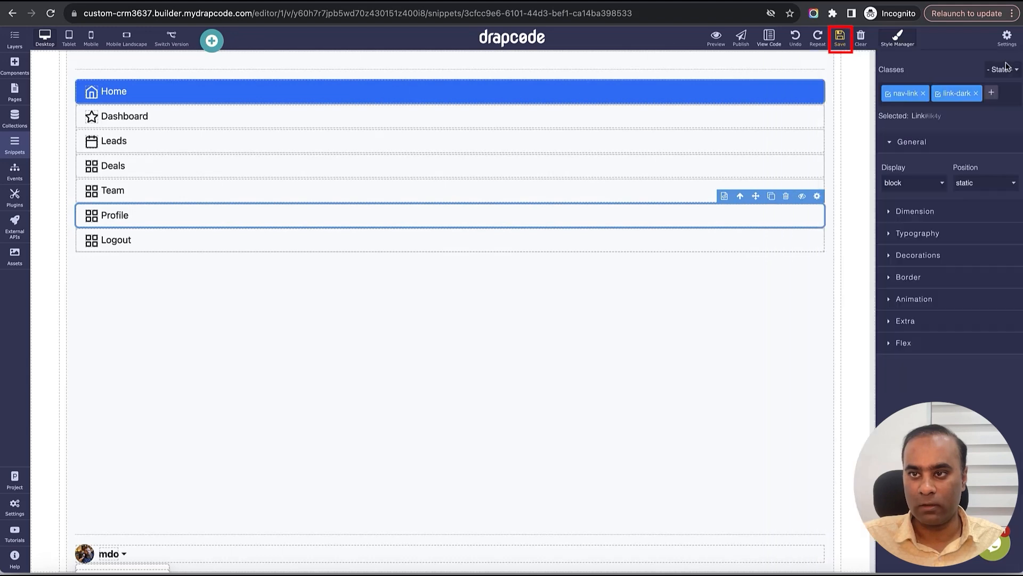
- Set the sidebar container's right and left padding to 0 and save the snippet
left_click(836, 156)
left_click(935, 216)
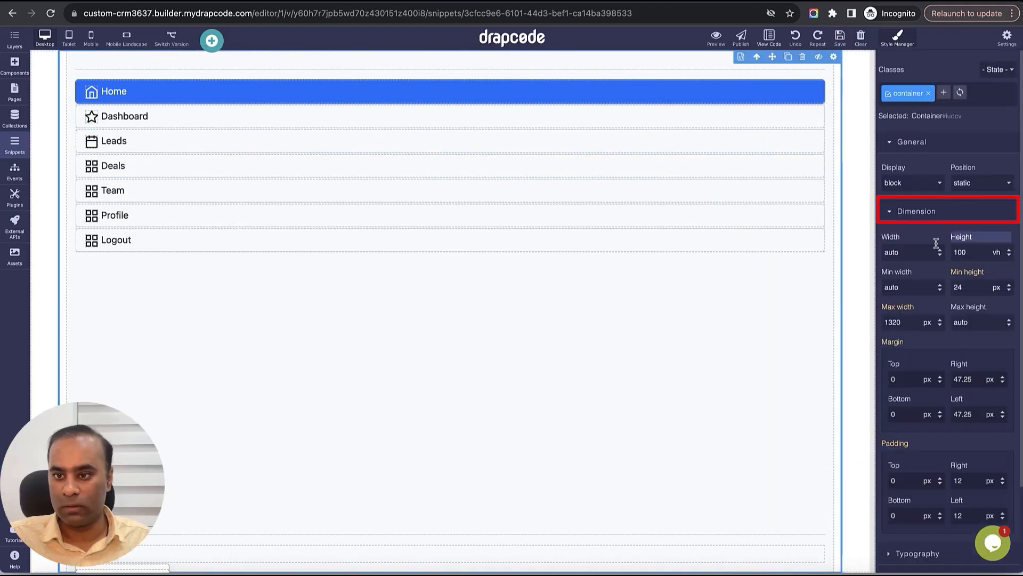
double_click(972, 482)
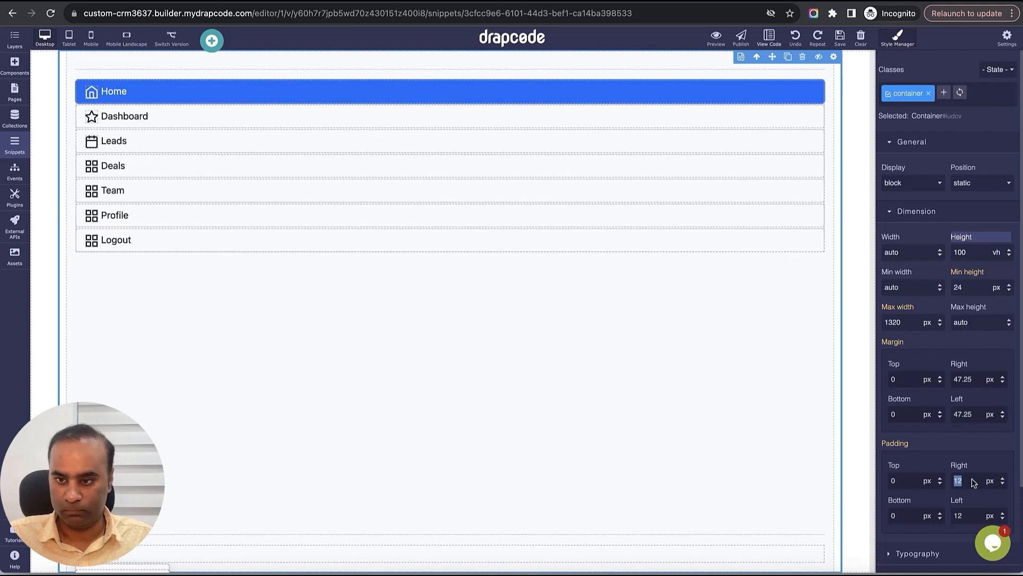
type("0")
double_click(972, 517)
type("0")
left_click(982, 504)
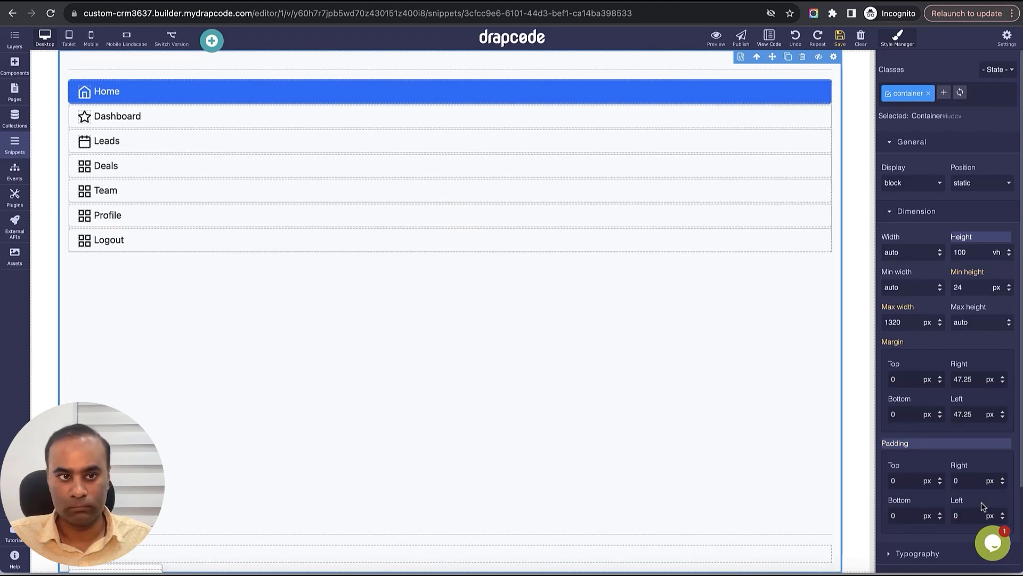
left_click(839, 38)
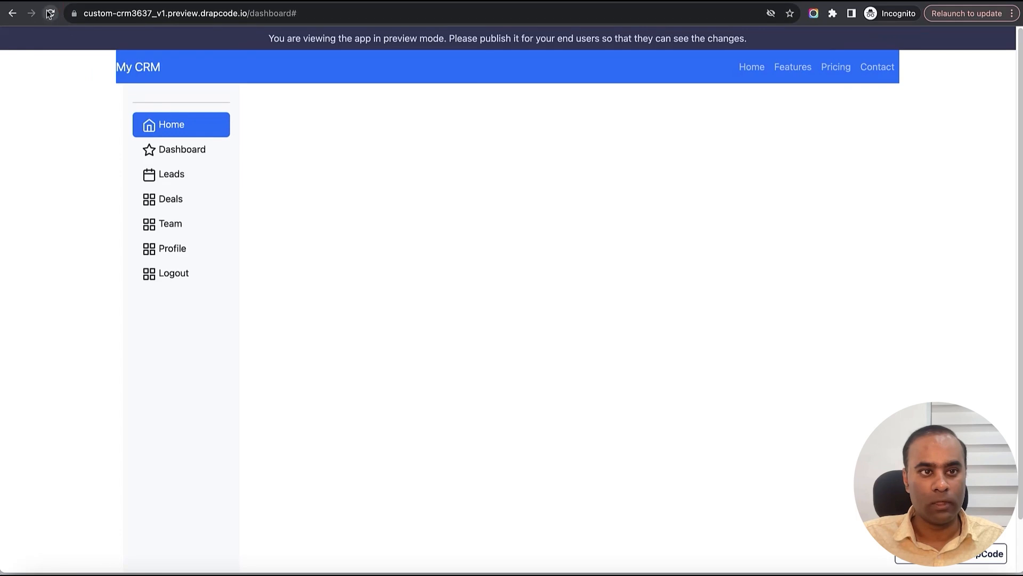
- Rename the organization to DrapCode through the previewed Organization Profile form
left_click(221, 249)
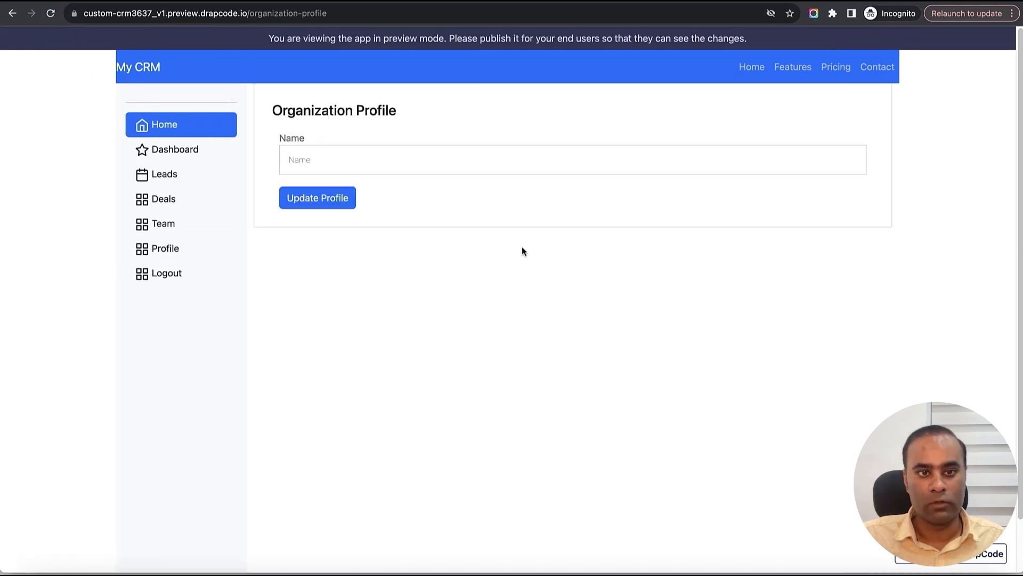
left_click(356, 166)
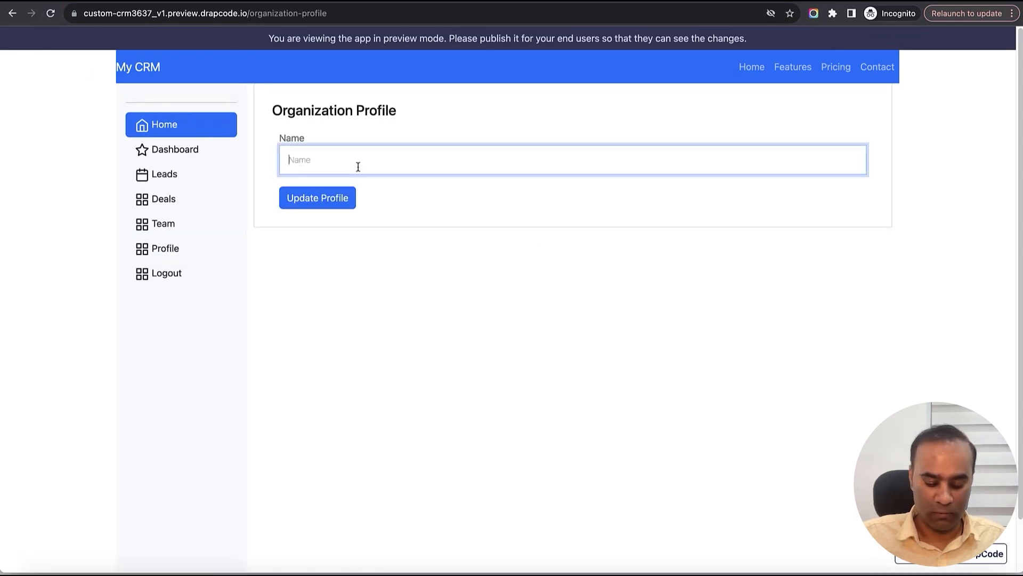
type("Drap")
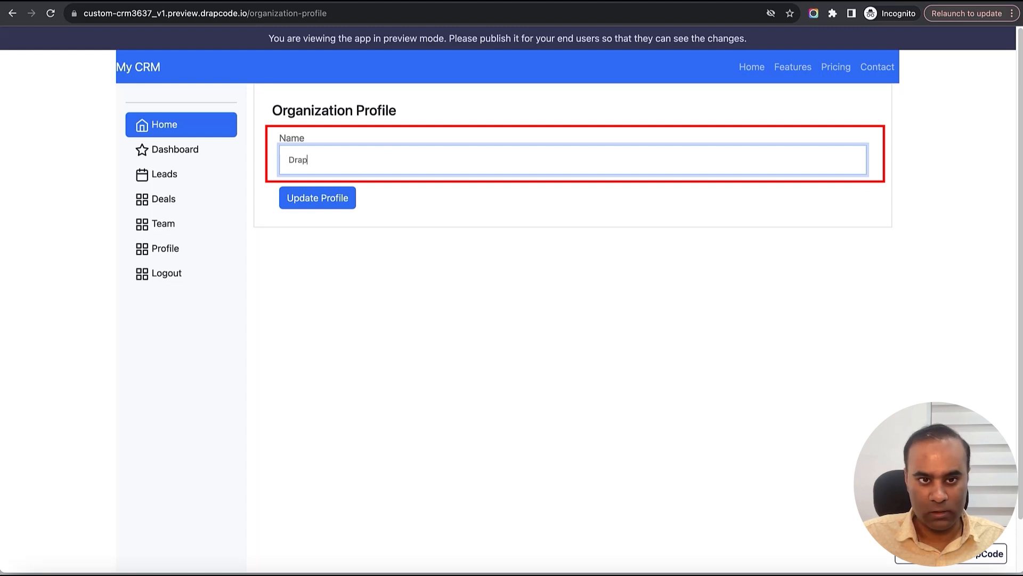
type("Code")
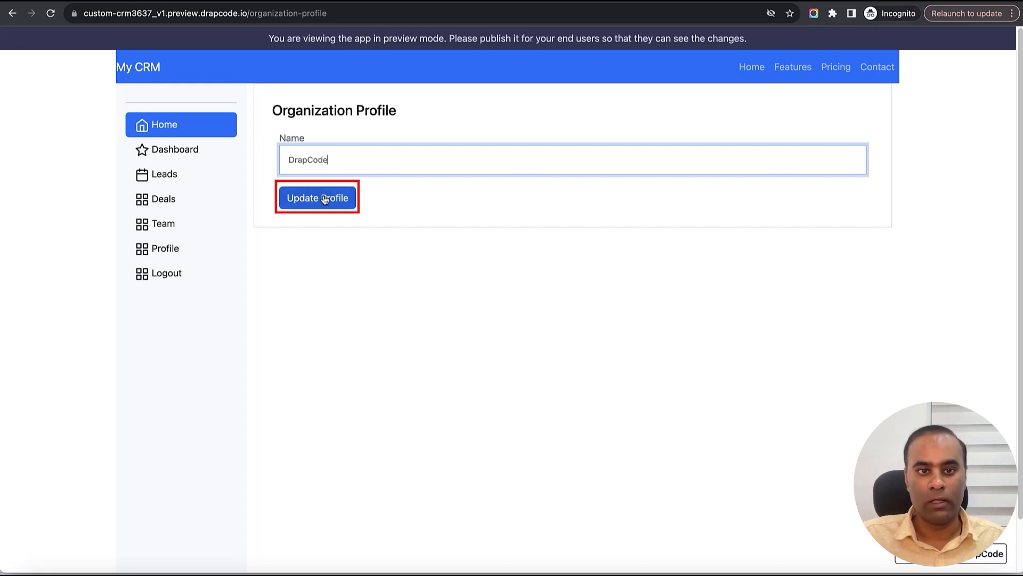
left_click(324, 198)
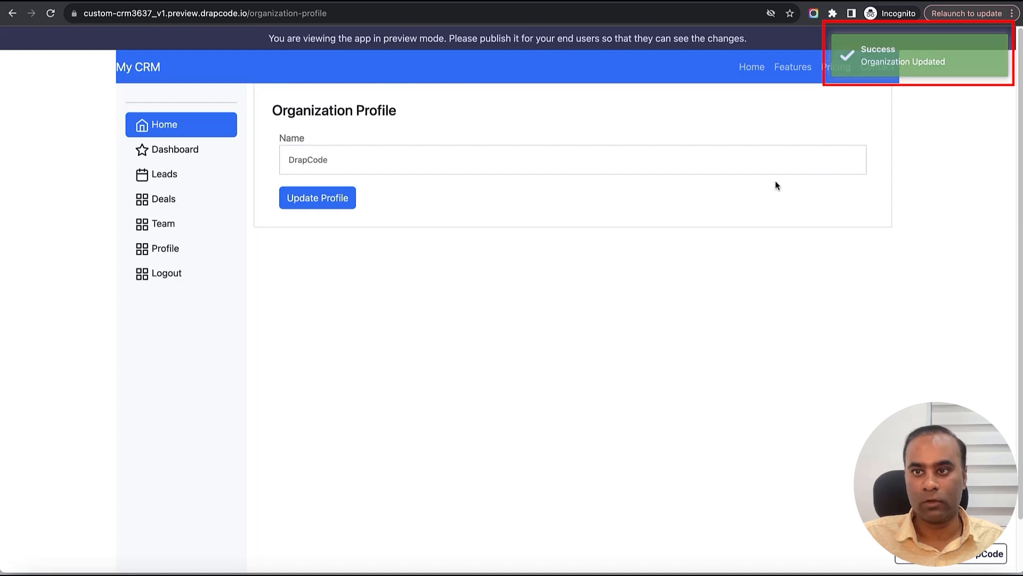
- Refresh the user and organization records to confirm DrapCode, then reload the profile page
key("ctrl+Tab")
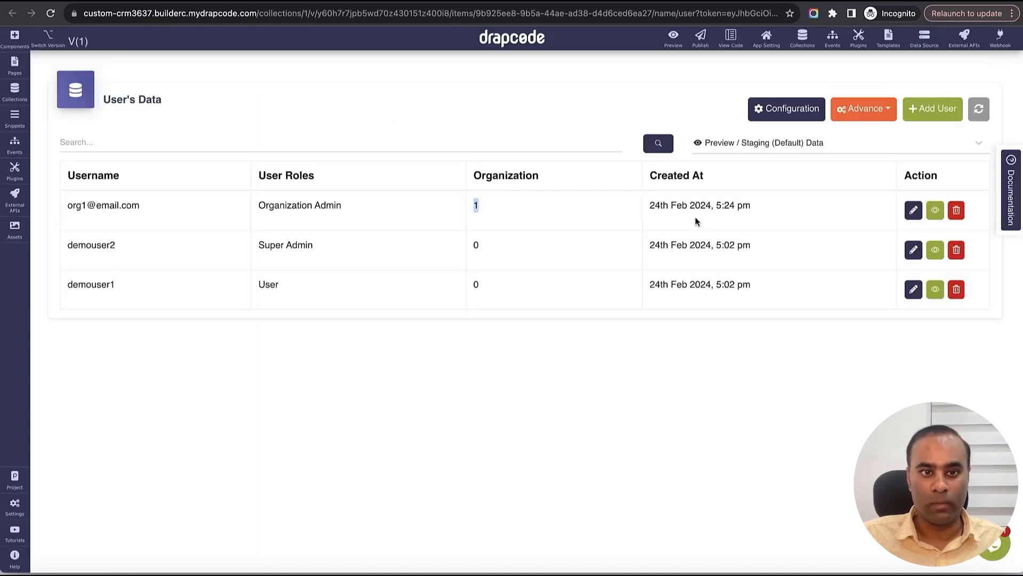
left_click(505, 232)
left_click(987, 119)
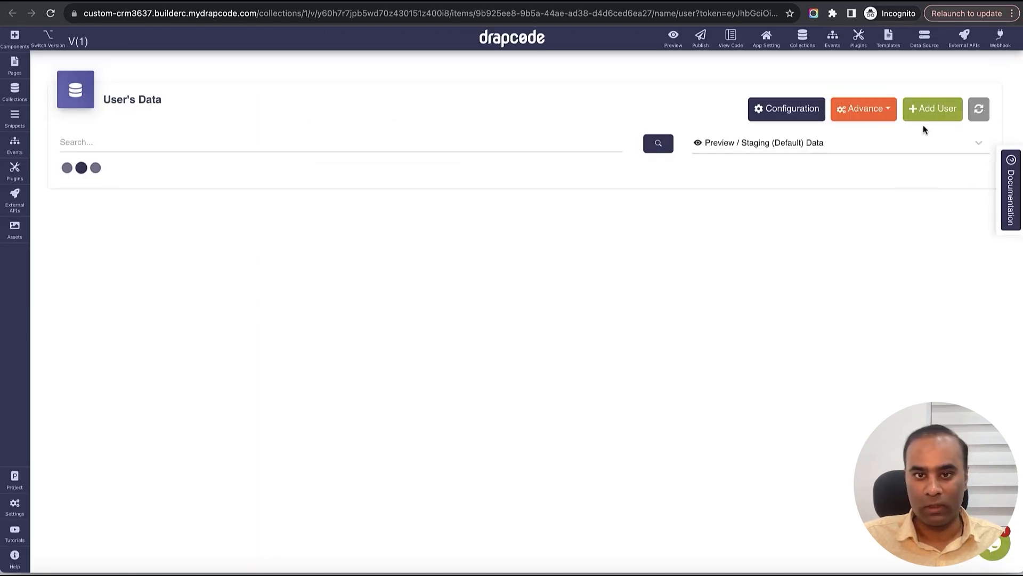
key("ctrl+Tab")
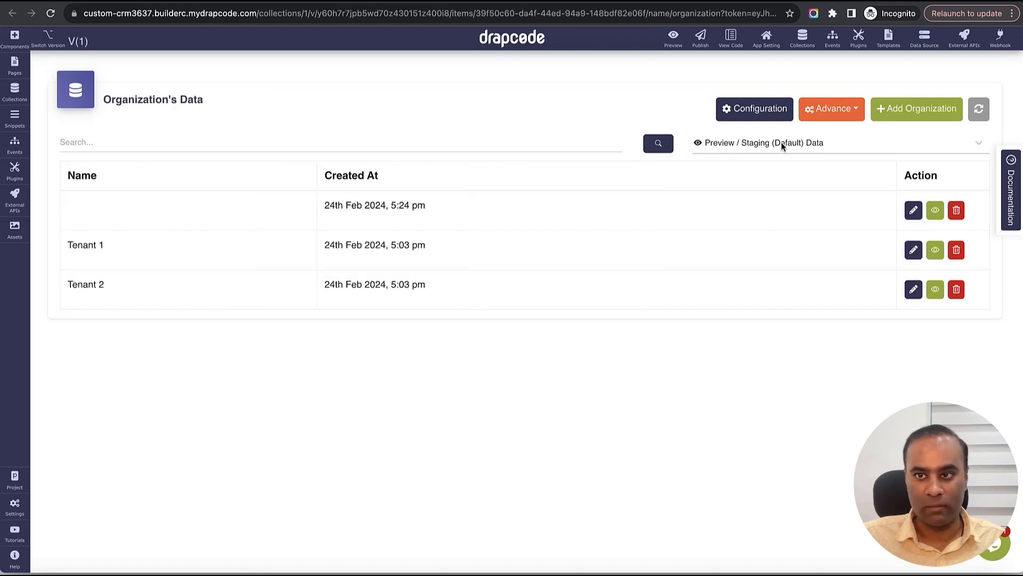
left_click(978, 113)
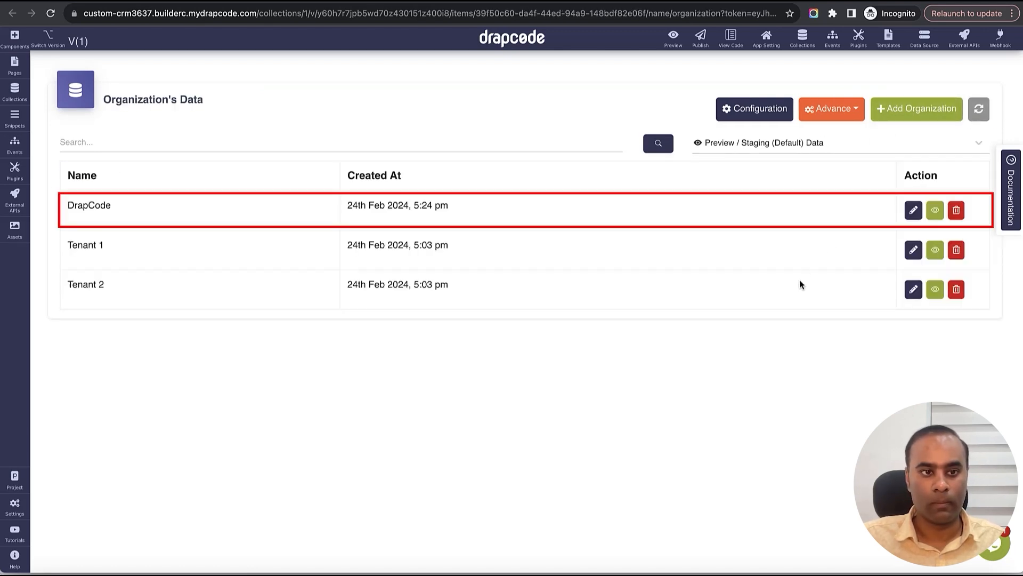
double_click(103, 207)
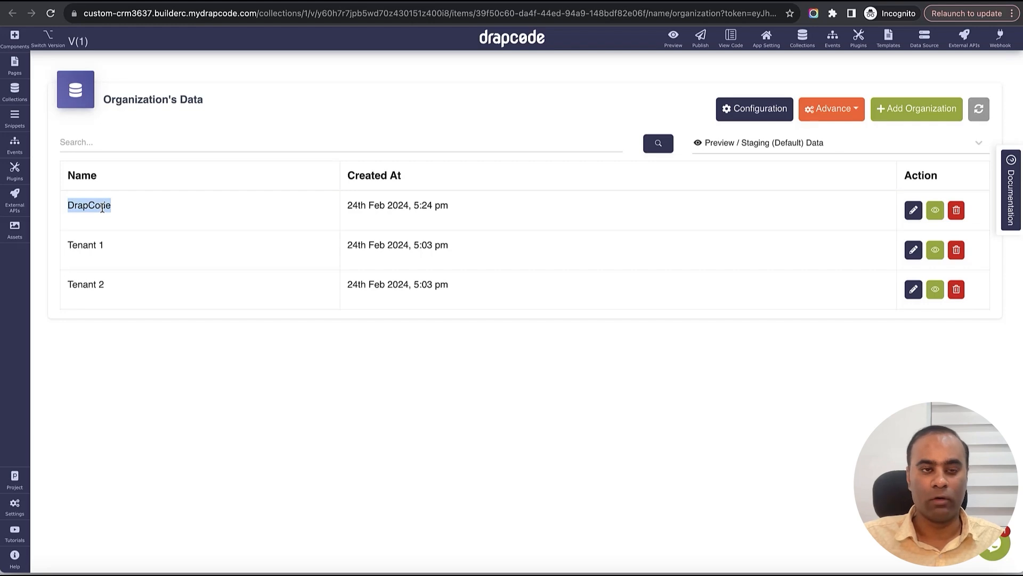
key("ctrl+Tab")
key("ctrl+Tab")
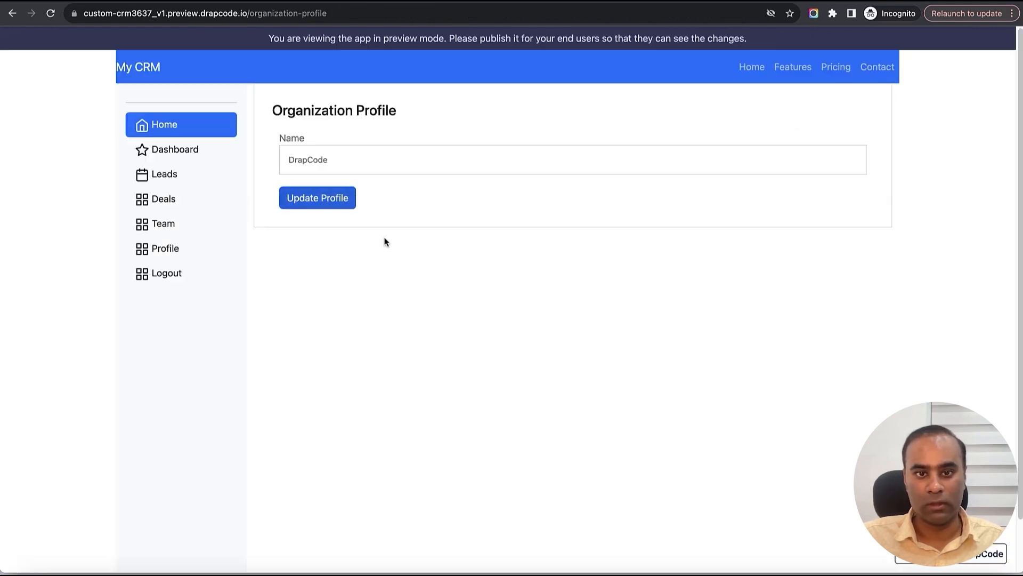
left_click(170, 158)
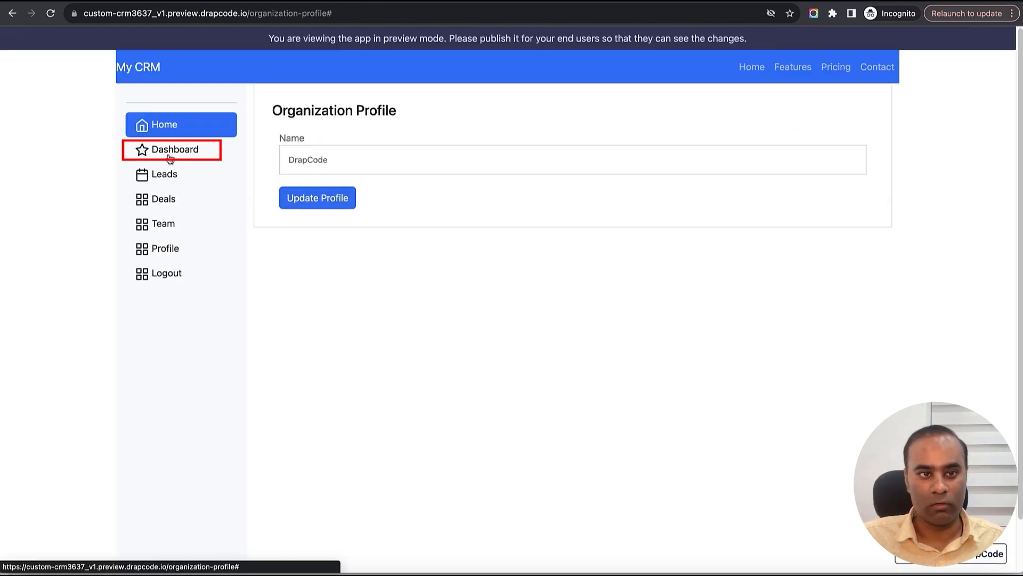
left_click(50, 12)
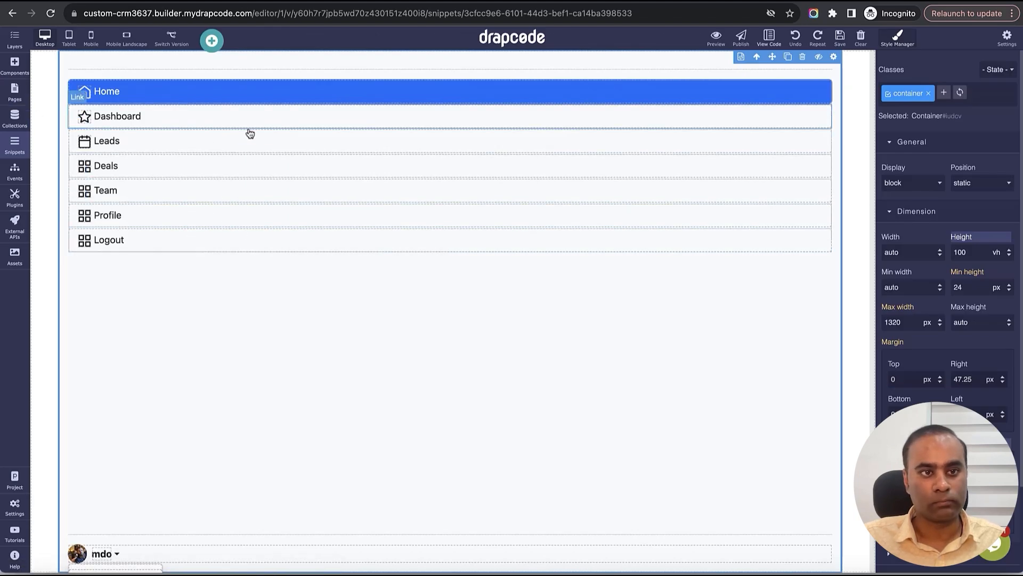
- Point the sidebar's Dashboard link at the Dashboard page, save the menu, and show the pages list
left_click(249, 121)
left_click(823, 97)
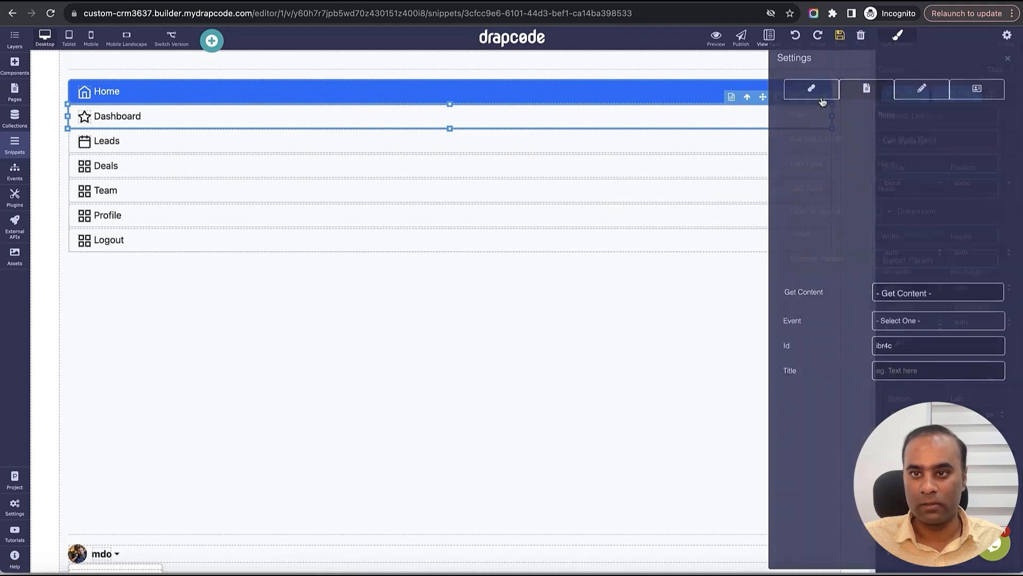
left_click(911, 120)
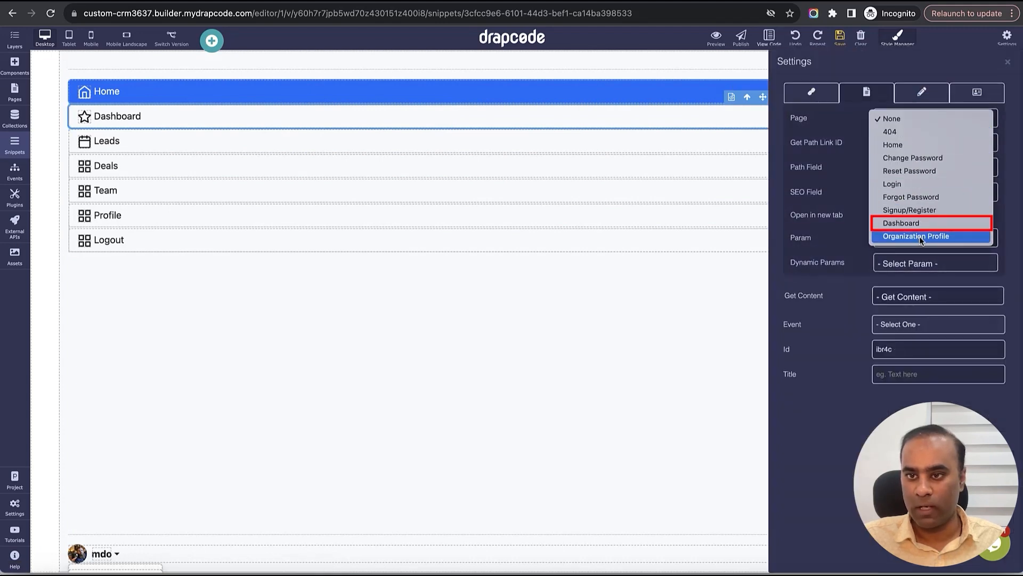
left_click(922, 226)
left_click(1007, 62)
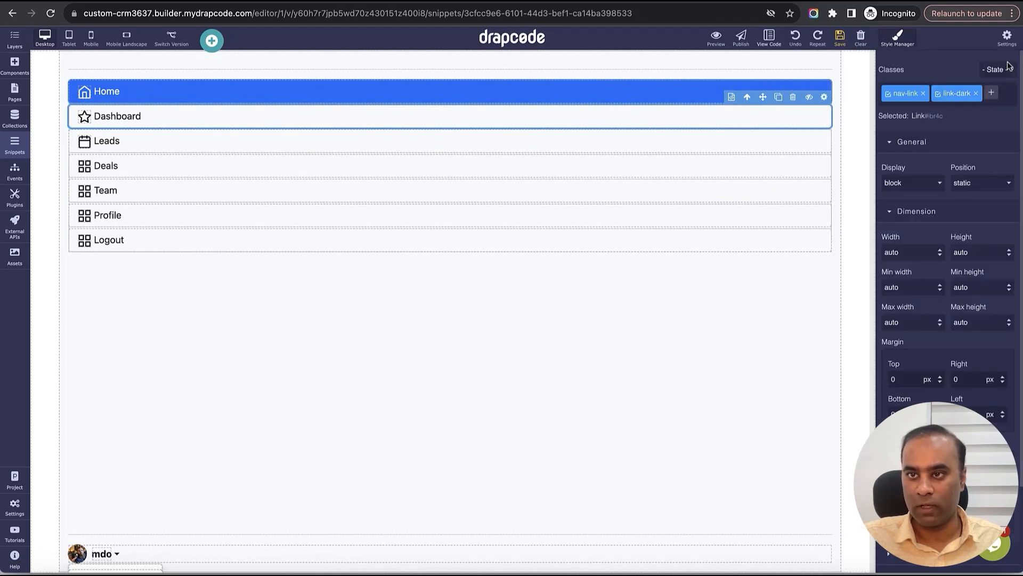
left_click(840, 36)
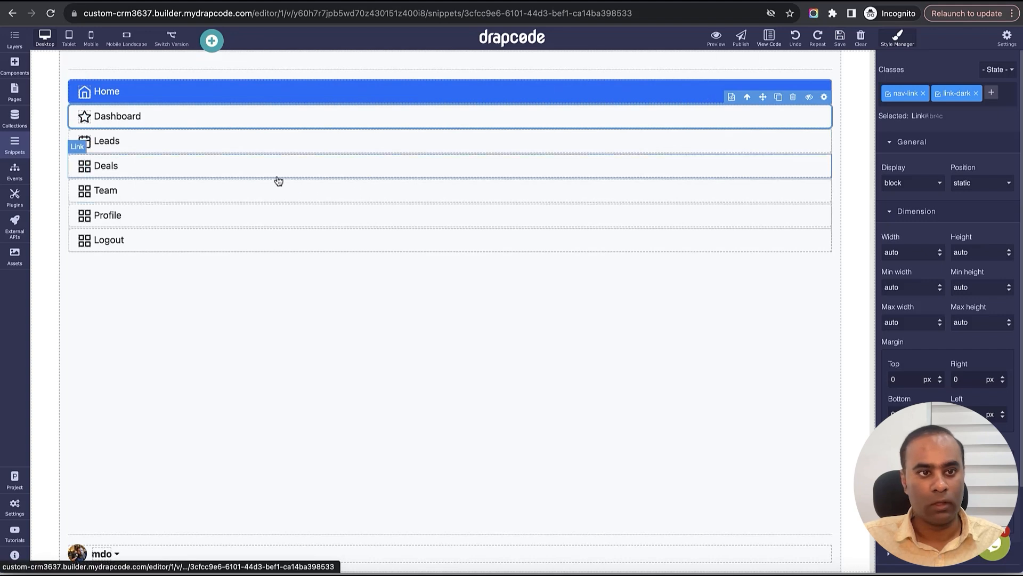
left_click(16, 89)
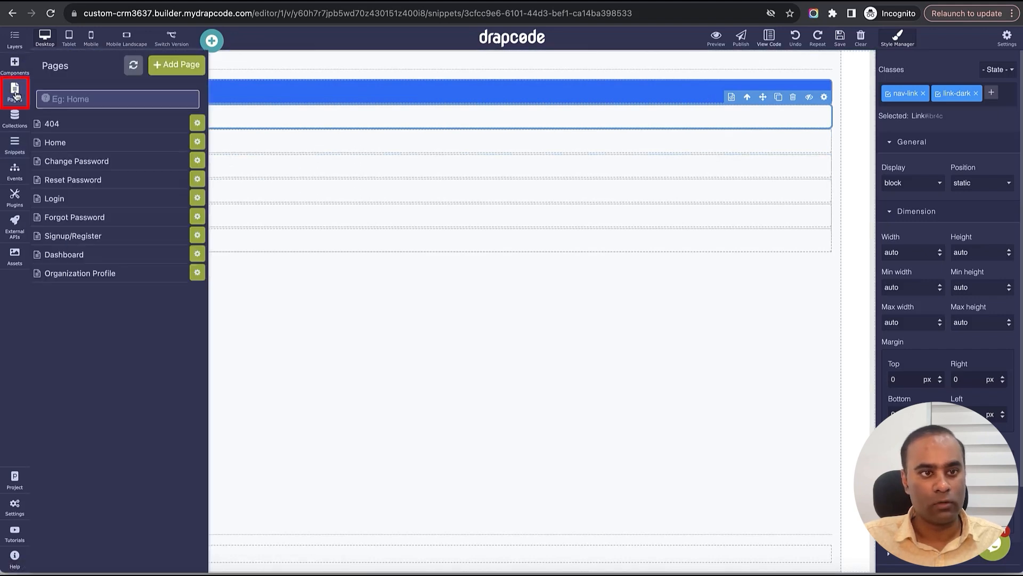
- Prefill the Organization Profile Name input from the logged-in organization's Name, save, and preview
left_click(109, 277)
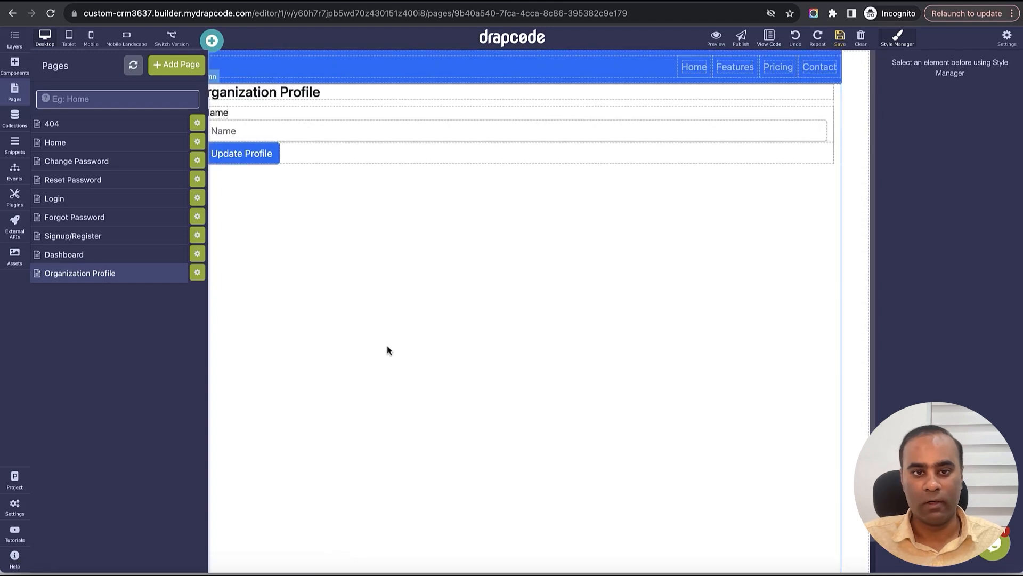
left_click(773, 160)
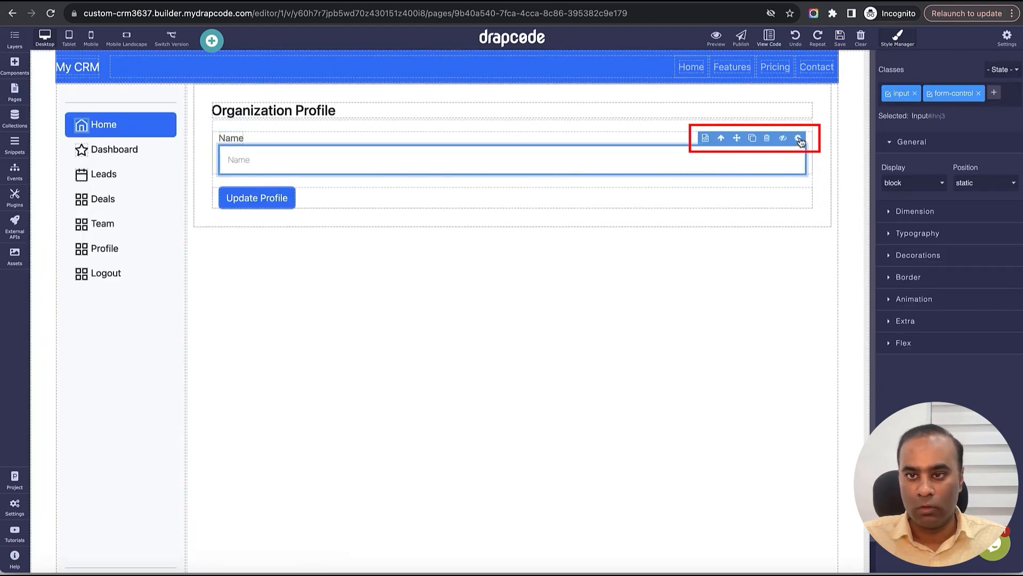
left_click(800, 139)
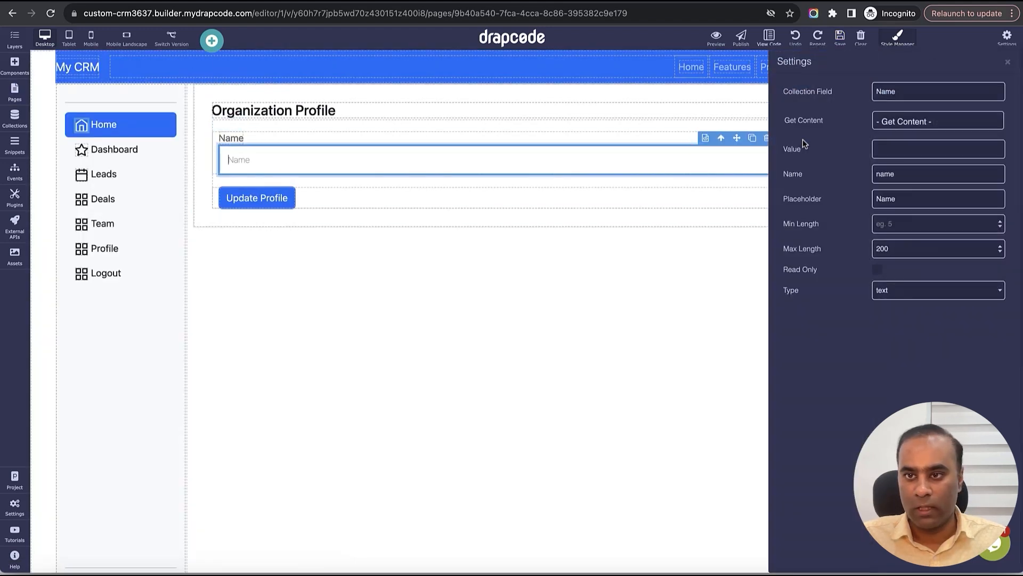
left_click(928, 122)
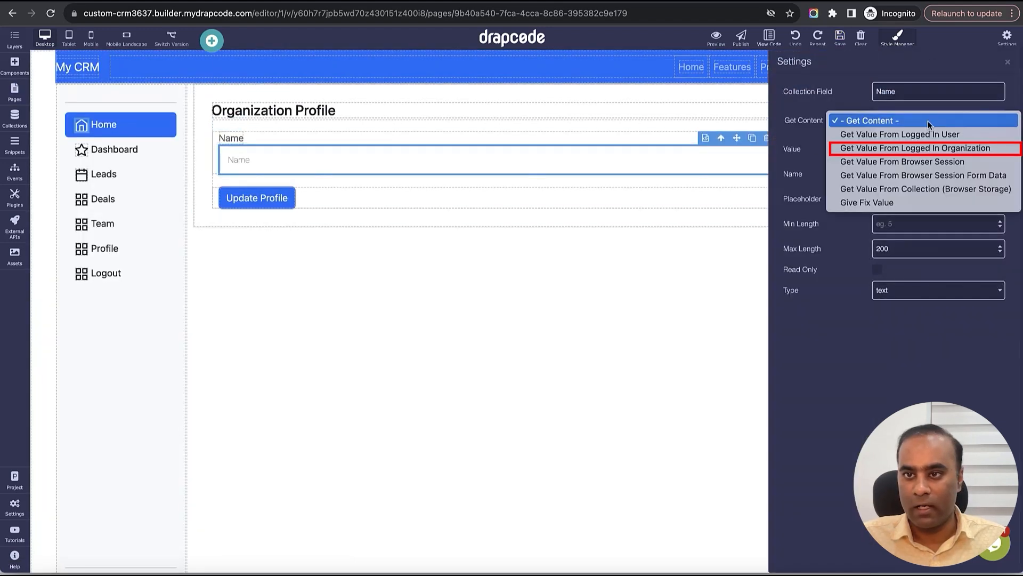
left_click(929, 149)
left_click(919, 148)
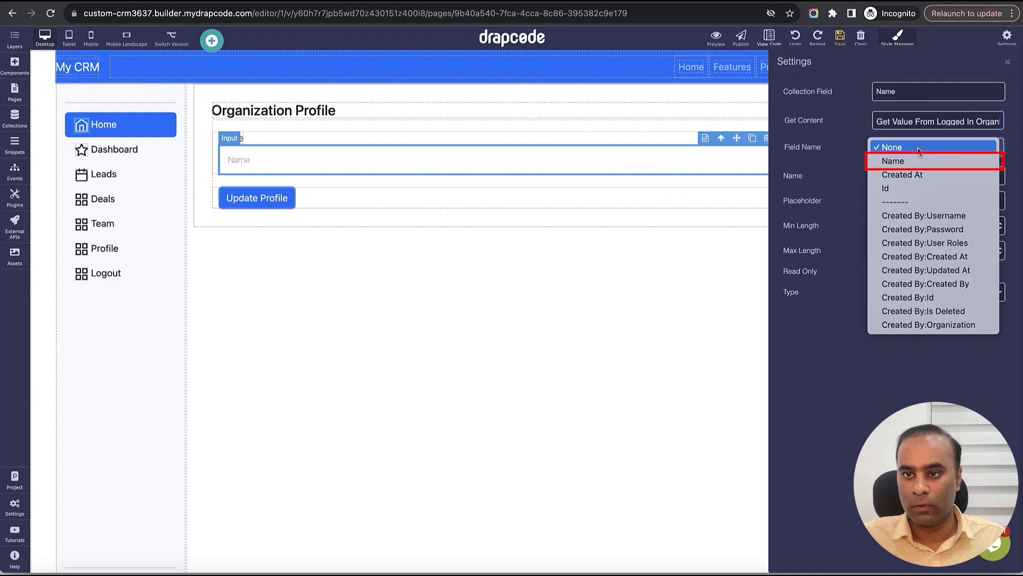
left_click(914, 160)
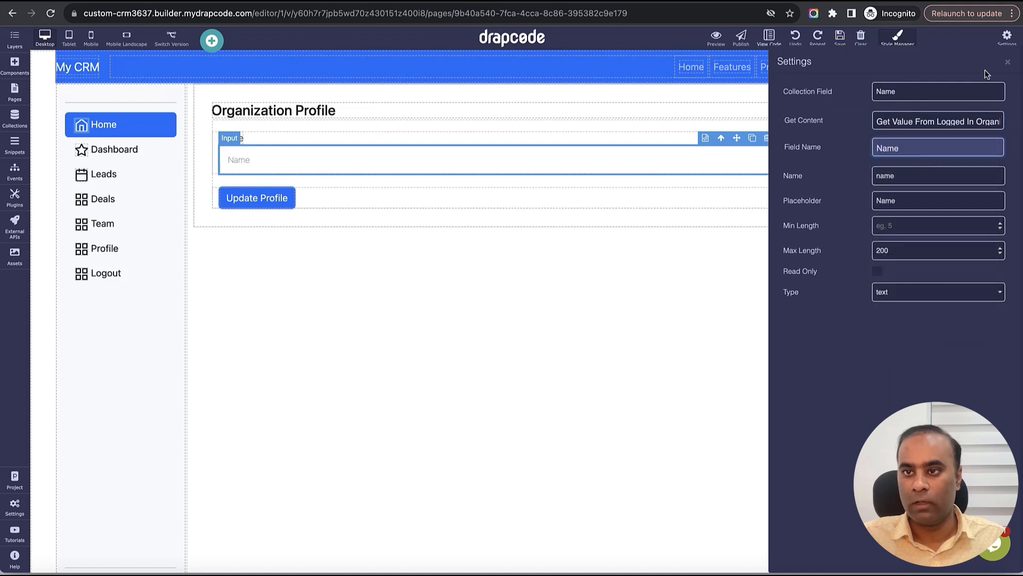
left_click(1006, 64)
left_click(1008, 68)
left_click(840, 37)
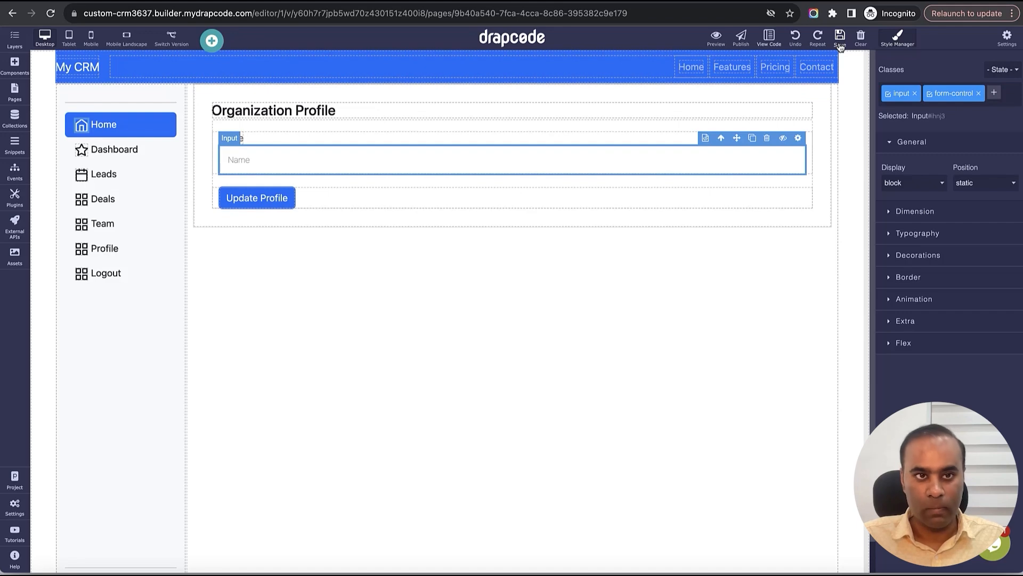
left_click(716, 37)
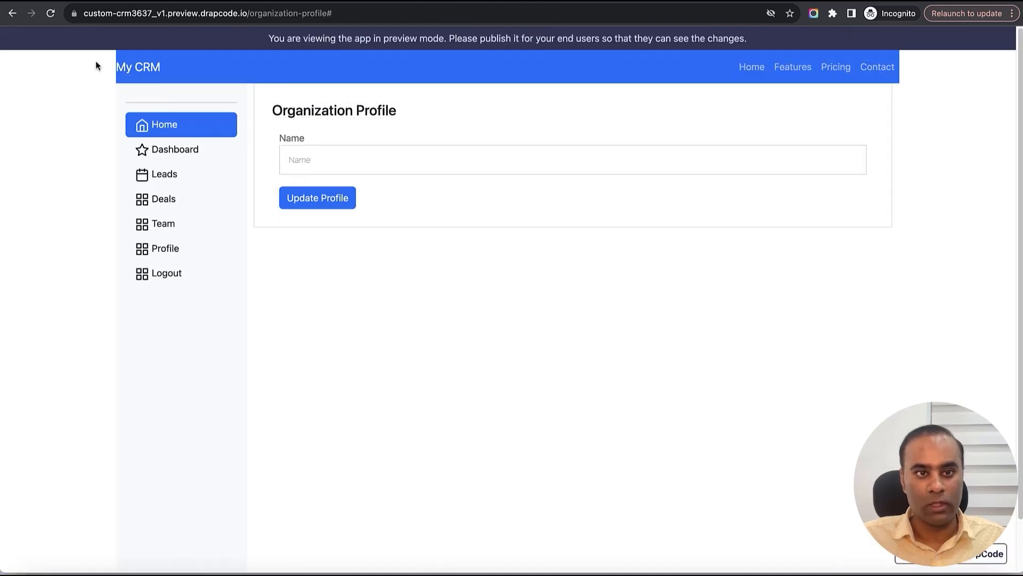
- Update the organization name to DrapCode AA, verify it in the organization records, and return to the builder
left_click(51, 14)
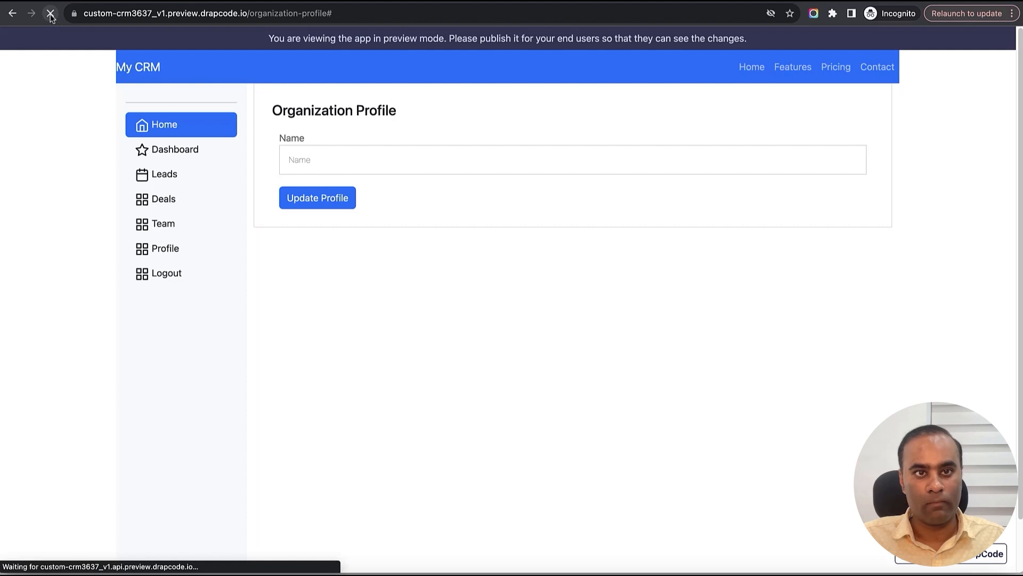
left_click(398, 159)
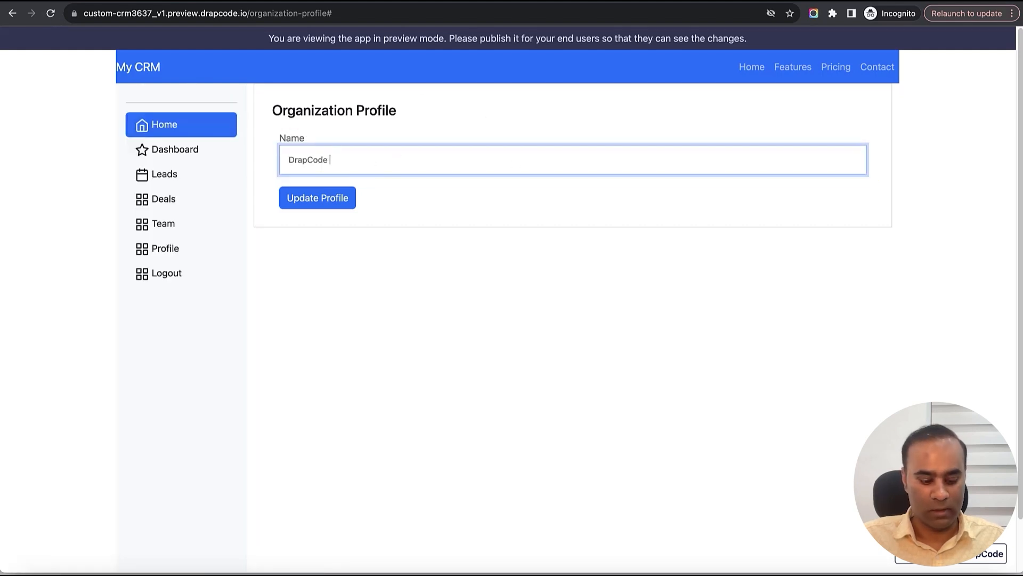
left_click(333, 207)
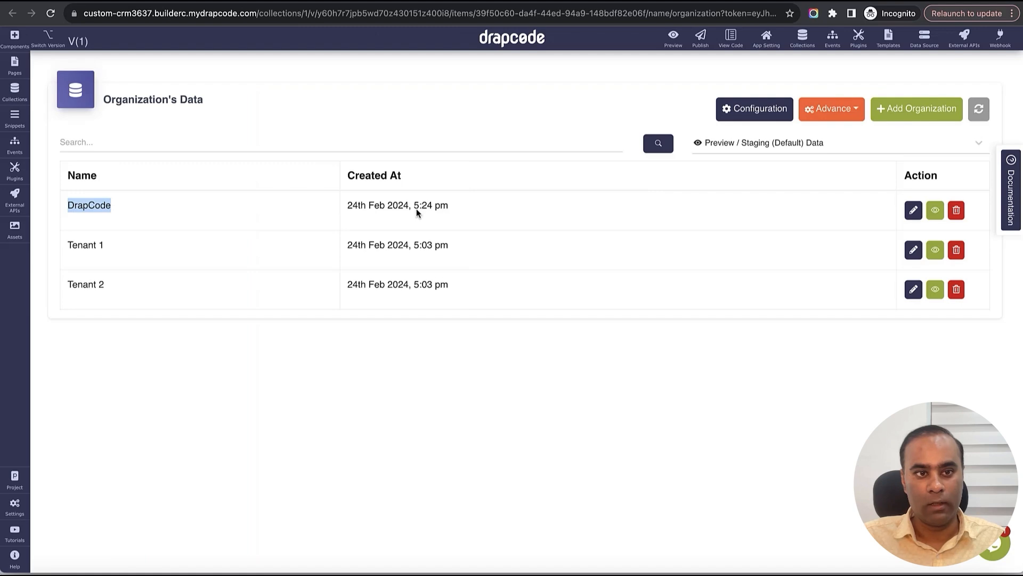
left_click(978, 108)
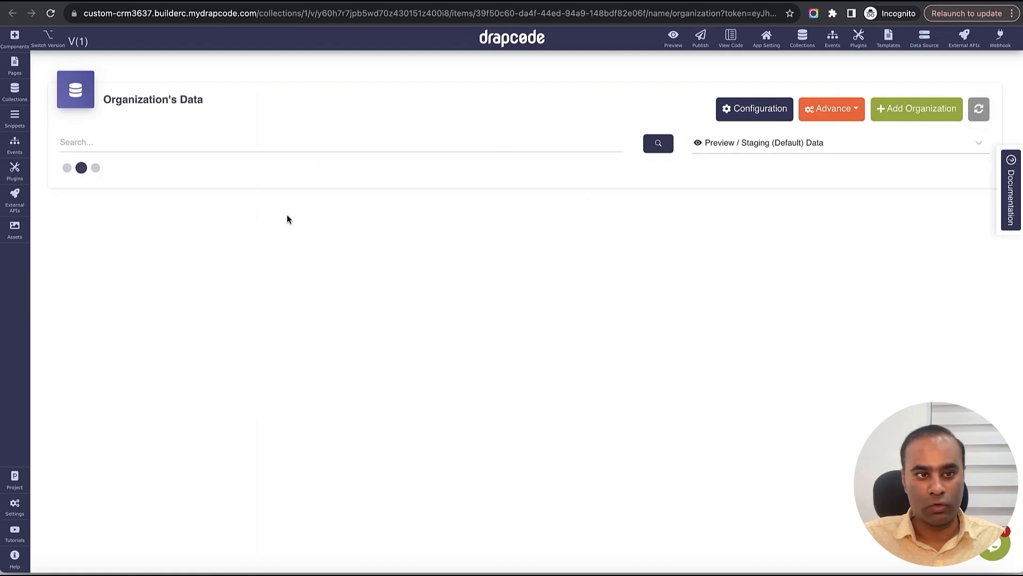
left_click_drag(66, 206, 231, 209)
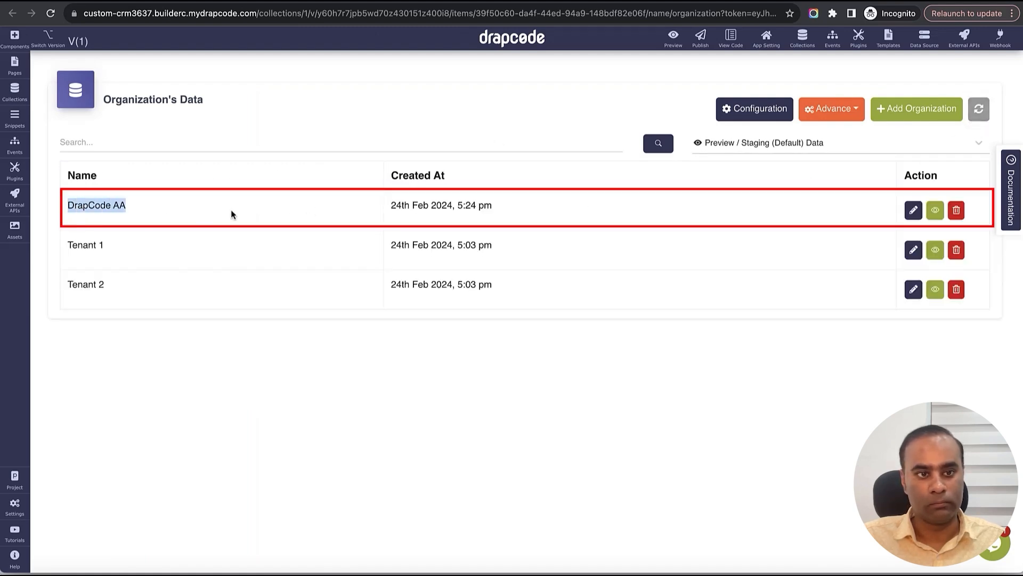
left_click(285, 192)
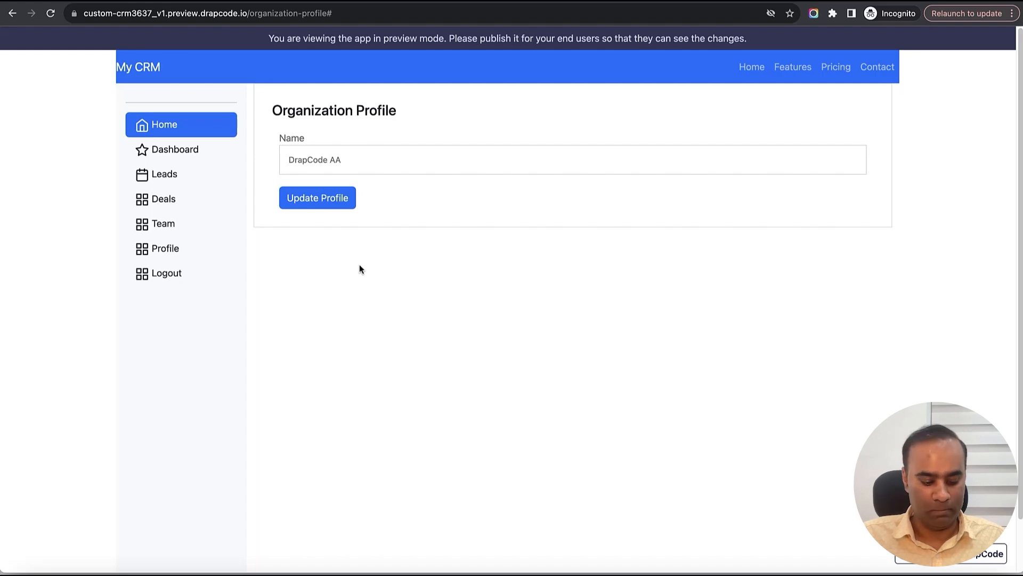
key("ctrl+Tab")
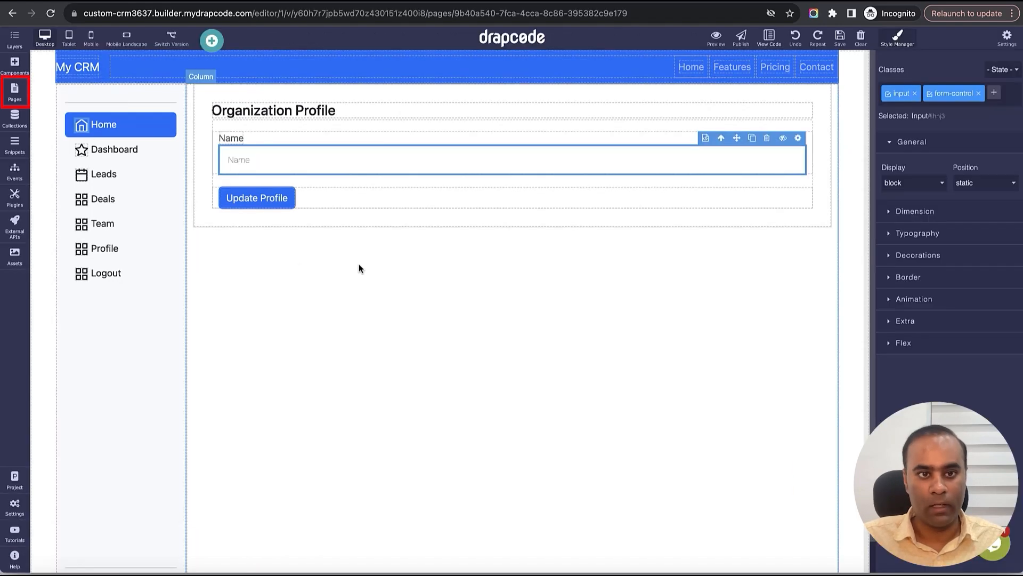
- Start a new page named Organization Team Members
left_click(15, 99)
left_click(181, 68)
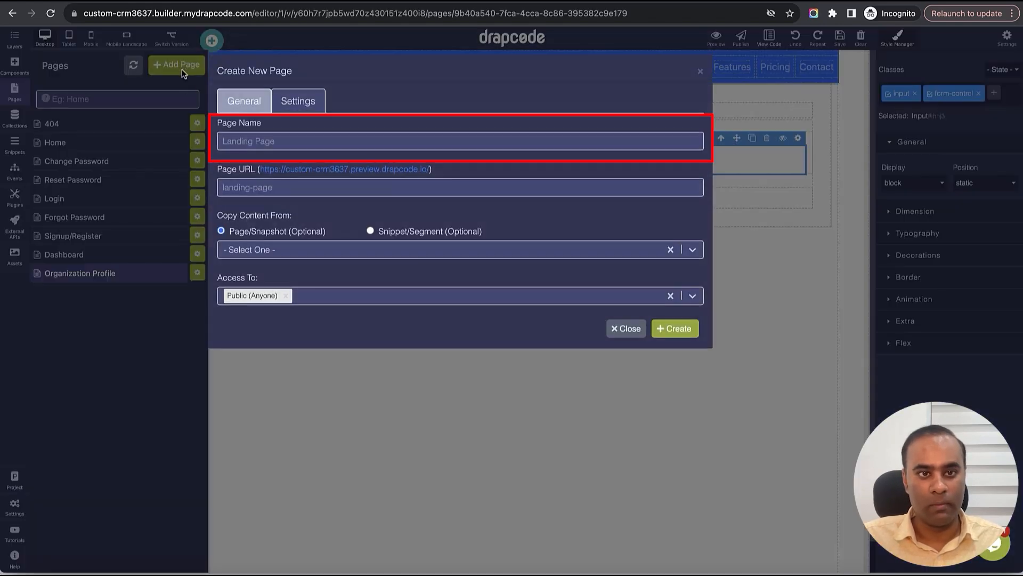
left_click(297, 147)
type("Organization Team Members")
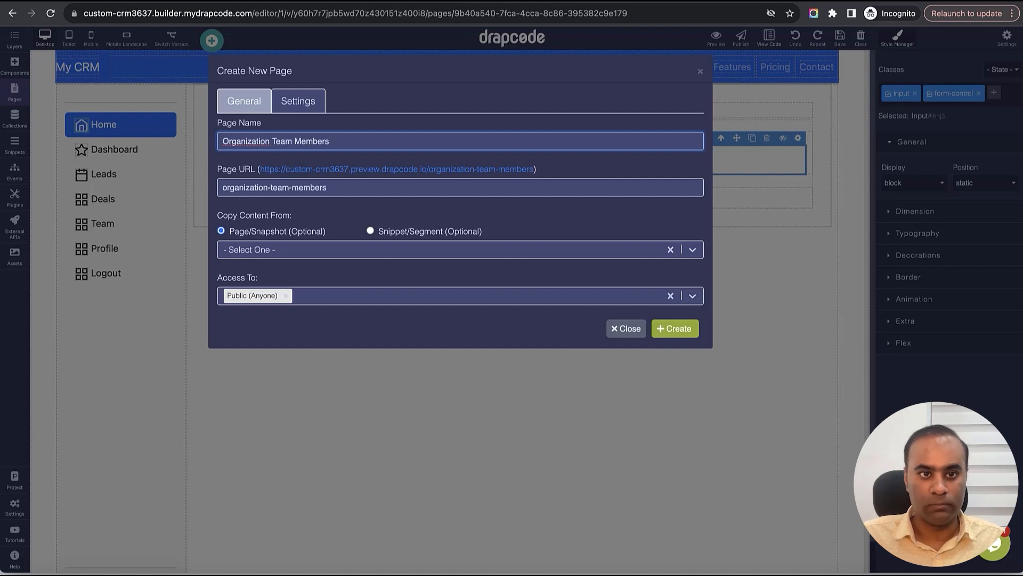
- Restrict the page to Organization Admin users, copy content from Organization Profile, and create it
left_click(318, 289)
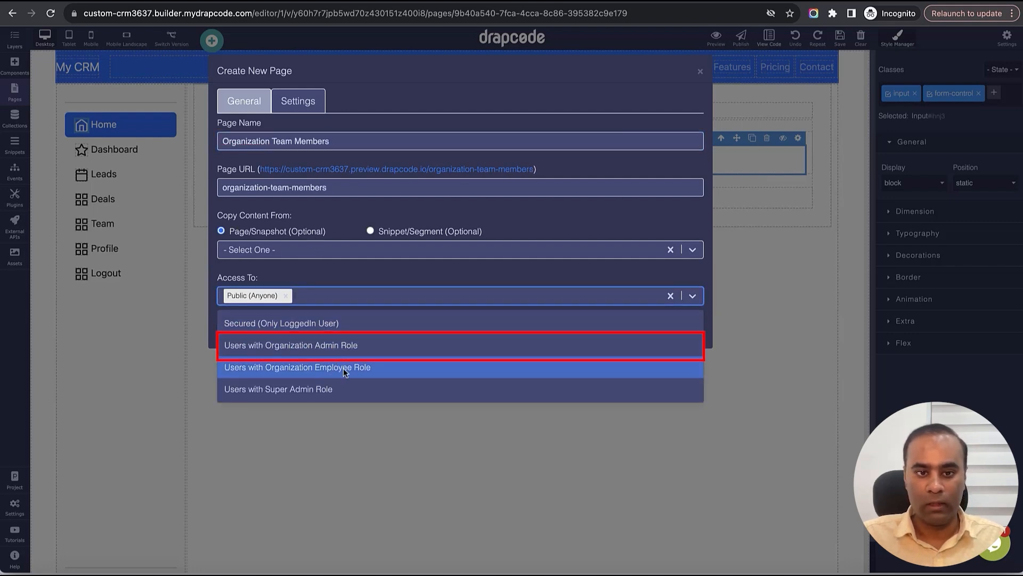
left_click(338, 349)
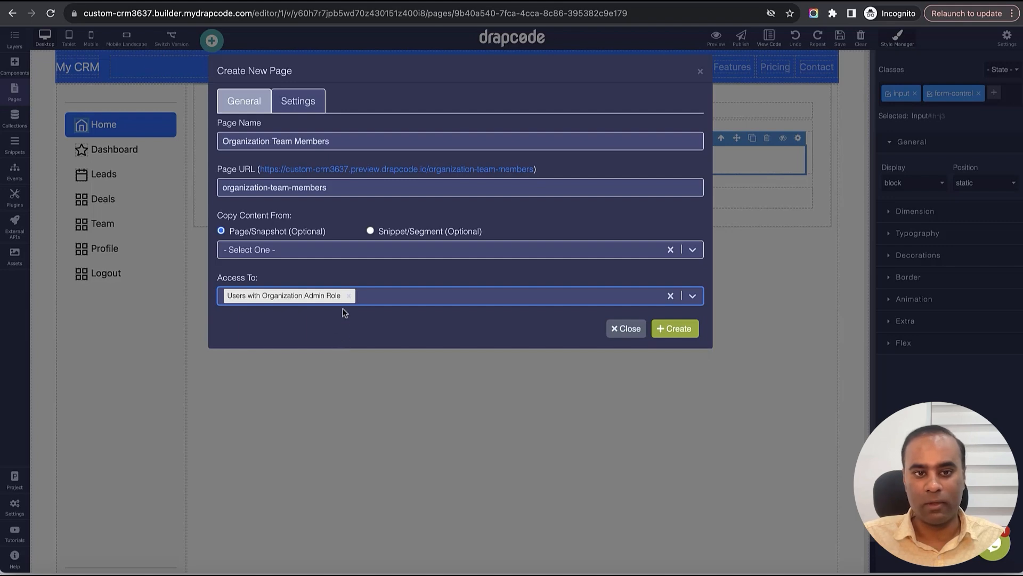
left_click(373, 276)
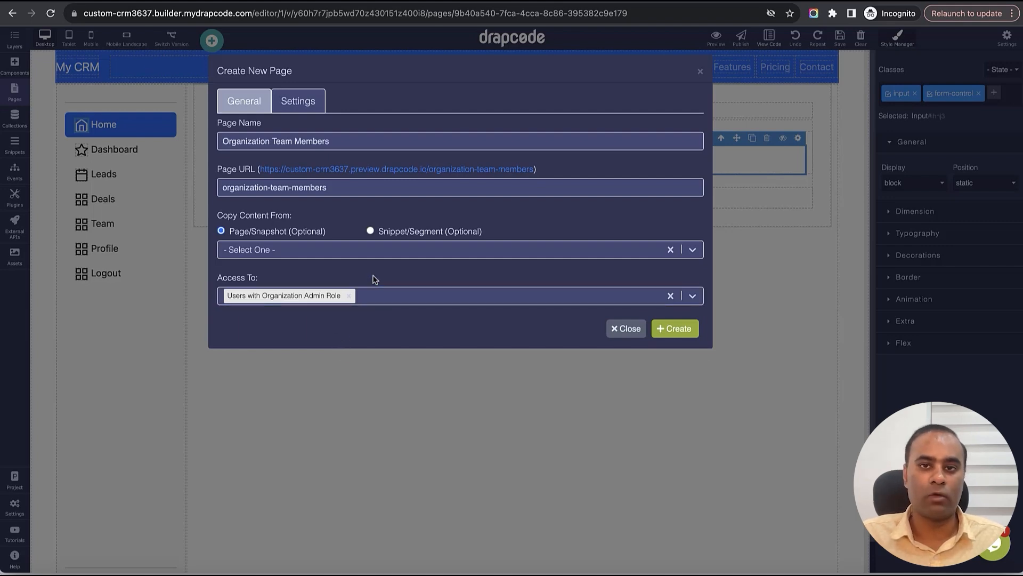
left_click(360, 251)
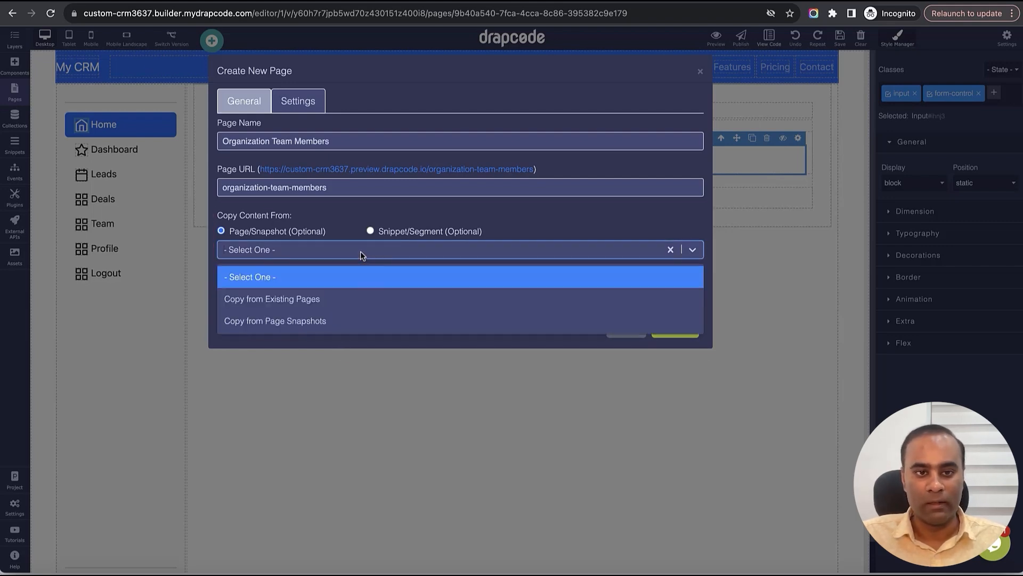
left_click(352, 299)
left_click(354, 281)
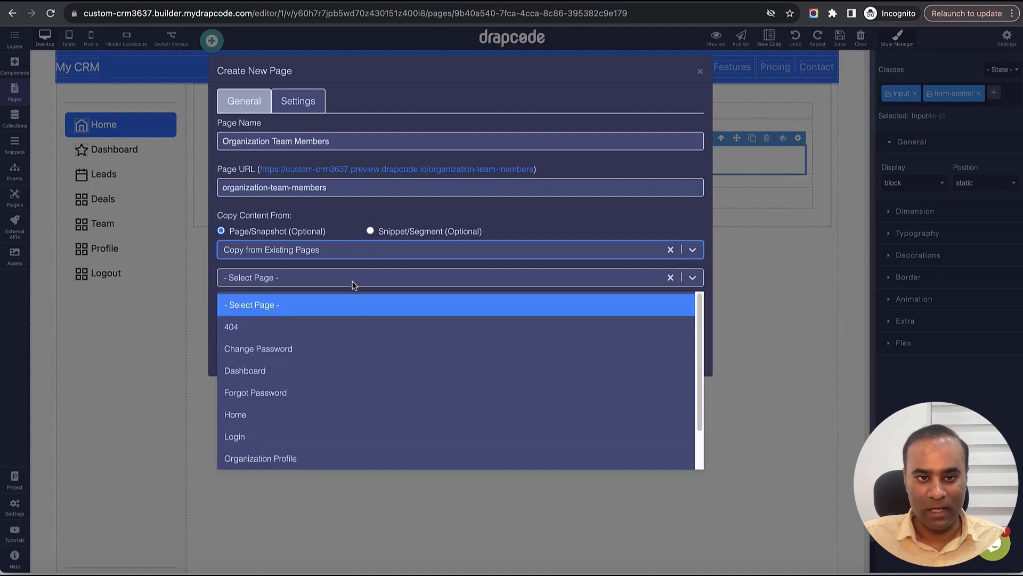
scroll(337, 403, "down", 2)
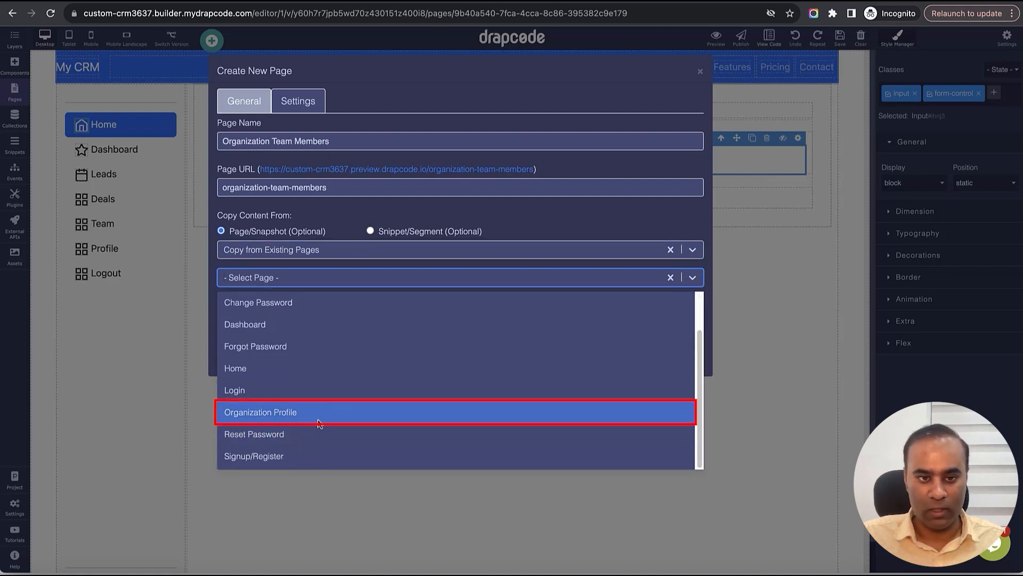
left_click(338, 406)
left_click(417, 312)
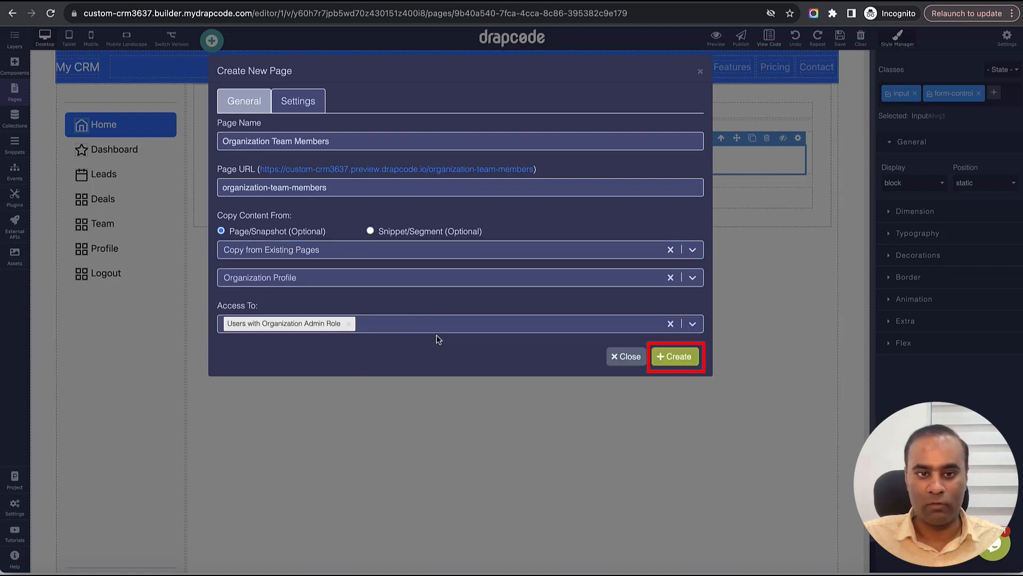
left_click(674, 358)
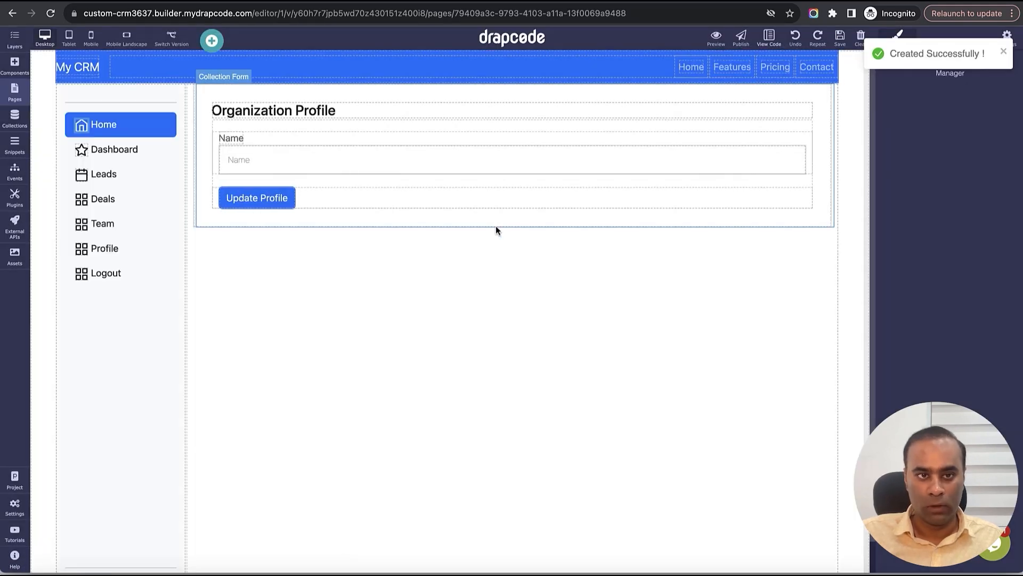
- Replace the copied profile form with a blank four-column section and a blank one-column section
left_click(495, 224)
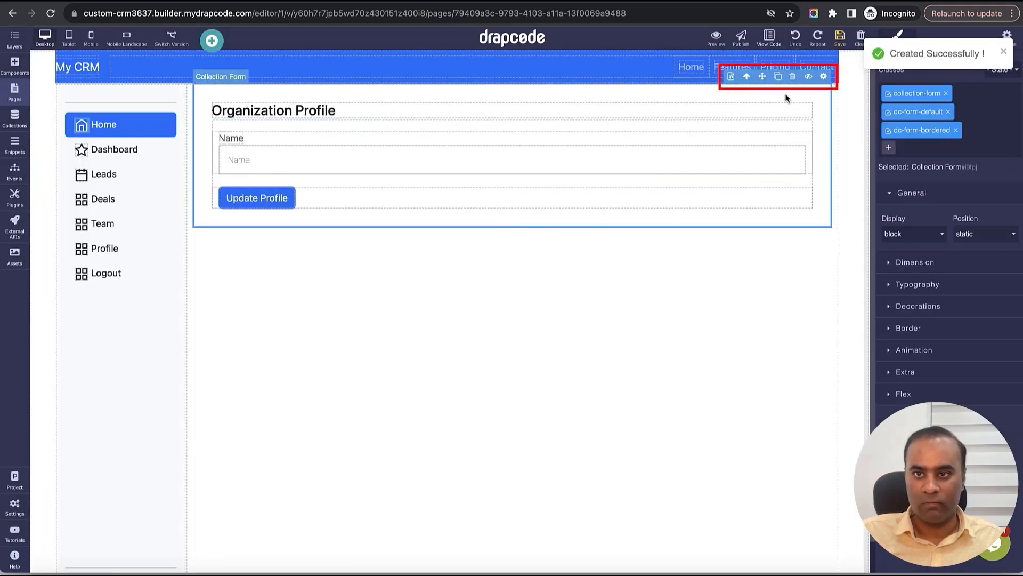
left_click(792, 76)
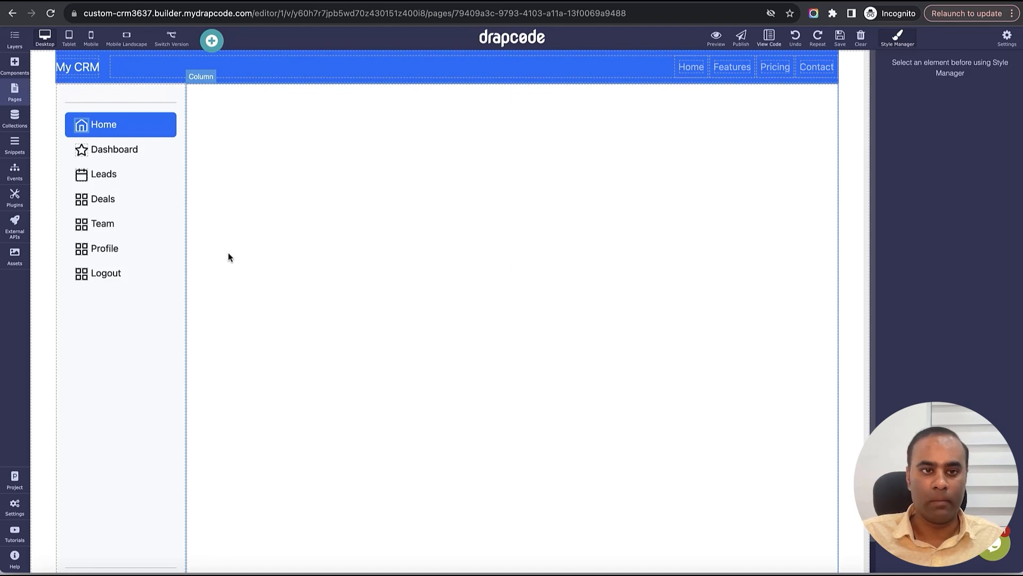
left_click(16, 77)
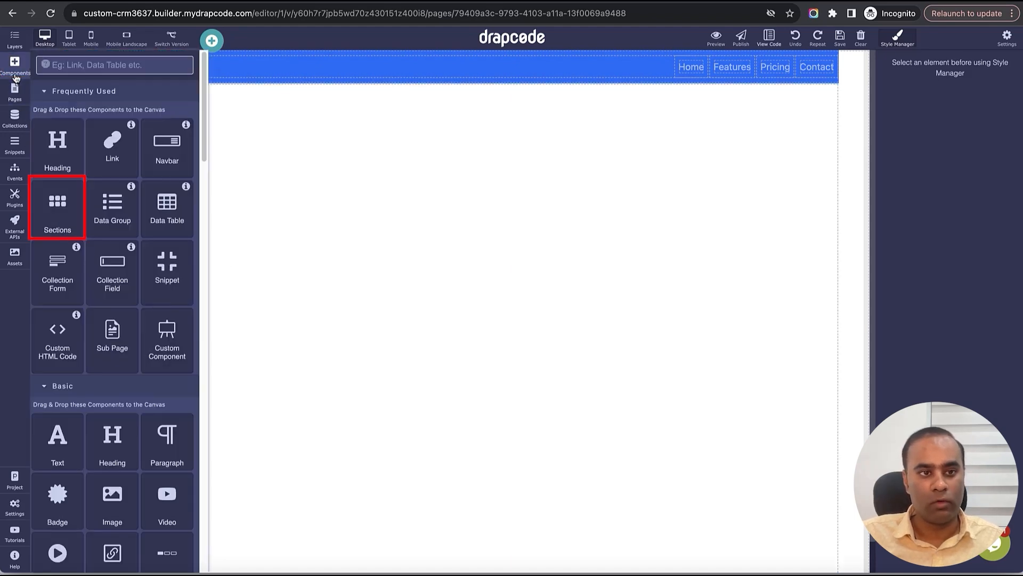
left_click_drag(62, 203, 384, 266)
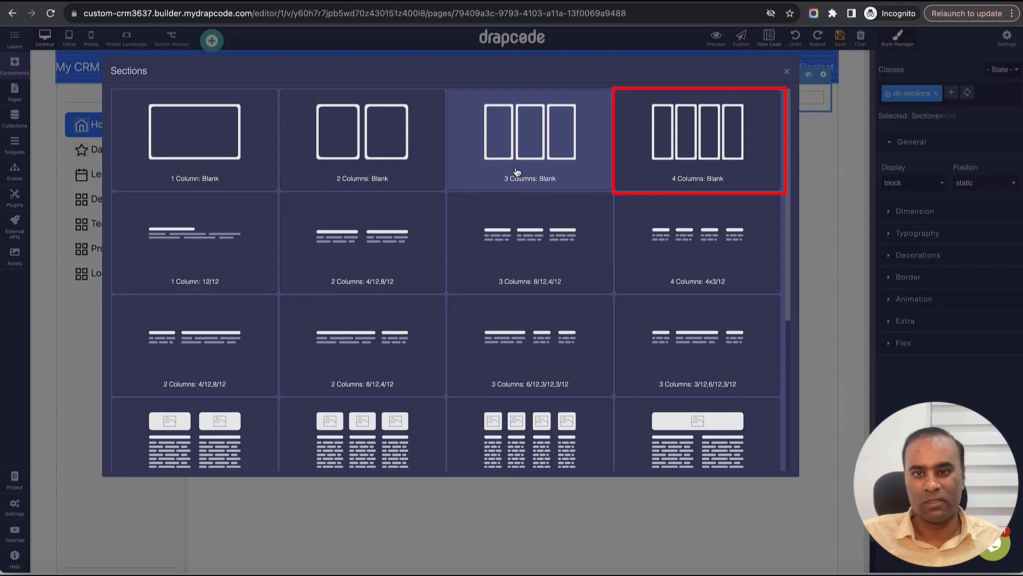
left_click(696, 144)
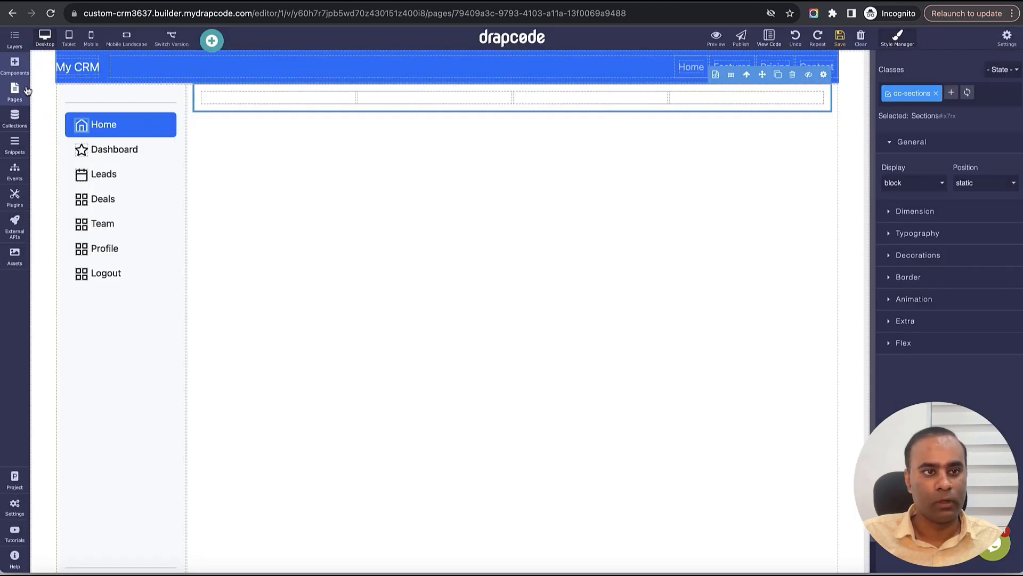
left_click(14, 64)
left_click_drag(59, 208, 434, 251)
left_click(238, 158)
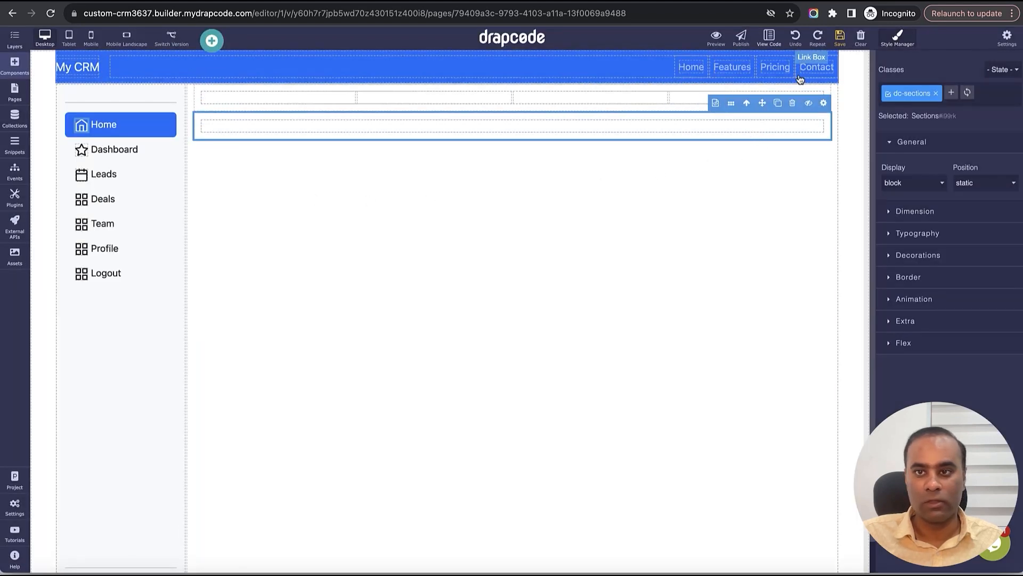
- Give the four-column section a 50px top margin and the one-column section 25px, then save
left_click(830, 96)
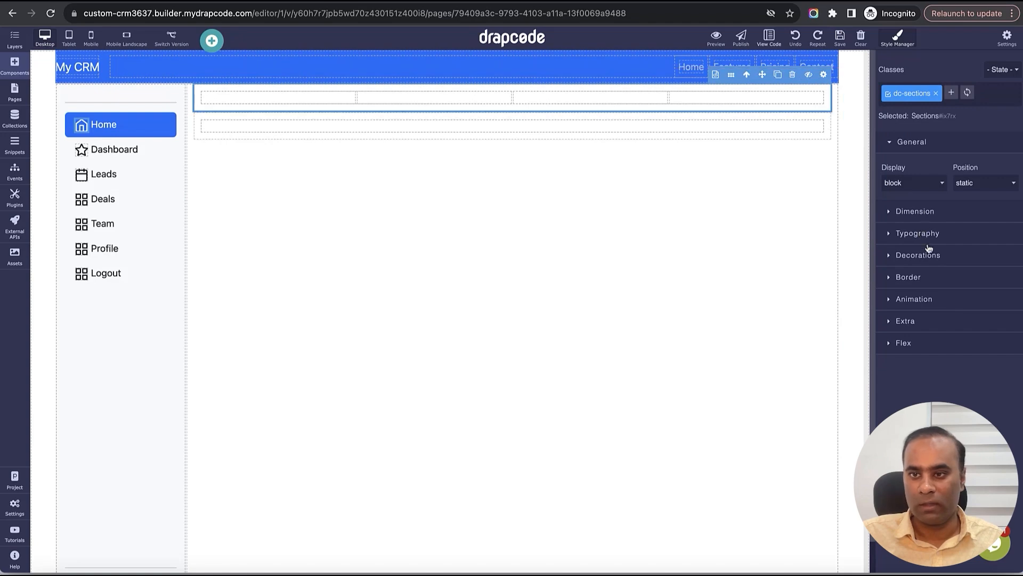
left_click(926, 235)
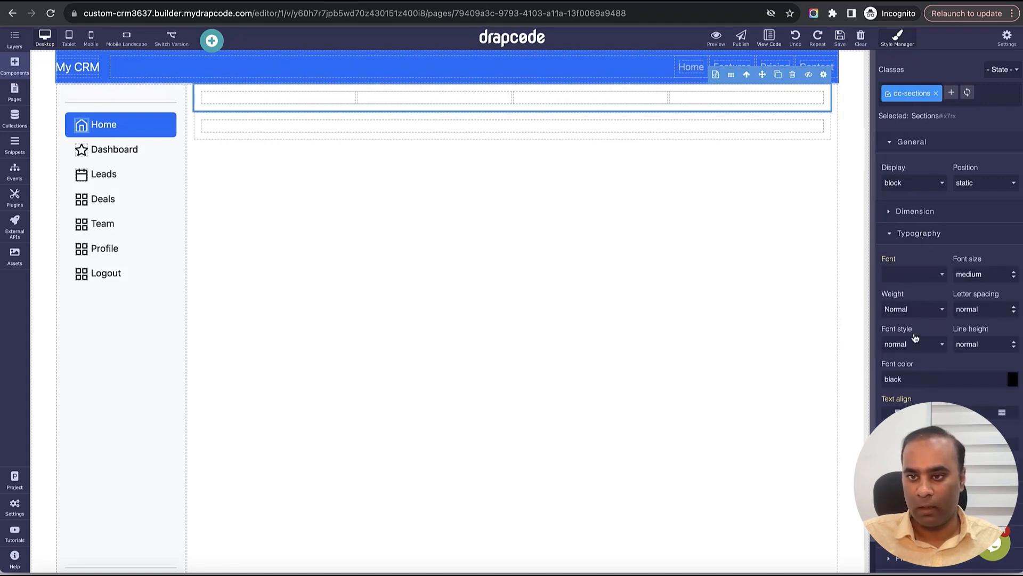
left_click(890, 212)
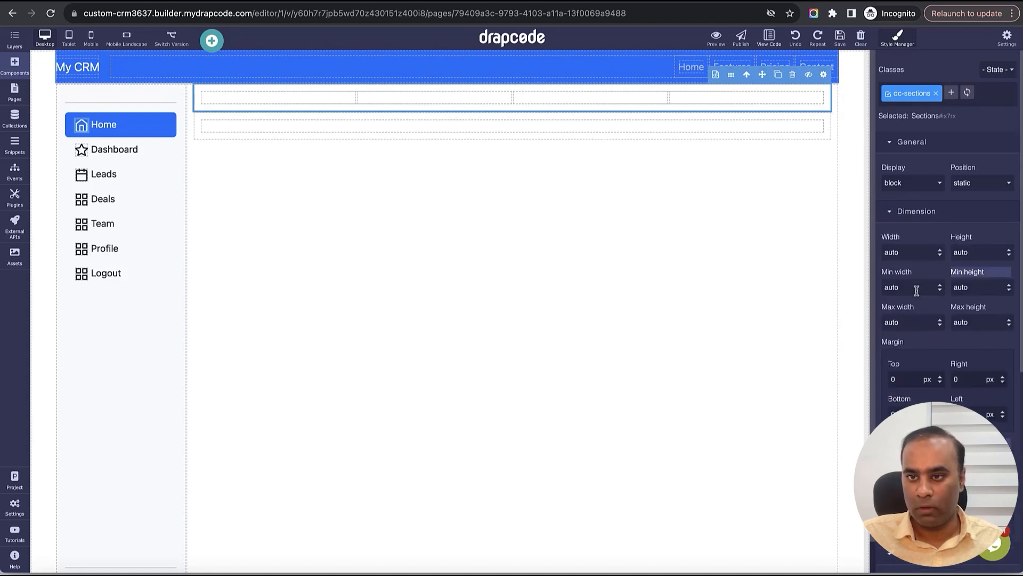
left_click(916, 375)
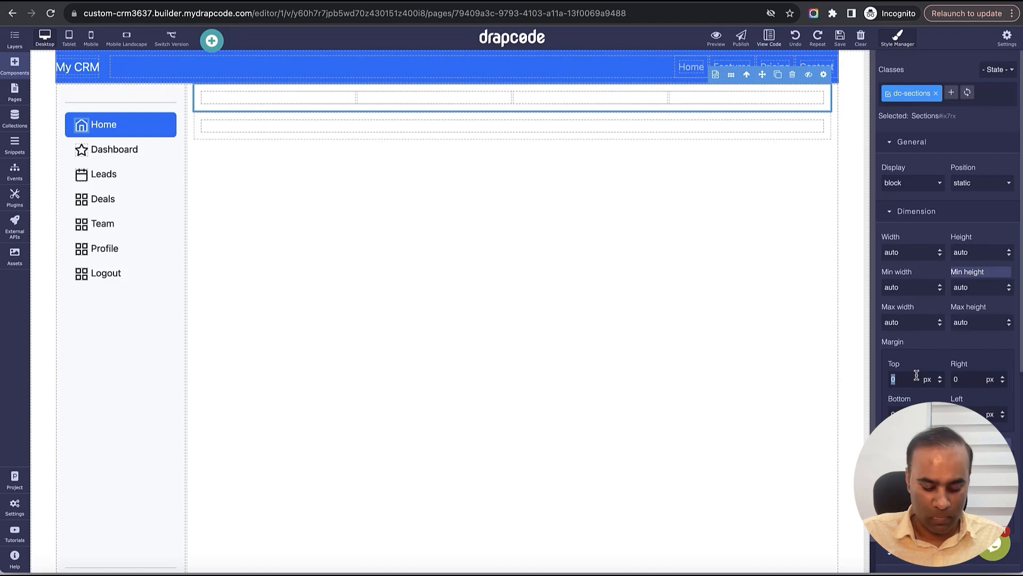
key("Return")
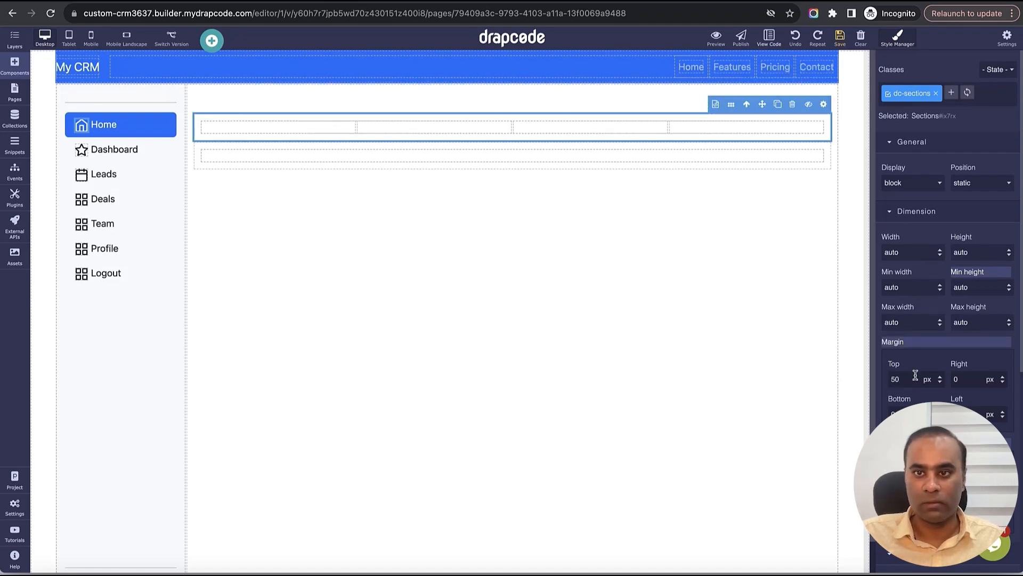
left_click(829, 155)
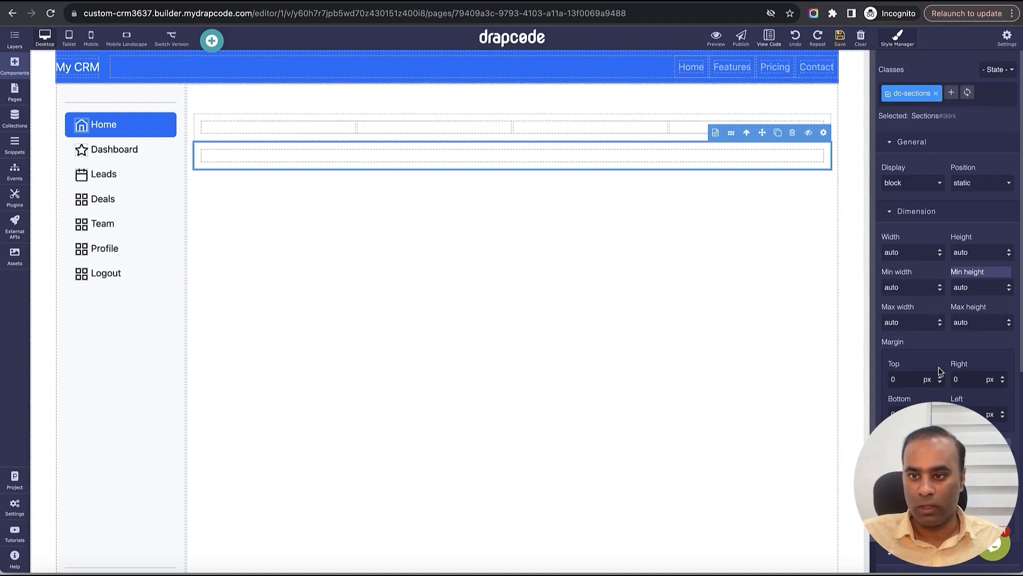
left_click(914, 380)
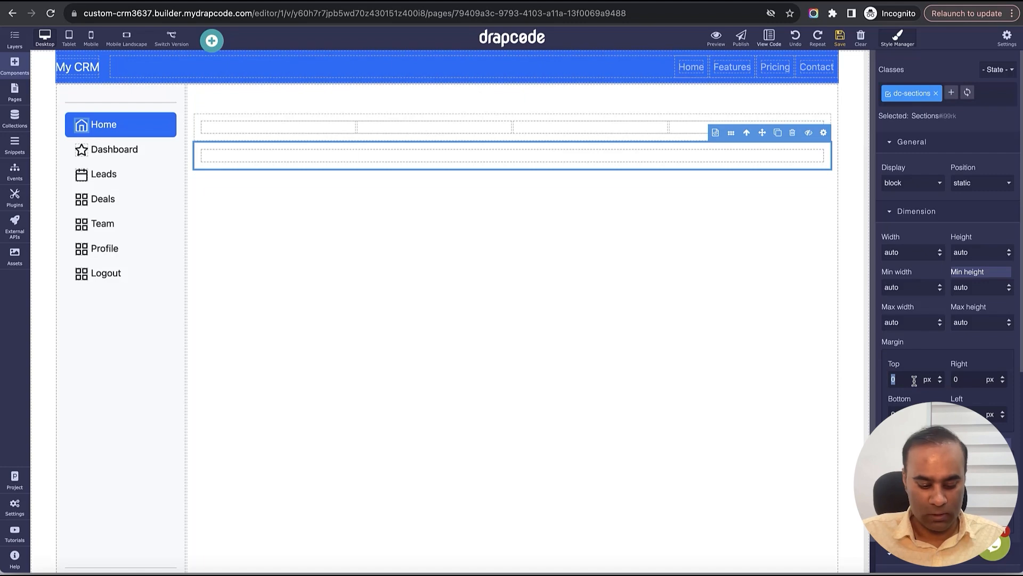
type("25")
key("Return")
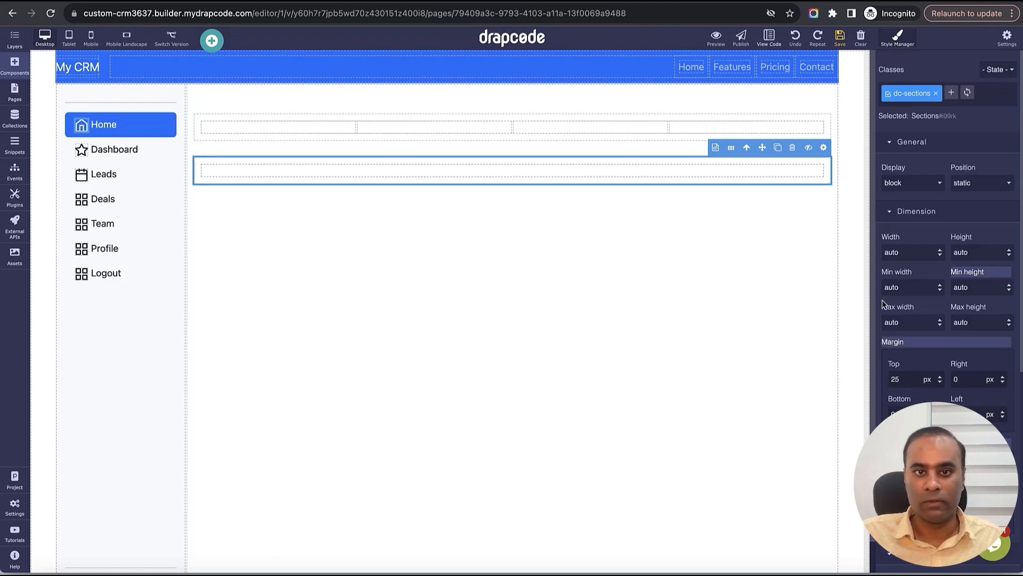
left_click(840, 38)
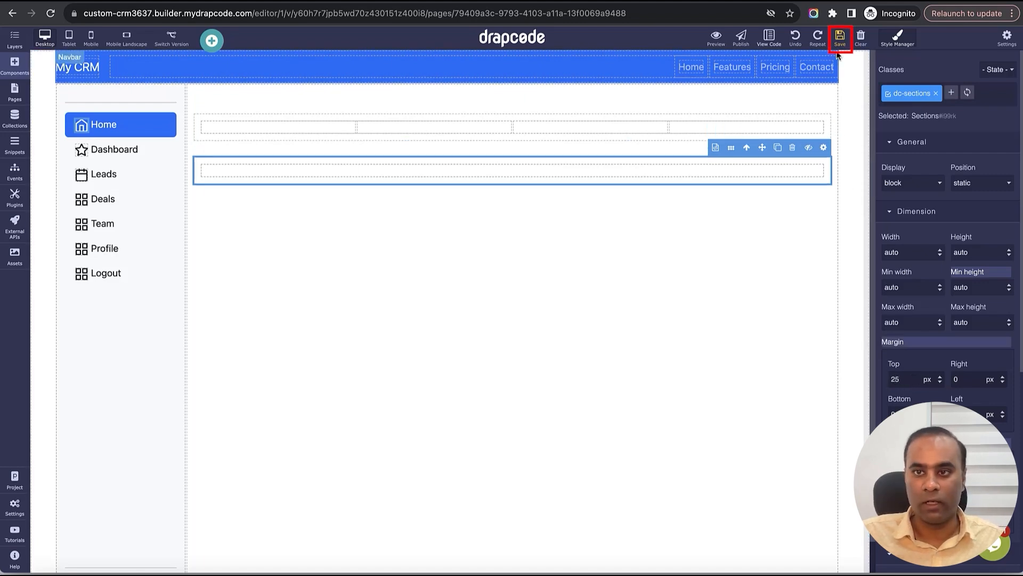
left_click(14, 67)
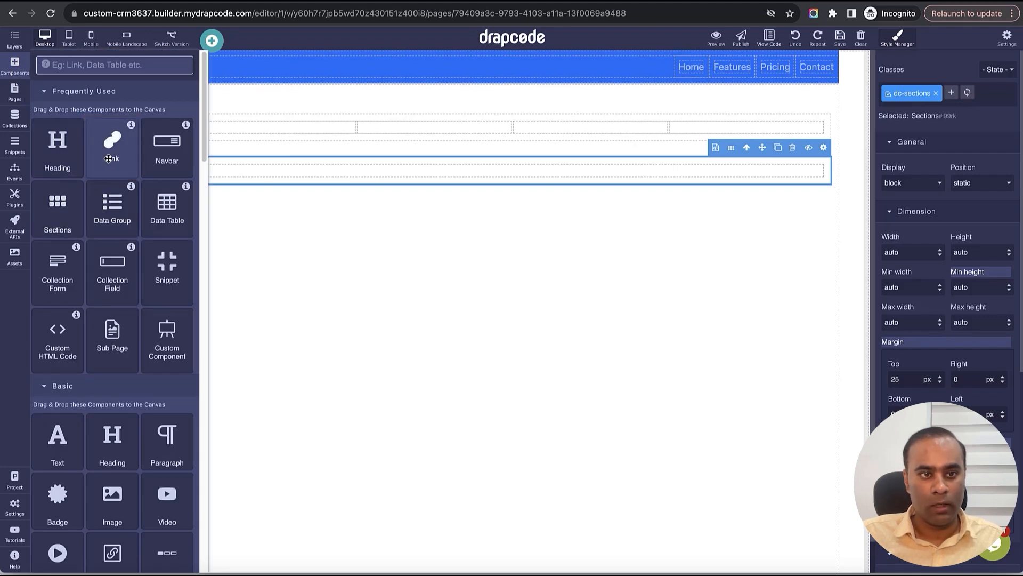
- Add an Add Admin link button in the third column and a cloned Add Team Member in the fourth, then save
left_click_drag(109, 159, 597, 129)
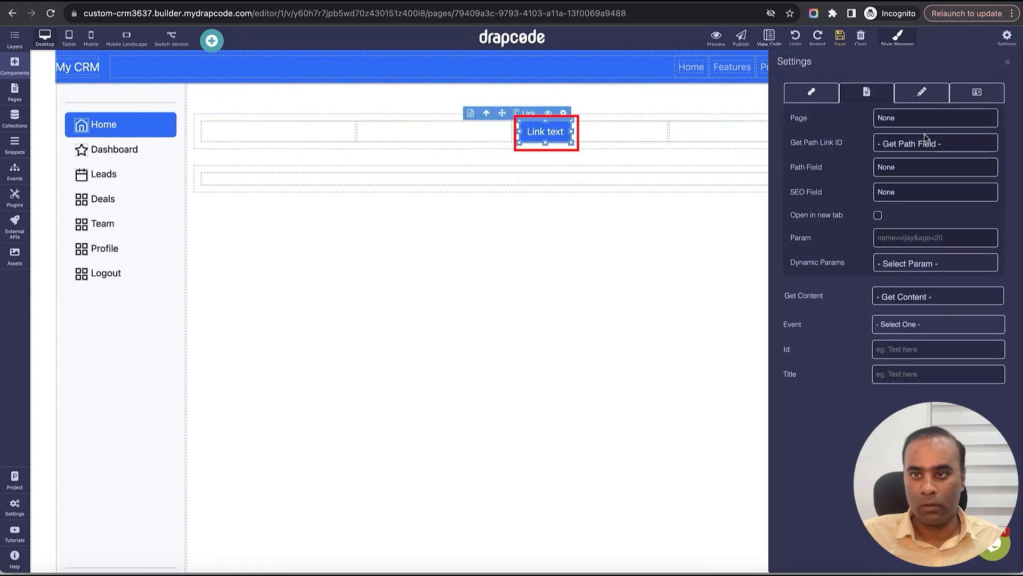
double_click(563, 136)
type("Add")
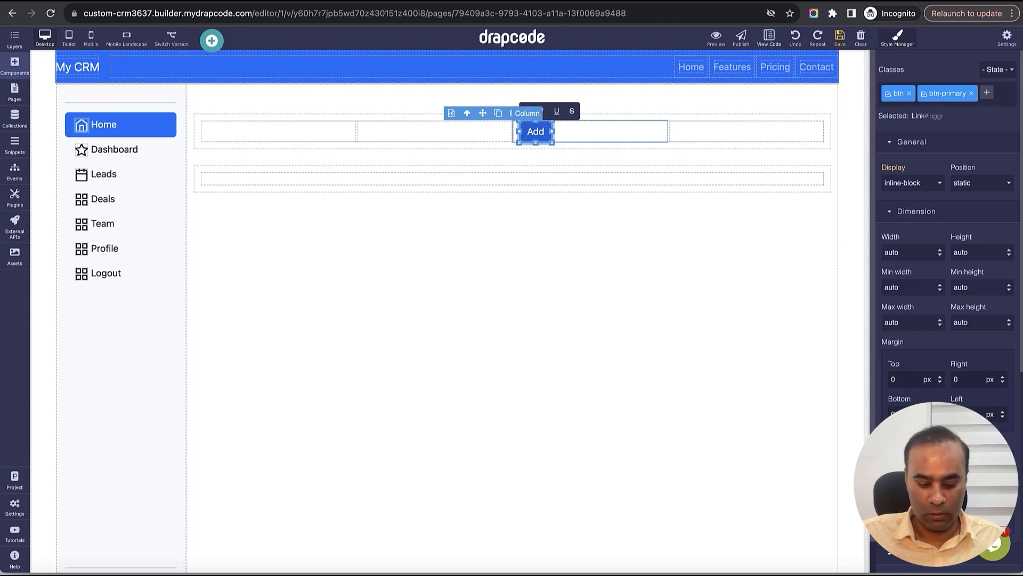
type(" Admin")
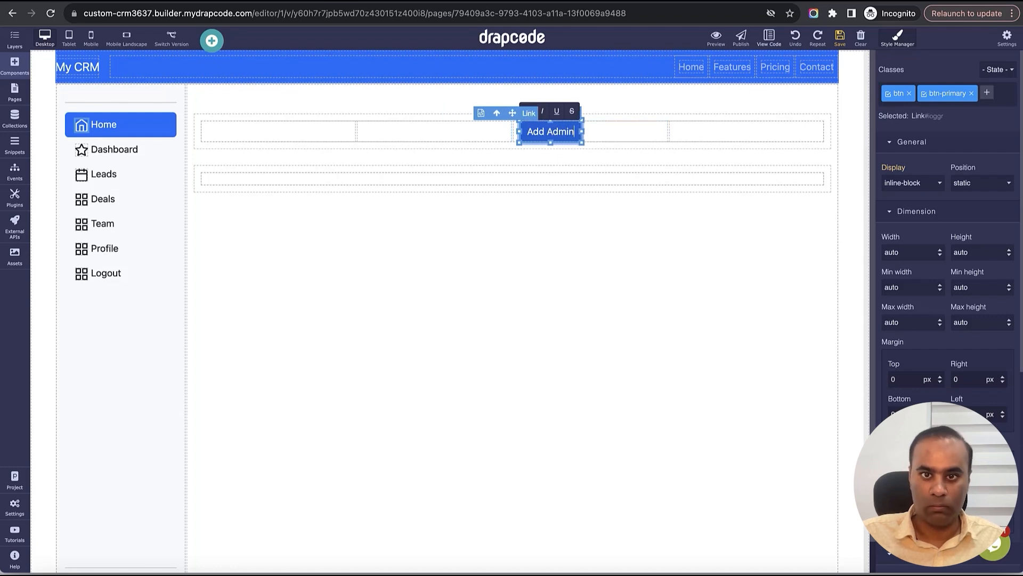
left_click(590, 133)
left_click(561, 132)
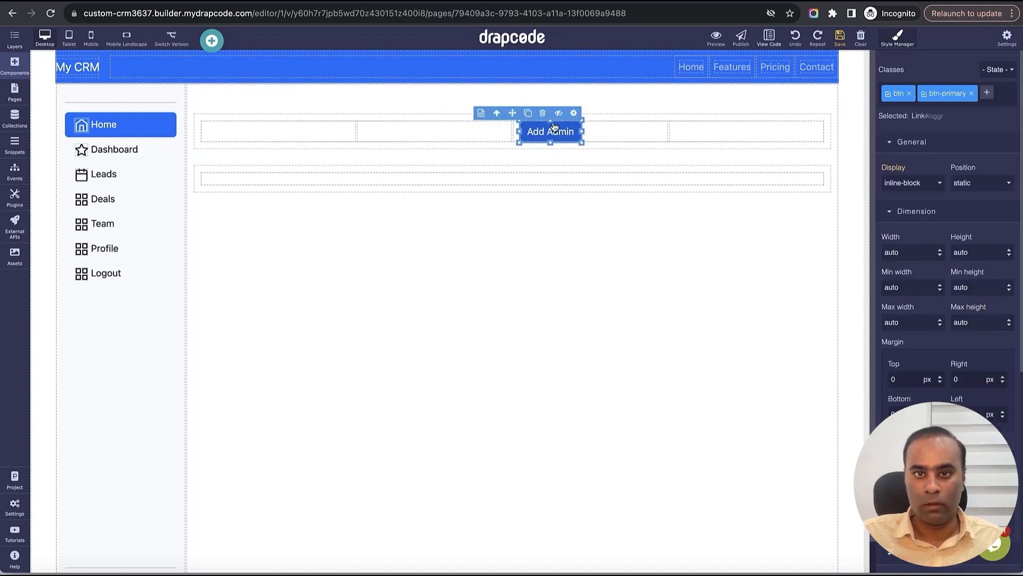
left_click(536, 117)
left_click_drag(620, 136, 719, 137)
double_click(717, 138)
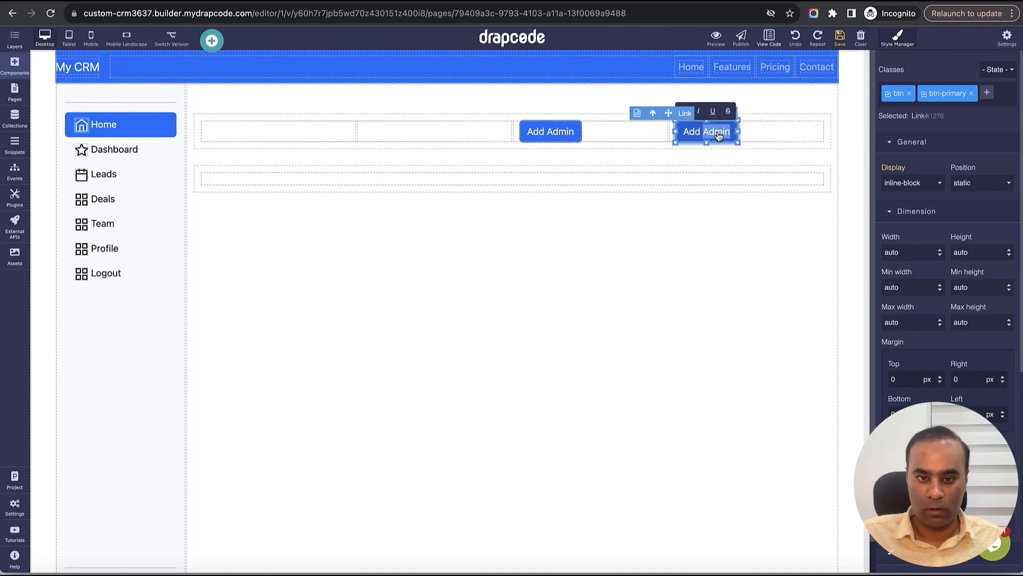
type("Team Member")
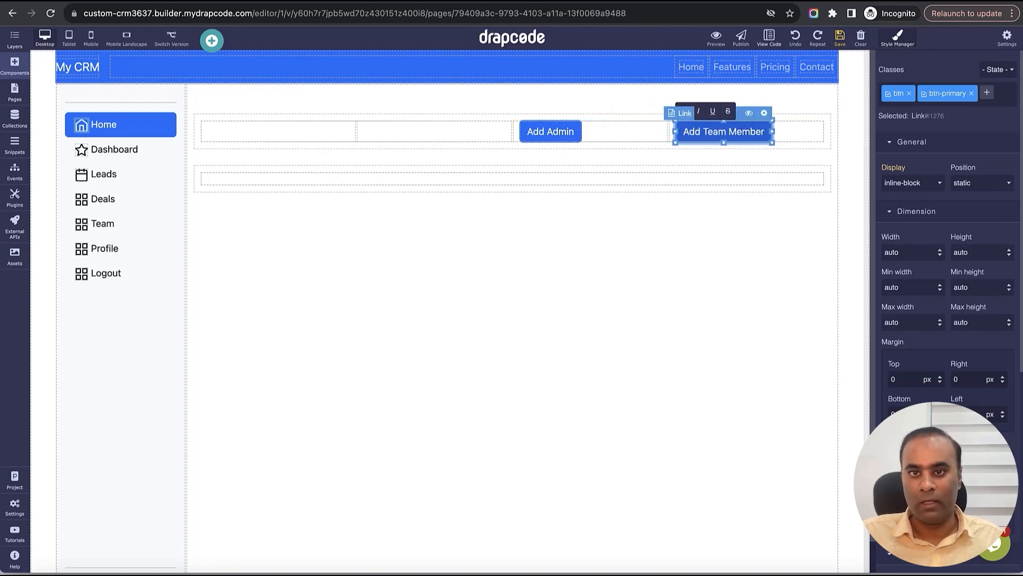
left_click(840, 39)
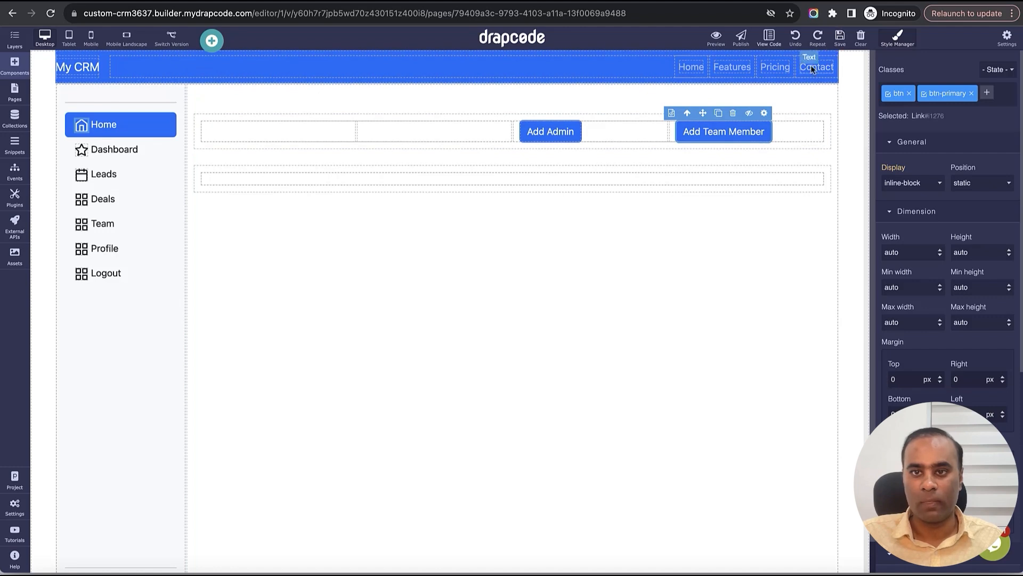
- Right-align the Add Admin column and left-align the Add Team Member column, then save
left_click(625, 129)
left_click(573, 133)
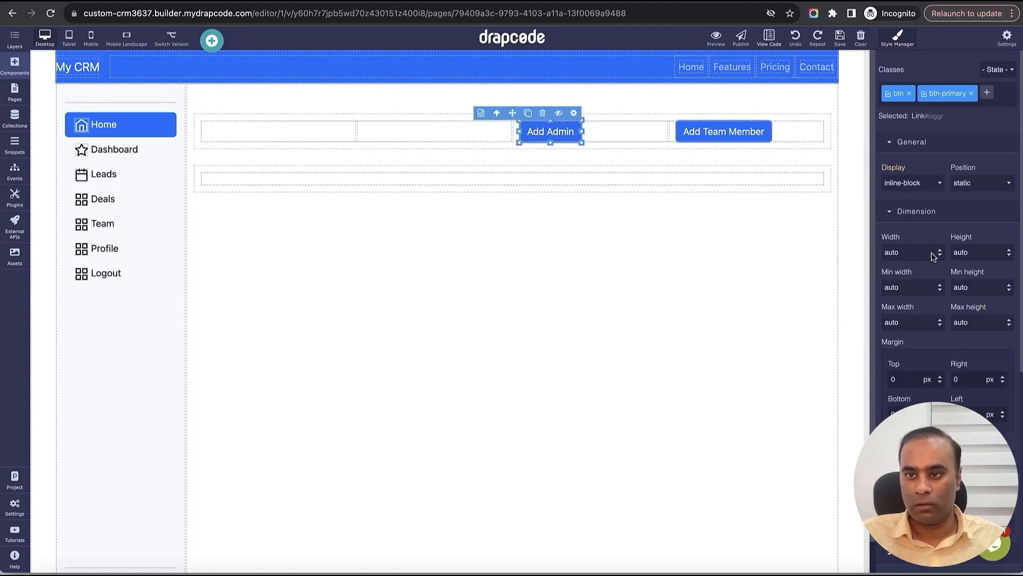
left_click(653, 136)
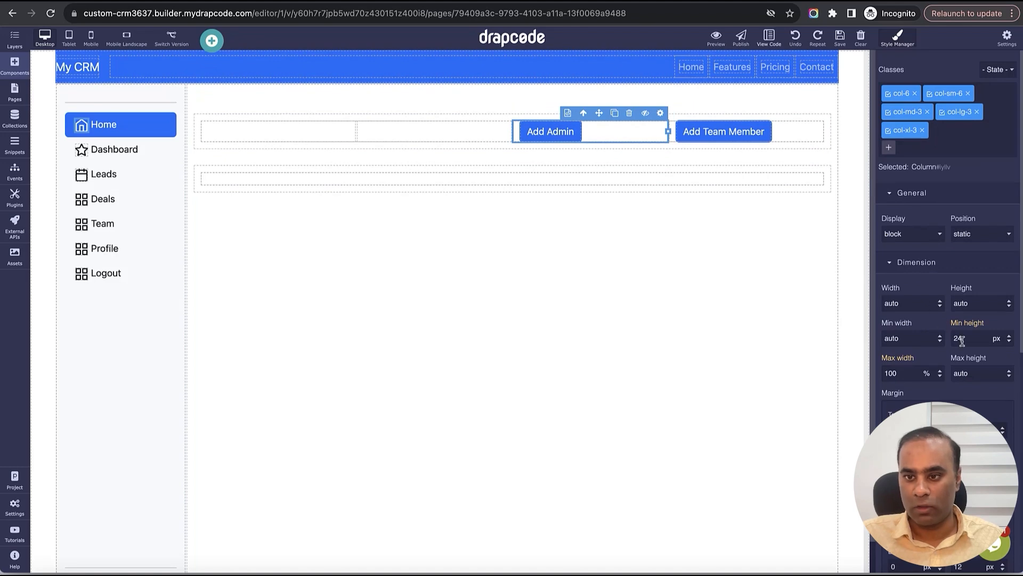
scroll(959, 341, "down", 6)
left_click(964, 415)
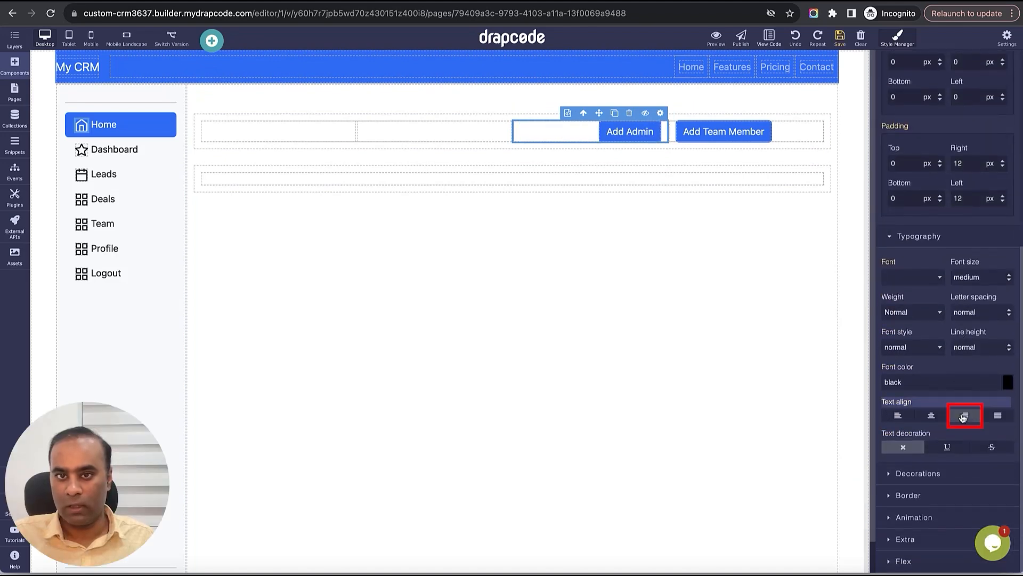
left_click(788, 135)
scroll(954, 341, "down", 6)
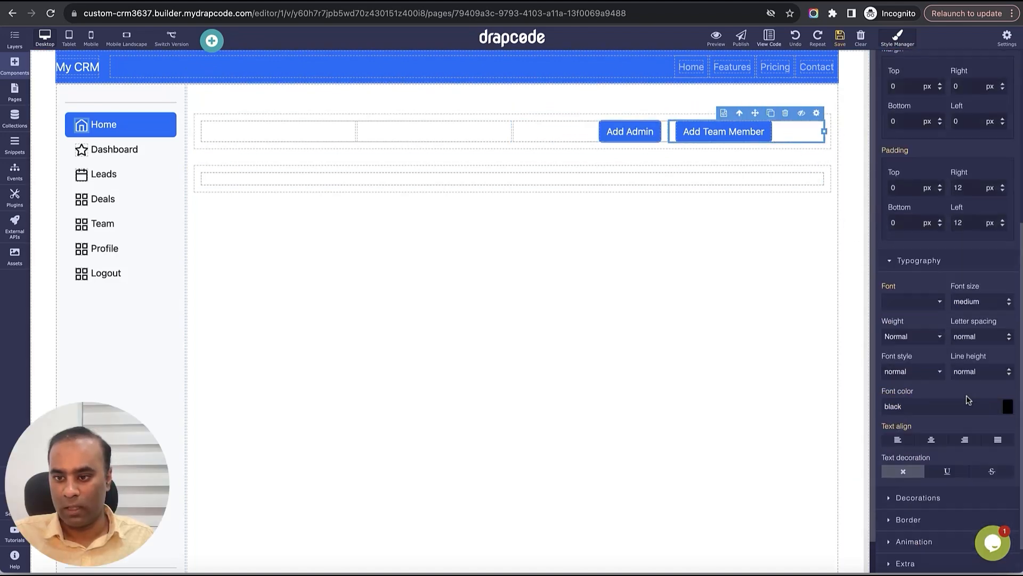
left_click(912, 420)
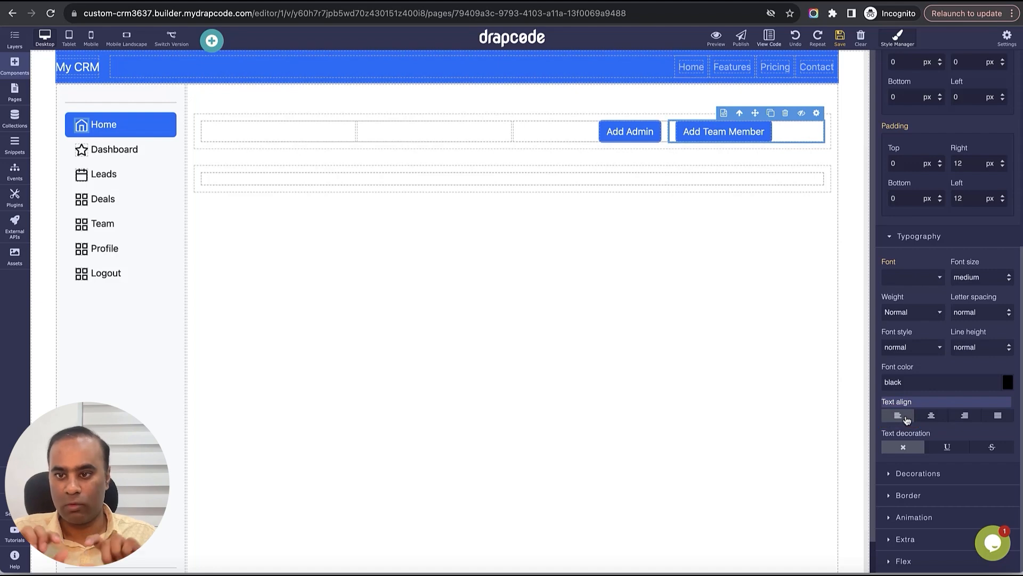
left_click(840, 37)
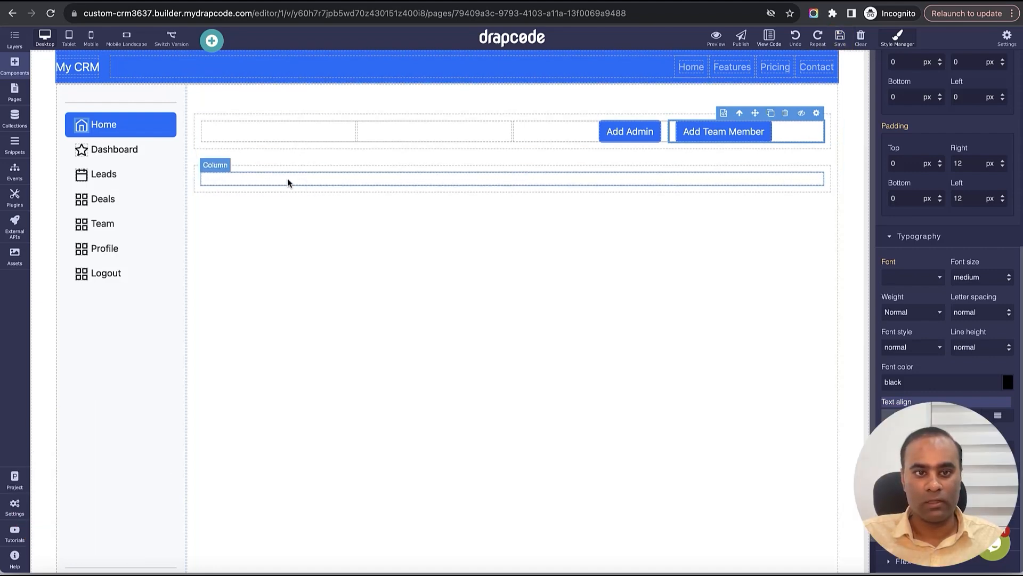
- Add a Data Table below the buttons
left_click(15, 65)
left_click(93, 67)
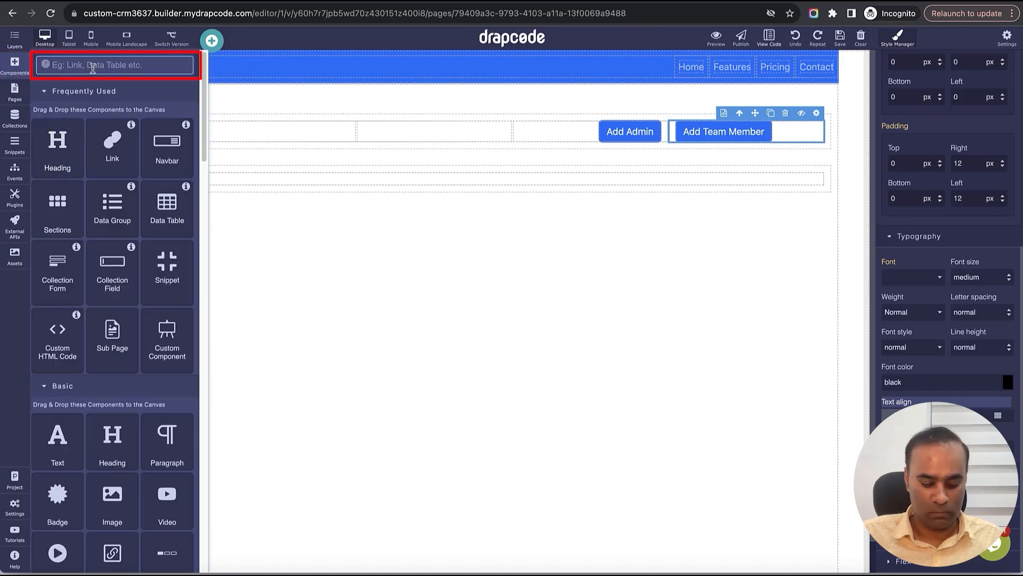
type("Data")
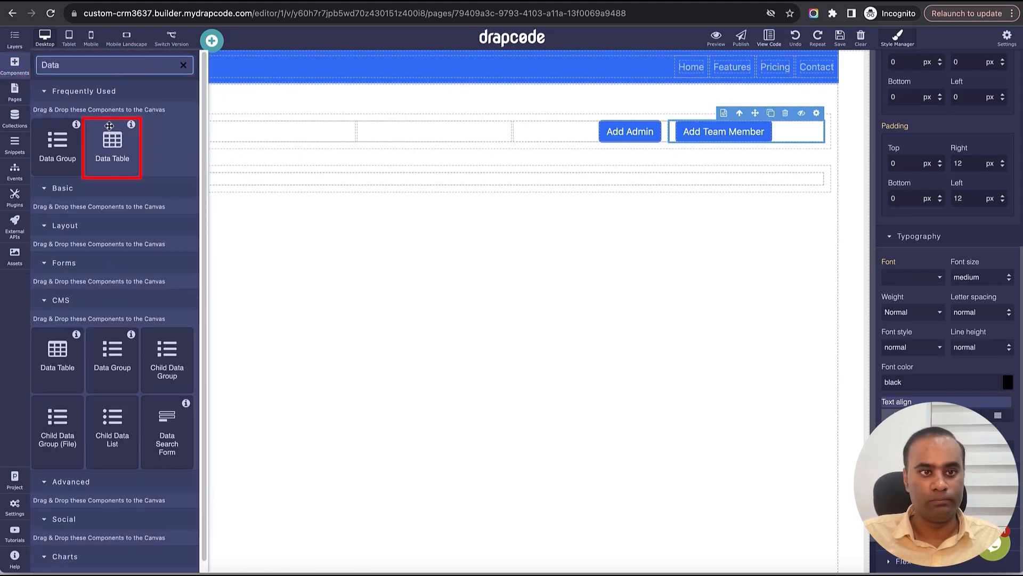
left_click_drag(112, 142, 392, 179)
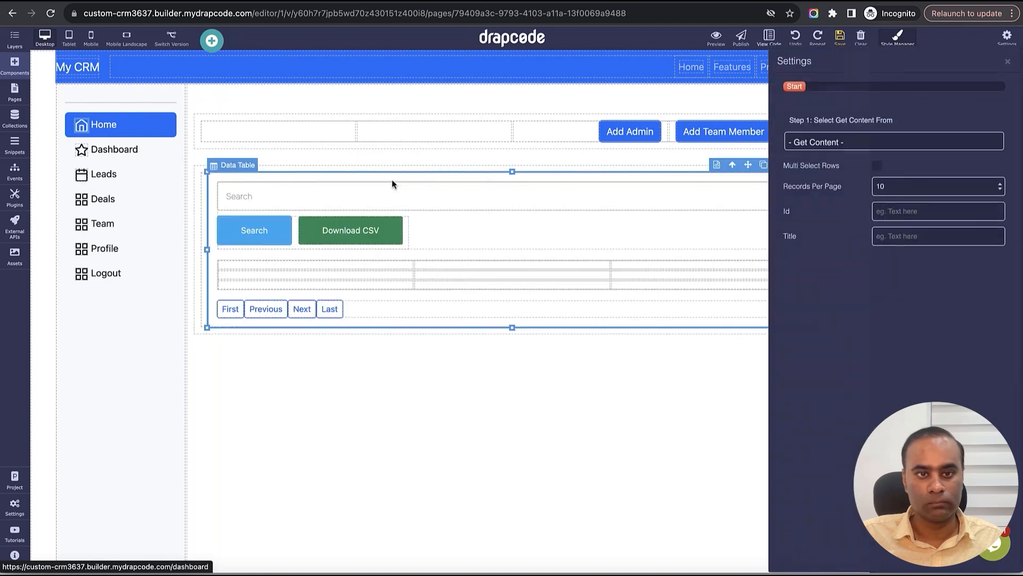
- Source the table from the User collection, filtered to All Items of Current LoggedIn User Tenant
left_click(814, 142)
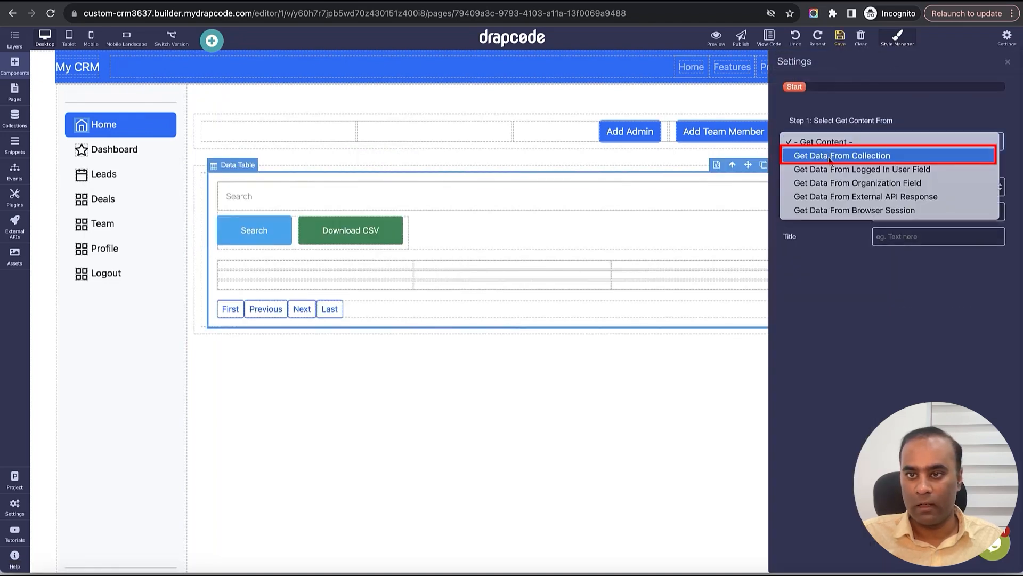
left_click(878, 157)
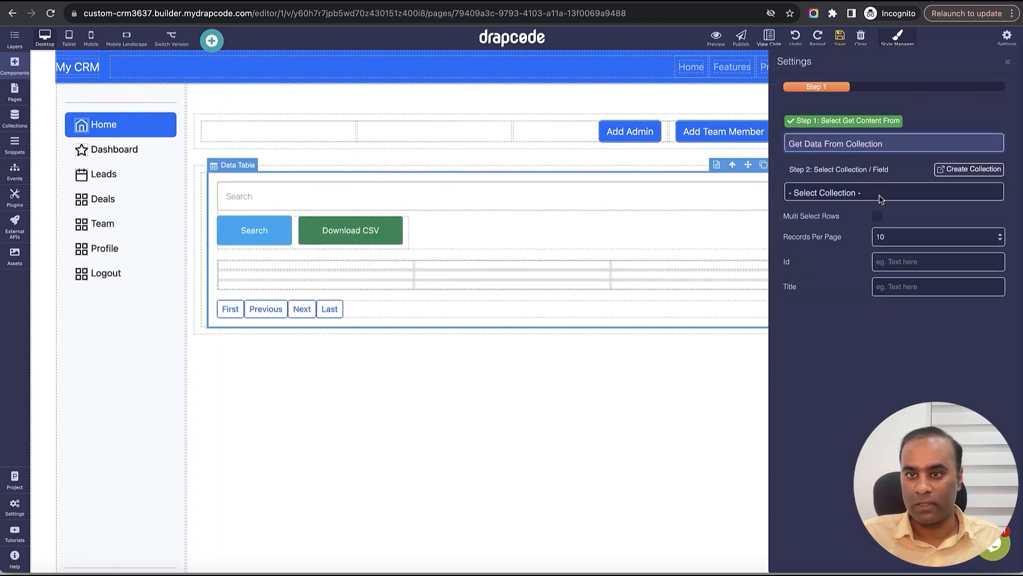
left_click(879, 190)
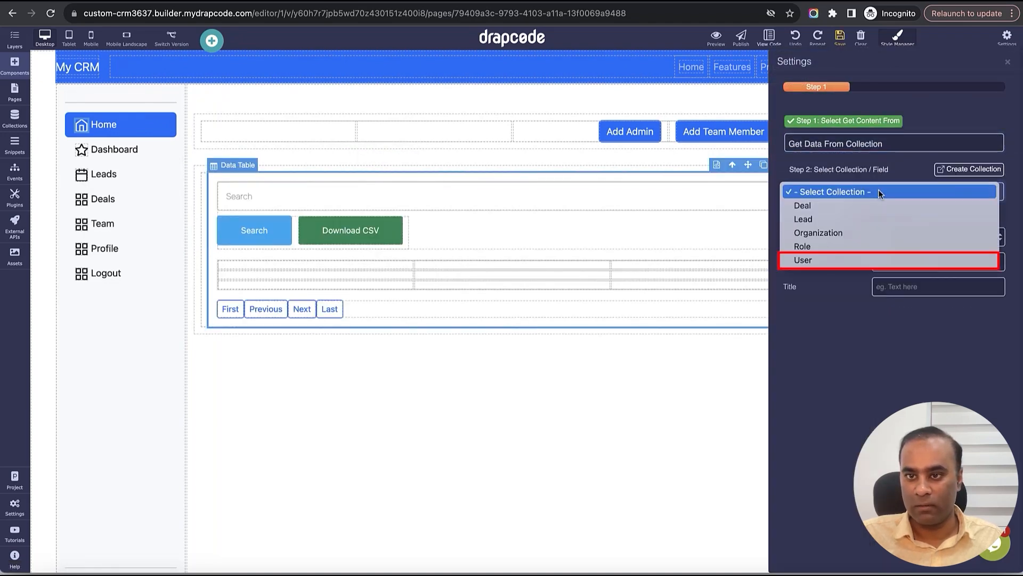
left_click(878, 260)
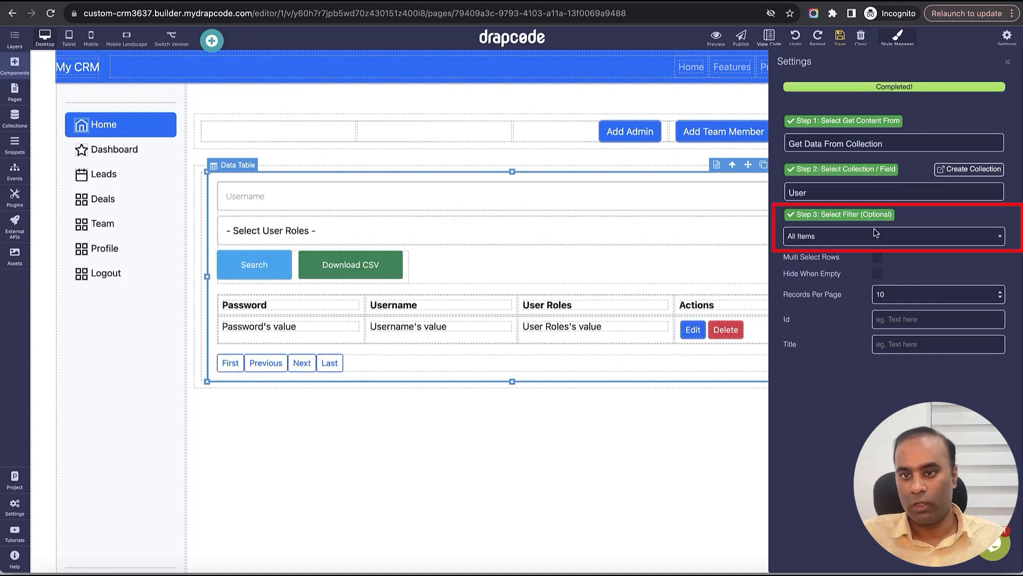
left_click(875, 236)
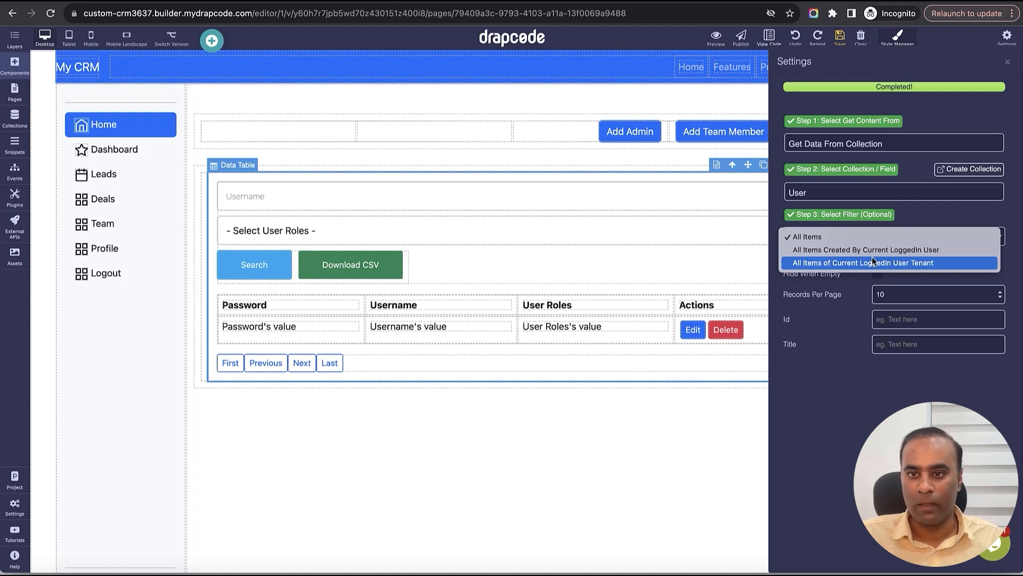
left_click(873, 260)
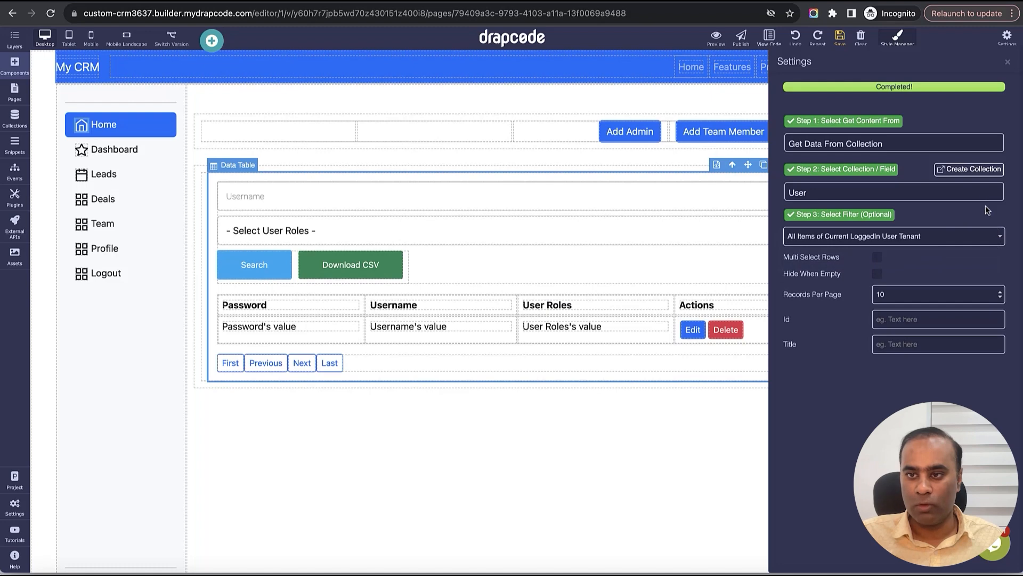
left_click(1007, 62)
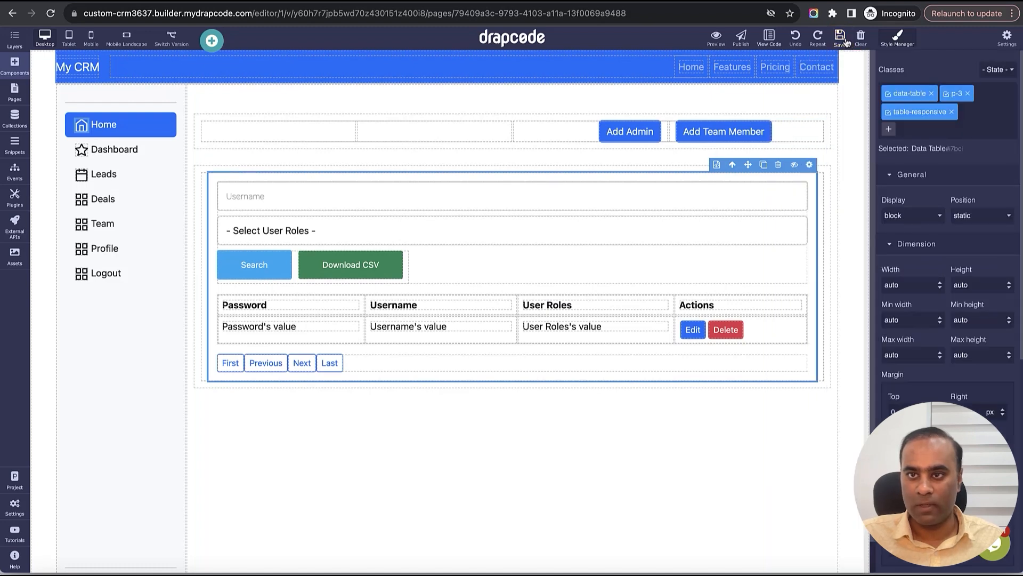
- Delete the Data Search Form and the Password column from the team table, then save the page
left_click(777, 191)
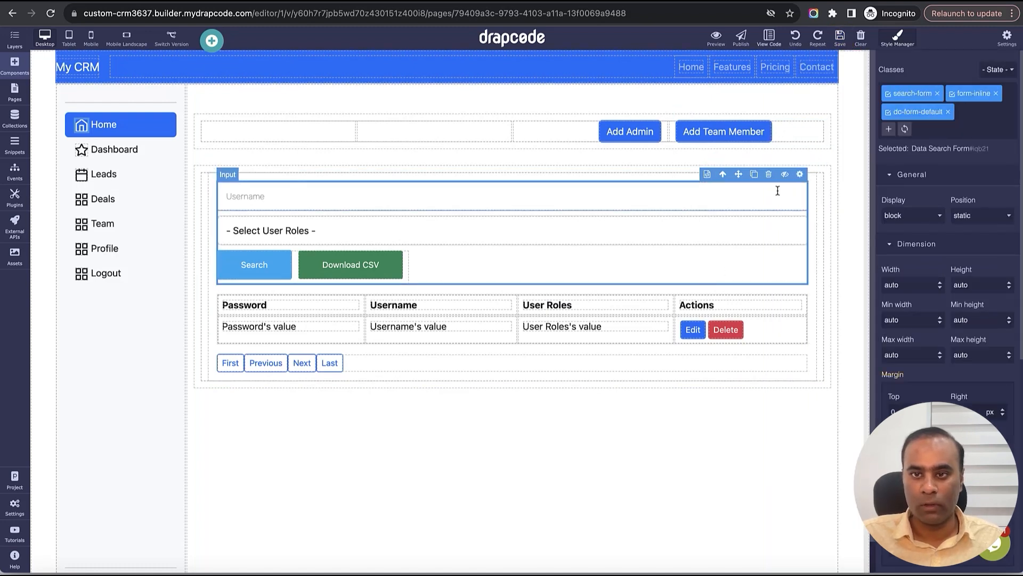
left_click(769, 176)
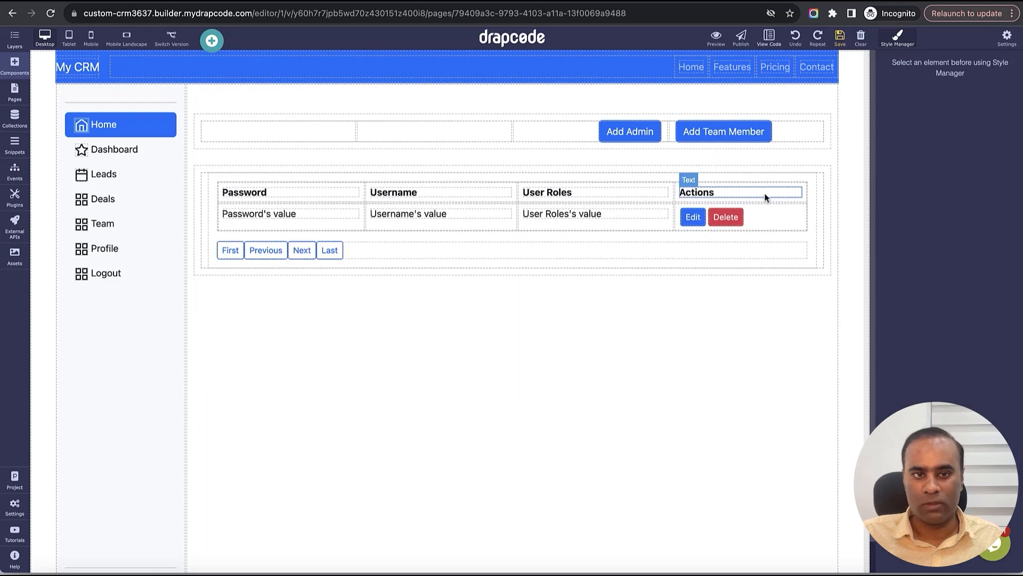
left_click(343, 192)
key("Delete")
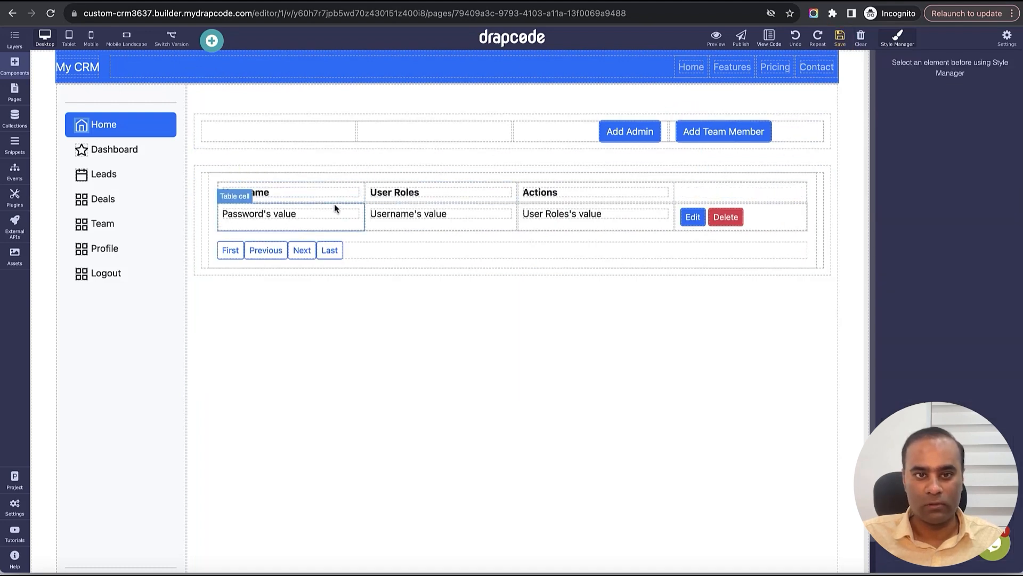
left_click(333, 211)
key("Delete")
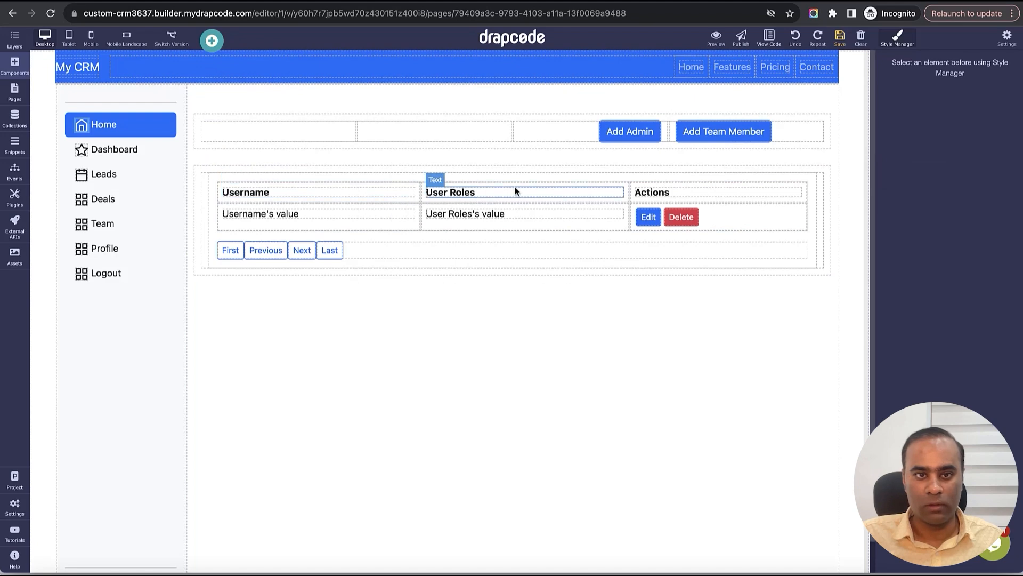
left_click(840, 45)
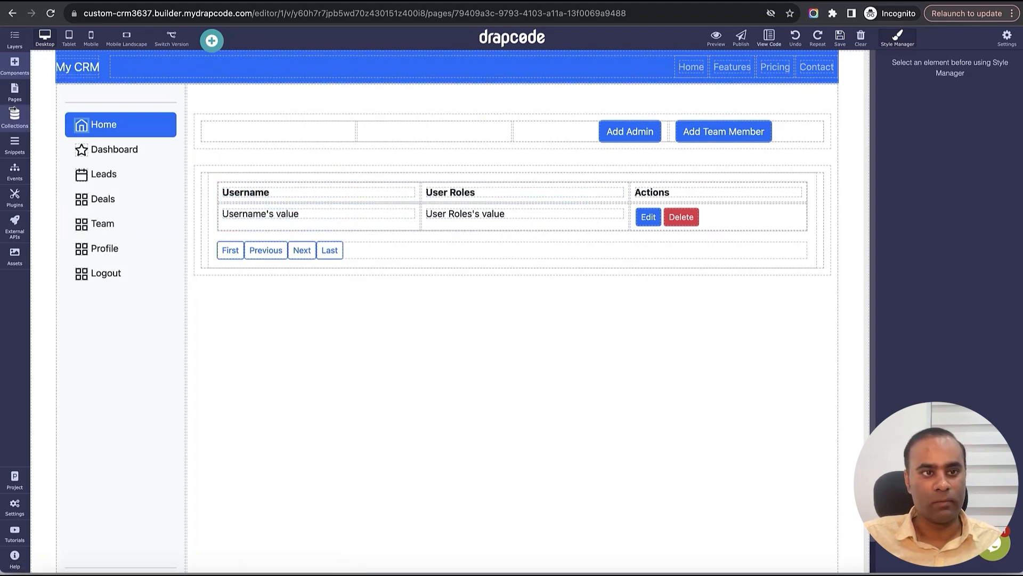
left_click(15, 144)
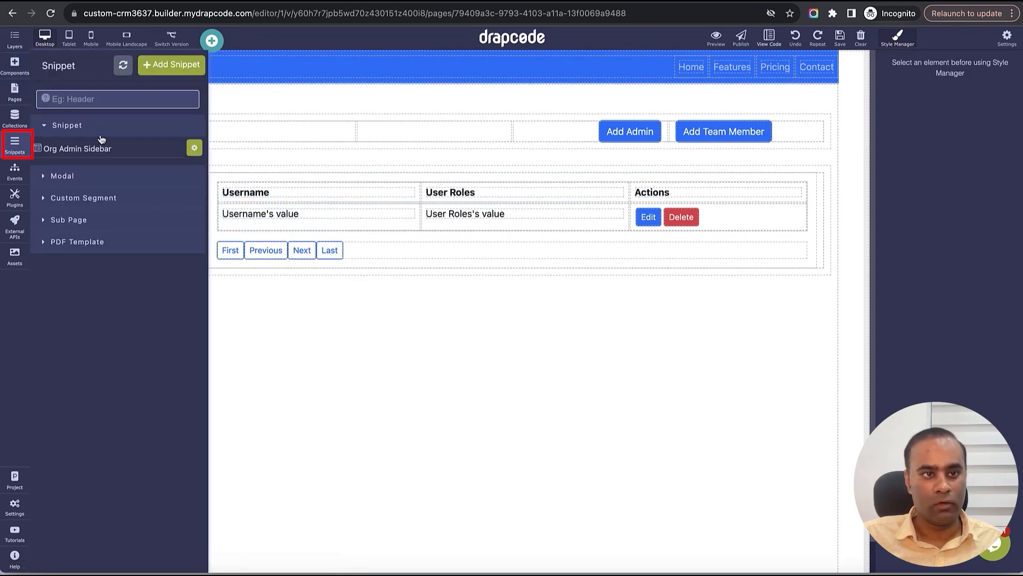
- Point the Org Admin Sidebar's Team link to the Organization Team Members page and save the snippet
left_click(135, 154)
left_click(187, 194)
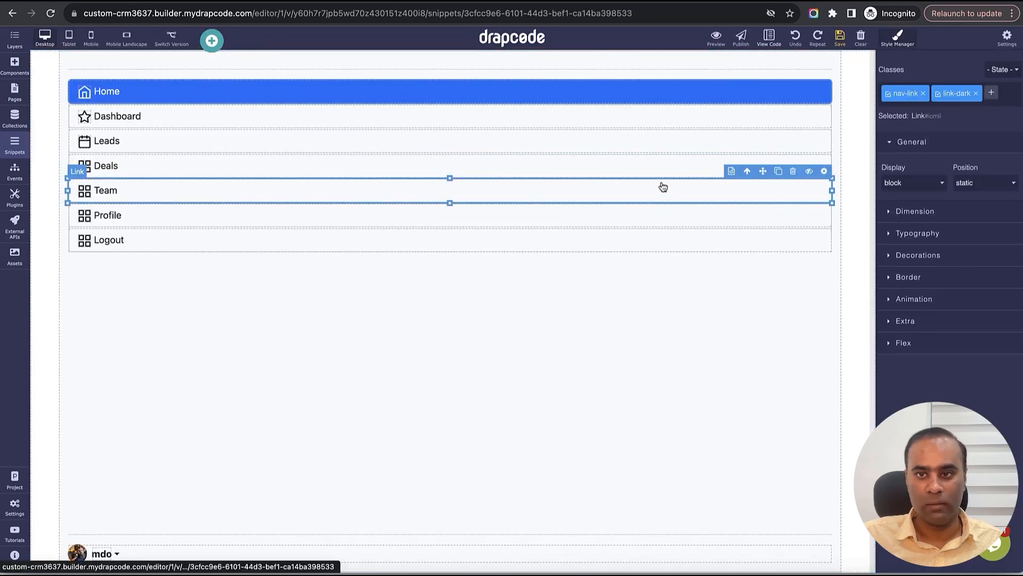
left_click(822, 173)
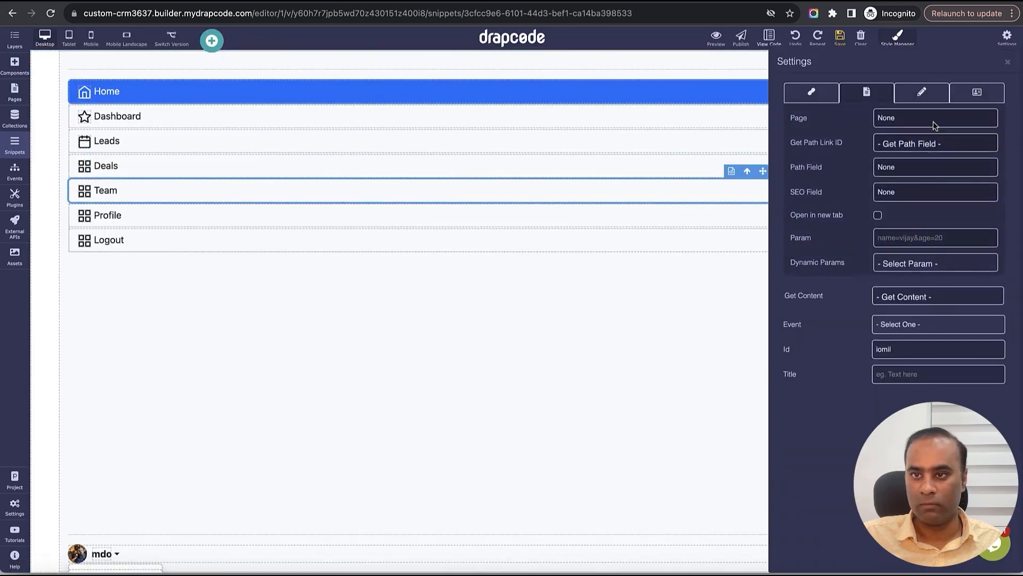
left_click(933, 119)
left_click(930, 249)
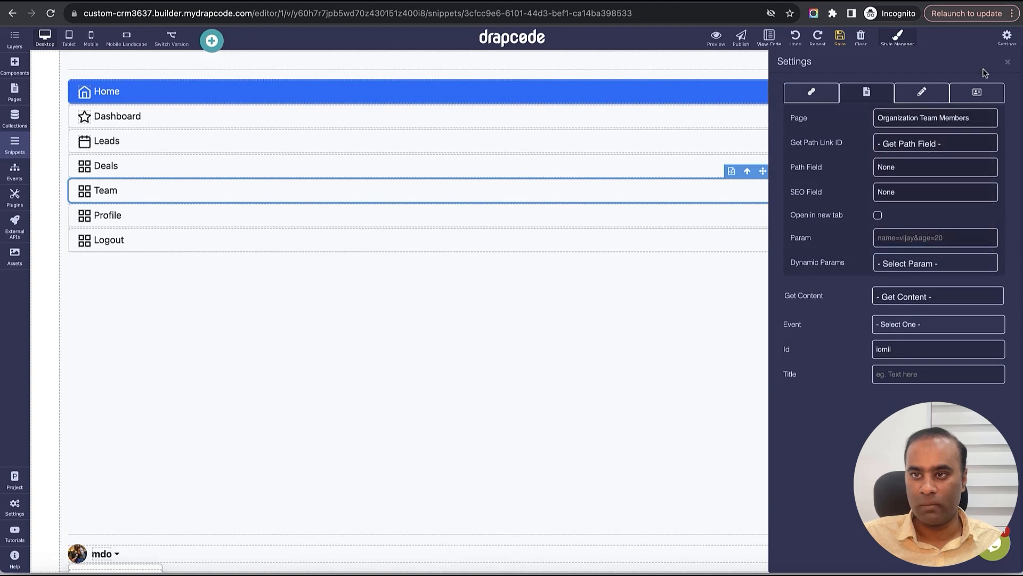
left_click(1005, 64)
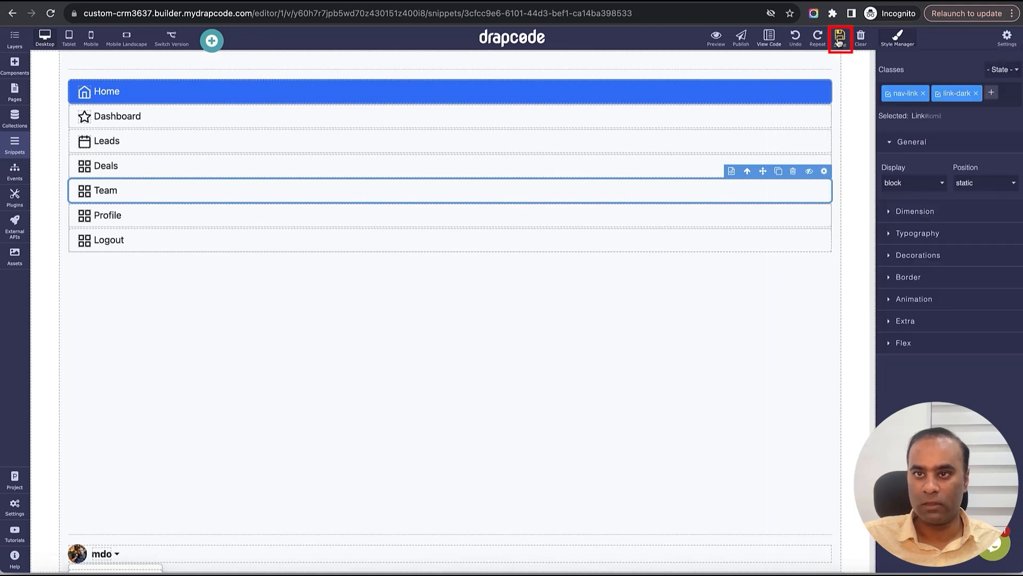
left_click(842, 40)
- Reload the preview, open Team, and check that the table lists one Organization Admin user
key("ctrl+Tab")
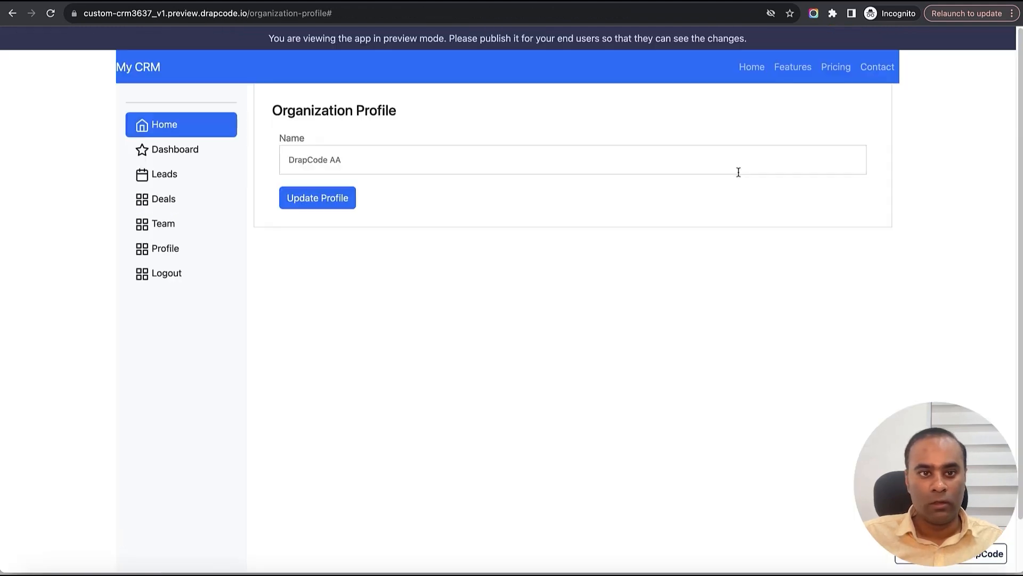
left_click(49, 15)
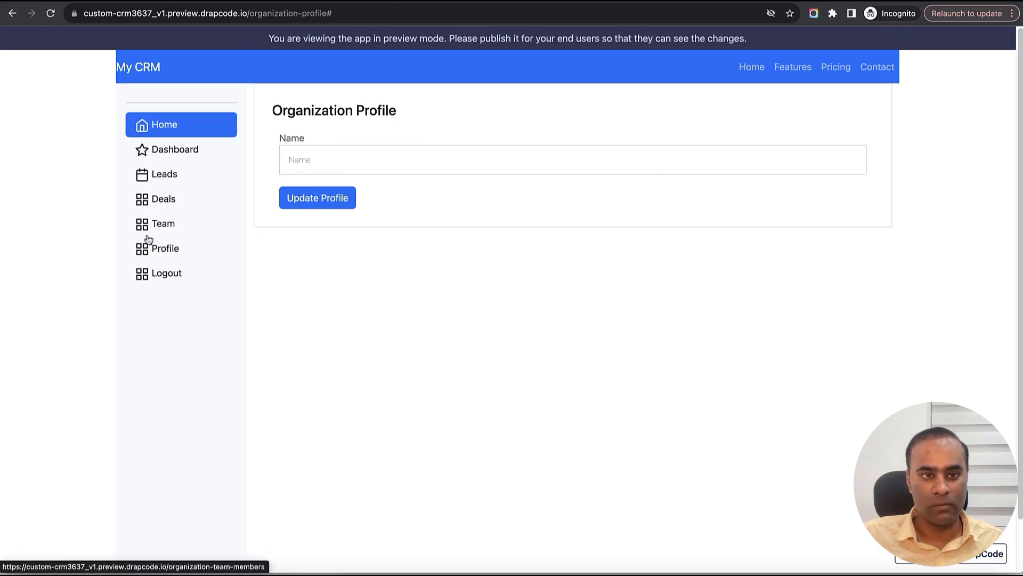
left_click(165, 229)
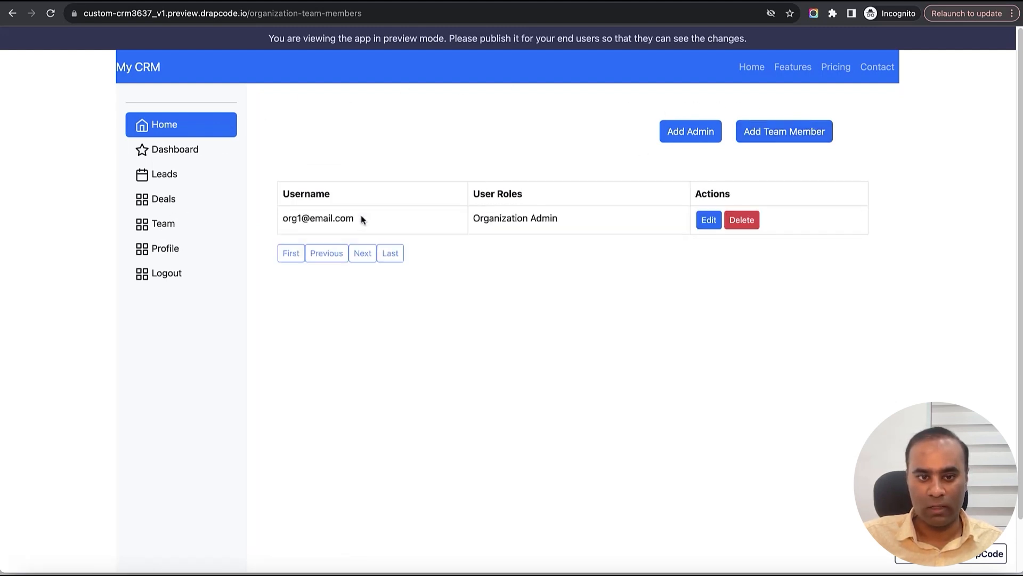
left_click_drag(288, 219, 570, 227)
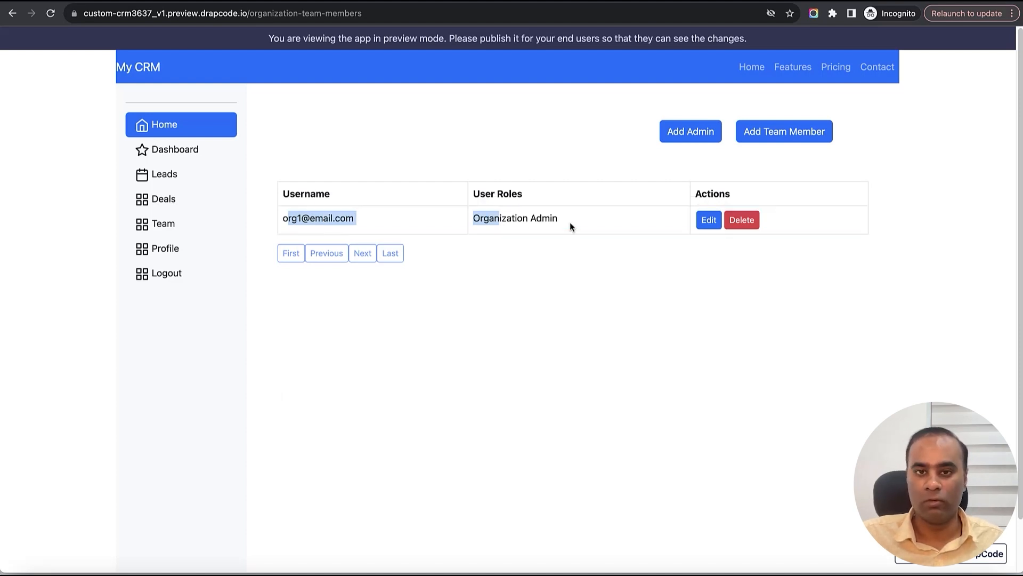
left_click(570, 224)
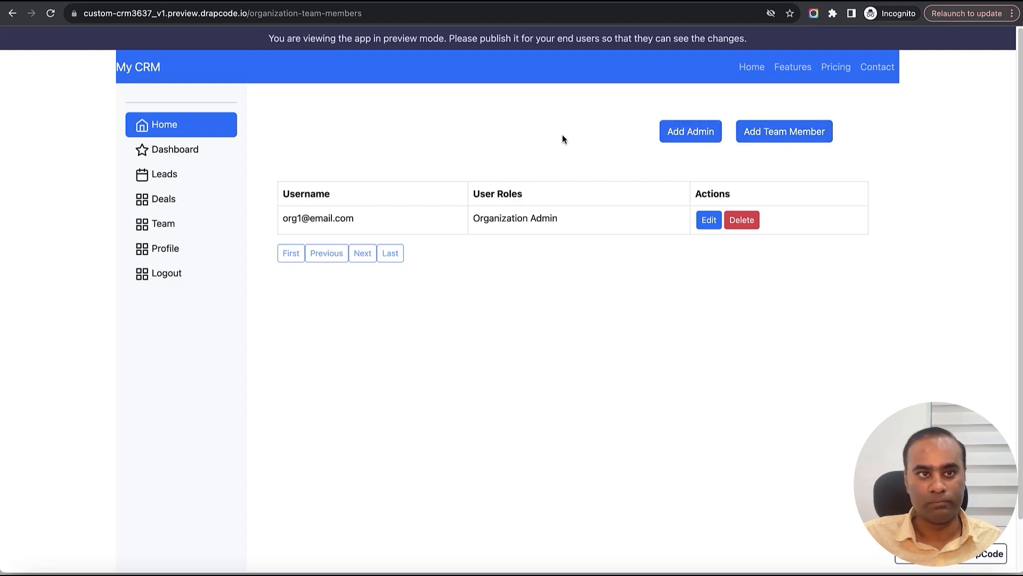
key("ctrl+Tab")
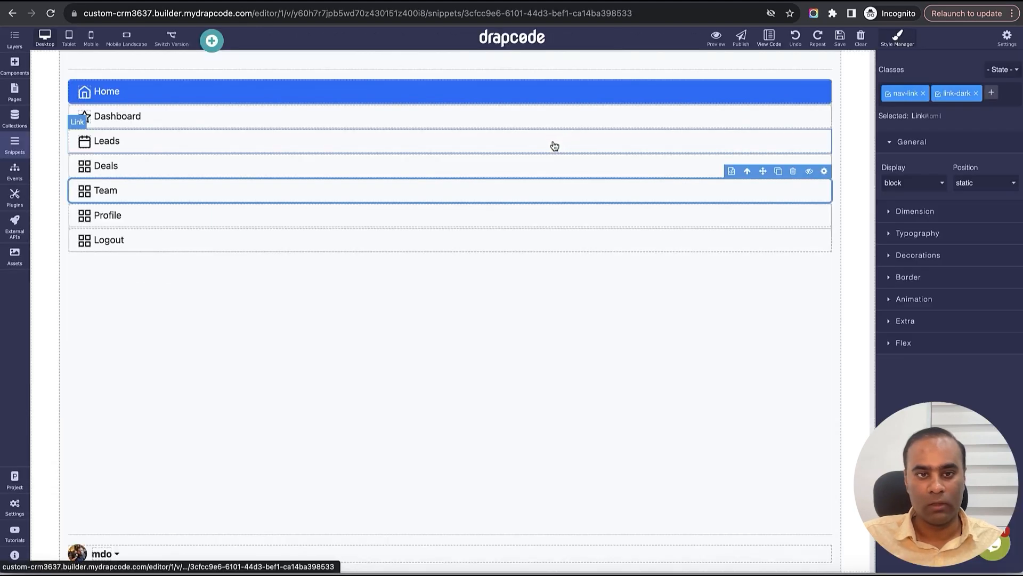
- Create a new snippet named 'Add Team Member' of type Modal
left_click(15, 92)
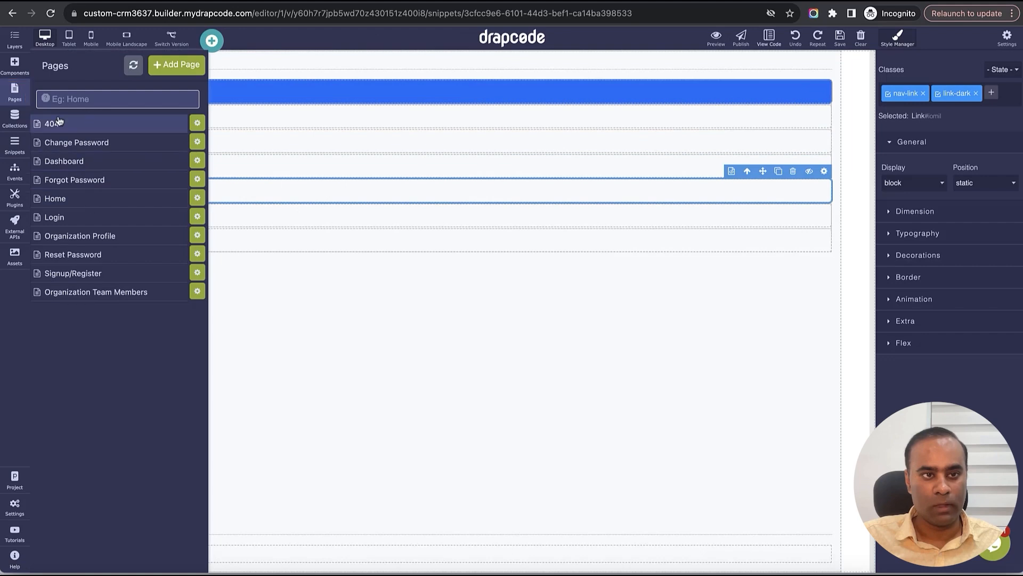
left_click(15, 145)
left_click(165, 66)
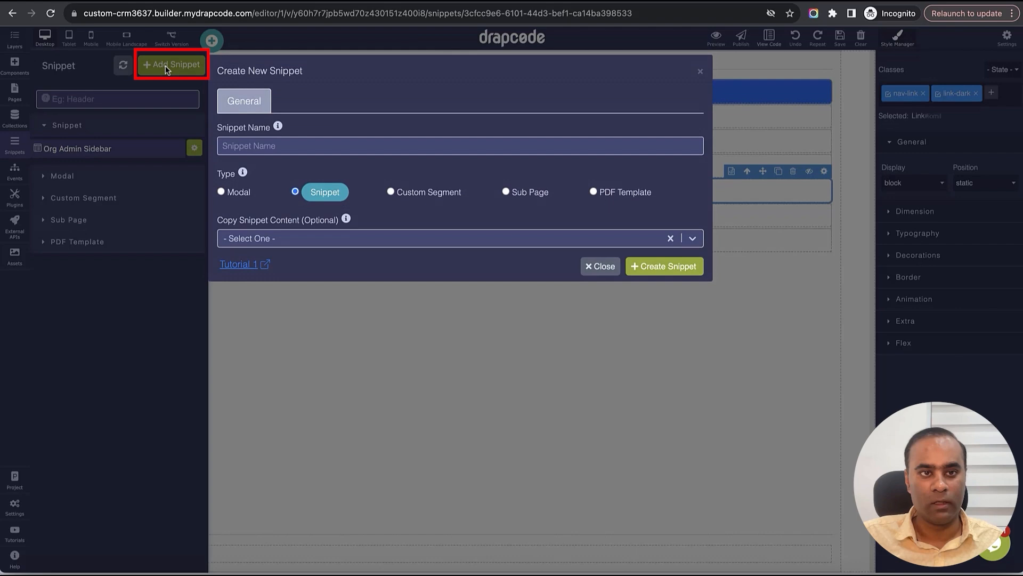
left_click(311, 144)
type("Add Team Member")
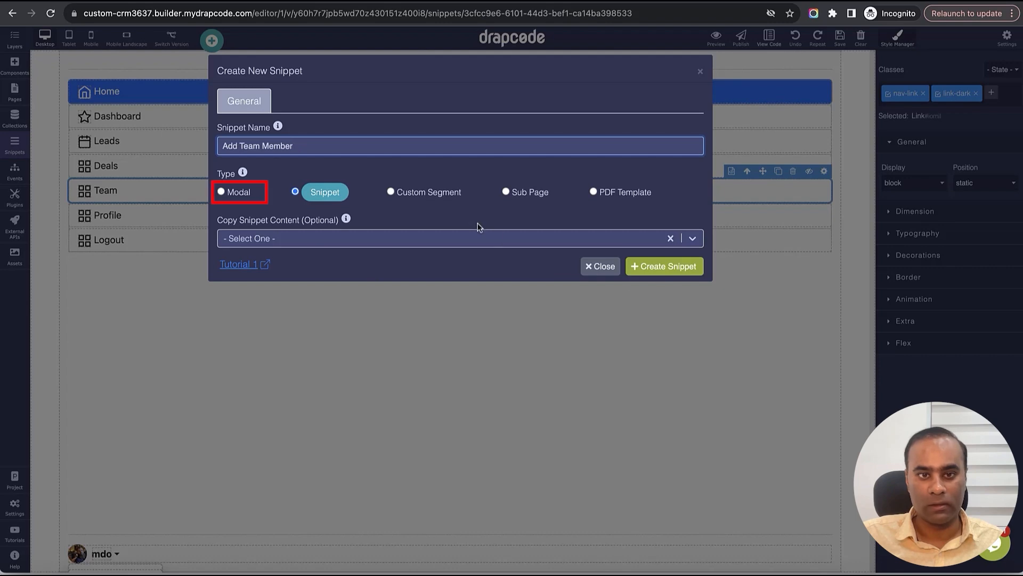
left_click(230, 193)
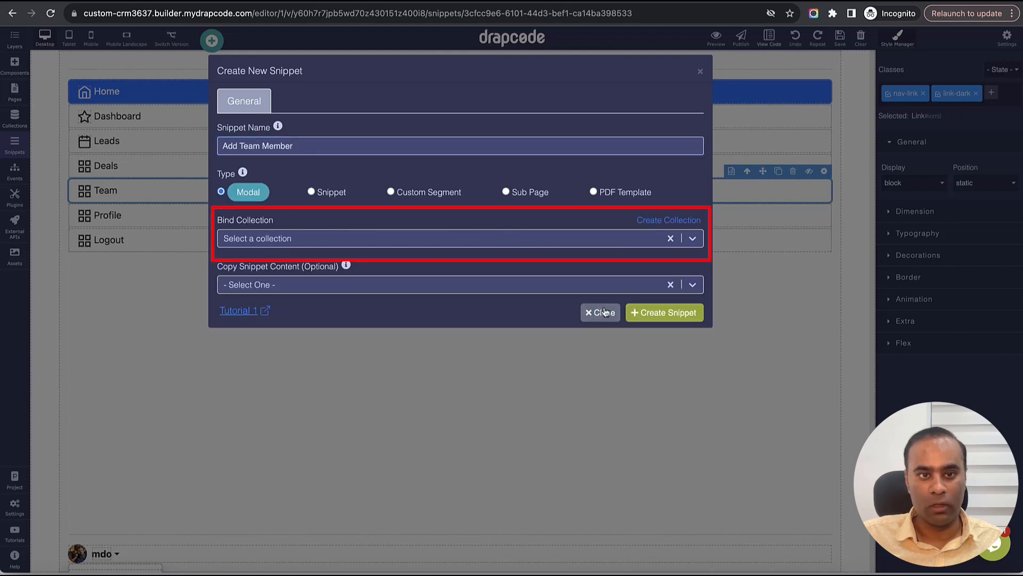
left_click(367, 238)
left_click(367, 238)
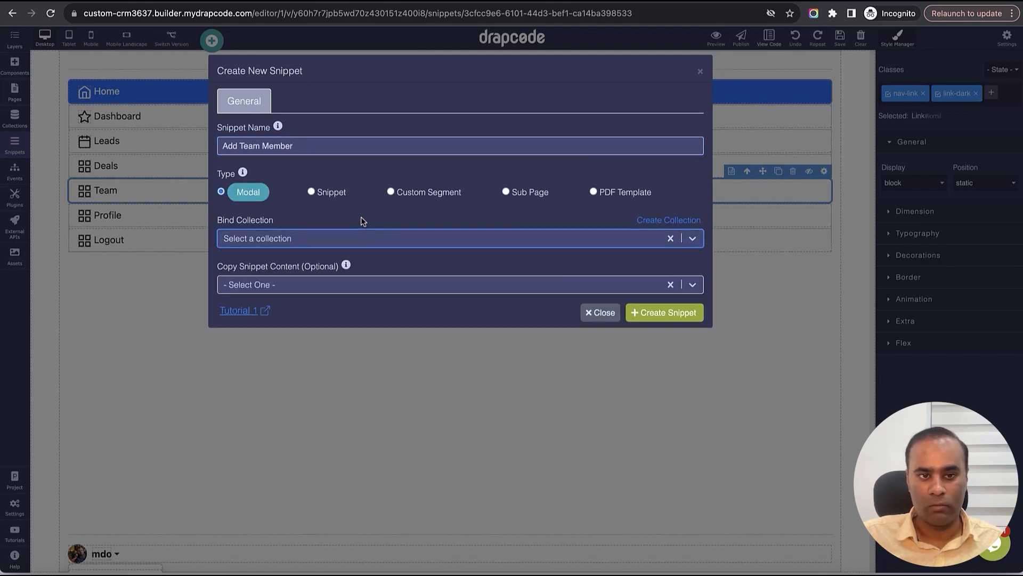
left_click(665, 315)
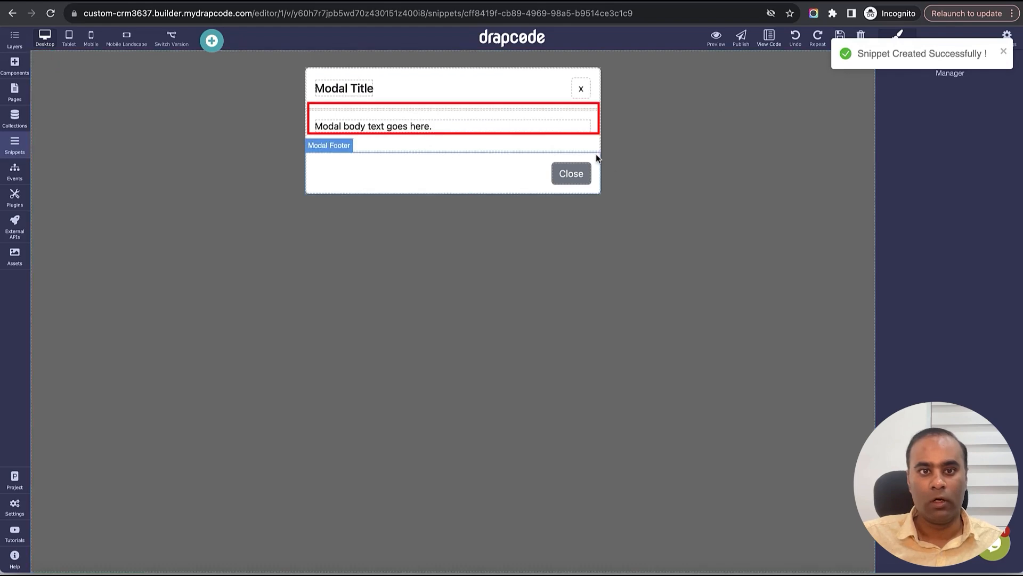
- Remove the modal's placeholder paragraph, retitle it 'Add Team Member', and save
left_click(503, 130)
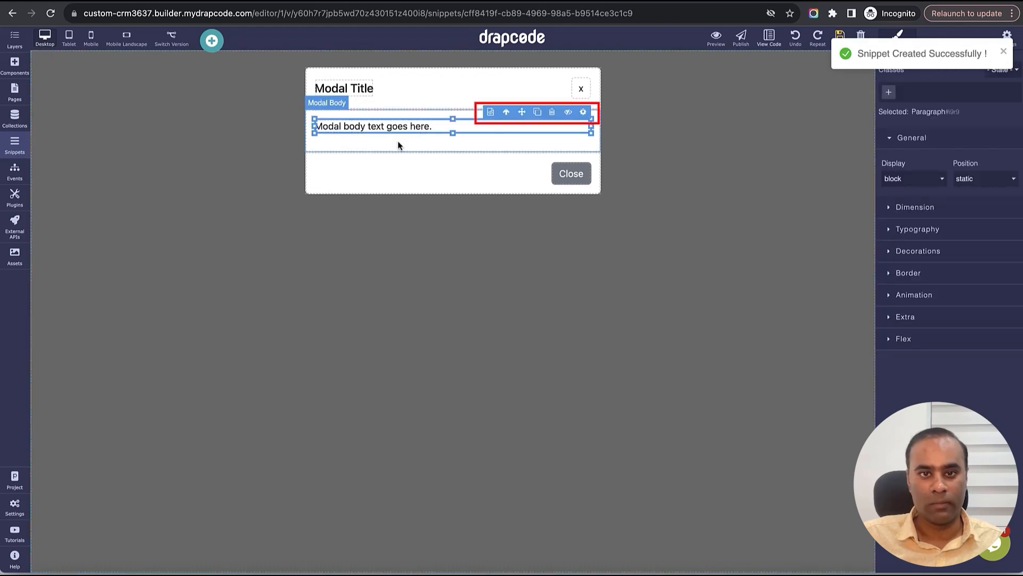
left_click(552, 112)
double_click(355, 89)
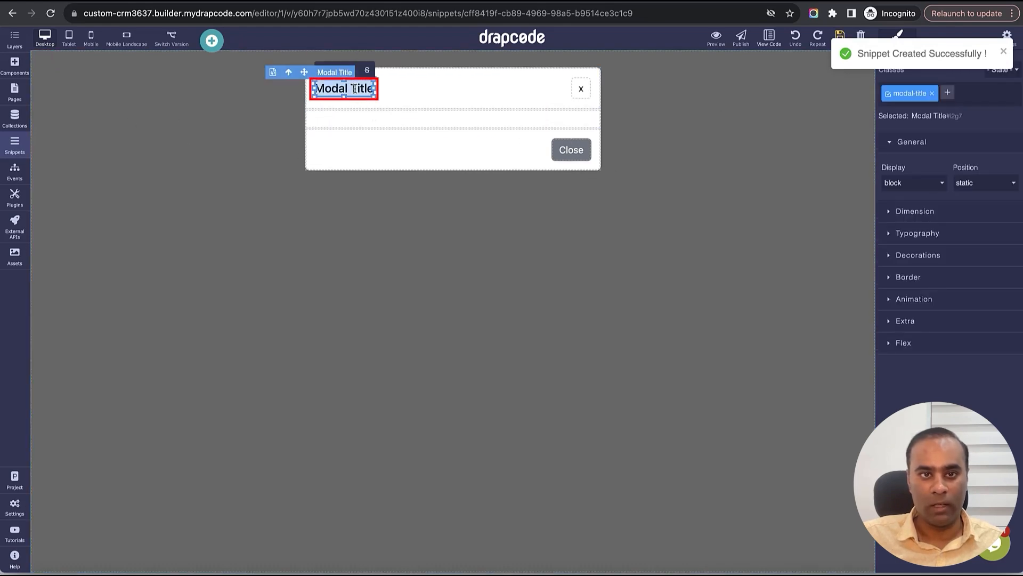
type("Add Tea")
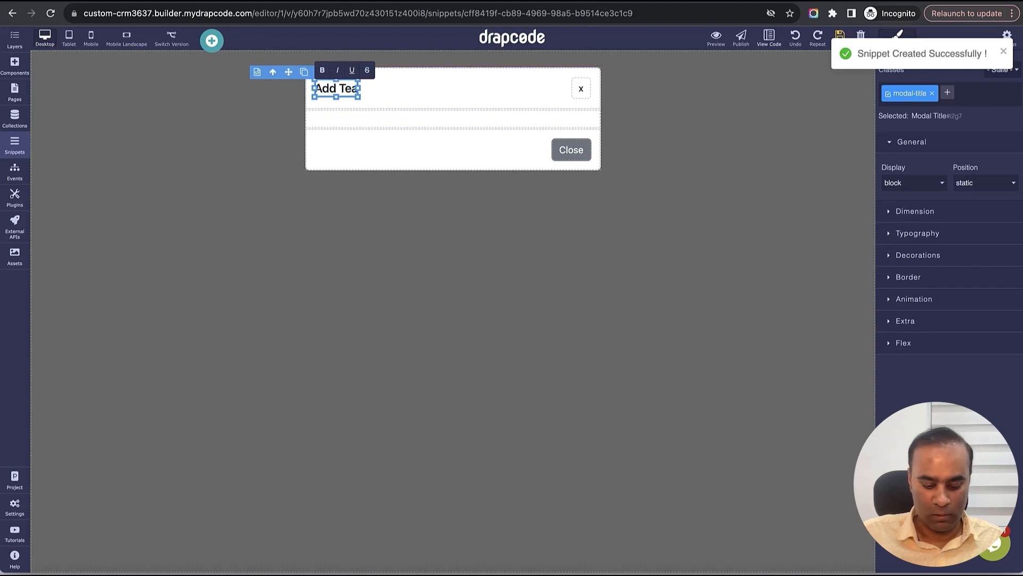
type("m Membe")
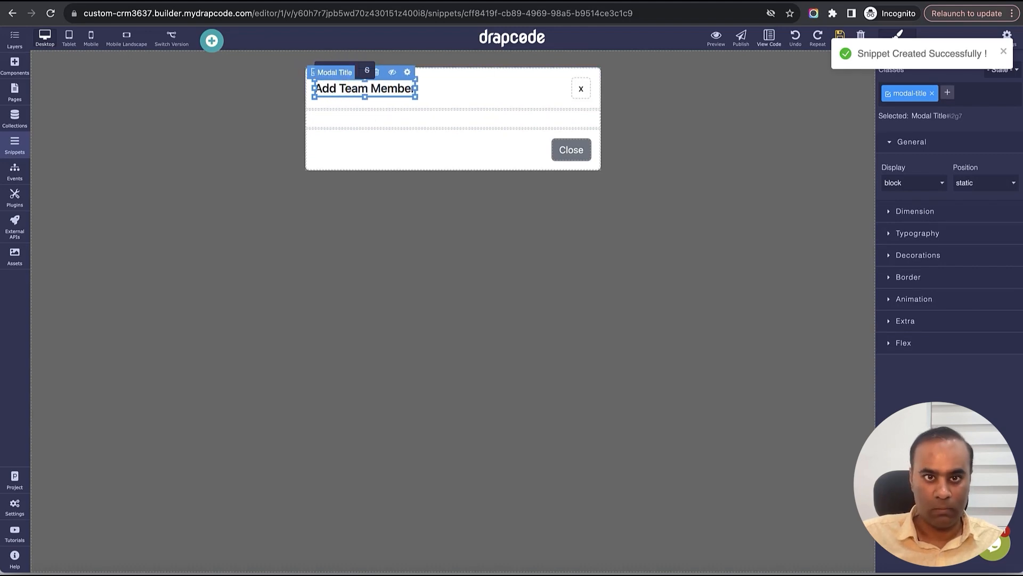
left_click(839, 36)
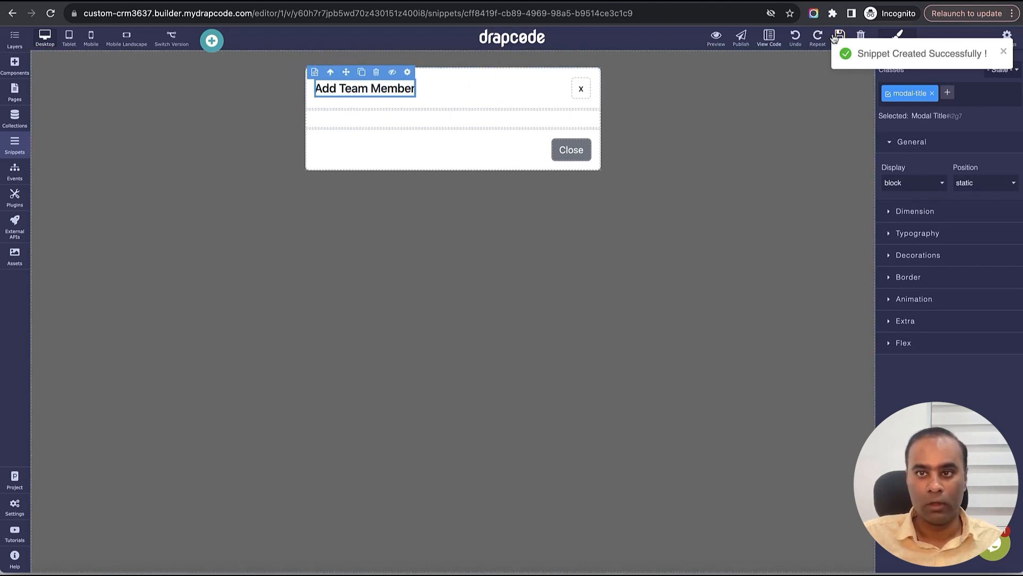
- Drag a Collection Form into the modal body and bind it to the User collection
left_click(15, 65)
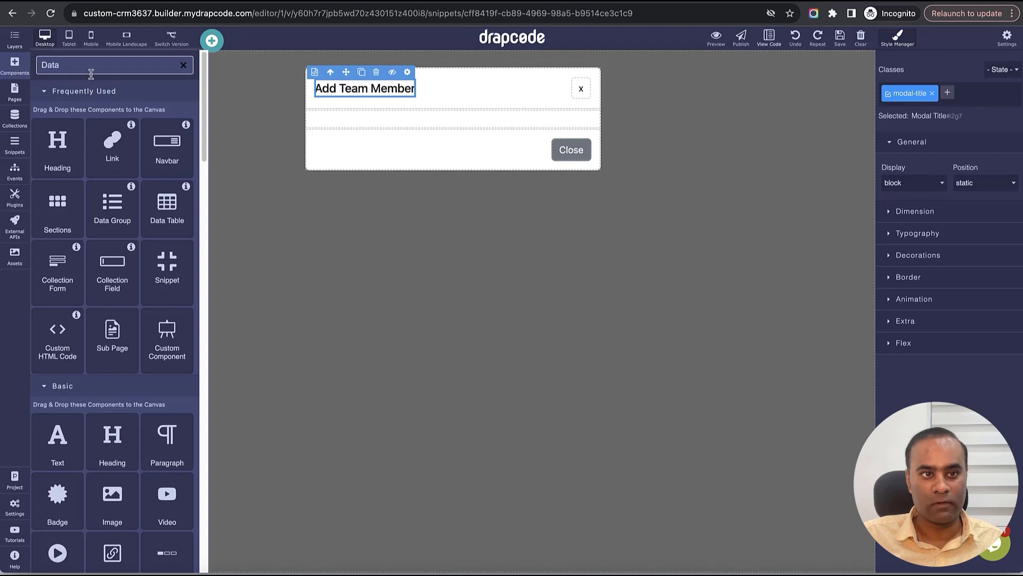
double_click(91, 73)
type("Coll")
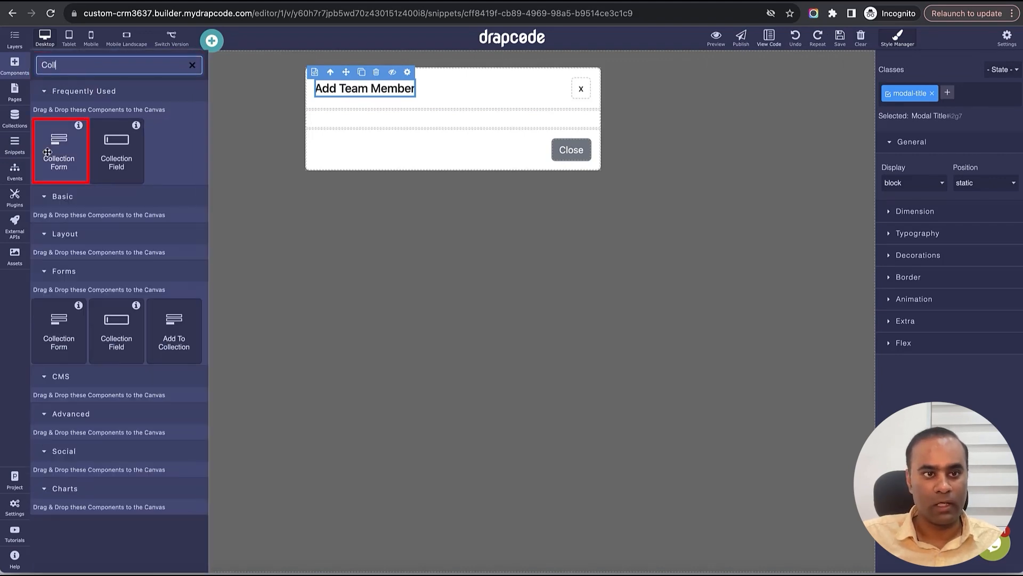
left_click_drag(48, 165, 405, 125)
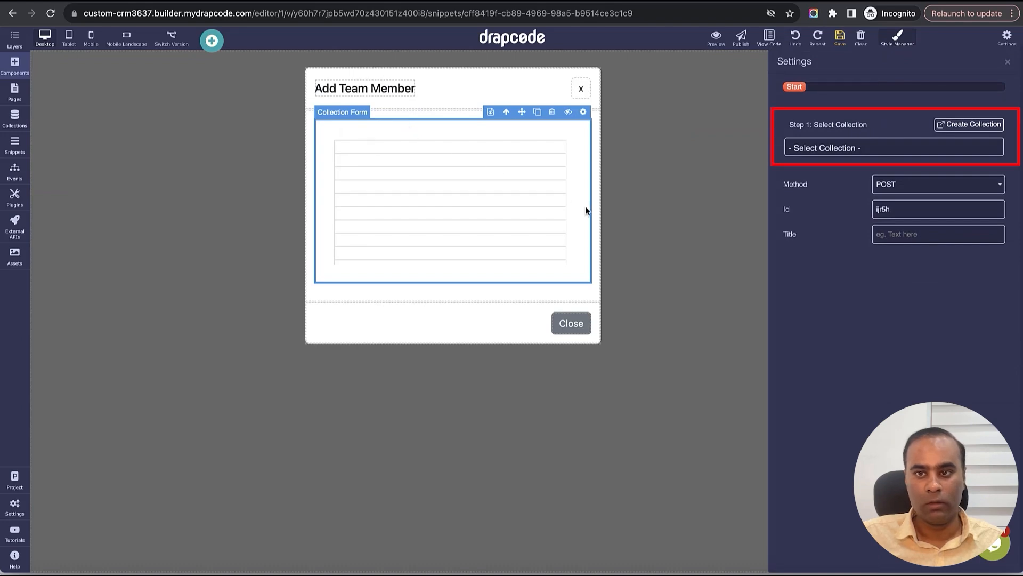
left_click(831, 153)
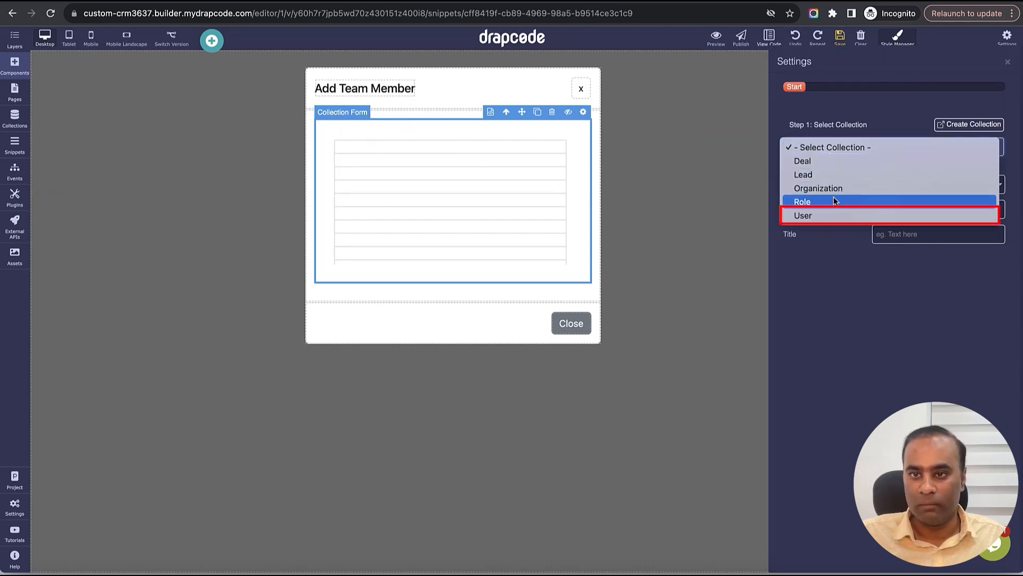
left_click(832, 215)
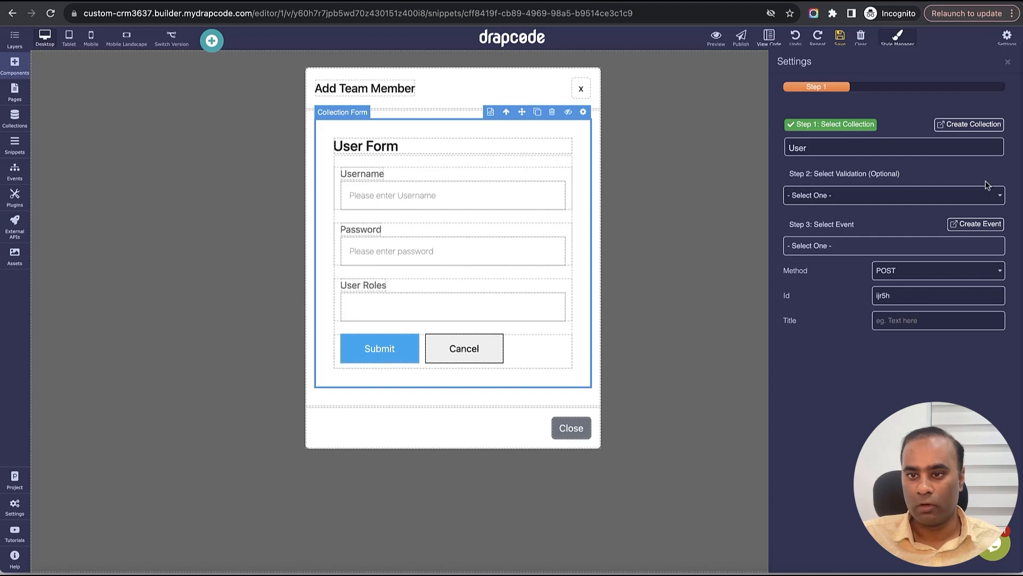
left_click(1008, 65)
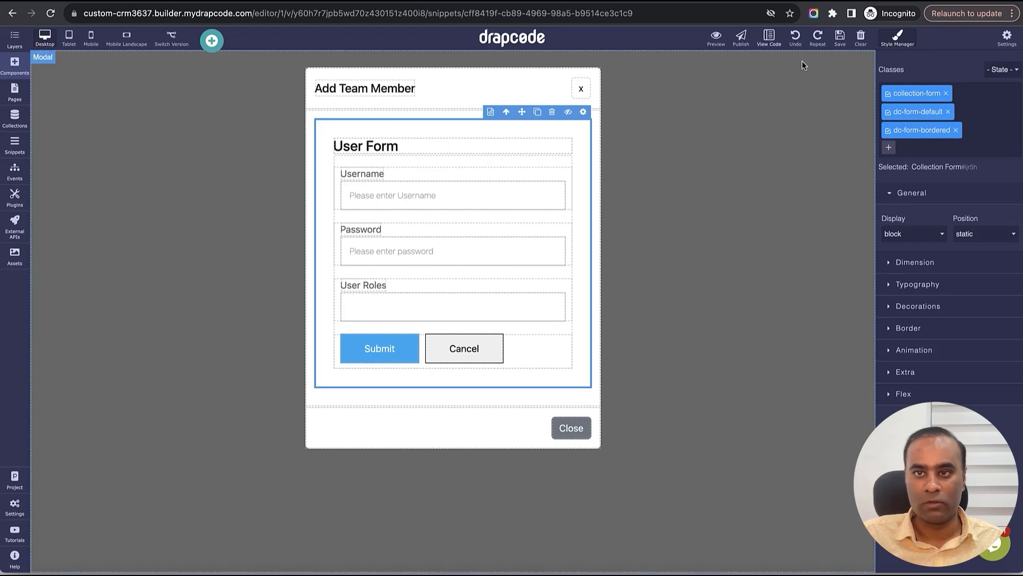
- Add a new event named 'Create Organization Team Member'
left_click(14, 172)
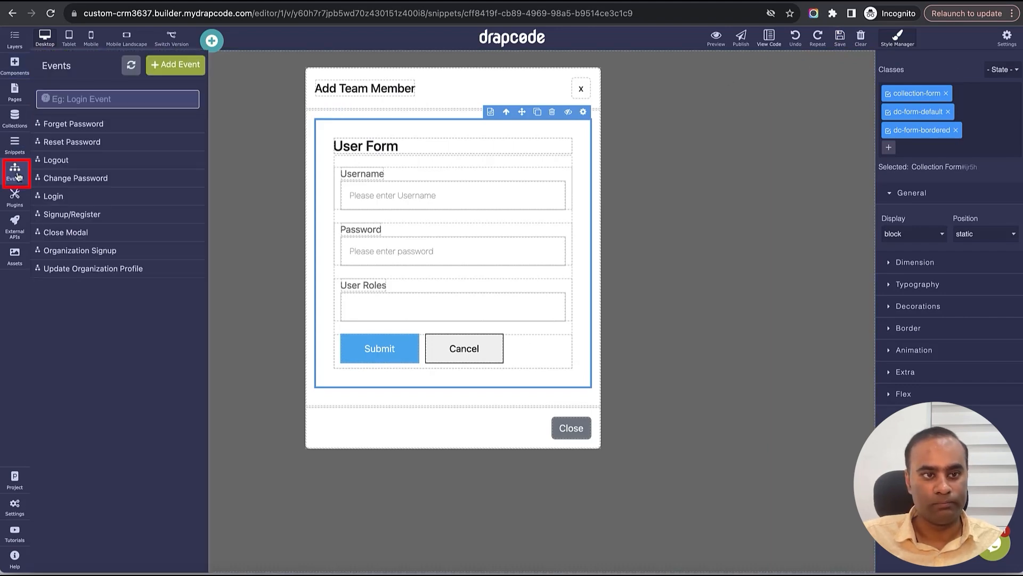
left_click(173, 70)
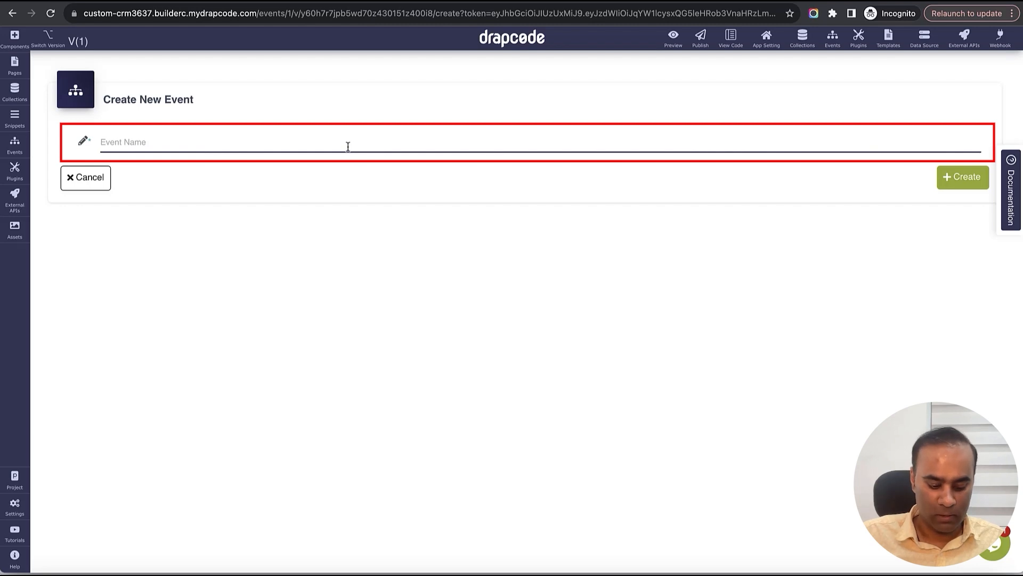
type("Create Organiza")
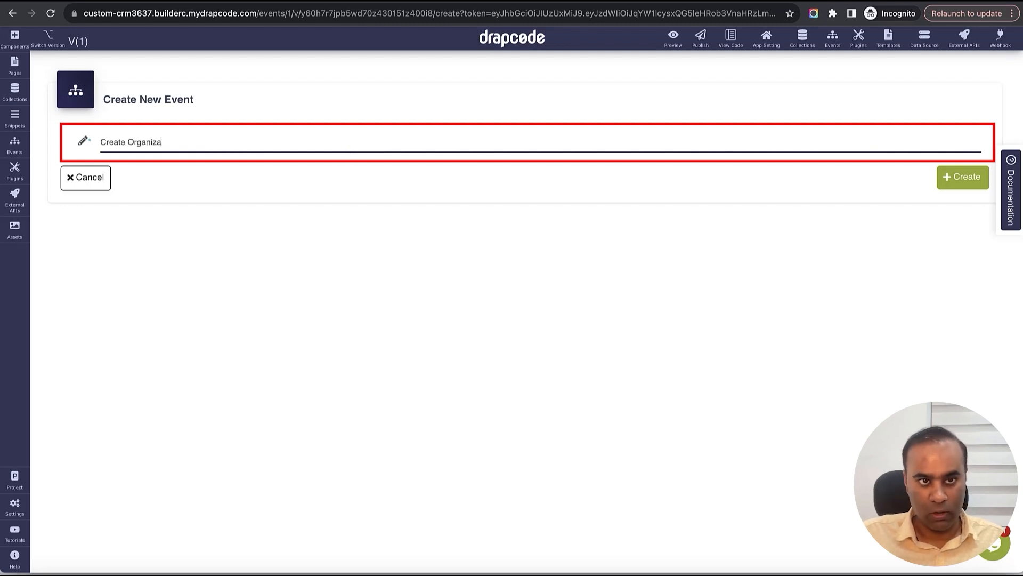
type("tion Team Member")
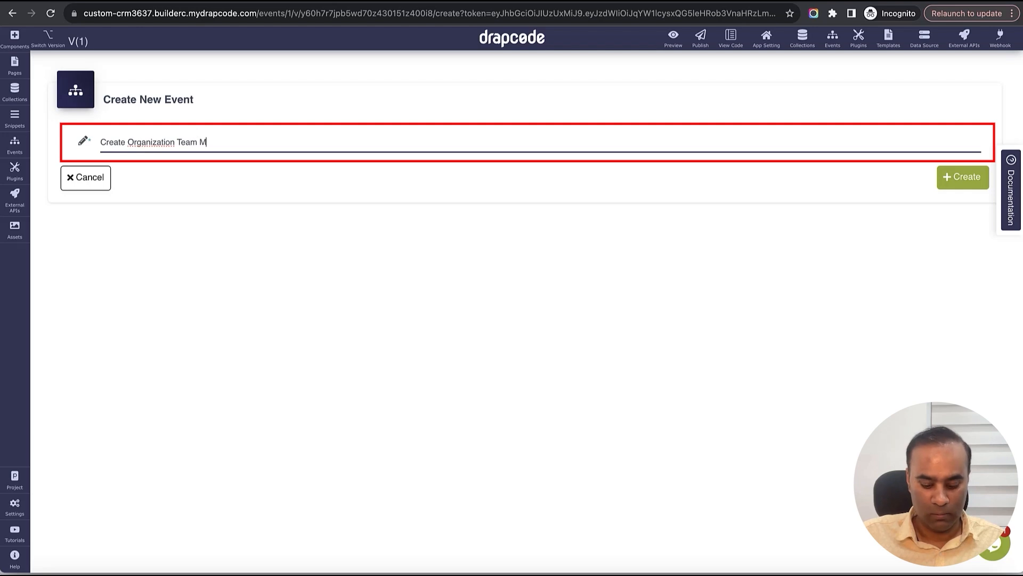
left_click(957, 177)
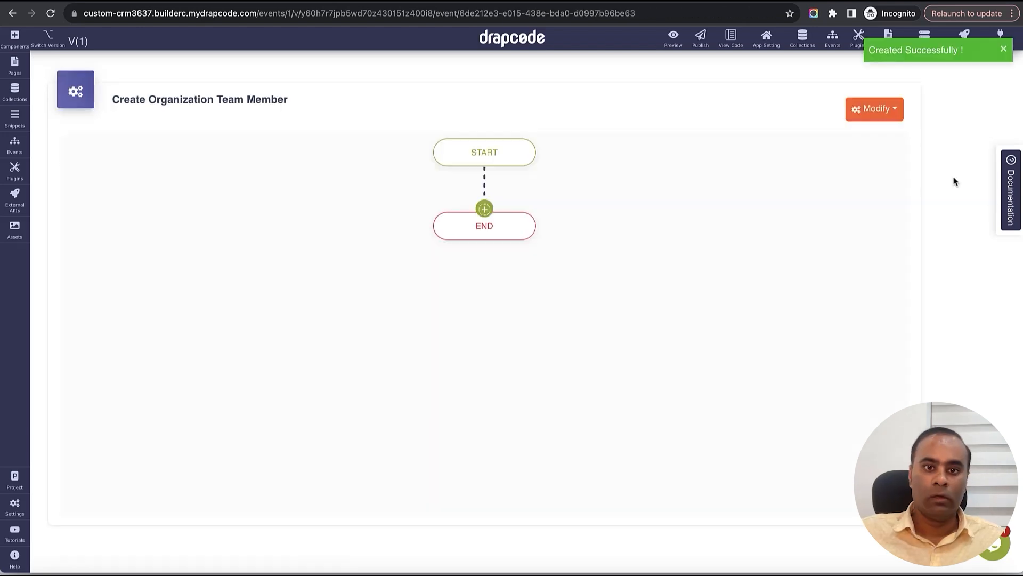
- Insert a Multi Tenant 'Add New / Existing User To Tenant' action between Start and End
left_click(484, 209)
mouse_move(494, 254)
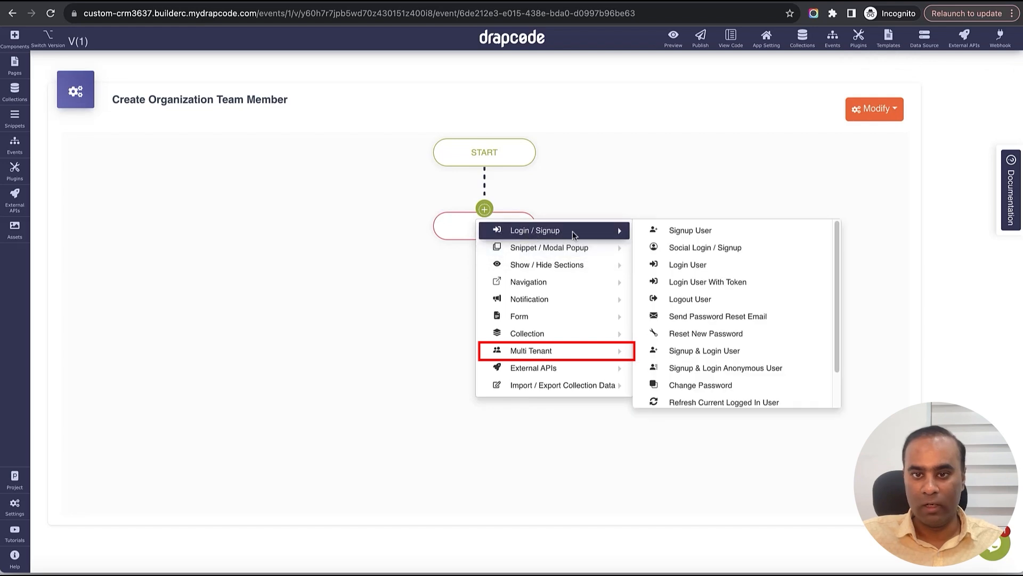
mouse_move(543, 344)
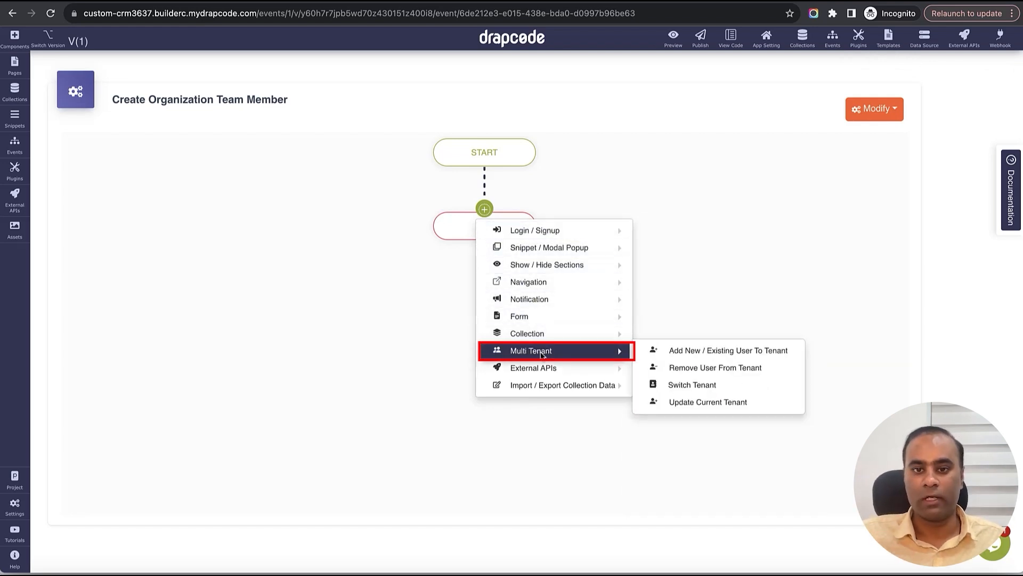
left_click(740, 354)
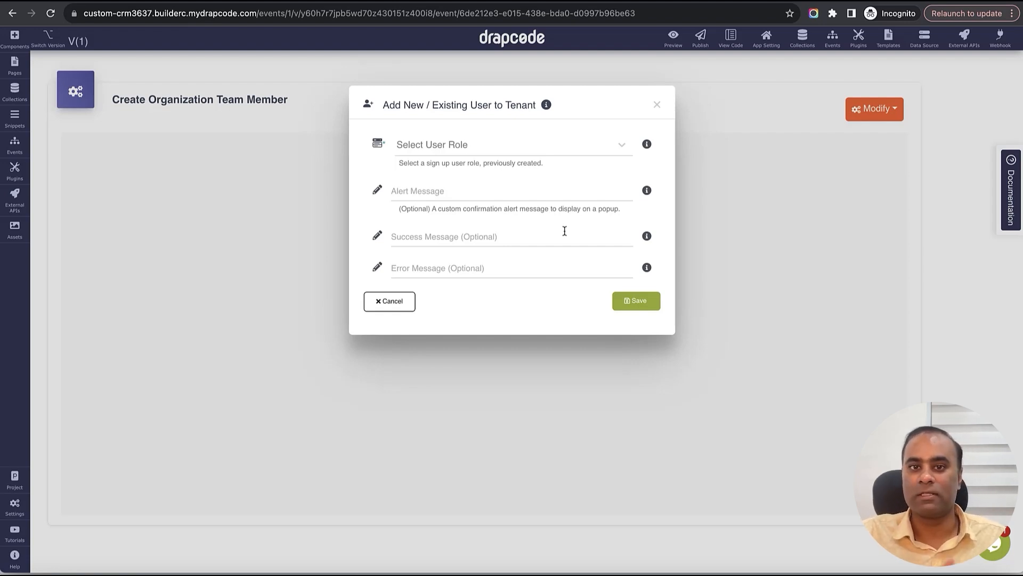
- Set the action's role to Organization Employee, enter alert, success and error messages, and save
left_click(528, 155)
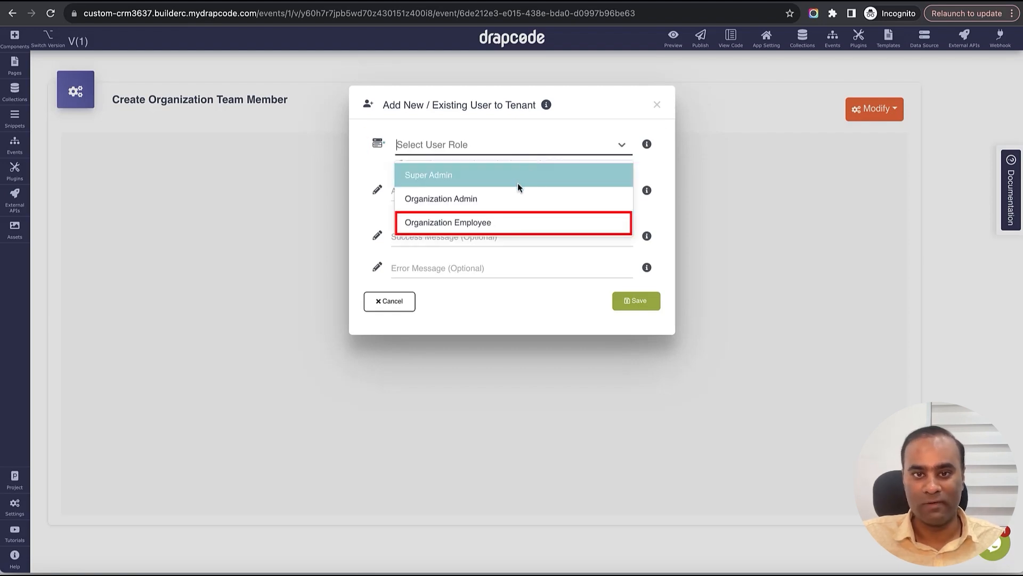
left_click(513, 220)
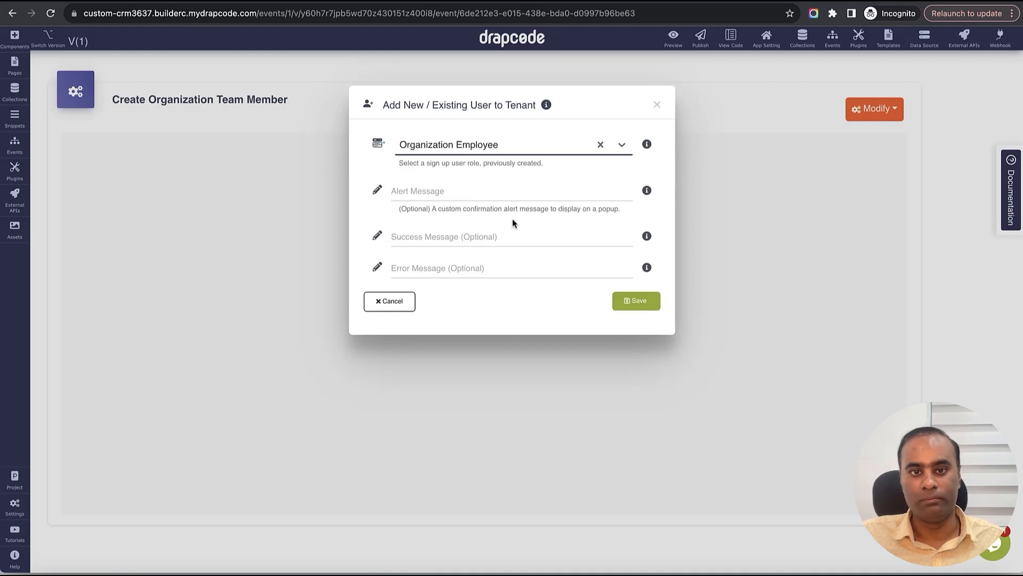
left_click(504, 199)
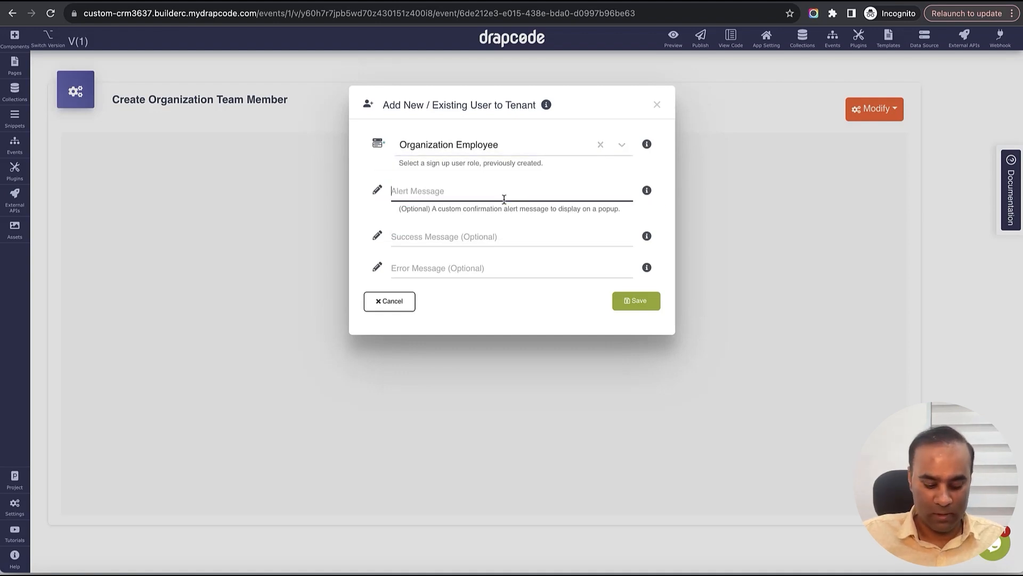
type("Are you sure")
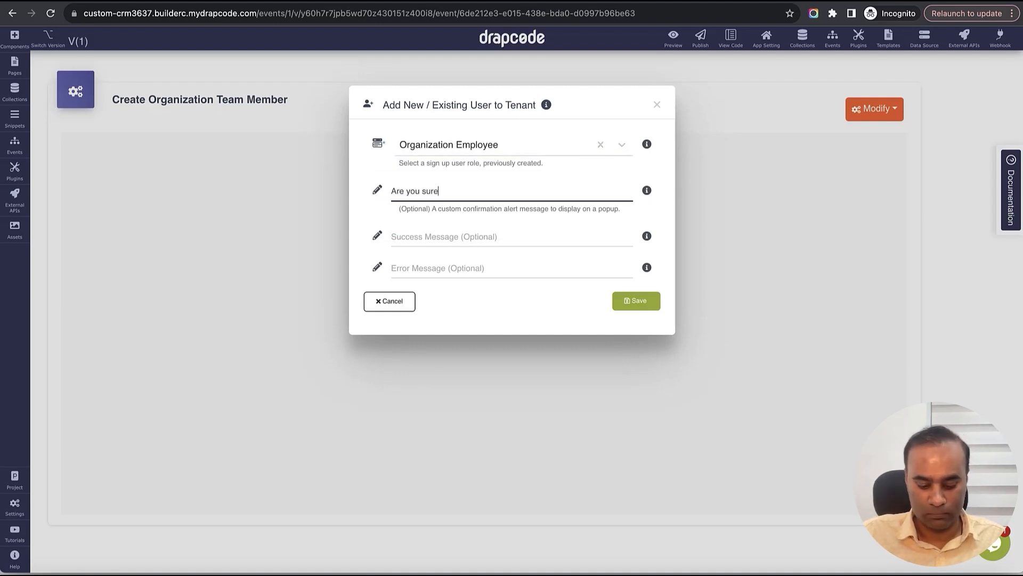
type(" you want to add this Team Member?")
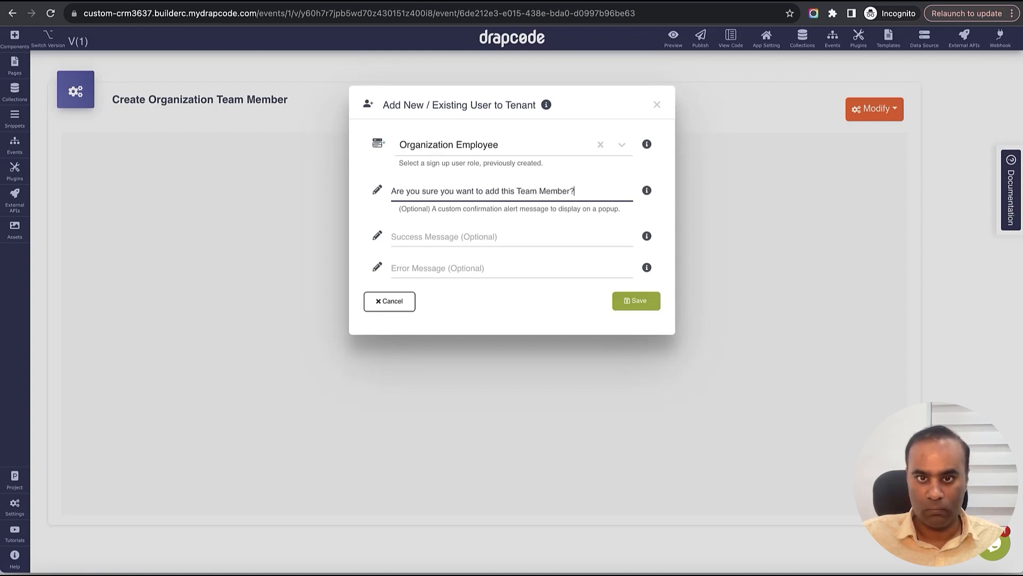
key("Tab")
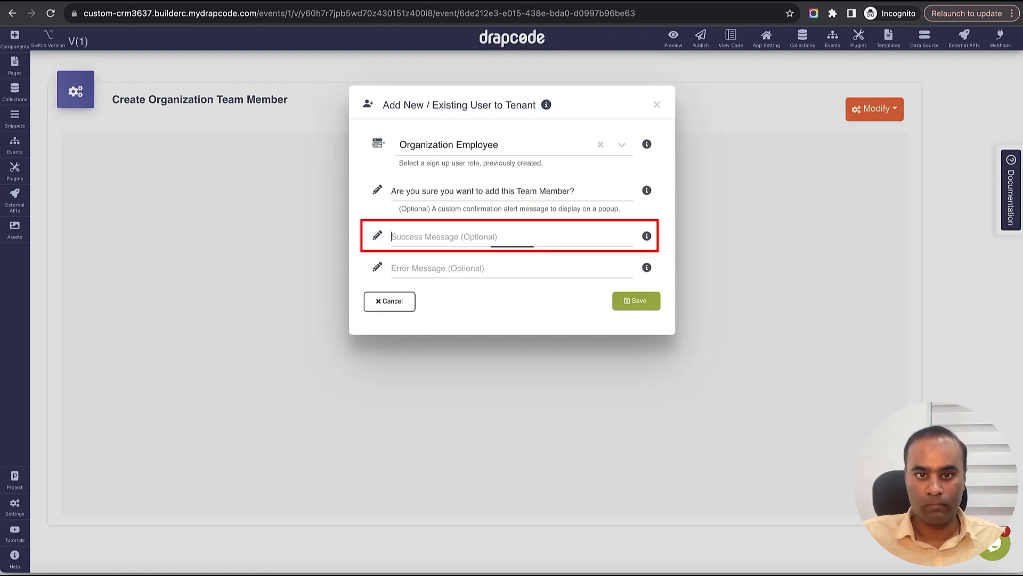
type("Team Member Added Successf")
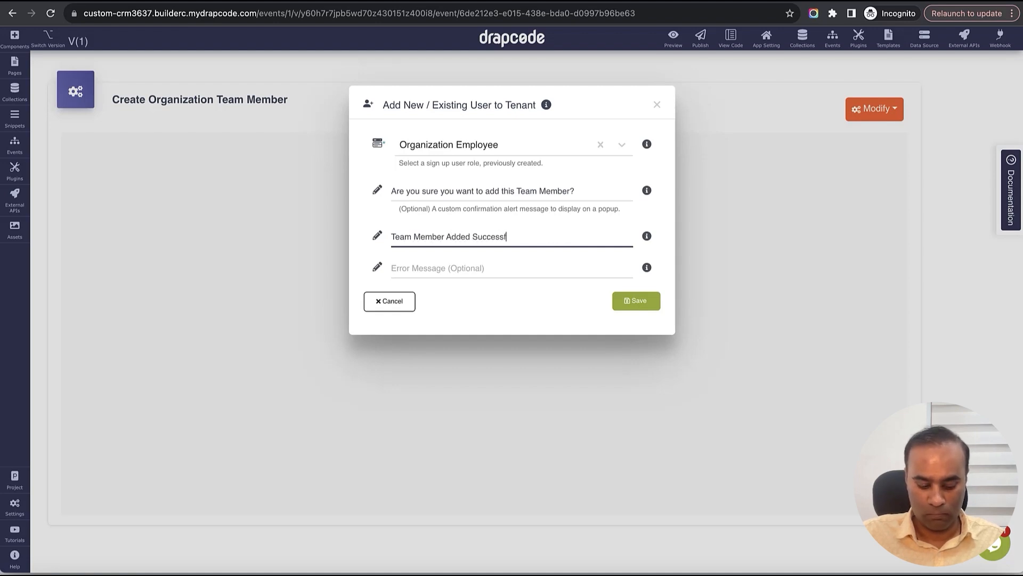
type("y")
key("Tab")
type("Err")
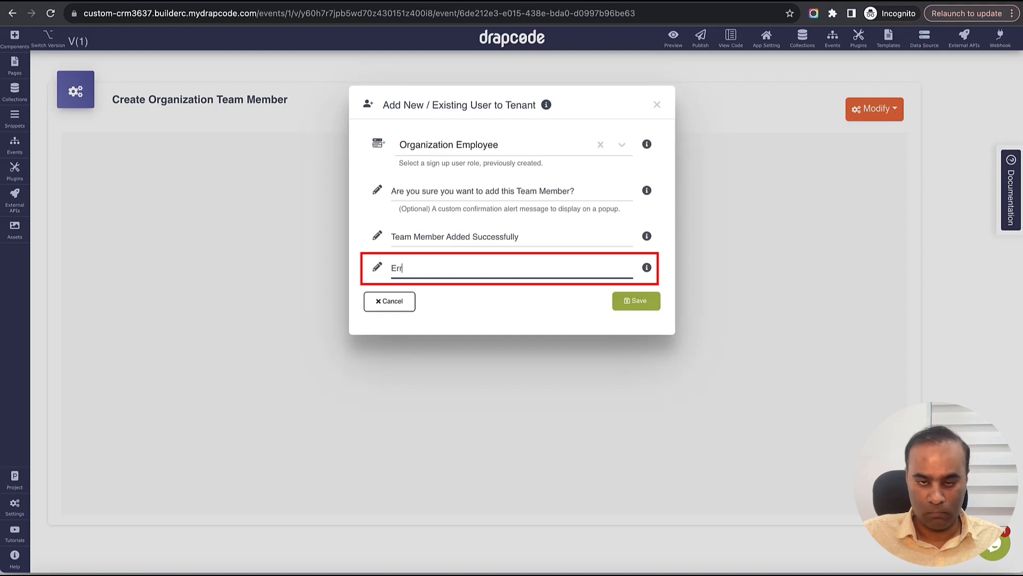
left_click(639, 301)
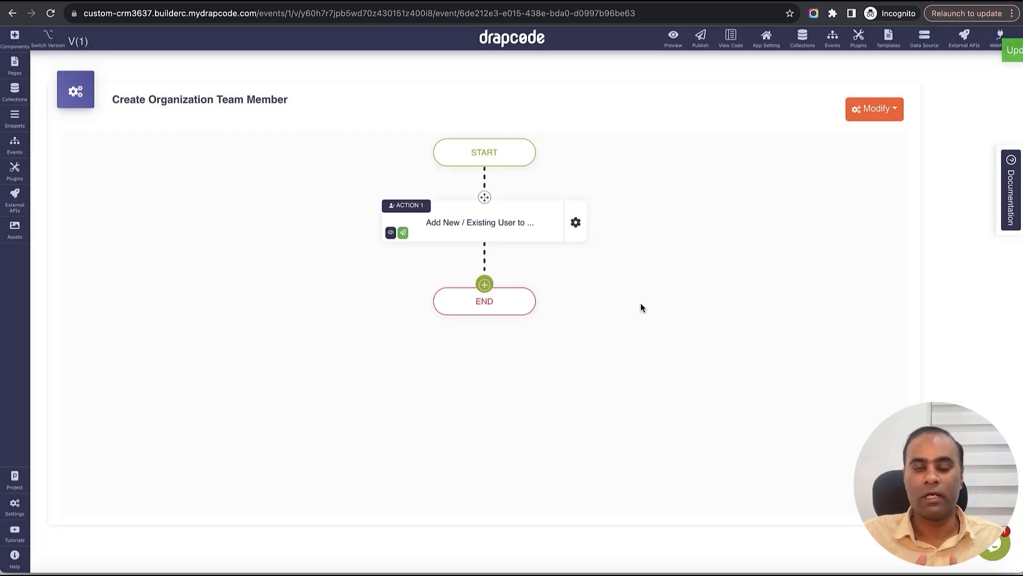
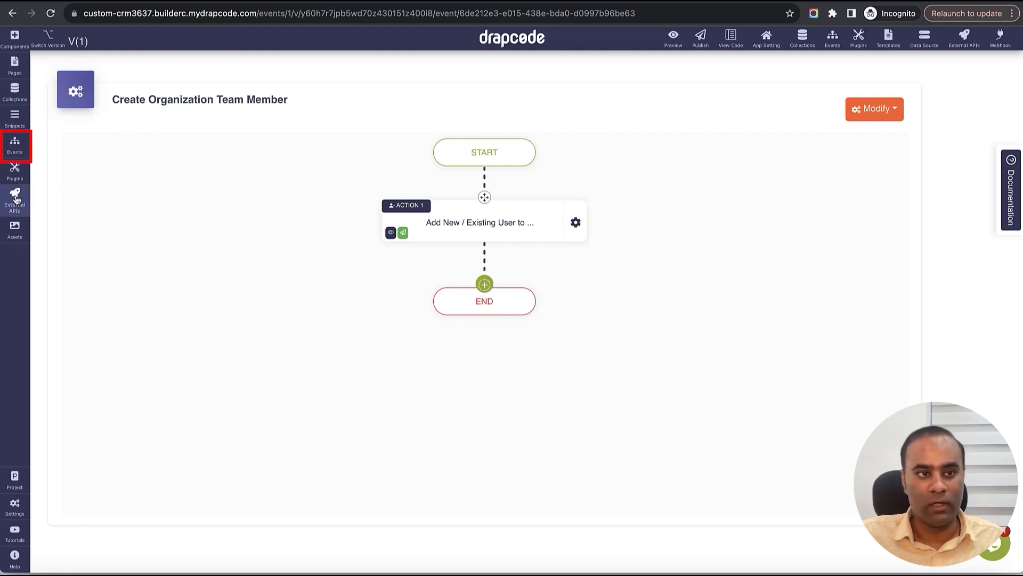
- Add a new event named 'Create Organization Admin'
left_click(15, 149)
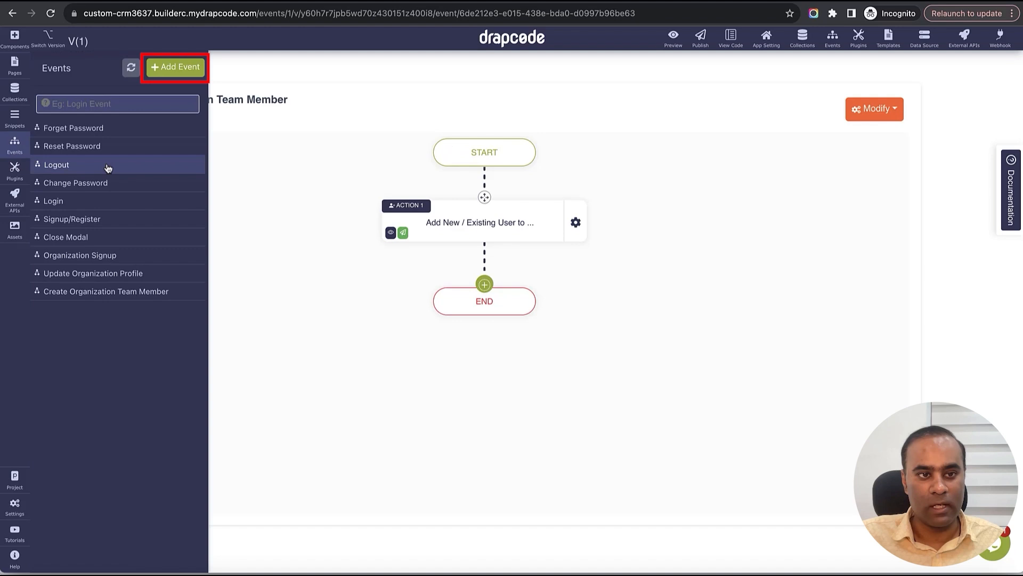
left_click(176, 67)
type("Create Organization Admin")
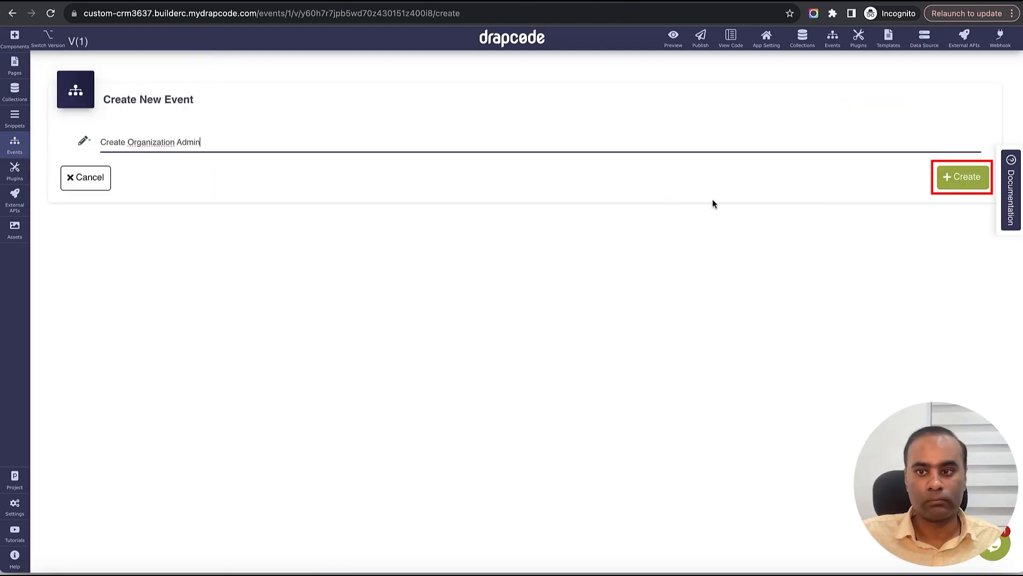
left_click(967, 177)
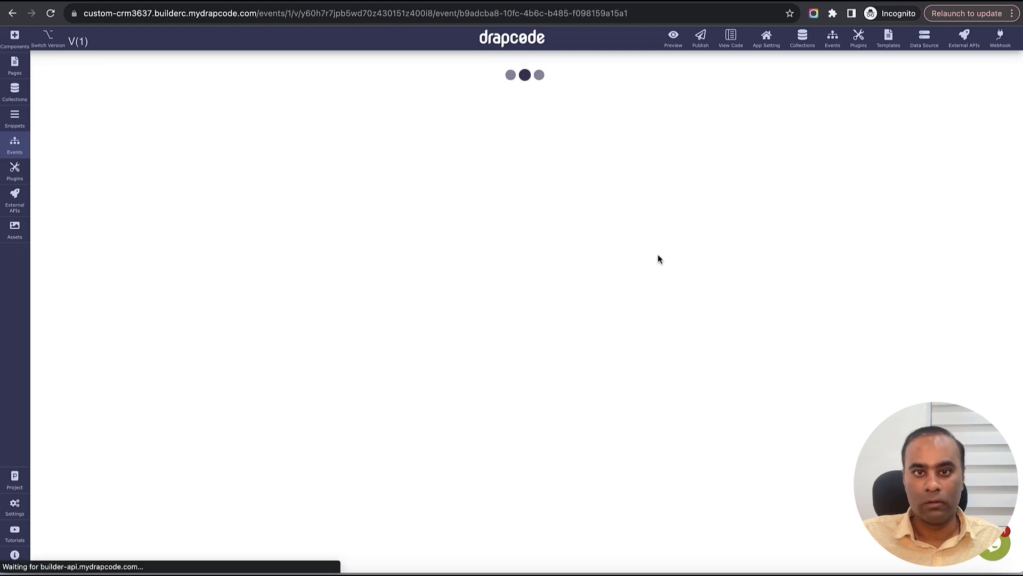
- Insert a Multi Tenant 'Add New / Existing User To Tenant' action as the first step
left_click(489, 214)
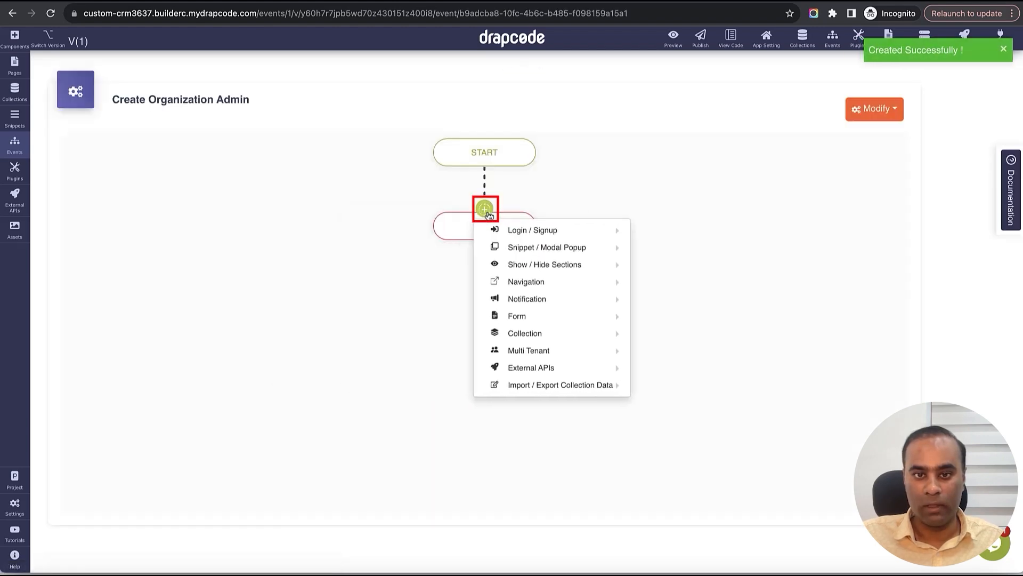
mouse_move(546, 351)
left_click(718, 352)
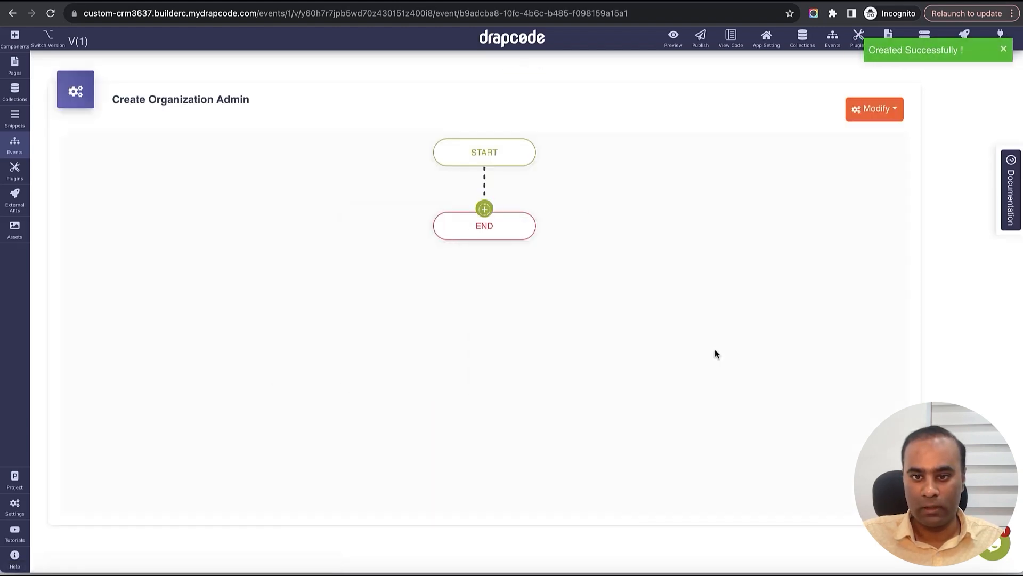
- Set role Organization Admin, confirmation 'Are you sure you want to add this person as Admin?', success 'Admin Added Successfully'
left_click(506, 156)
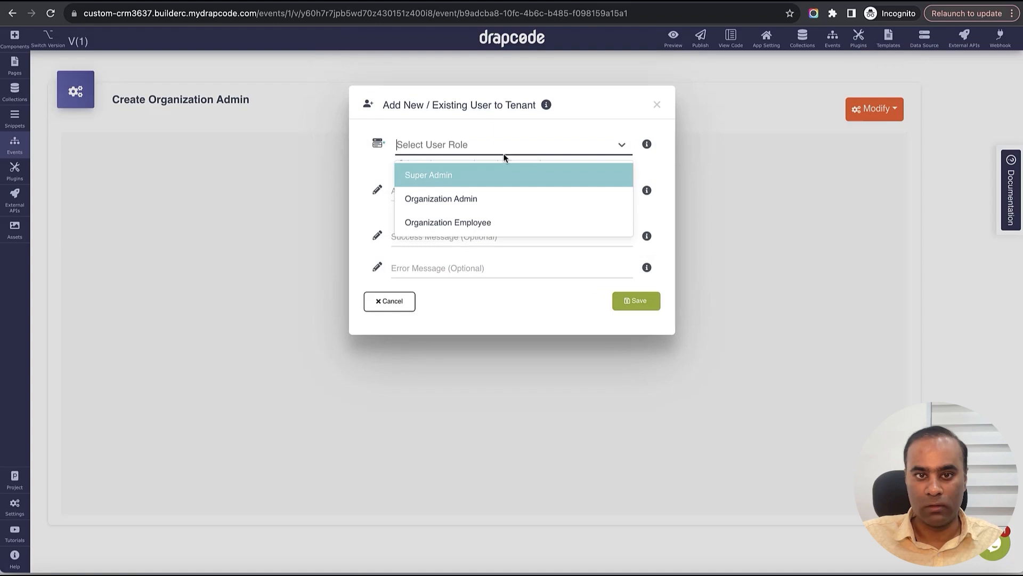
left_click(507, 200)
left_click(494, 191)
type("Are you sure you want to add th")
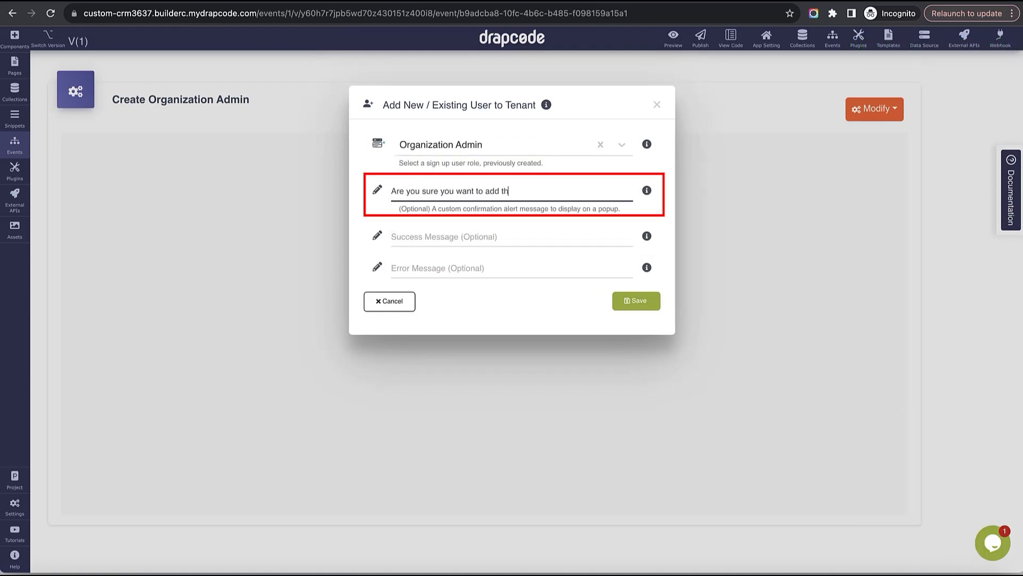
type("is person as Admin?")
key("Tab")
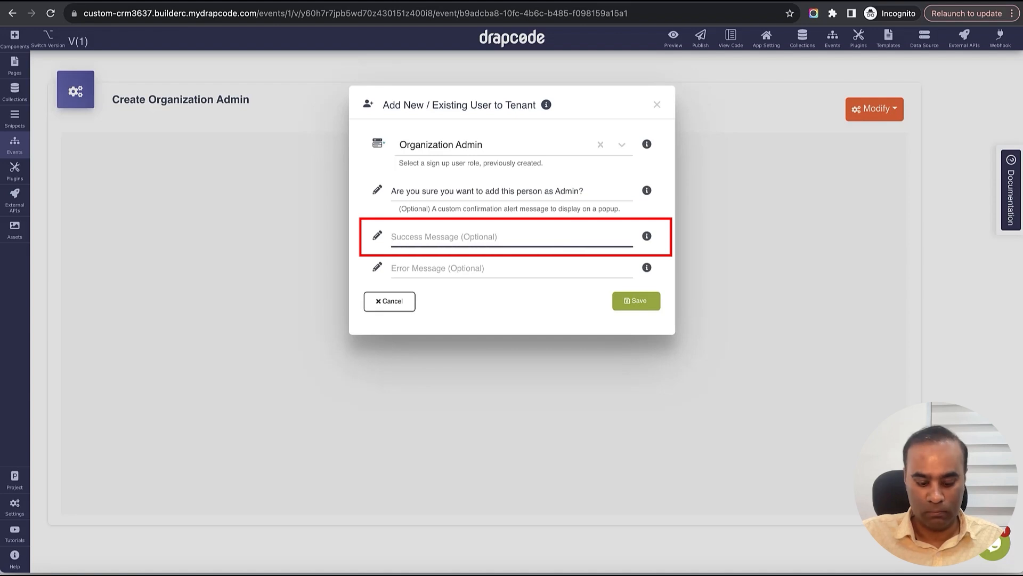
type("Admin Added Suc")
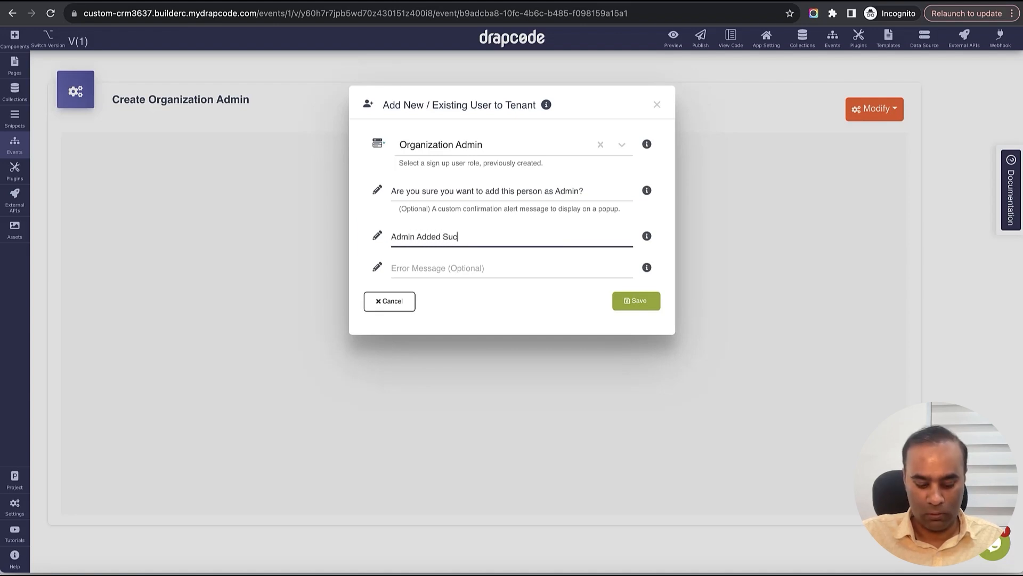
type("cessfully")
key("Tab")
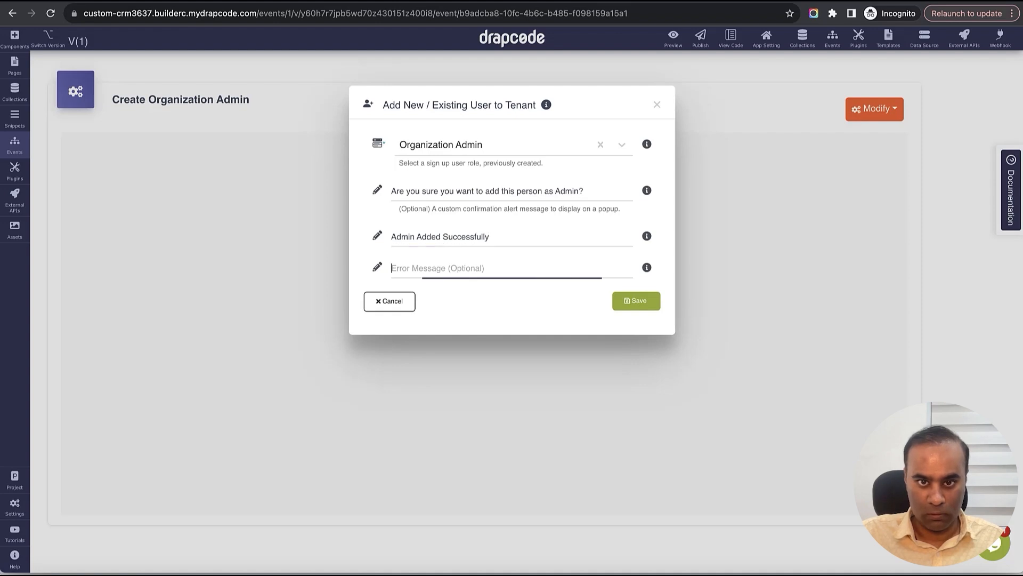
type("Error")
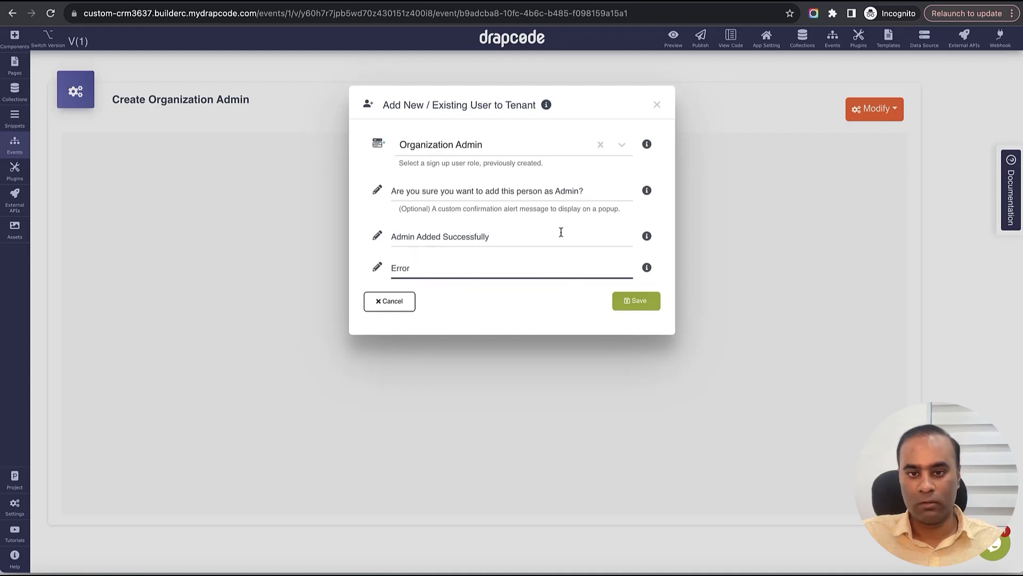
- Save the add-user action and append a Close Modal action after it
left_click(636, 300)
left_click(484, 285)
mouse_move(586, 322)
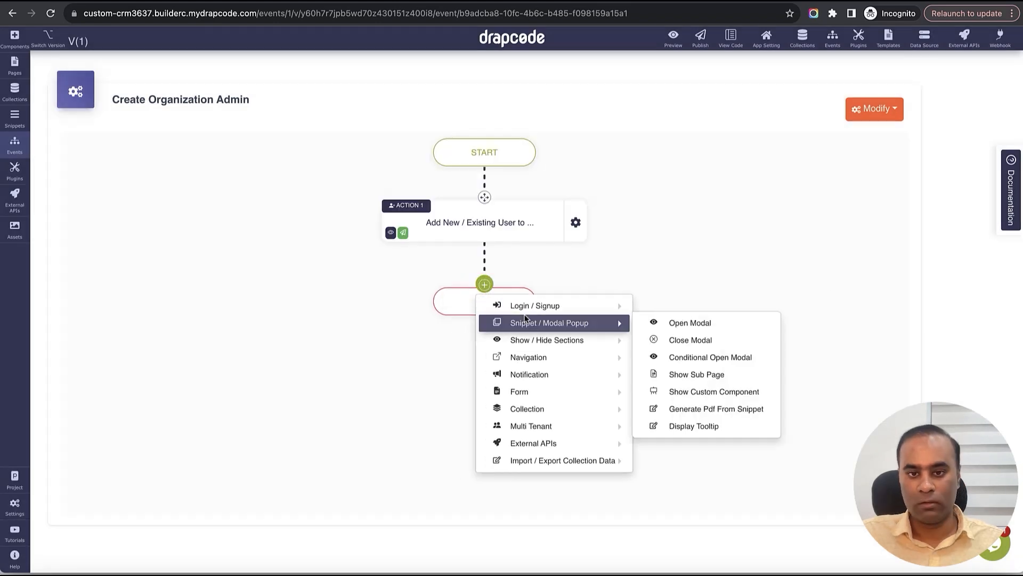
left_click(719, 338)
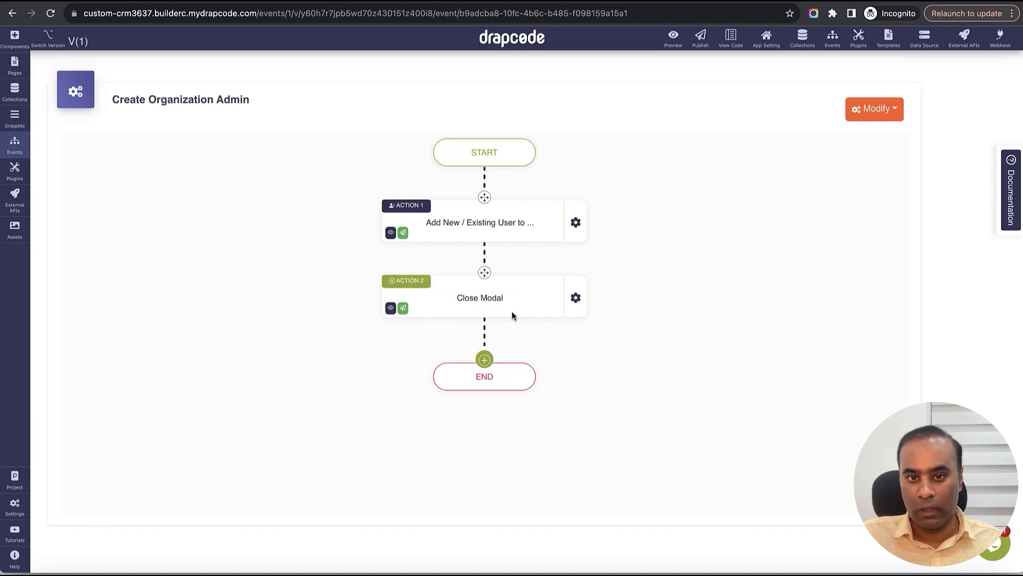
- Add a Refresh Section action for the Organization Team Members Data Table, appending at Beginning, and save
left_click(485, 360)
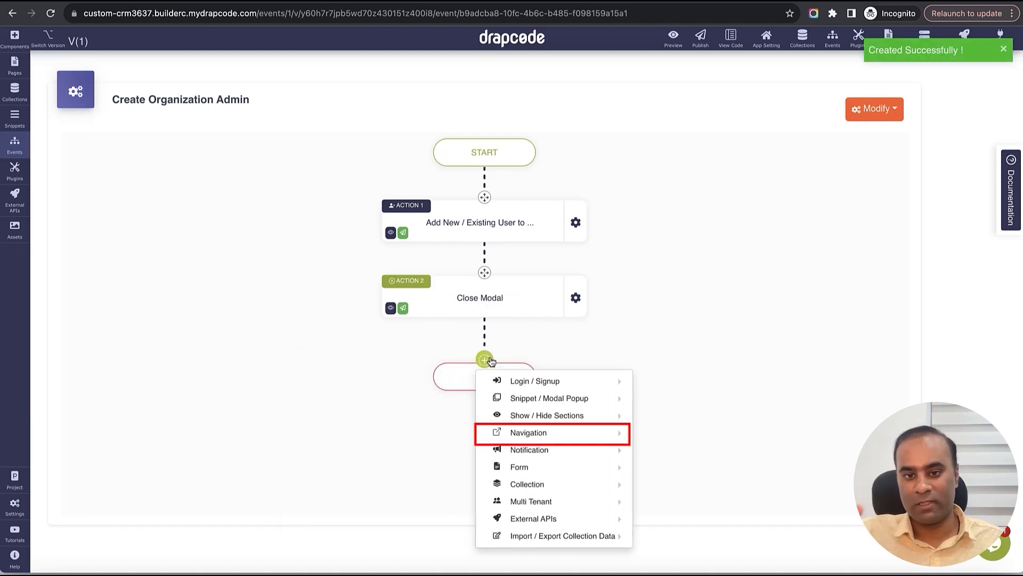
mouse_move(531, 403)
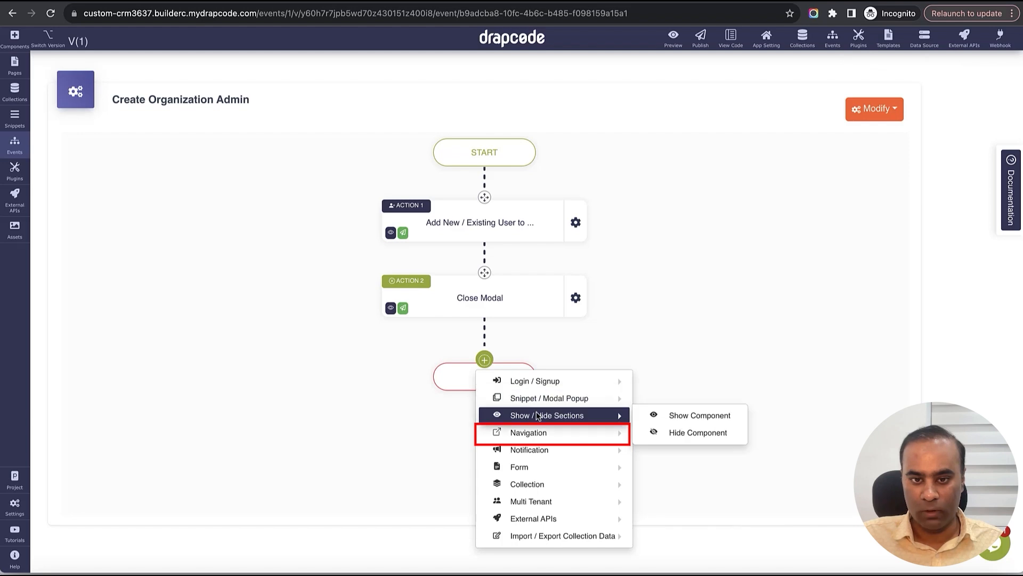
mouse_move(540, 432)
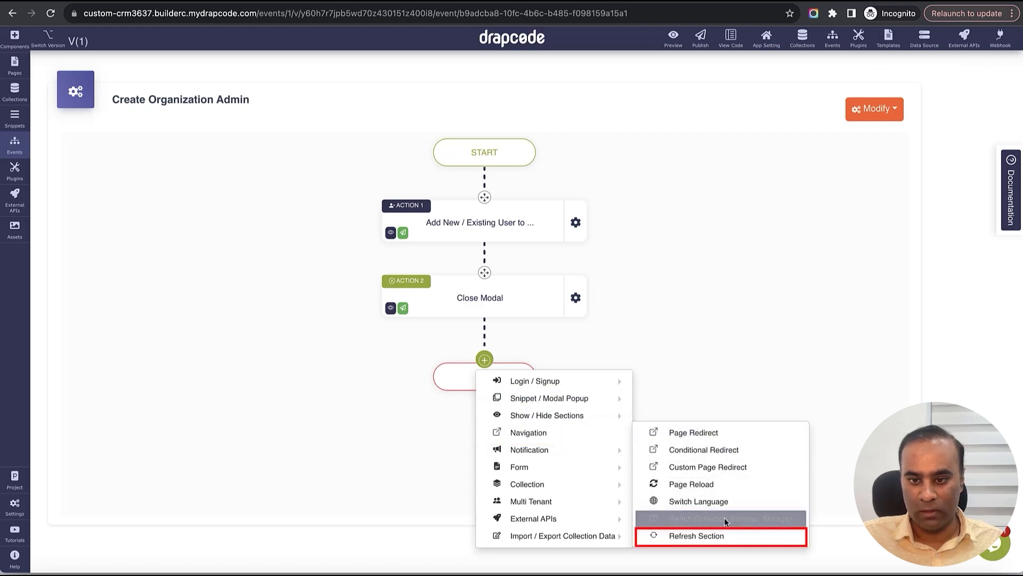
left_click(724, 535)
left_click(469, 178)
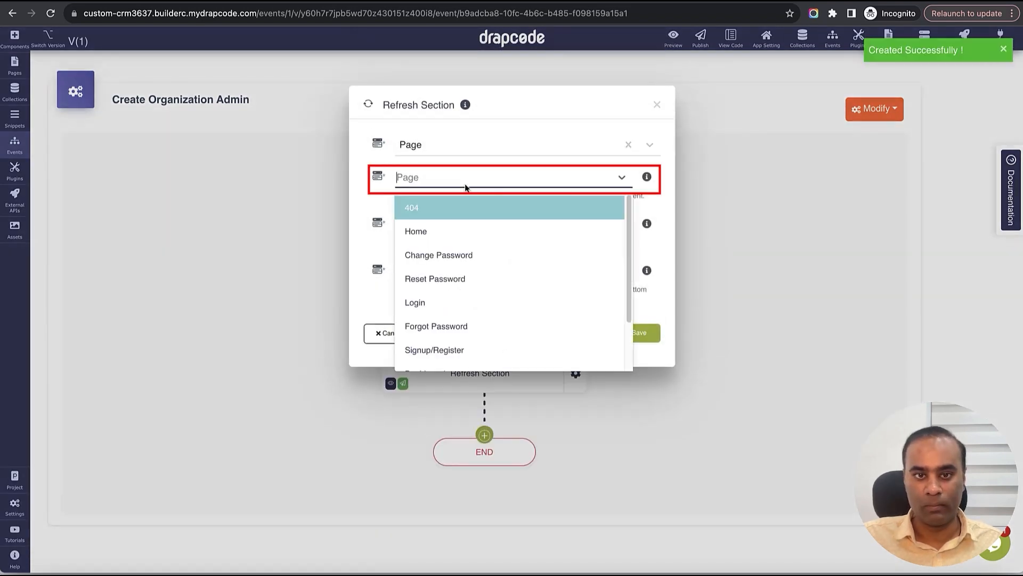
scroll(468, 264, "down", 2)
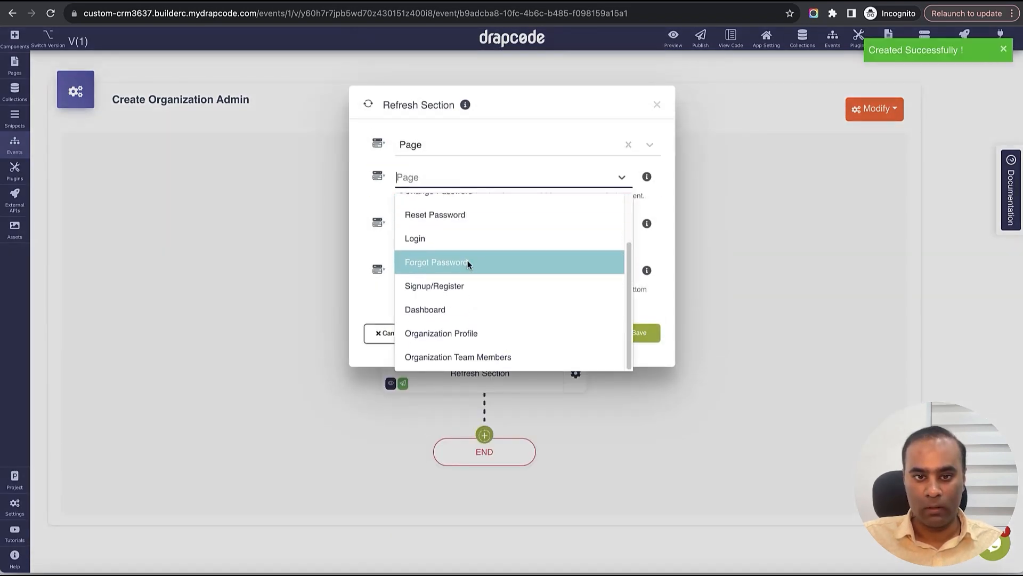
left_click(479, 354)
left_click(478, 226)
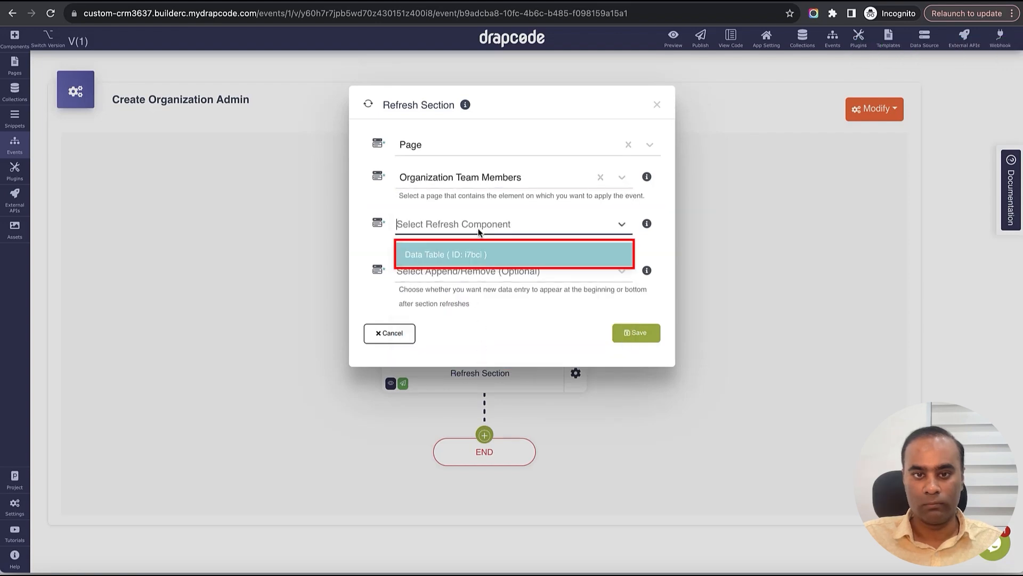
left_click(464, 257)
left_click(564, 278)
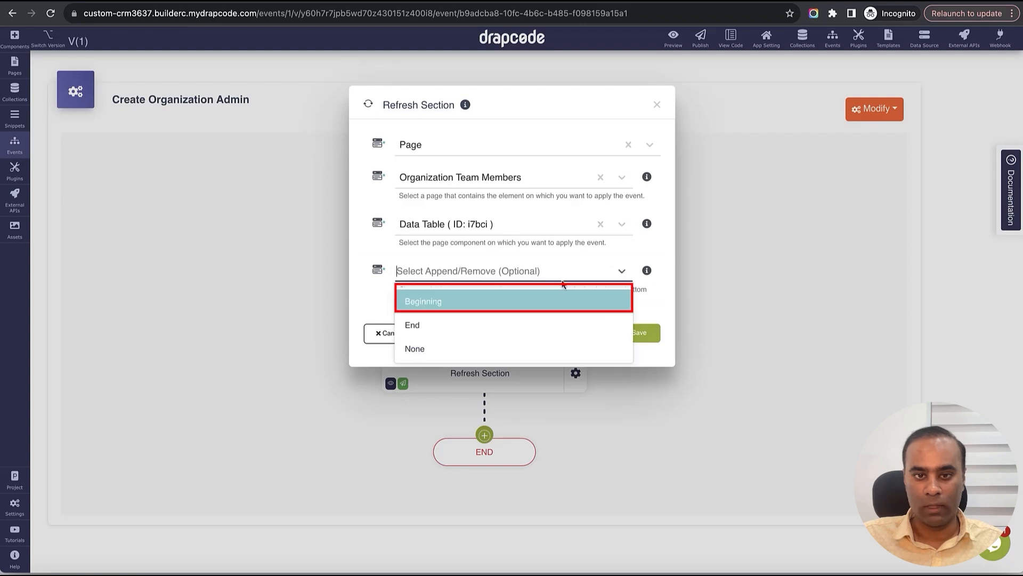
left_click(500, 301)
left_click(644, 335)
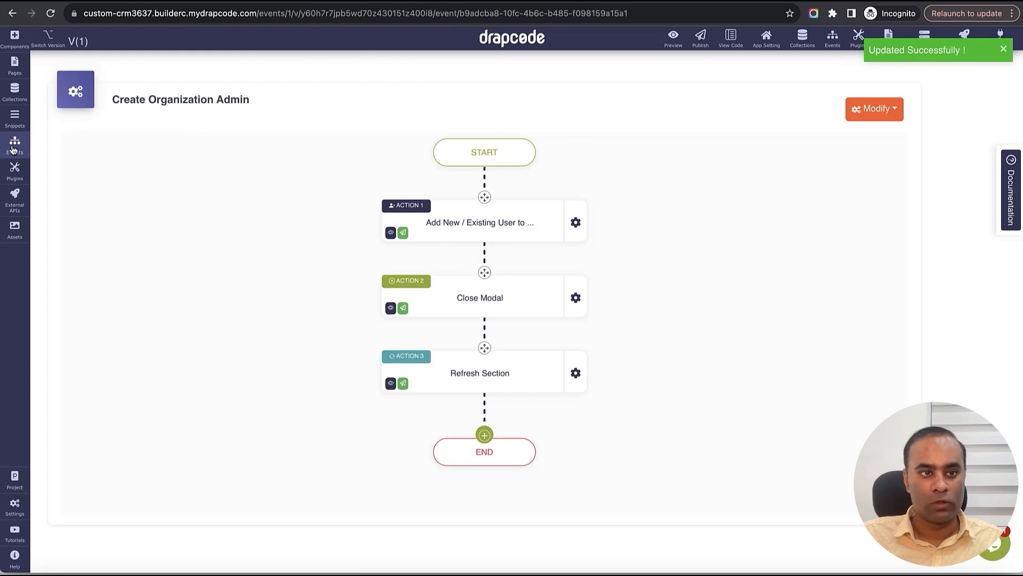
left_click(14, 117)
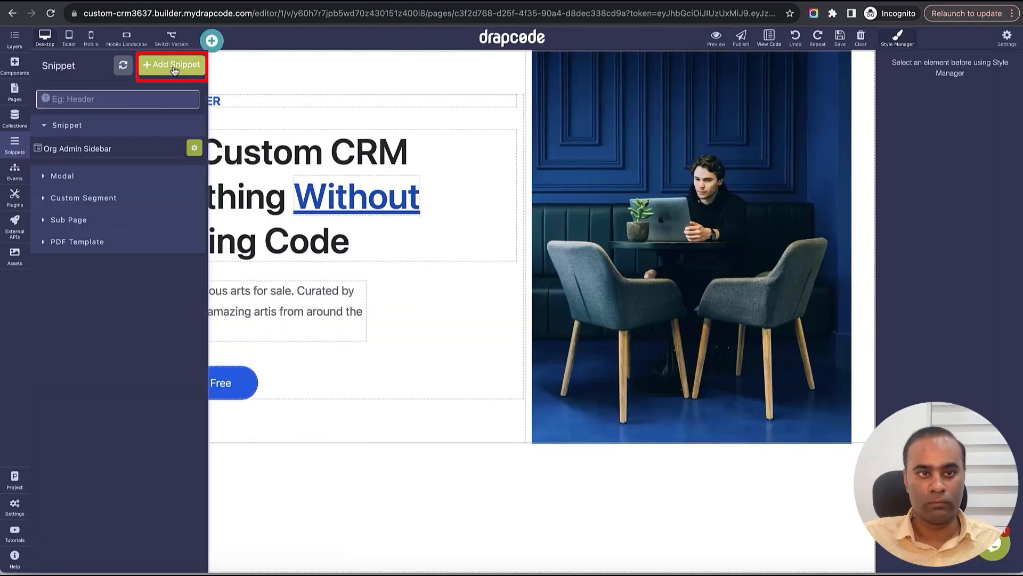
- Create a Modal-type snippet named 'Add Admin to Organization'
left_click(173, 70)
left_click(309, 144)
type("Add Admin to Organization")
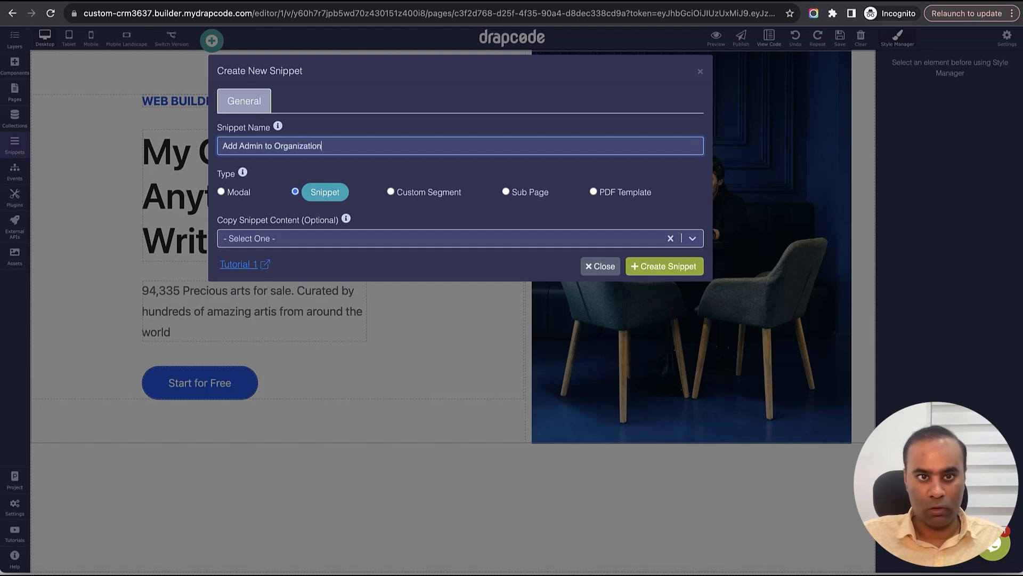
left_click(221, 193)
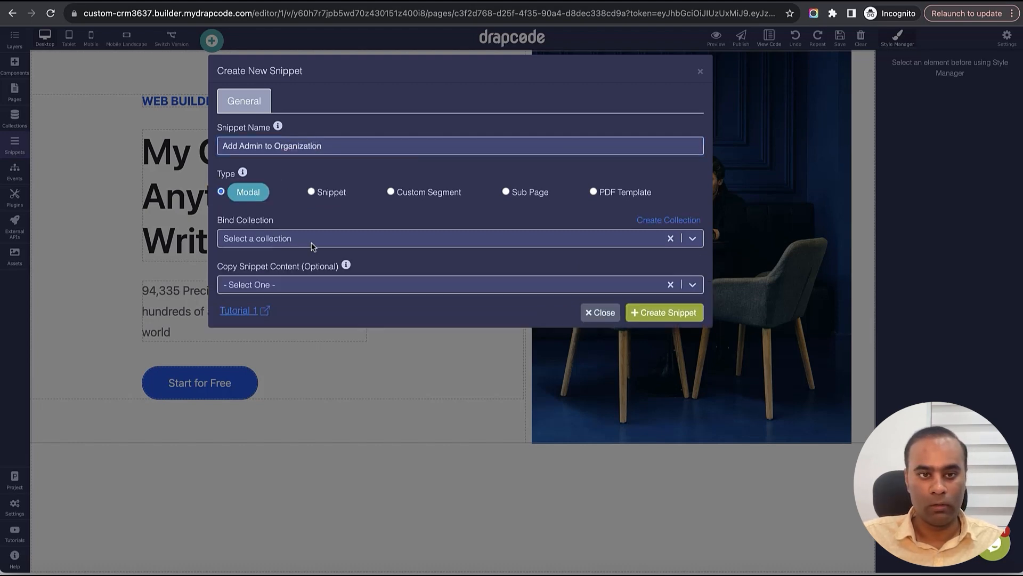
left_click(678, 313)
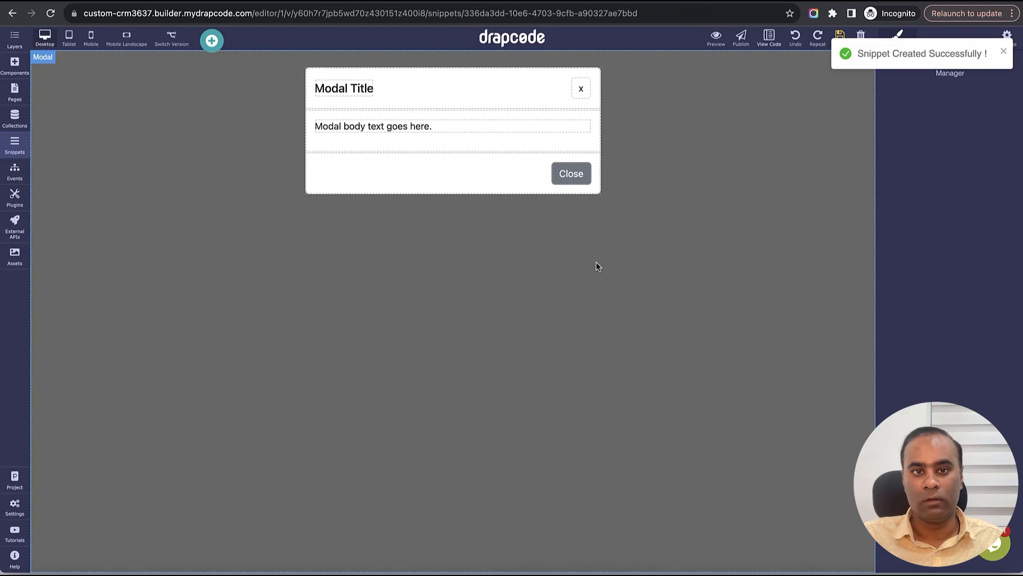
- Retitle the modal 'Add Admin' and save the snippet
double_click(453, 128)
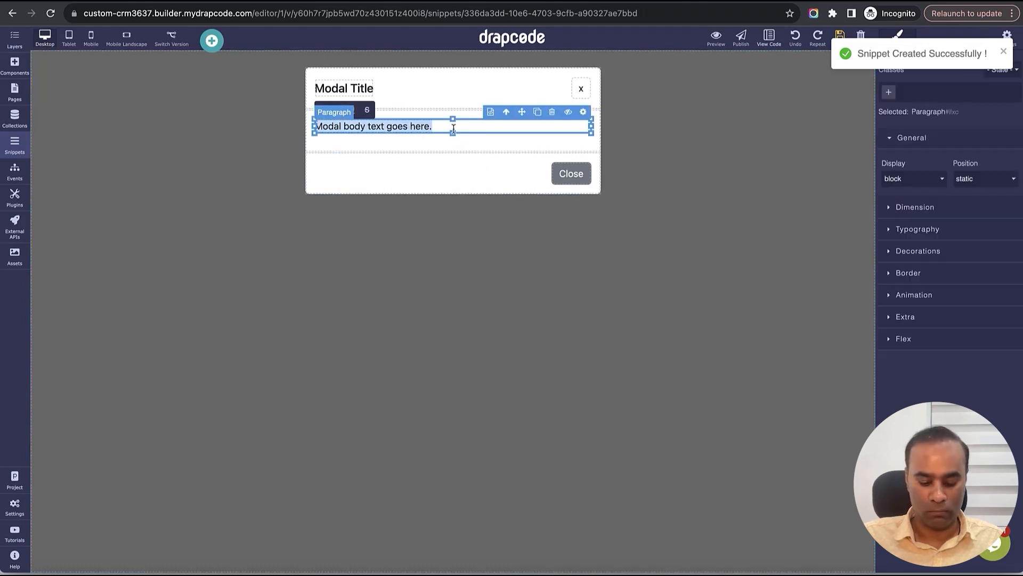
double_click(351, 88)
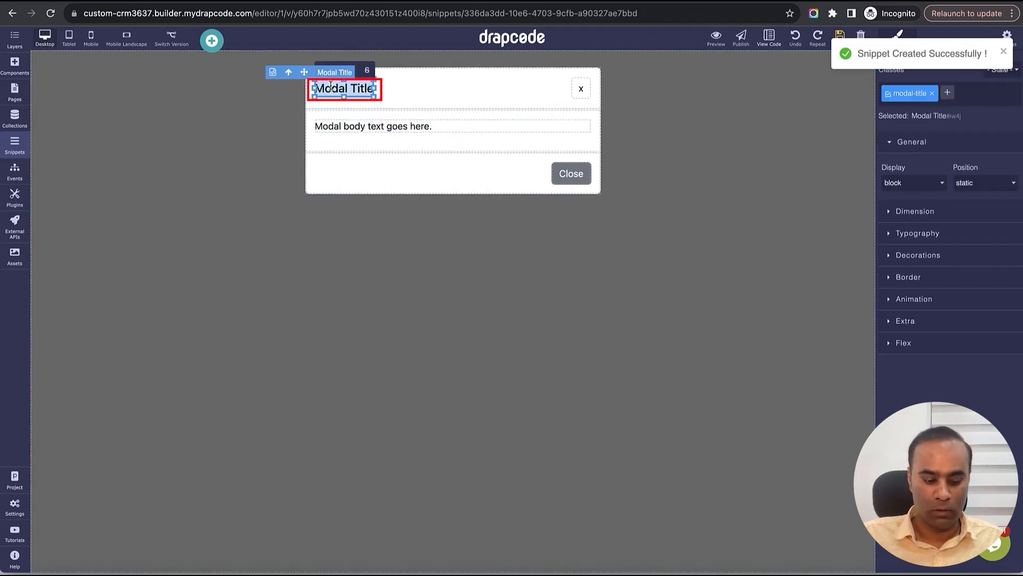
type("Acd Admin")
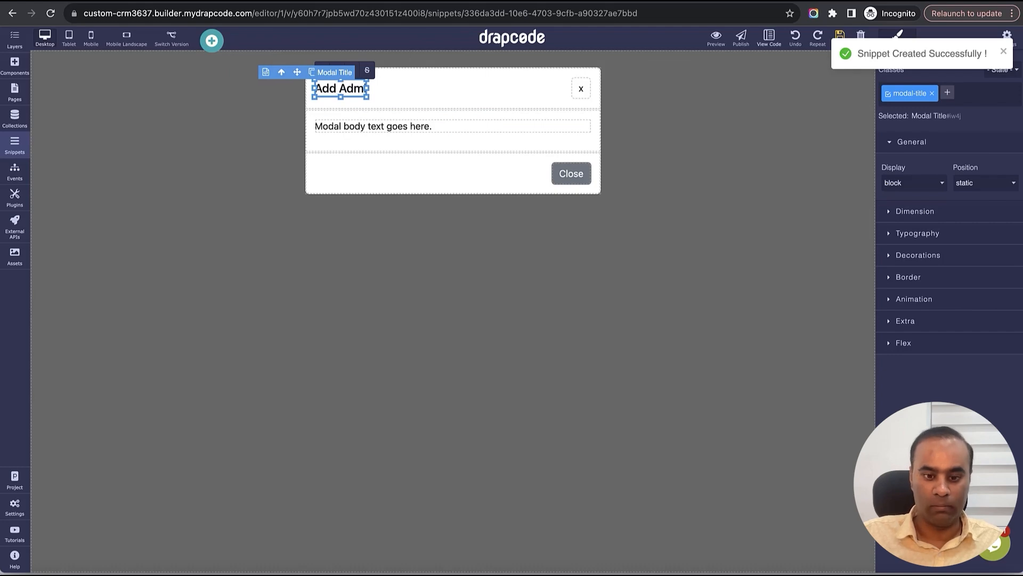
left_click(840, 36)
- Place a Collection Form in the modal, bound to User and the Create Organization Admin event, then save
left_click(15, 65)
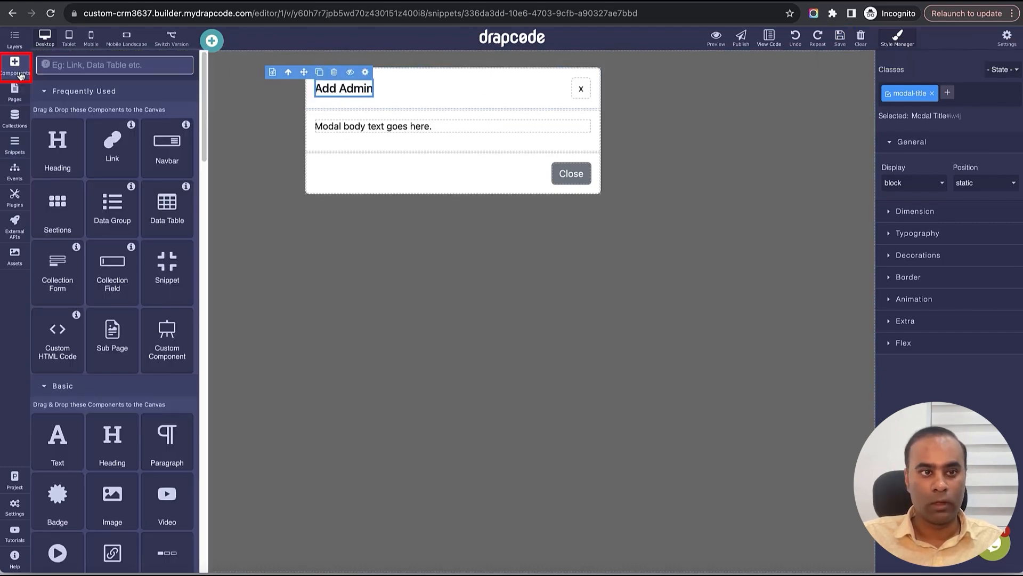
left_click(80, 65)
type("Col")
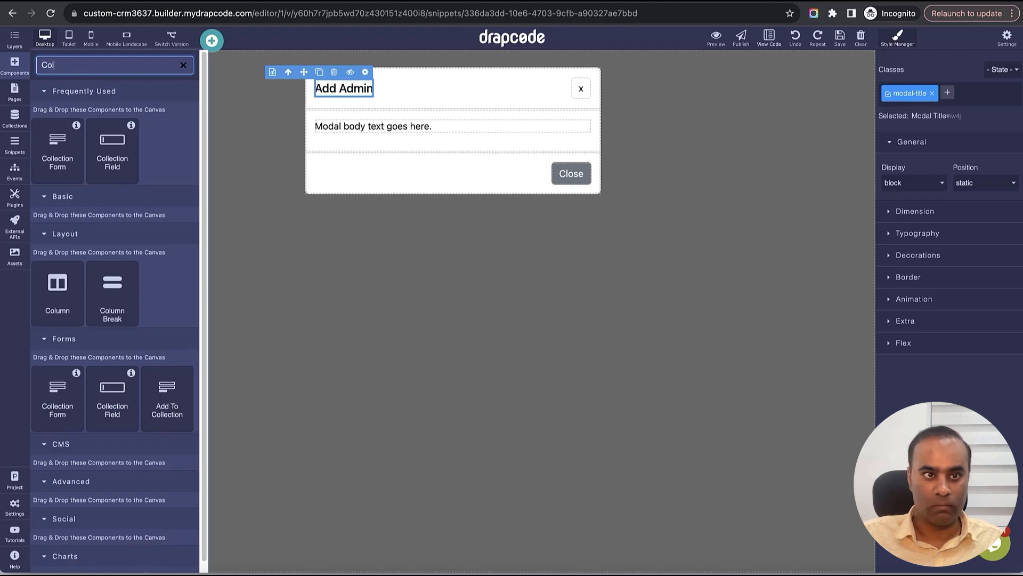
left_click_drag(59, 160, 443, 125)
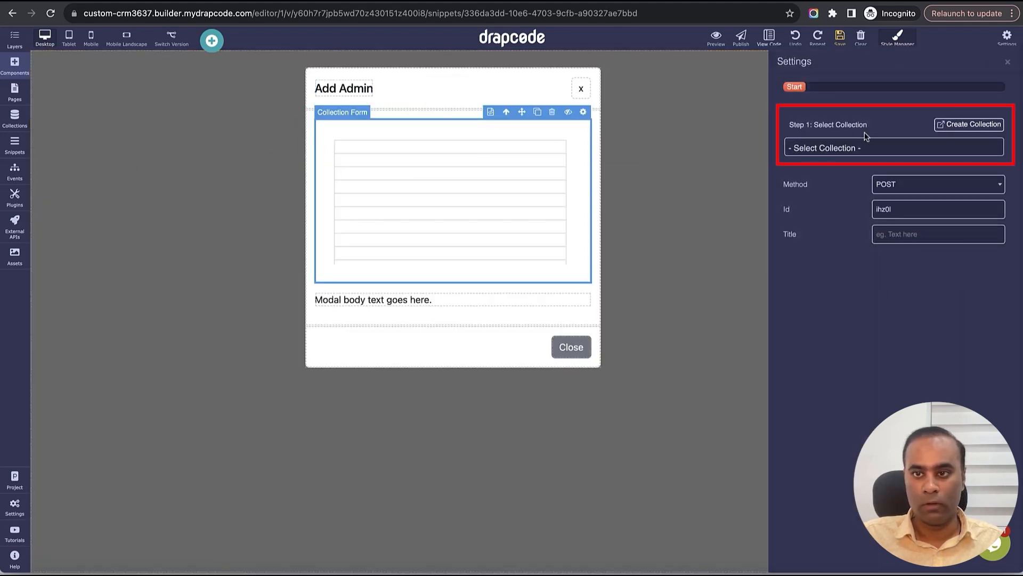
left_click(866, 145)
left_click(859, 216)
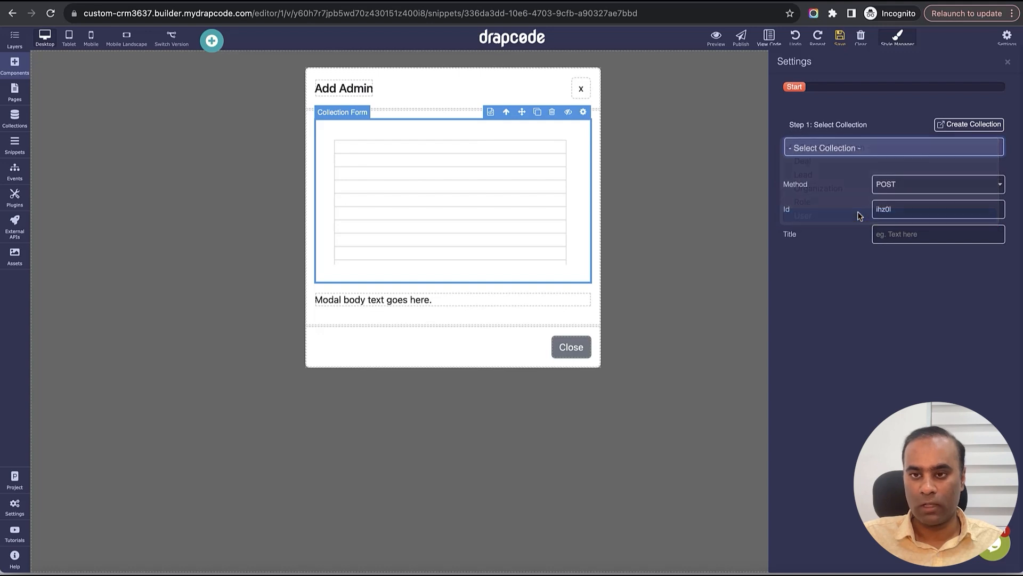
left_click(851, 247)
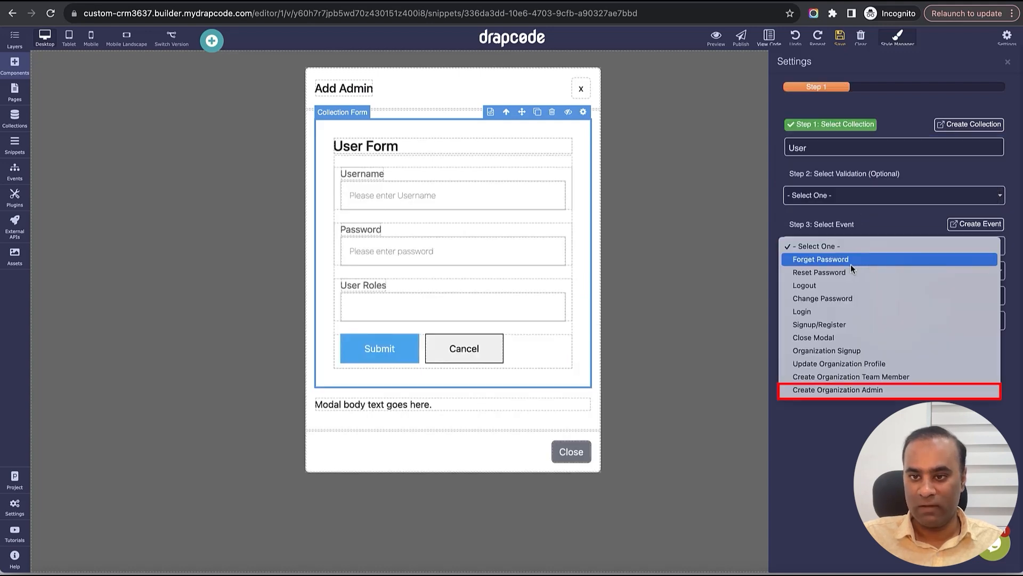
left_click(835, 392)
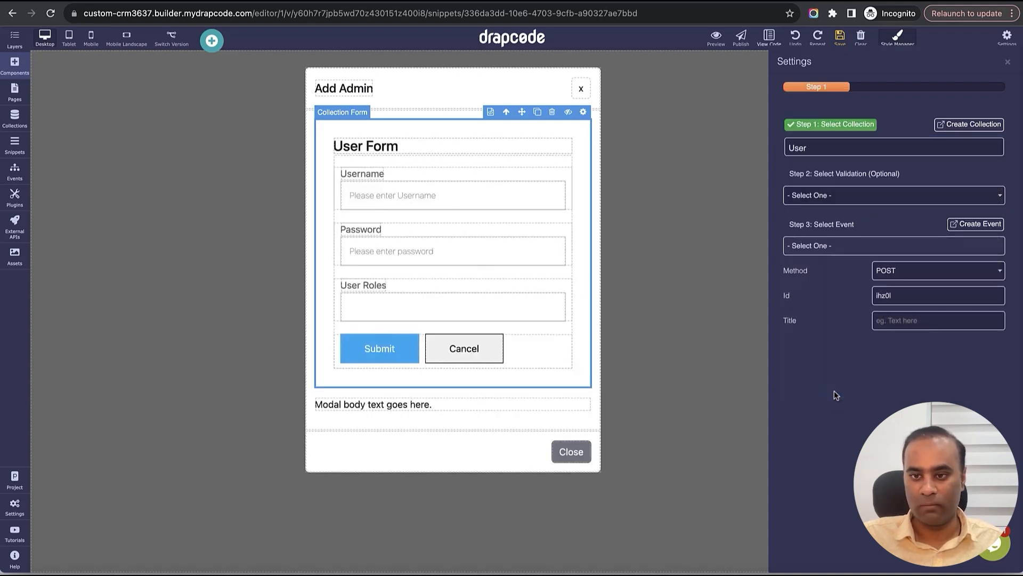
left_click(1008, 62)
left_click(840, 37)
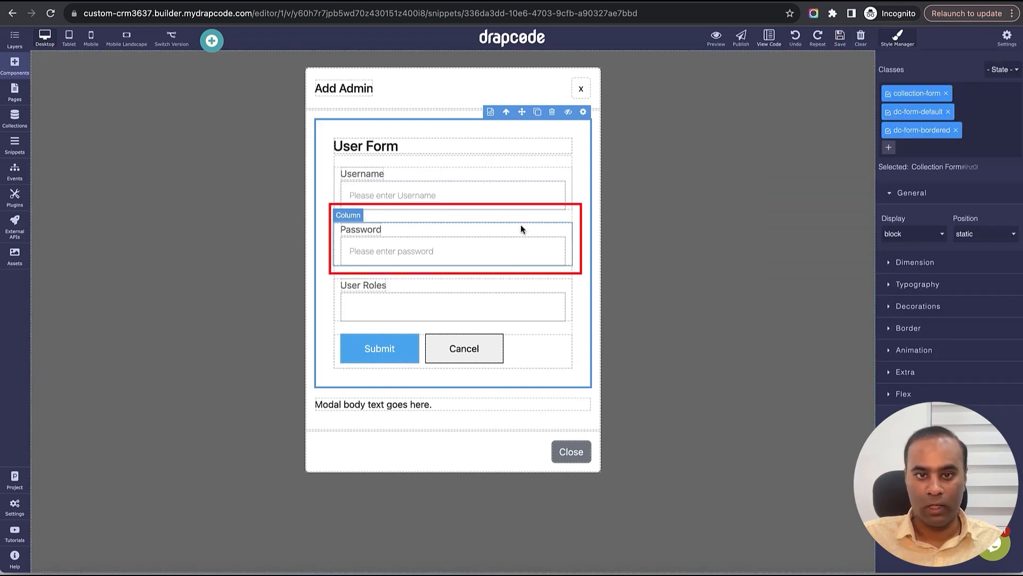
- Delete the Password and User Roles fields and relabel Username as 'Email Address'
left_click(521, 230)
left_click(534, 216)
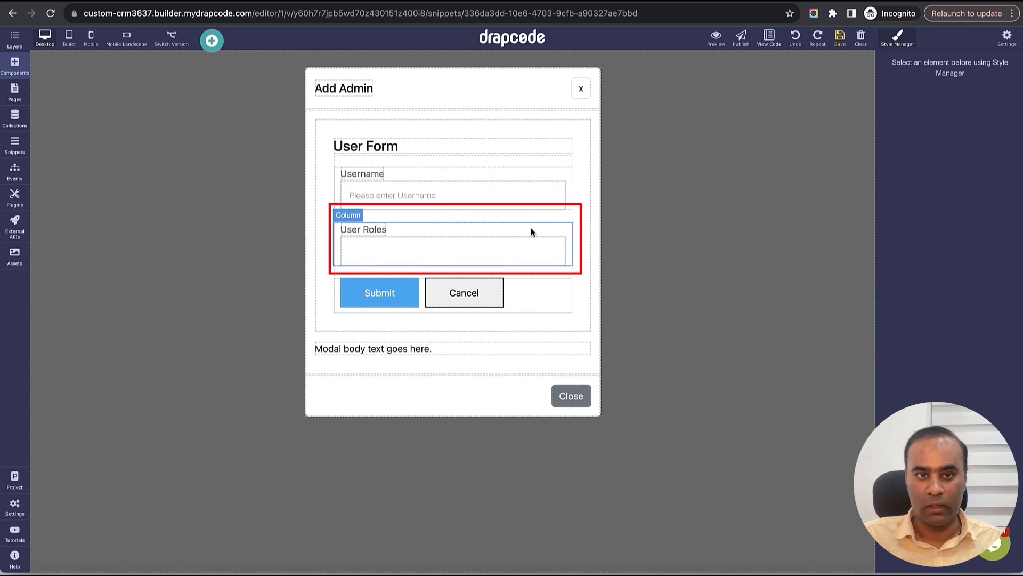
left_click(535, 230)
left_click(533, 215)
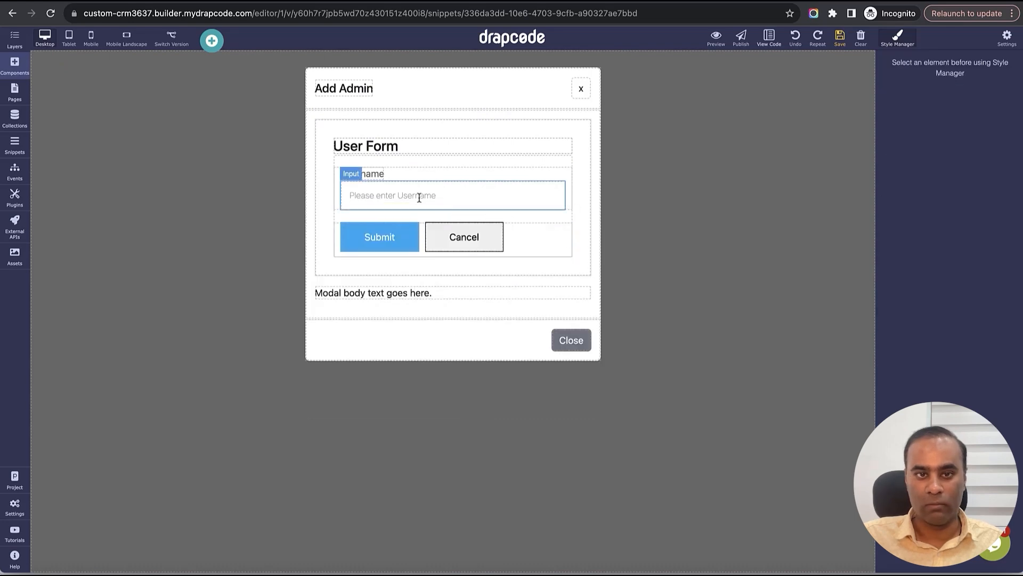
left_click(376, 179)
double_click(375, 178)
type("Em")
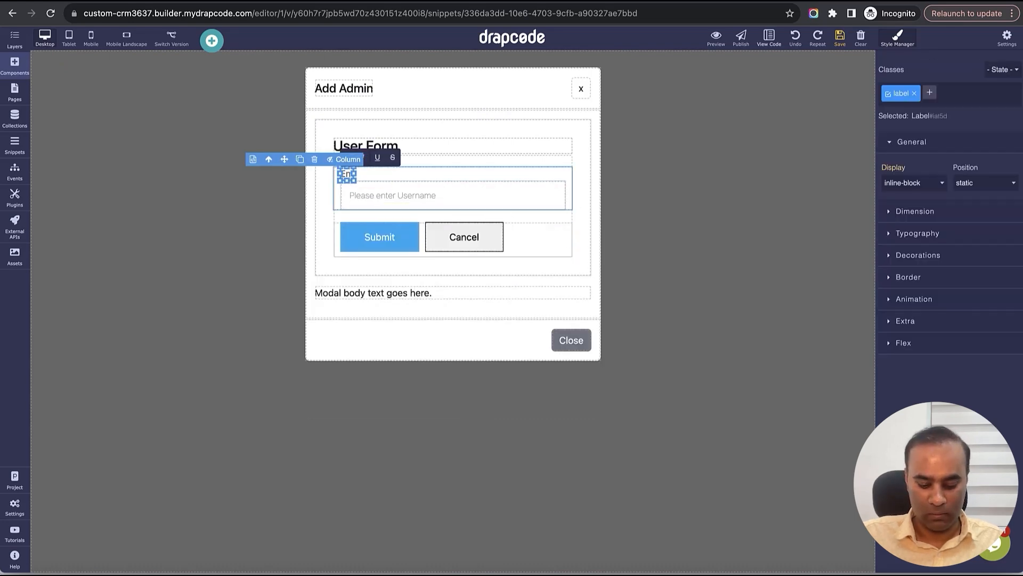
type("ail Address")
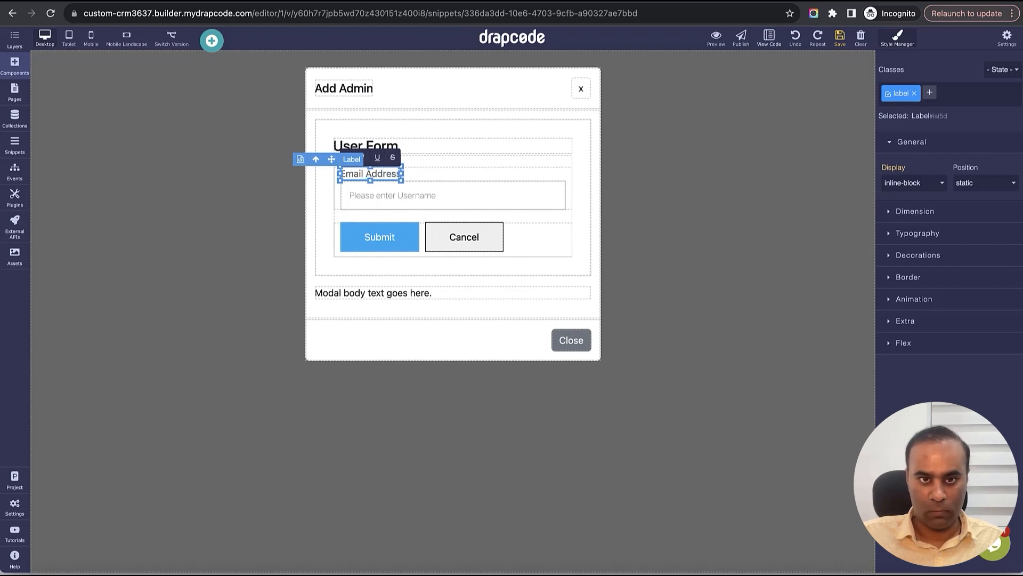
- Remove the User Form heading, placeholder paragraph and empty row, saving the modal
left_click(420, 152)
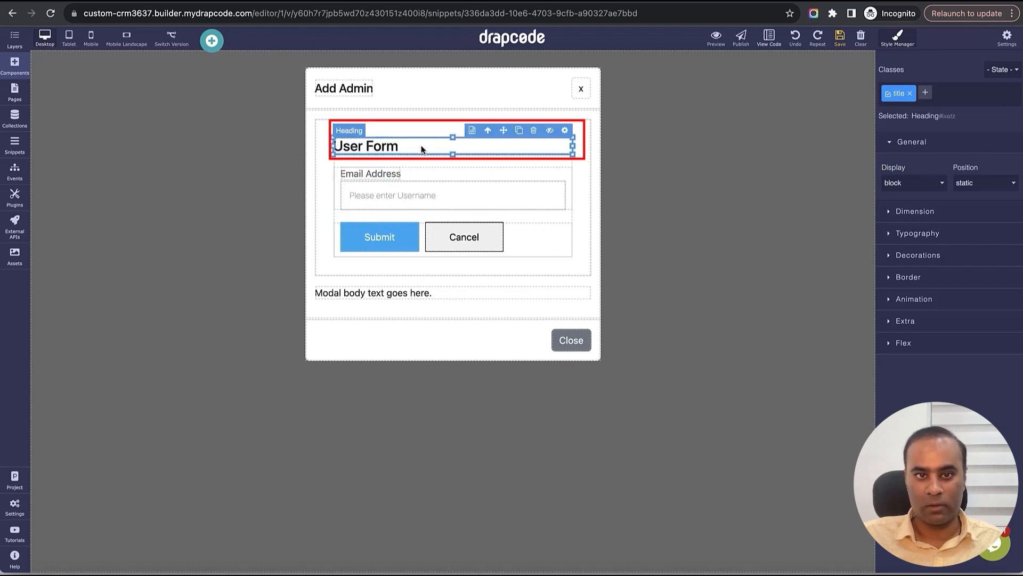
left_click(539, 133)
left_click(462, 291)
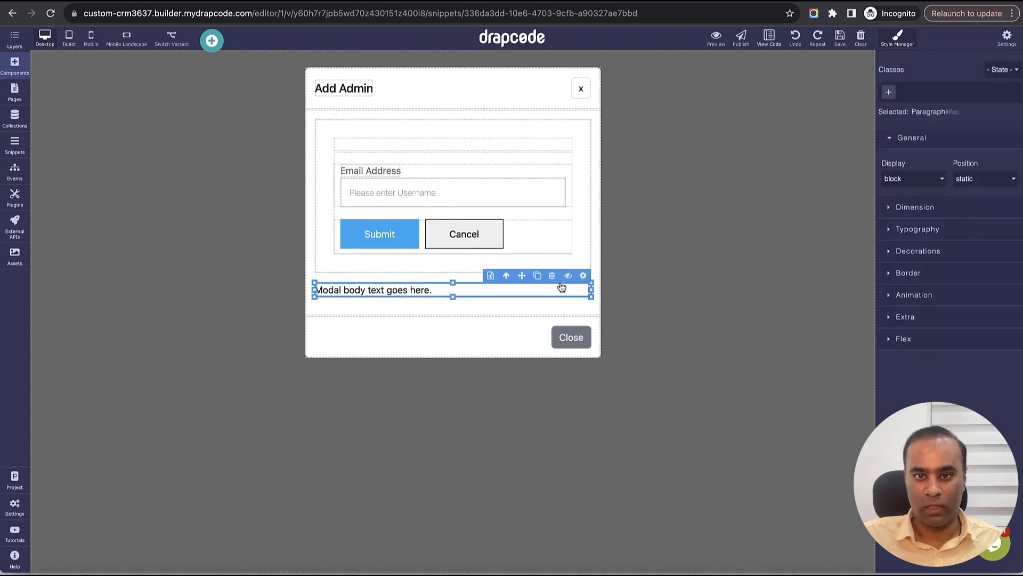
left_click(556, 280)
left_click(840, 37)
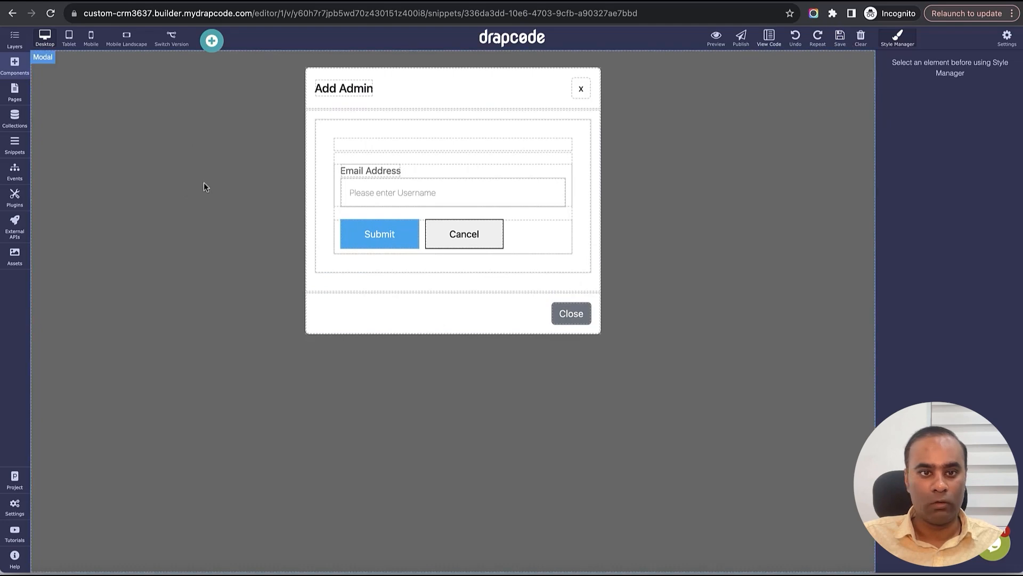
left_click(510, 143)
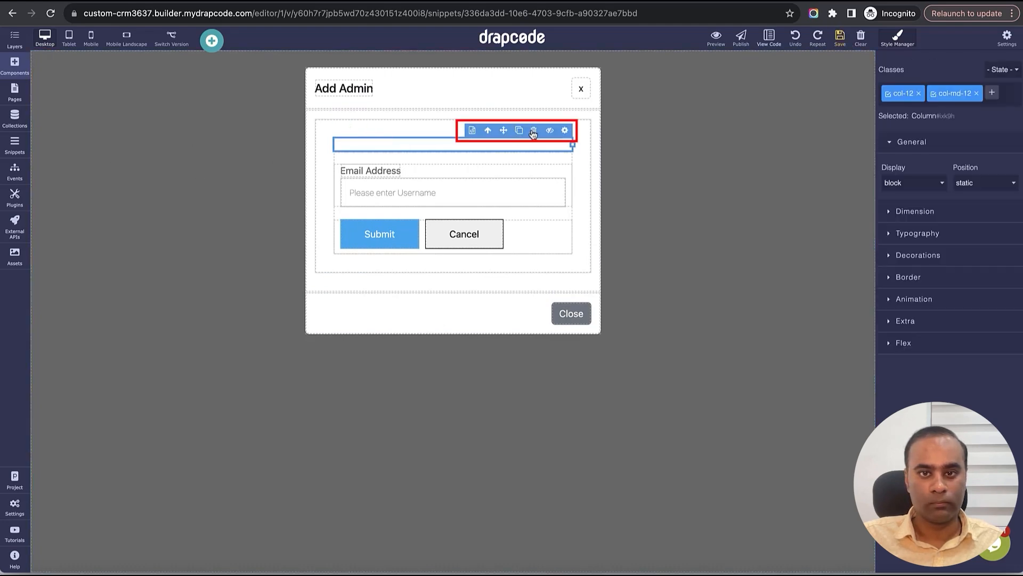
left_click(534, 131)
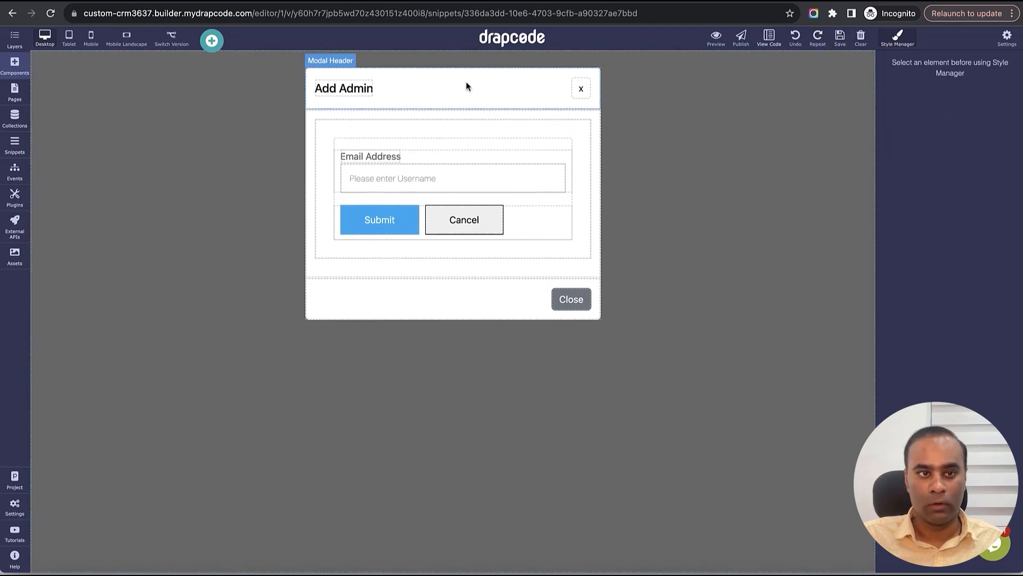
- In the Add Team Member modal, delete the Password, User Roles, heading and empty row
left_click(14, 144)
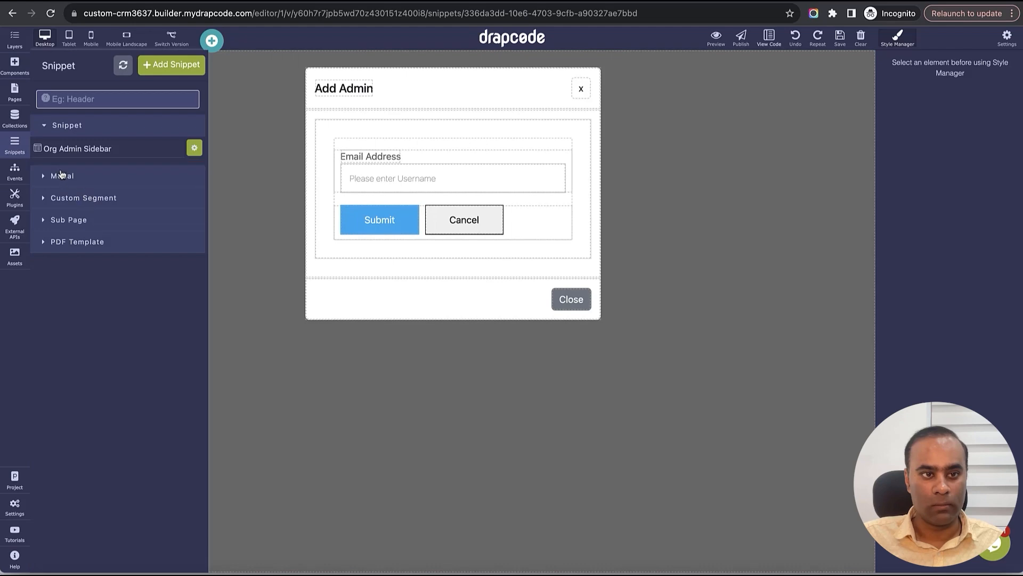
left_click(61, 175)
left_click(77, 175)
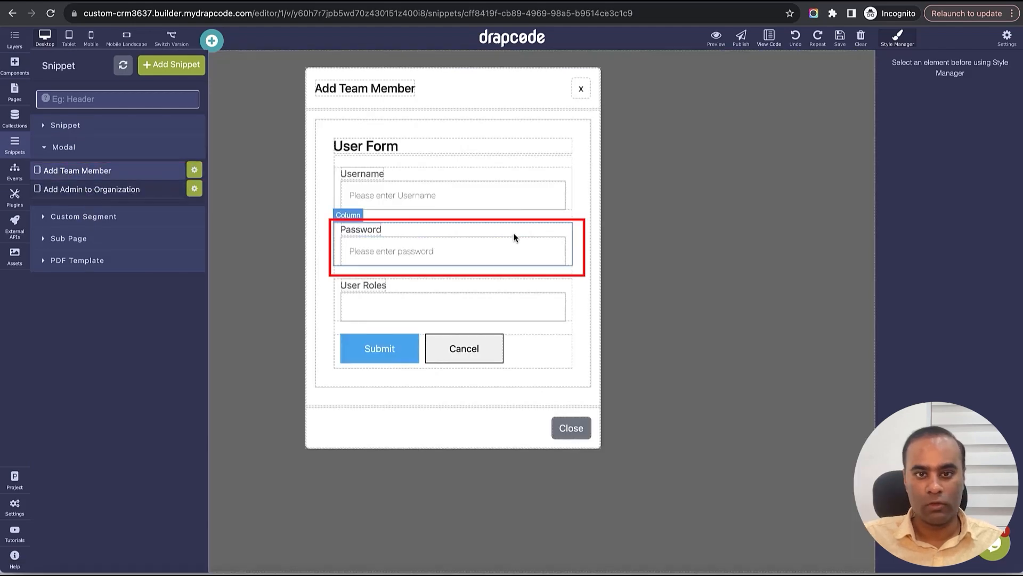
left_click(515, 237)
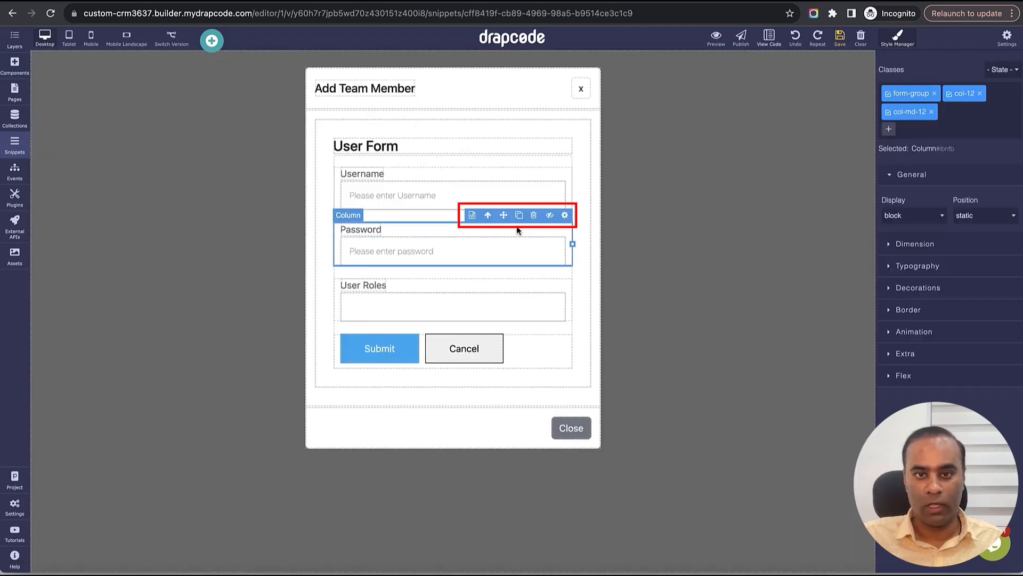
left_click(533, 215)
left_click(533, 229)
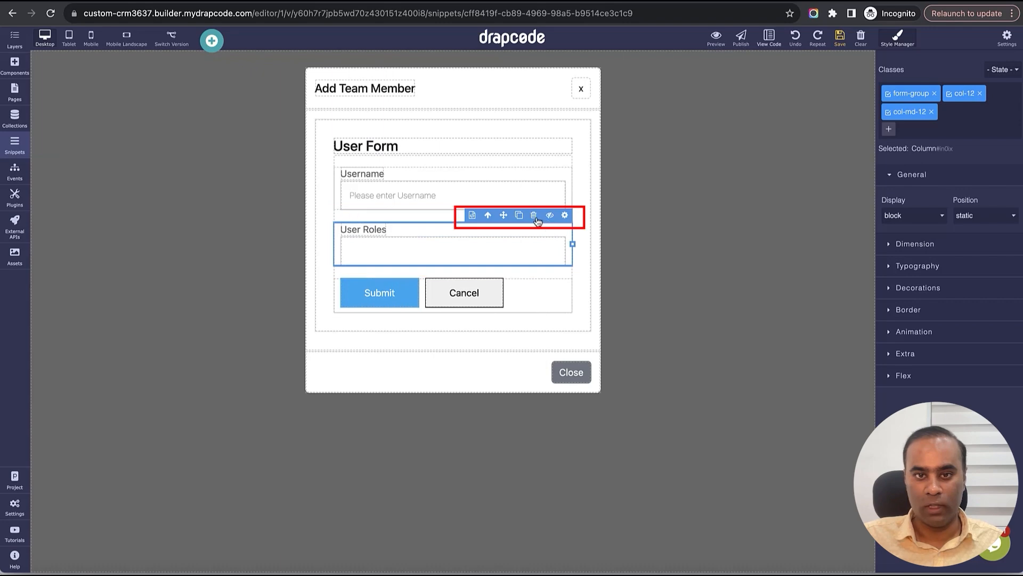
left_click(533, 215)
left_click(552, 142)
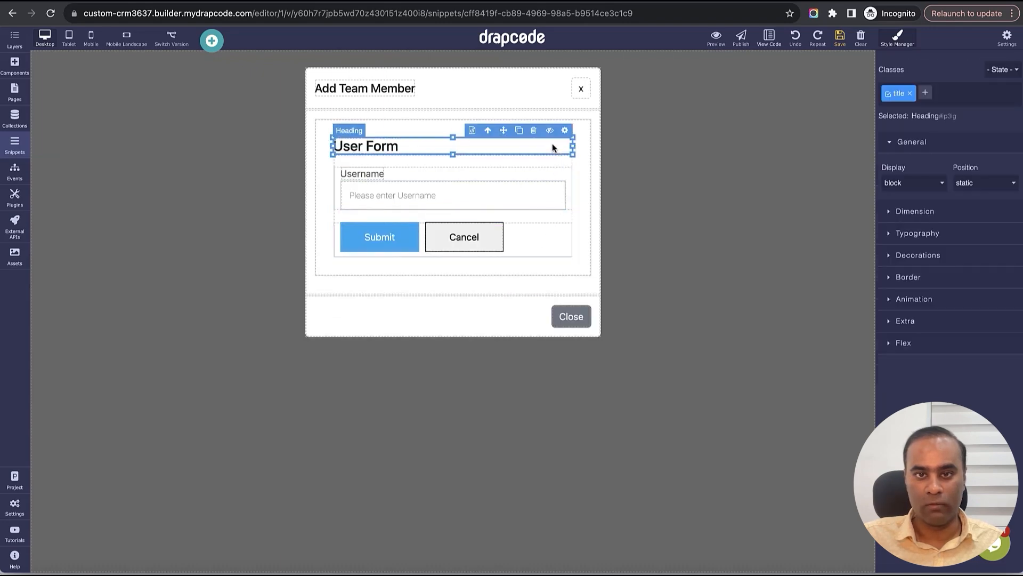
left_click(535, 133)
left_click(574, 144)
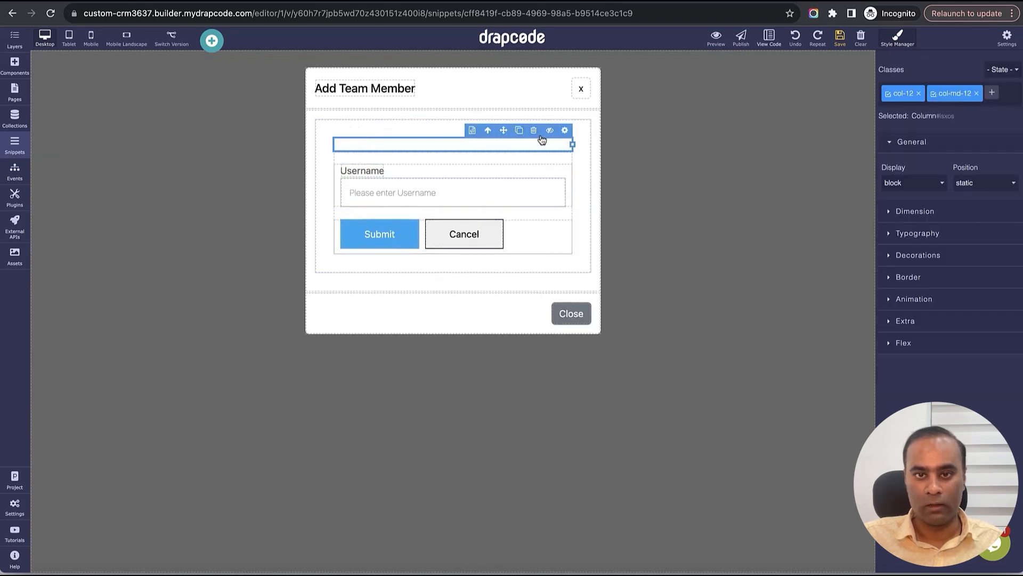
left_click(536, 133)
- Set the form's event to Create Organization Team Member and save
left_click(572, 139)
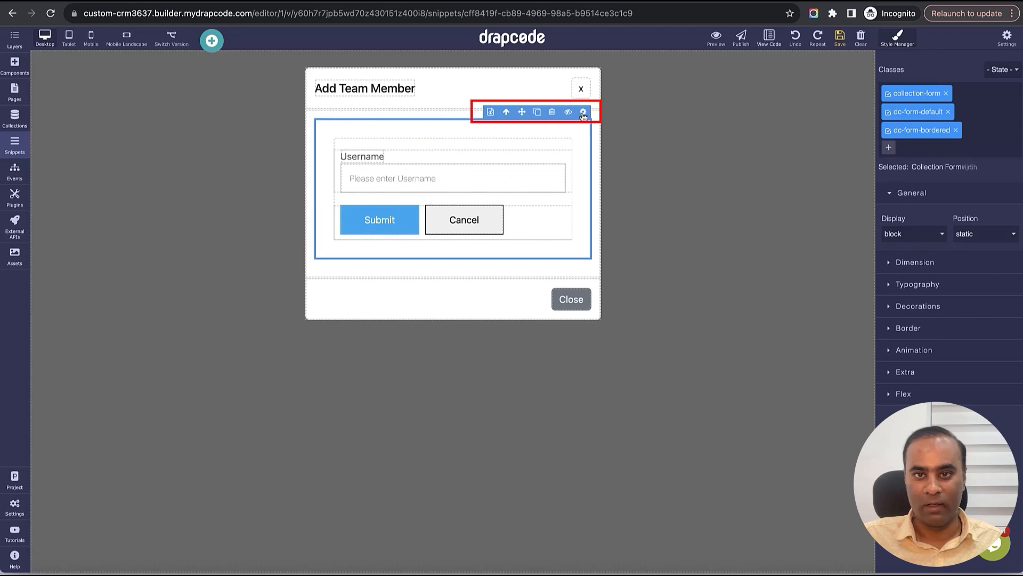
left_click(583, 111)
left_click(864, 251)
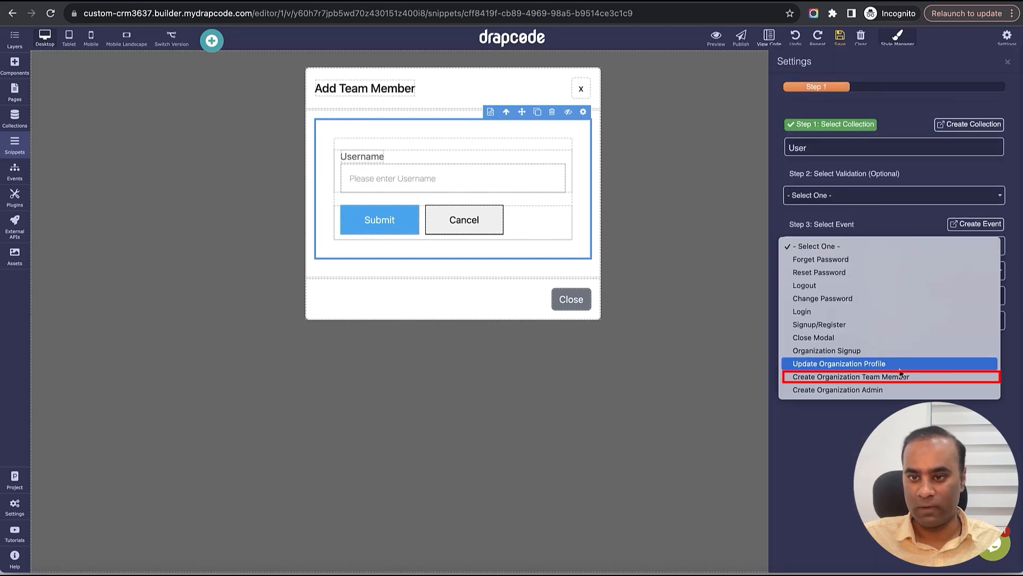
left_click(890, 382)
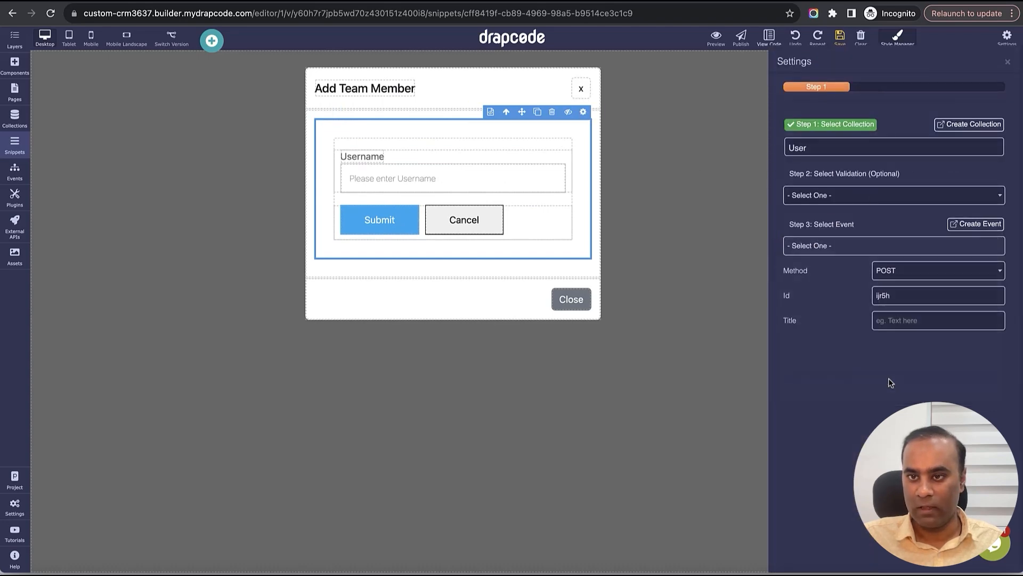
left_click(1007, 61)
left_click(840, 38)
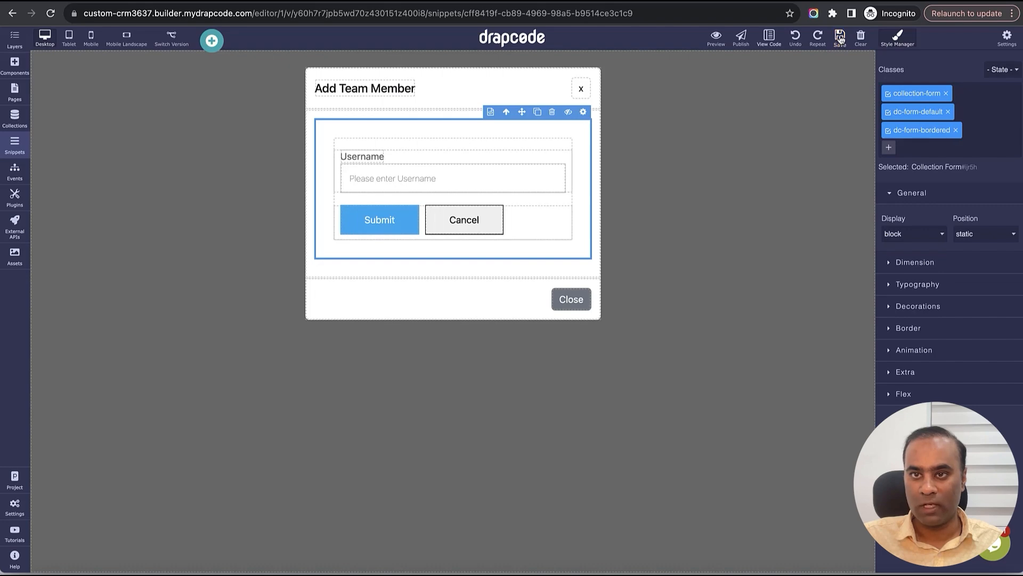
- Make the modal's x button close the modal and save
left_click(581, 89)
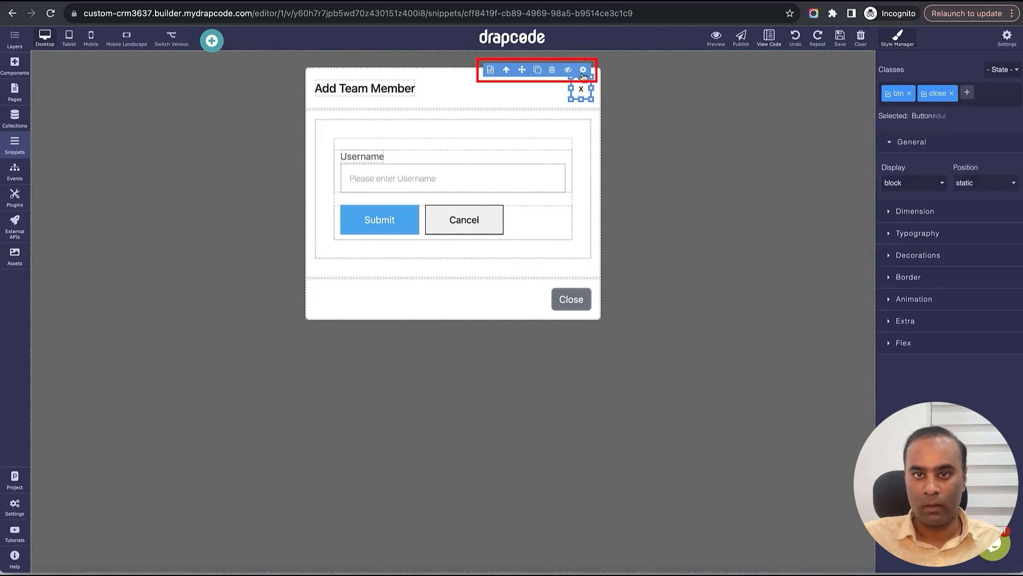
left_click(583, 70)
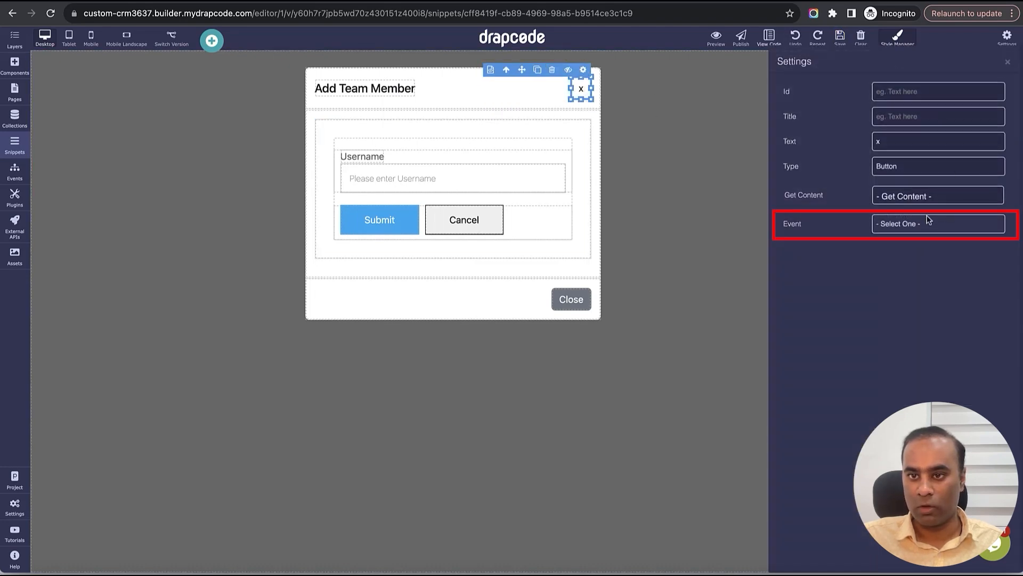
left_click(928, 221)
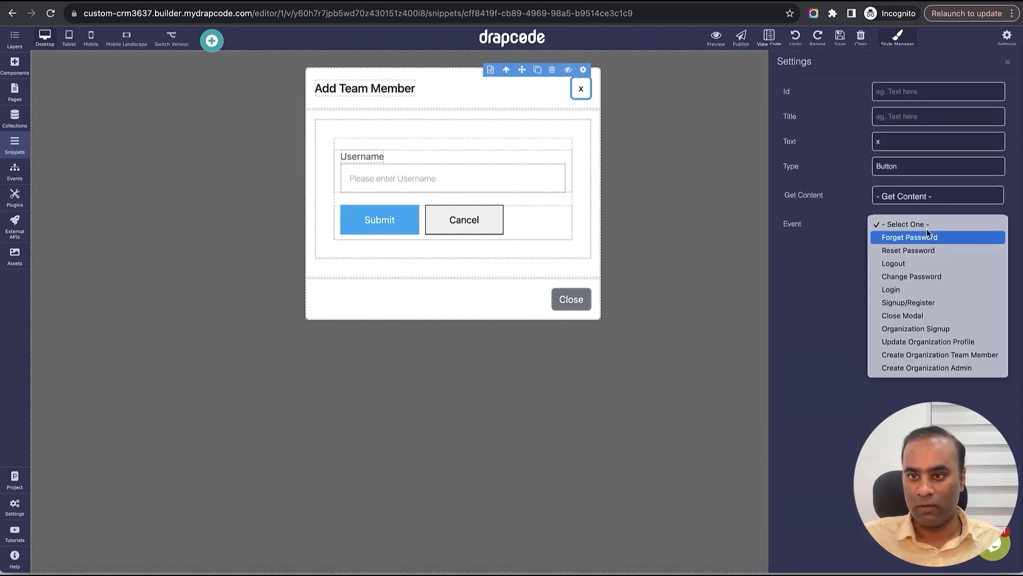
left_click(930, 316)
left_click(1008, 63)
left_click(840, 36)
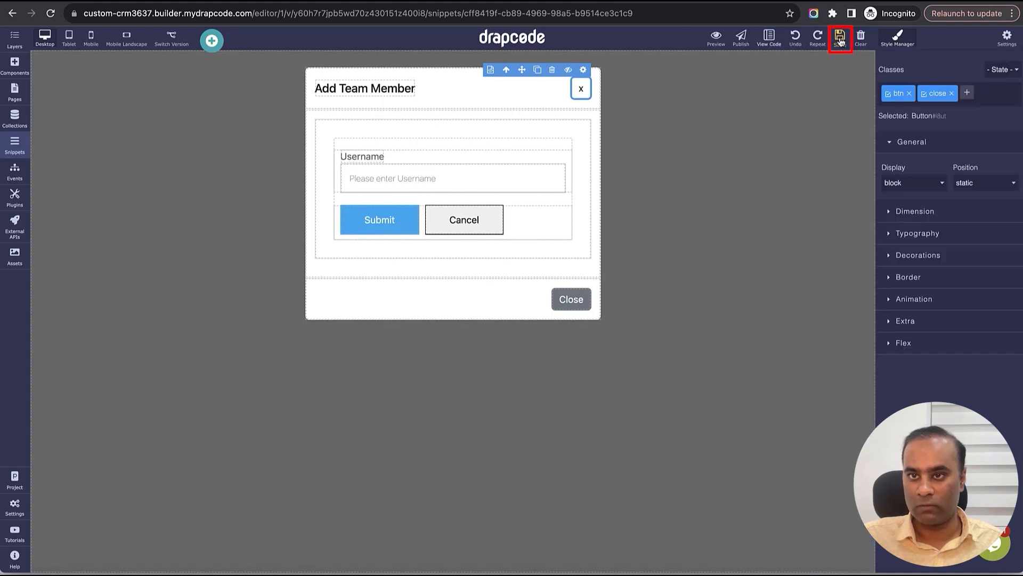
- Delete the footer's Close and Cancel buttons and save
left_click(553, 283)
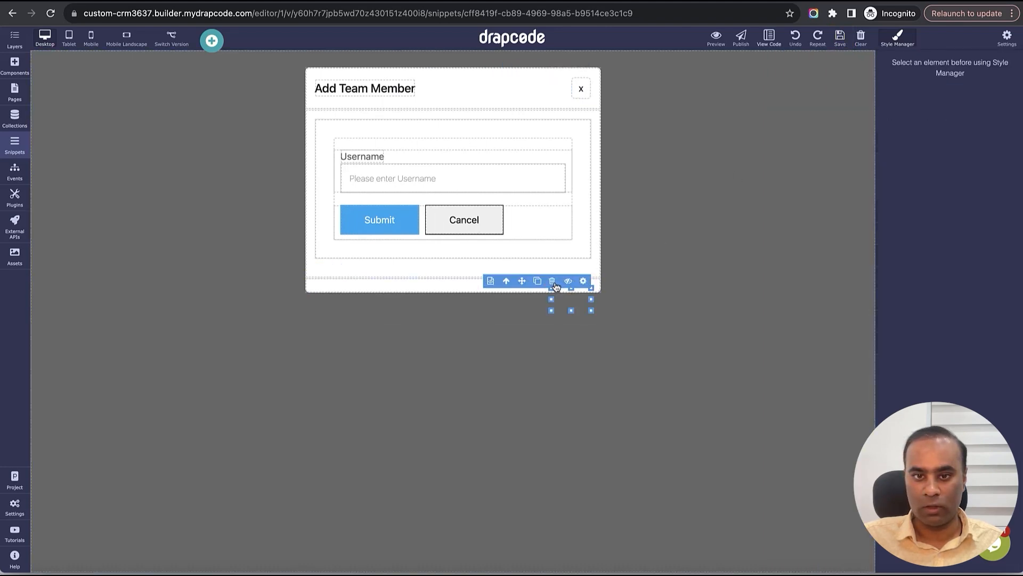
left_click(472, 227)
left_click(464, 197)
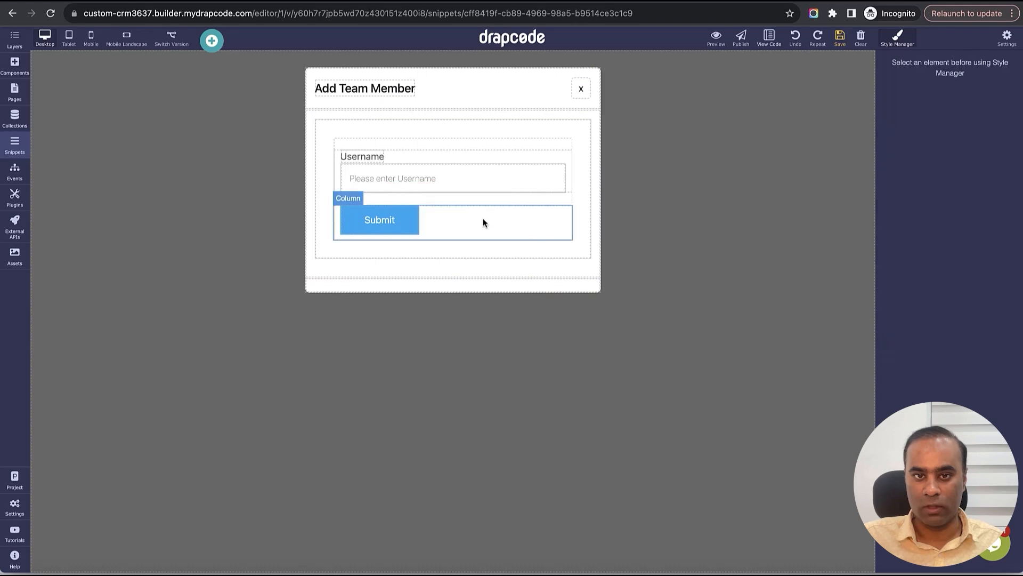
left_click(839, 49)
- Relabel the Submit button as 'Add Team Member'
left_click(379, 220)
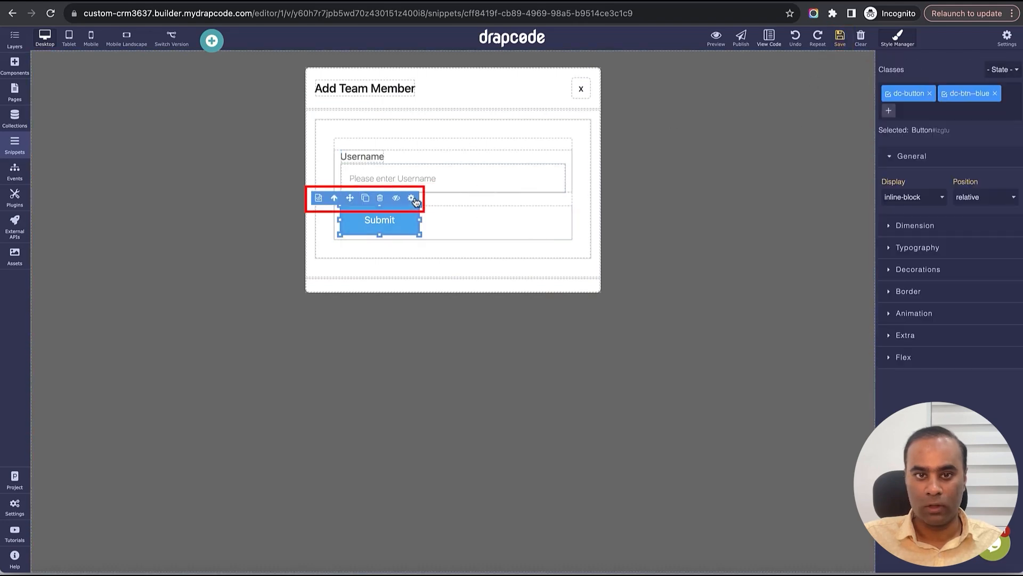
left_click(411, 198)
double_click(905, 146)
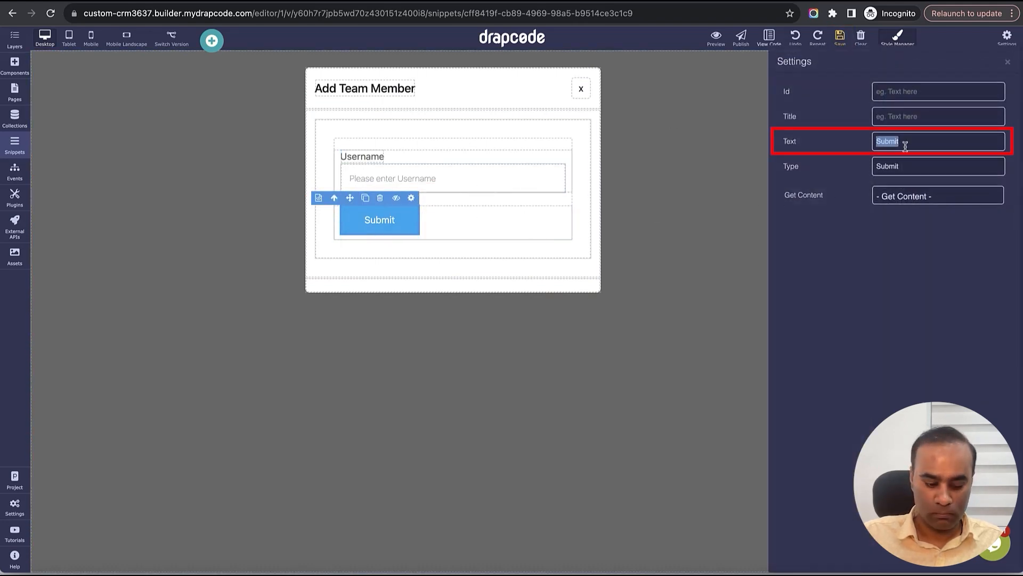
type("Cr")
key("BackSpace")
type("Add ")
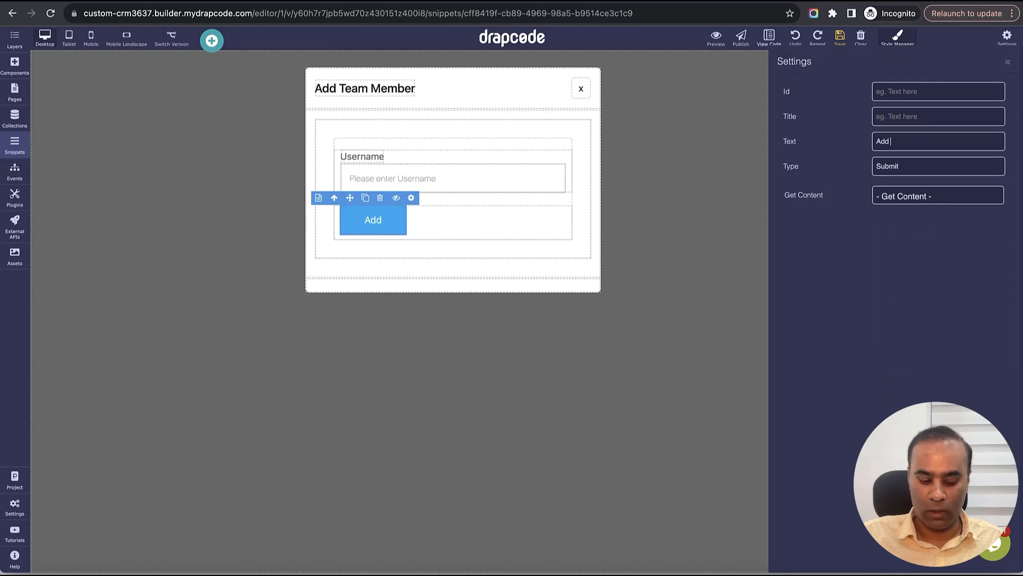
type("Team Member")
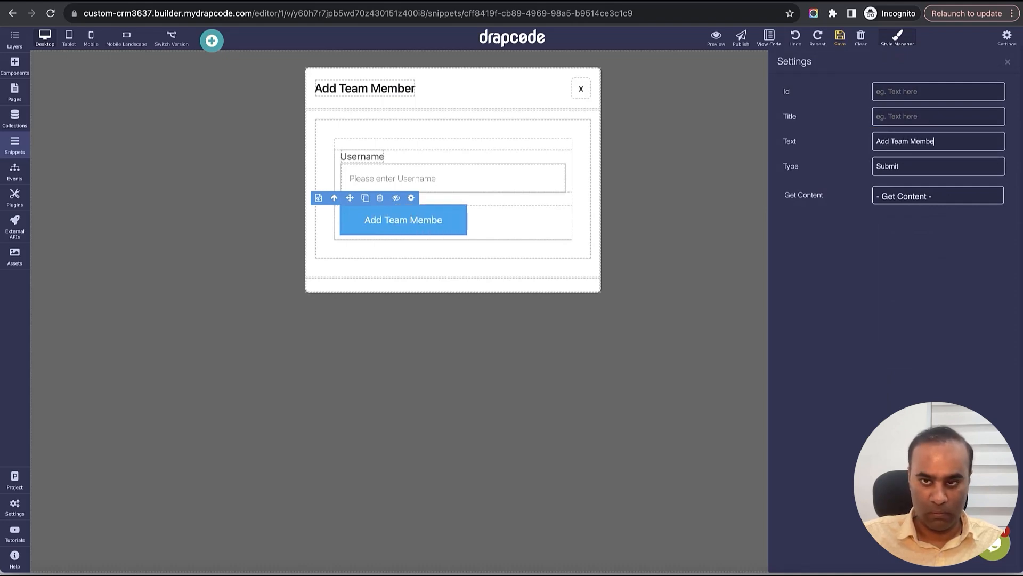
left_click(1007, 62)
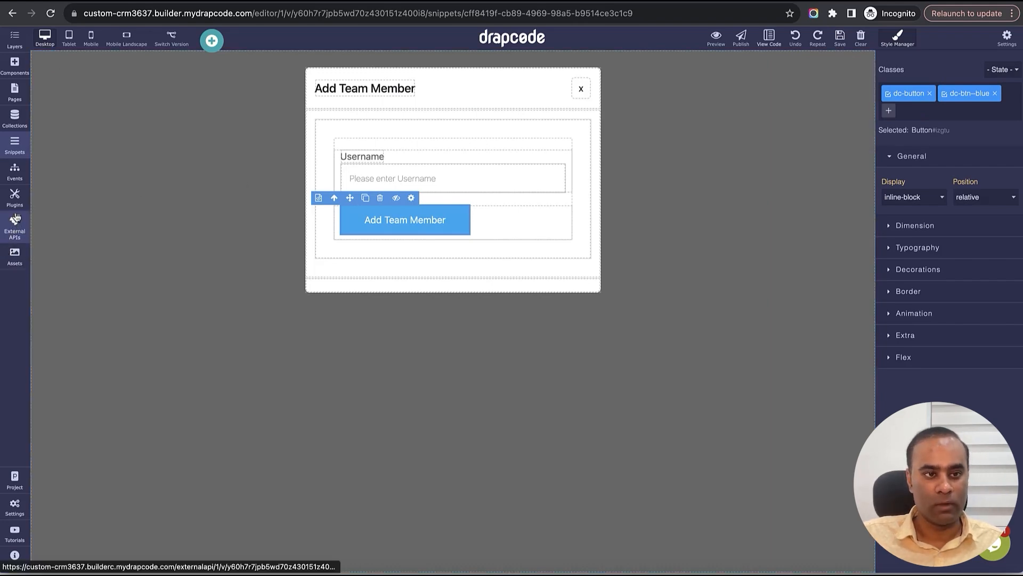
- Add a new event named 'Open Add Team Member Popup'
left_click(15, 171)
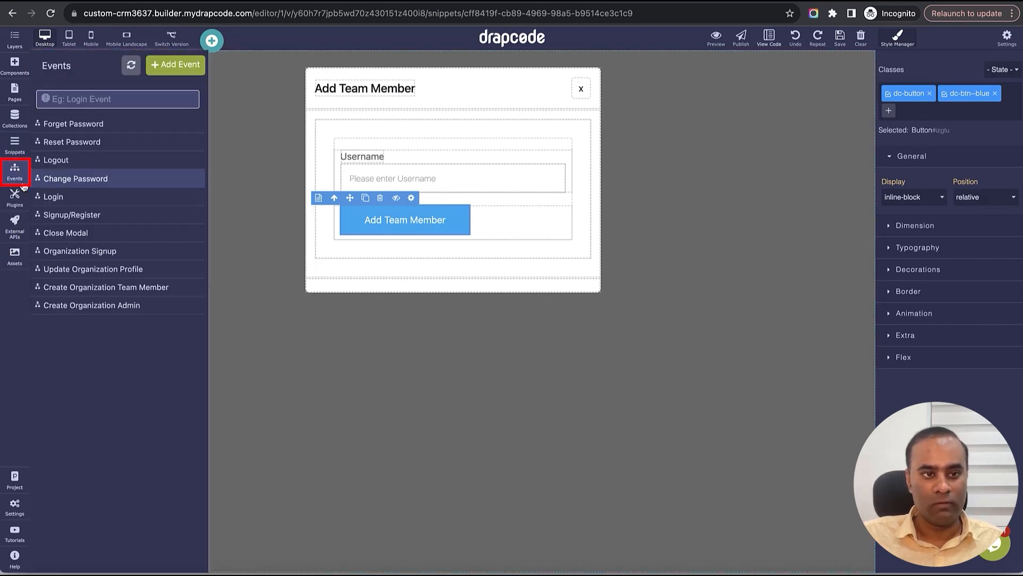
left_click(171, 65)
type("Ope")
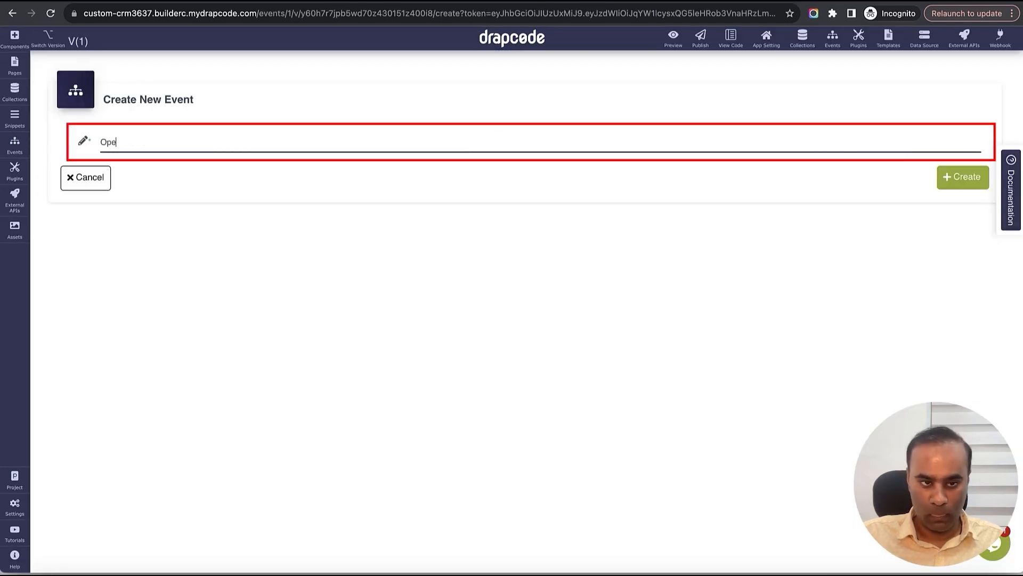
type("n Add Te")
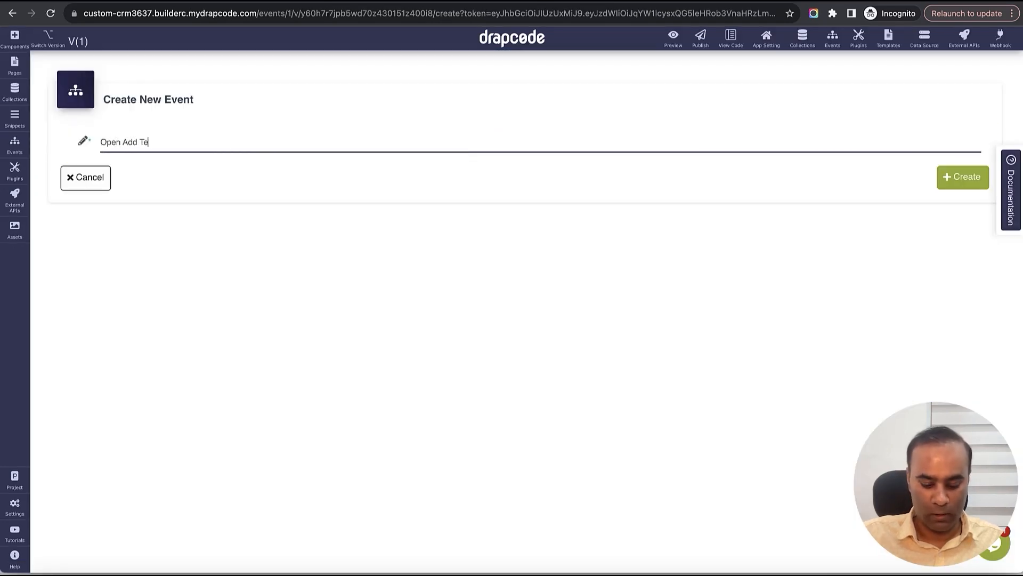
type("am Member Popup")
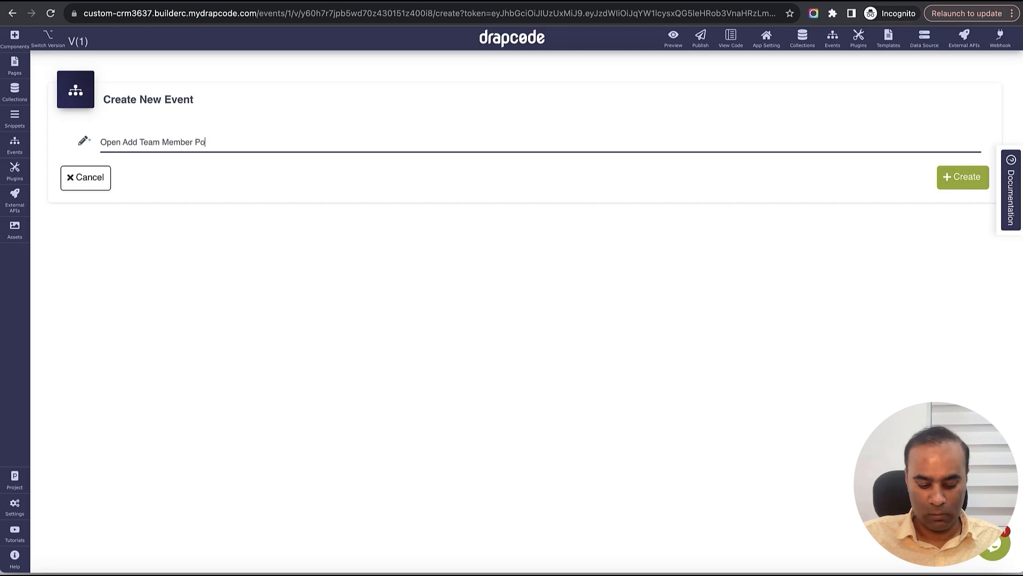
left_click(957, 177)
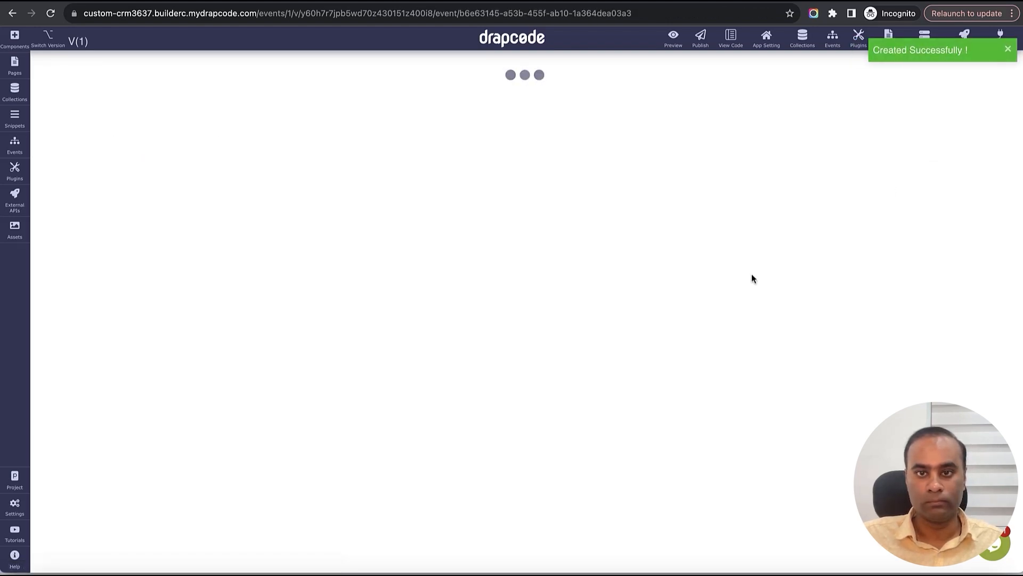
- Give it an Open Modal action showing the Add Team Member modal, and save
left_click(485, 209)
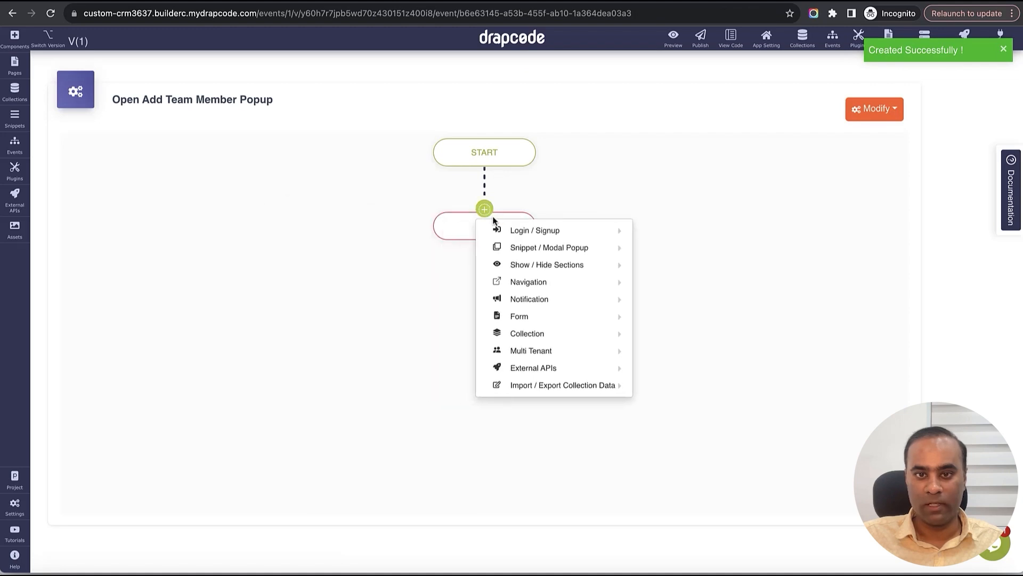
mouse_move(520, 247)
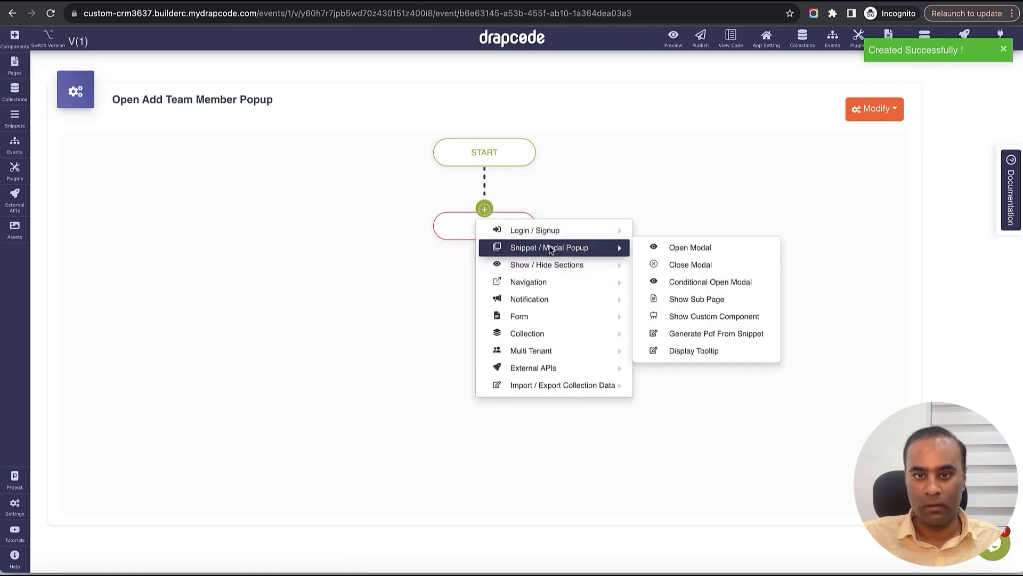
left_click(708, 249)
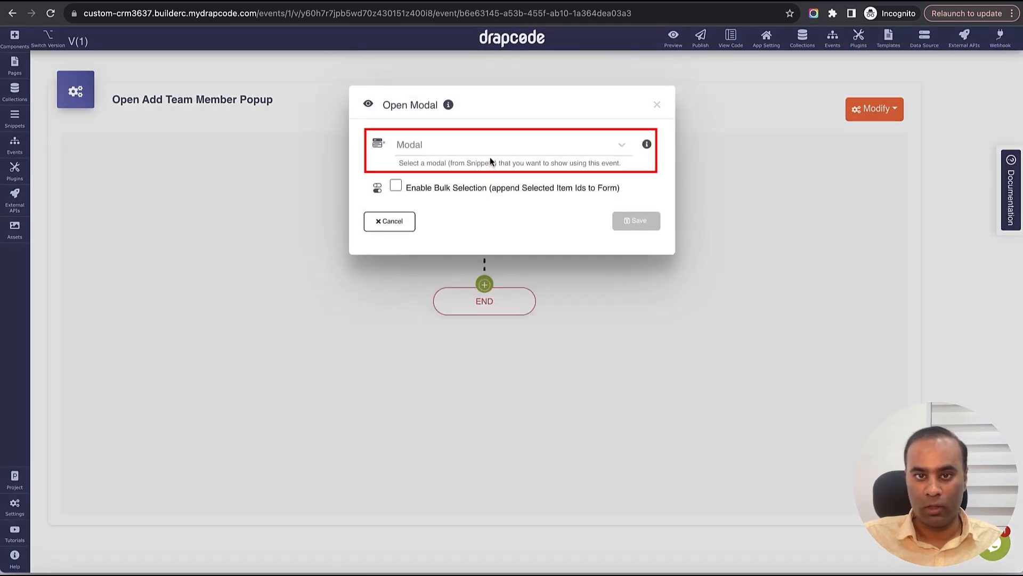
left_click(483, 153)
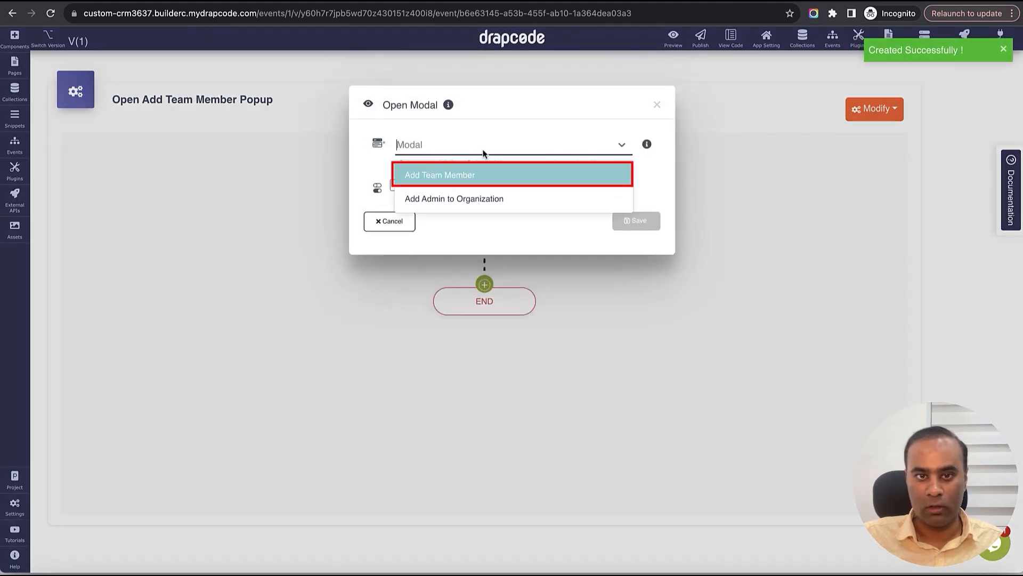
left_click(456, 179)
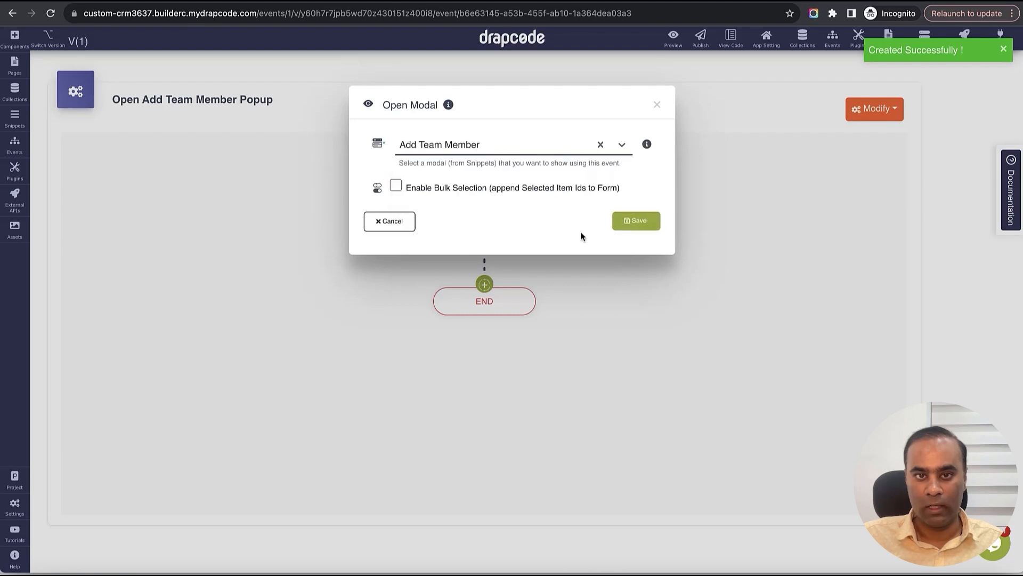
left_click(633, 222)
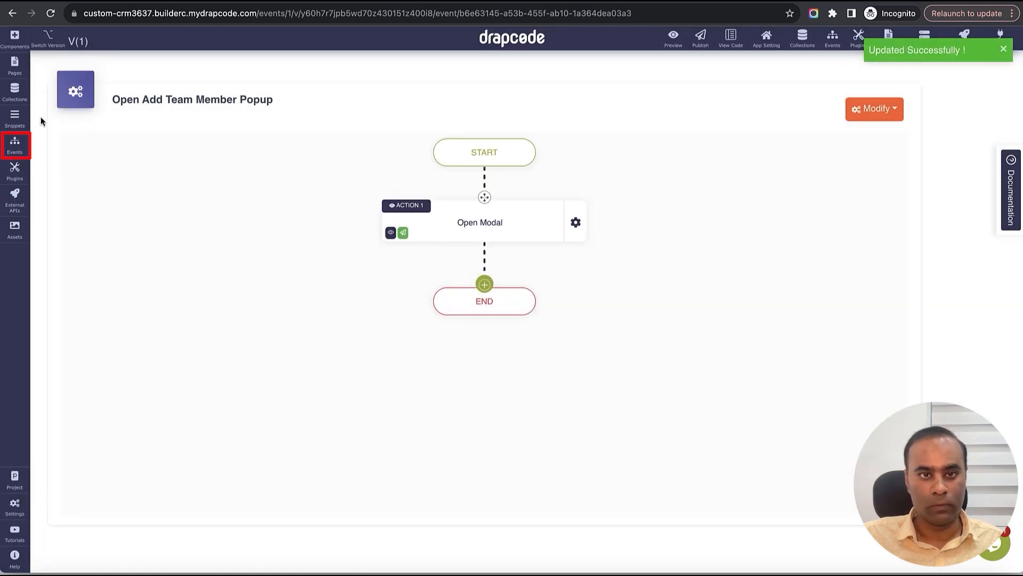
- Add a new event named 'Open Add Organization Admin Popup'
left_click(15, 142)
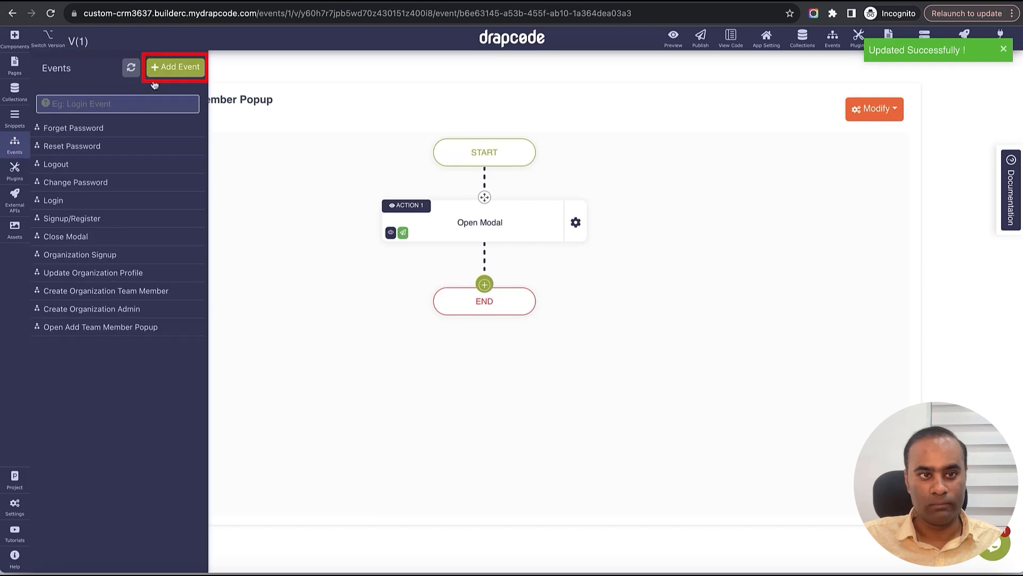
left_click(170, 69)
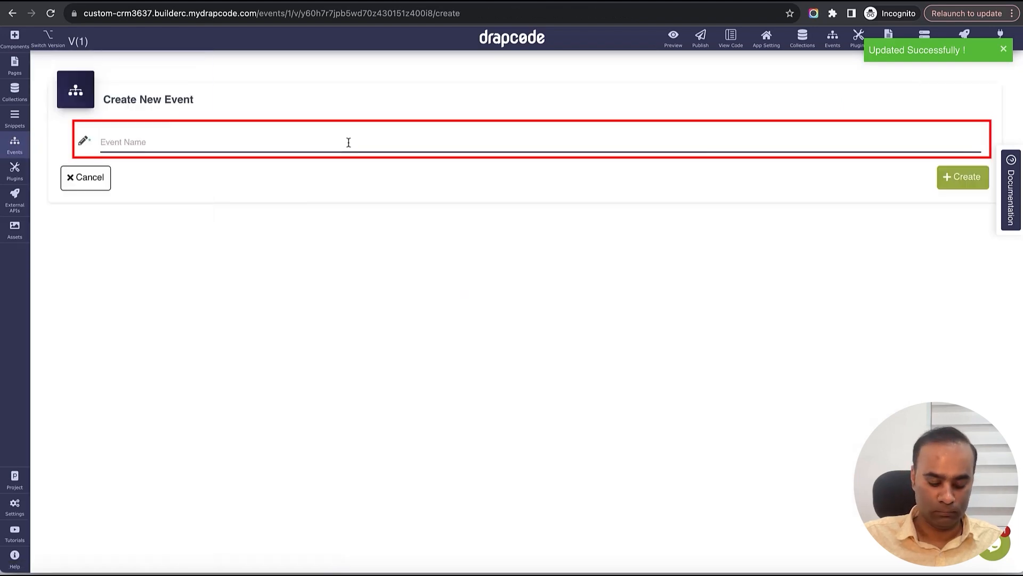
type("Open Add Organixation")
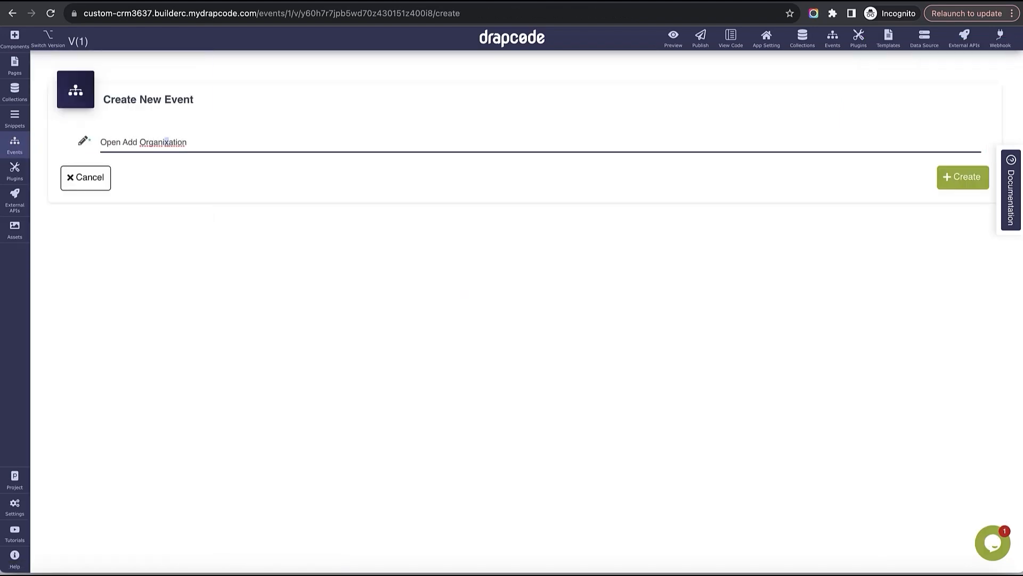
type("z")
key("Right")
key("Right")
key("Right")
key("Right")
key("Right")
type("Admin Popup")
left_click(964, 177)
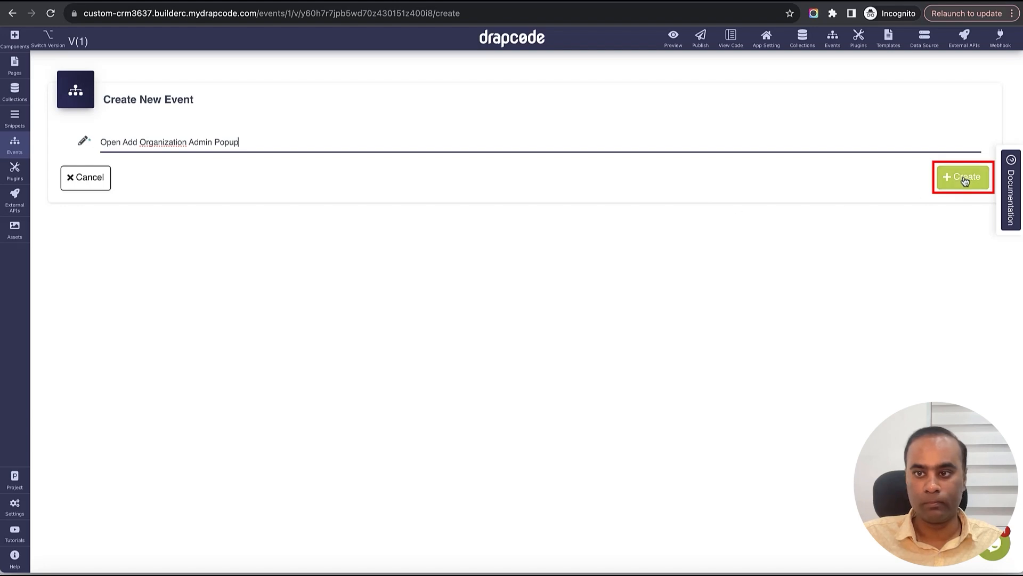
- Give it an Open Modal action showing the Add Admin to Organization modal, and save
left_click(484, 209)
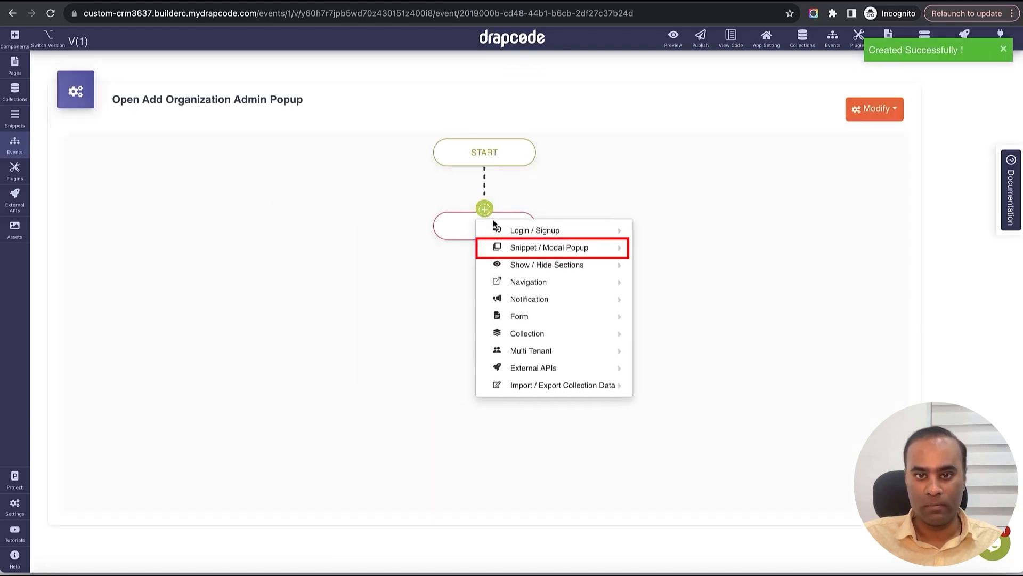
mouse_move(549, 248)
left_click(699, 248)
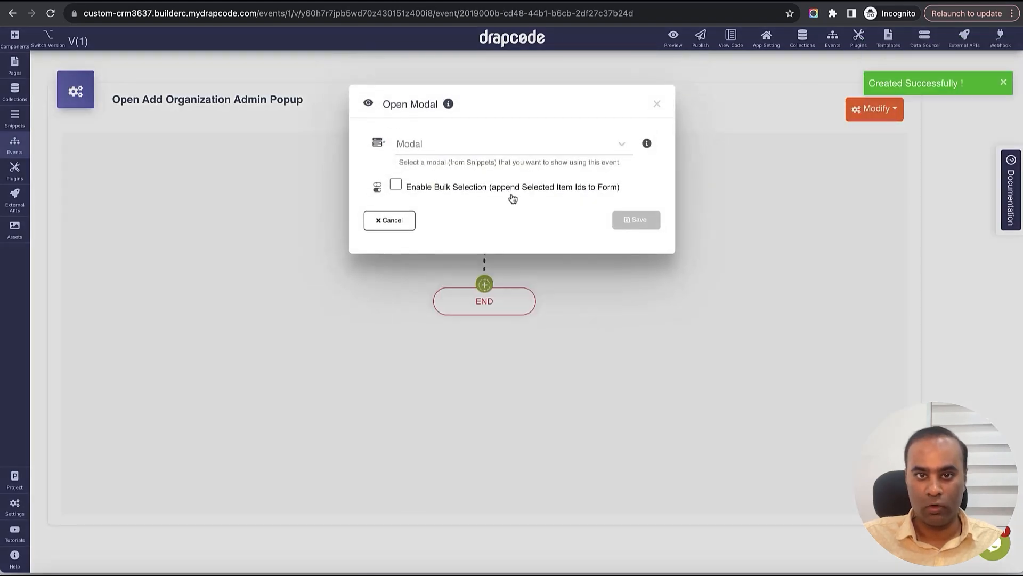
left_click(491, 149)
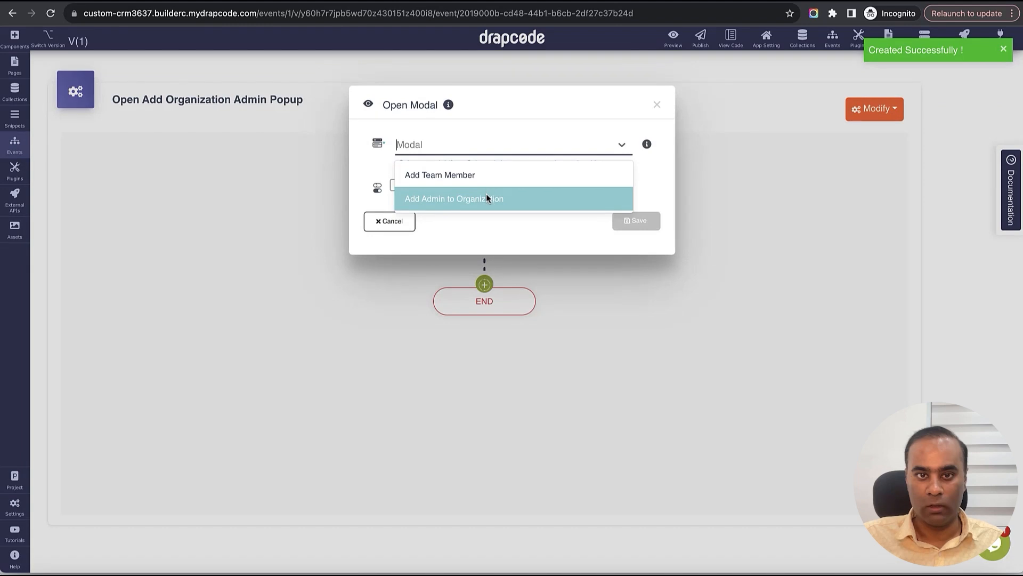
left_click(486, 198)
left_click(635, 222)
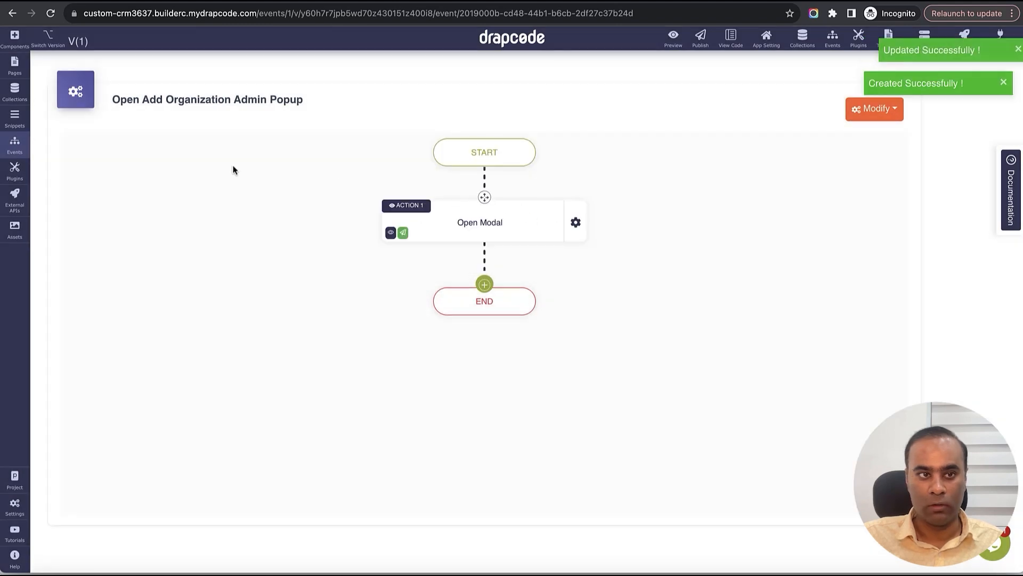
left_click(14, 65)
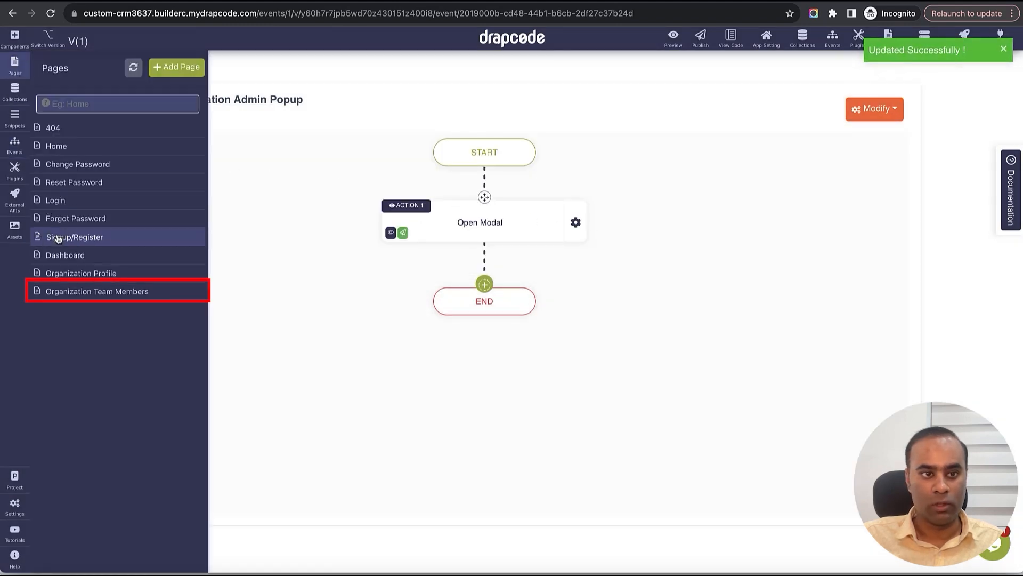
- On the Organization Team Members page, make Add Admin open the Add Organization Admin popup
left_click(81, 291)
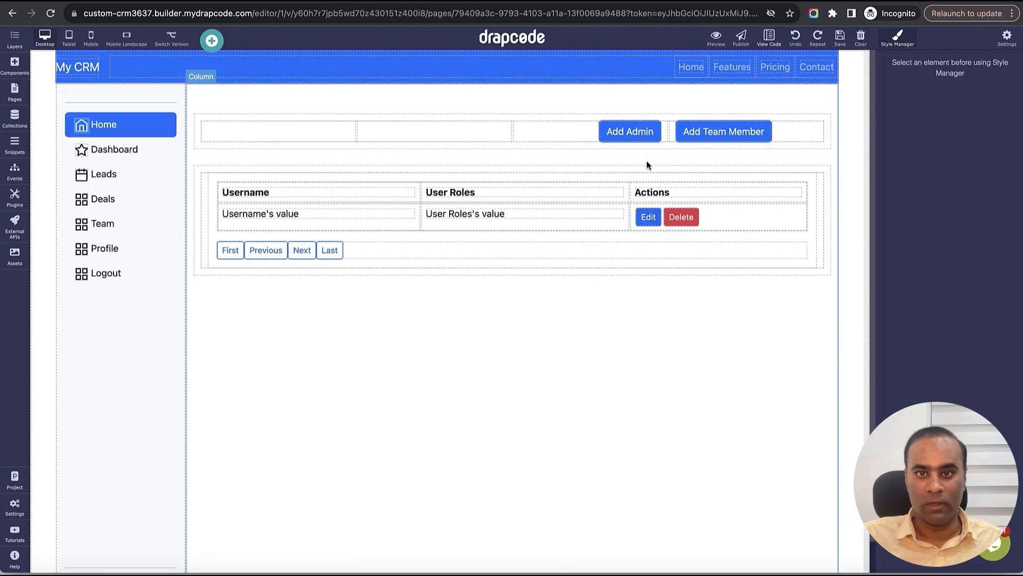
left_click(630, 132)
left_click(653, 113)
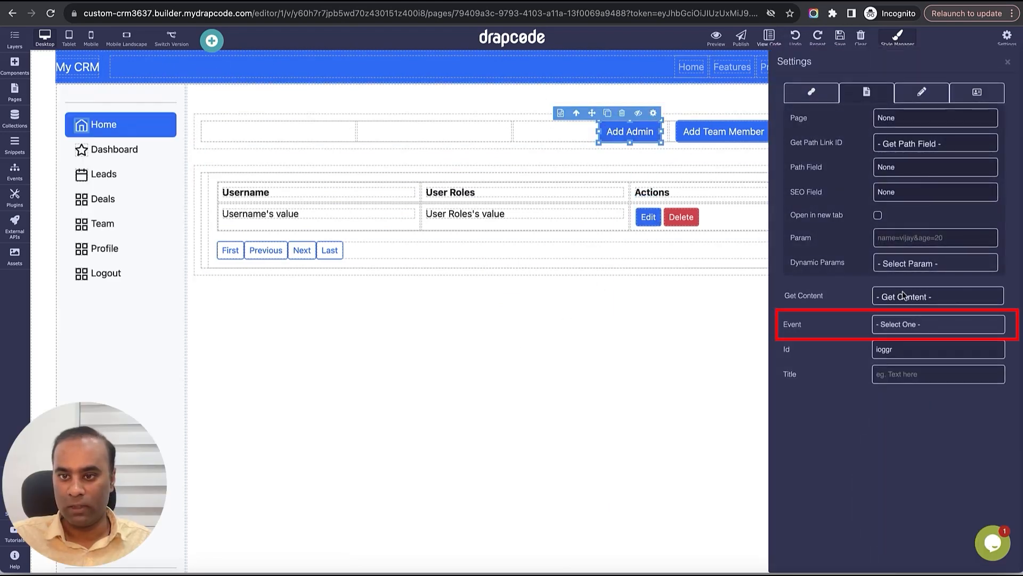
left_click(912, 323)
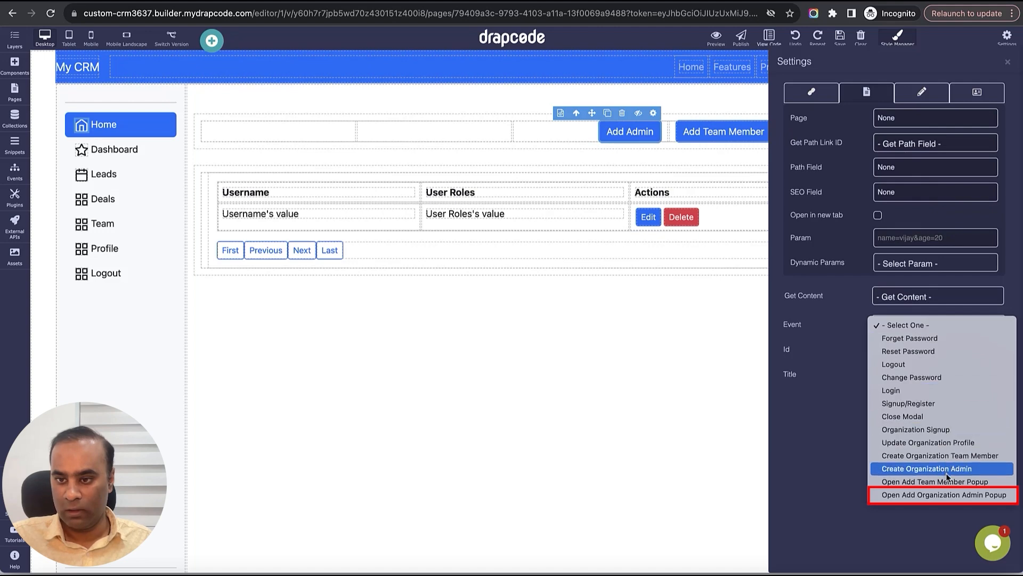
left_click(944, 495)
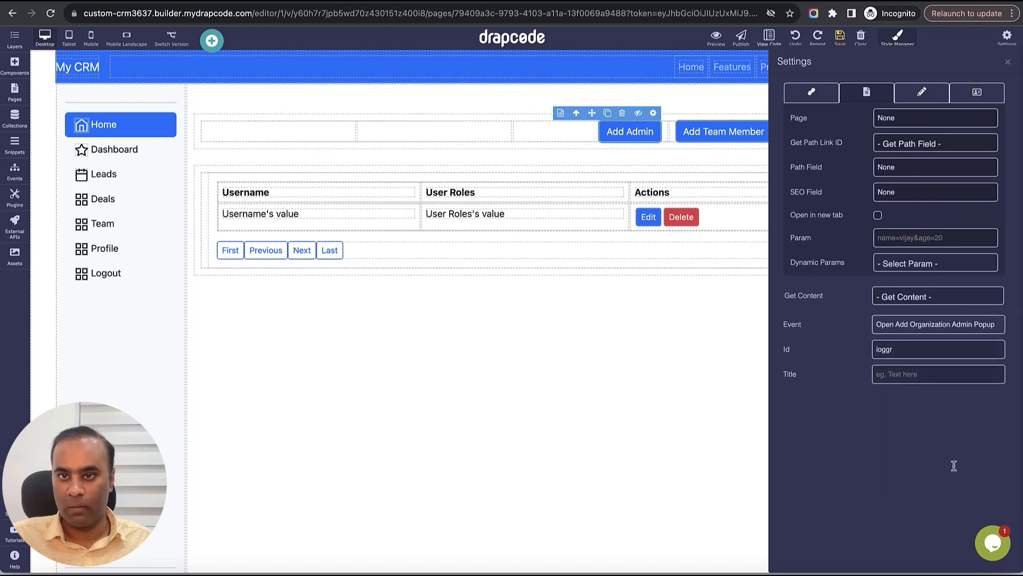
left_click(1007, 62)
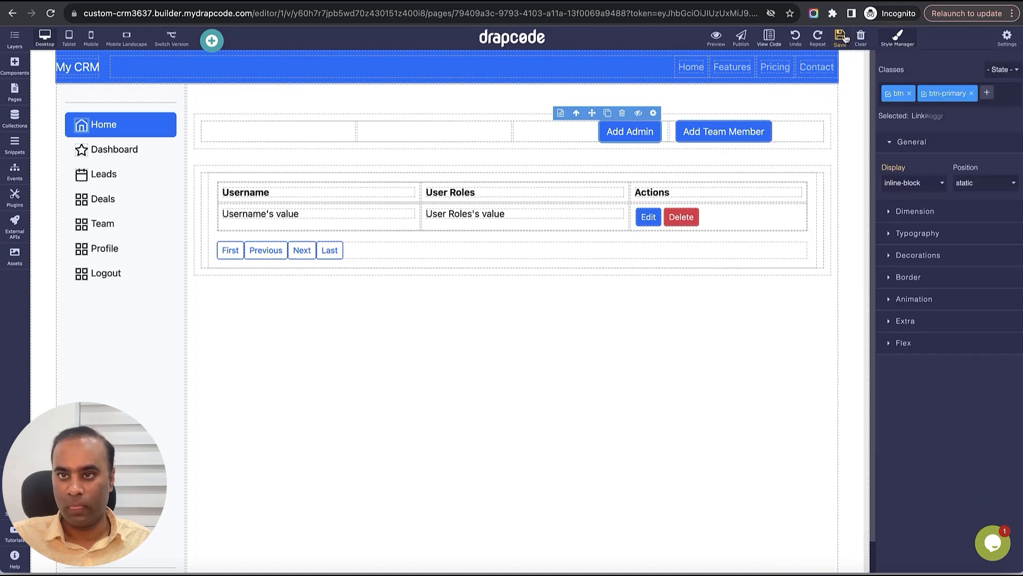
- Make the Add Team Member button's click event open the Add Team Member popup
left_click(735, 132)
left_click(764, 113)
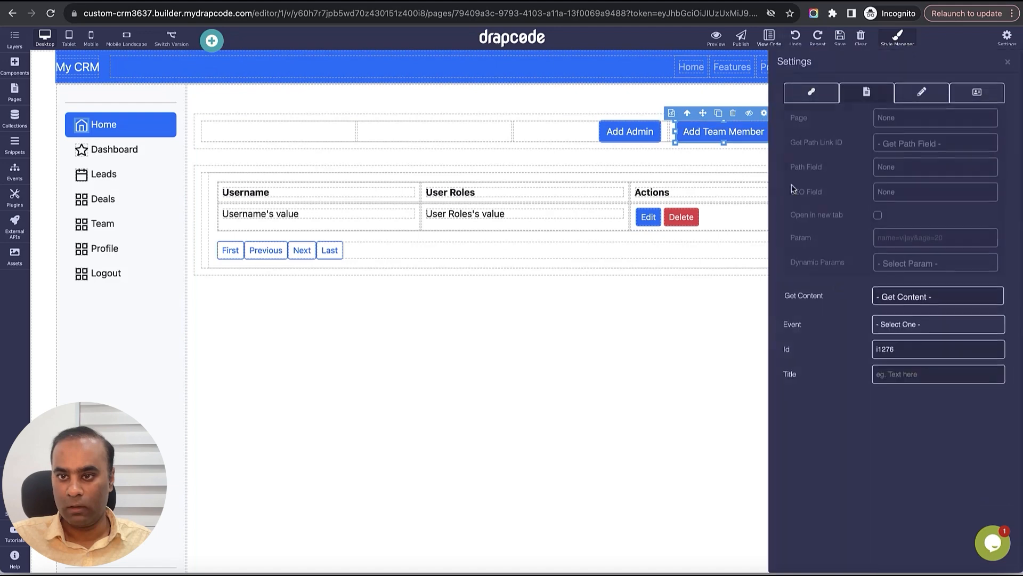
left_click(901, 324)
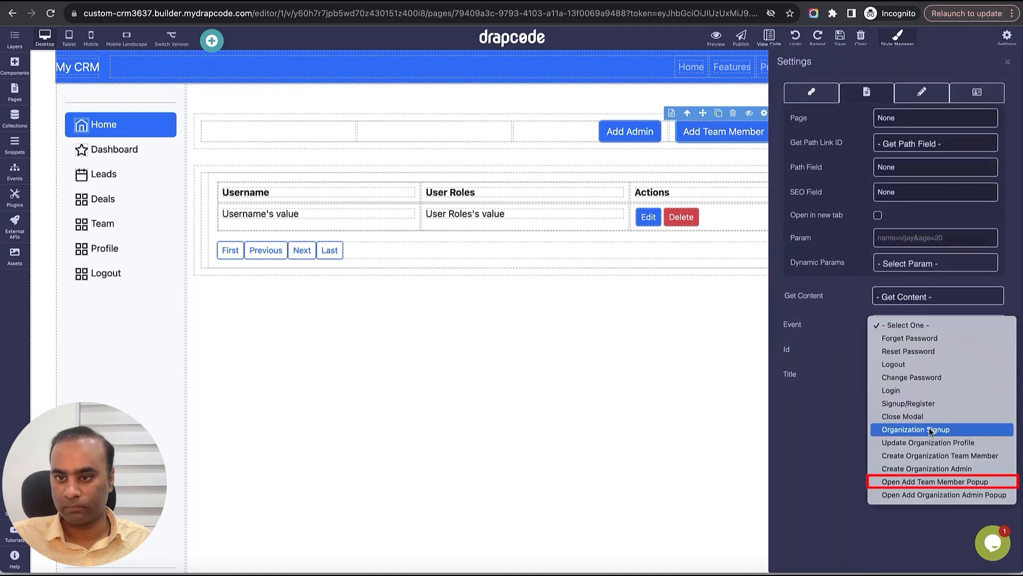
left_click(933, 481)
left_click(1006, 62)
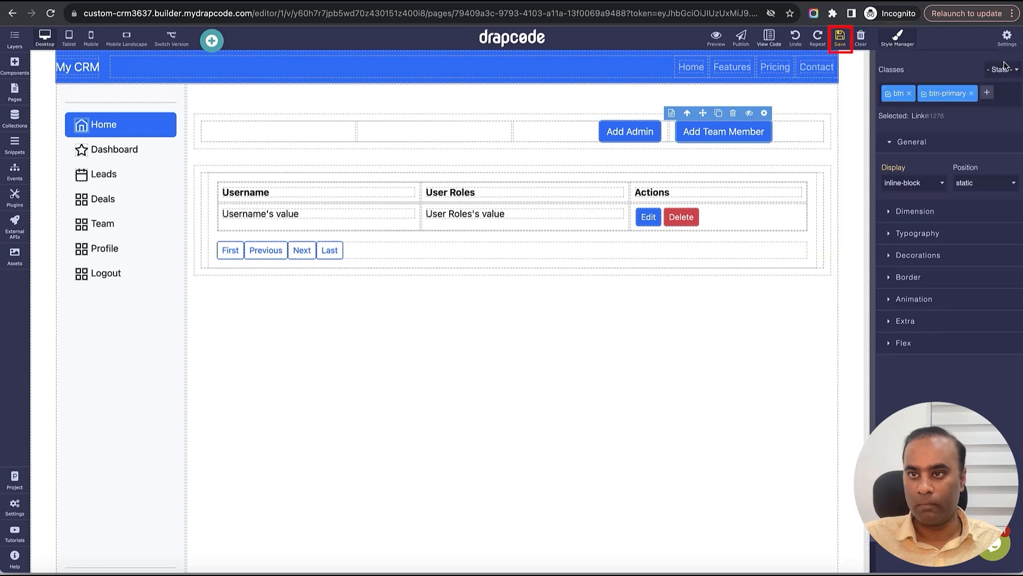
- Save, reload the CRM preview, and add an admin by e-mail through the Add Admin popup
left_click(840, 40)
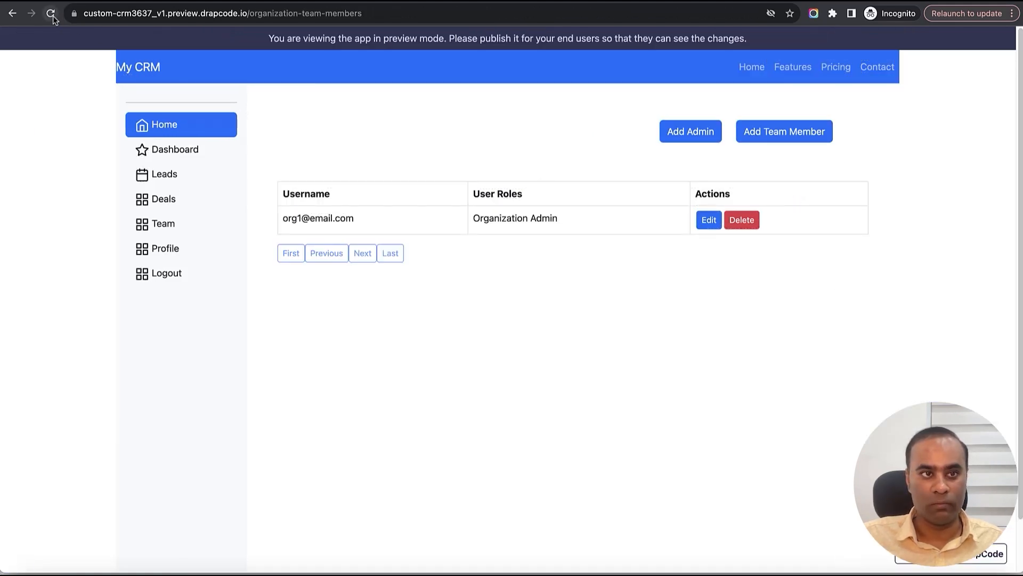
left_click(53, 16)
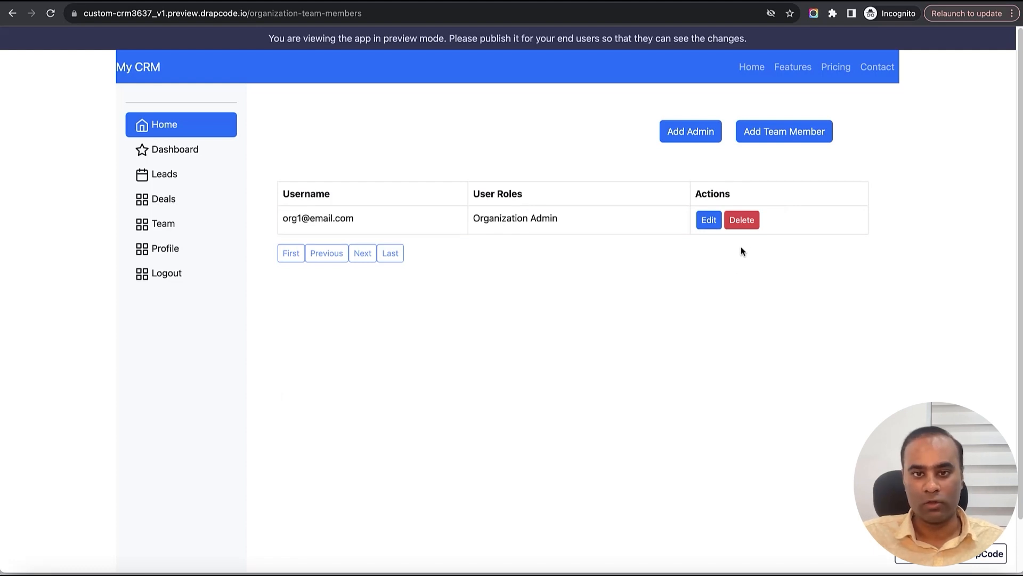
left_click(696, 140)
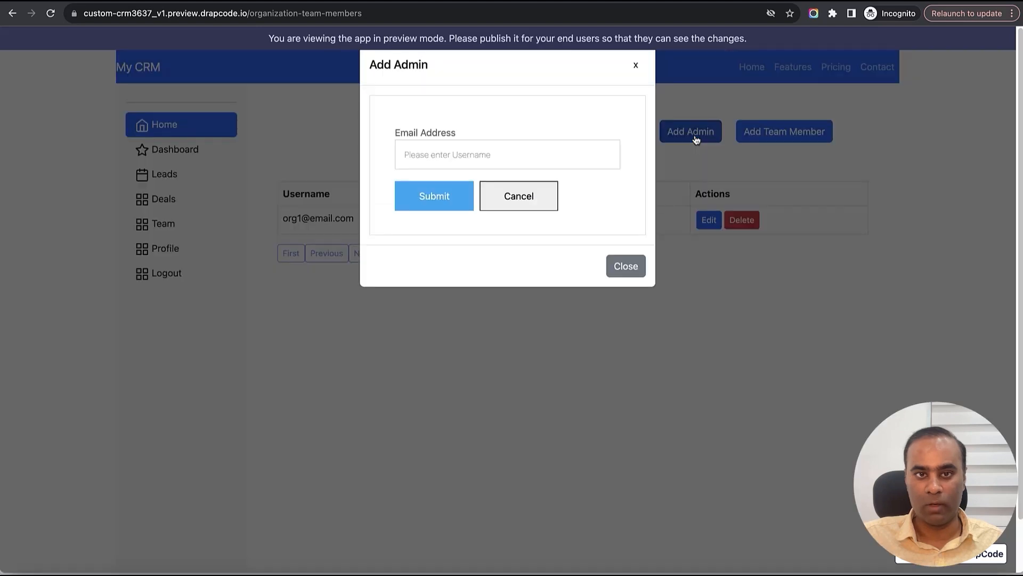
left_click(566, 151)
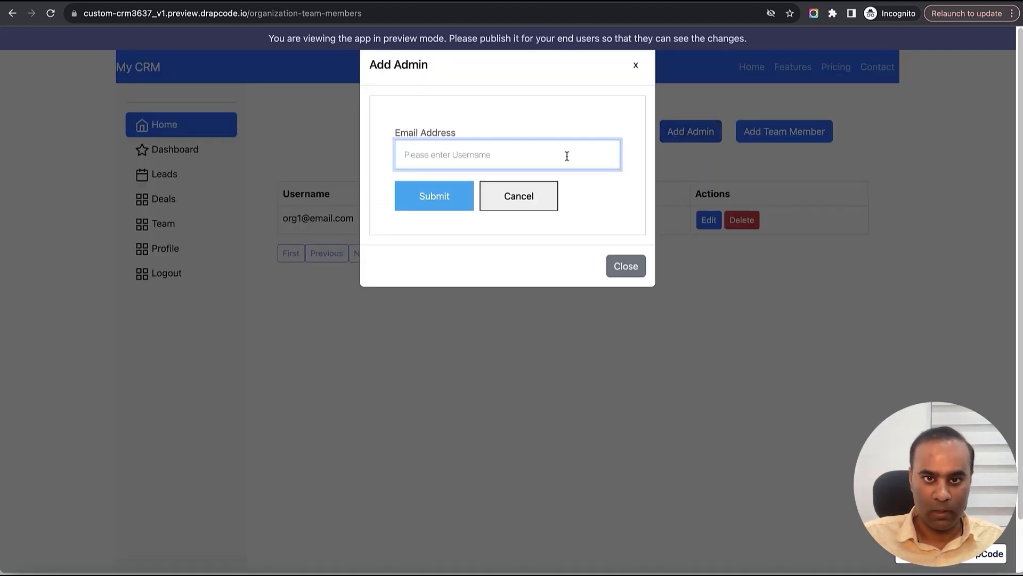
type("org2@email.com")
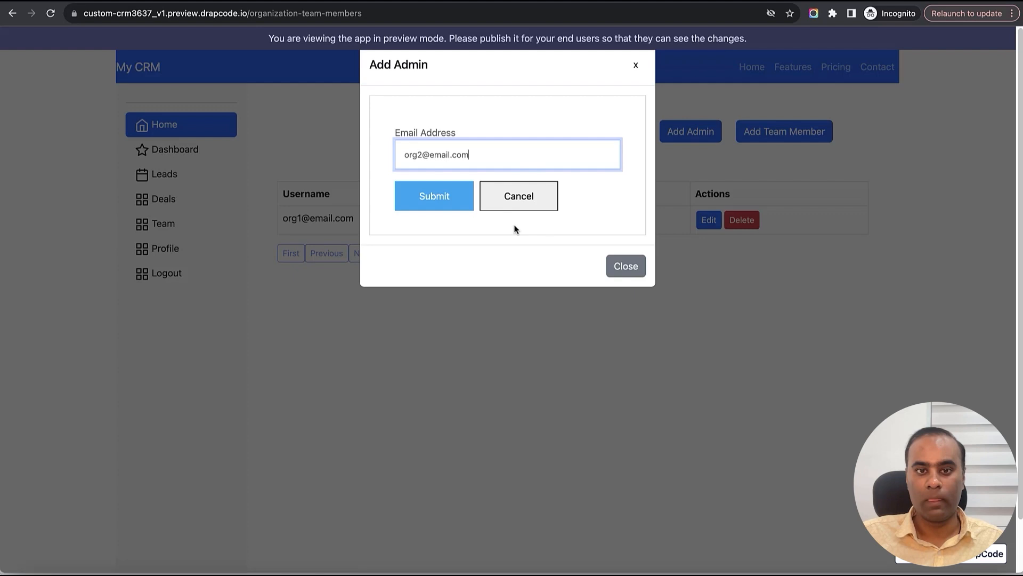
left_click(432, 203)
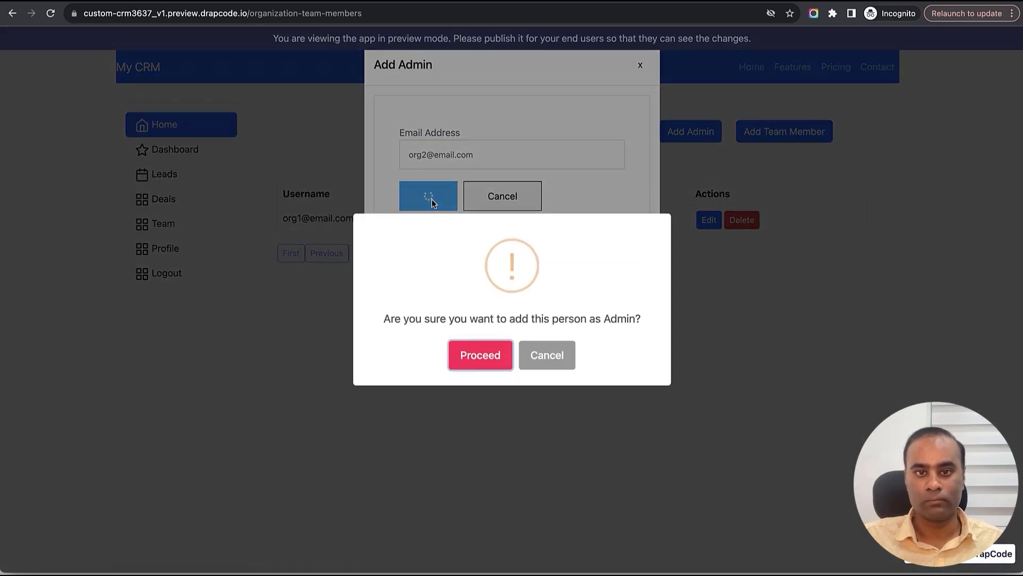
left_click(485, 352)
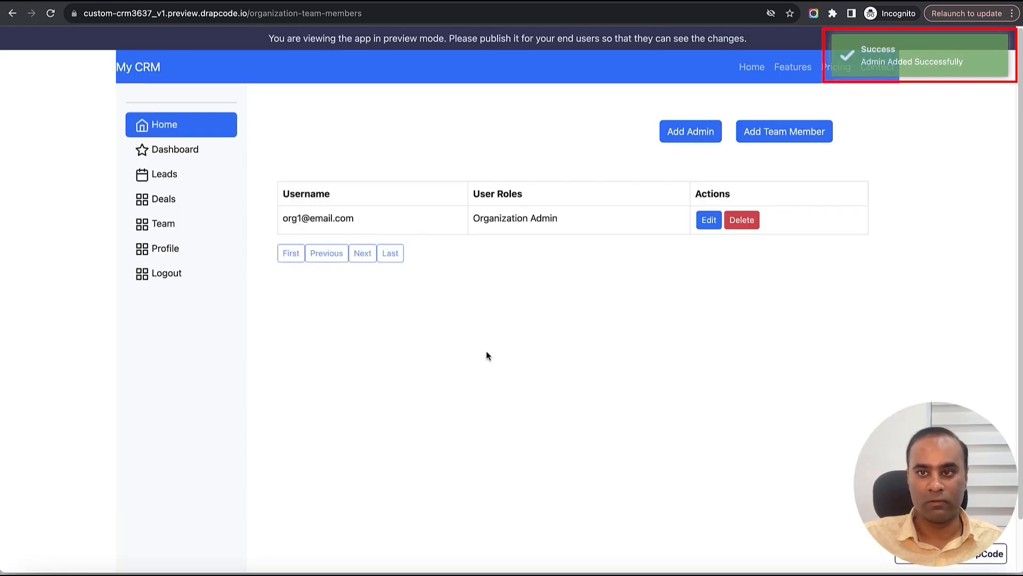
key("ctrl+Tab")
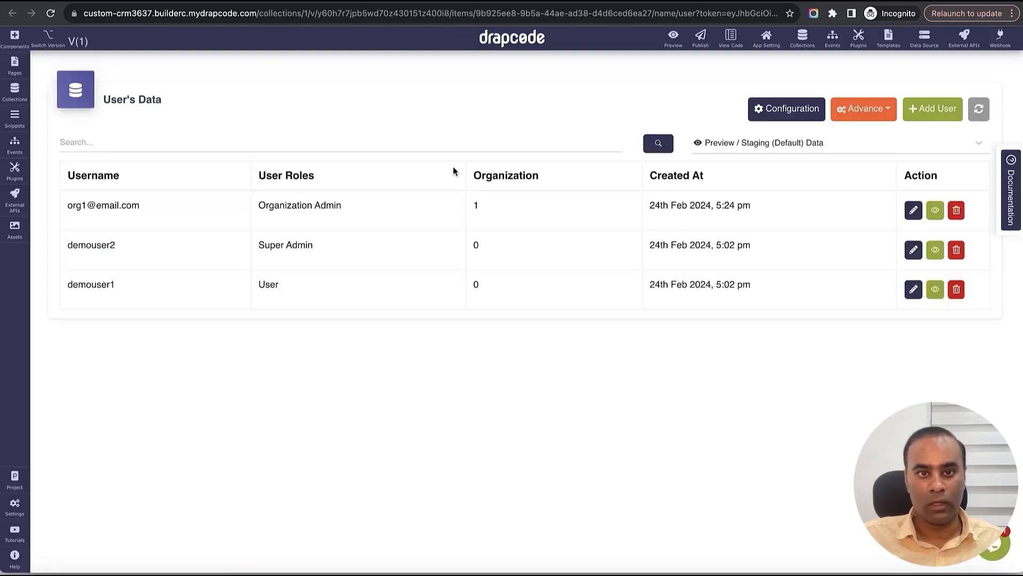
left_click(978, 110)
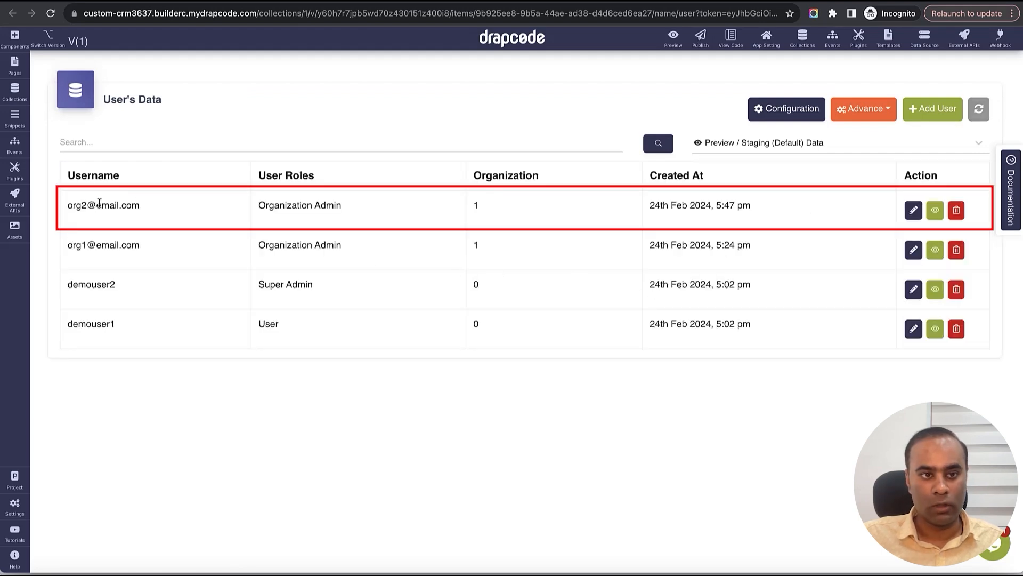
triple_click(99, 203)
left_click(335, 212)
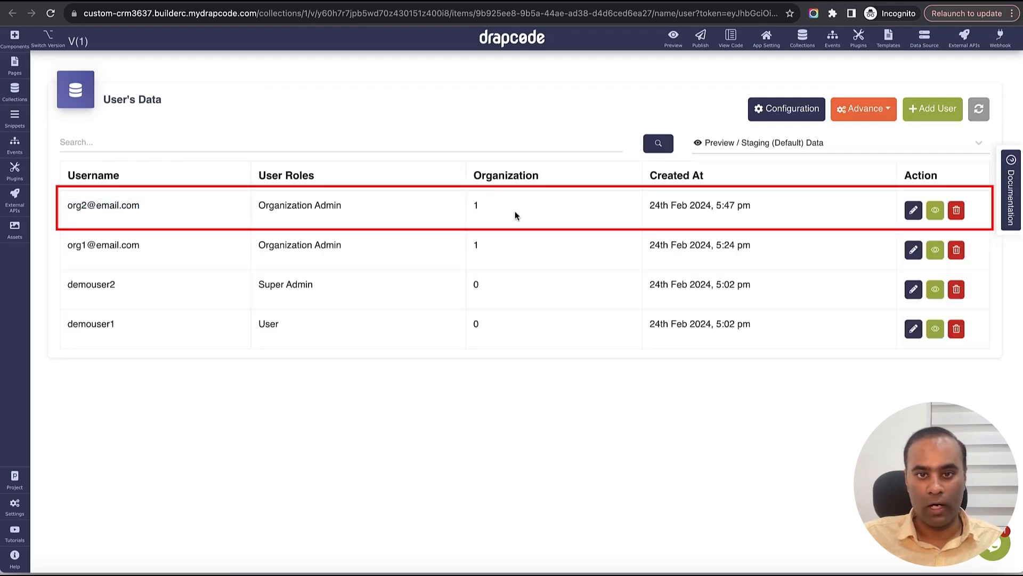
left_click(913, 216)
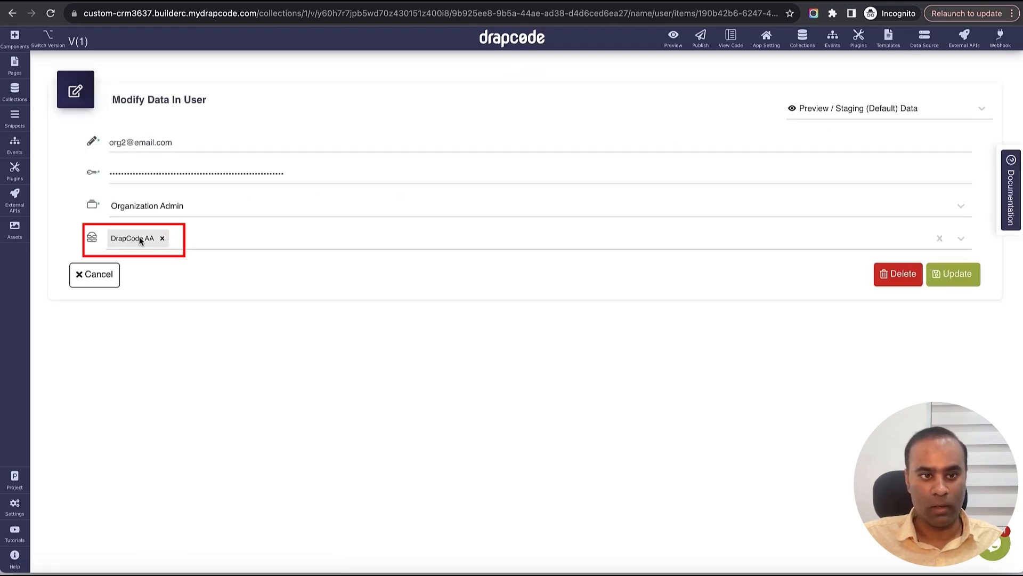
left_click(100, 274)
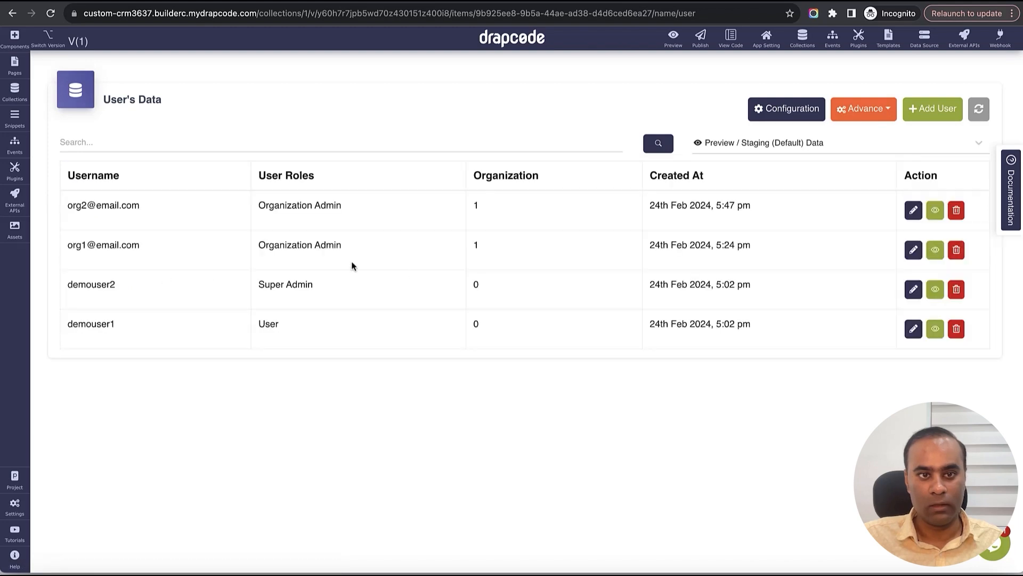
left_click(911, 250)
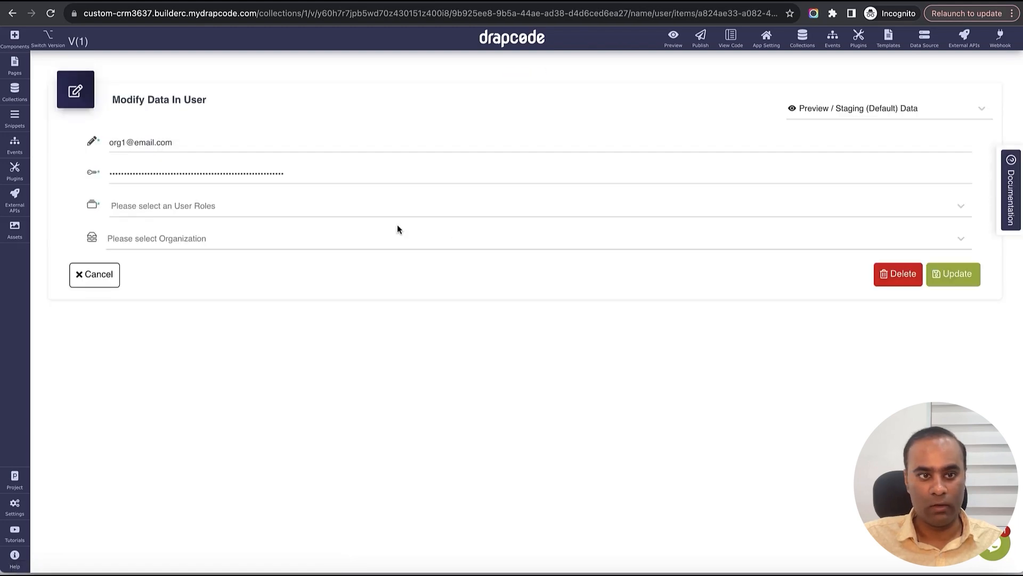
left_click(110, 276)
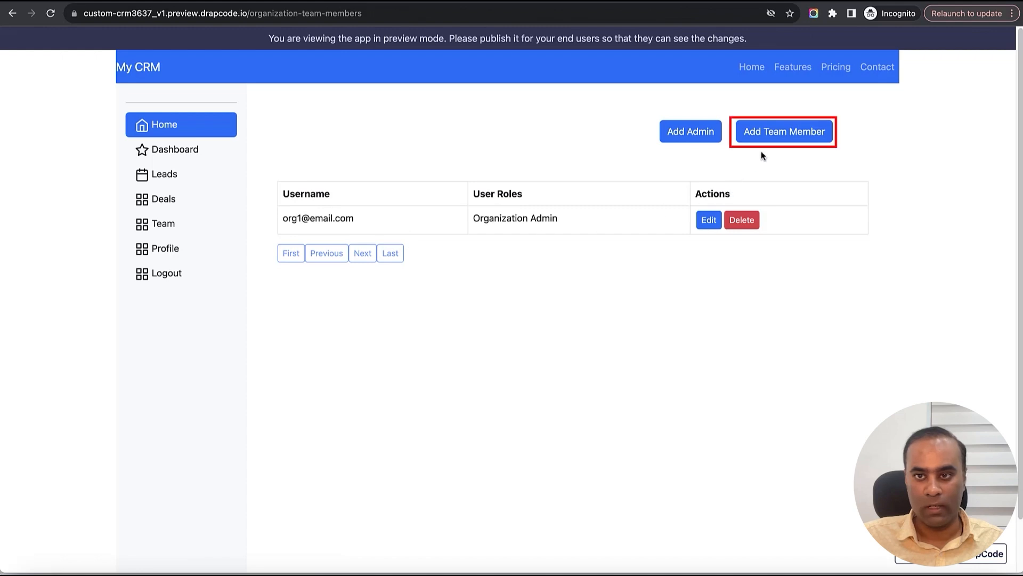
- Add a team member by username via the Add Team Member popup, confirm, and close it
left_click(770, 133)
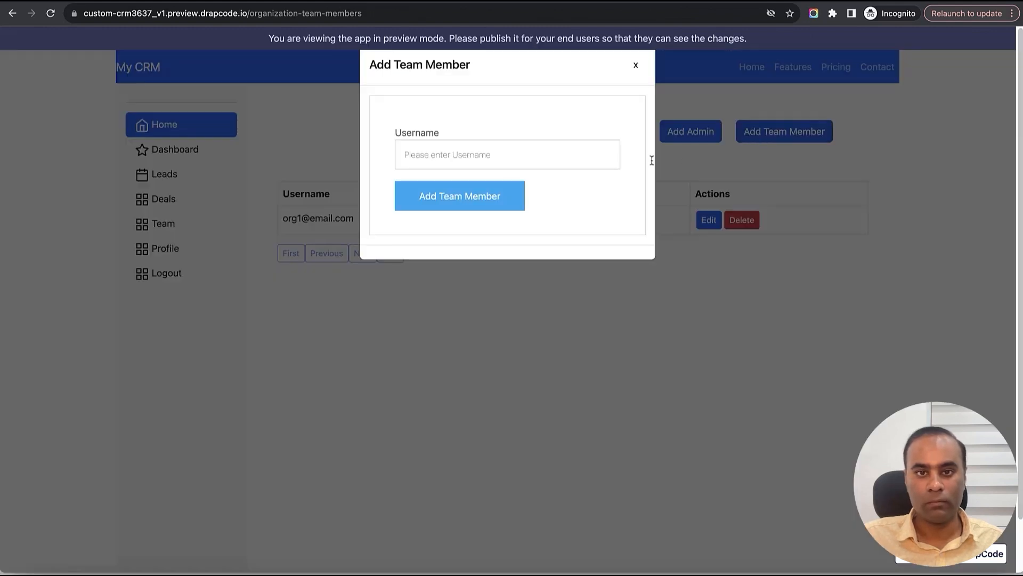
left_click(503, 160)
type("team")
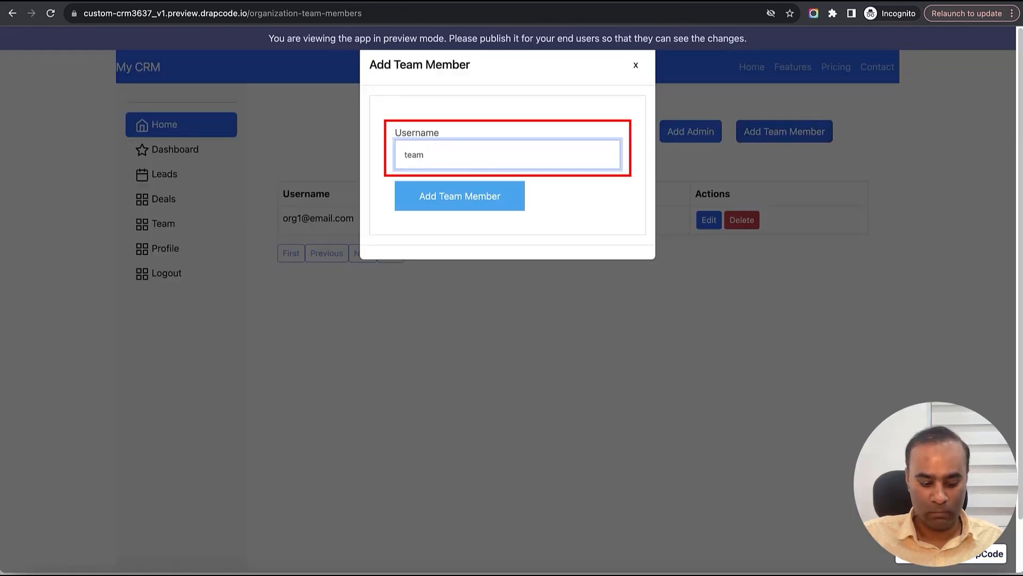
type("@email.com")
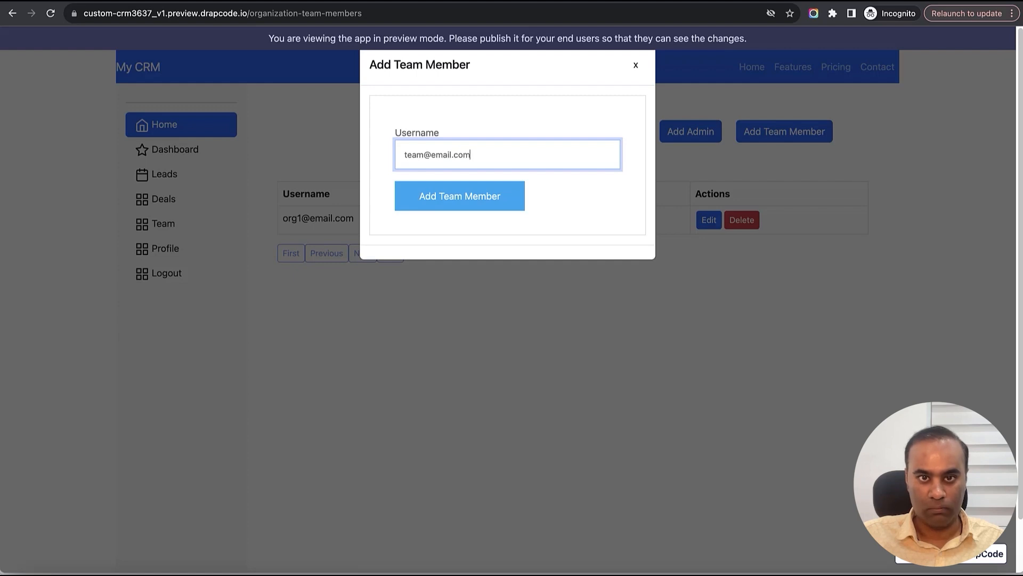
left_click(493, 198)
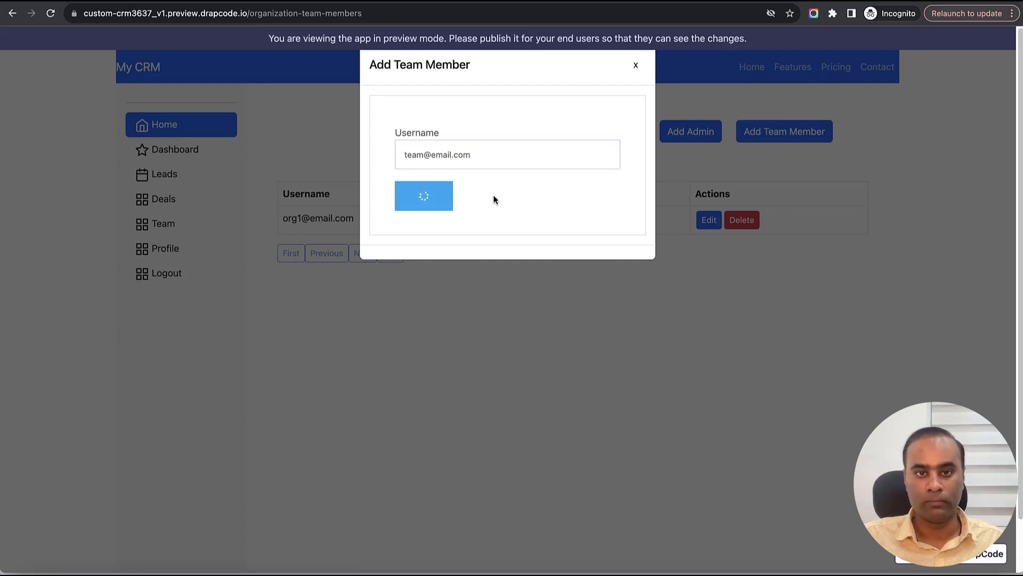
left_click(490, 342)
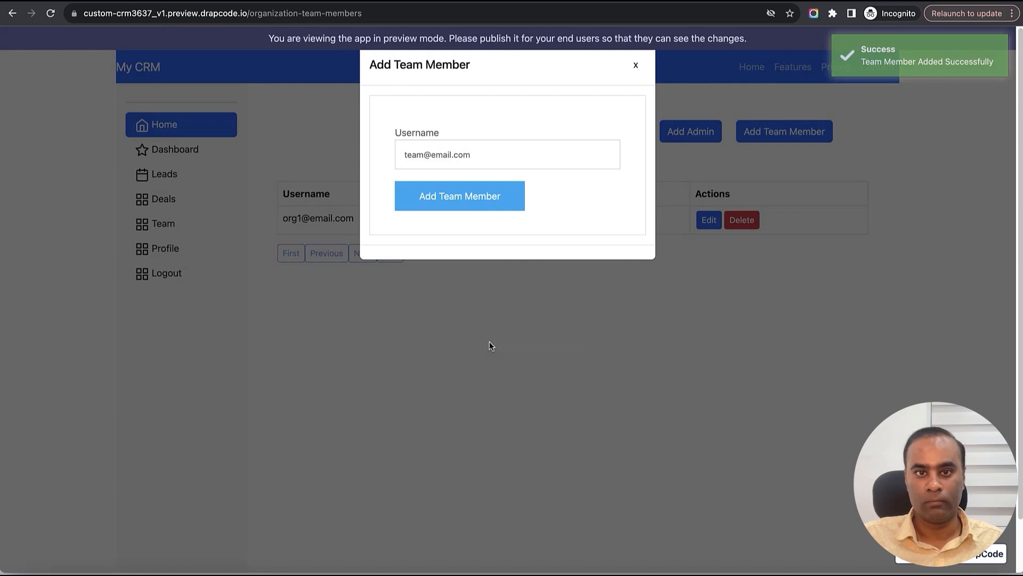
left_click(635, 67)
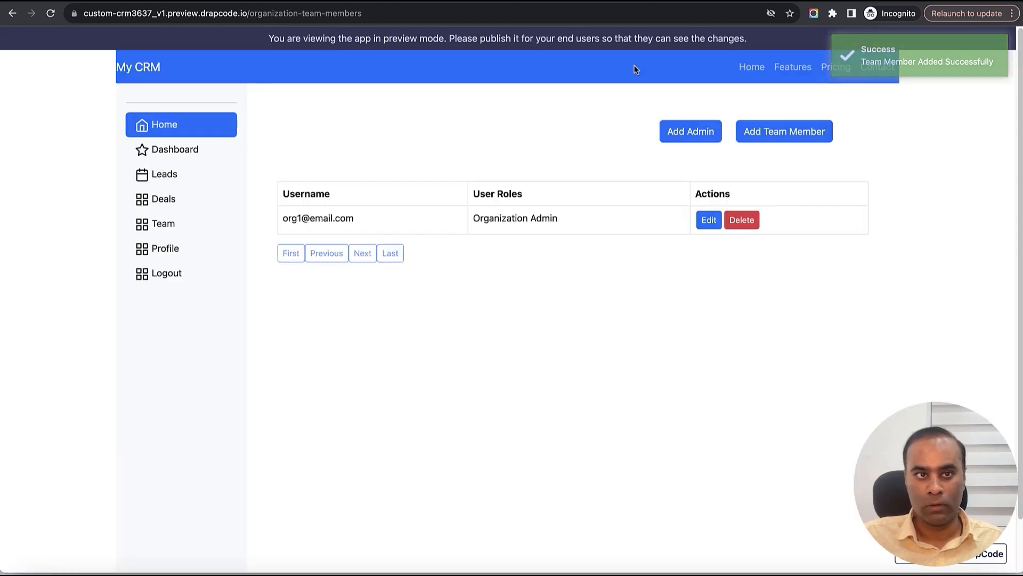
key("ctrl+shift+Tab")
- Refresh the user records and inspect the new Organization Employee row in organization 1
left_click(979, 112)
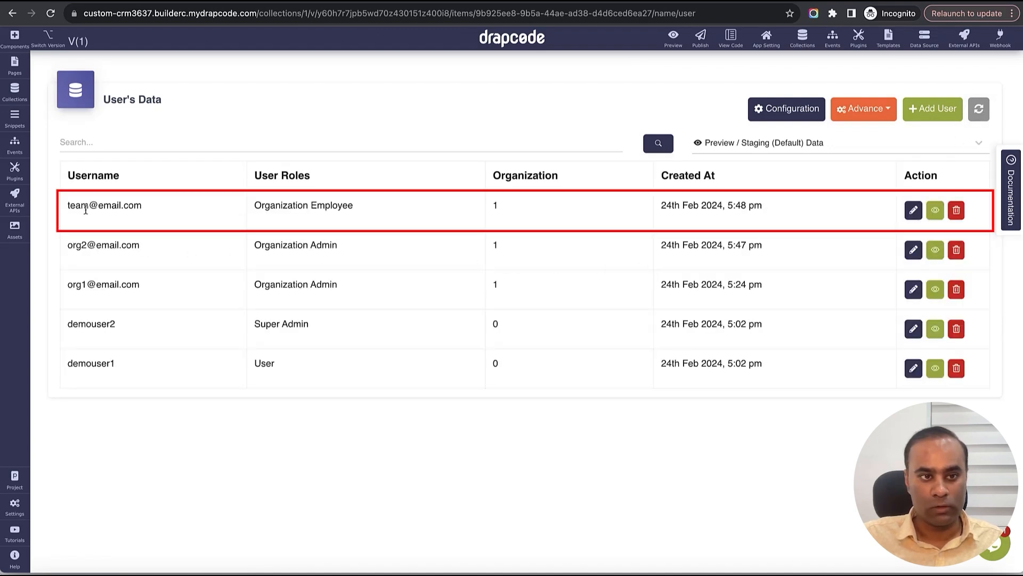
left_click_drag(71, 205, 163, 214)
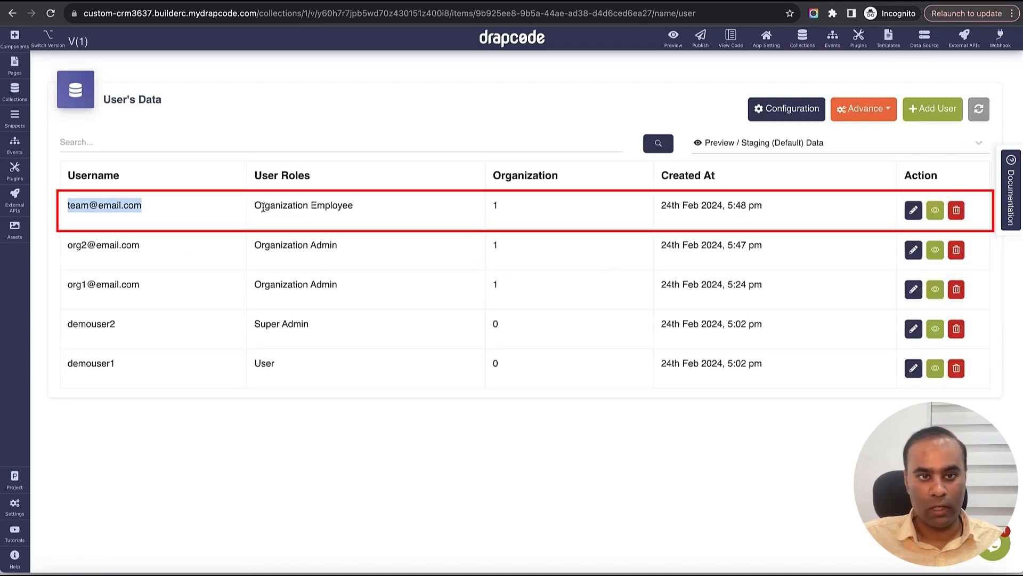
left_click_drag(255, 206, 380, 204)
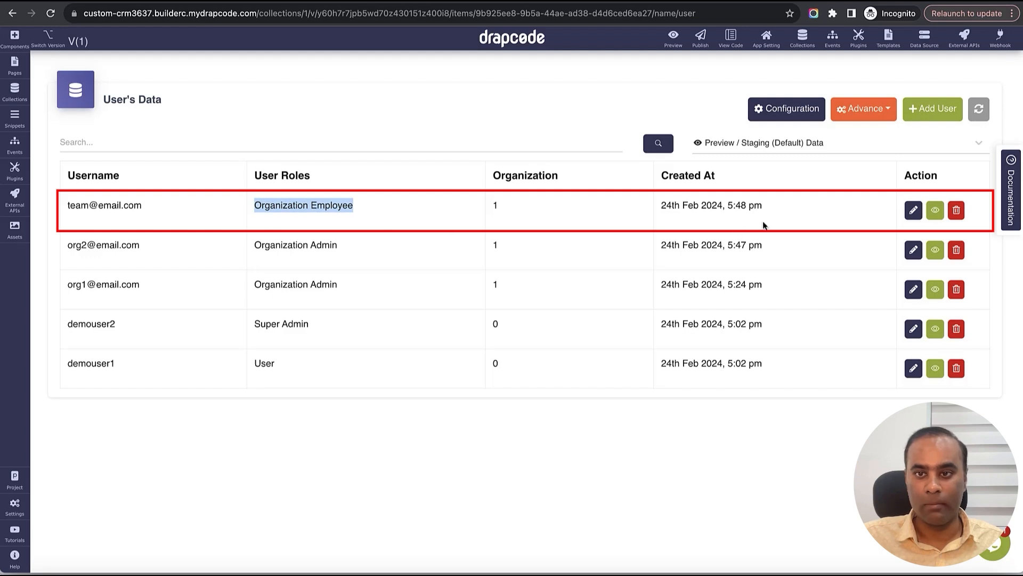
double_click(495, 205)
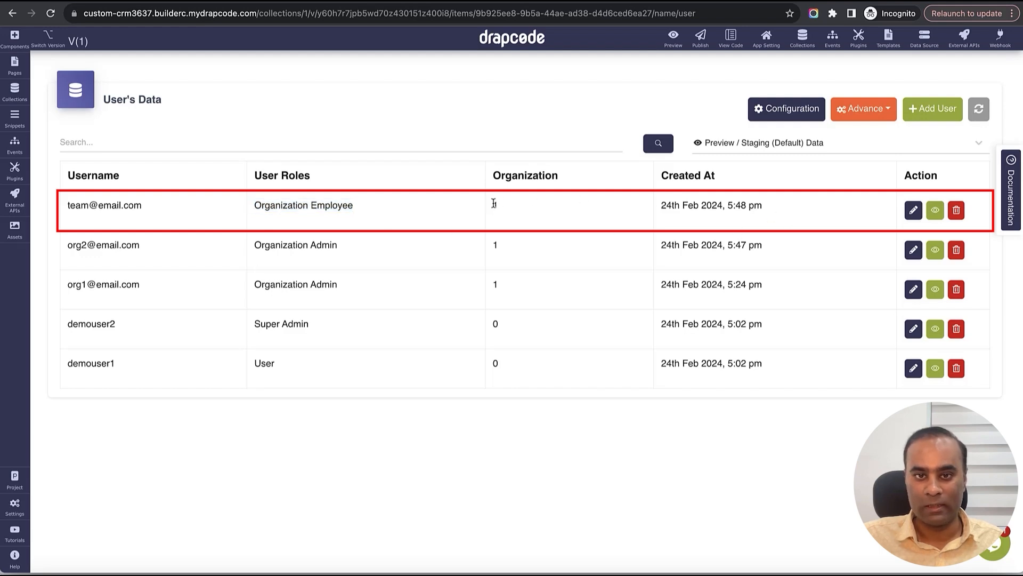
left_click(913, 210)
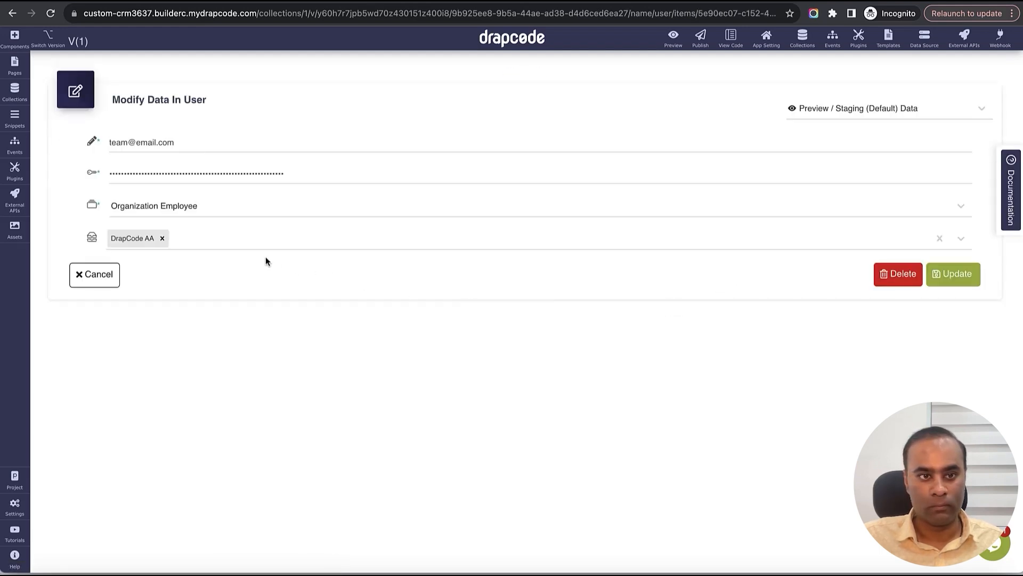
left_click(85, 275)
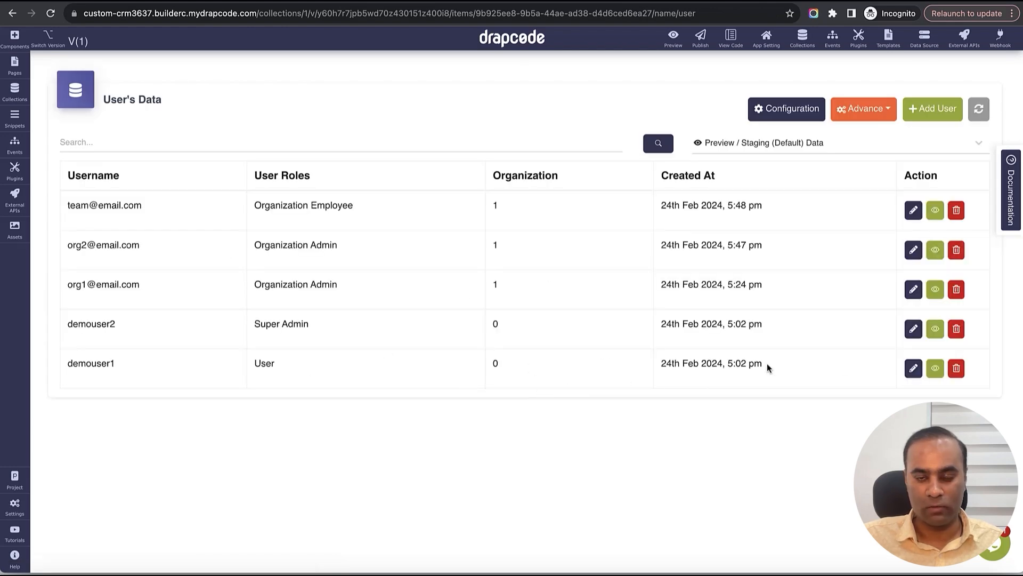
- Inspect the Super Admin record and compare organization values across the user rows
left_click(911, 330)
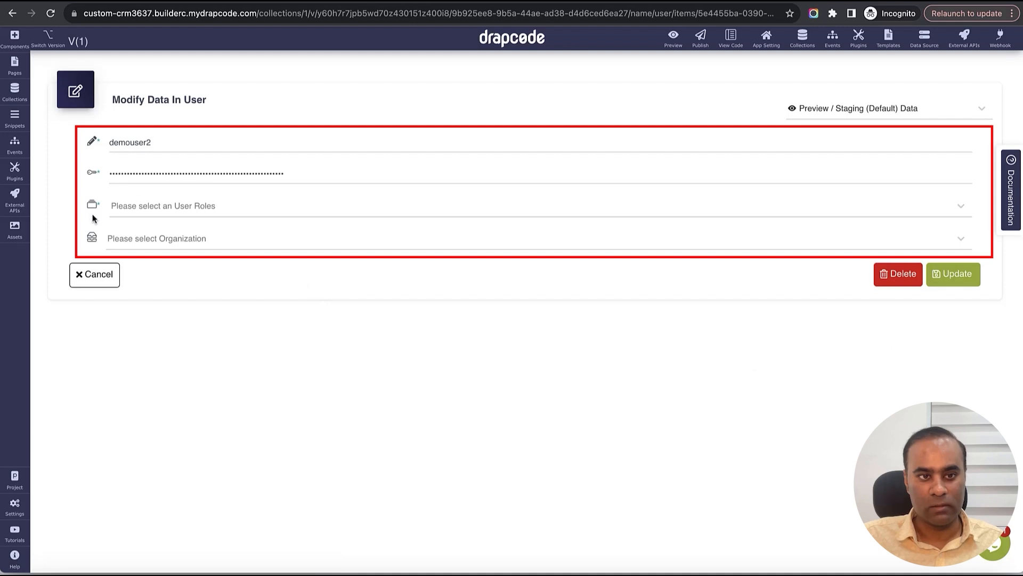
left_click(98, 274)
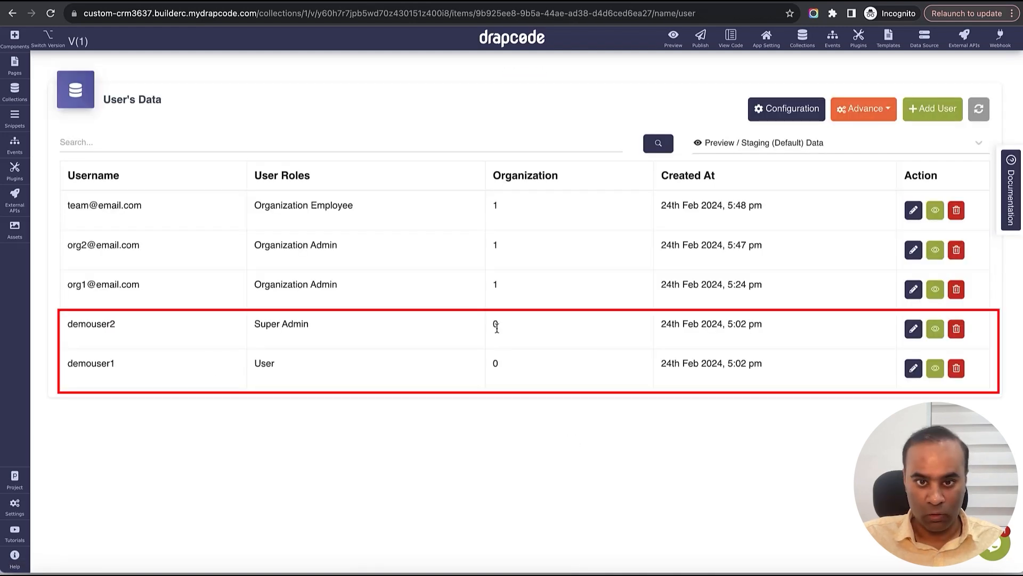
double_click(496, 333)
left_click_drag(495, 334, 495, 389)
left_click(500, 379)
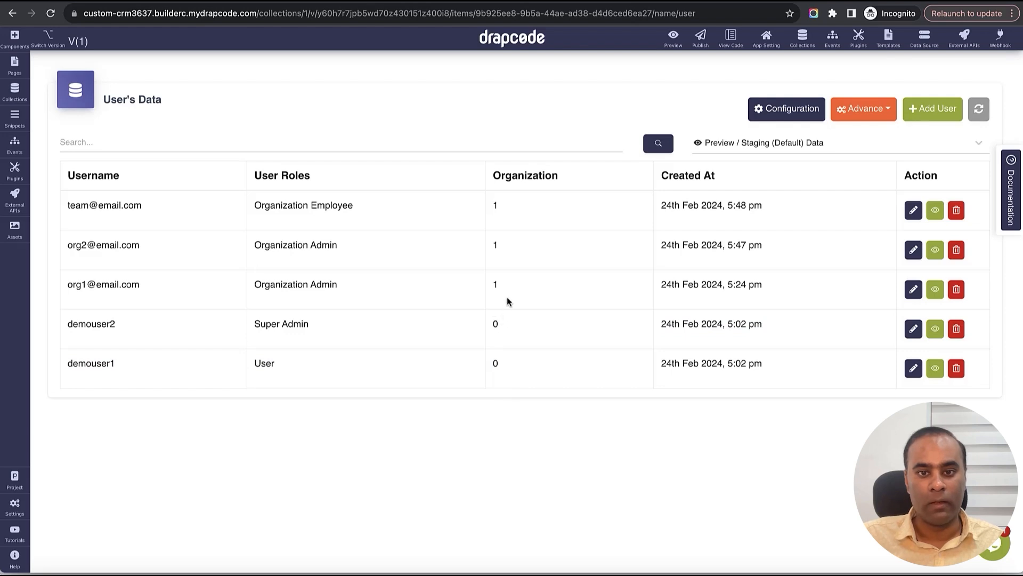
left_click_drag(490, 200, 518, 239)
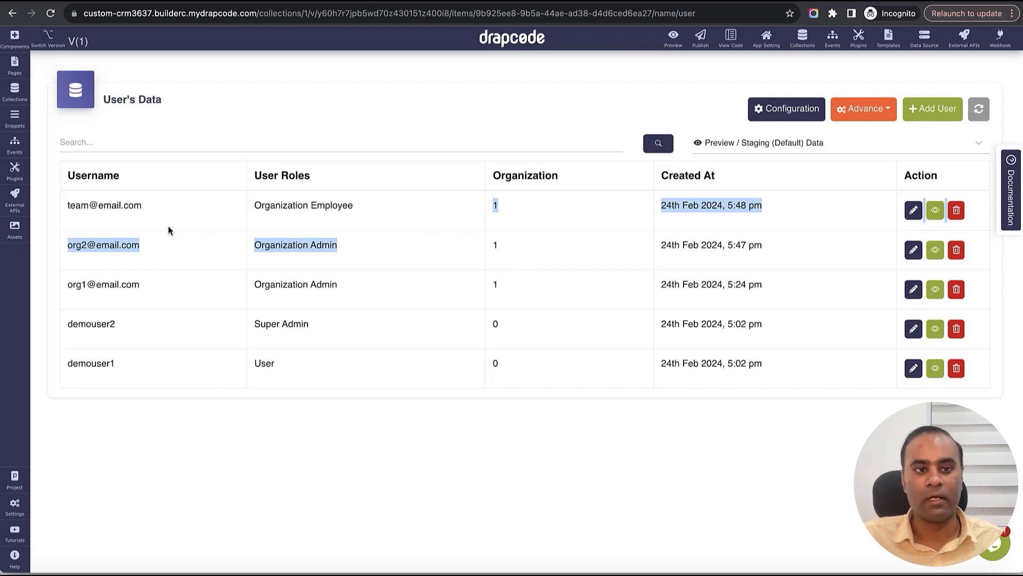
triple_click(123, 210)
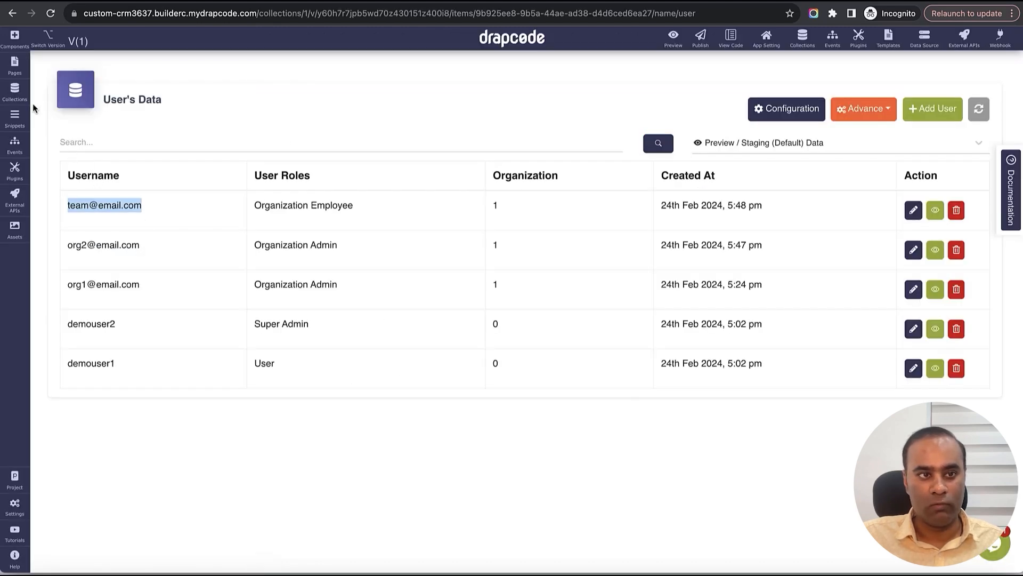
- Go to the snippet list in the editor and start a new snippet
left_click(14, 65)
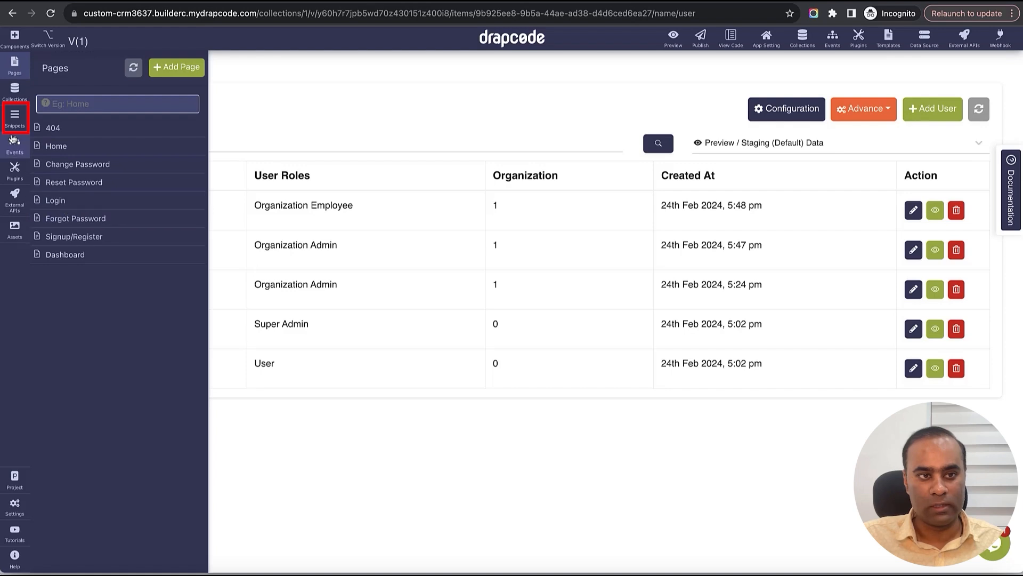
left_click(15, 116)
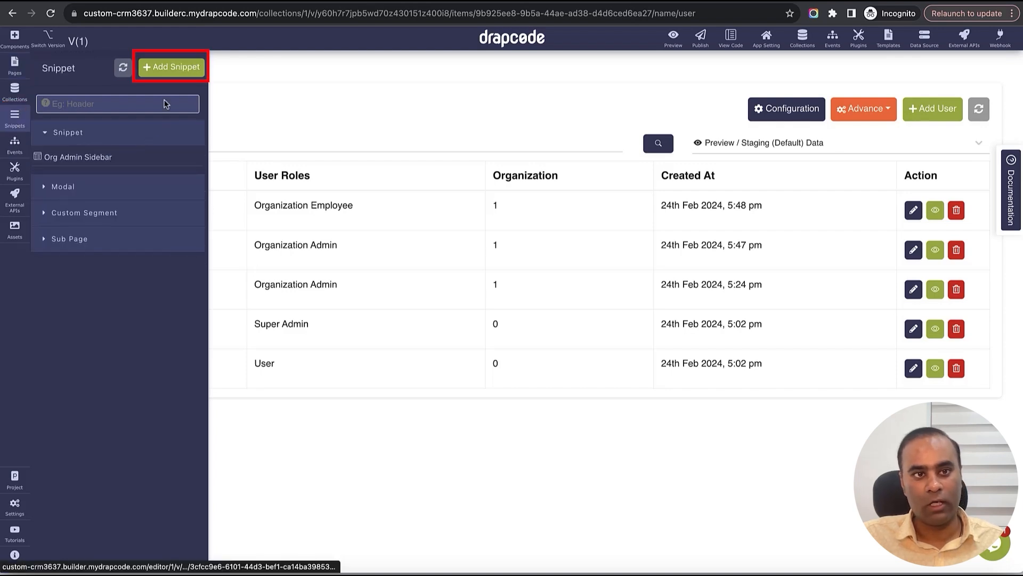
left_click(165, 72)
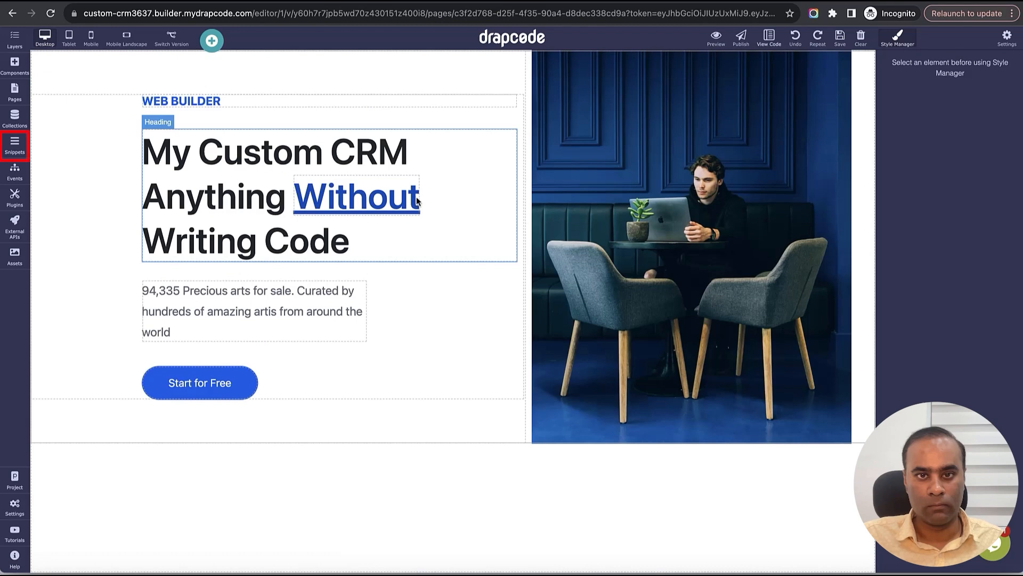
left_click(15, 144)
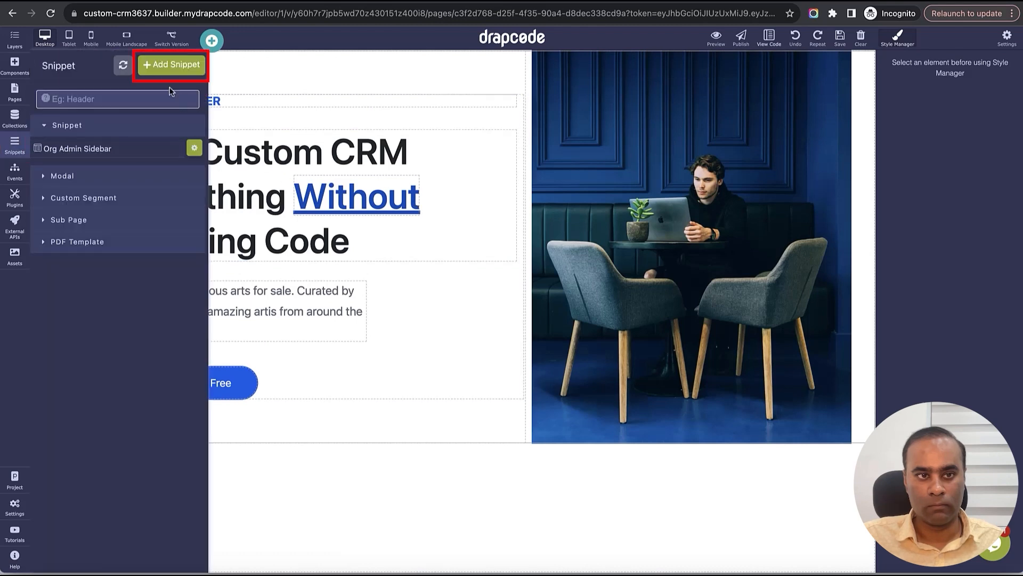
left_click(171, 65)
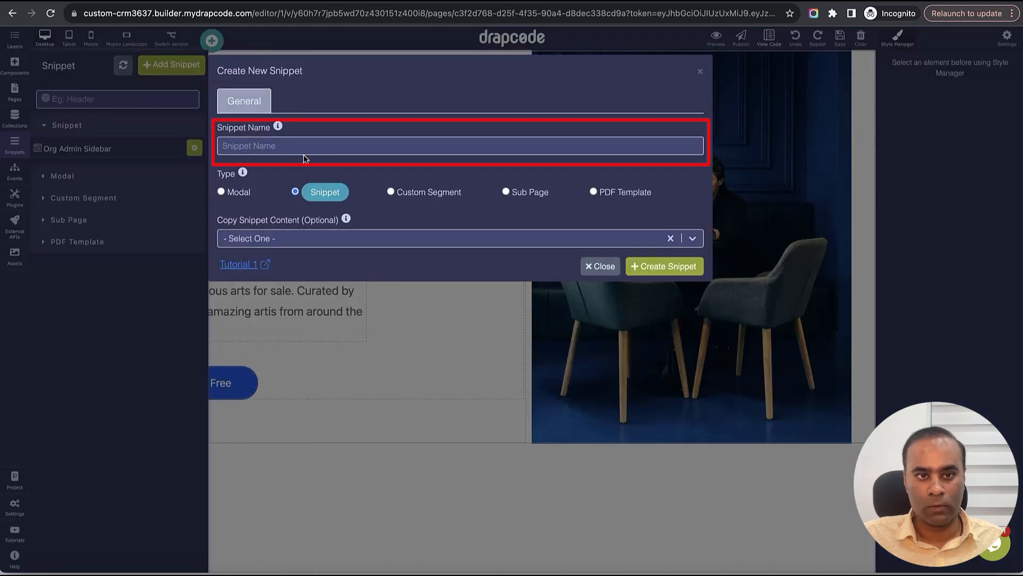
- Name it Org Team Member Sidebar and copy content from the Org Admin Sidebar snippet
left_click(302, 150)
type("Team Meber SIdebar")
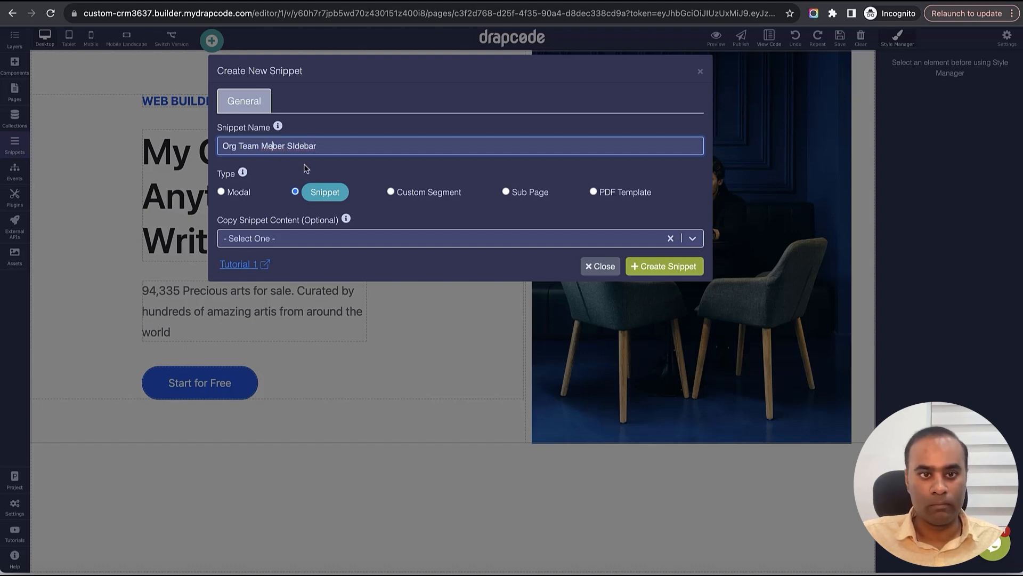
type("m")
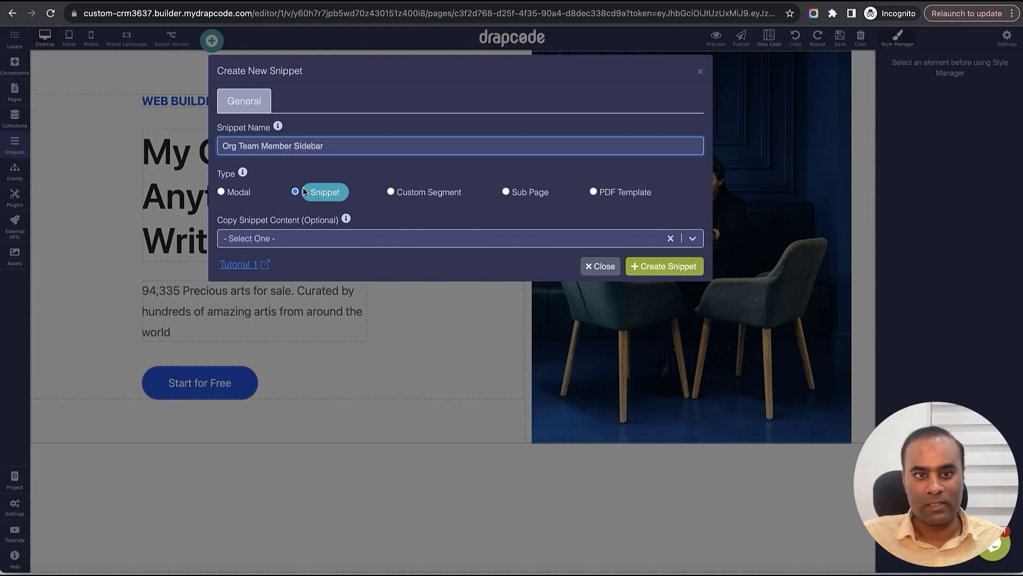
left_click(302, 237)
left_click(309, 287)
left_click(338, 220)
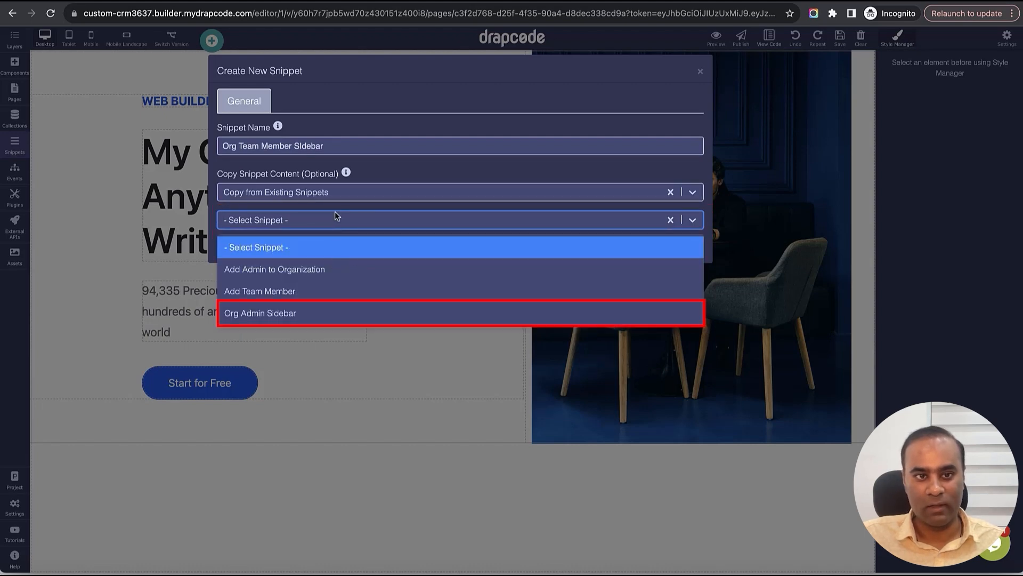
left_click(297, 312)
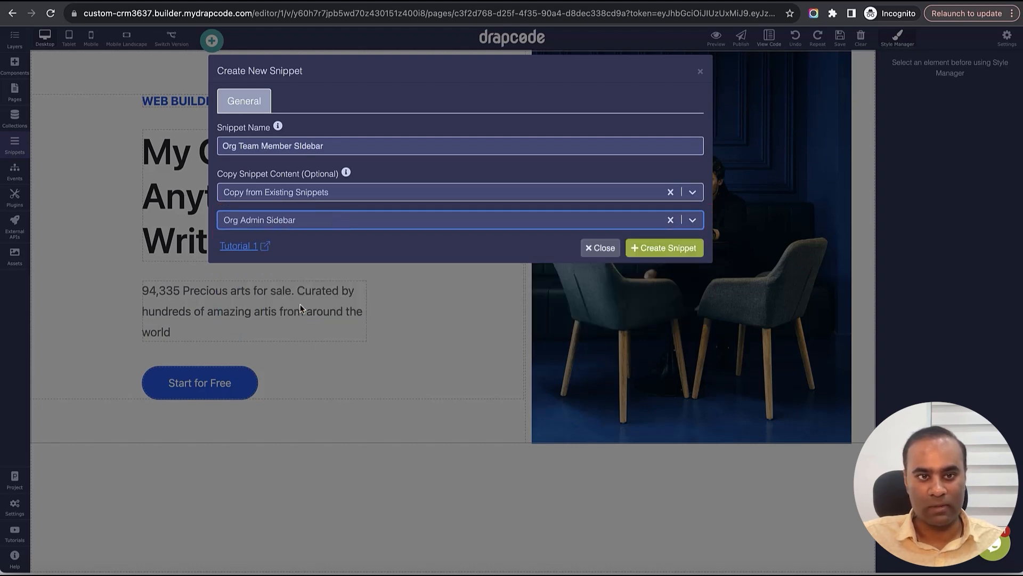
left_click(300, 147)
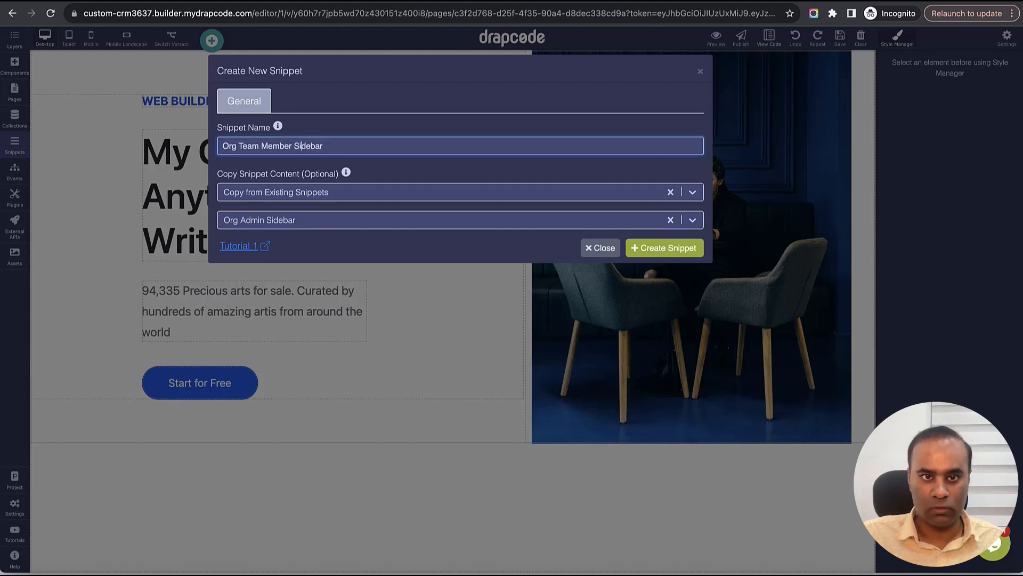
- Create the snippet, delete its Team and Profile links, and check the Dashboard link settings
left_click(666, 251)
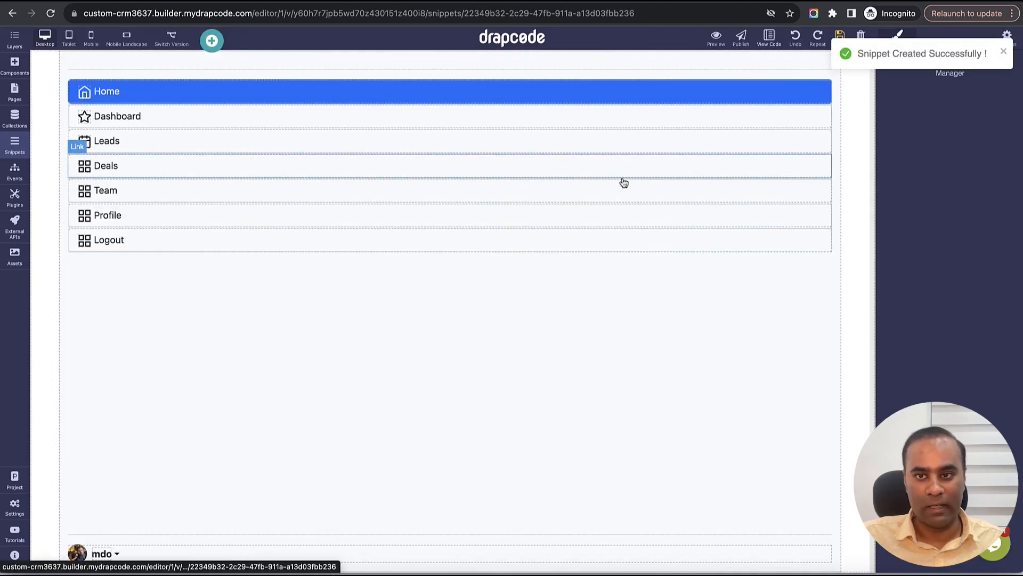
left_click(603, 193)
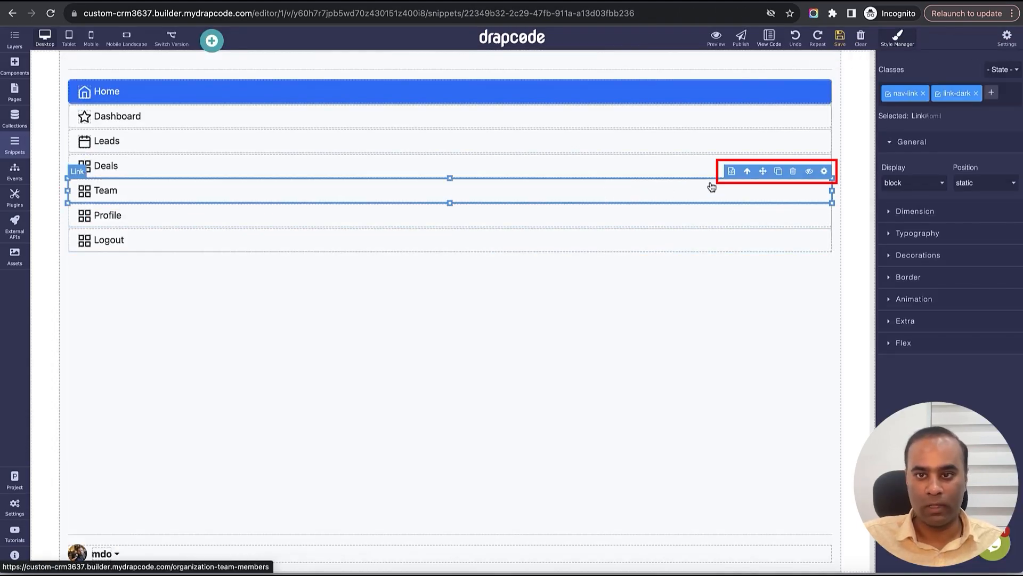
left_click(793, 172)
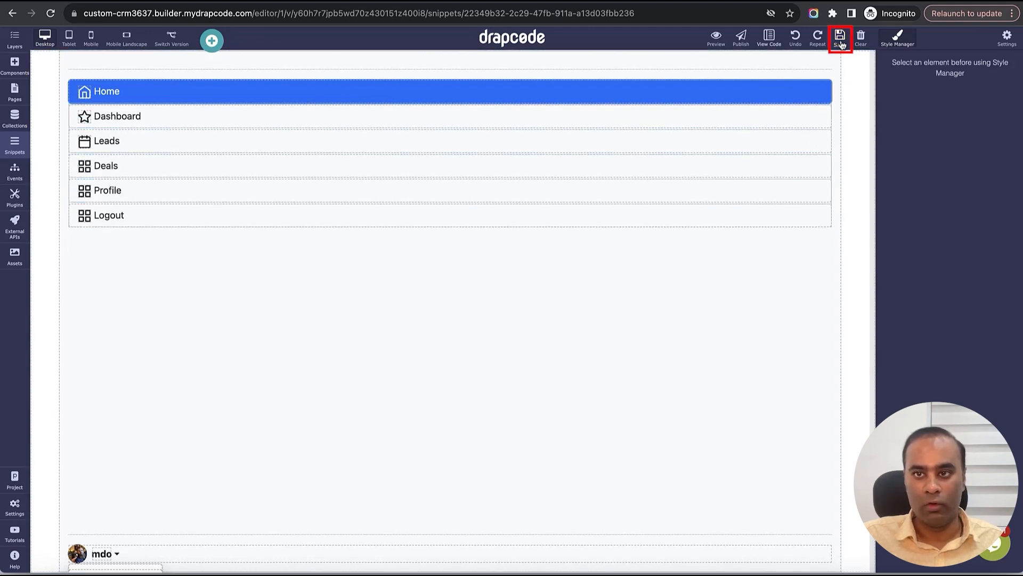
left_click(742, 194)
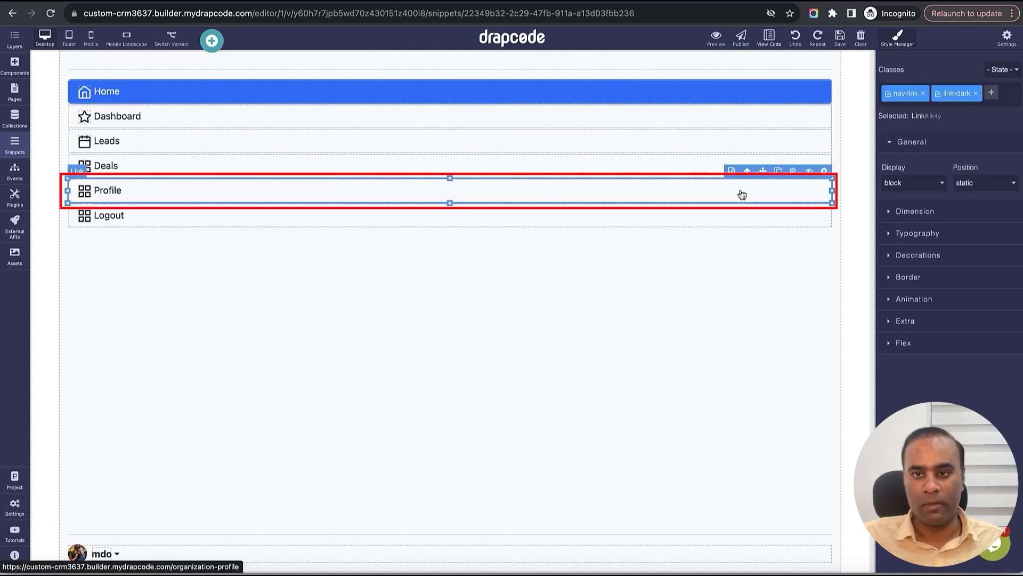
left_click(793, 171)
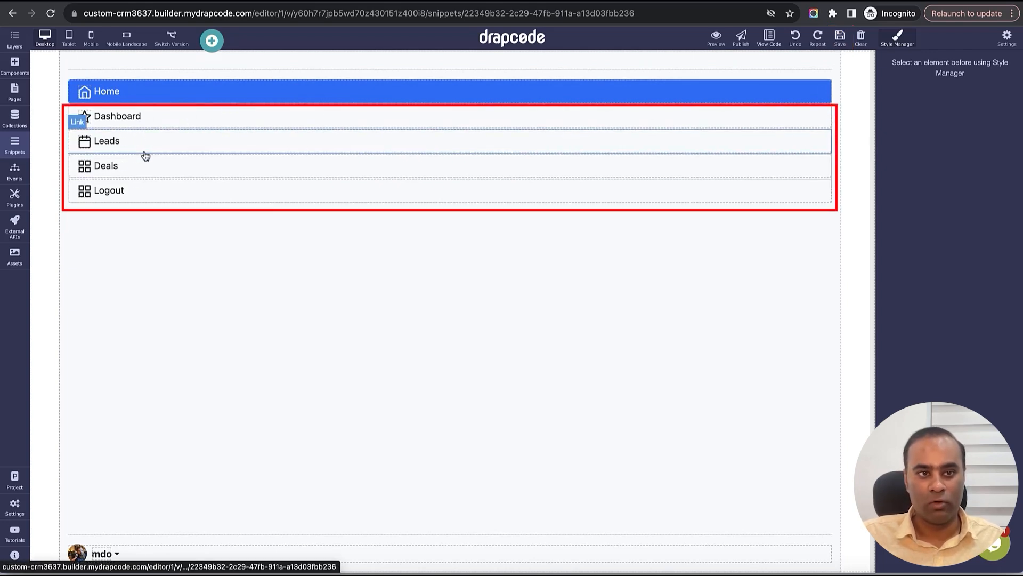
left_click(246, 124)
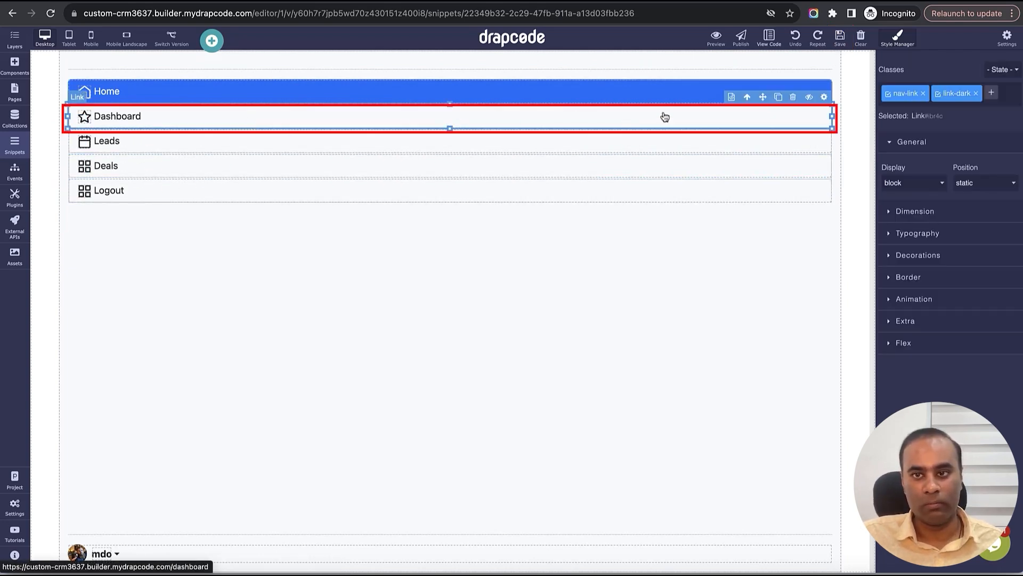
left_click(825, 97)
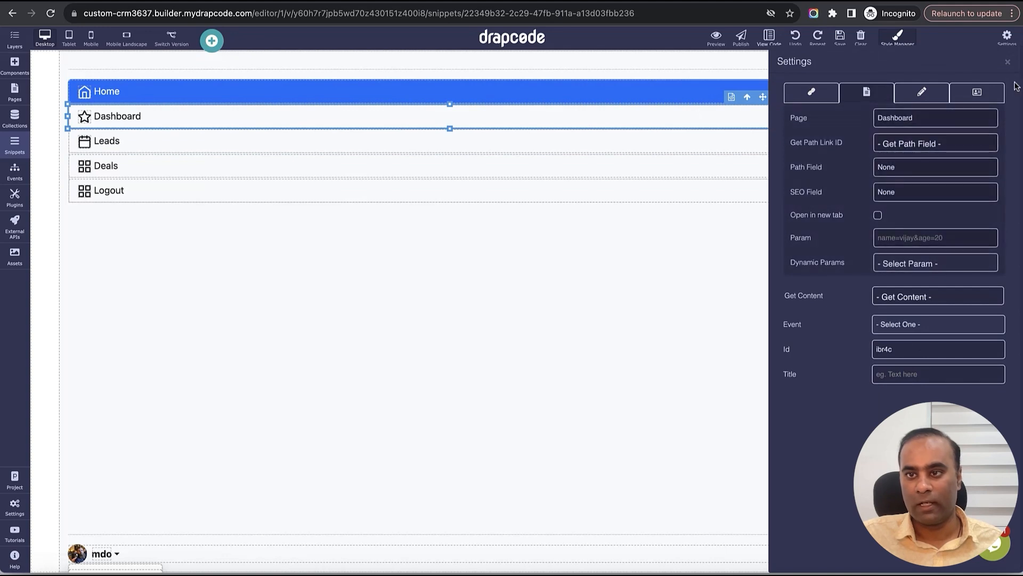
left_click(1008, 64)
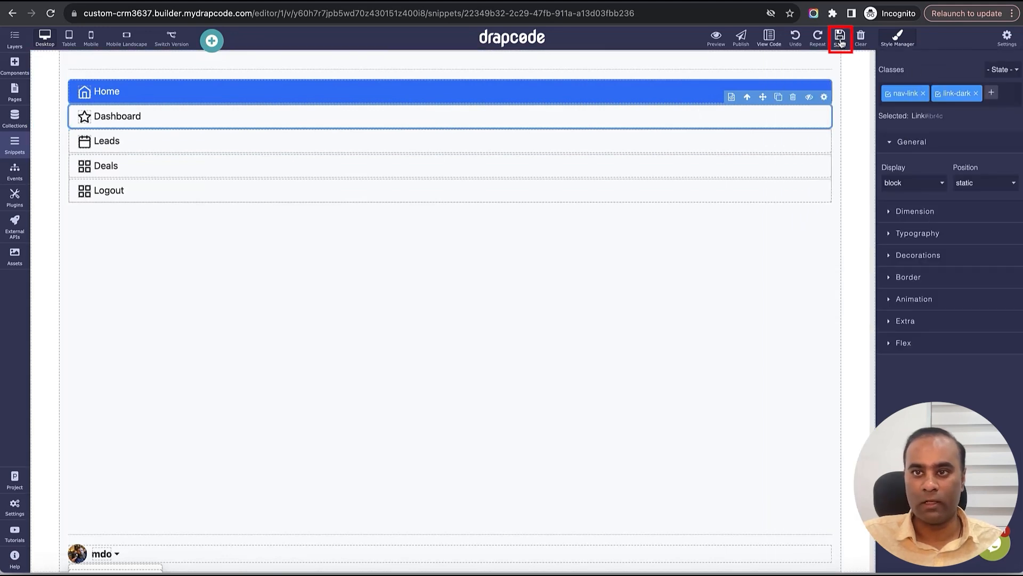
- Open the Dashboard page and the settings of its sidebar snippet
left_click(14, 92)
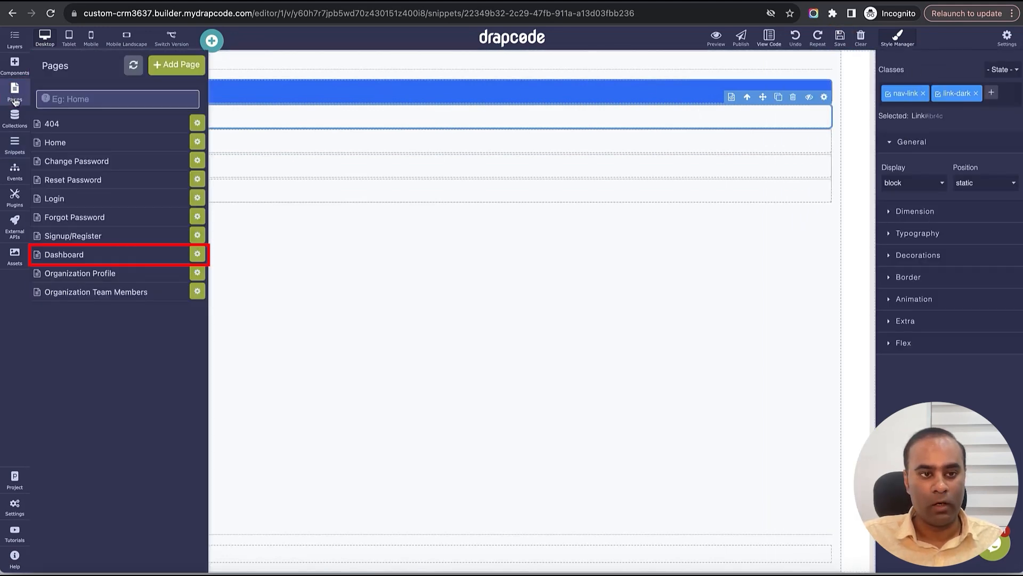
left_click(107, 261)
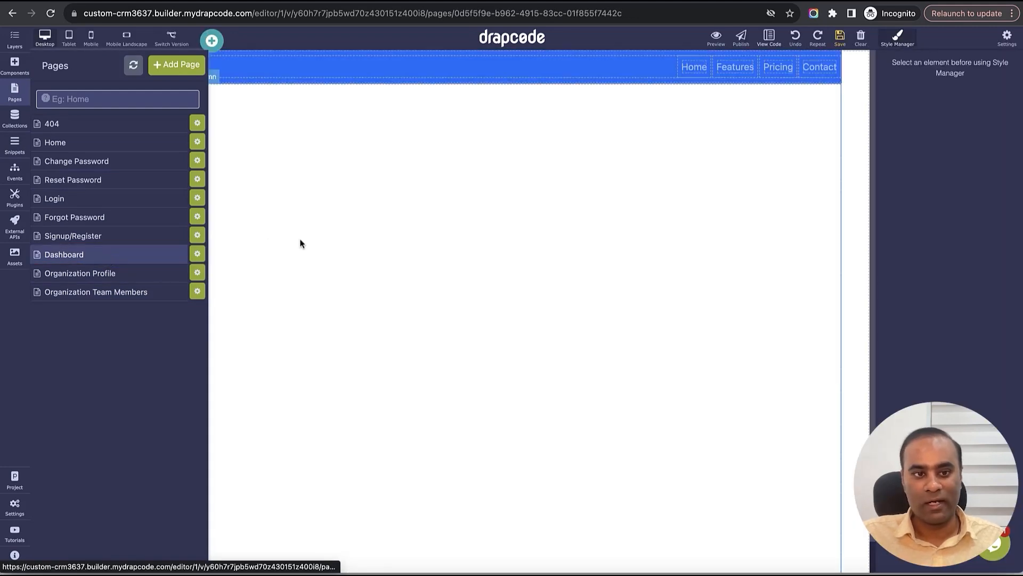
left_click(316, 244)
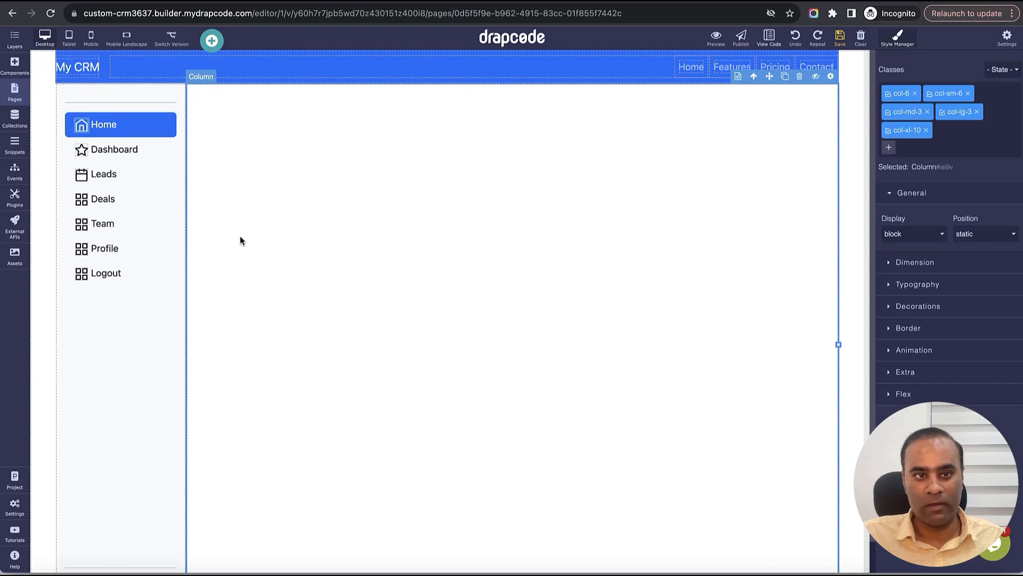
left_click(161, 239)
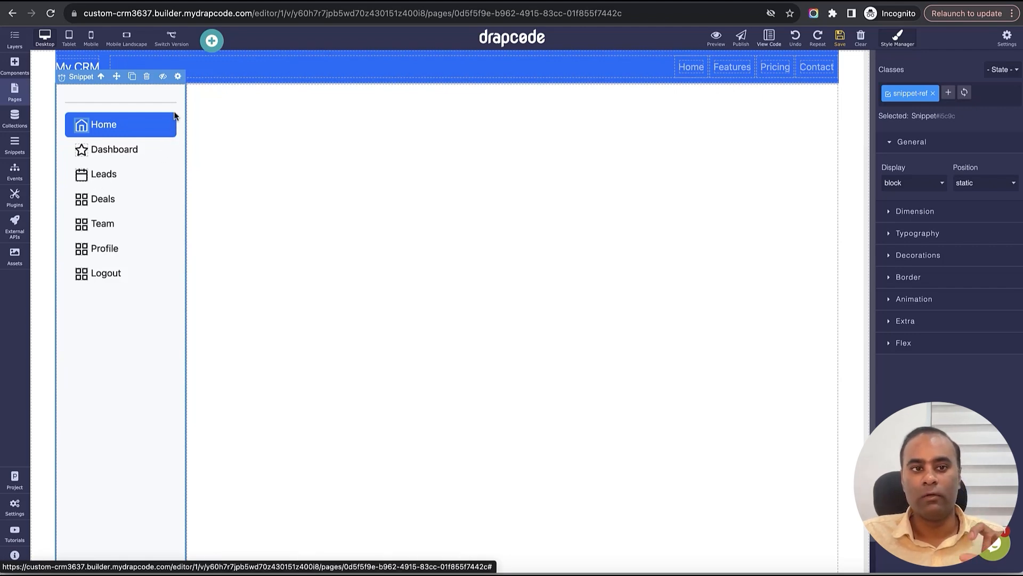
left_click(179, 78)
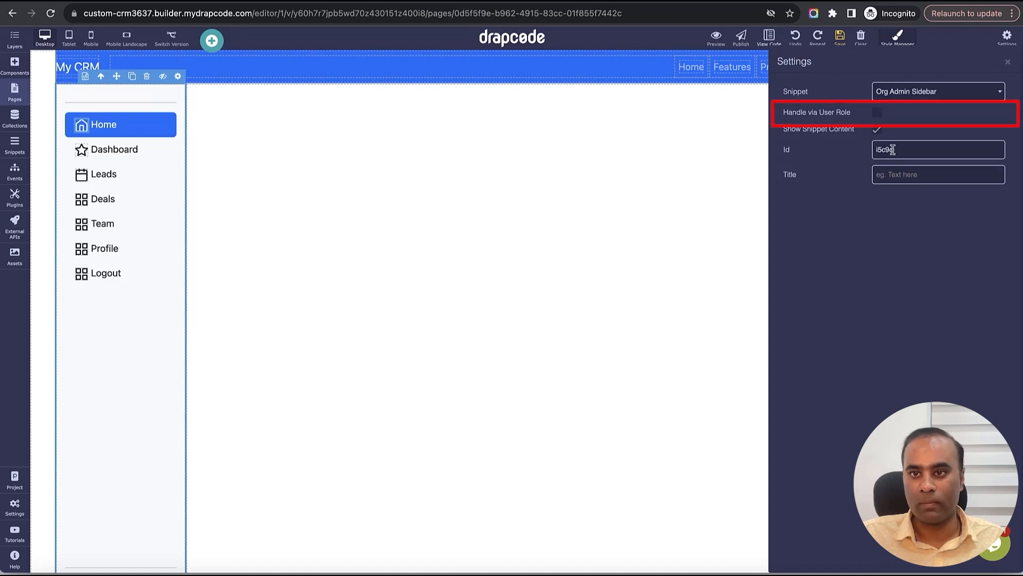
- Enable Handle via User Role: Org Admin Sidebar for admins, Org Team Member Sidebar for employees; save
left_click_drag(784, 118, 870, 119)
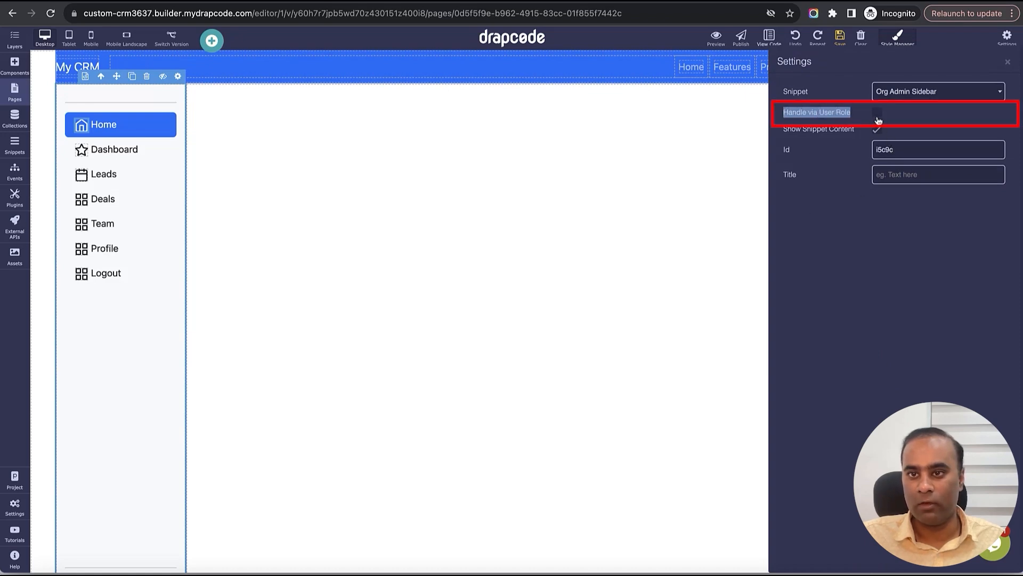
left_click(877, 116)
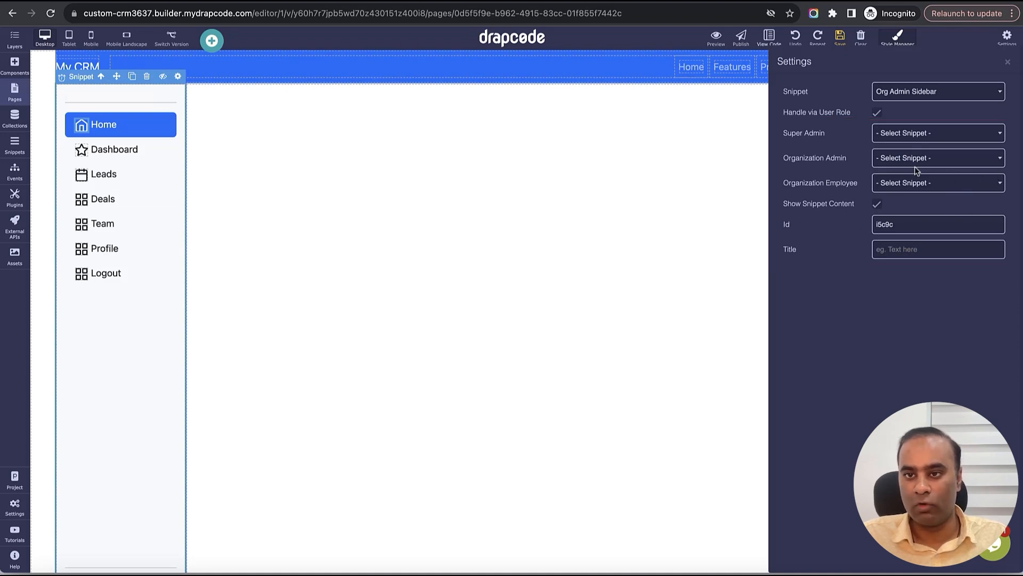
triple_click(808, 161)
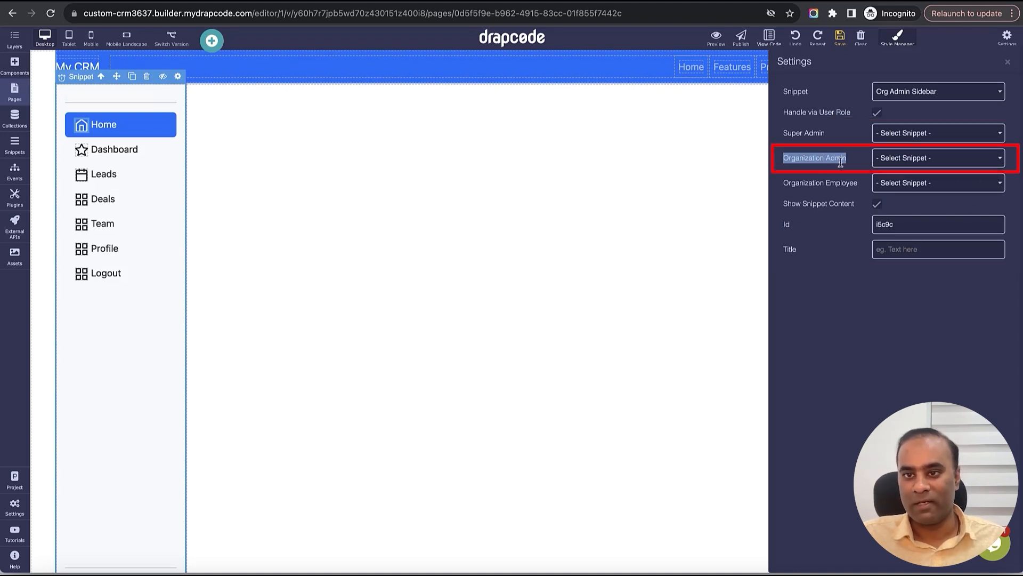
left_click(924, 166)
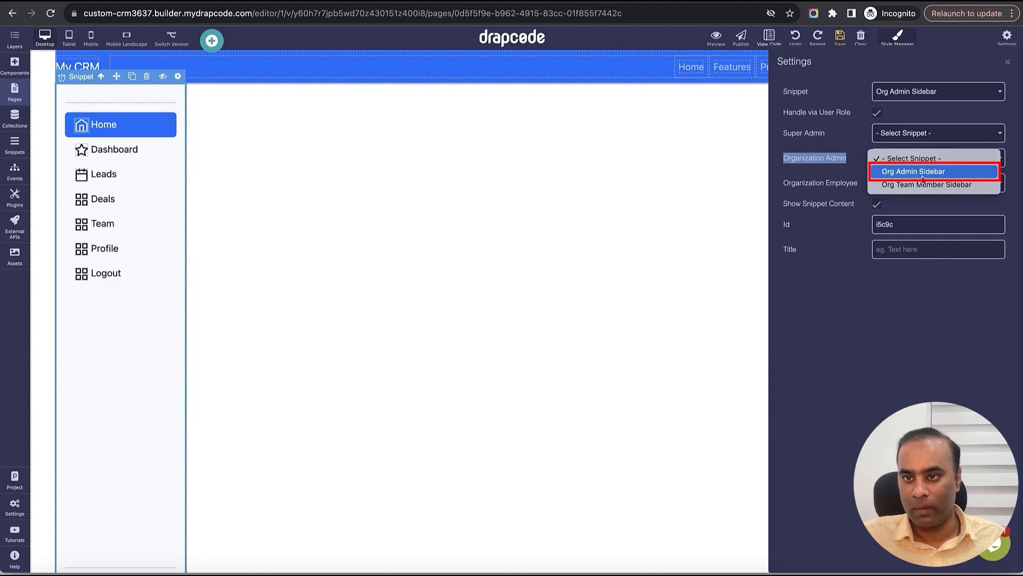
left_click(911, 173)
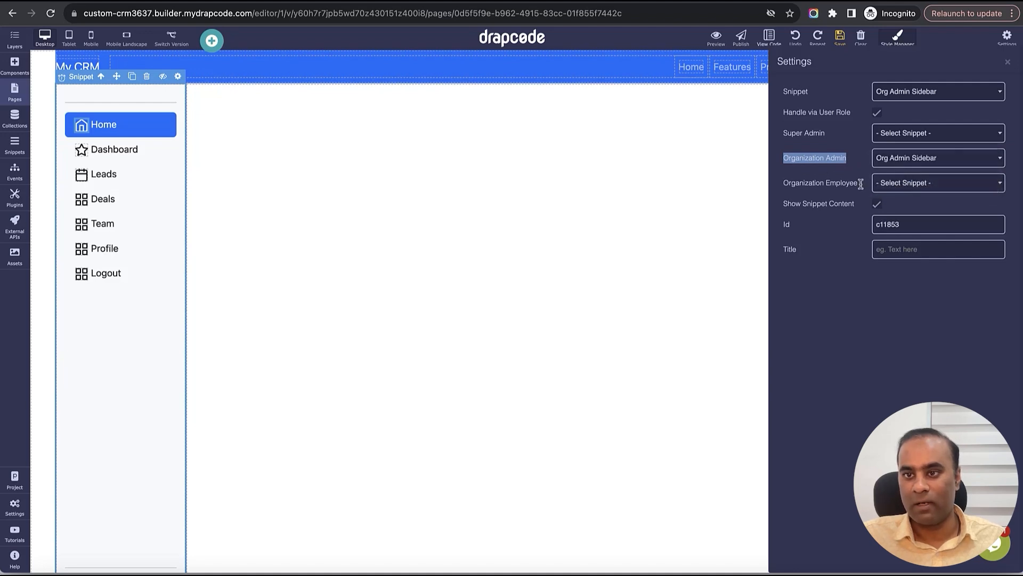
triple_click(835, 184)
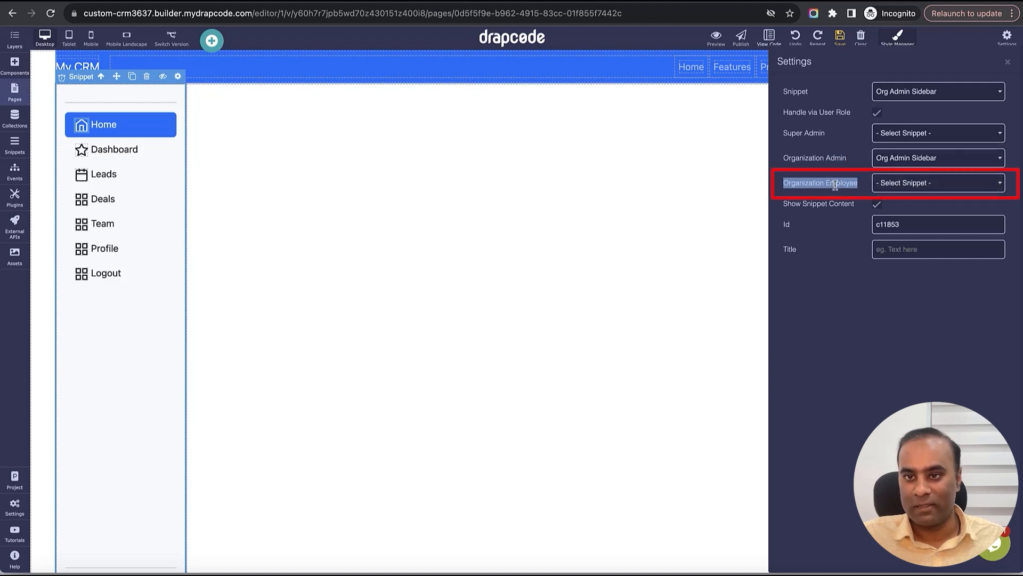
left_click(912, 181)
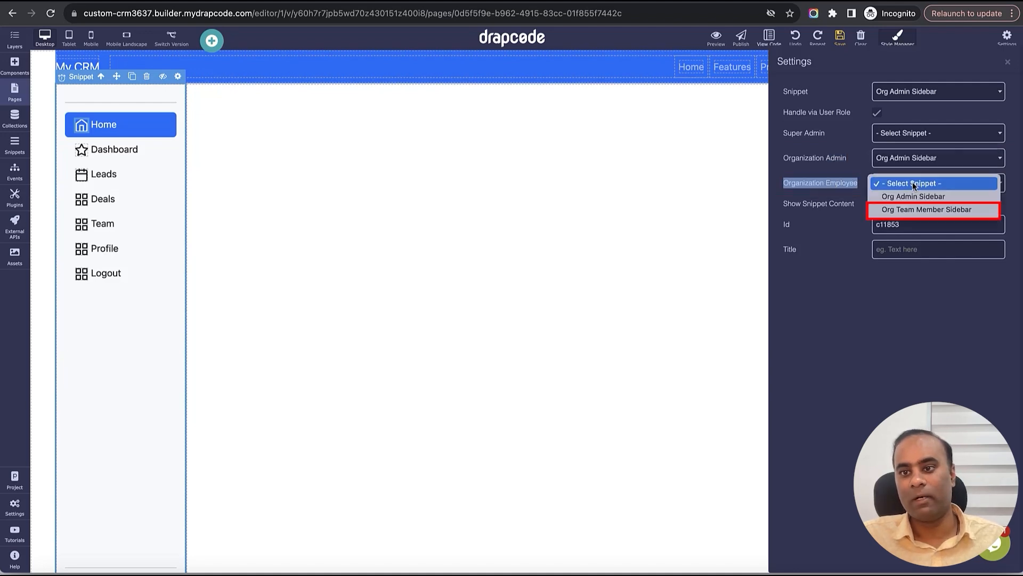
left_click(920, 209)
left_click(916, 66)
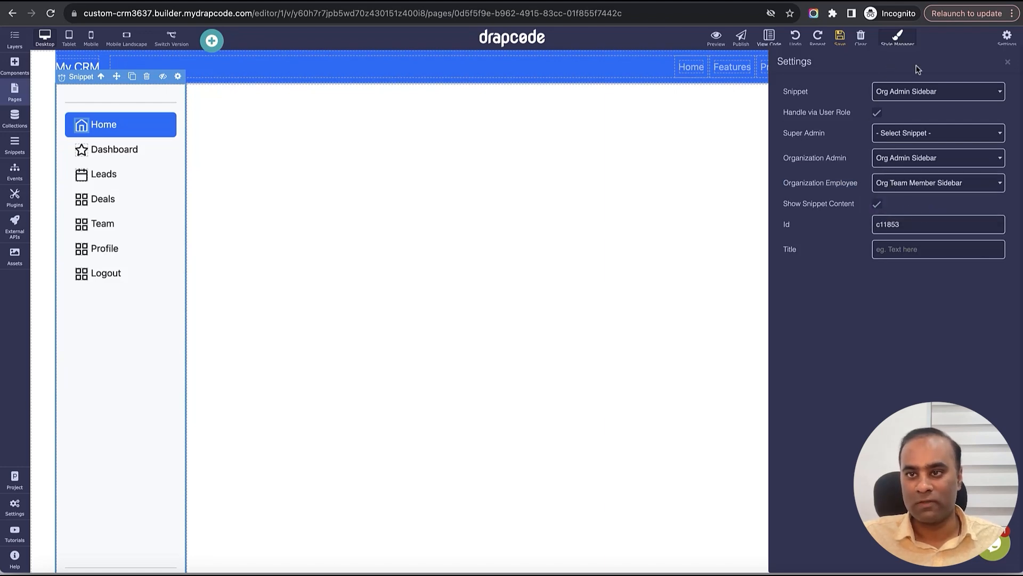
left_click(1008, 62)
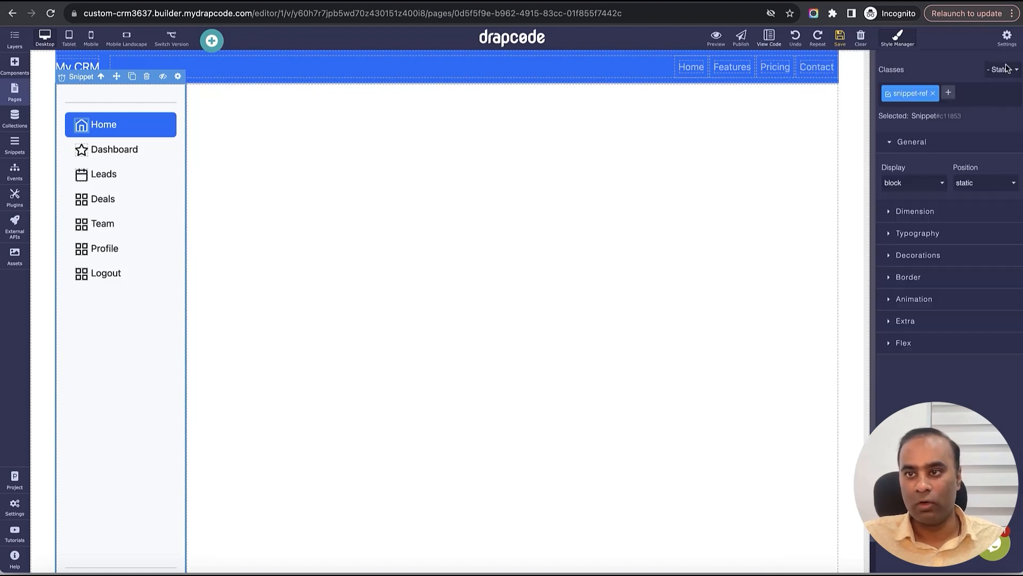
left_click(843, 41)
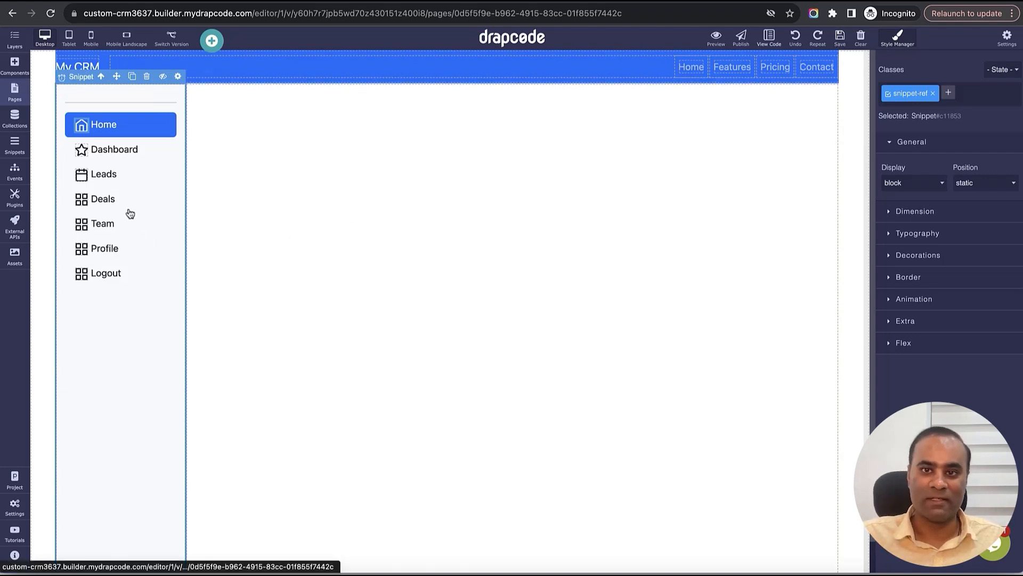
- Start a visibility rule on the header Home link using Current LoggedIn User's User Roles
left_click(705, 75)
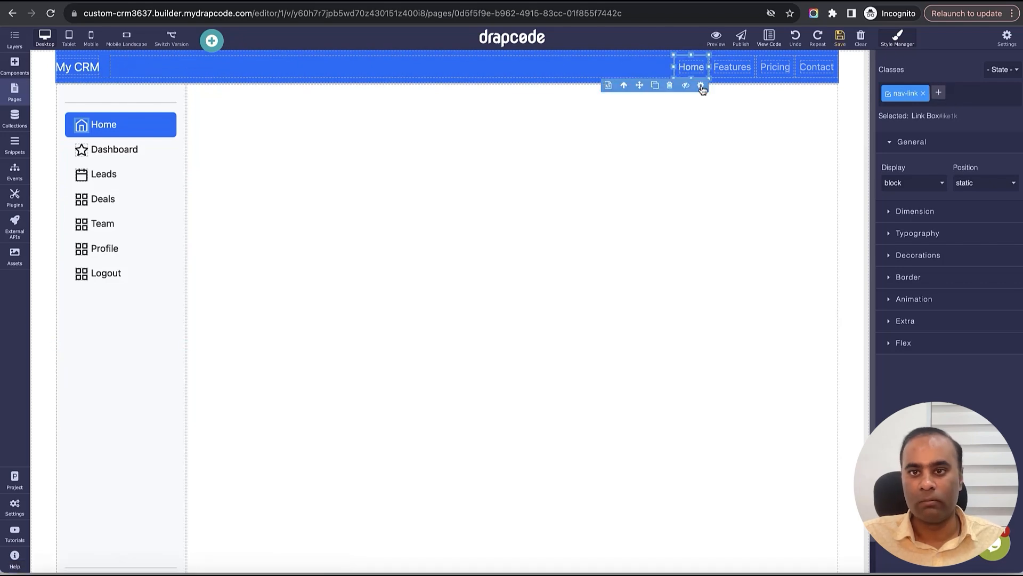
left_click(701, 86)
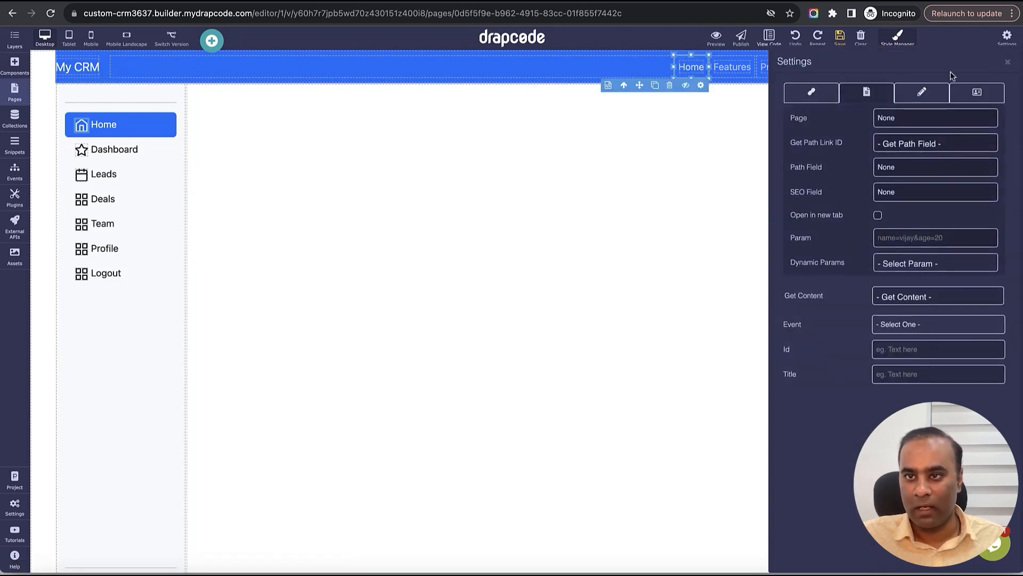
left_click(1007, 63)
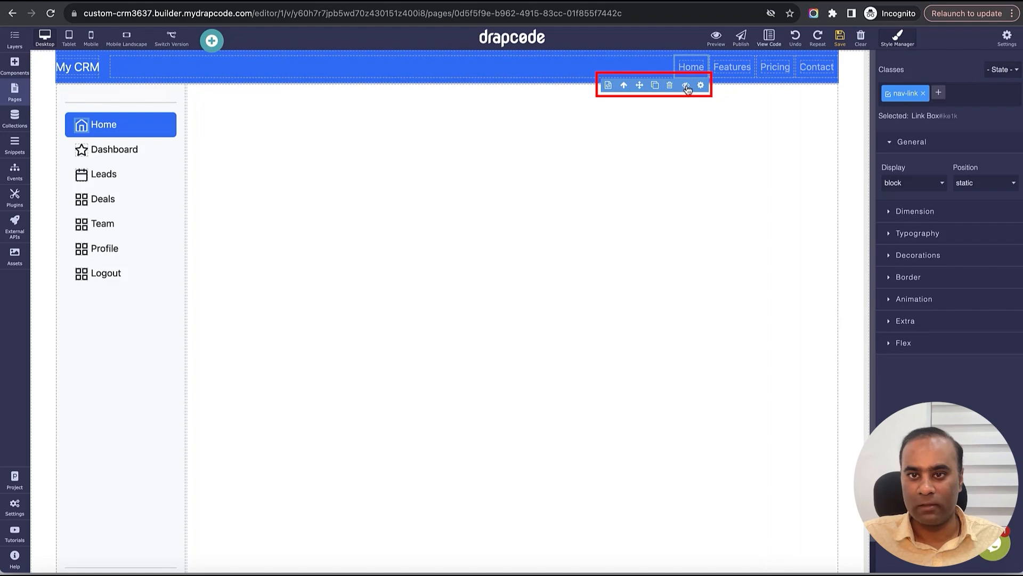
left_click(686, 86)
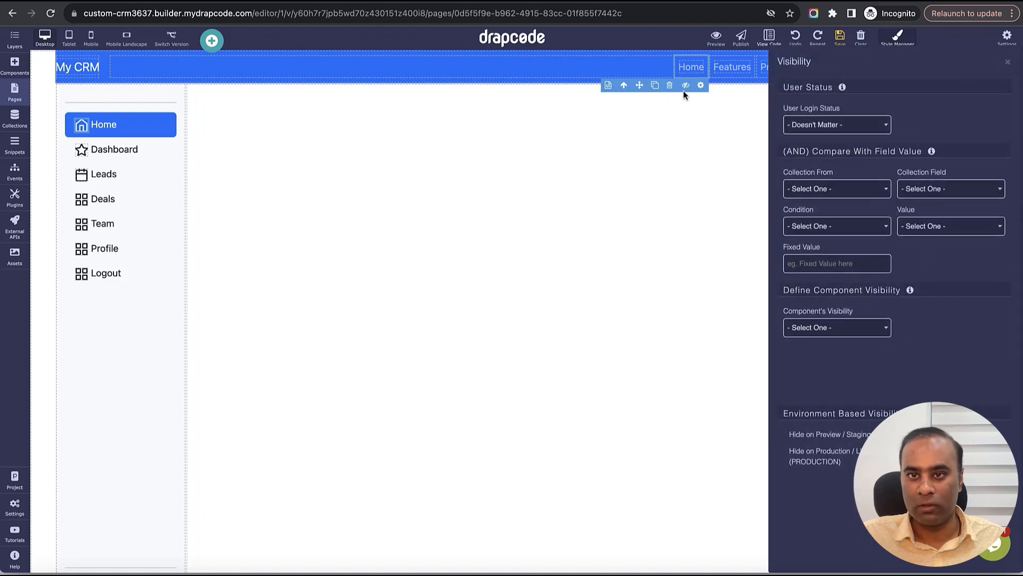
left_click(839, 190)
left_click(953, 198)
left_click(953, 199)
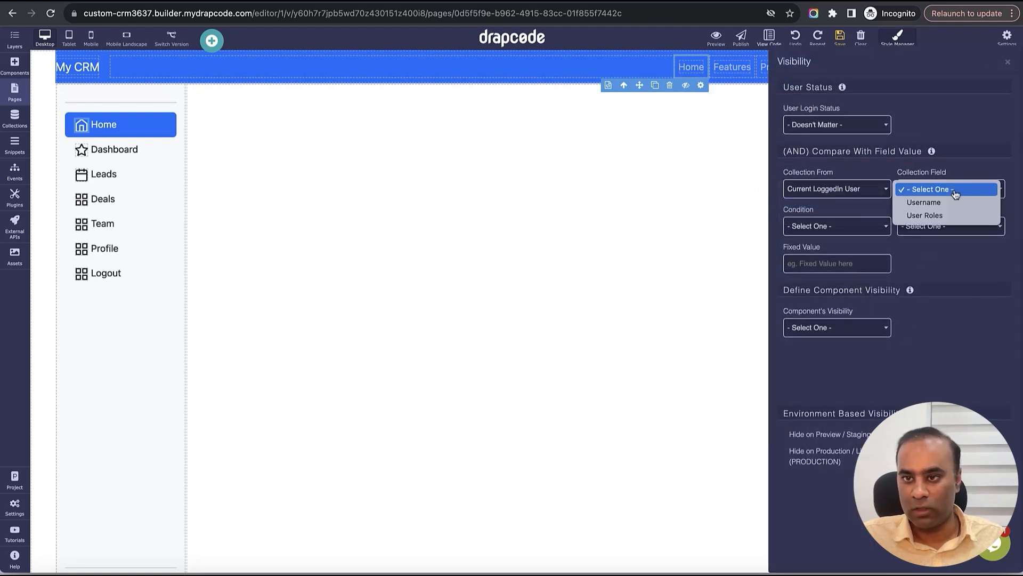
left_click(951, 218)
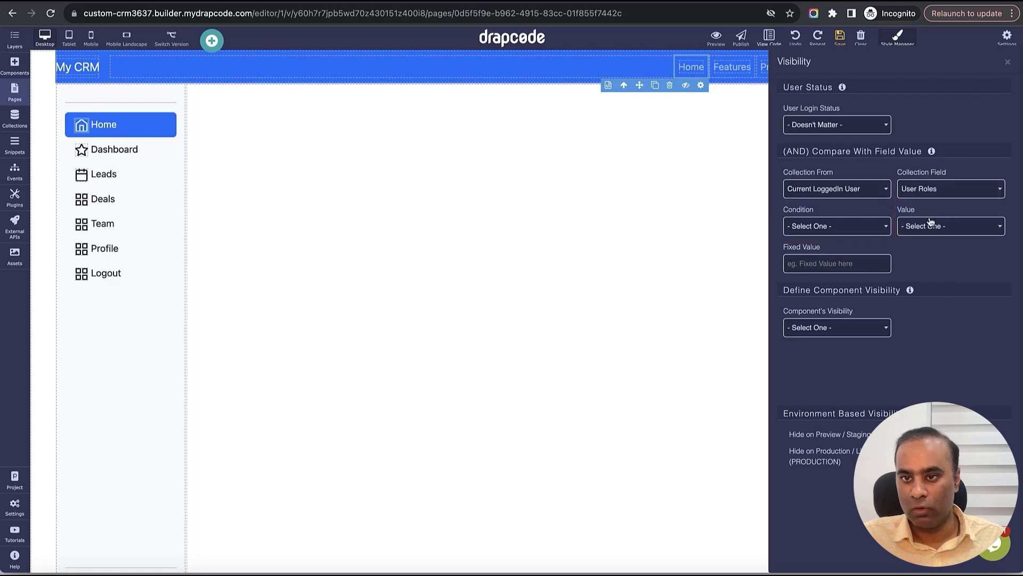
- Set the rule to Equals Organization Employee with visibility Hide
left_click(865, 233)
left_click(857, 240)
left_click(929, 232)
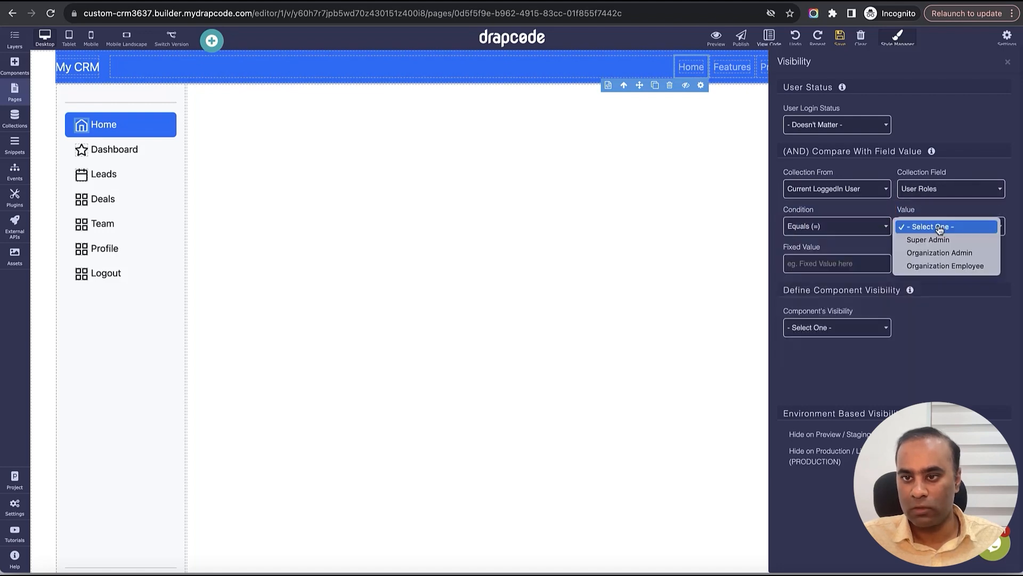
left_click(944, 266)
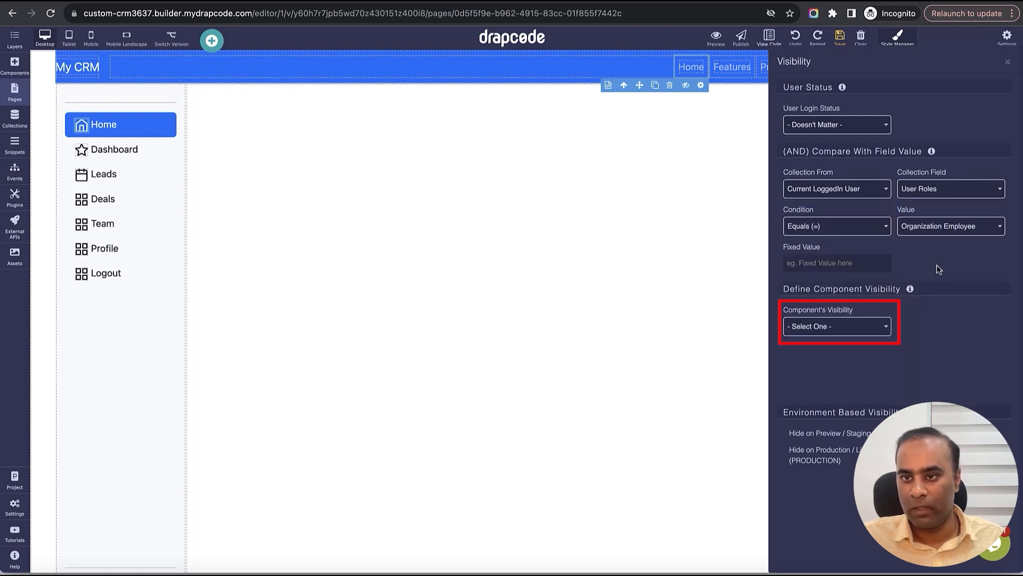
left_click(839, 327)
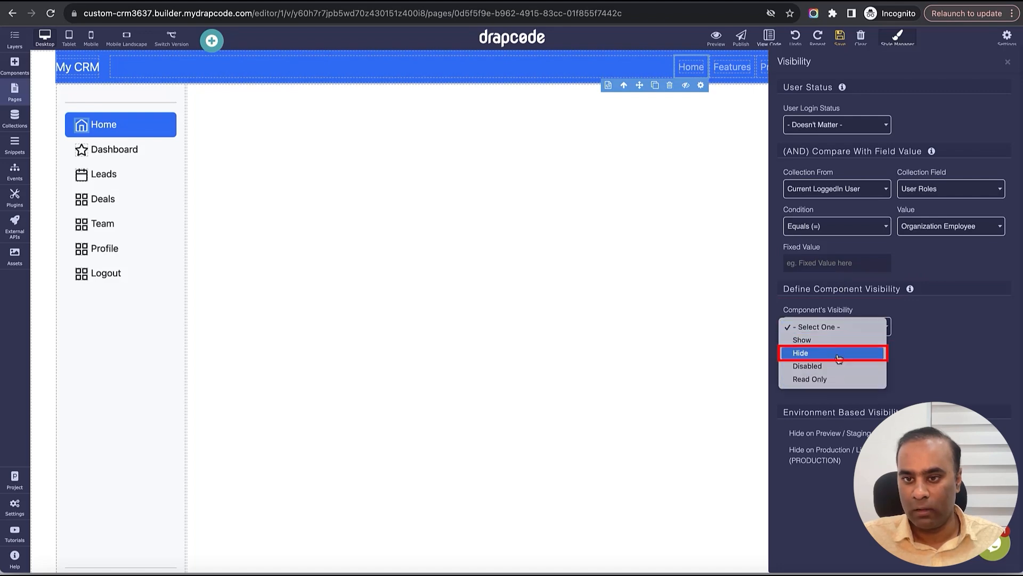
left_click(839, 354)
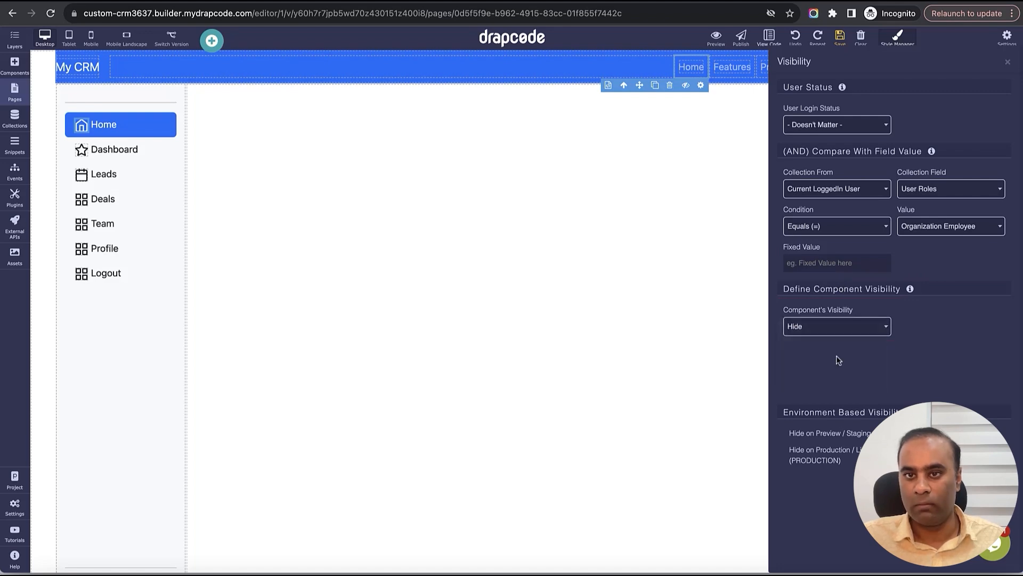
left_click(1008, 63)
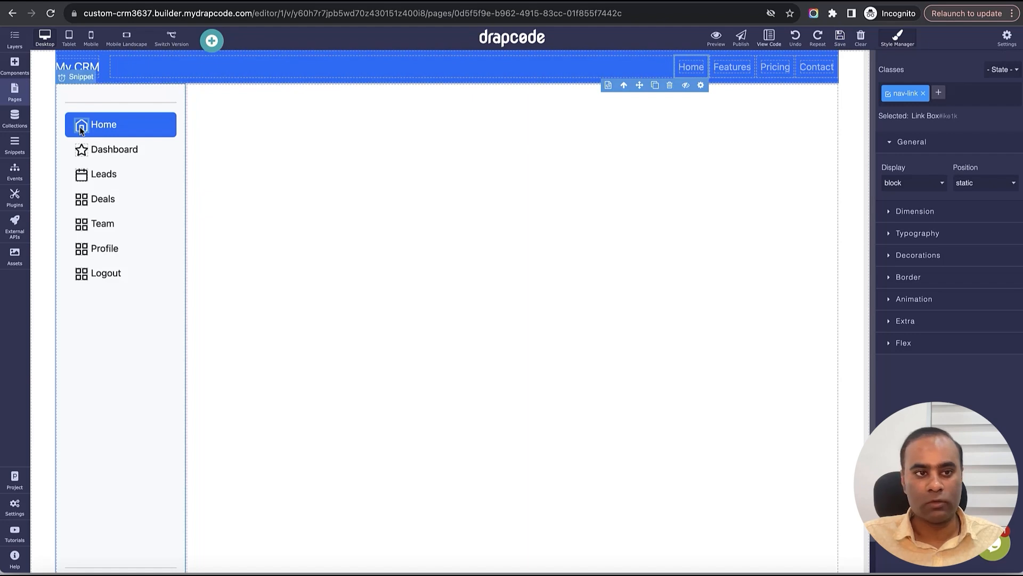
- Edit the Login event's 'Log the user in' action and delete its User role redirect
left_click(15, 177)
left_click(51, 197)
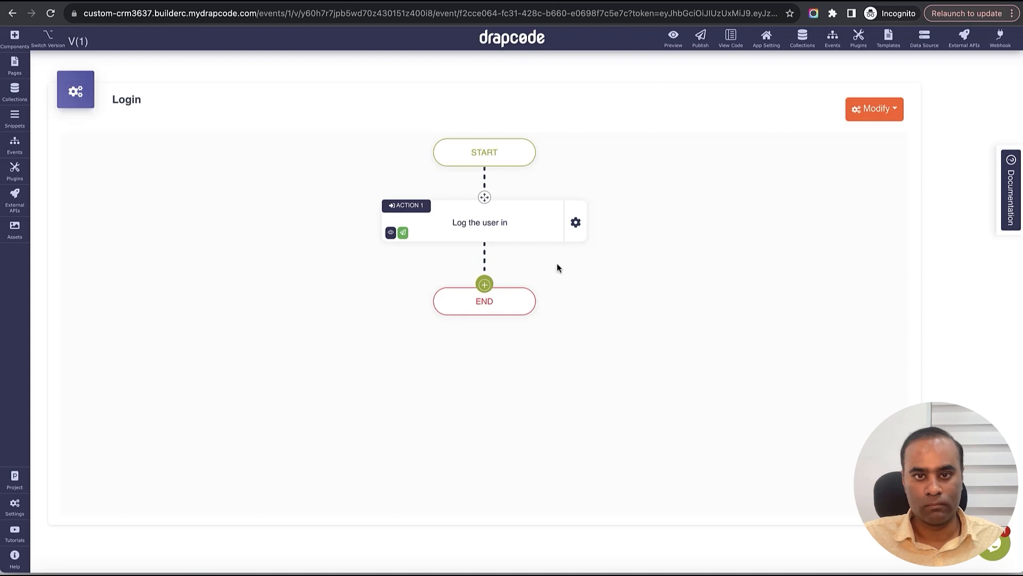
left_click(576, 221)
left_click(616, 239)
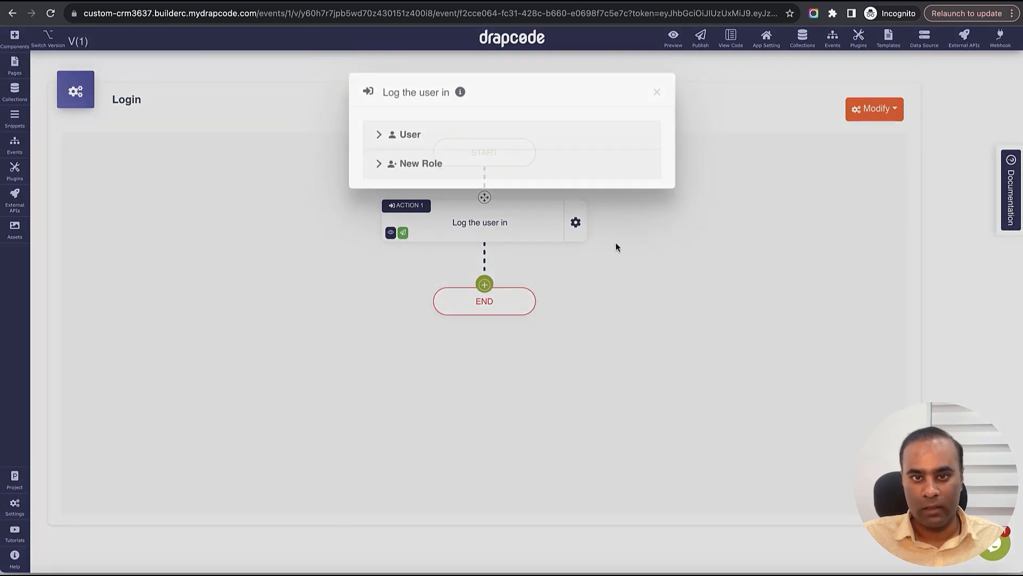
left_click(479, 155)
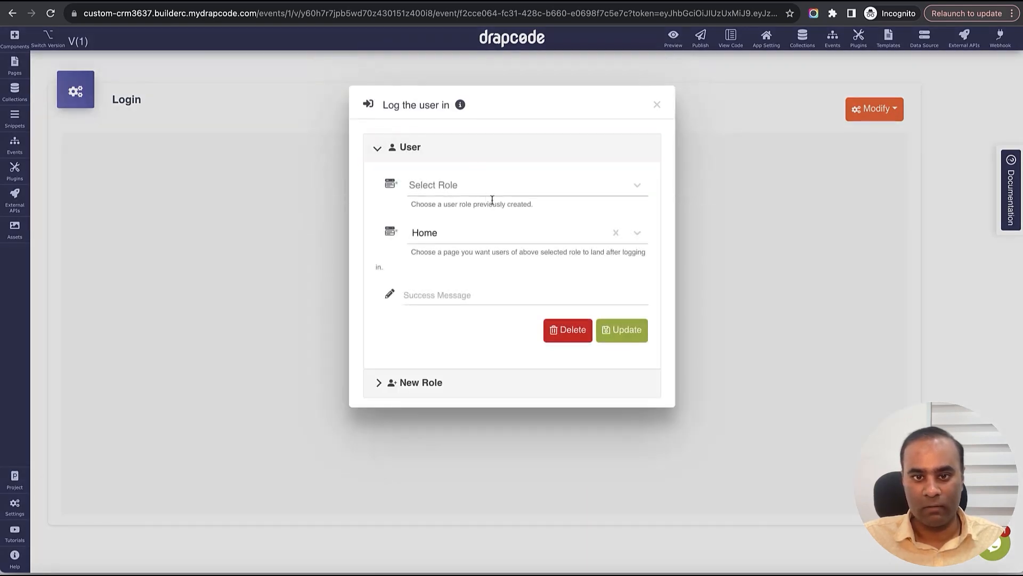
left_click(568, 330)
- Add an Organization Admin redirect to Dashboard with a Login Success message
left_click(493, 154)
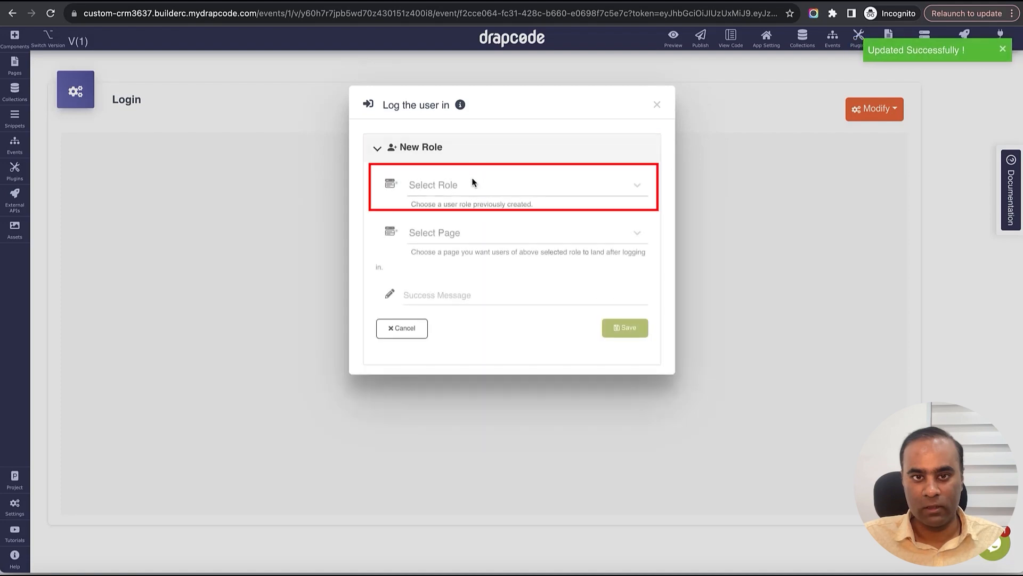
left_click(470, 185)
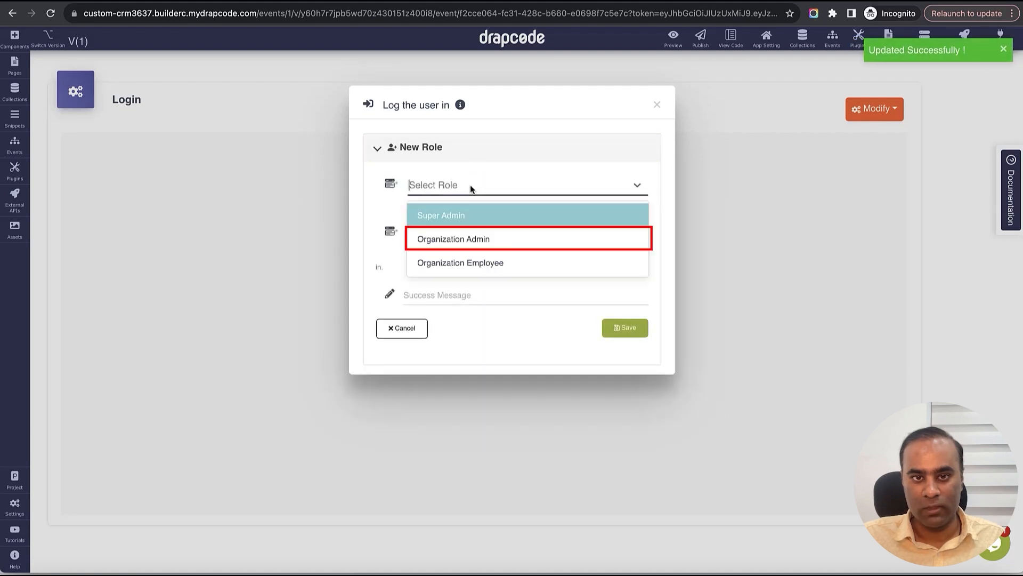
left_click(474, 239)
left_click(471, 233)
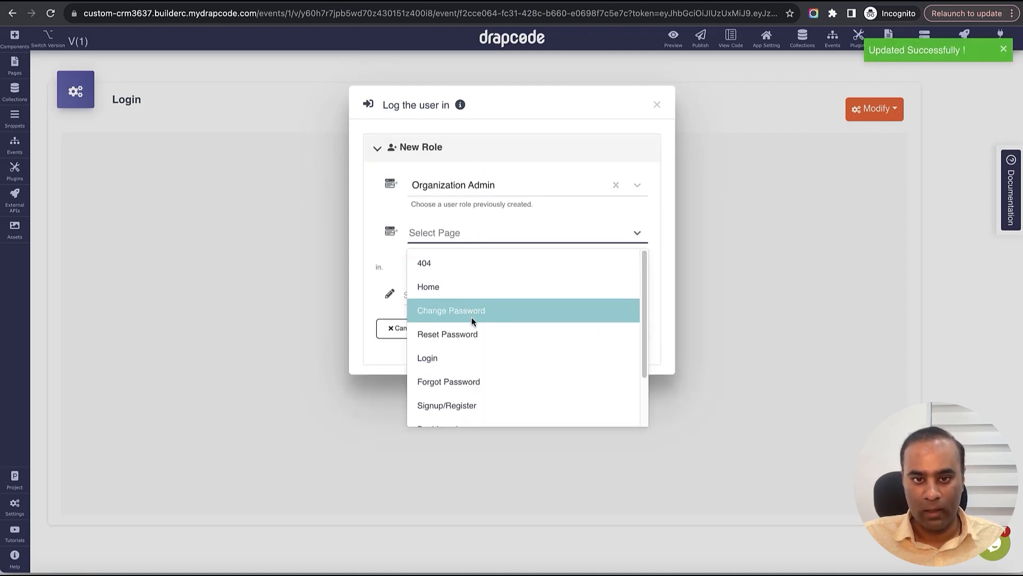
scroll(475, 347, "down", 1)
scroll(475, 347, "down", 1)
left_click(477, 375)
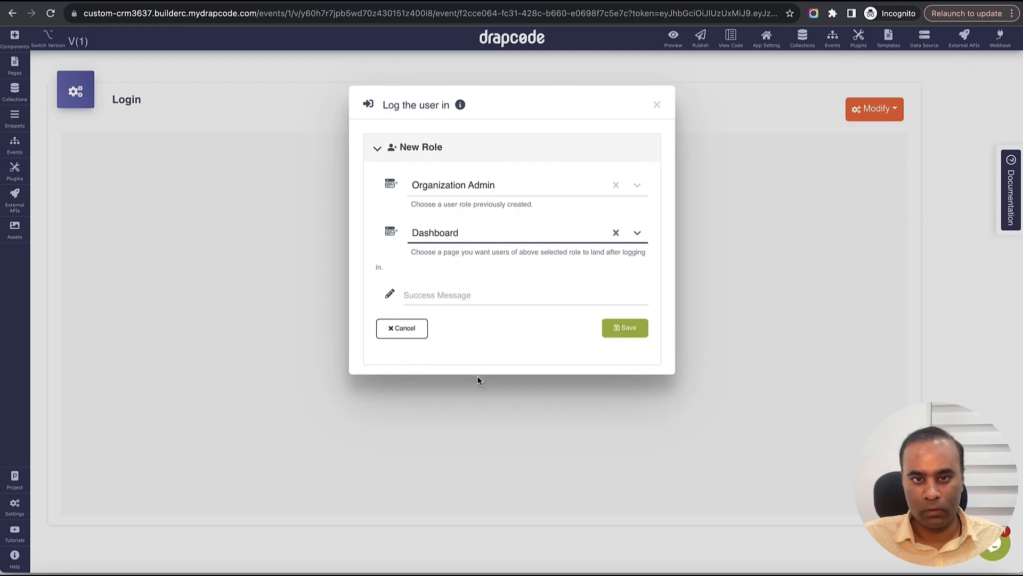
left_click(485, 295)
type("Login Success")
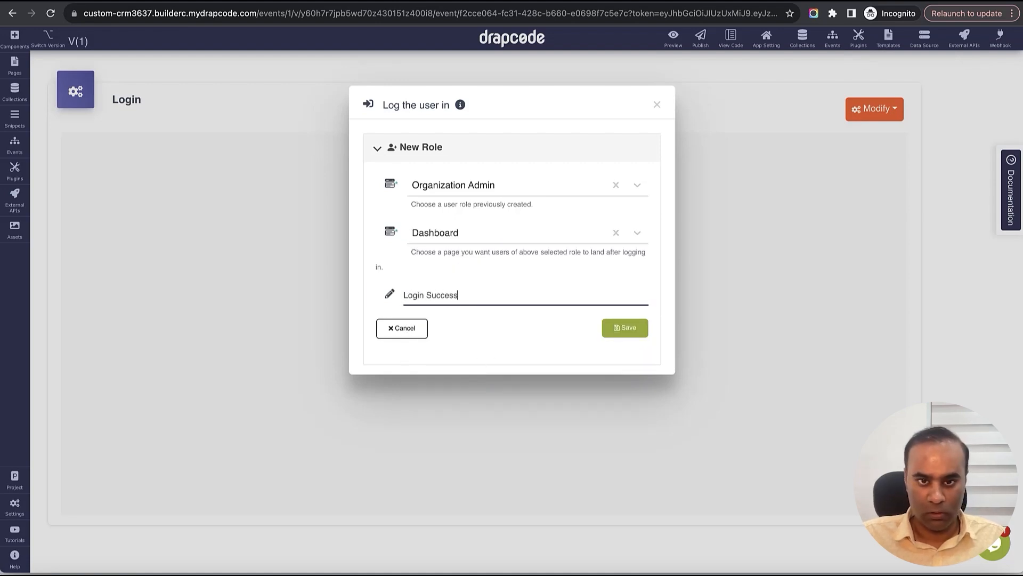
key("ctrl+a")
left_click(624, 327)
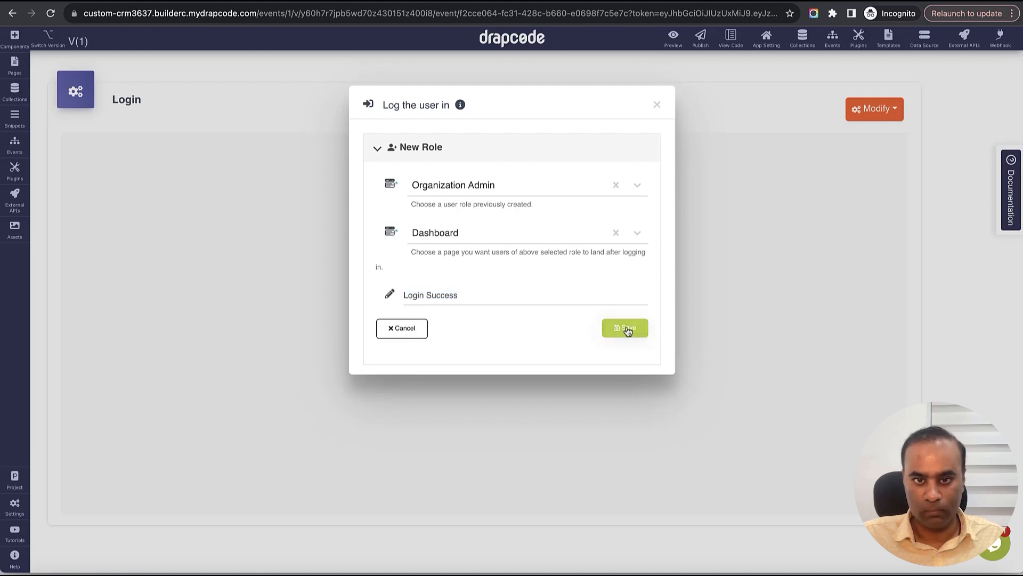
- Add an Organization Employee redirect to Dashboard with a 'Login Success' message
left_click(491, 214)
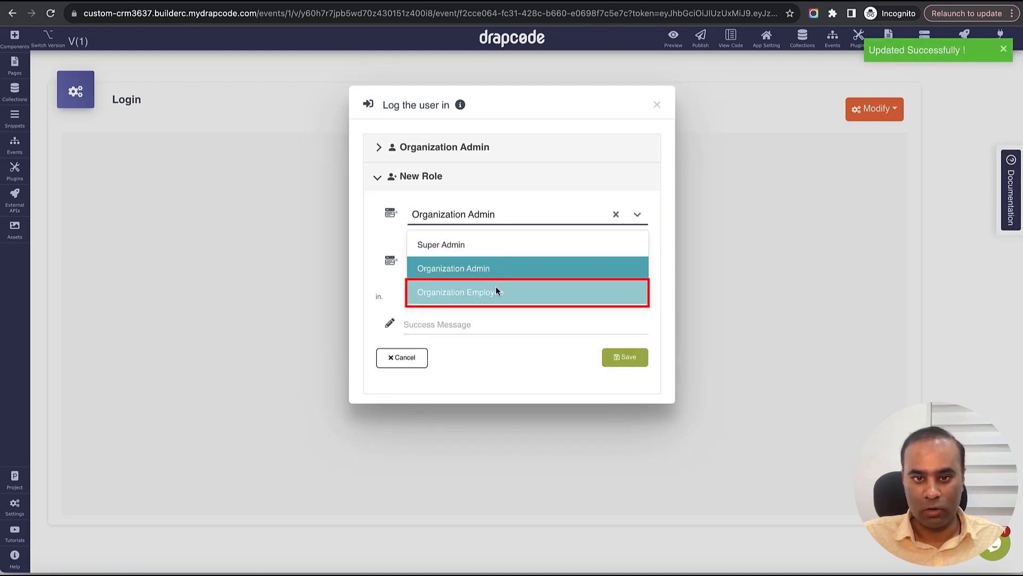
left_click(496, 288)
left_click(482, 261)
left_click(501, 257)
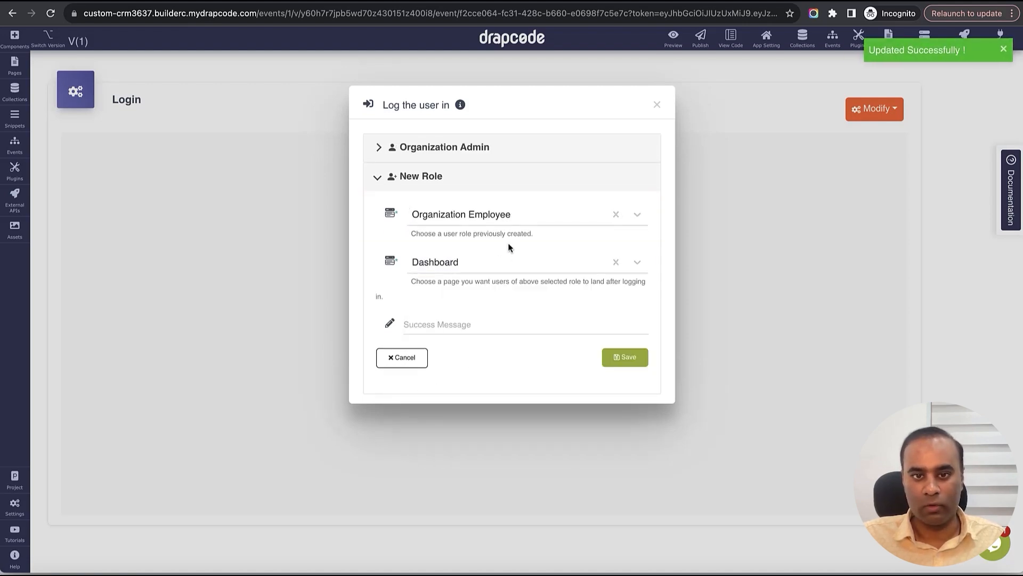
left_click(512, 314)
type("Login Success")
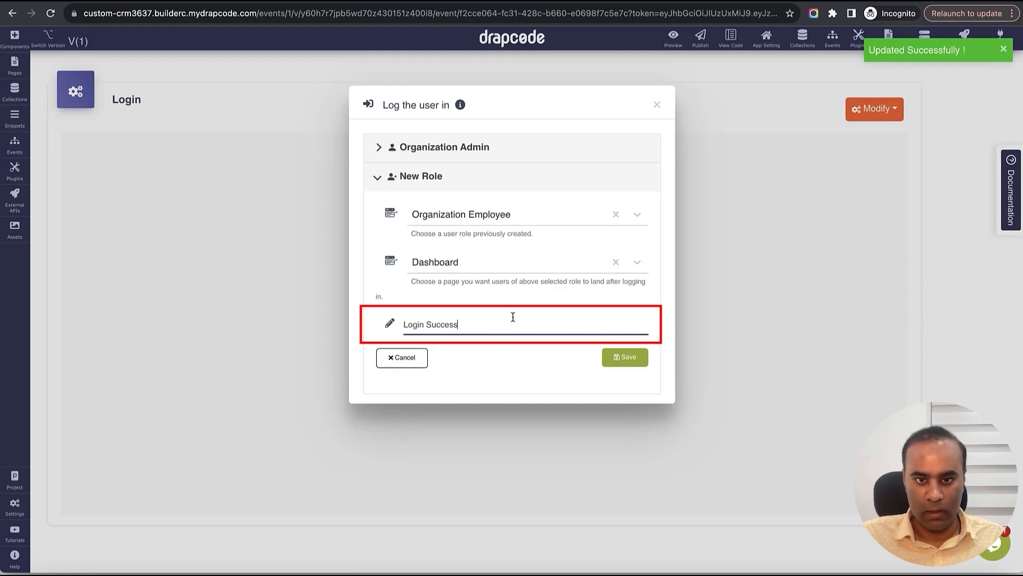
left_click(634, 361)
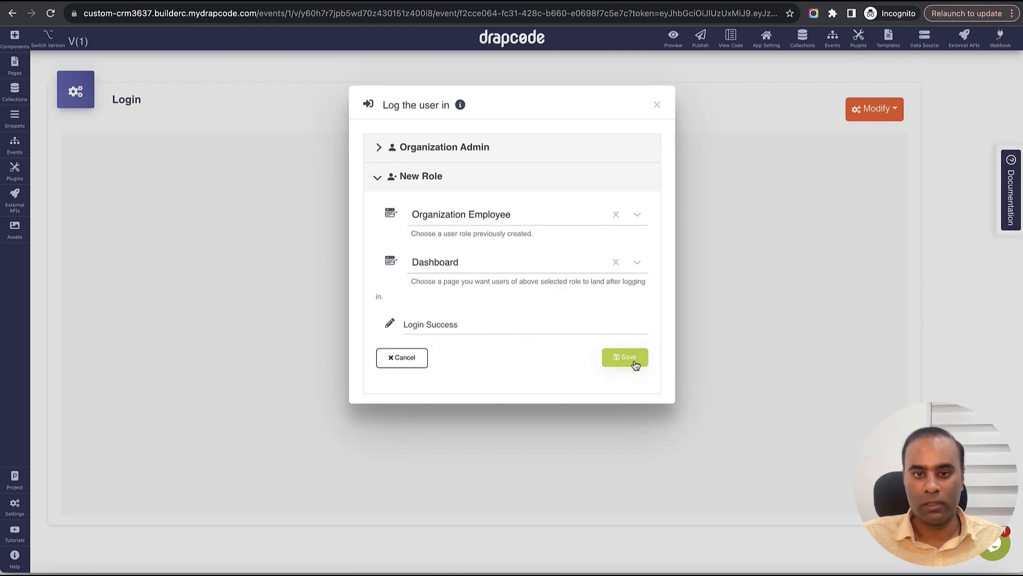
left_click(657, 108)
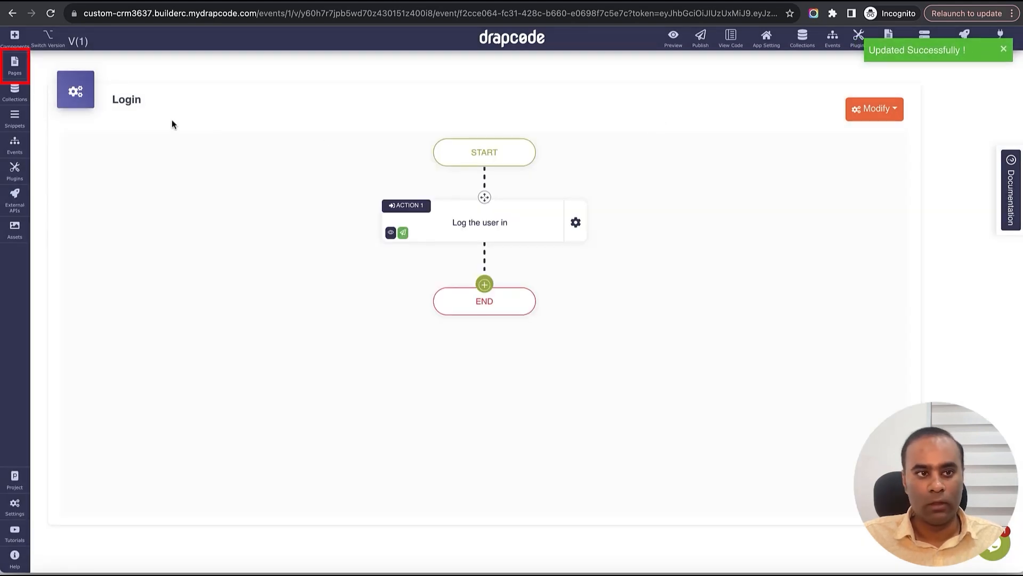
- Look at the Login page, then bring up the Home page hero in the editor
left_click(14, 65)
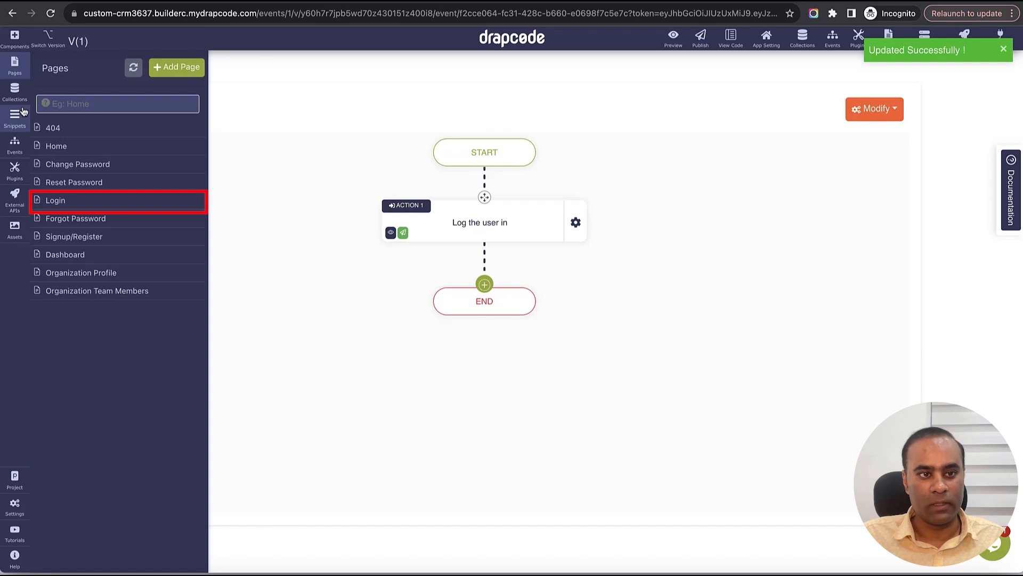
left_click(88, 211)
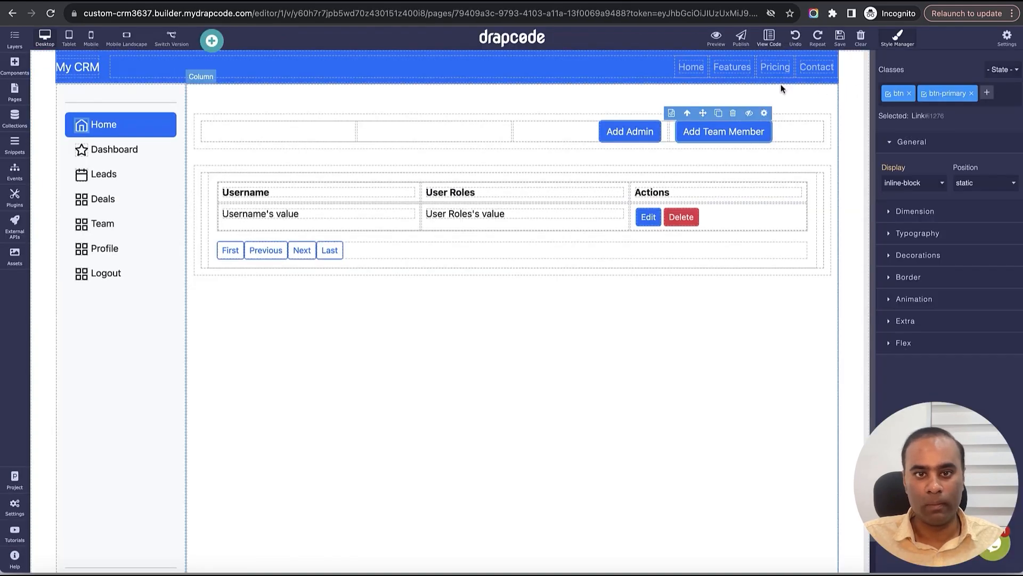
left_click(20, 101)
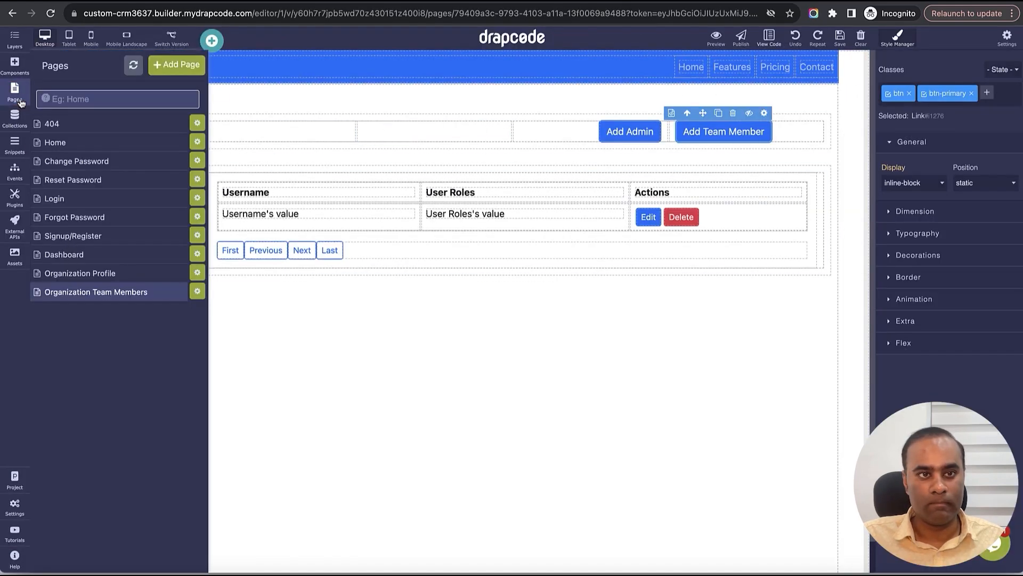
left_click(72, 148)
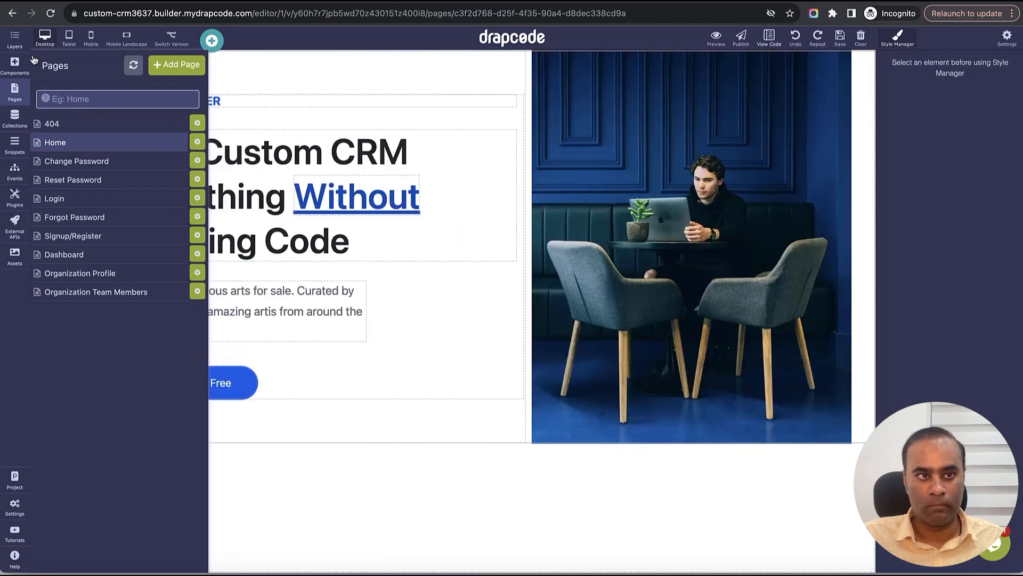
left_click(15, 96)
- Duplicate the Start for Free button and relabel the copy 'Login'
left_click(213, 349)
left_click(203, 379)
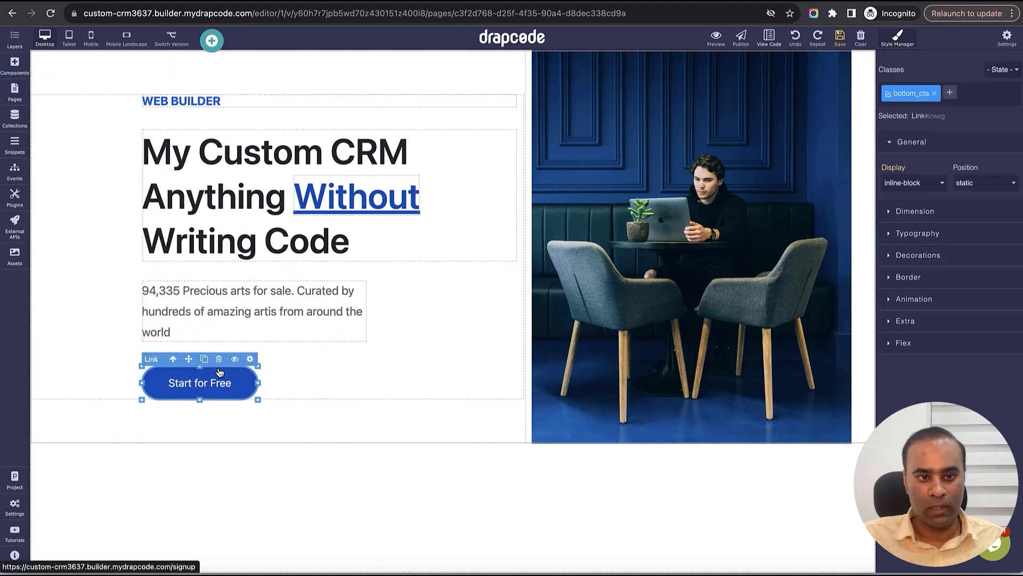
left_click(204, 358)
left_click(318, 384)
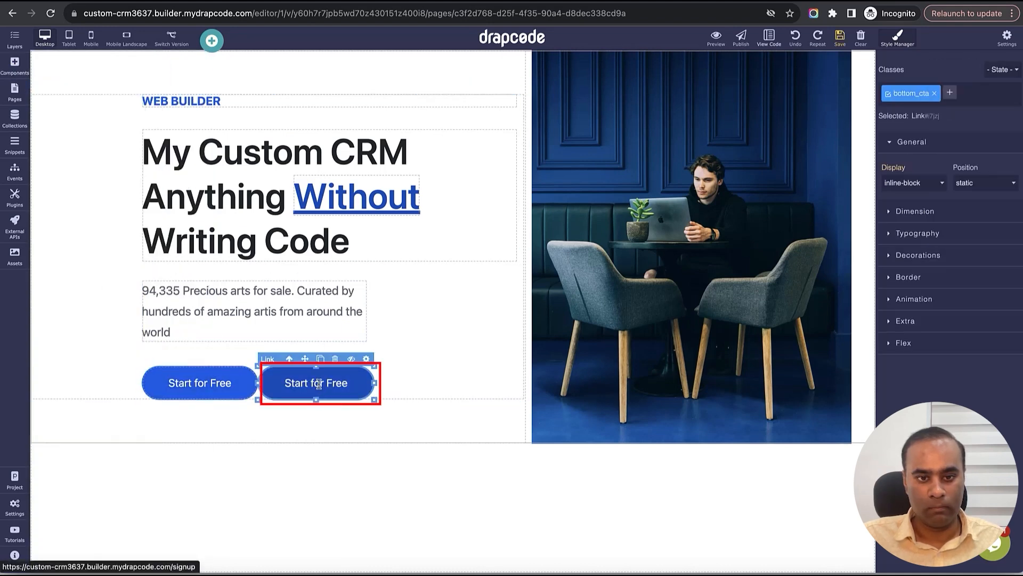
double_click(318, 384)
type("in")
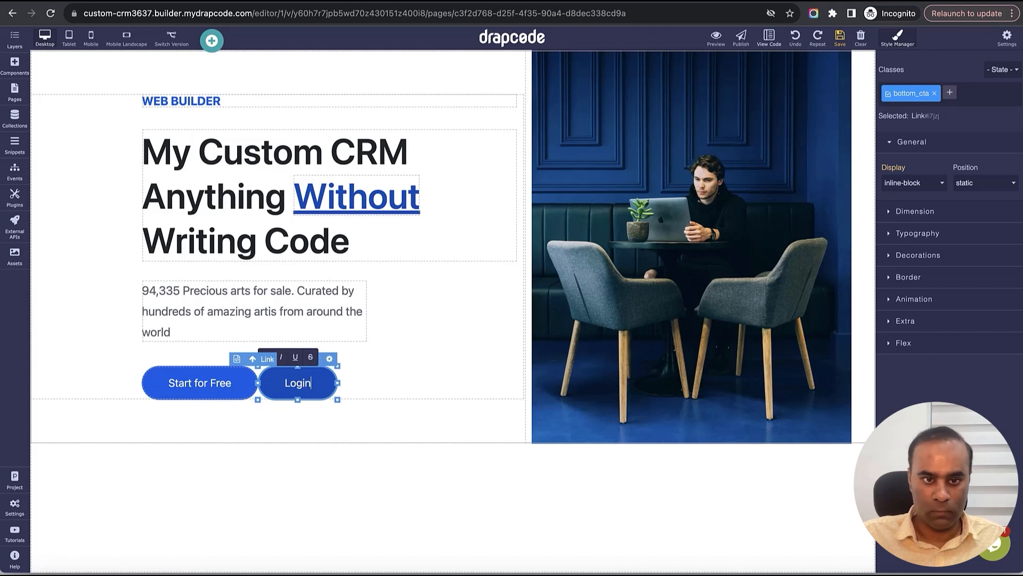
left_click(840, 38)
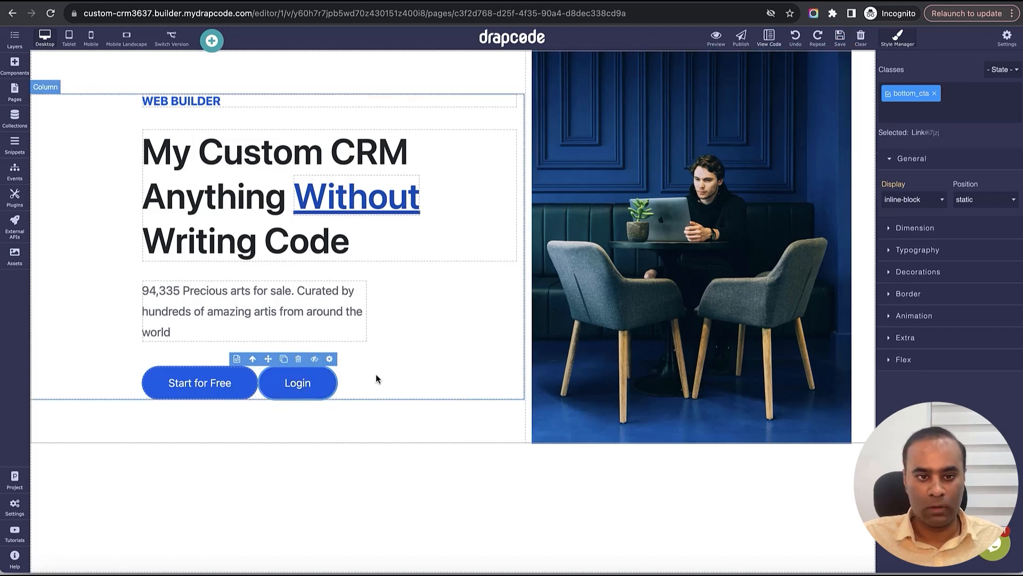
- Link the Login button to the Login page
left_click(331, 358)
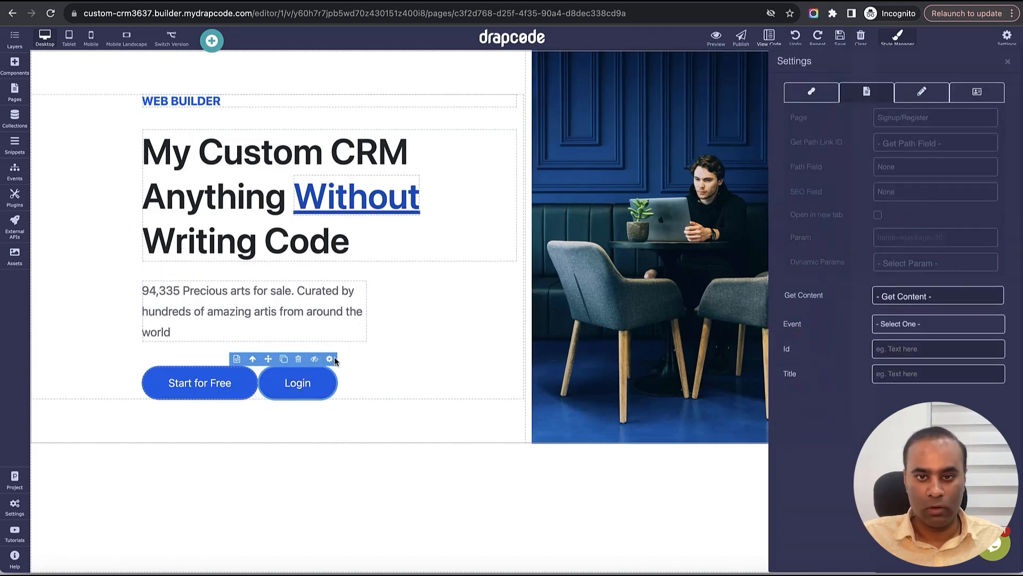
left_click(922, 118)
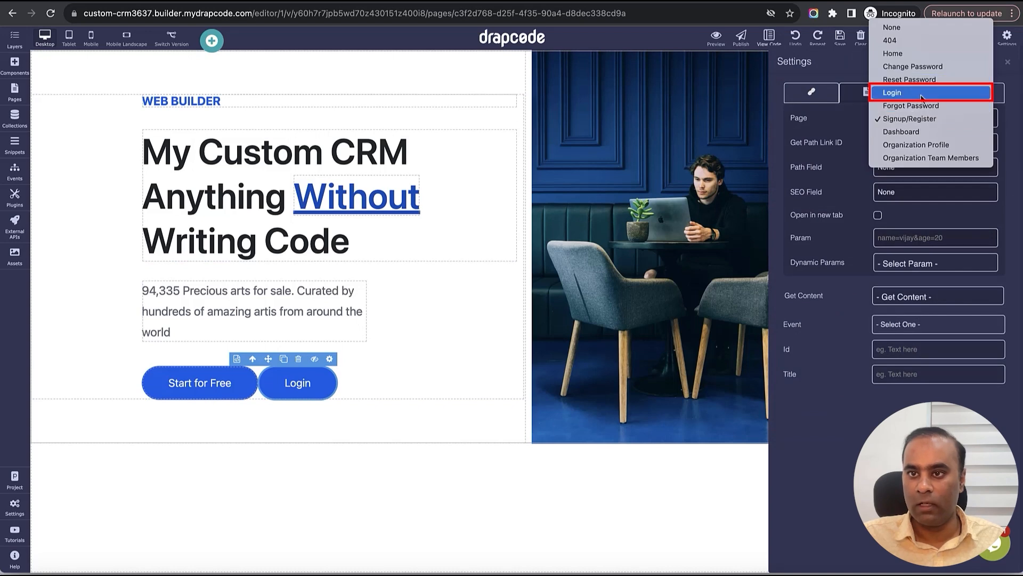
left_click(923, 94)
left_click(1007, 62)
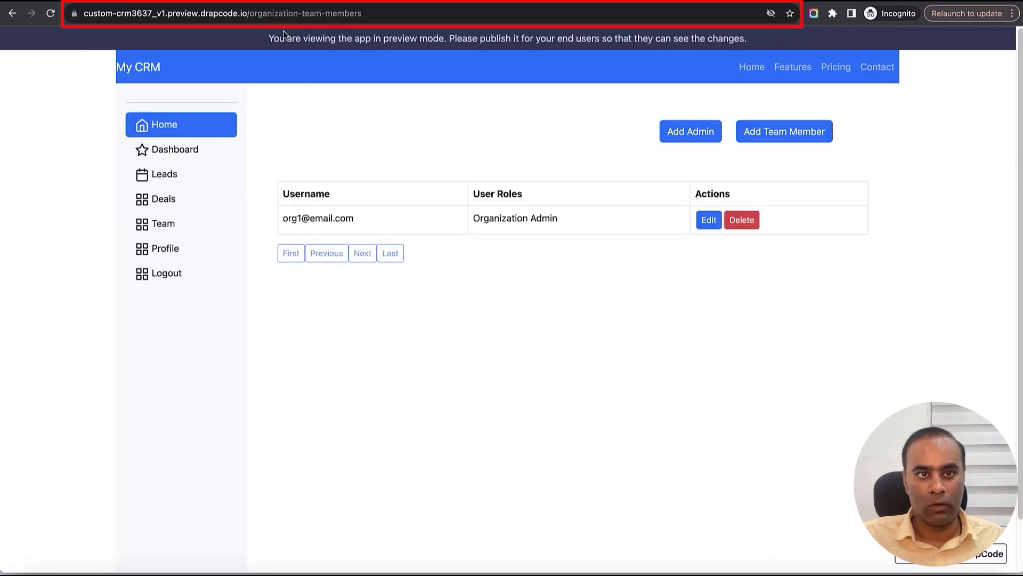
- Reload the CRM preview at its home address by removing the /organization-team-members path
left_click_drag(249, 13, 362, 13)
key("BackSpace")
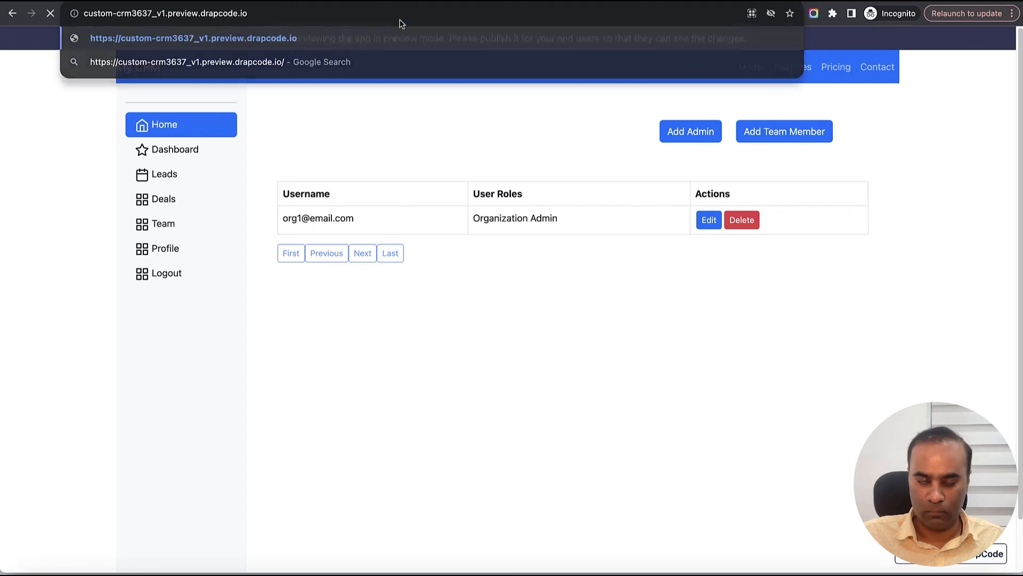
key("Return")
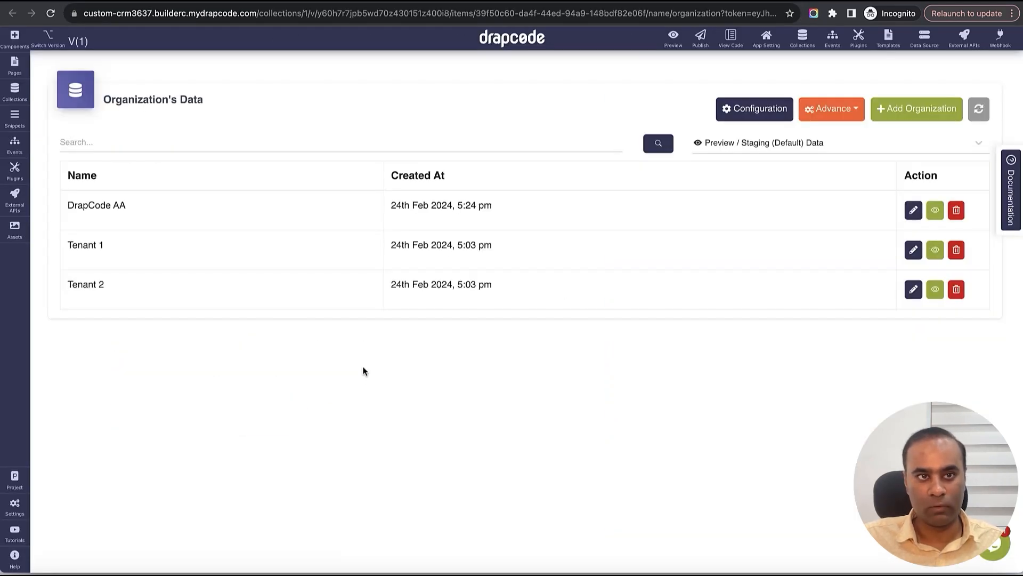
- In the User collection, set a new password for the Organization Employee record and copy its username
left_click(800, 41)
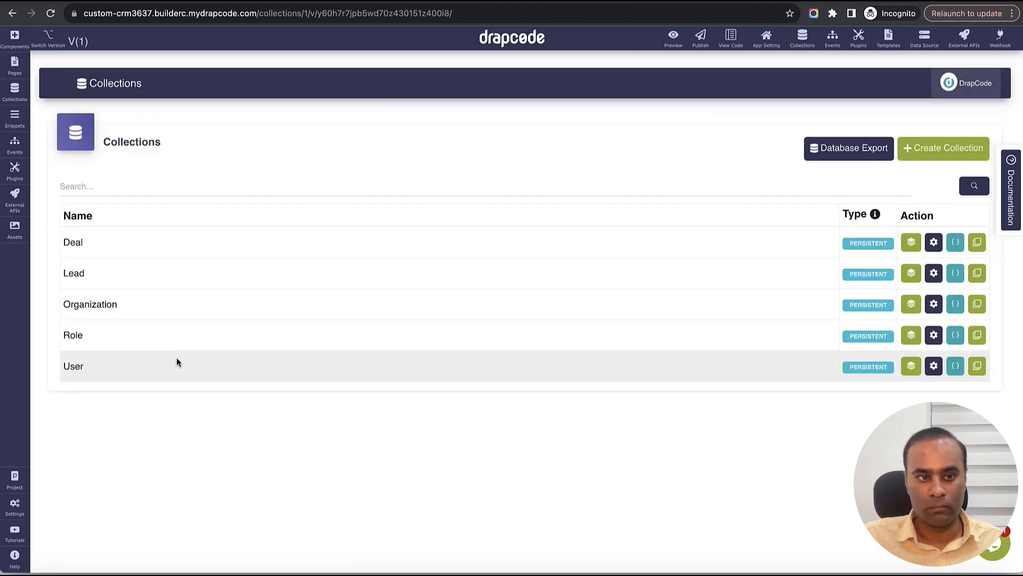
left_click(911, 365)
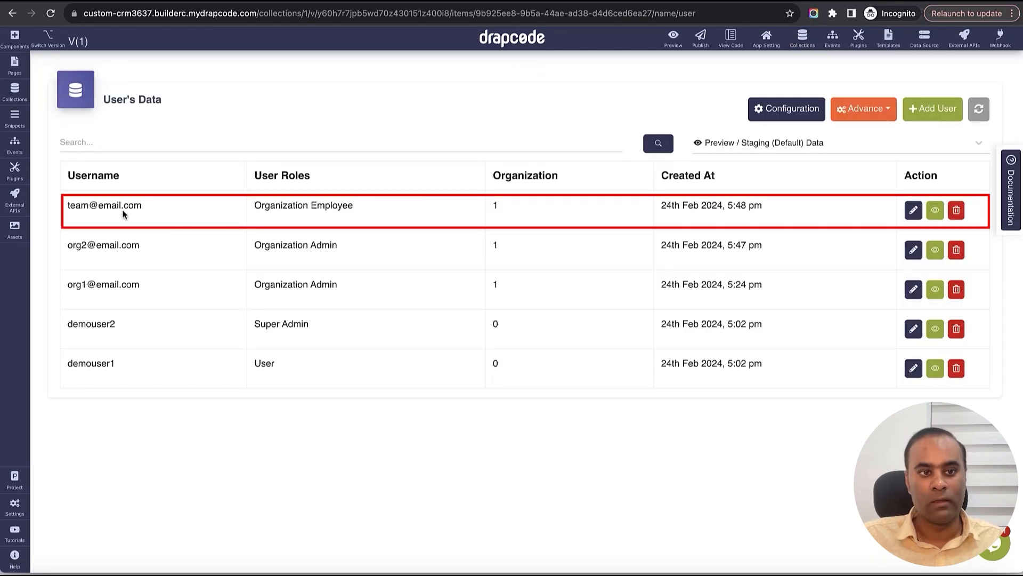
triple_click(123, 213)
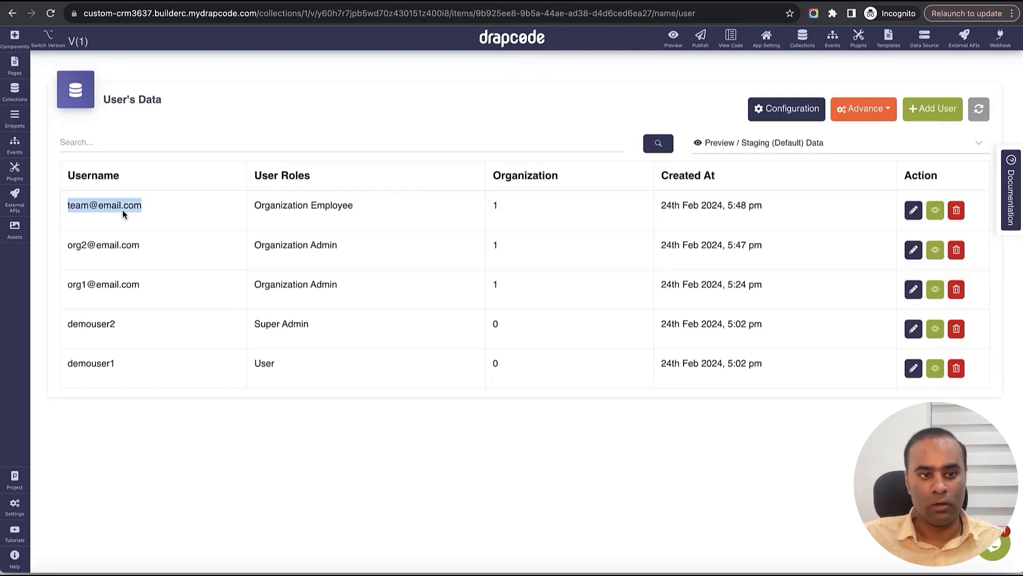
left_click(913, 210)
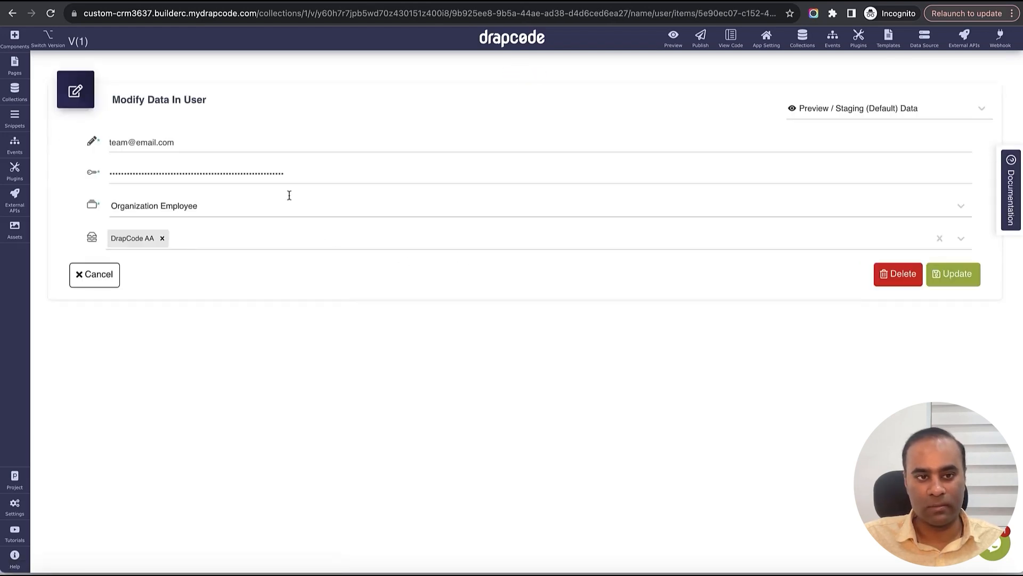
triple_click(276, 174)
type("12")
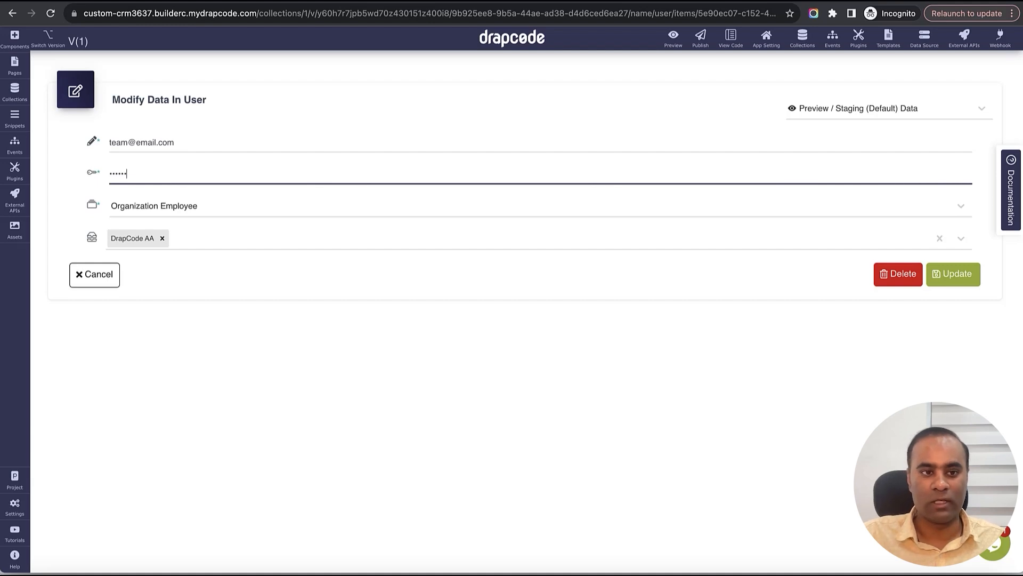
left_click(959, 282)
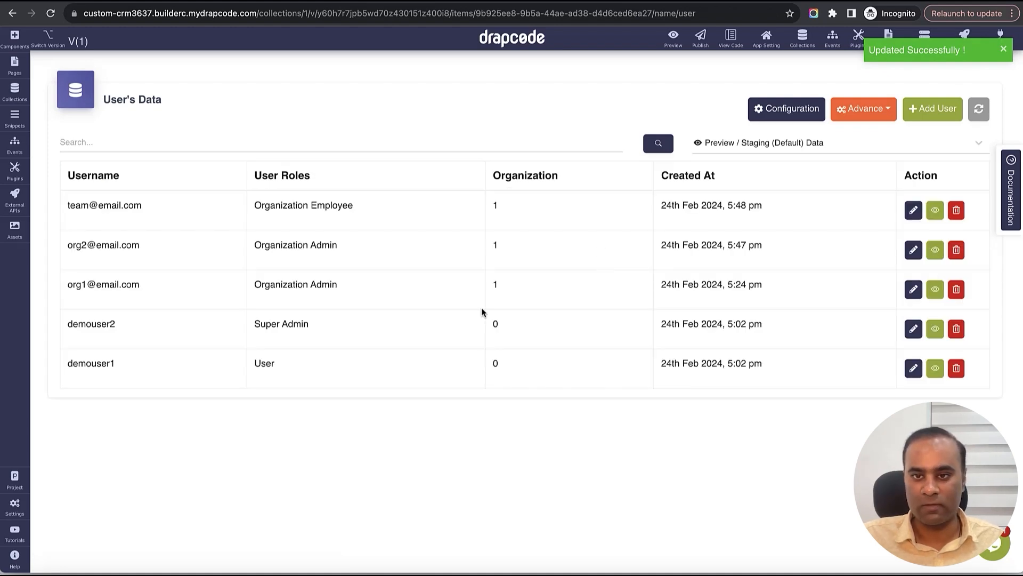
triple_click(137, 214)
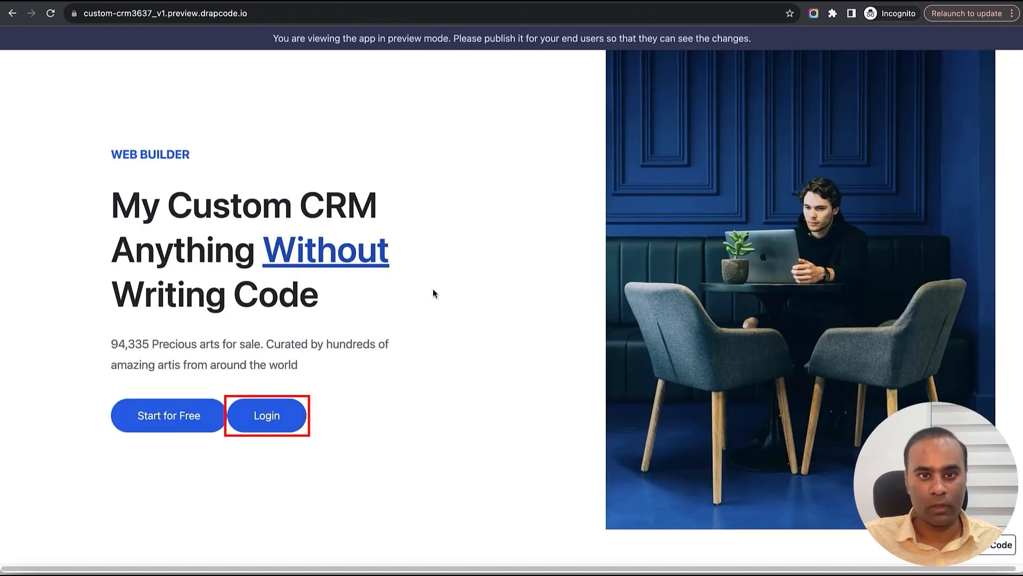
- Sign in to the CRM preview with the employee's e-mail username and new password
left_click(293, 415)
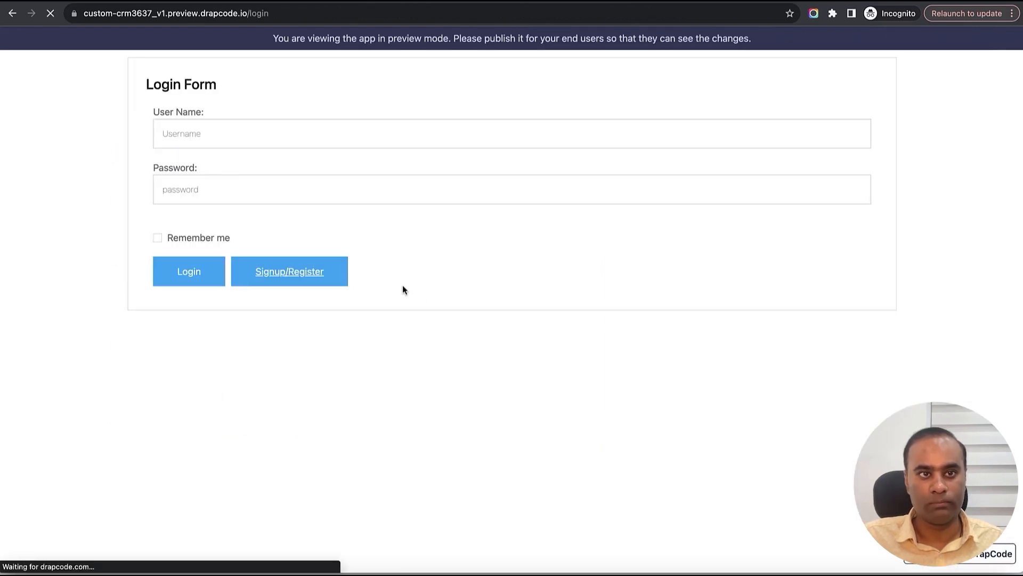
left_click(293, 141)
type("team@email.com")
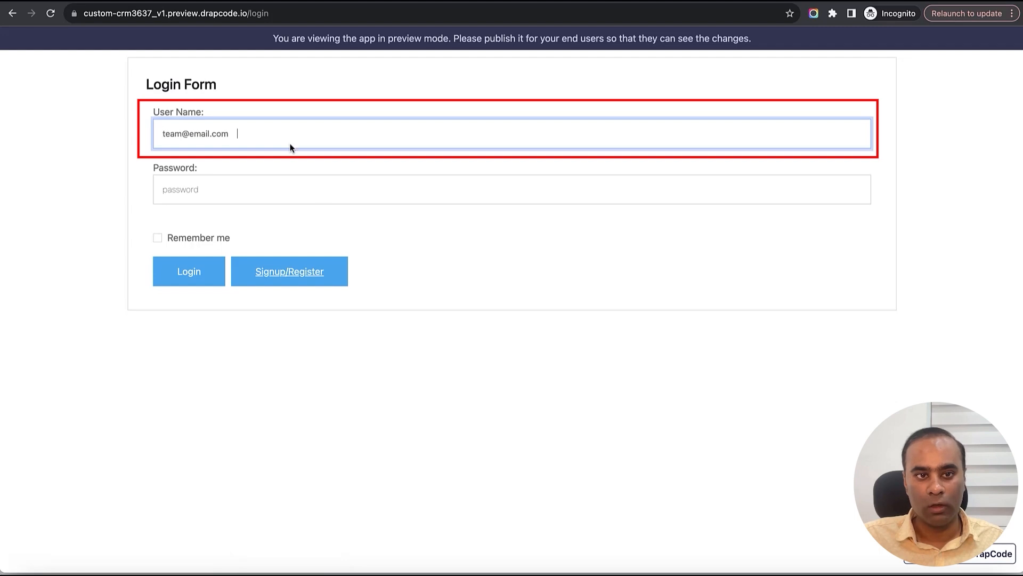
key("Tab")
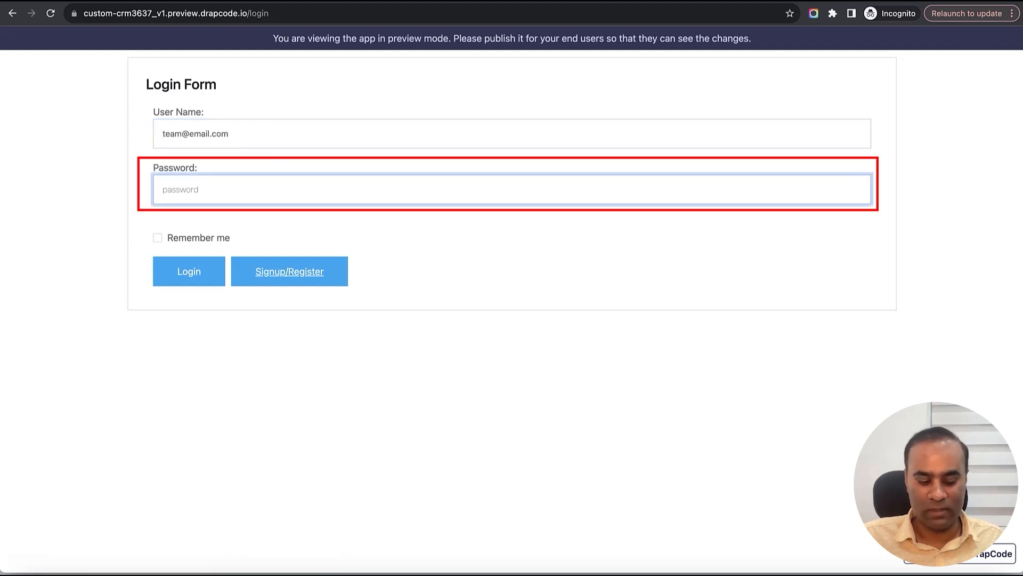
type("••")
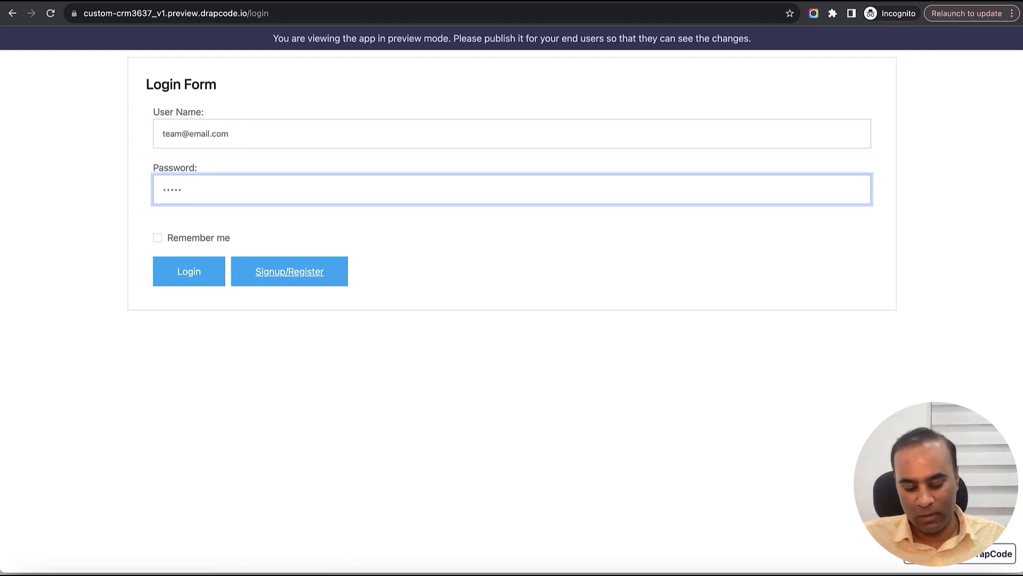
left_click(188, 274)
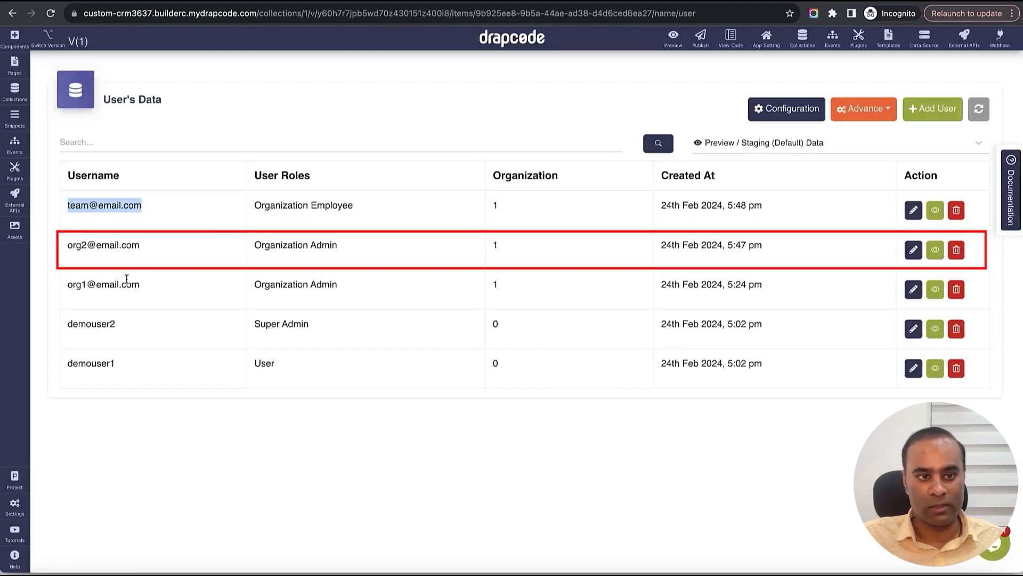
- Copy the second Organization Admin's username and save a new password on its User record
triple_click(127, 278)
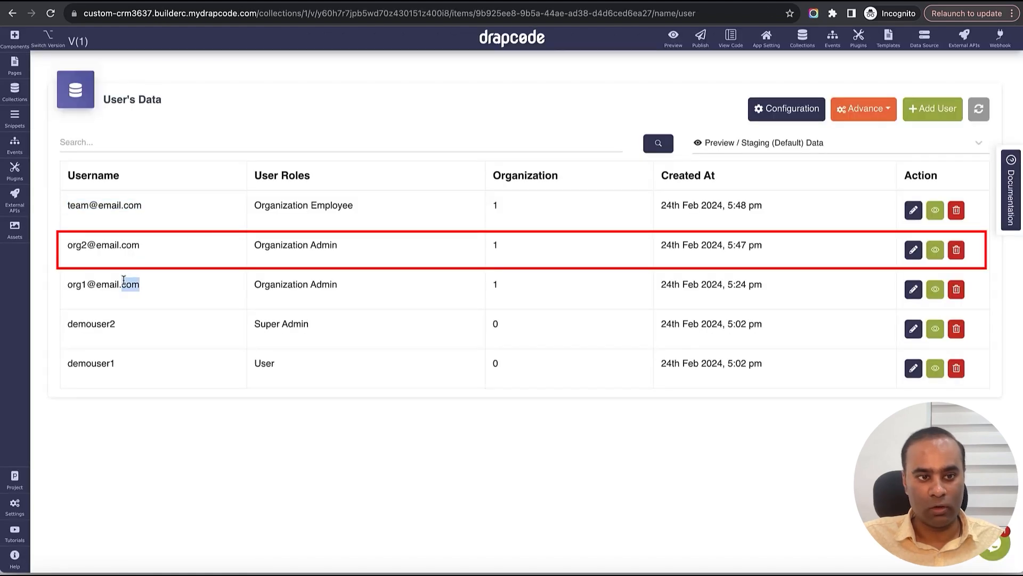
triple_click(114, 246)
key("ctrl+c")
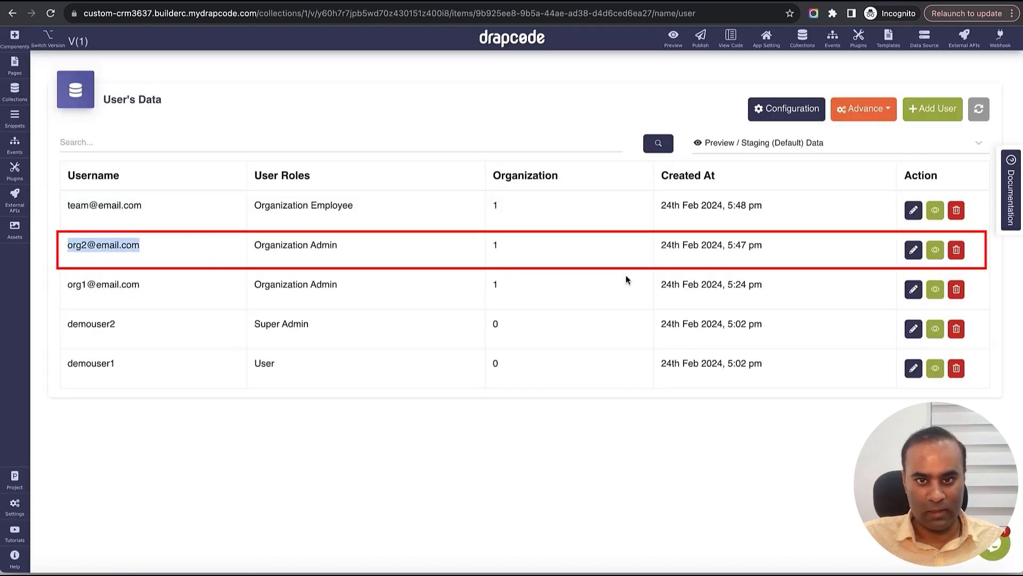
left_click(913, 251)
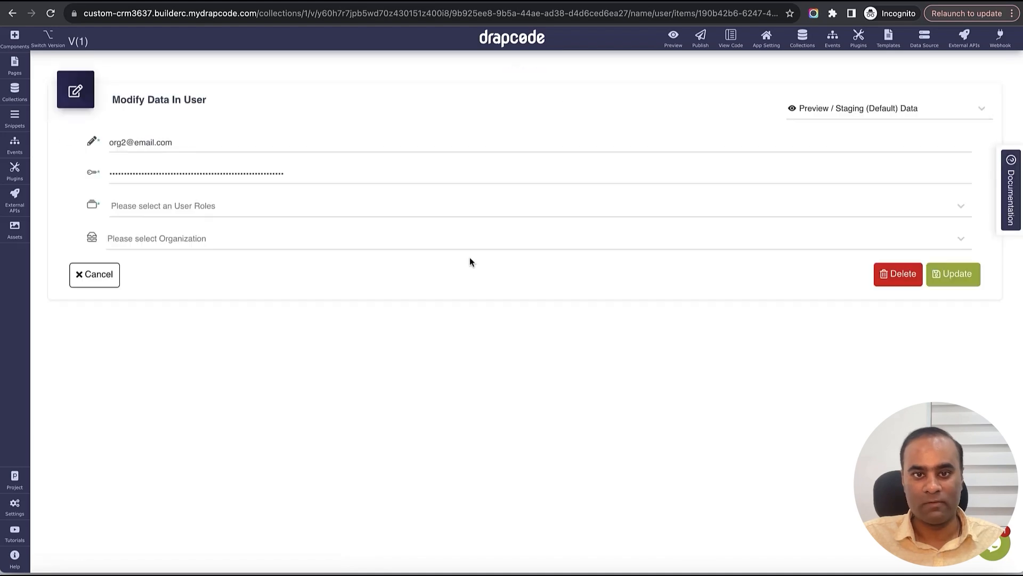
double_click(276, 176)
type("••")
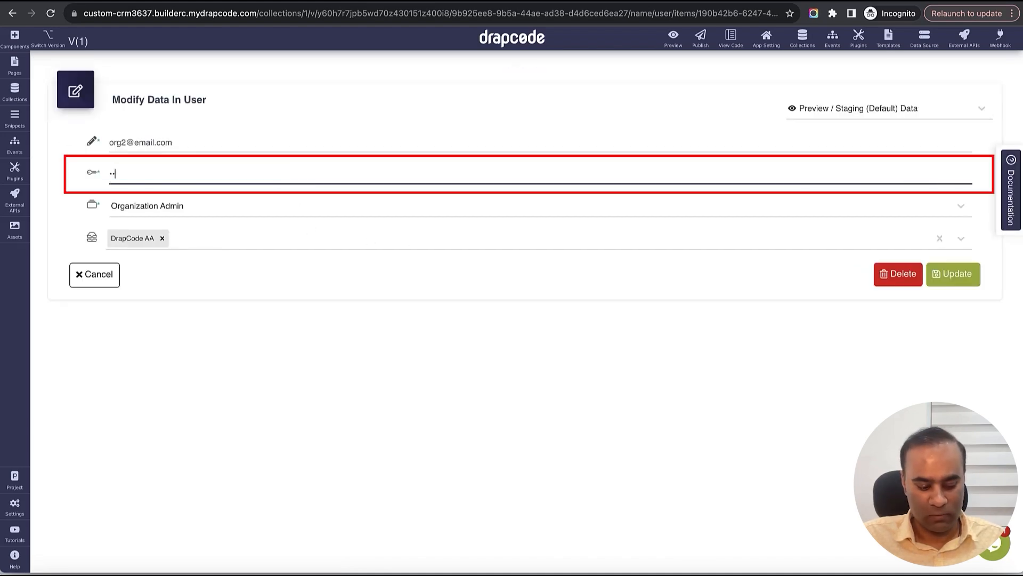
type("•")
left_click(952, 274)
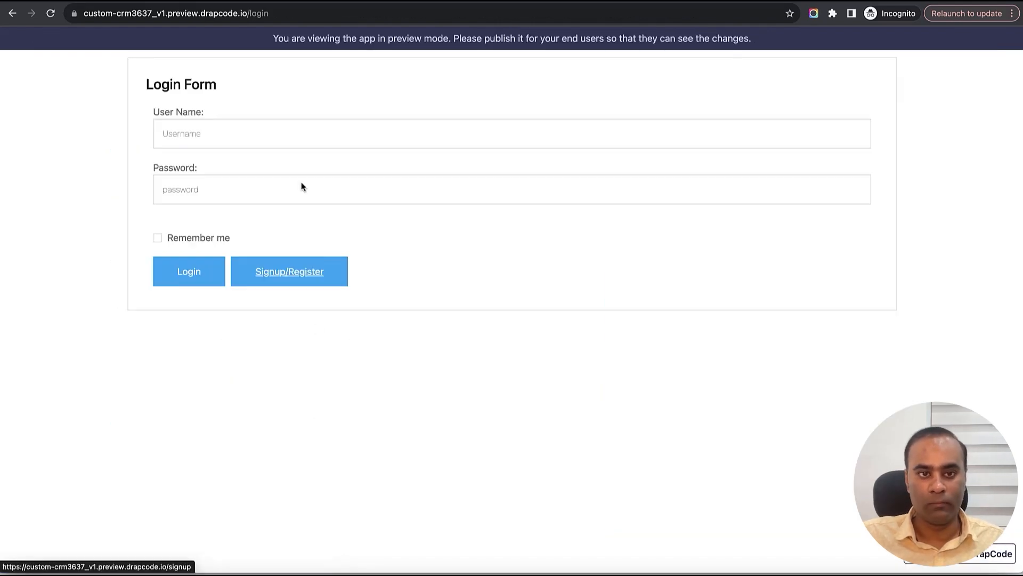
- Sign in to the CRM preview with the pasted admin username and its new password
left_click(292, 130)
key("ctrl+v")
key("Tab")
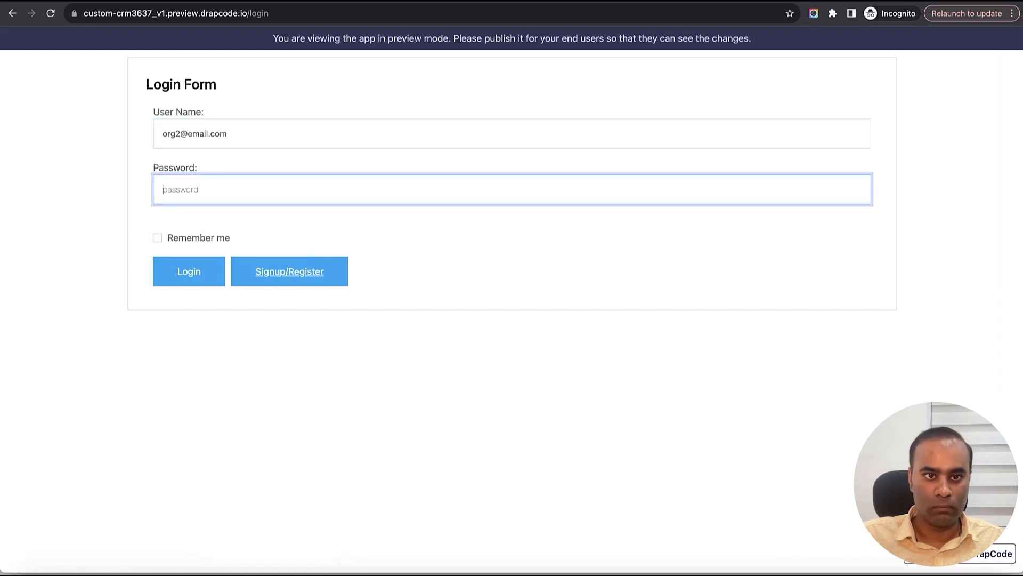
type("123")
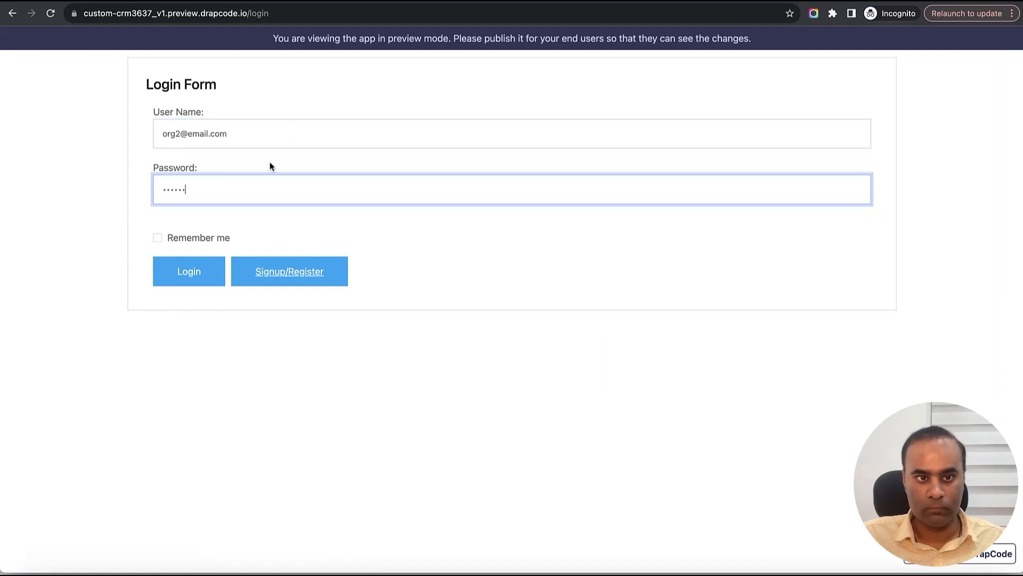
left_click(209, 272)
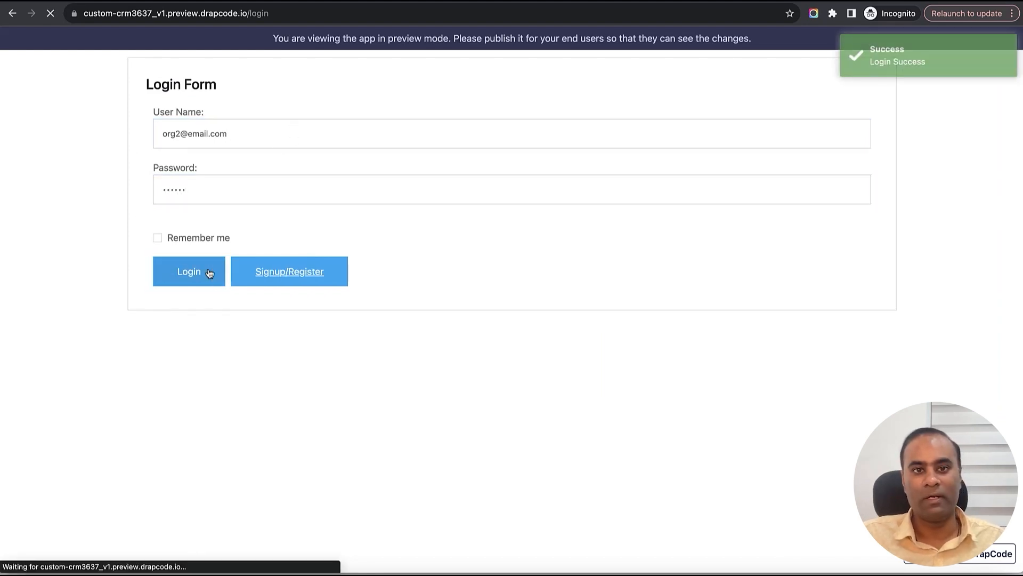